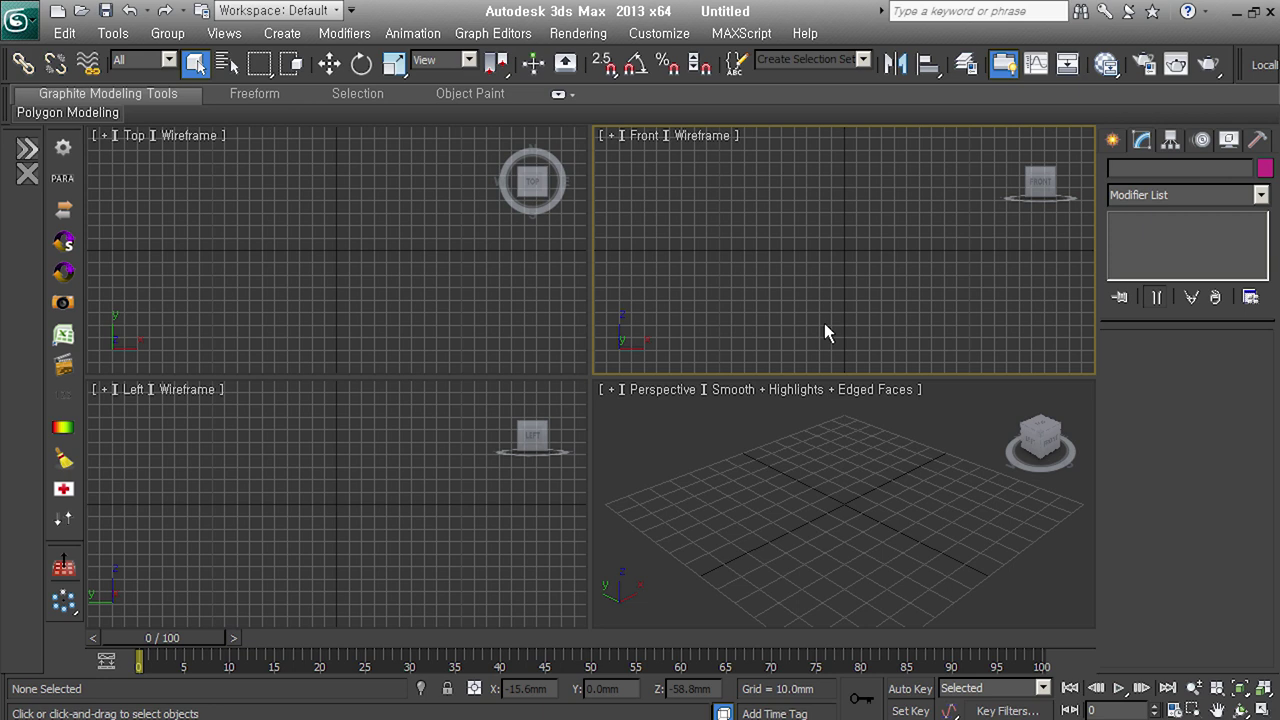
Make the Perspective viewport active and show the Create panel's Standard Primitives
left_click(1032, 541)
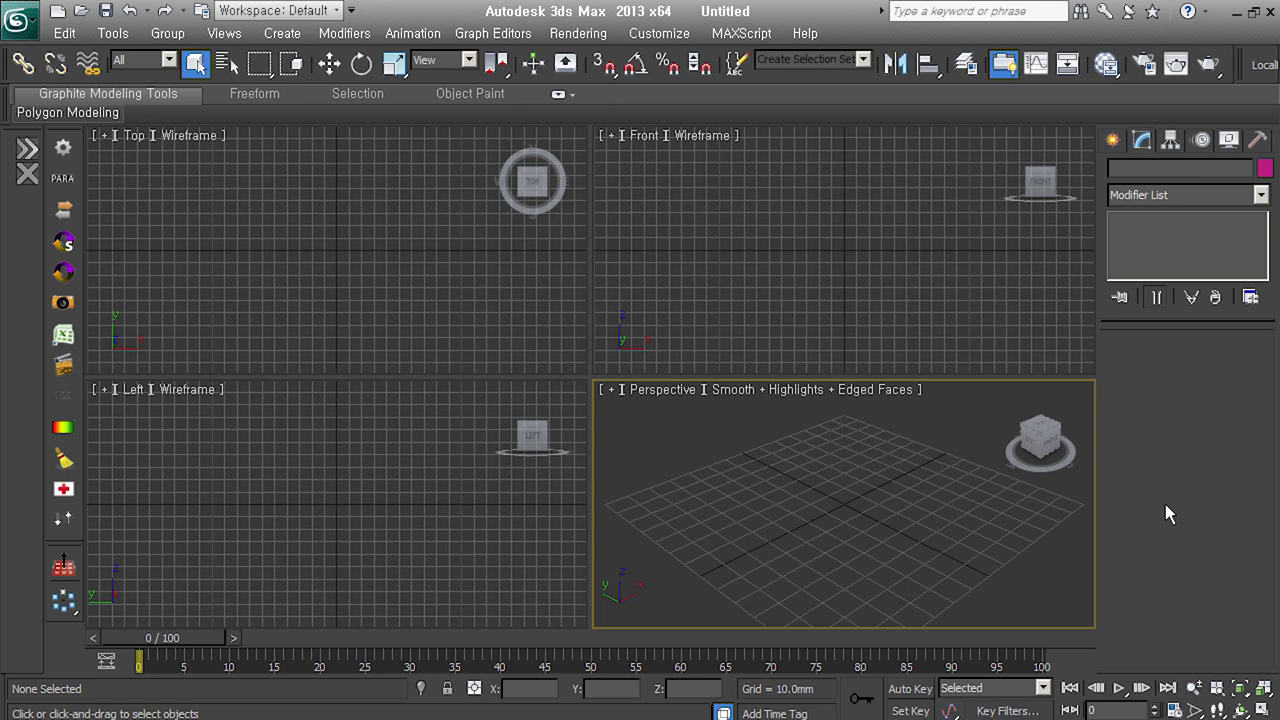
left_click(1117, 141)
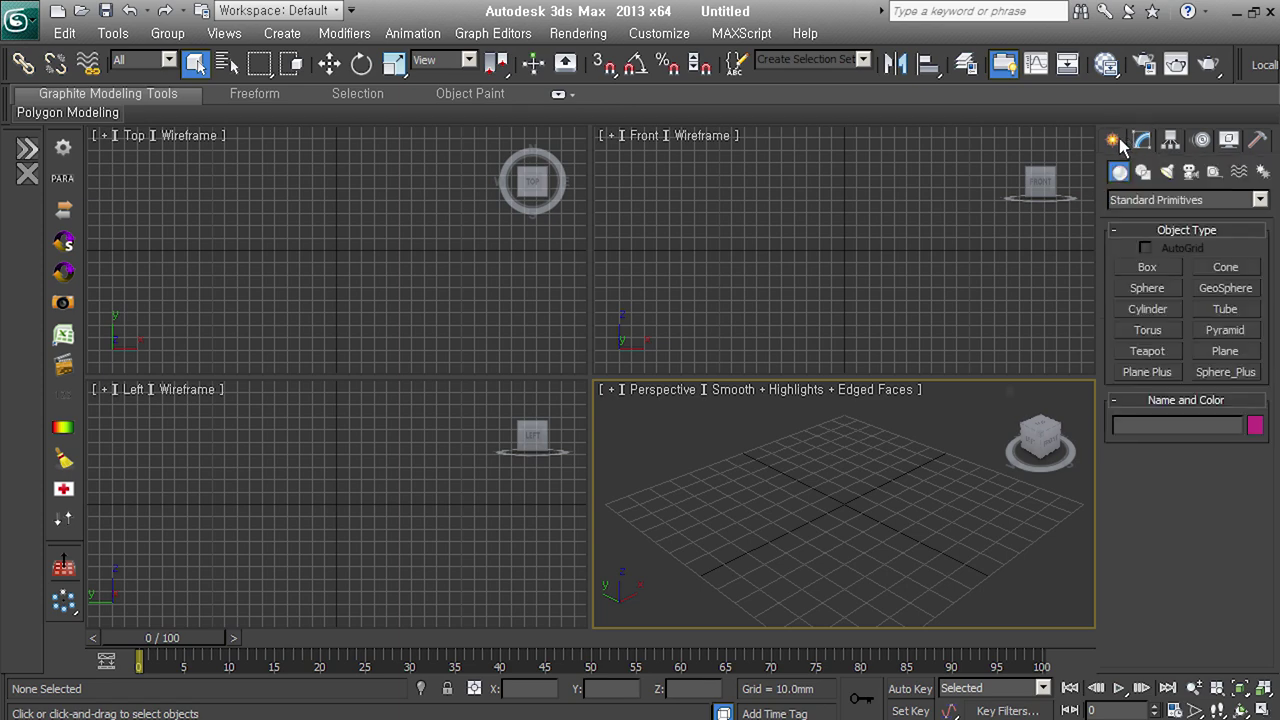
Create Box001, a 59.322 mm cube, in the Perspective view and show its parameters
left_click(1147, 267)
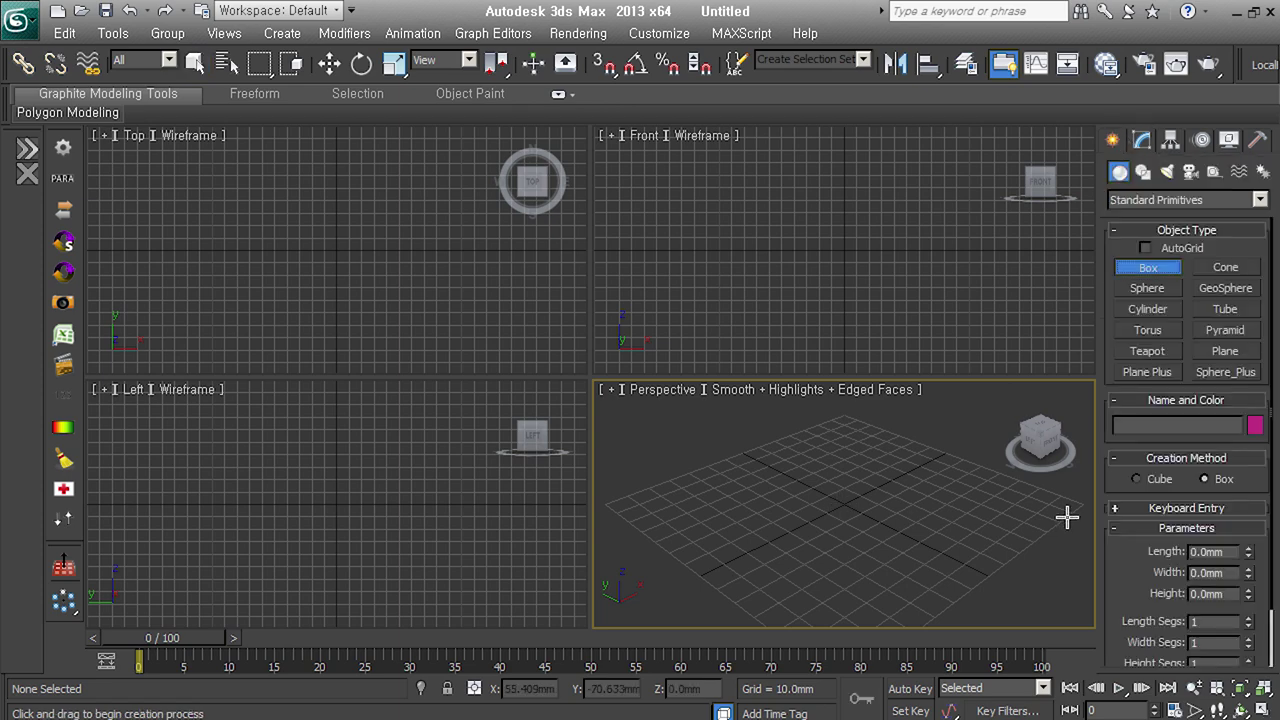
left_click_drag(851, 508, 892, 545)
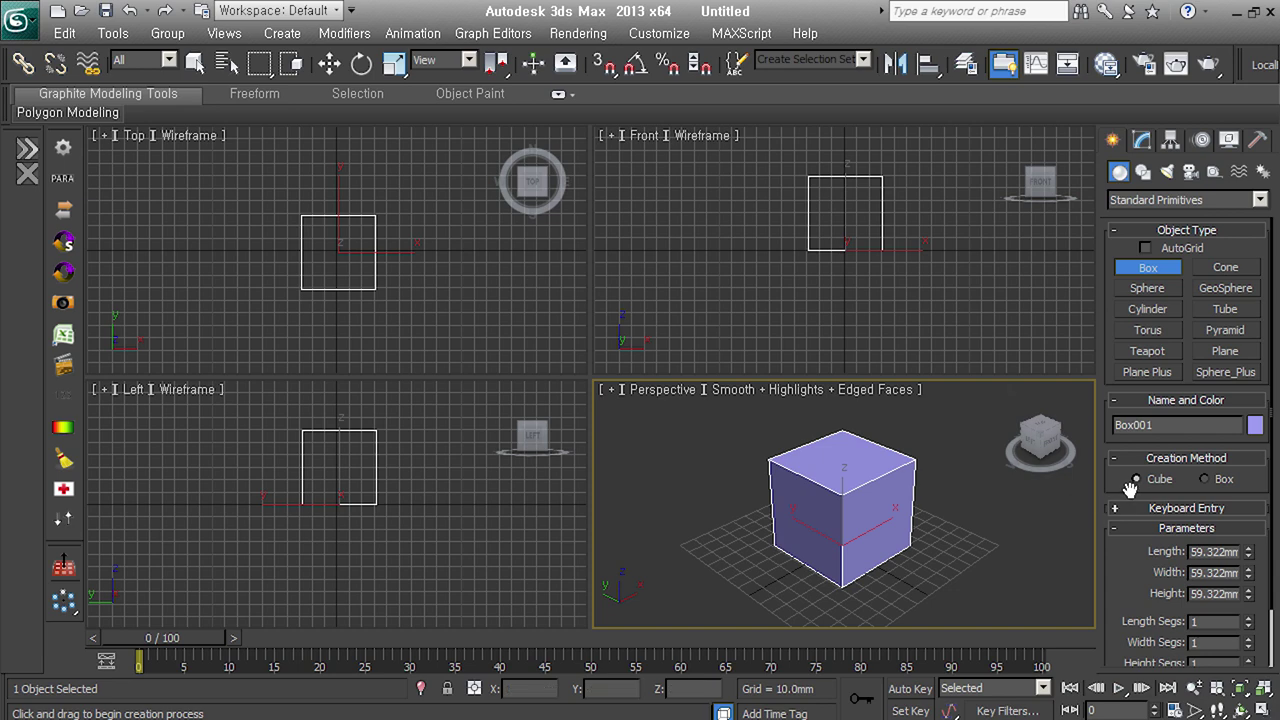
right_click(928, 517)
left_click(1141, 143)
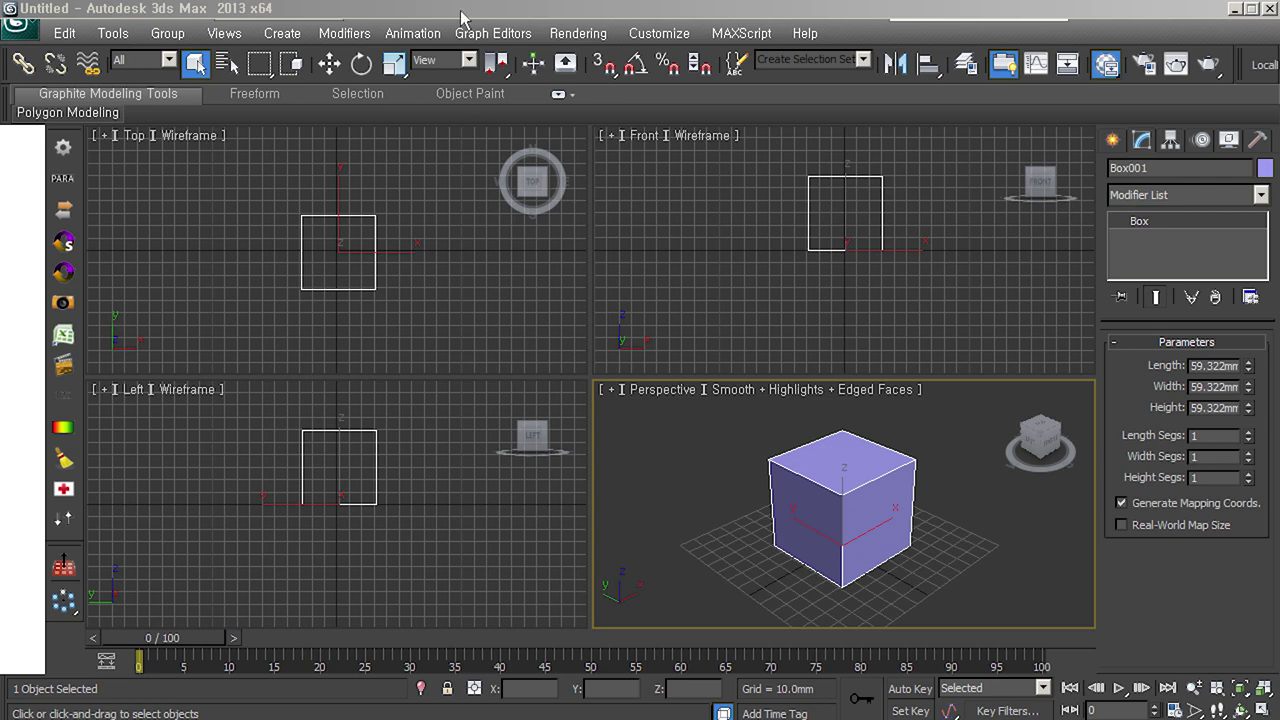
Open the Slate Material Editor and place the joycg_pattern4 checker material in the node view
key("m")
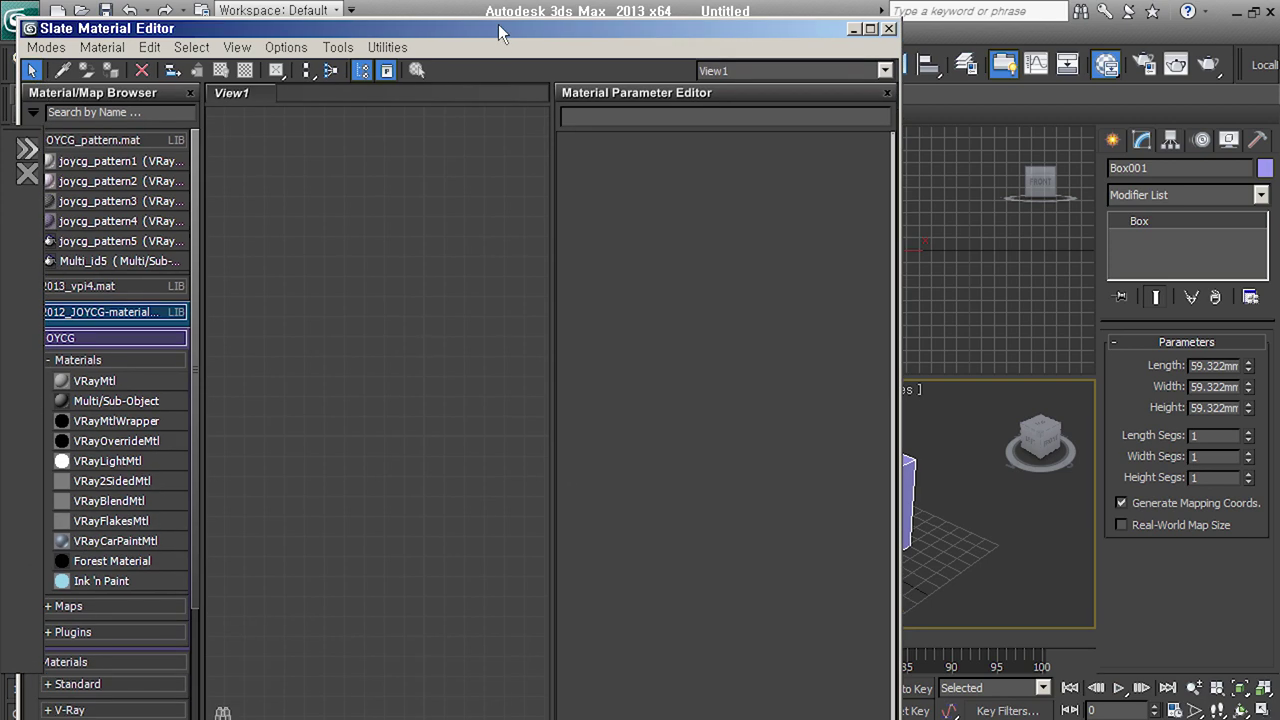
left_click_drag(500, 35, 538, 32)
left_click(152, 345)
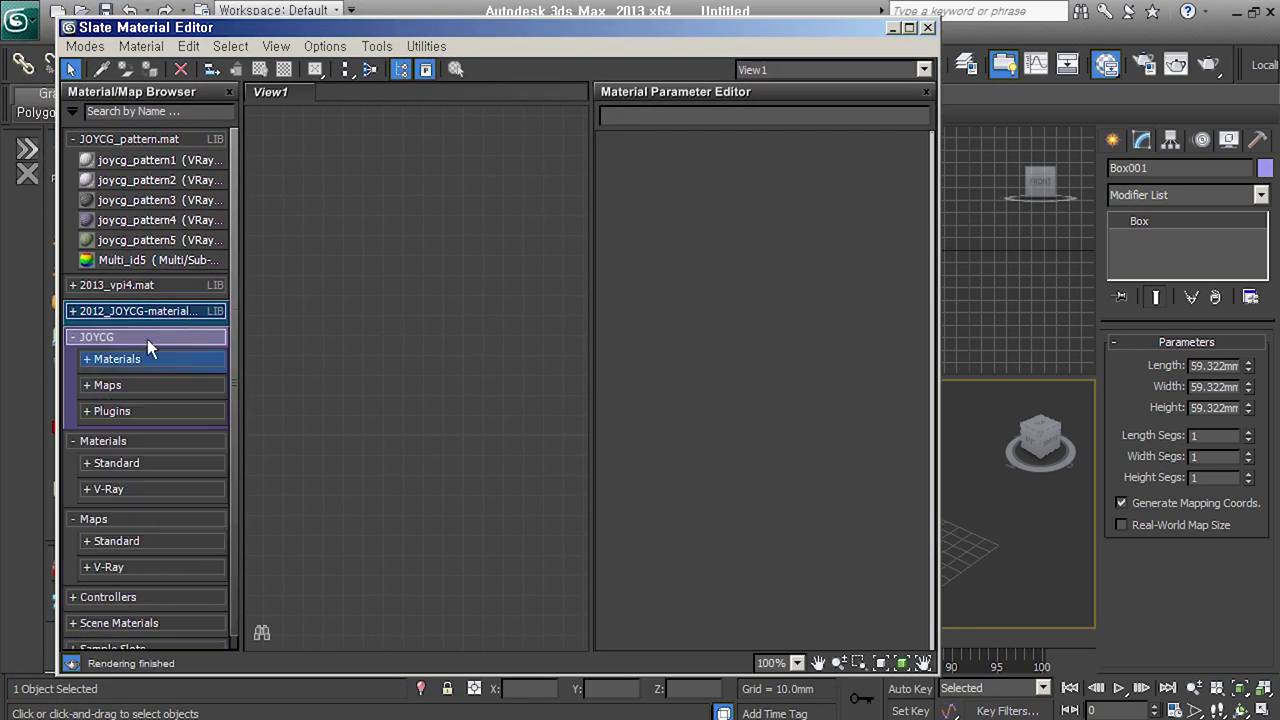
left_click(151, 341)
mouse_move(138, 218)
left_mouse_down()
mouse_move(334, 344)
mouse_move(514, 349)
left_mouse_up()
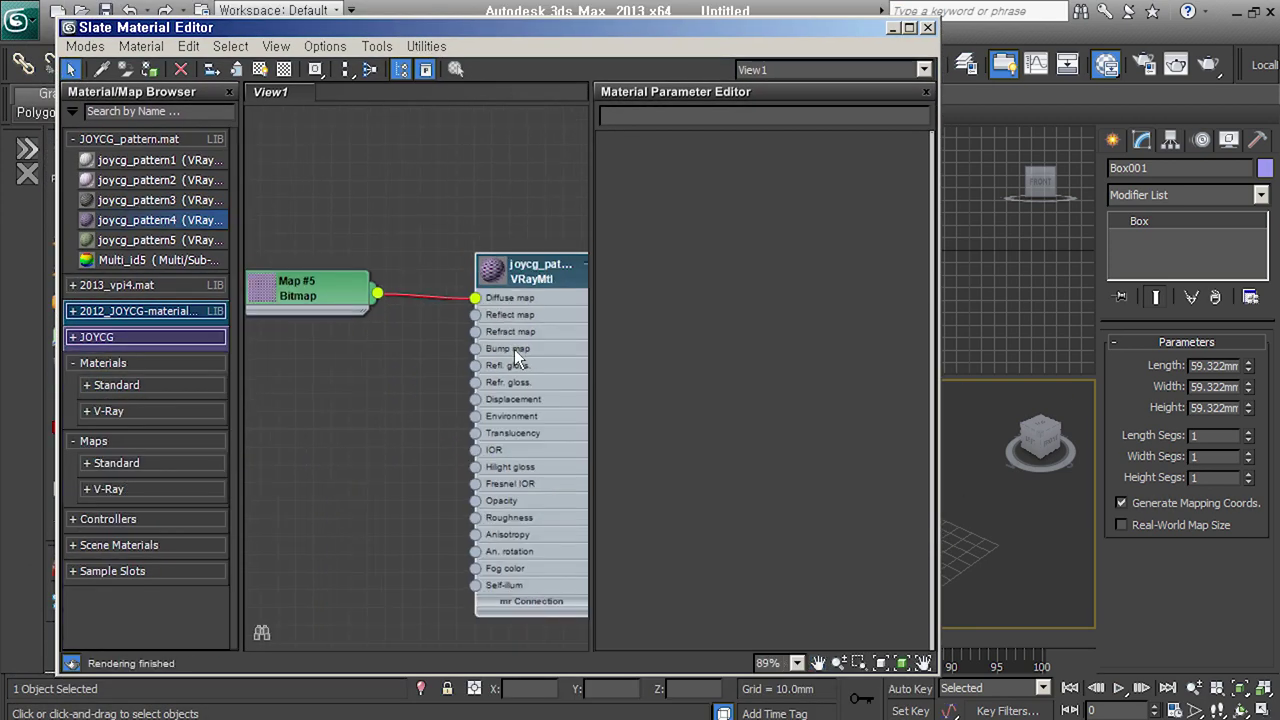
double_click(262, 289)
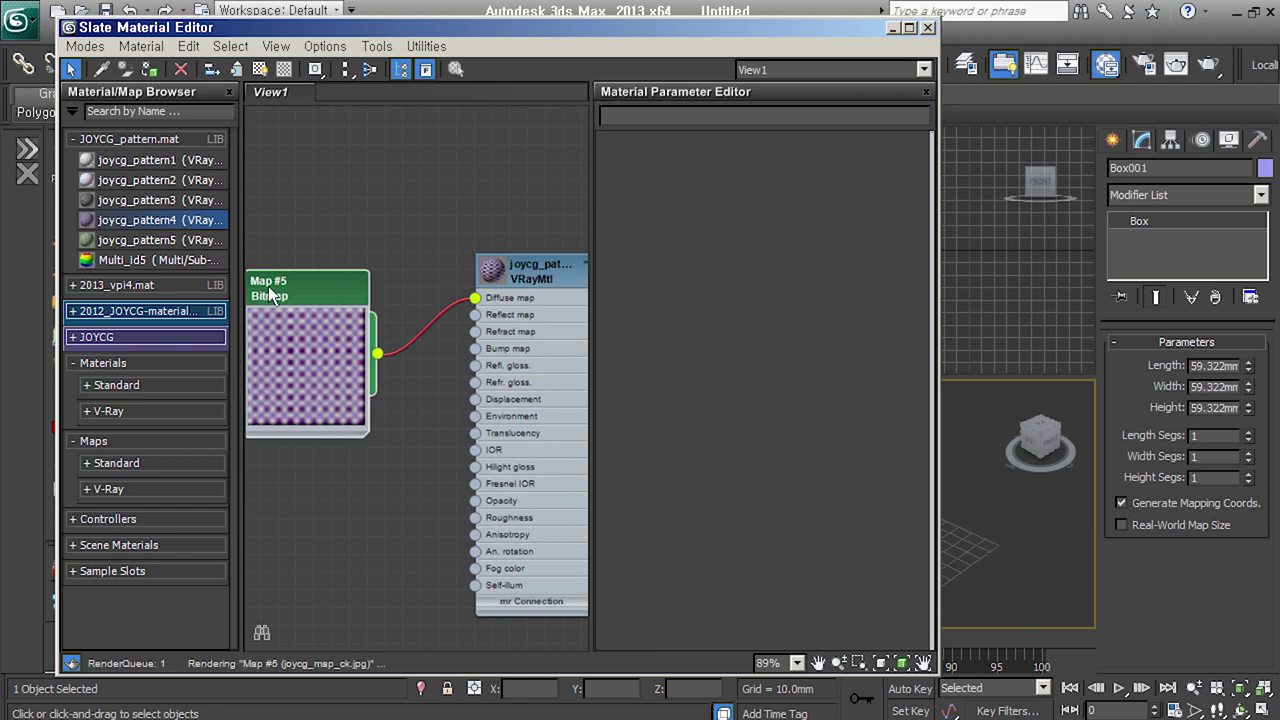
double_click(497, 271)
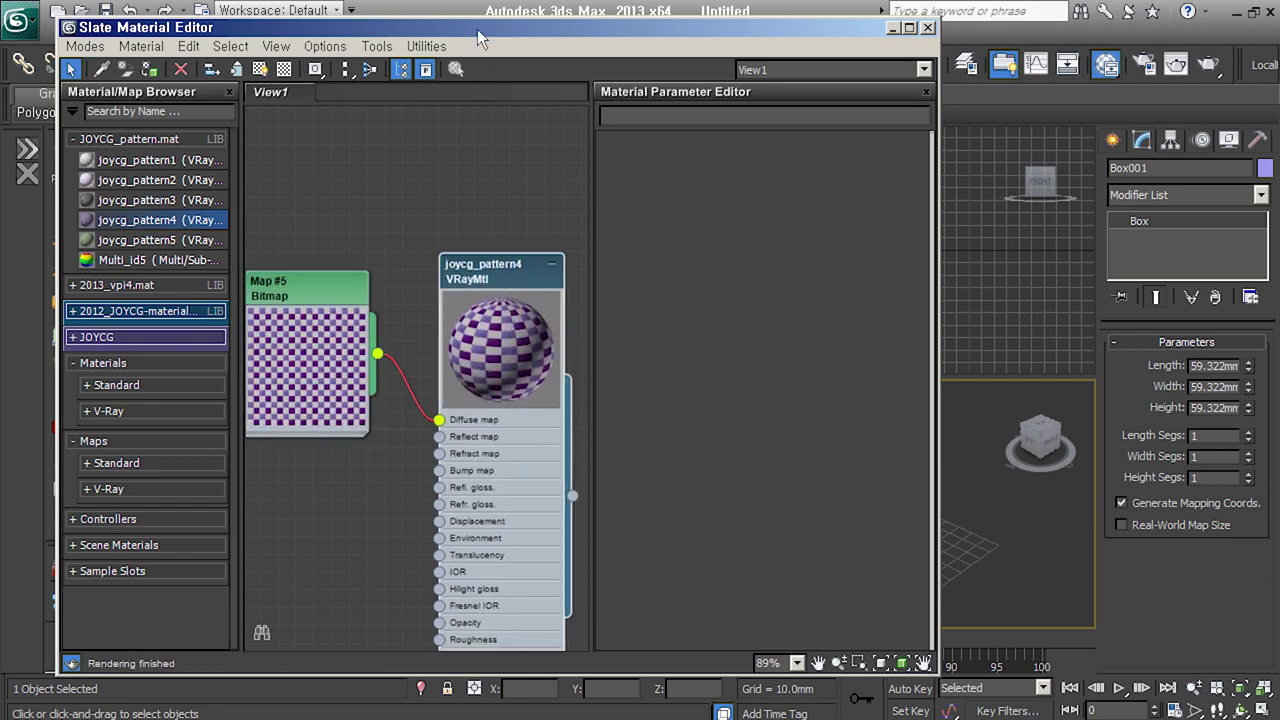
Apply joycg_pattern4 to Box001 with its map shown, then minimize the editor
left_click_drag(555, 27, 552, 73)
key("h")
left_click(295, 253)
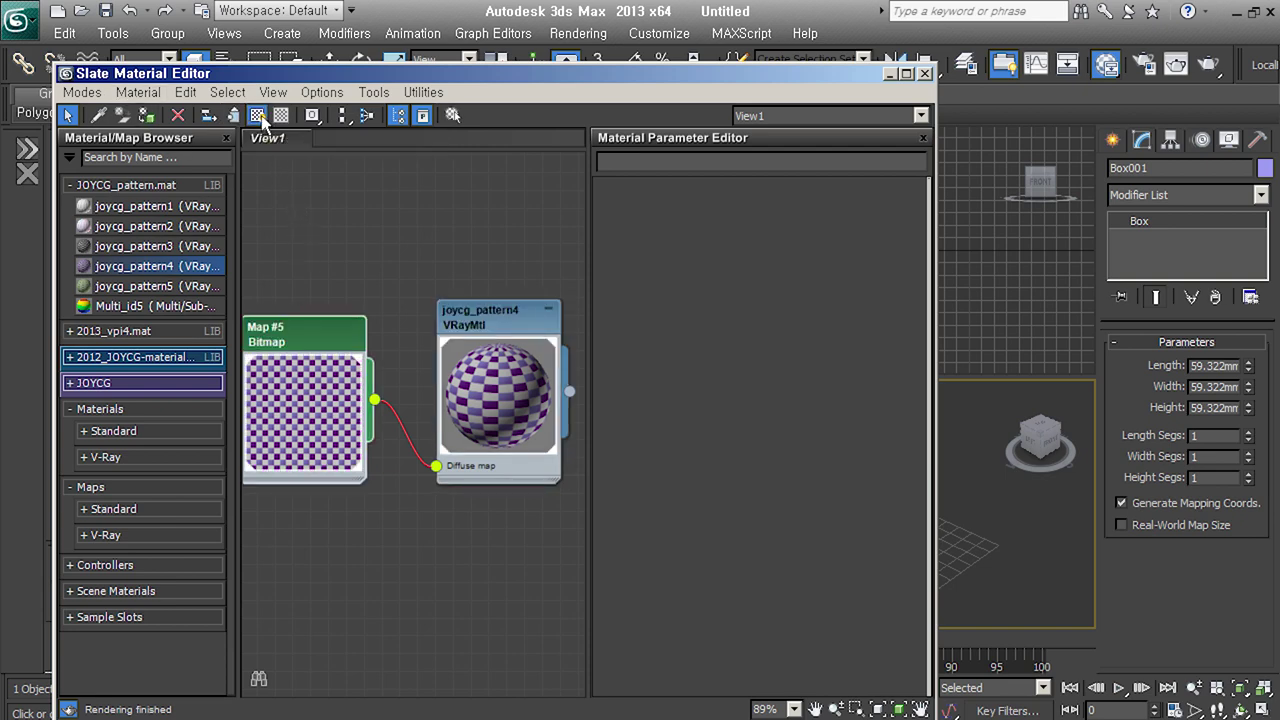
left_click(890, 74)
scroll(846, 493, "up", 5)
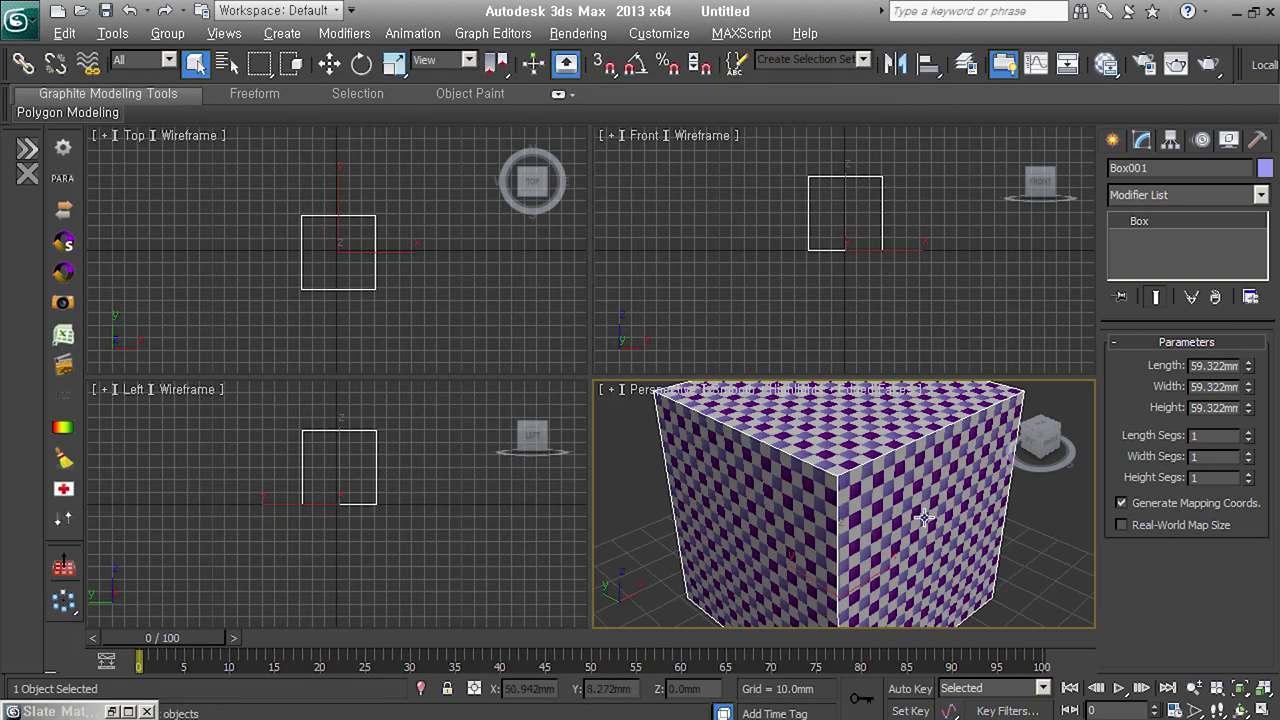
scroll(846, 493, "down", 1)
scroll(838, 522, "down", 1)
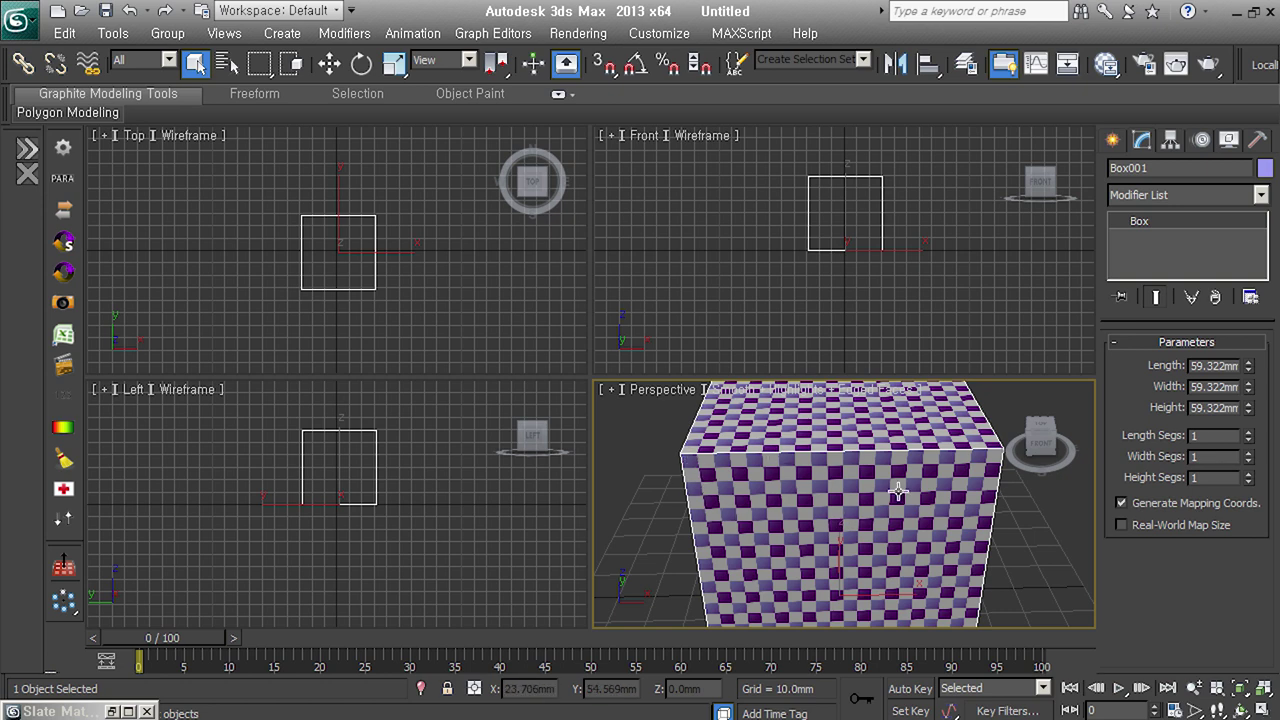
mouse_move(899, 491)
middle_mouse_down("alt")
mouse_move(736, 468)
mouse_move(793, 502)
middle_mouse_up("alt")
scroll(736, 468, "down", 4)
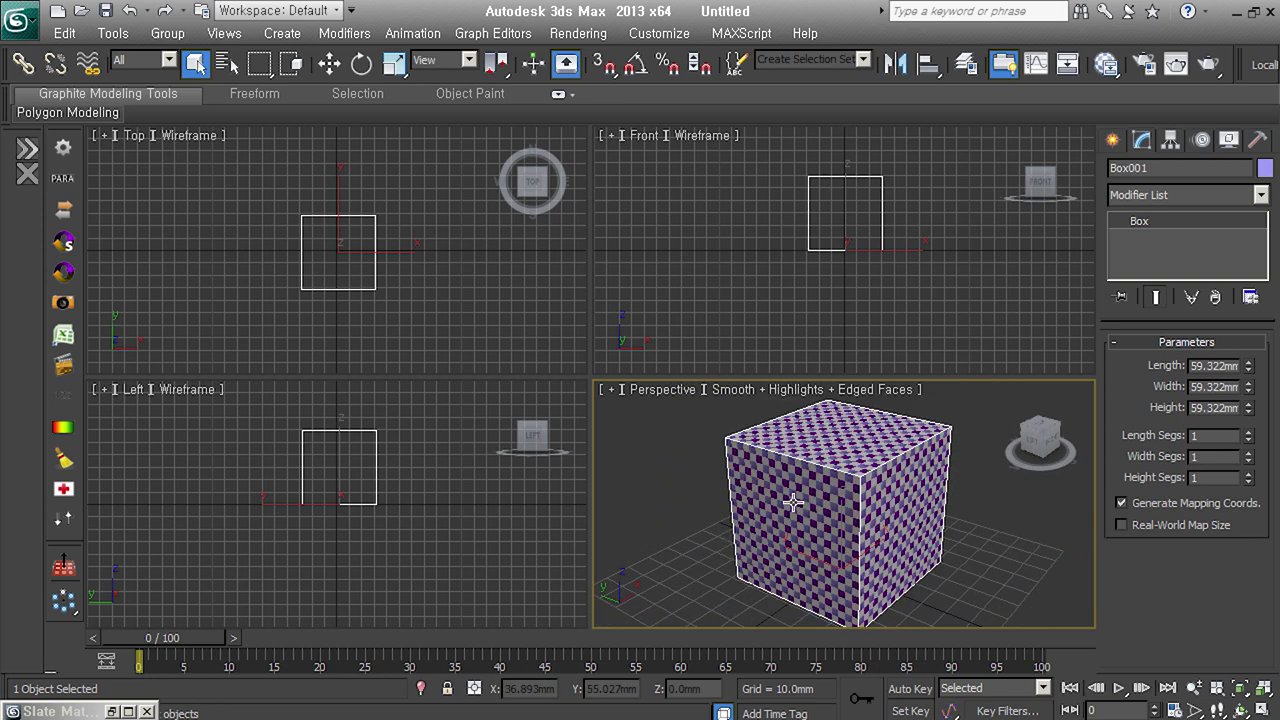
Apply UVW Mapping Clear to Box001, collapse it to Editable Poly, and enable modifier buttons
left_click(1193, 193)
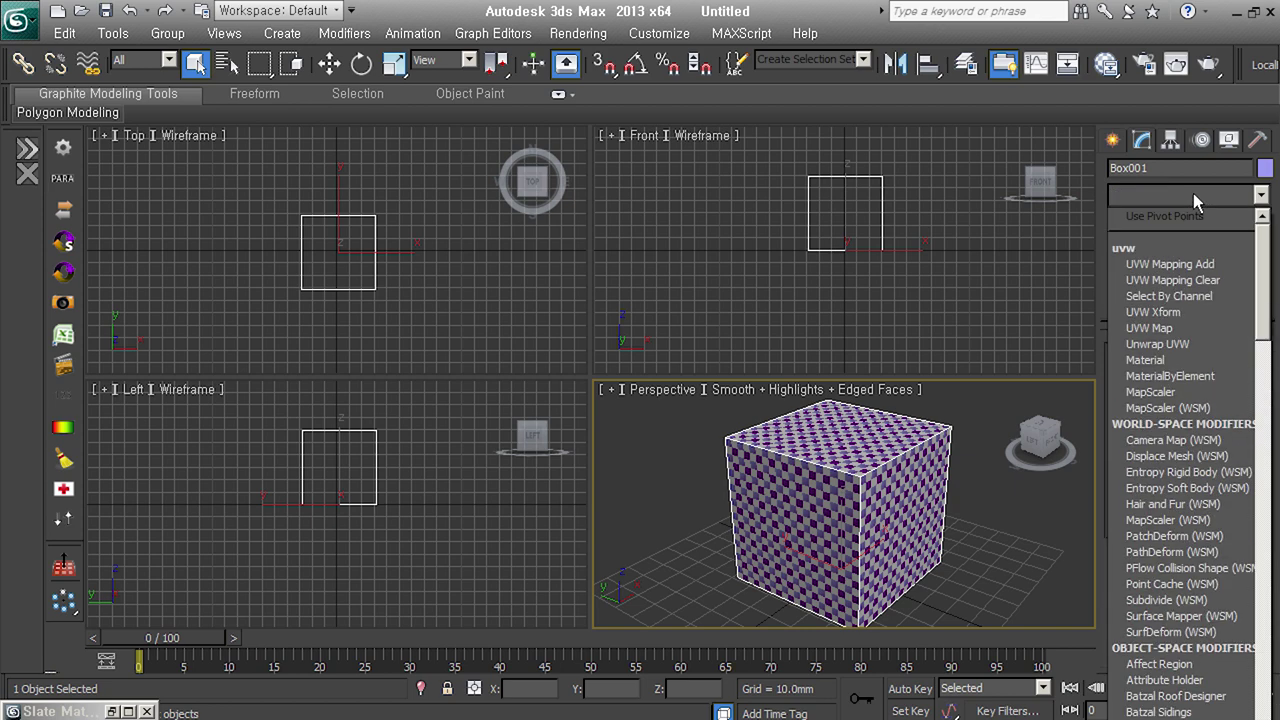
left_click(1232, 285)
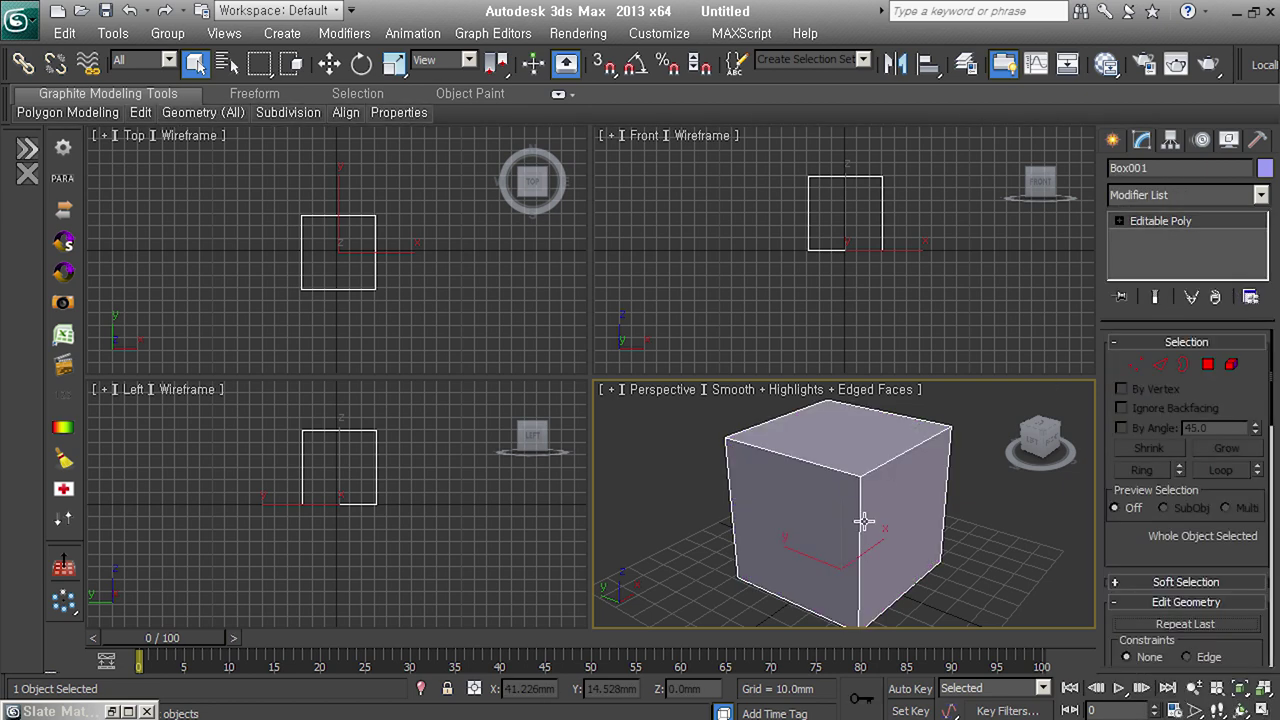
middle_click_drag(1000, 520, 951, 527, "alt")
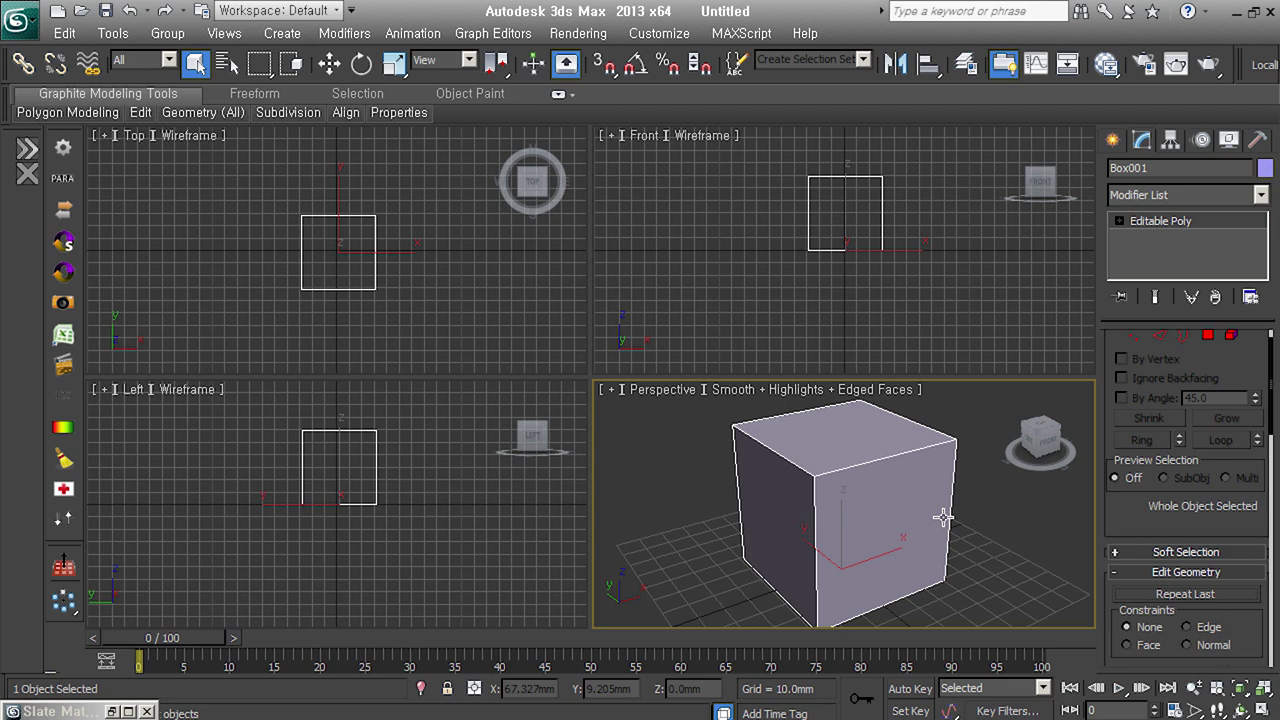
right_click(1165, 195)
left_click(1160, 238)
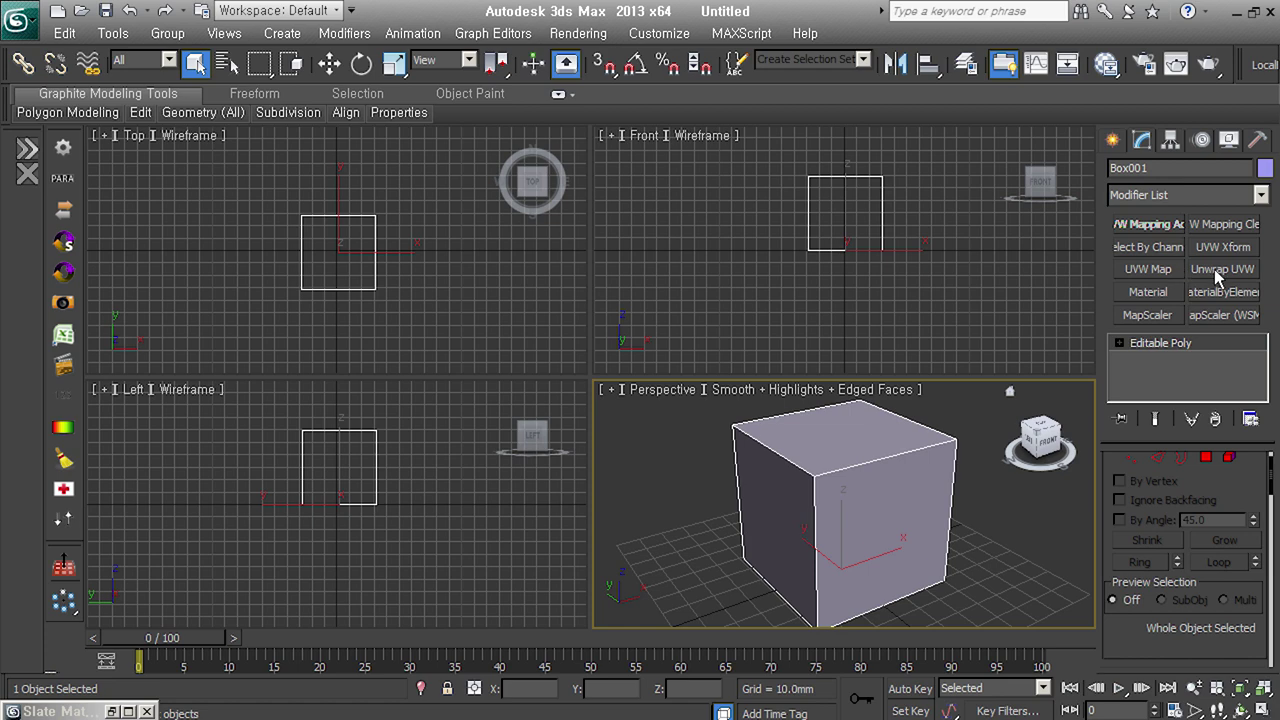
left_click(1150, 269)
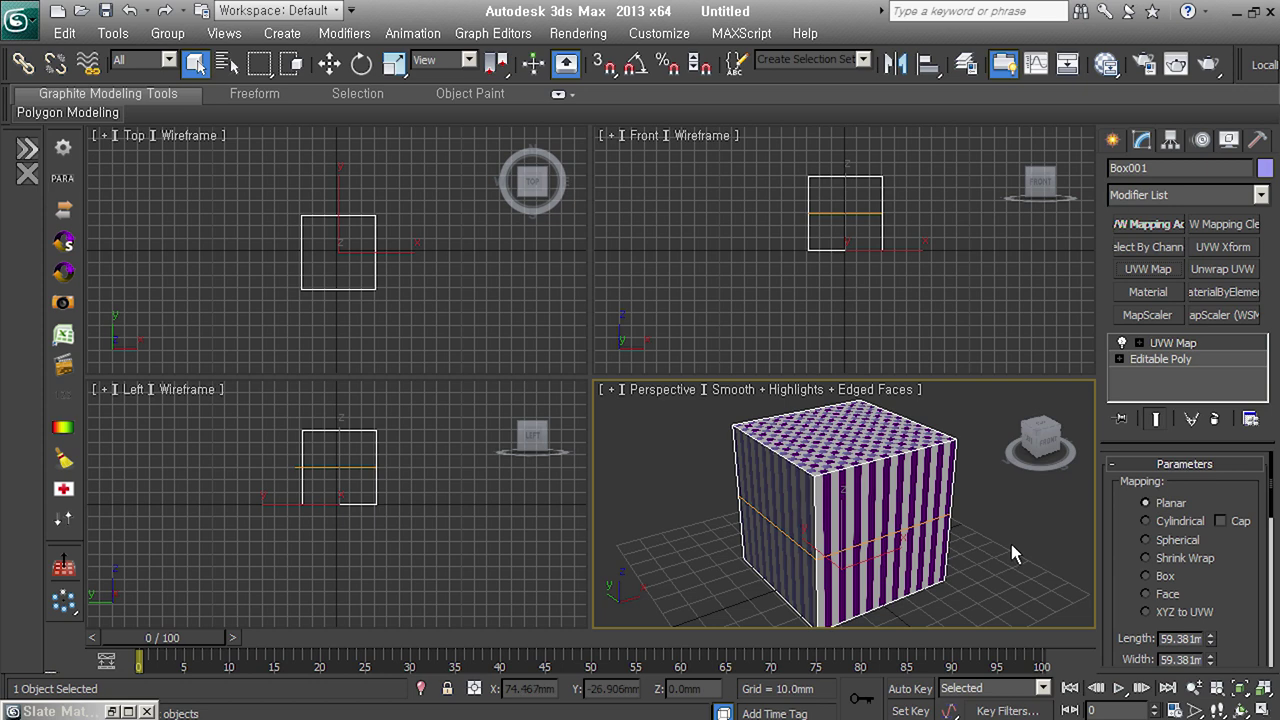
middle_click_drag(905, 486, 920, 544, "alt")
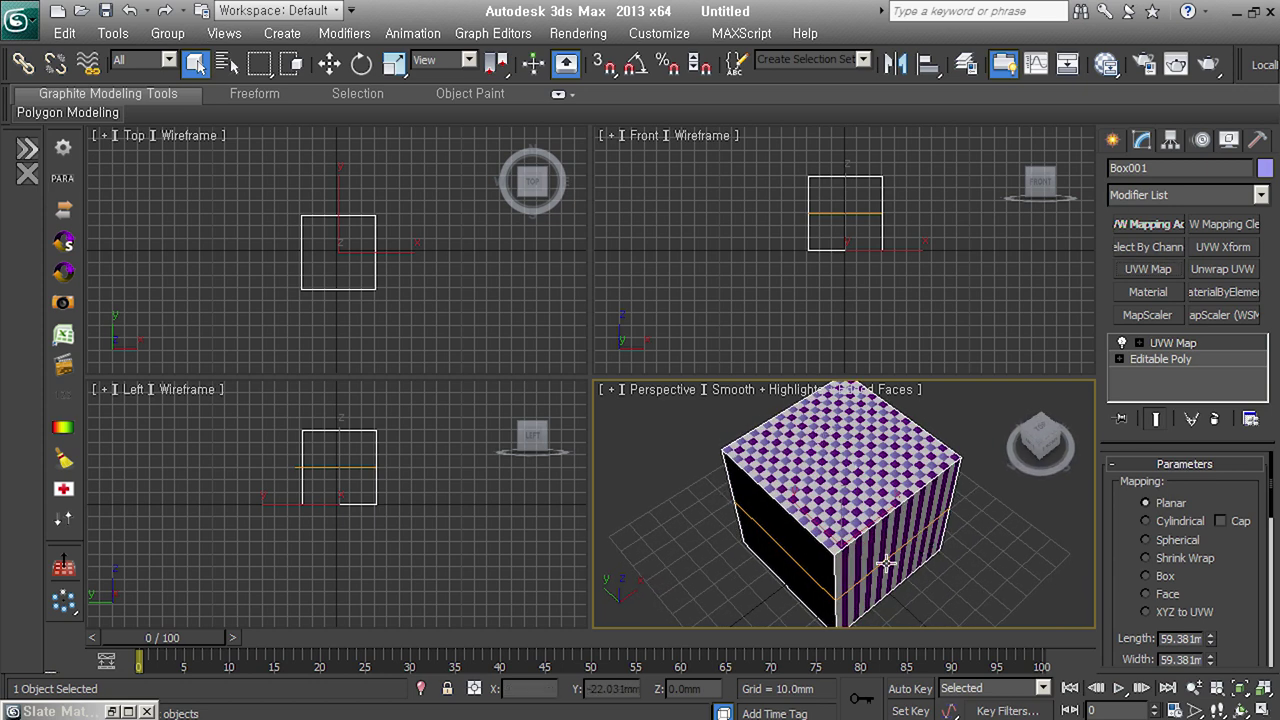
scroll(878, 540, "up", 3)
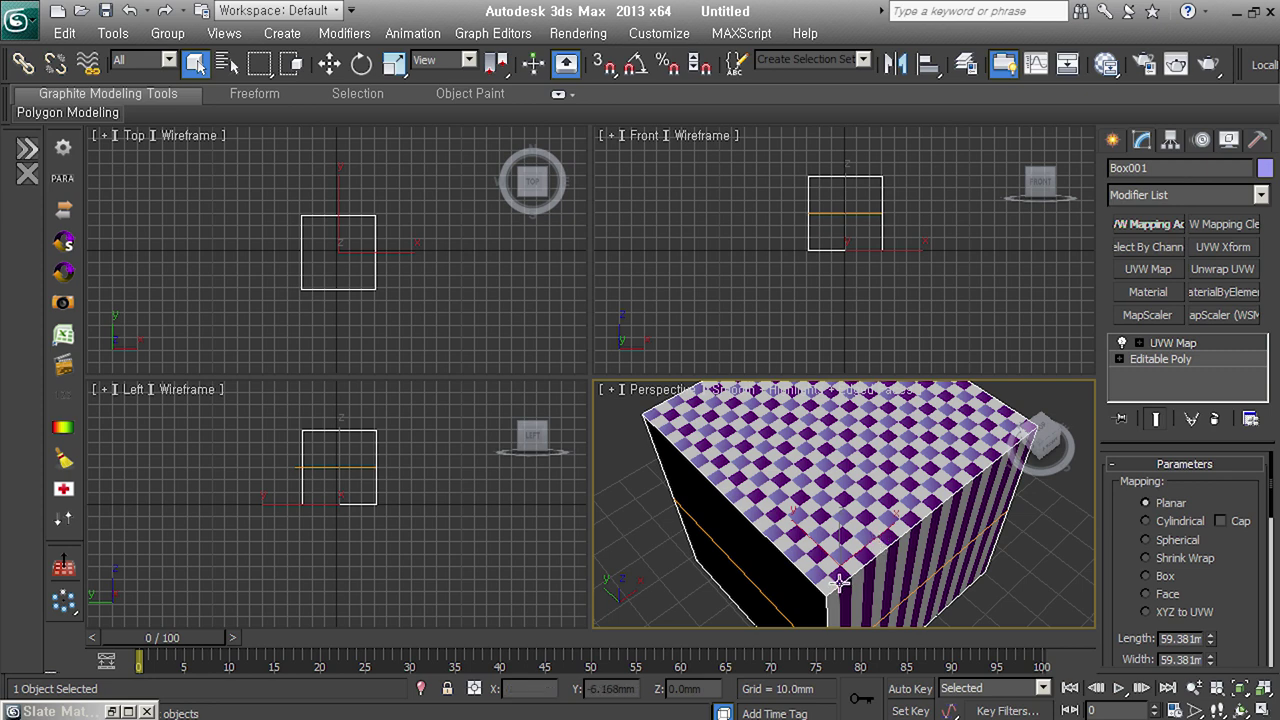
middle_click_drag(906, 545, 907, 508, "alt")
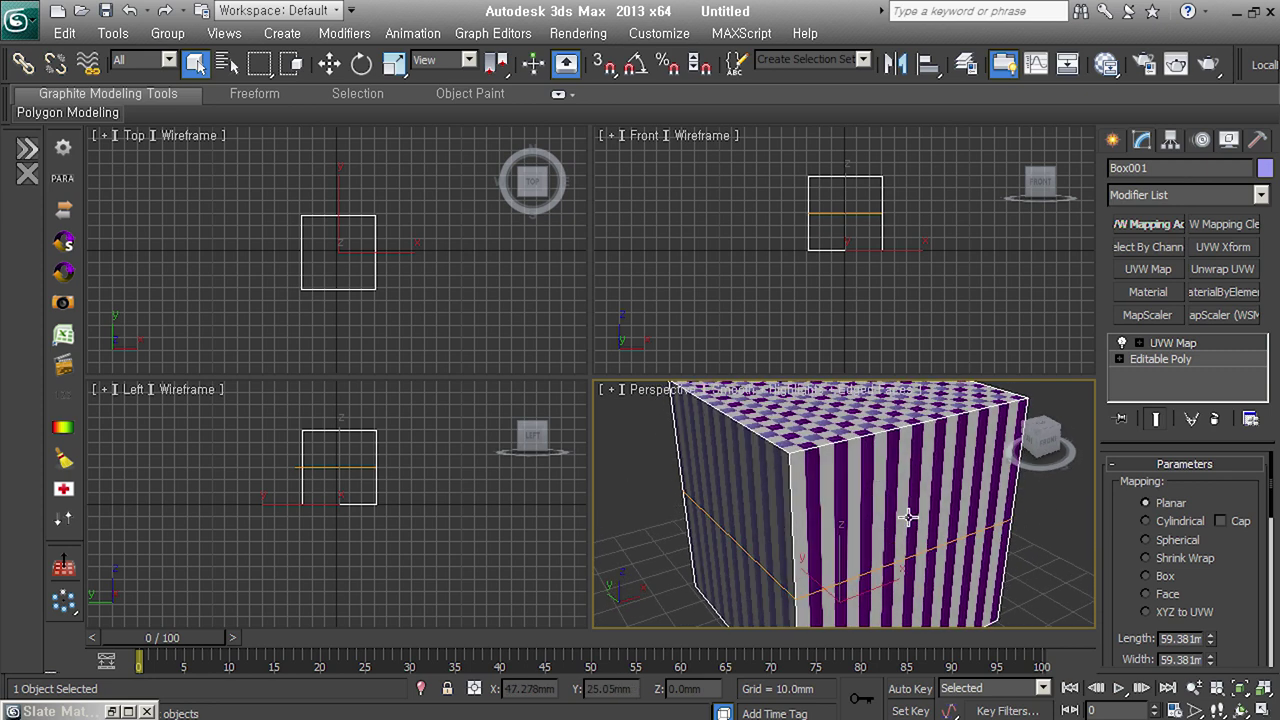
mouse_move(808, 549)
middle_mouse_down("alt")
mouse_move(897, 551)
mouse_move(897, 526)
middle_mouse_up("alt")
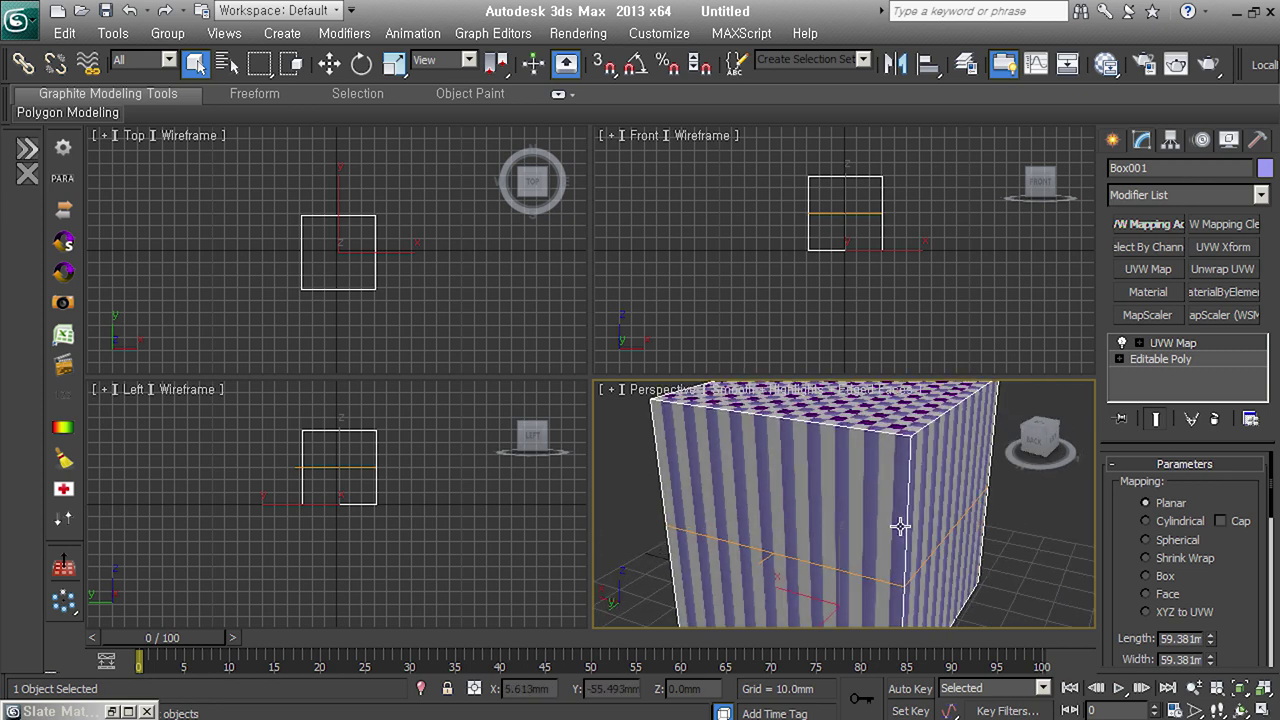
middle_click_drag(963, 586, 919, 449, "alt")
mouse_move(874, 552)
middle_mouse_down("alt")
mouse_move(885, 487)
mouse_move(903, 631)
middle_mouse_up("alt")
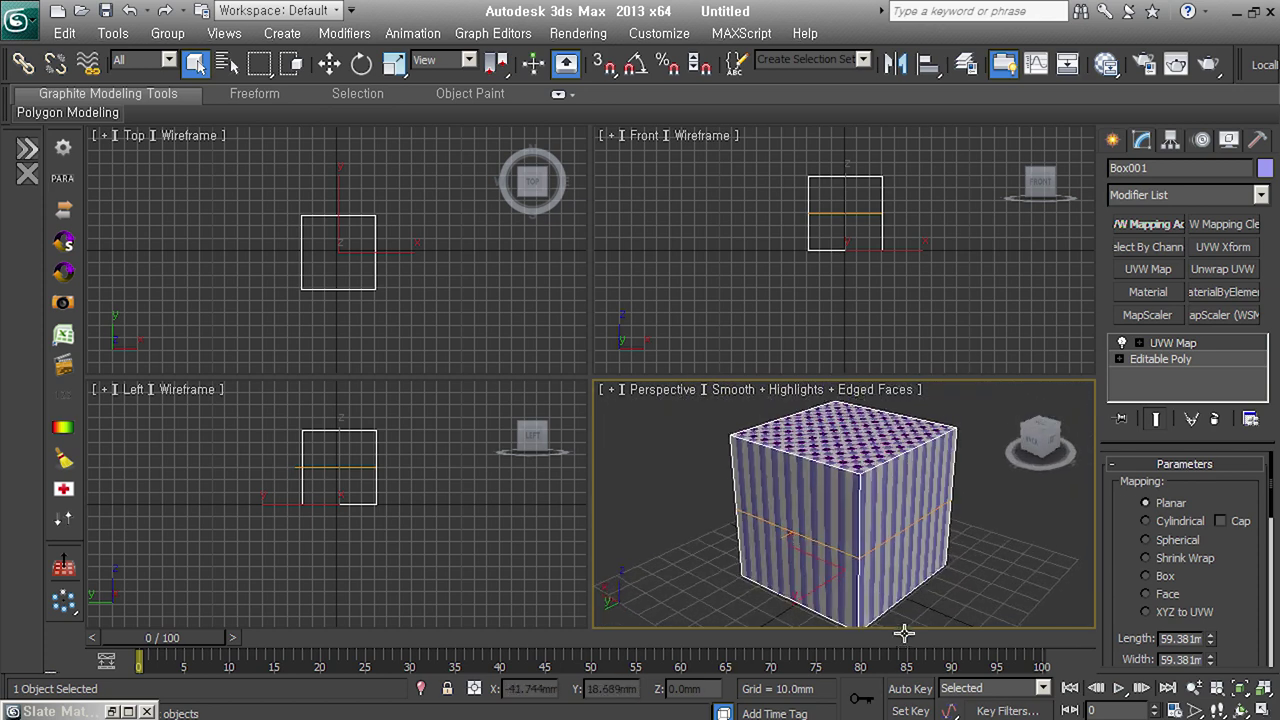
left_click(1215, 419)
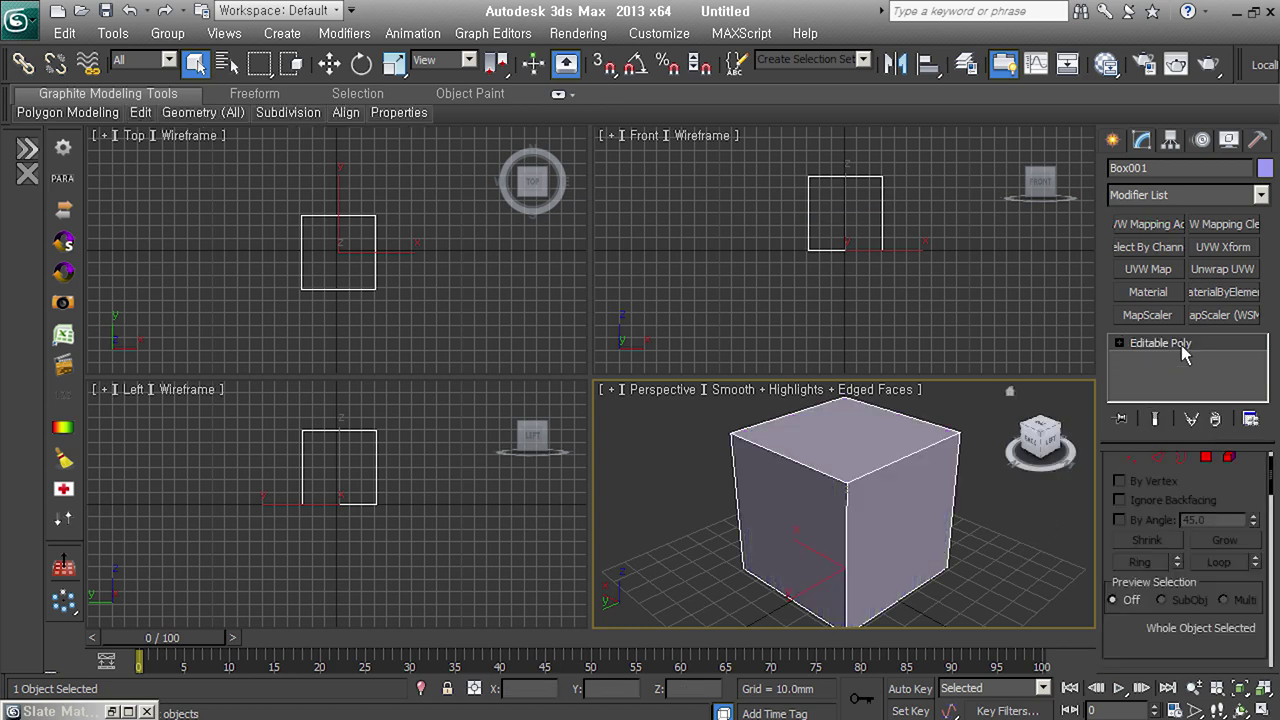
Add an Unwrap UVW modifier to Box001, inspect the cube, and hide the modifier buttons
left_click(1222, 269)
mouse_move(916, 575)
middle_mouse_down("alt")
mouse_move(932, 500)
mouse_move(934, 614)
middle_mouse_up("alt")
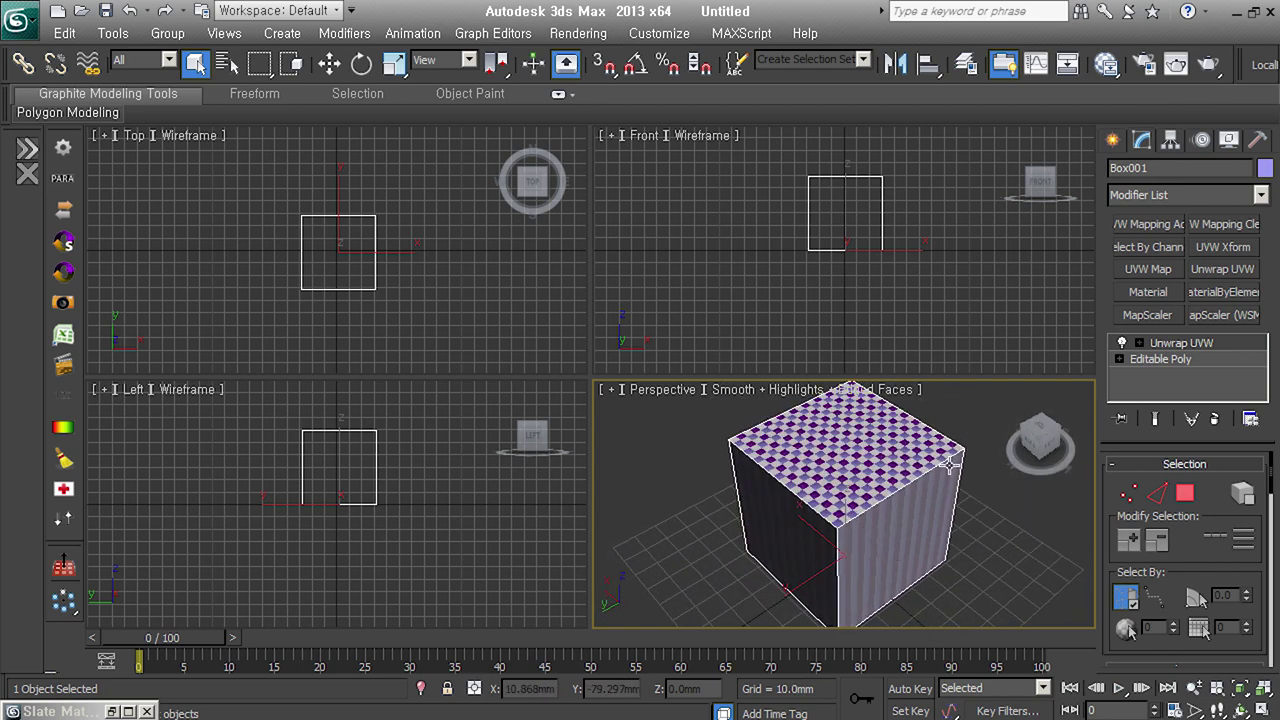
middle_click_drag(951, 462, 939, 488)
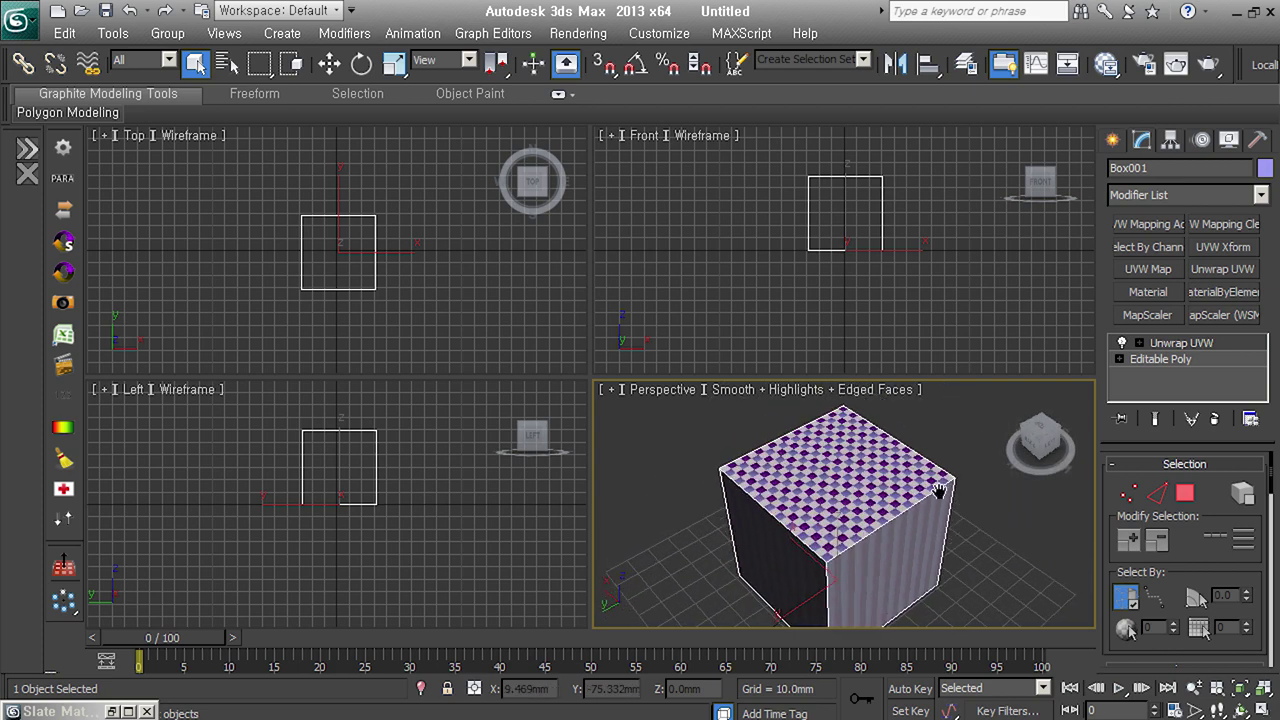
scroll(922, 515, "down", 5)
middle_click_drag(893, 513, 898, 516, "alt")
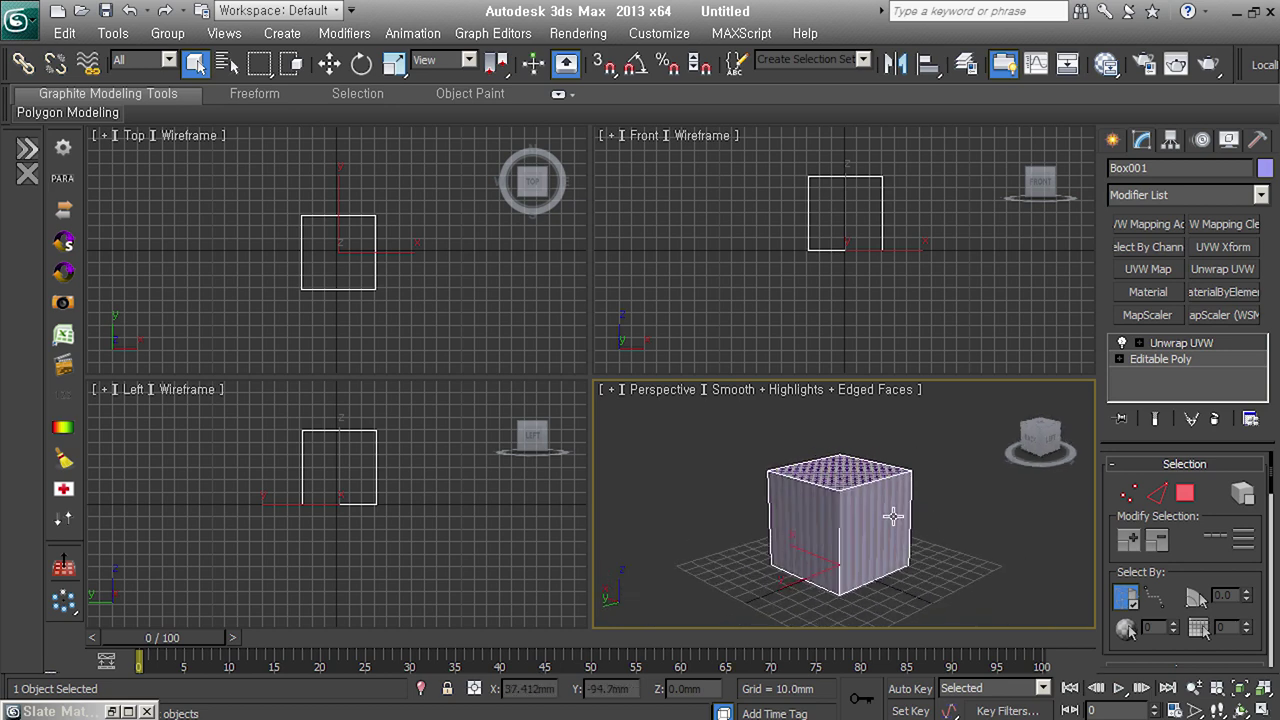
left_click(1250, 418)
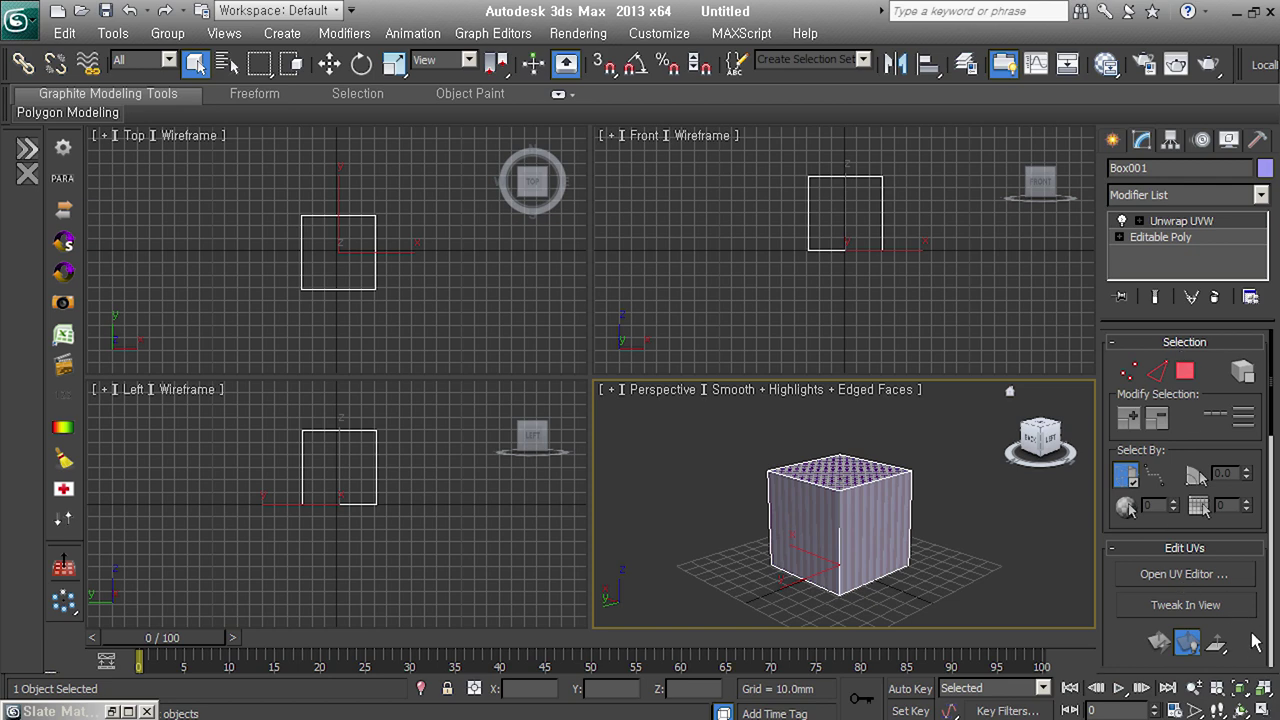
left_click(1212, 580)
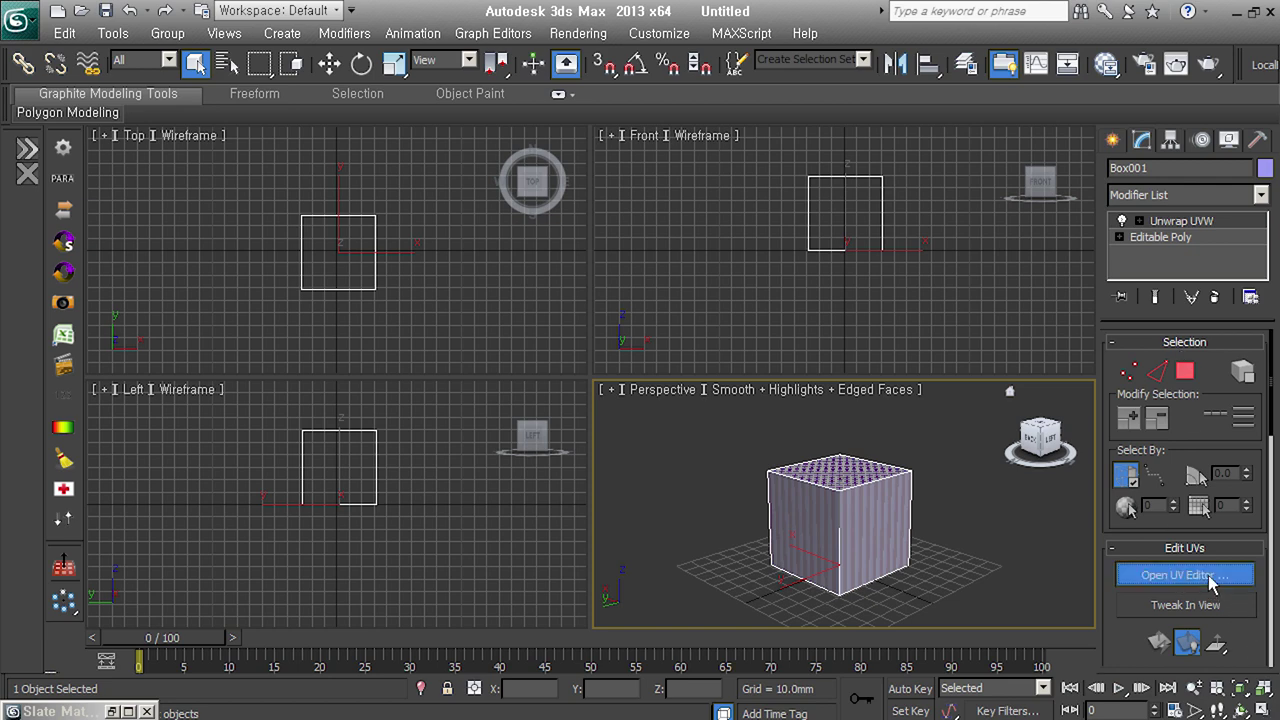
In Edit UVWs, toggle the checker map off and on, use polygon mode, select then deselect all faces
left_click_drag(498, 97, 513, 64)
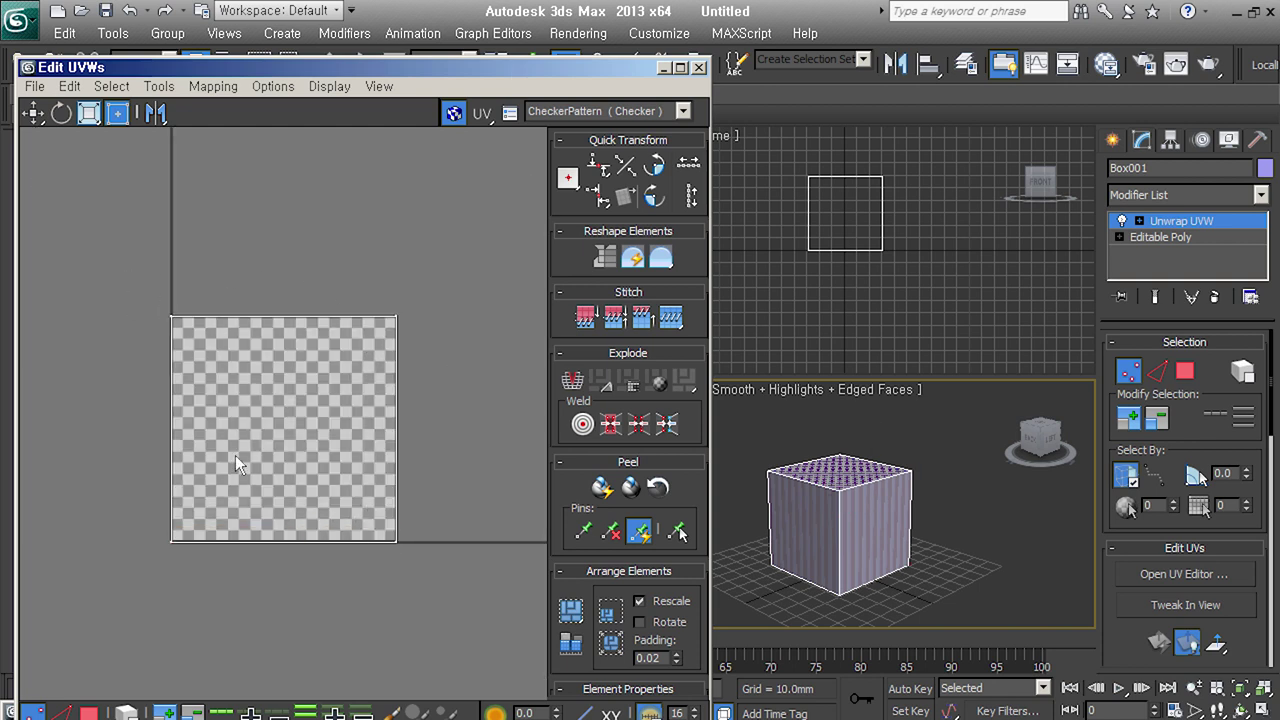
left_click(455, 110)
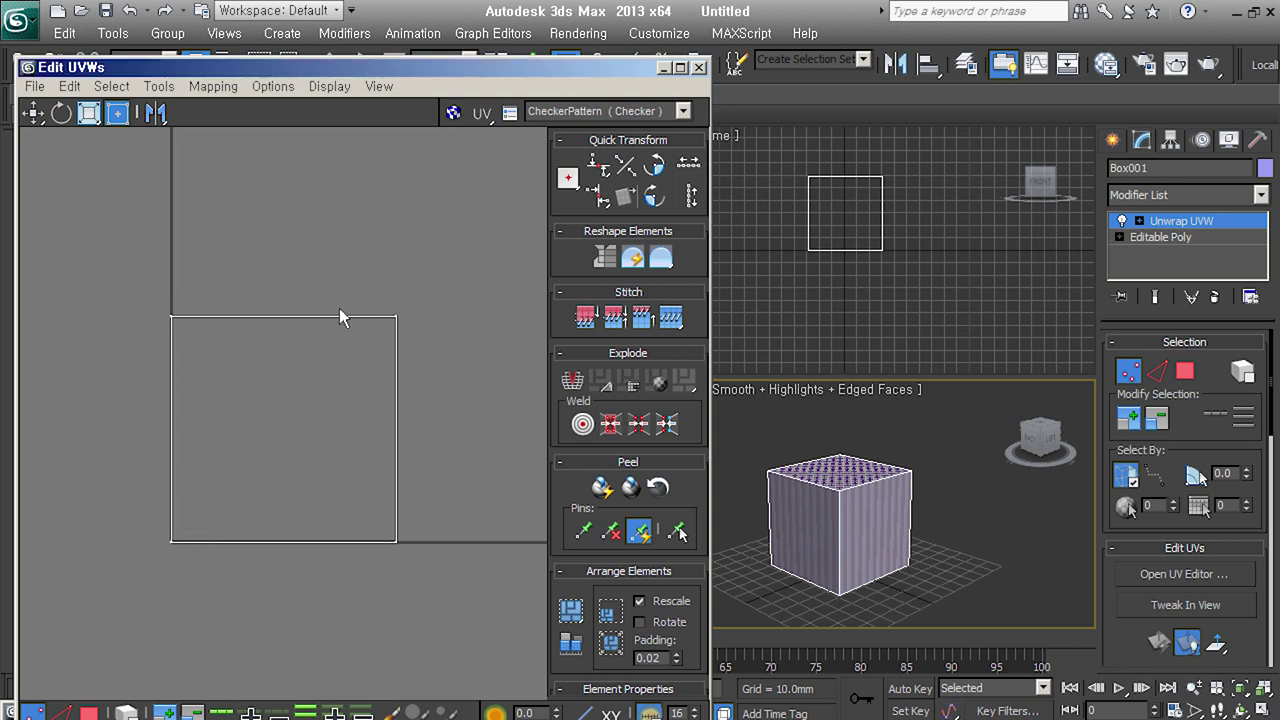
left_click(453, 111)
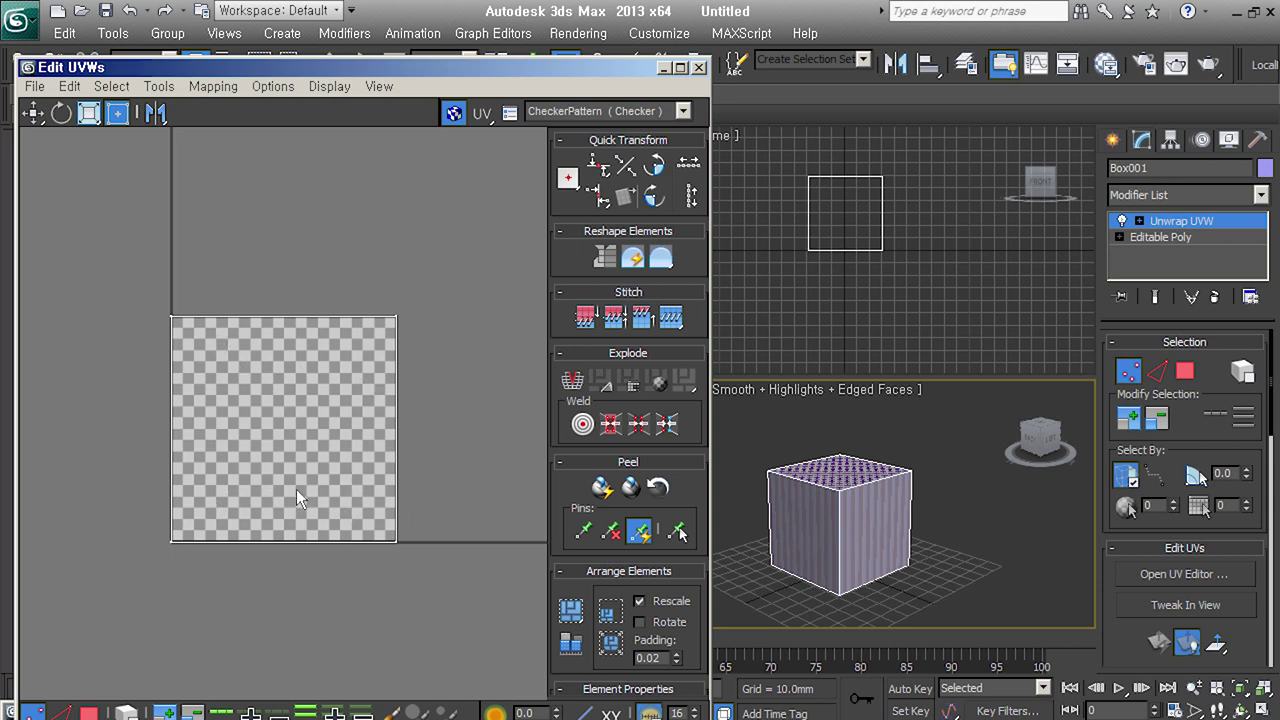
key("3")
left_click_drag(330, 67, 334, 34)
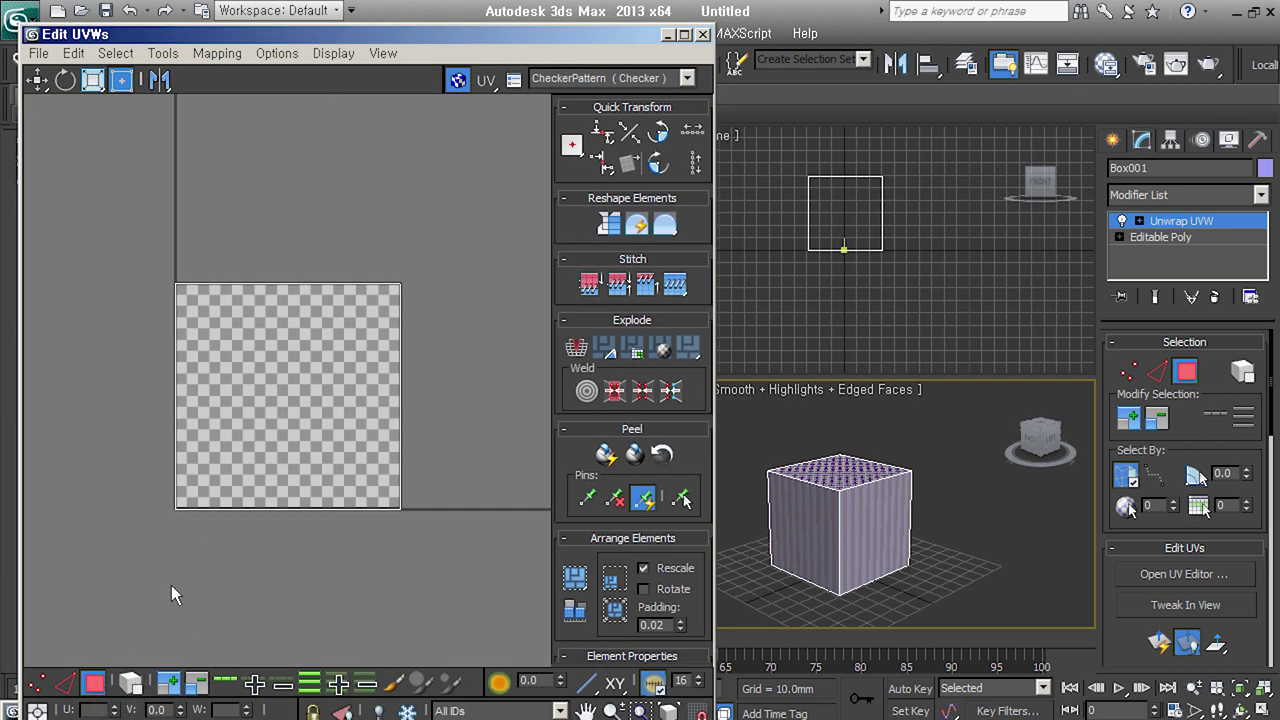
mouse_move(103, 194)
left_mouse_down()
mouse_move(127, 288)
mouse_move(339, 620)
left_mouse_up()
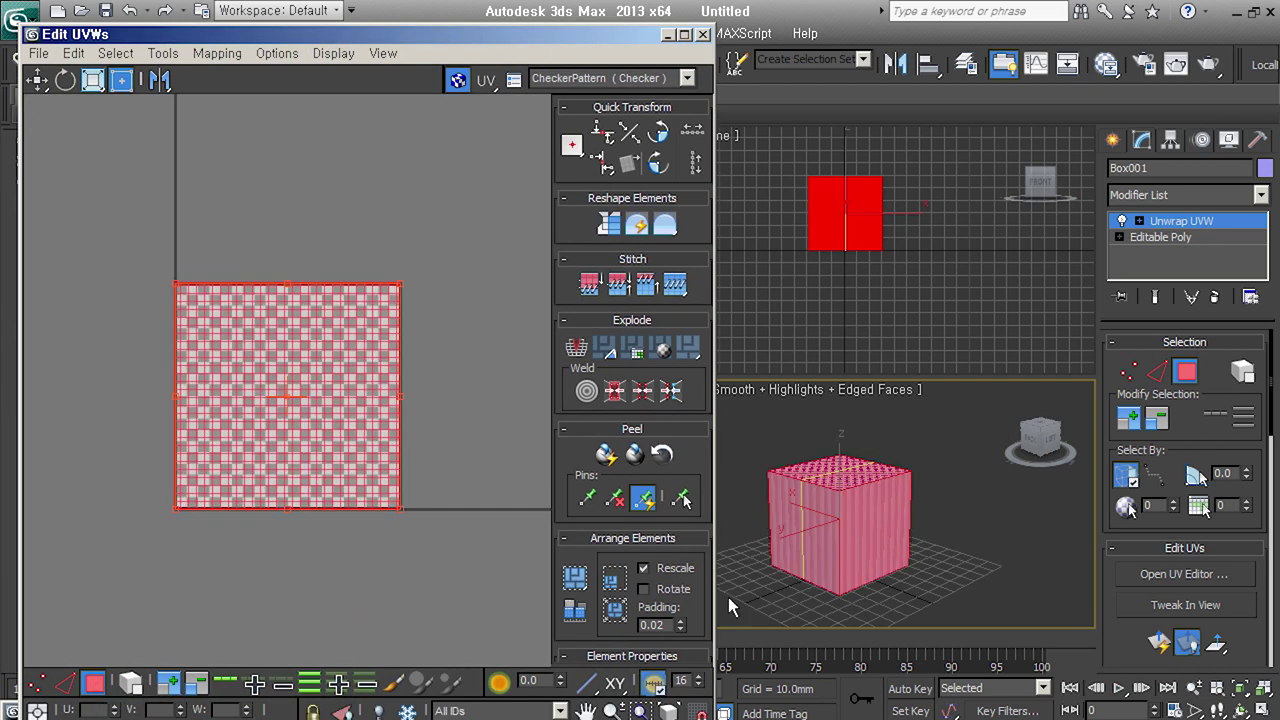
mouse_move(728, 597)
middle_mouse_down("alt")
mouse_move(636, 455)
mouse_move(800, 544)
mouse_move(772, 556)
middle_mouse_up("alt")
left_click(325, 514)
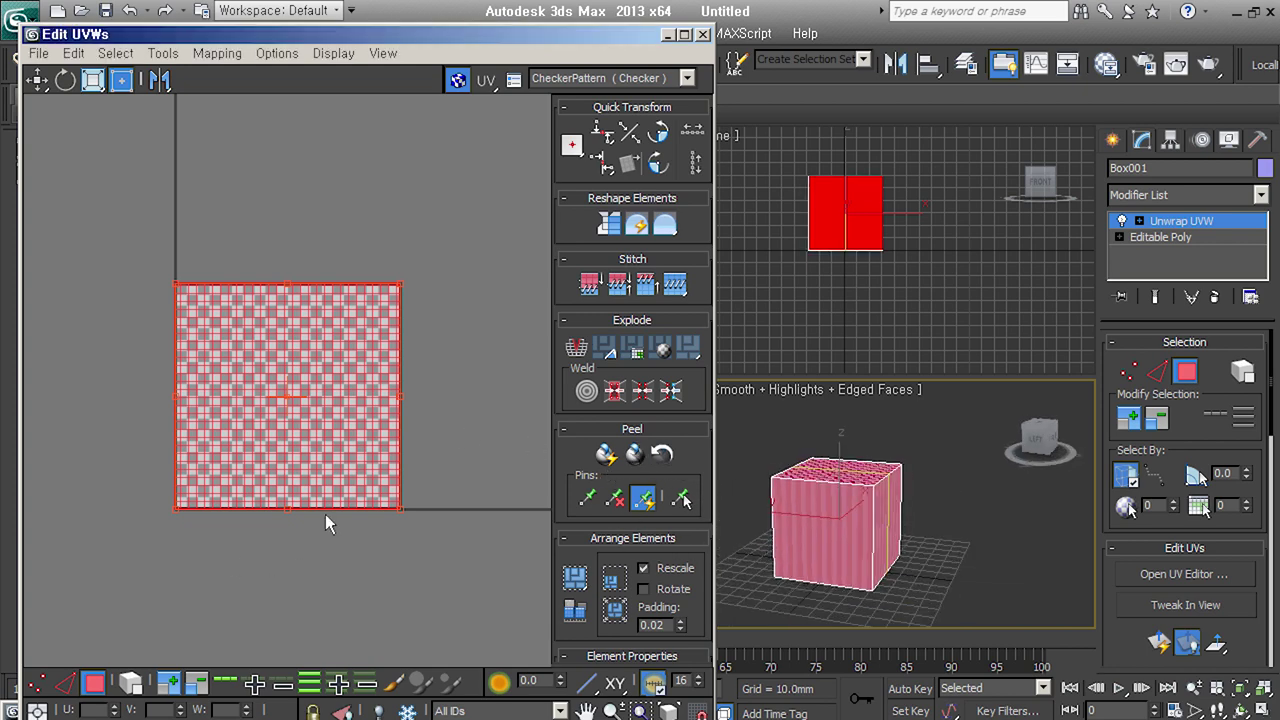
left_click(1005, 569)
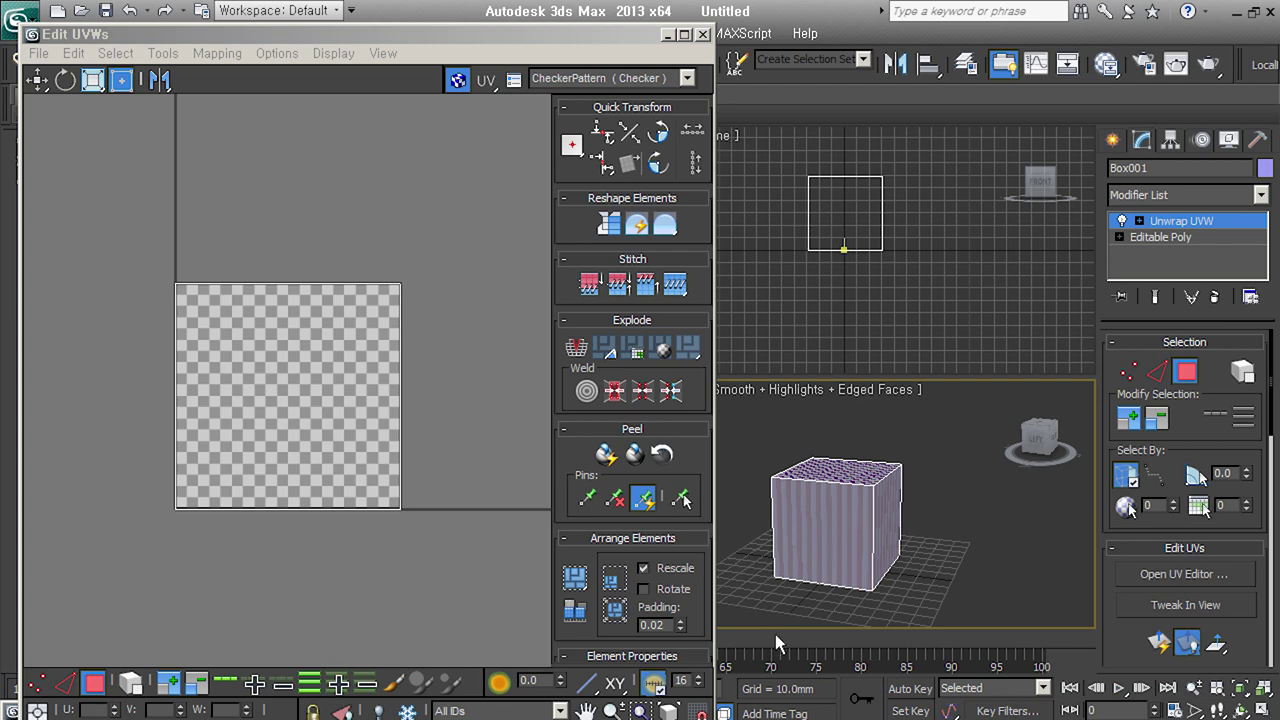
left_click_drag(713, 690, 545, 690)
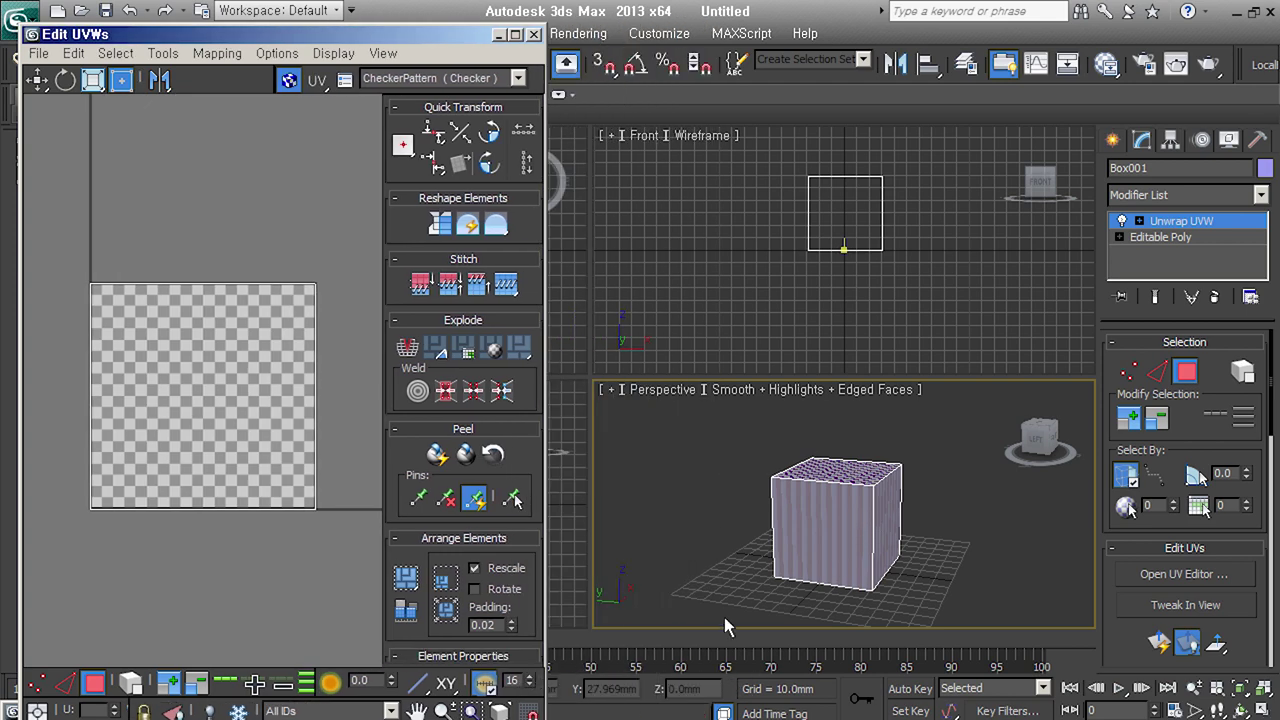
Turn off Ignore Backfacing and region-select all six faces of the box
middle_click_drag(908, 557, 900, 557, "alt")
left_click_drag(735, 424, 1005, 636)
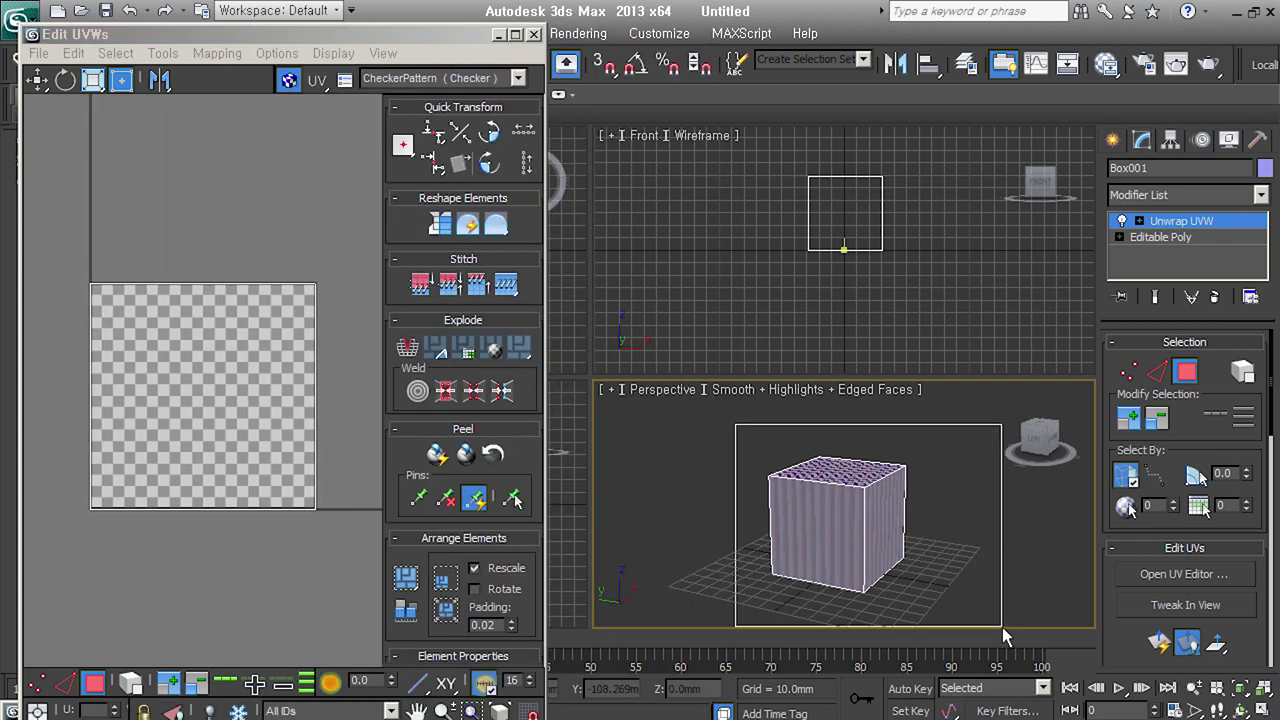
mouse_move(890, 540)
middle_mouse_down("alt")
mouse_move(1091, 509)
mouse_move(1000, 565)
mouse_move(913, 578)
middle_mouse_up("alt")
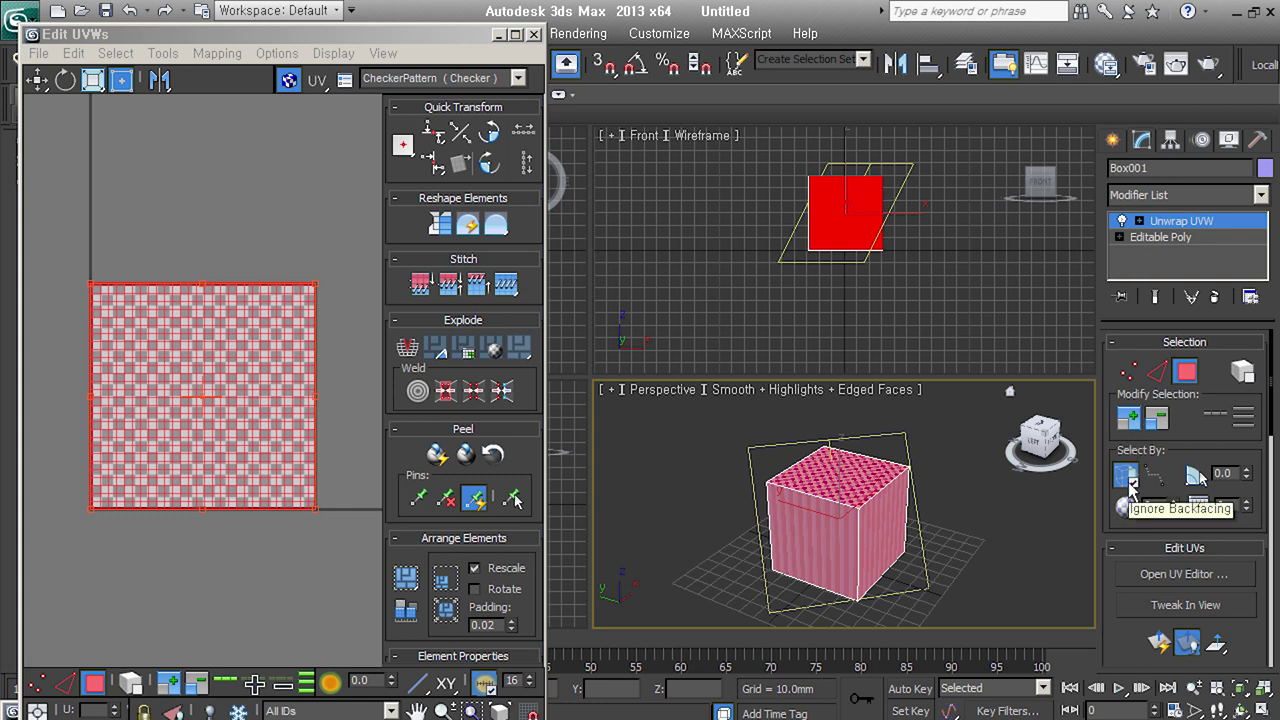
left_click(1133, 483)
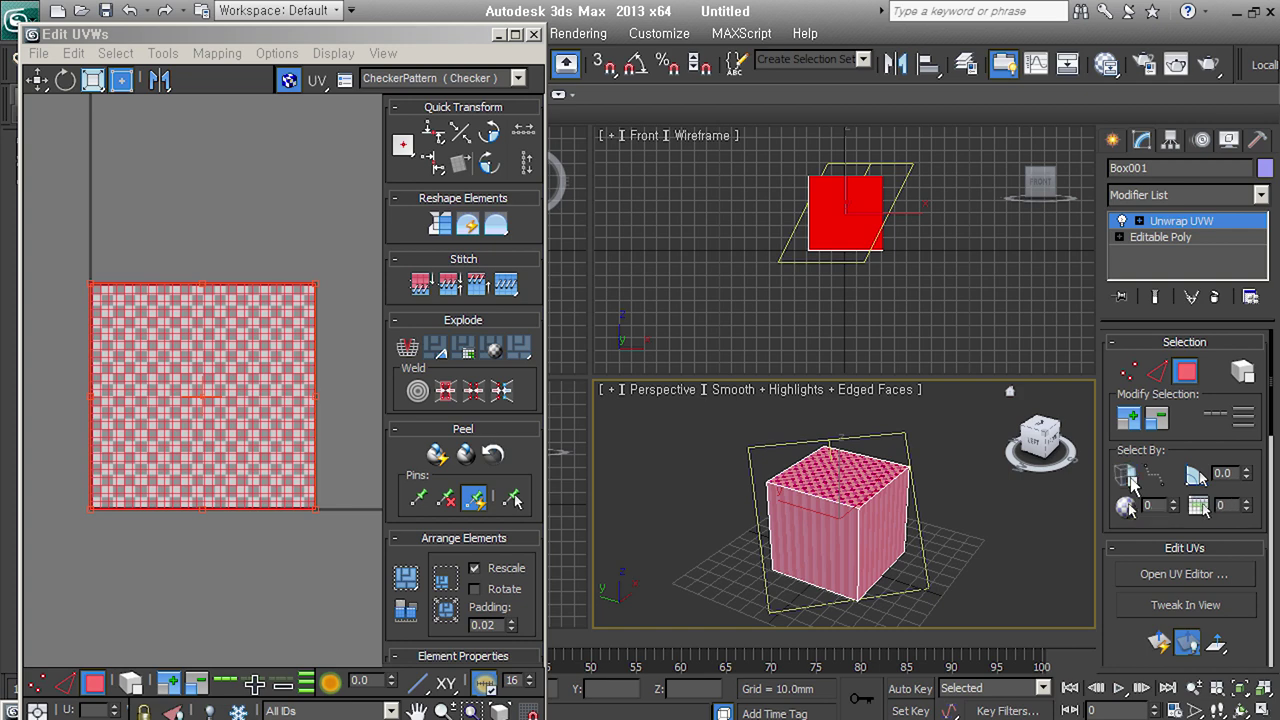
left_click_drag(720, 410, 953, 620)
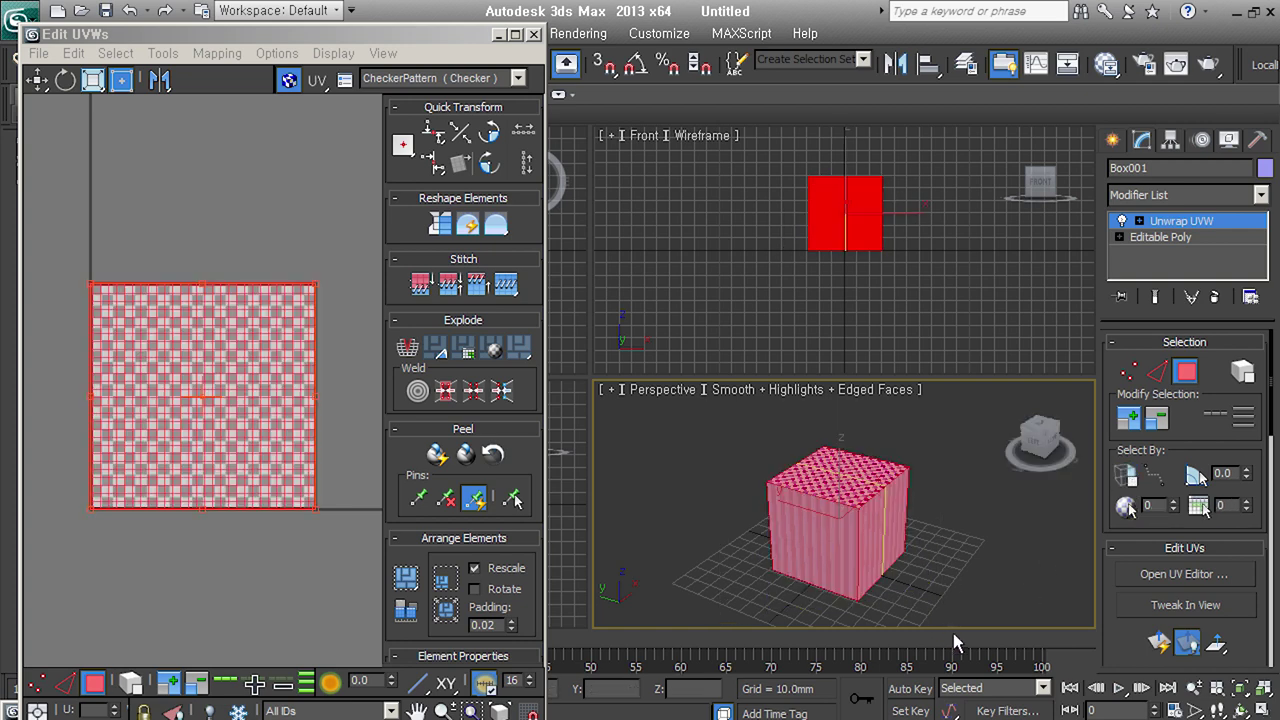
mouse_move(886, 571)
middle_mouse_down("alt")
mouse_move(992, 448)
mouse_move(971, 497)
mouse_move(808, 546)
middle_mouse_up("alt")
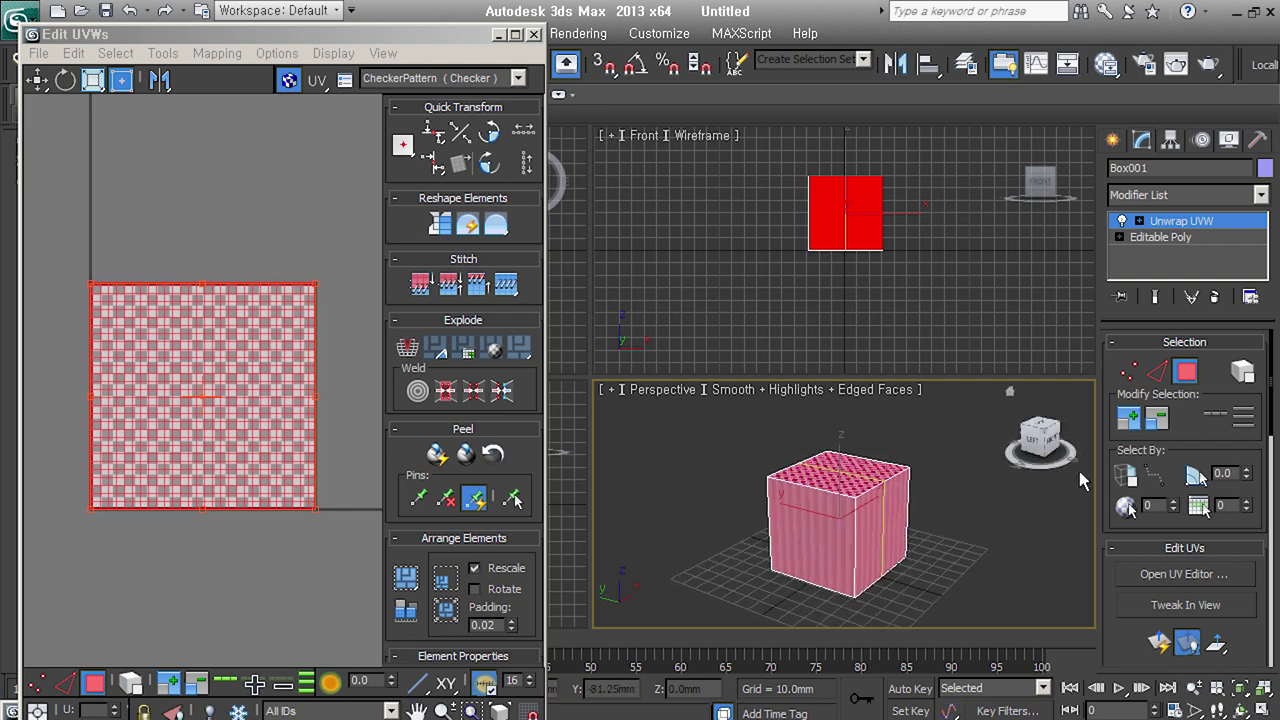
left_click(978, 569)
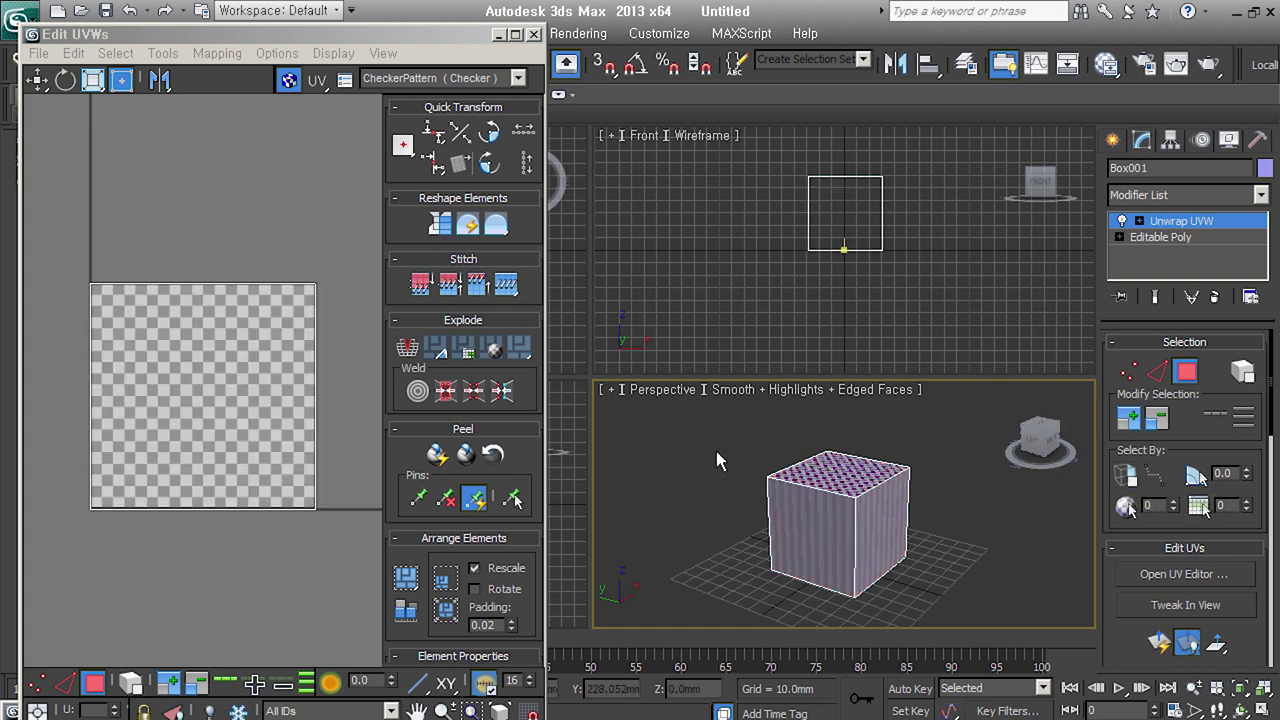
left_click_drag(708, 432, 982, 628)
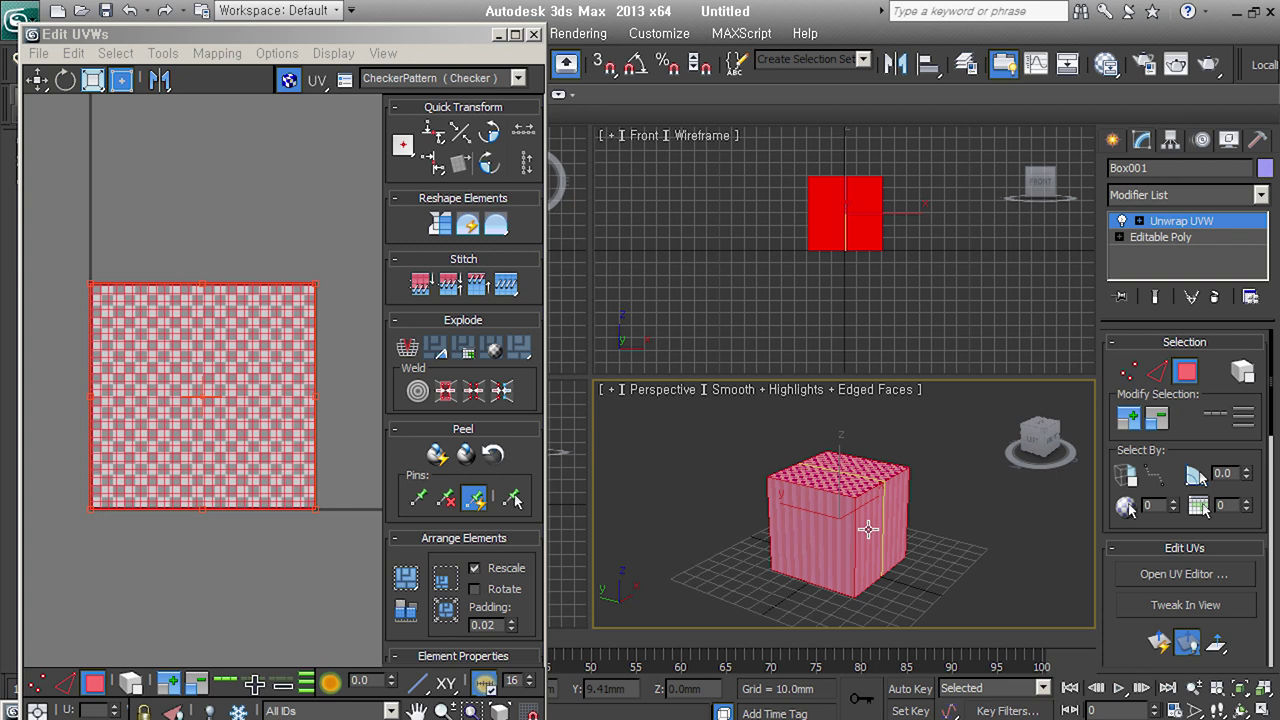
left_click(213, 54)
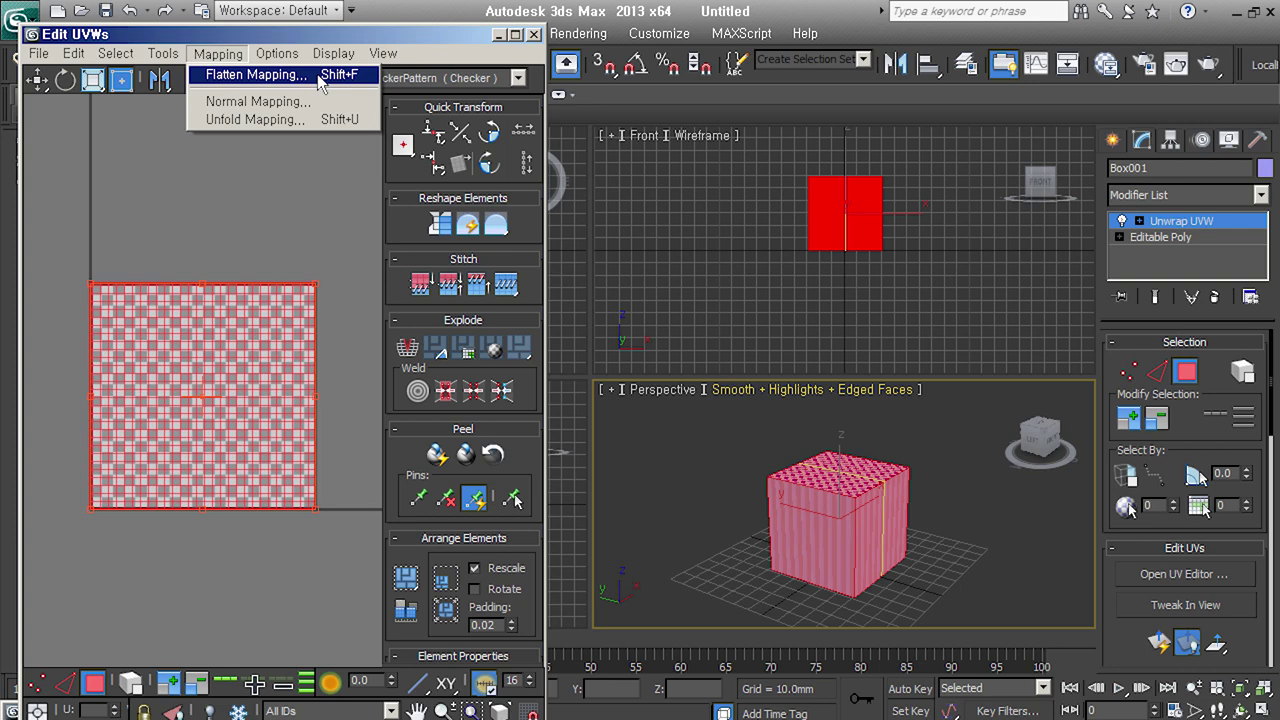
Flatten the box's UVs (45 threshold, 0.02 spacing) into separate clusters and deselect them
left_click(319, 78)
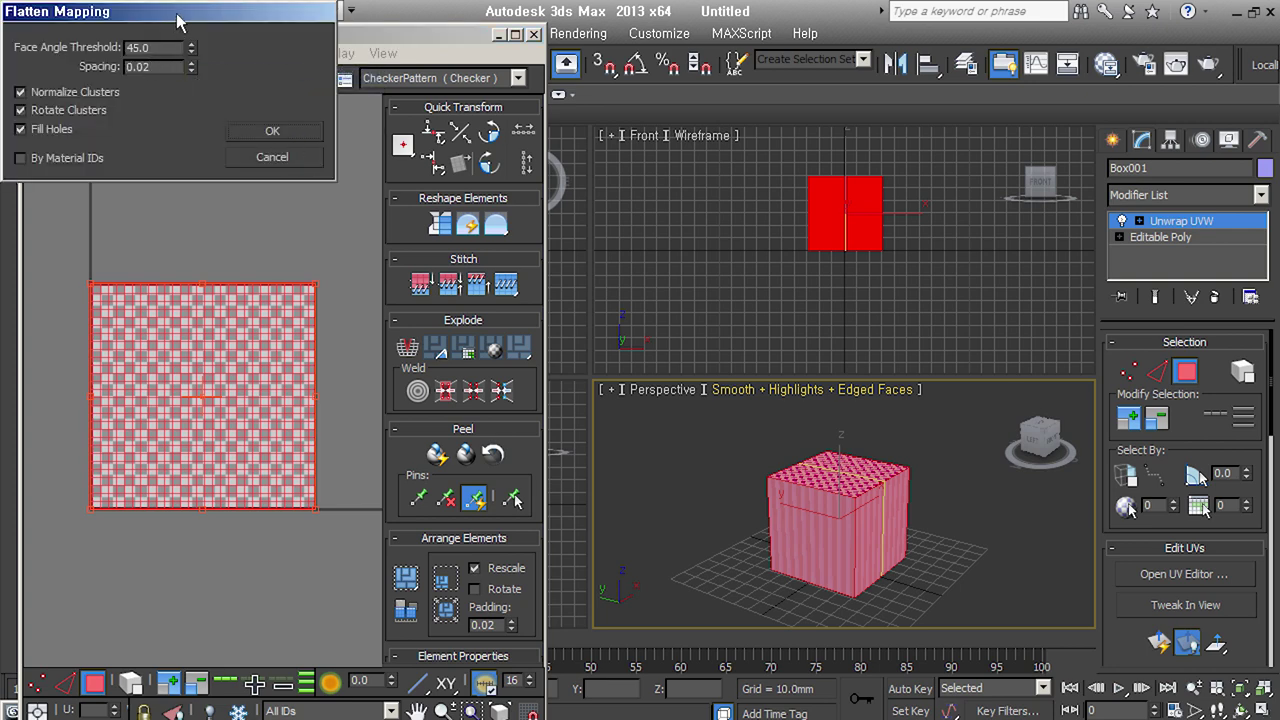
left_click_drag(180, 16, 214, 58)
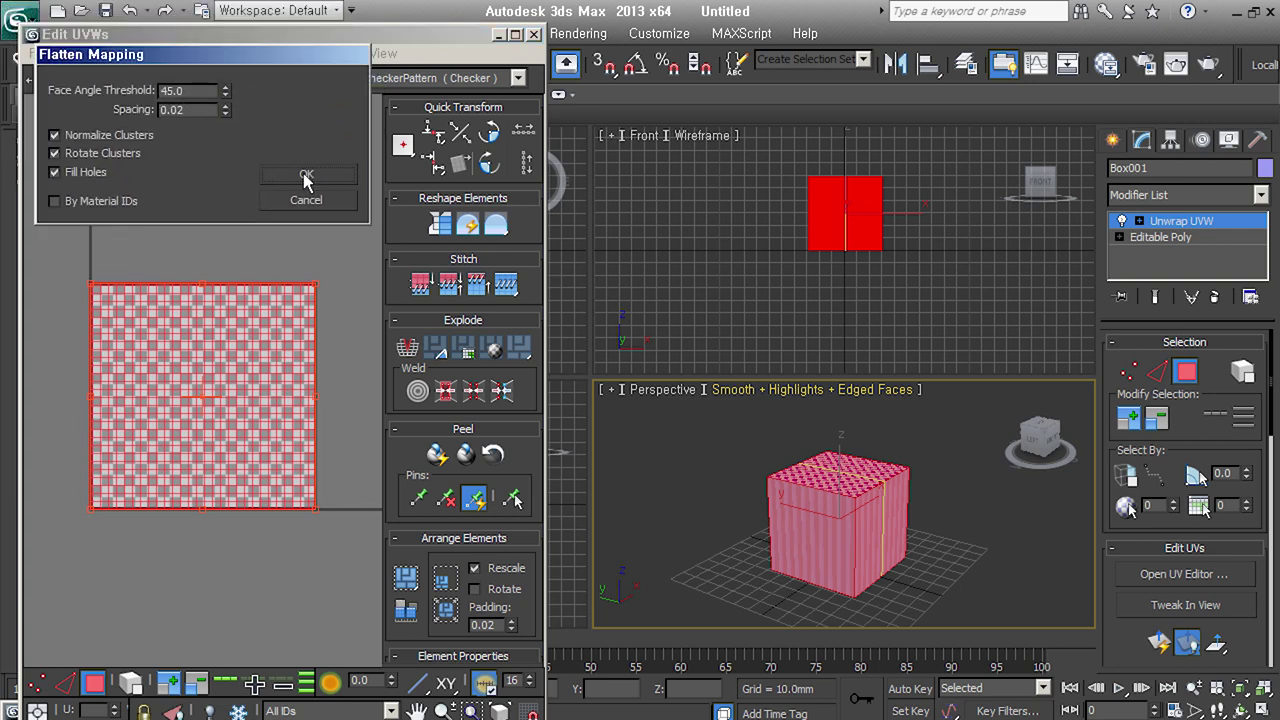
left_click(306, 176)
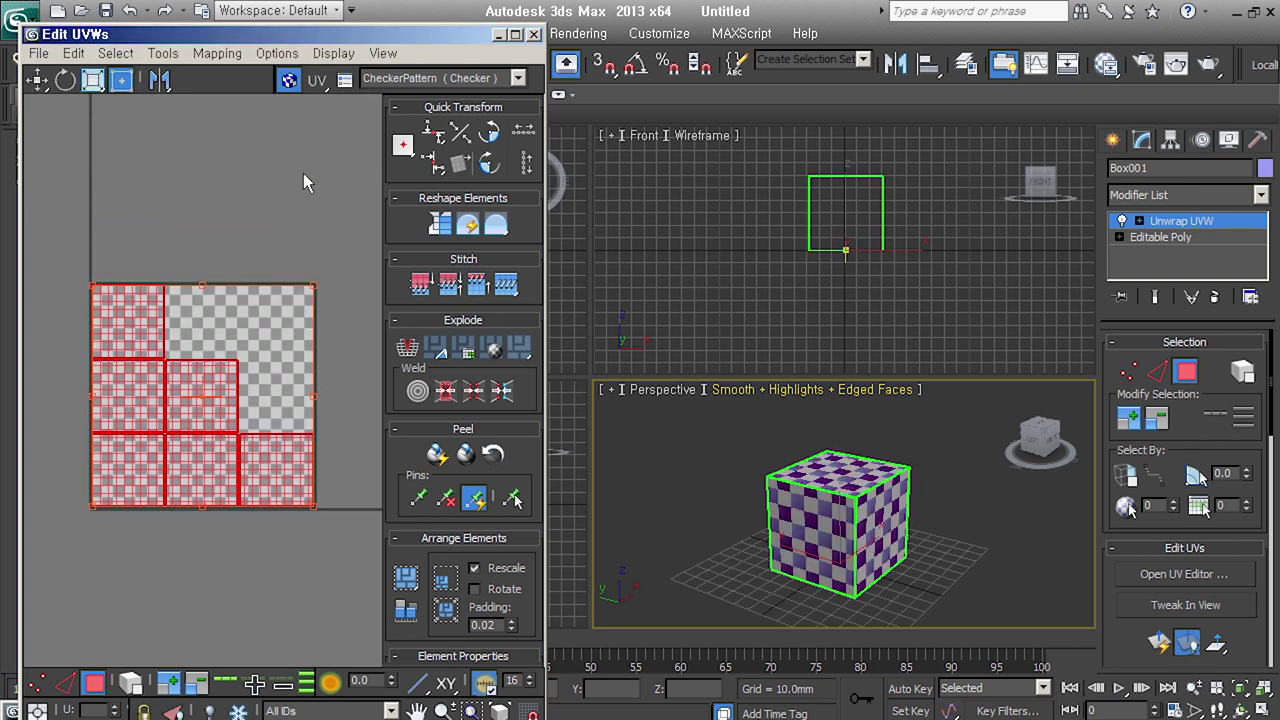
left_click(181, 605)
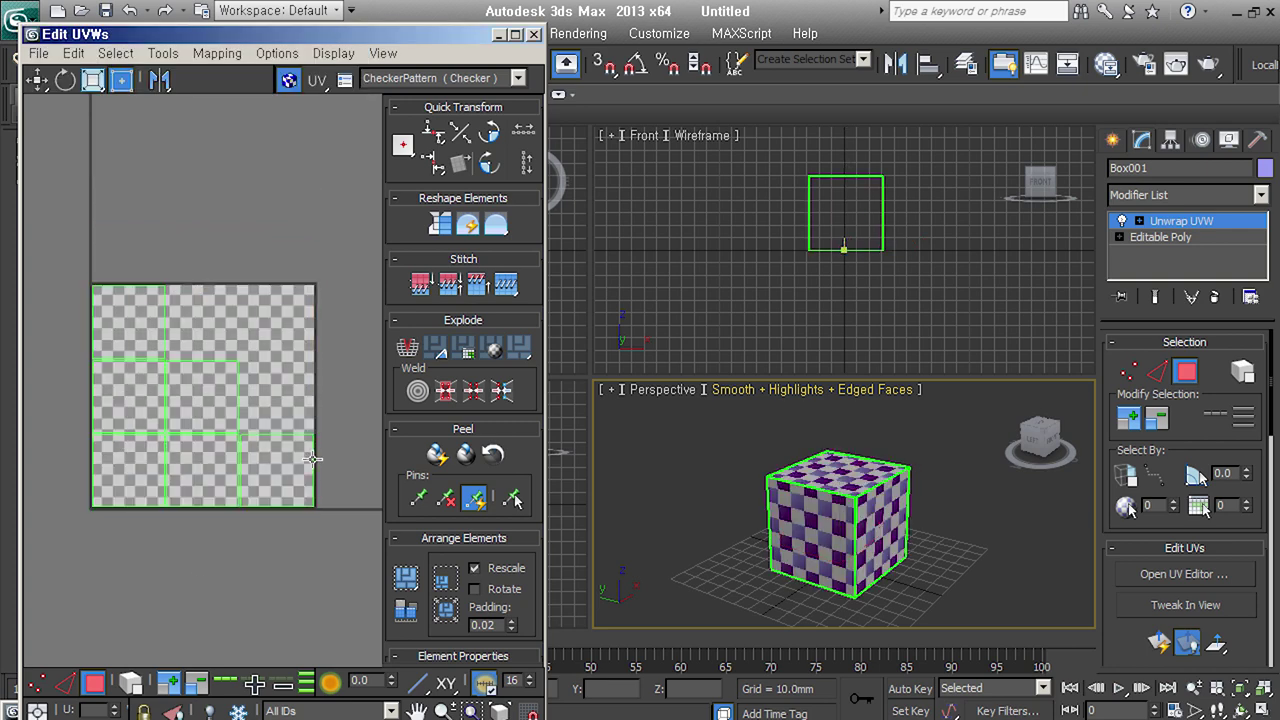
scroll(312, 459, "up", 2)
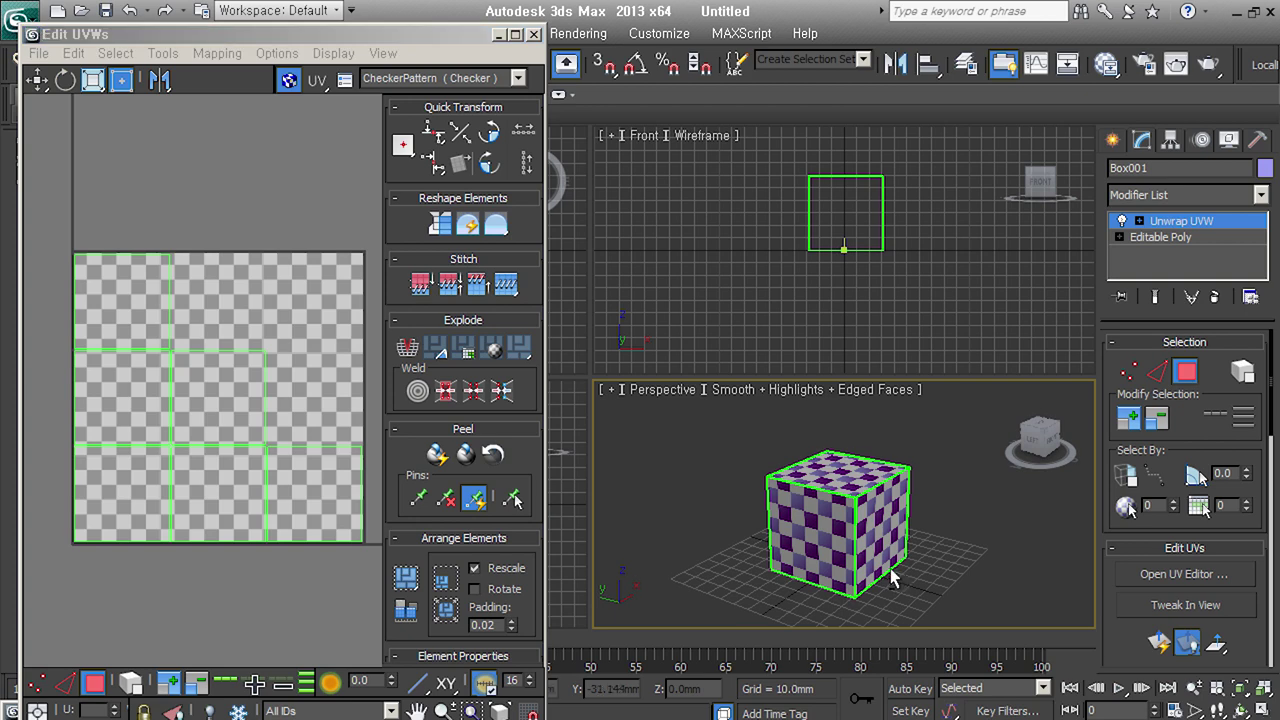
middle_click_drag(895, 585, 843, 525, "alt")
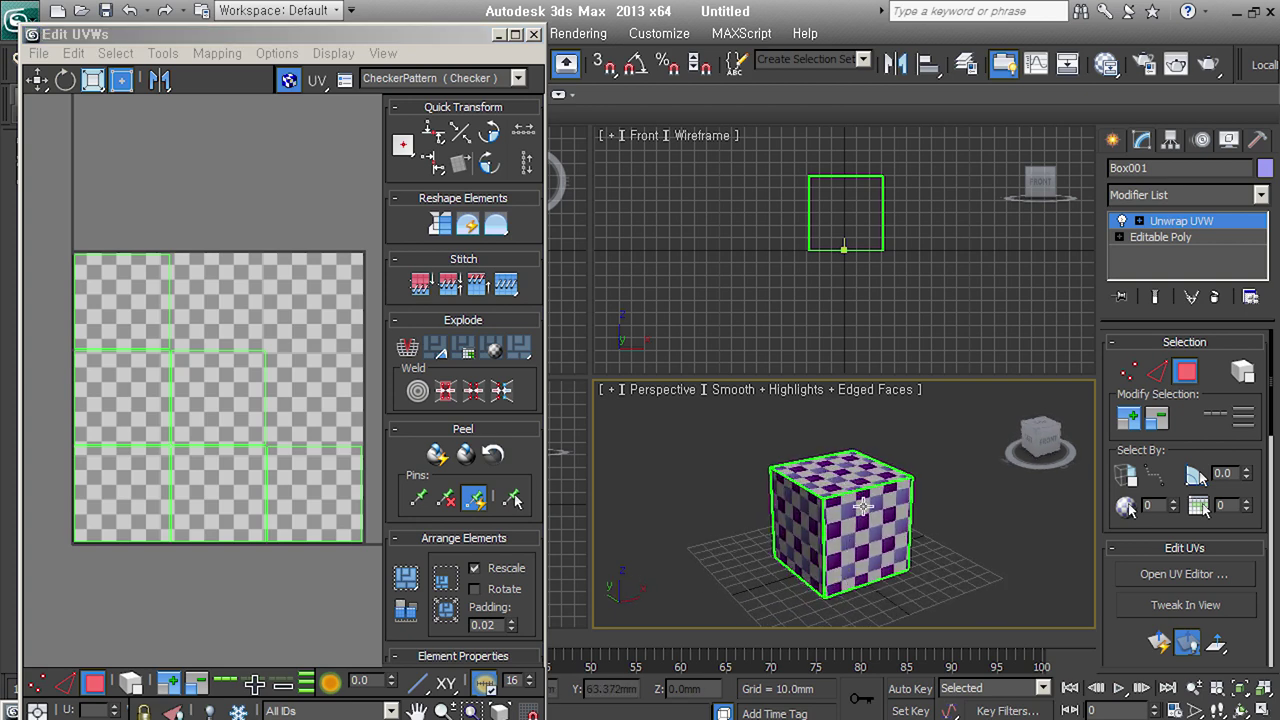
scroll(862, 512, "up", 4)
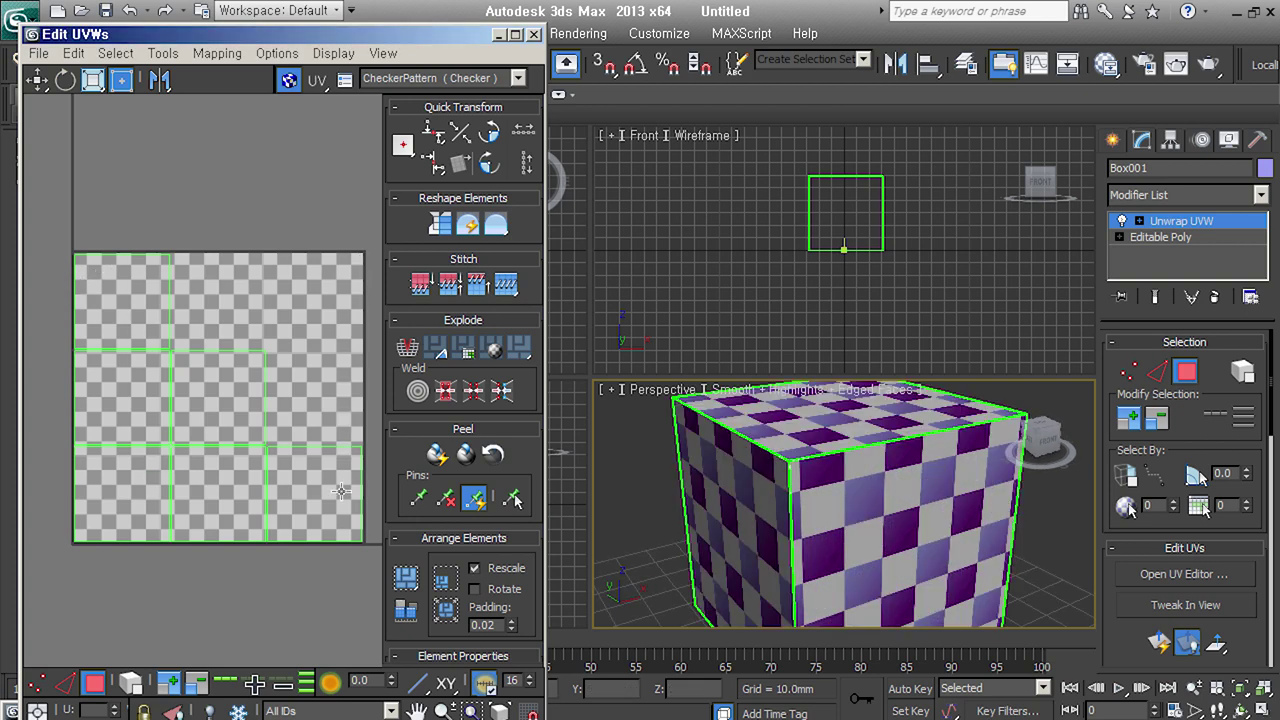
Show Map #5 (joycg_map_ck.jpg) behind the UVs and move the top face's cluster right
left_click(125, 286)
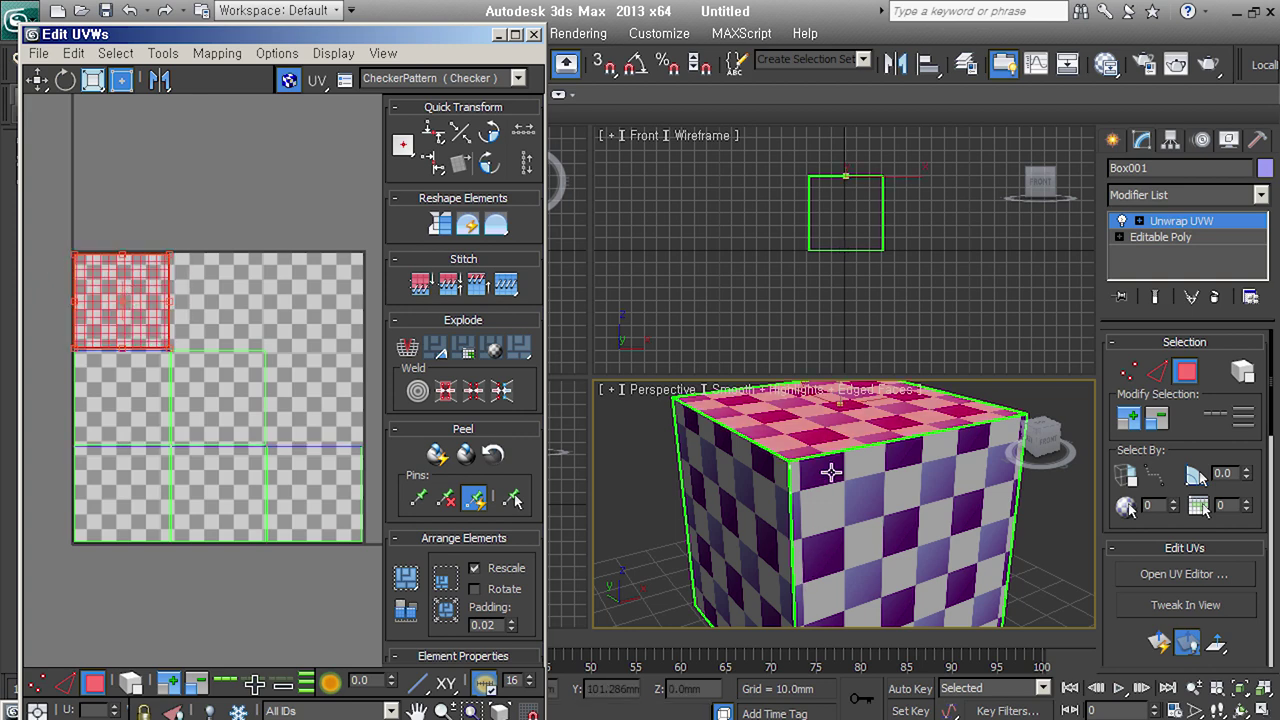
mouse_move(855, 455)
middle_mouse_down("alt")
mouse_move(886, 506)
mouse_move(850, 505)
middle_mouse_up("alt")
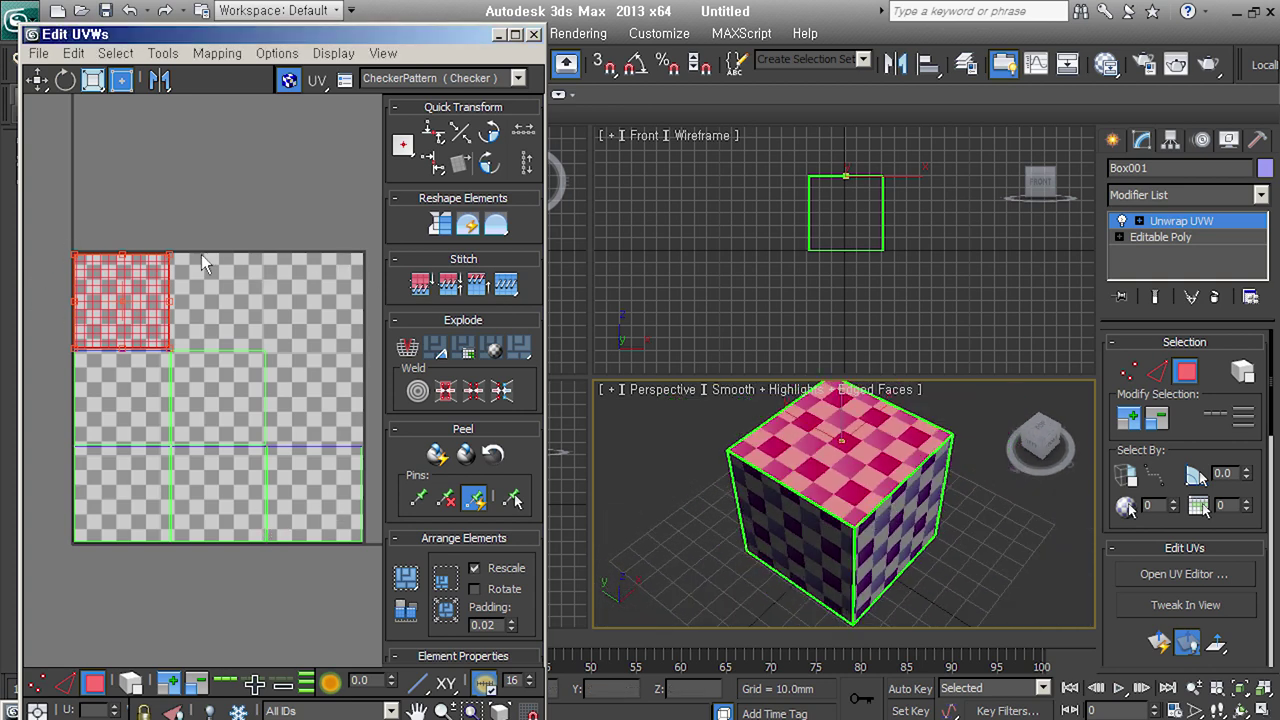
left_click(488, 80)
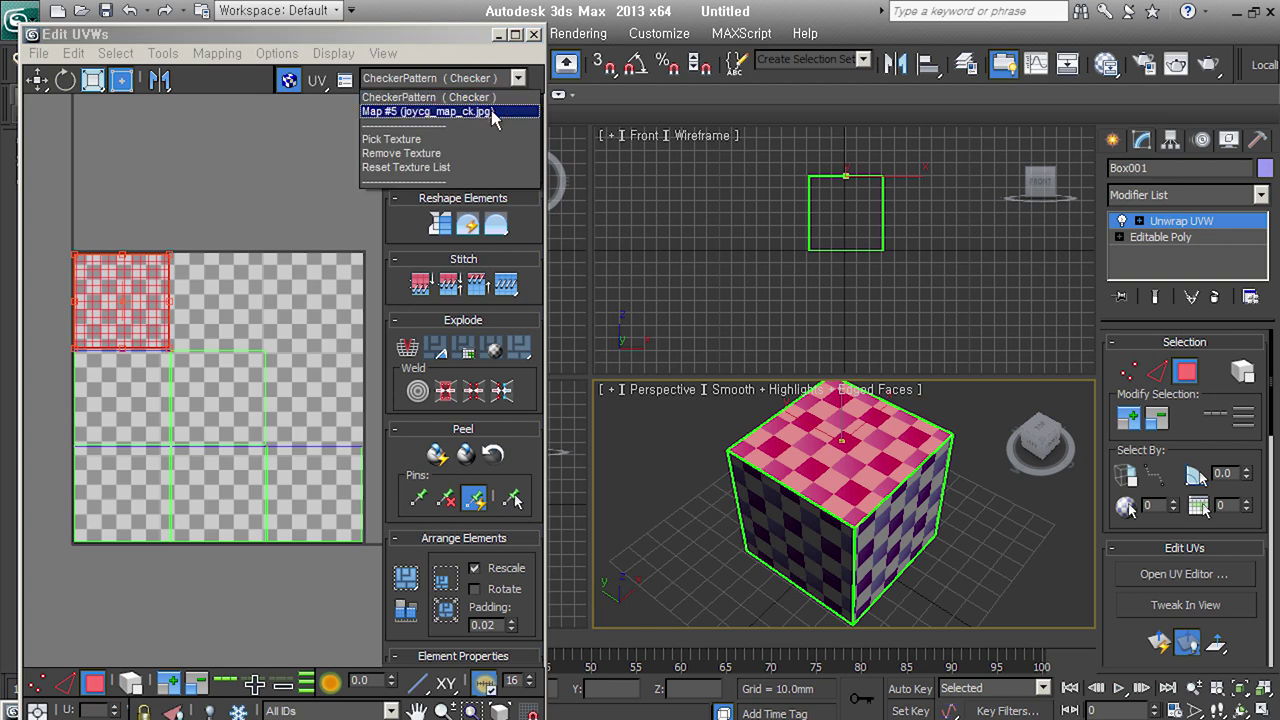
left_click(514, 78)
left_click(514, 78)
left_click(498, 112)
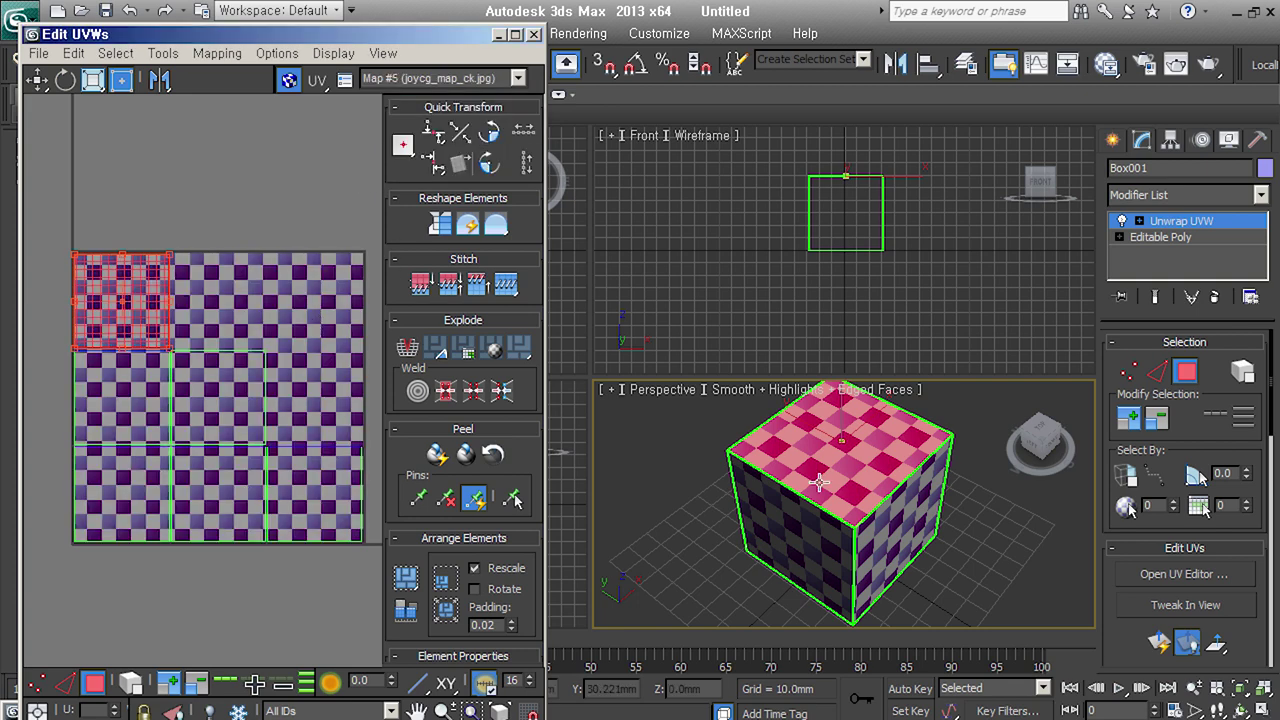
left_click_drag(139, 311, 323, 326)
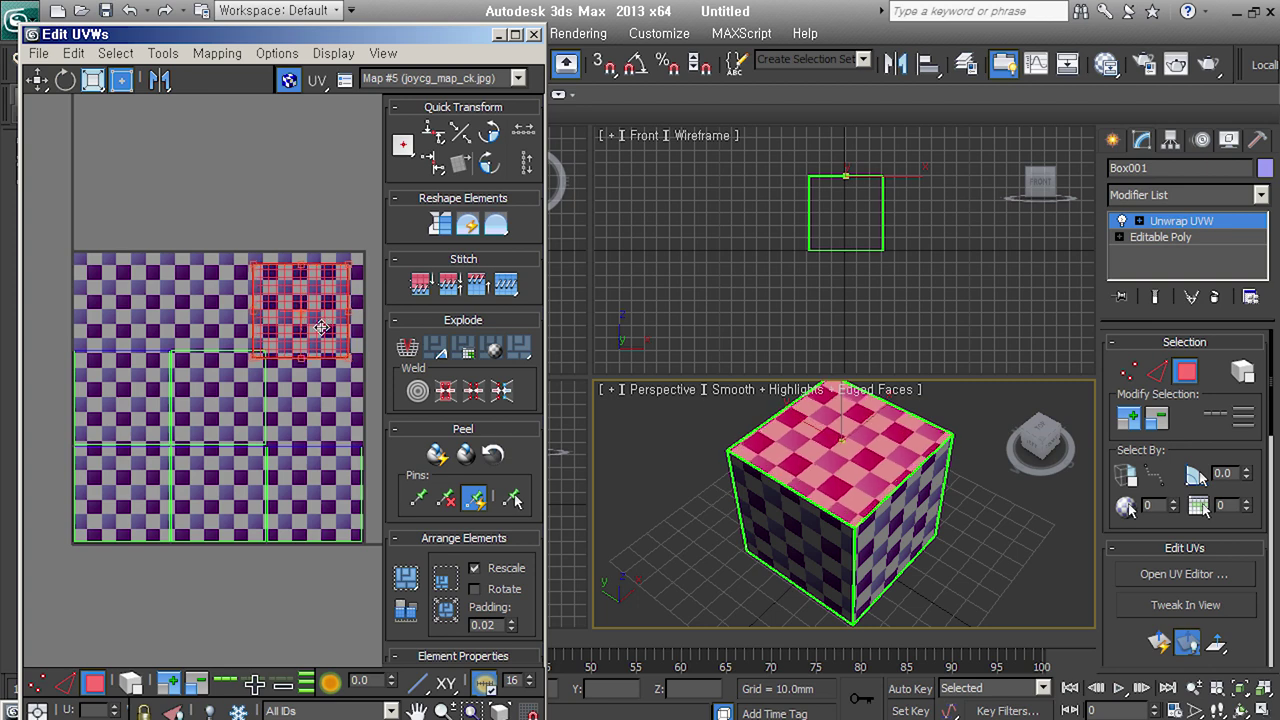
Drag a top-face UV vertex in vertex mode, then undo the accidental move
left_click(307, 378)
left_click(288, 325)
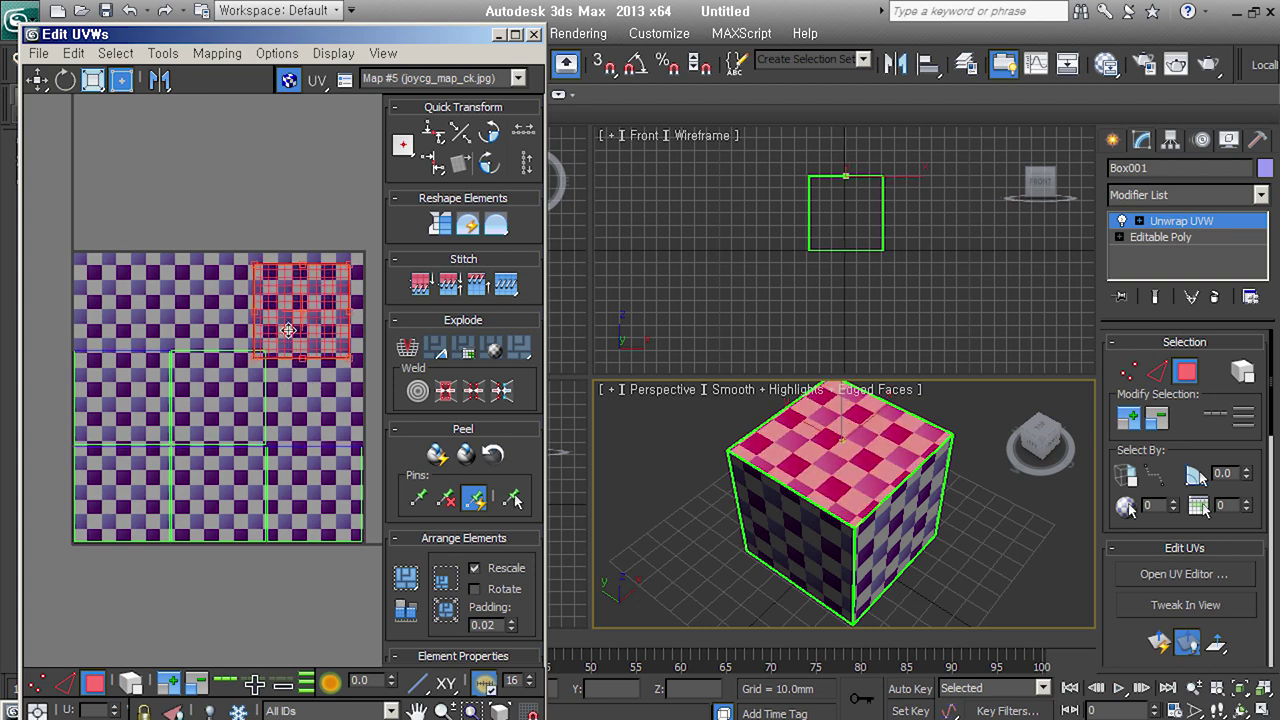
left_click(37, 683)
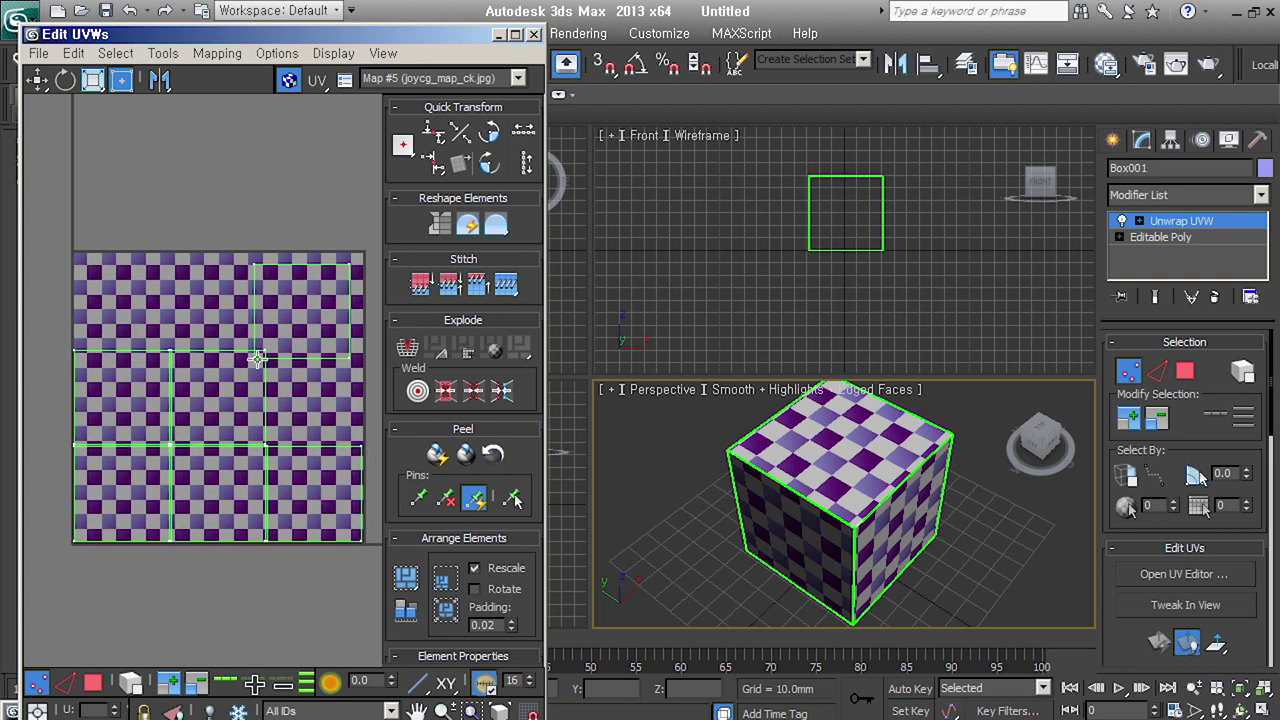
scroll(277, 354, "up", 2)
scroll(162, 455, "up", 2)
mouse_move(158, 427)
left_mouse_down()
mouse_move(188, 396)
mouse_move(134, 412)
left_mouse_up()
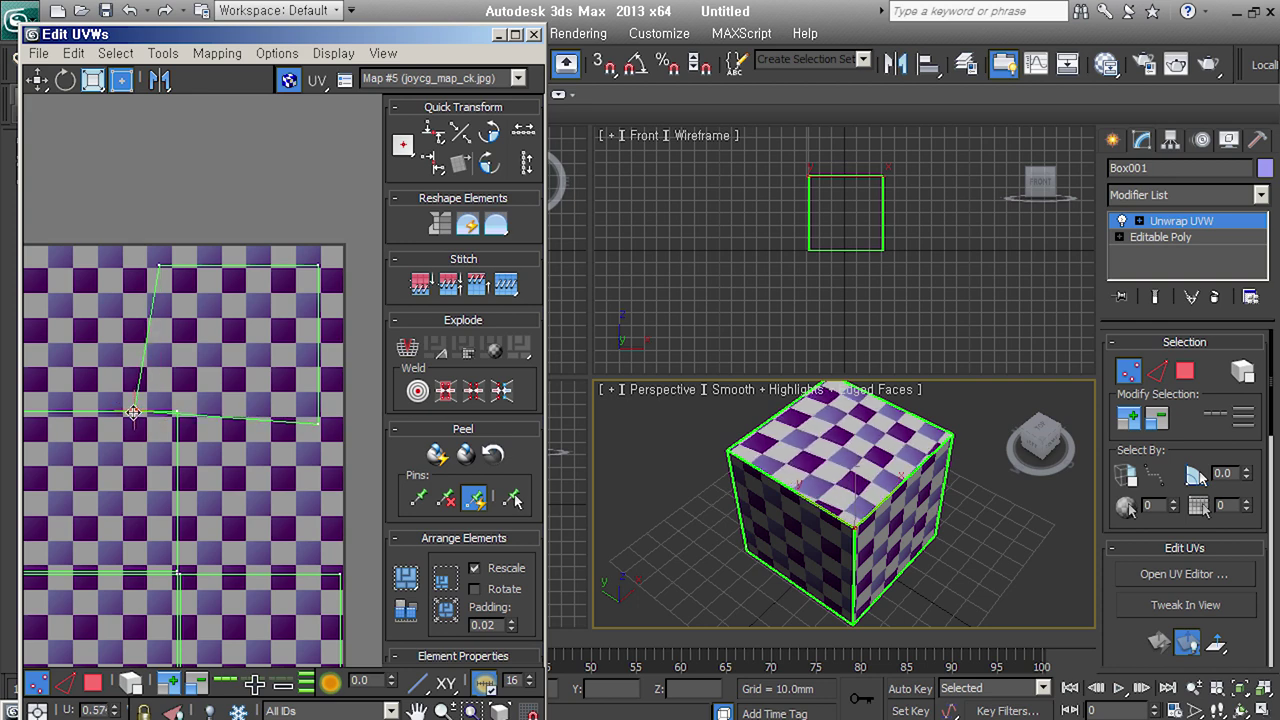
key("ctrl+z")
Zoom and orbit the views to confirm the cube's top checker is undistorted
scroll(272, 464, "down", 1)
scroll(209, 494, "down", 1)
scroll(268, 415, "down", 1)
mouse_move(897, 511)
middle_mouse_down("alt")
mouse_move(828, 545)
mouse_move(889, 478)
middle_mouse_up("alt")
scroll(889, 478, "up", 4)
scroll(894, 503, "down", 3)
scroll(895, 503, "up", 1)
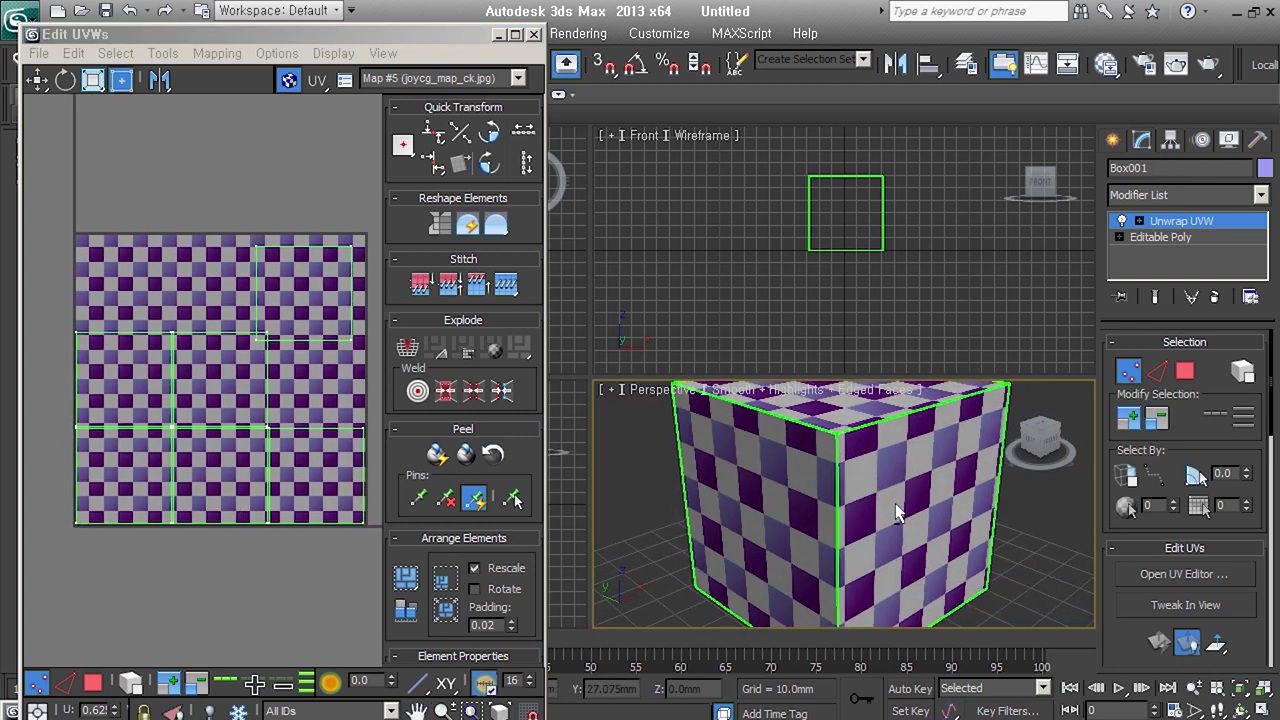
scroll(895, 503, "down", 2)
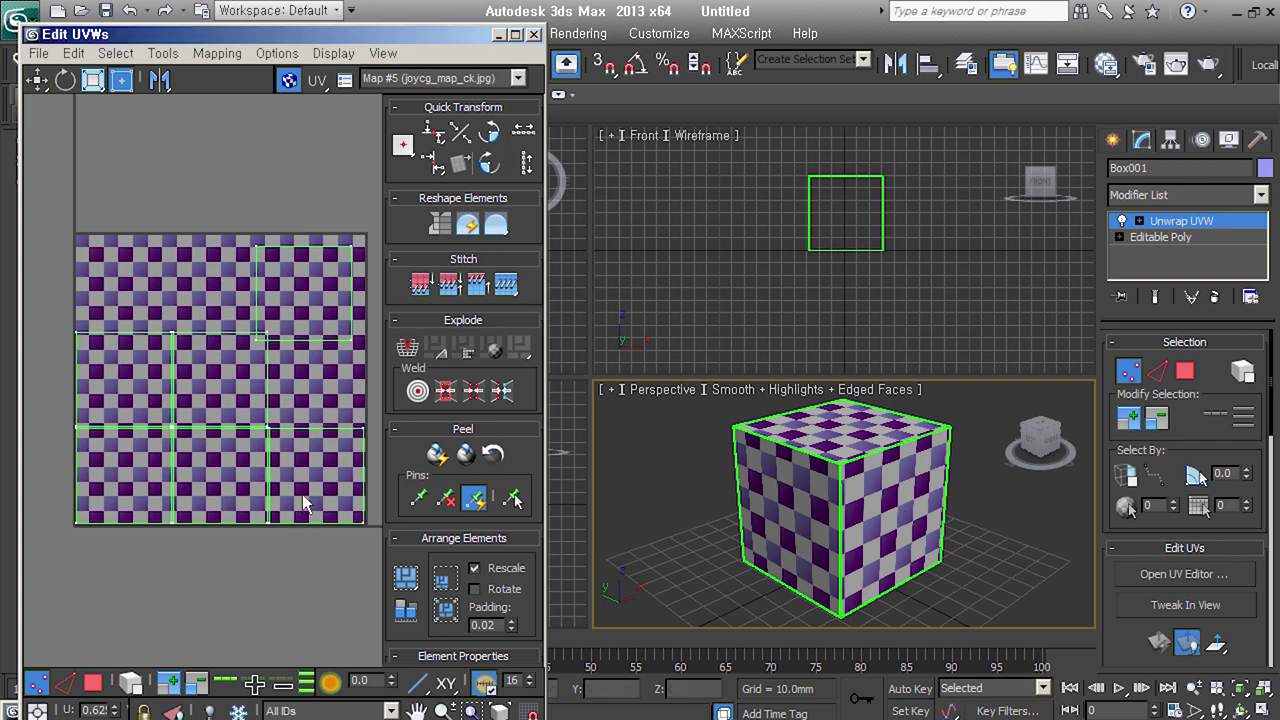
middle_click_drag(316, 393, 307, 386)
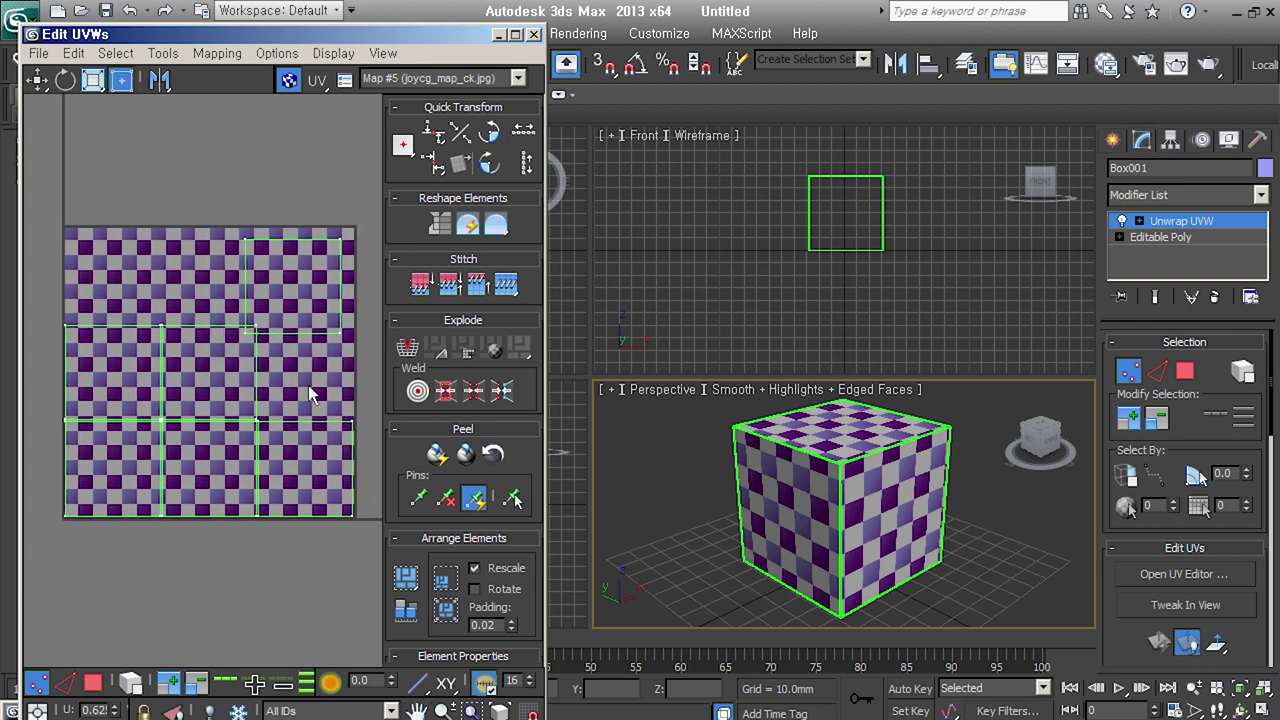
Switch to edge mode, select a vertical seam edge, and pick the Move tool
left_click(64, 681)
left_click(257, 368)
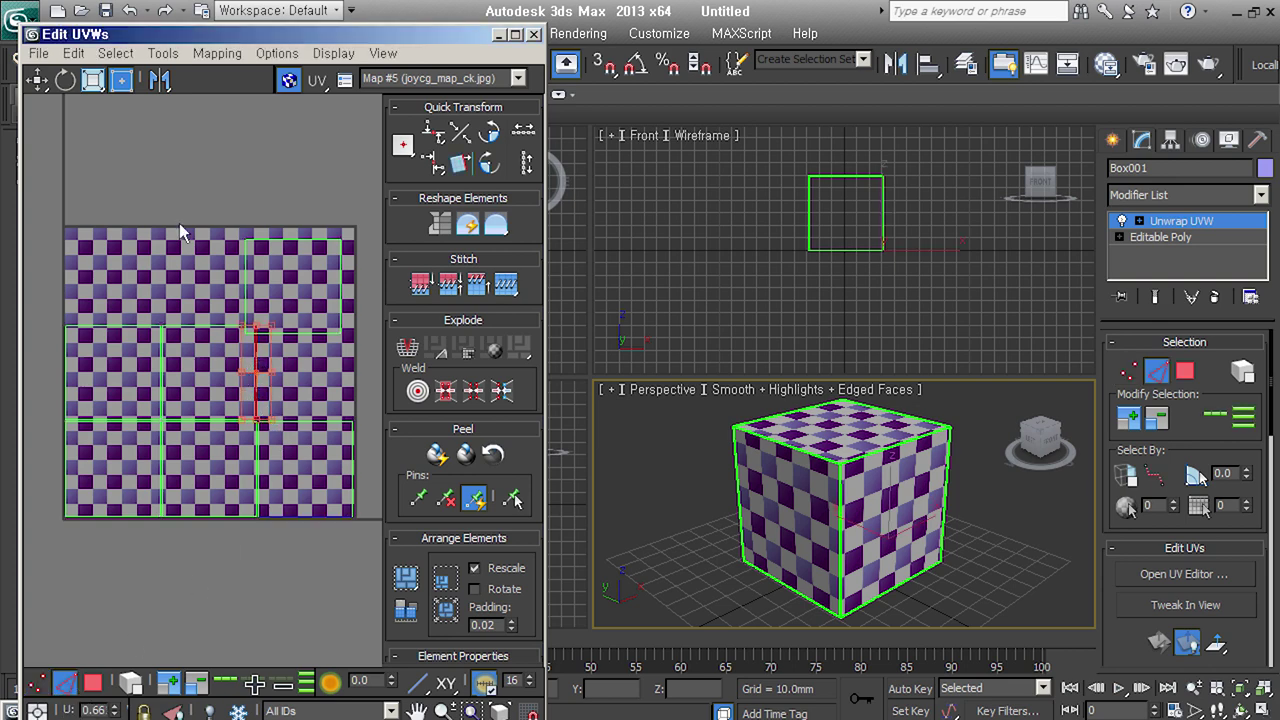
left_click(35, 82)
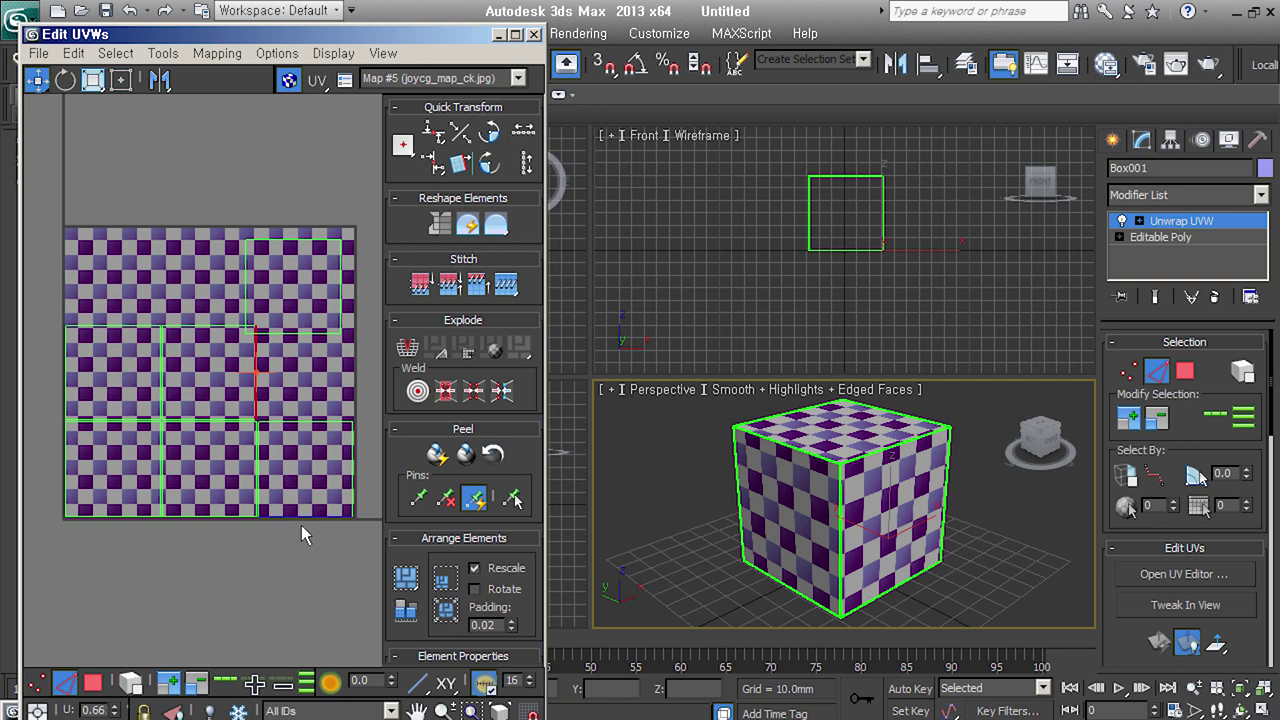
left_click(517, 78)
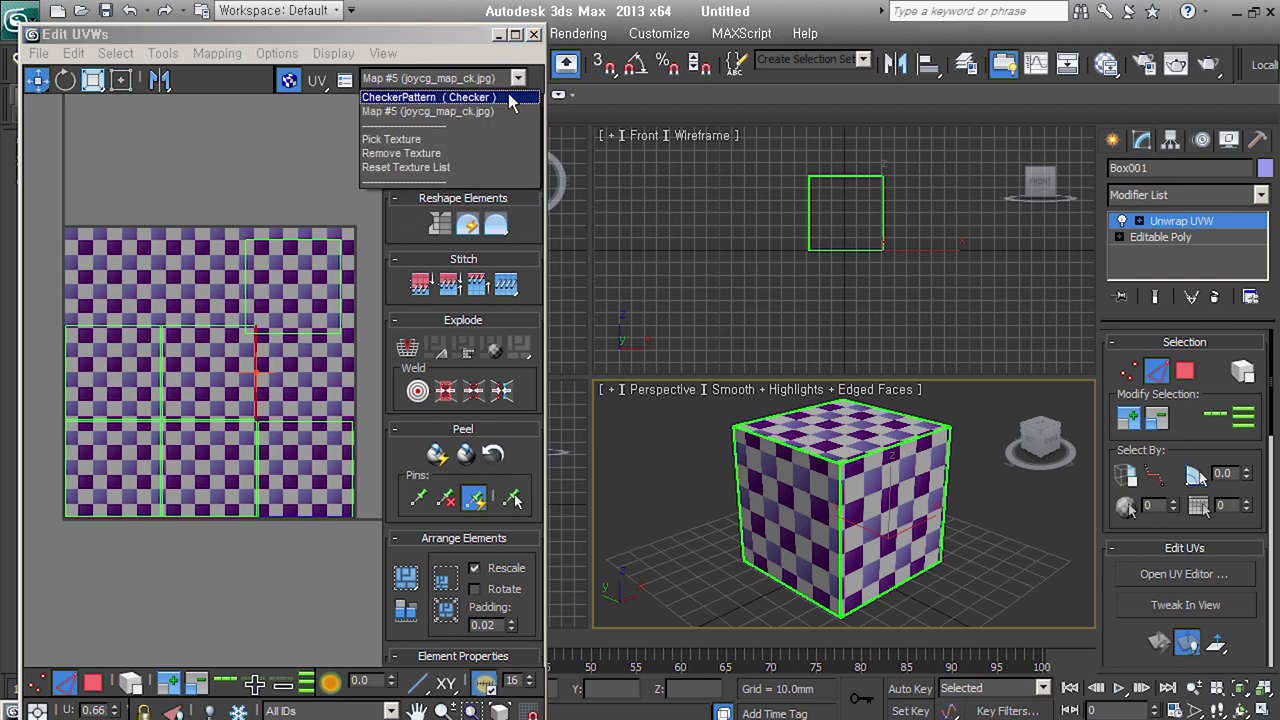
Display the plain CheckerPattern texture on the cube in the UV editor
left_click(512, 97)
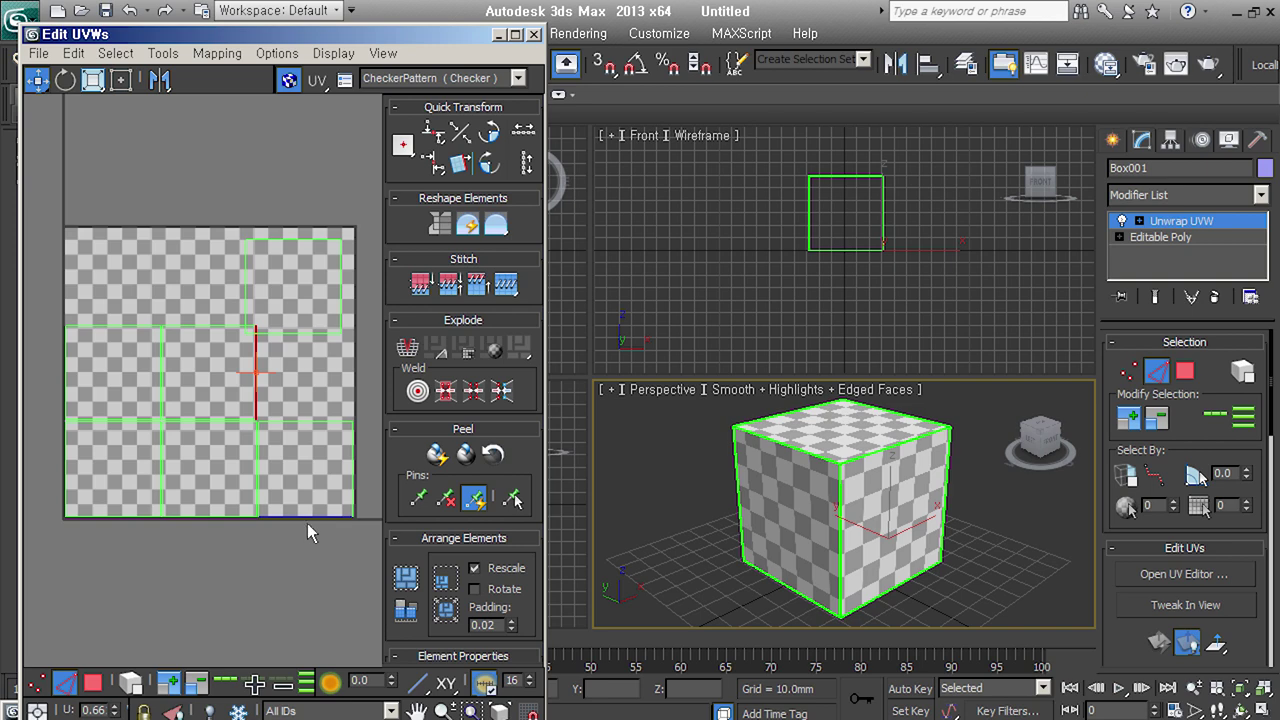
scroll(314, 512, "up", 1)
scroll(279, 501, "up", 1)
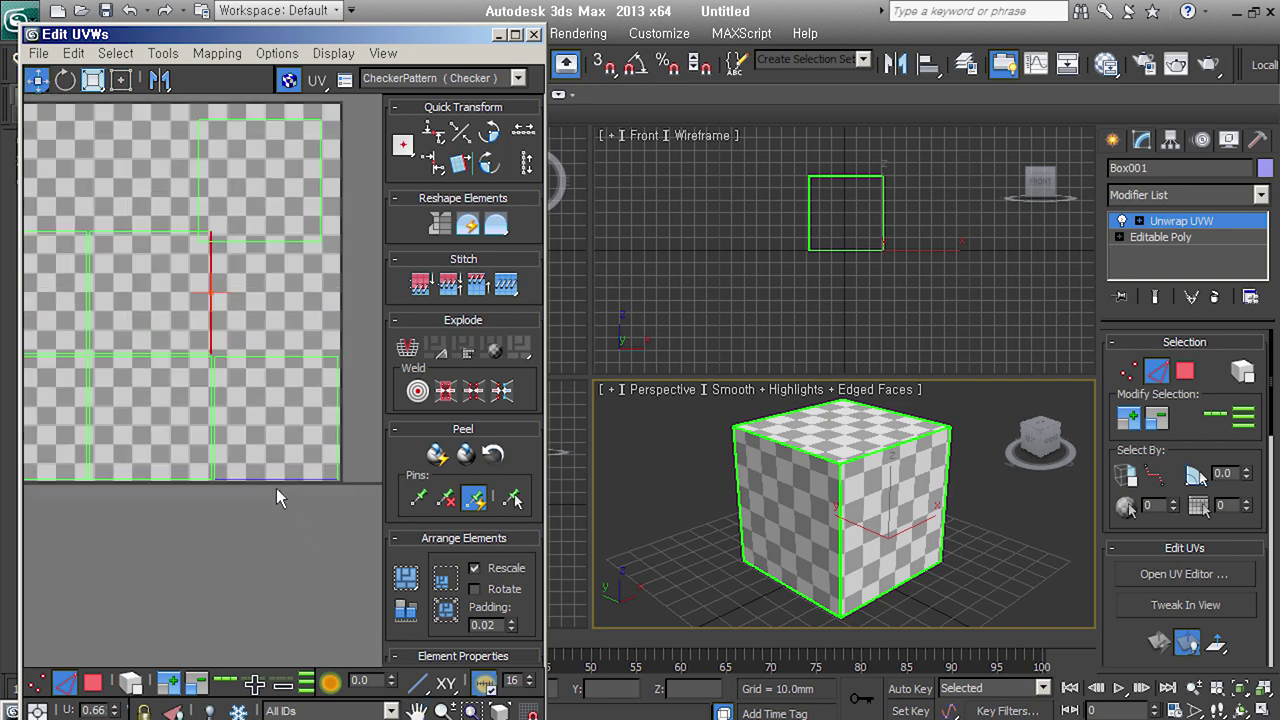
Stitch the two vertical seam edges together with Stitch Selected
right_click(210, 290)
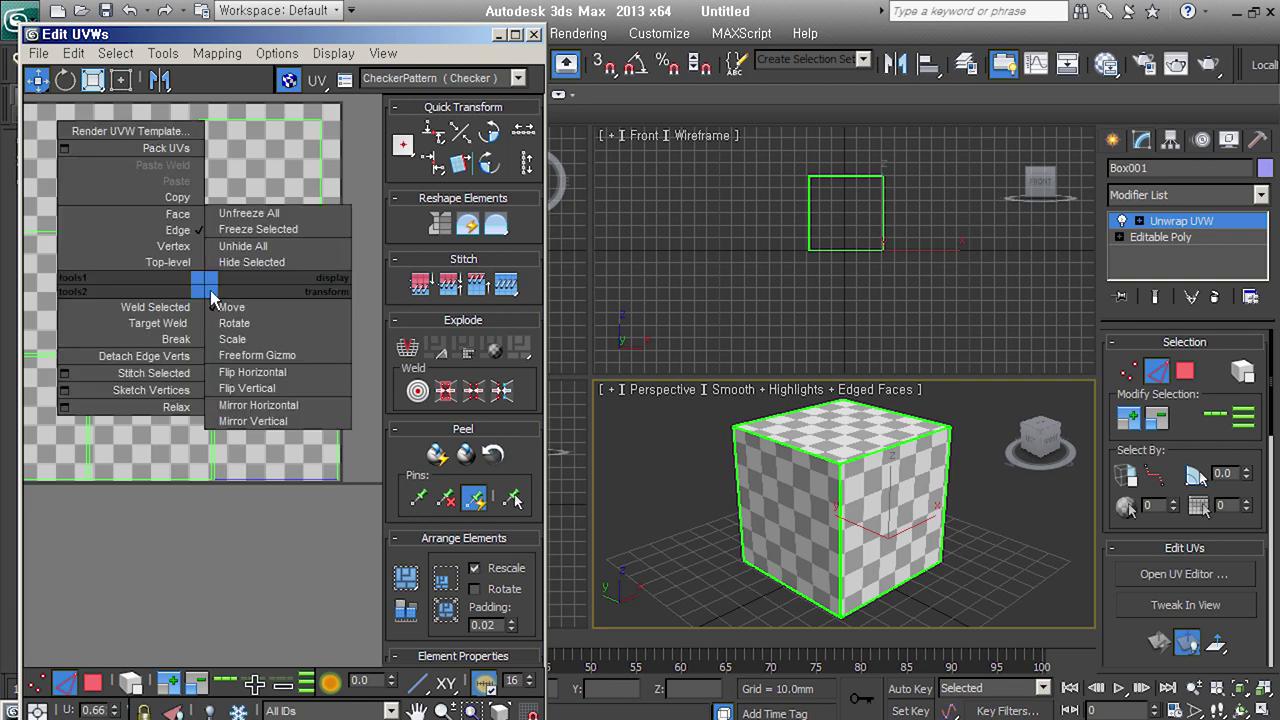
left_click(183, 373)
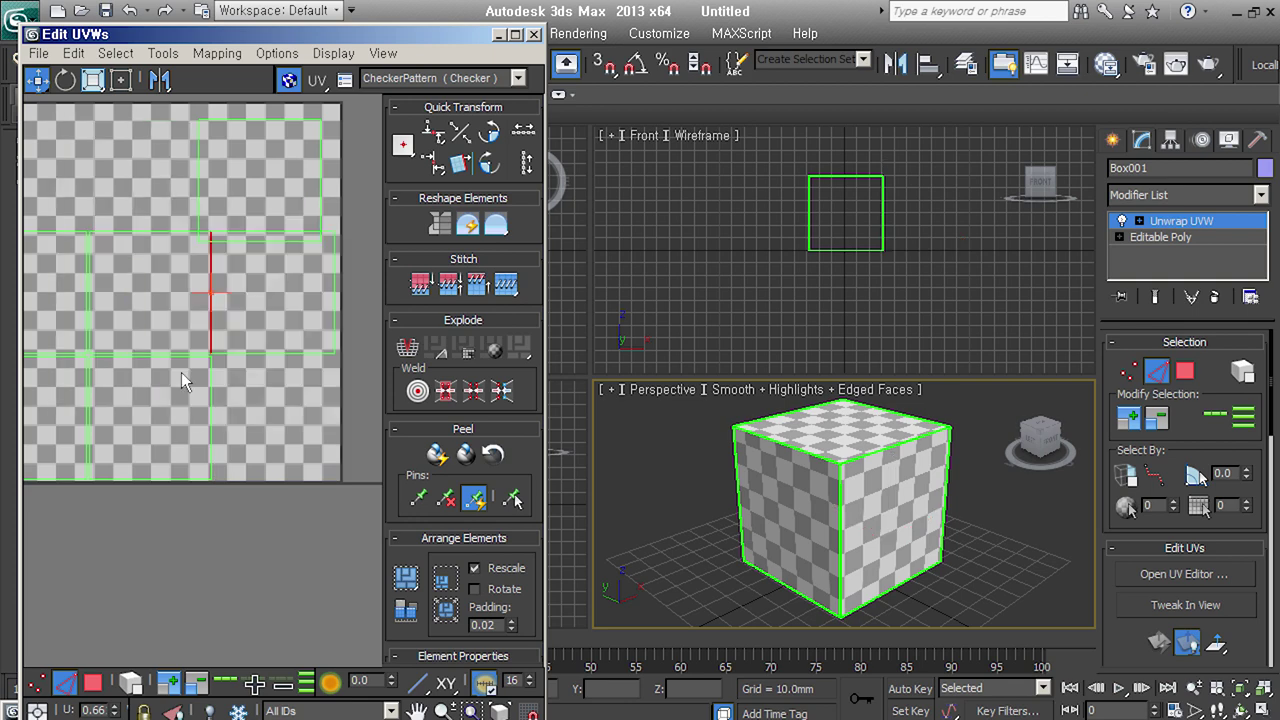
scroll(212, 316, "up", 2)
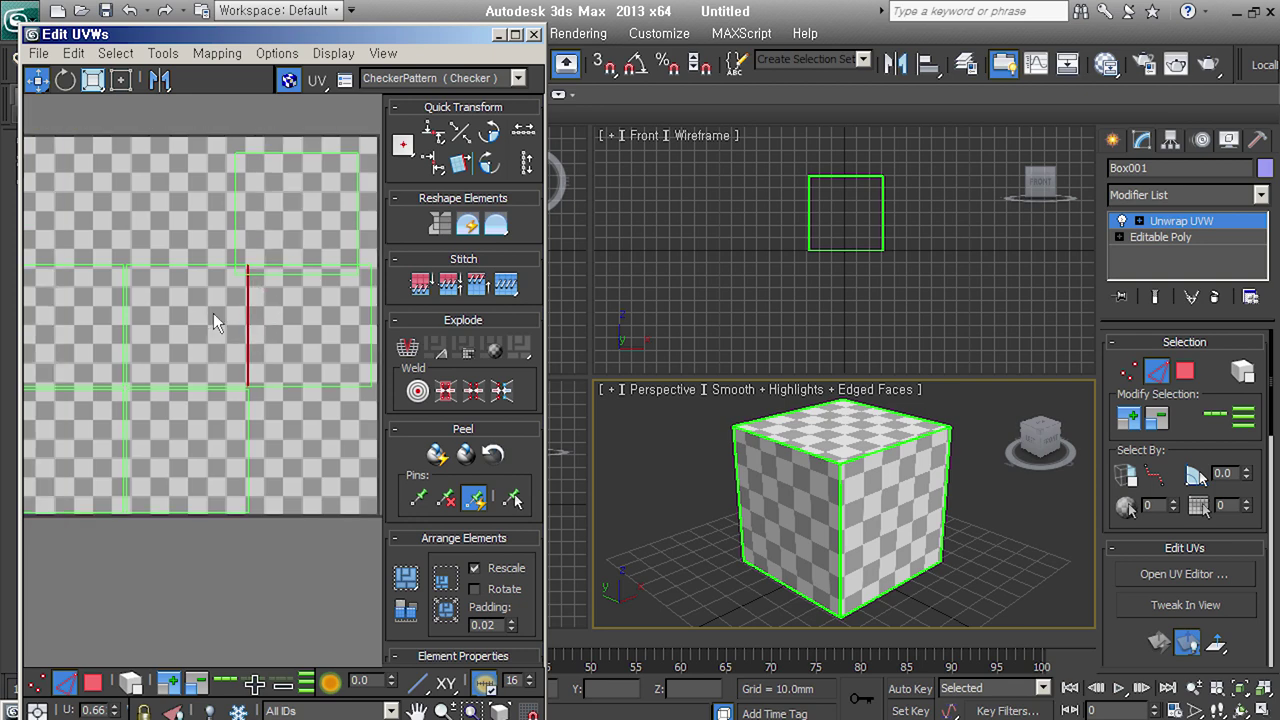
left_click(125, 324)
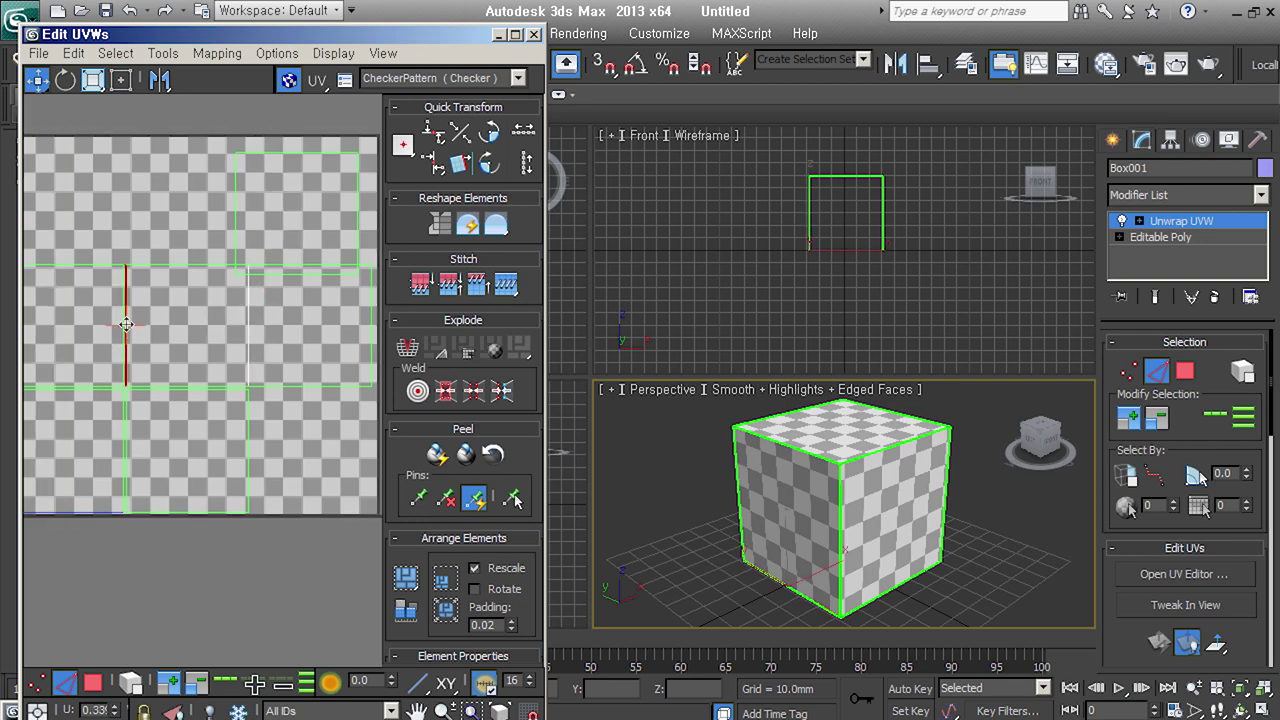
right_click(126, 324)
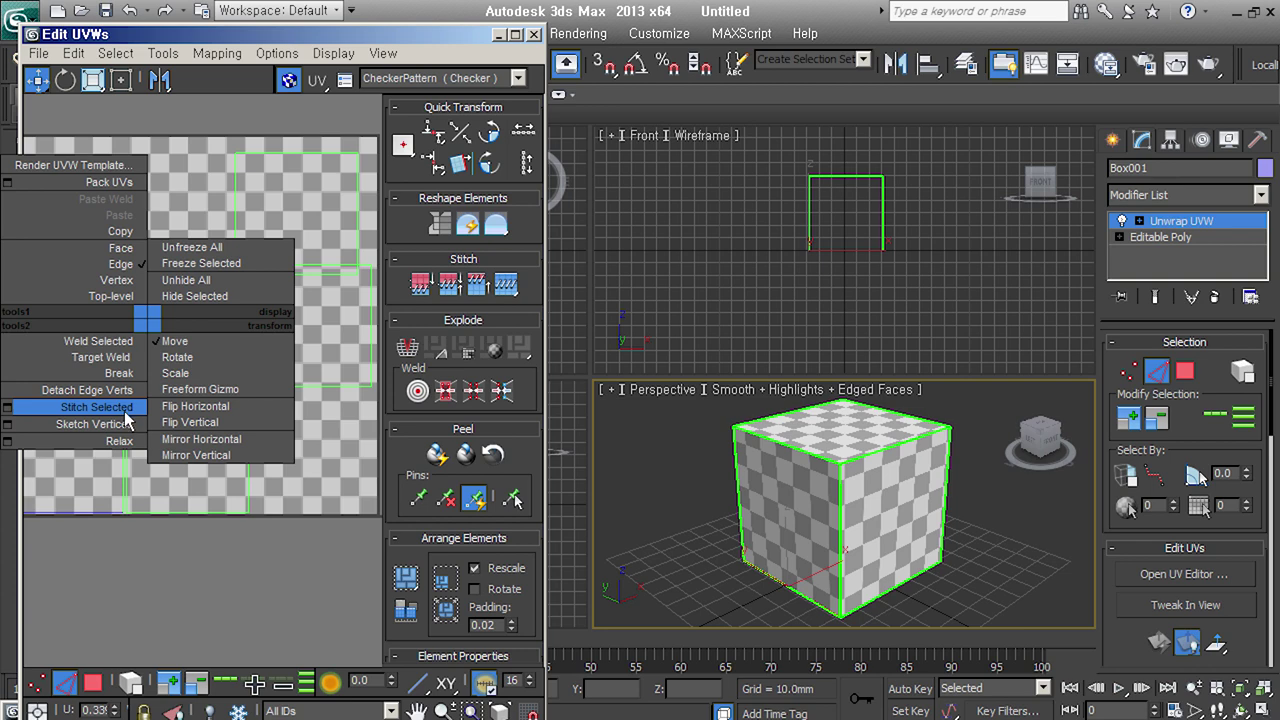
left_click(96, 406)
Stitch the top face and remaining horizontal seams onto the middle face to form a cross
middle_click_drag(175, 329, 211, 395)
scroll(211, 395, "down", 1)
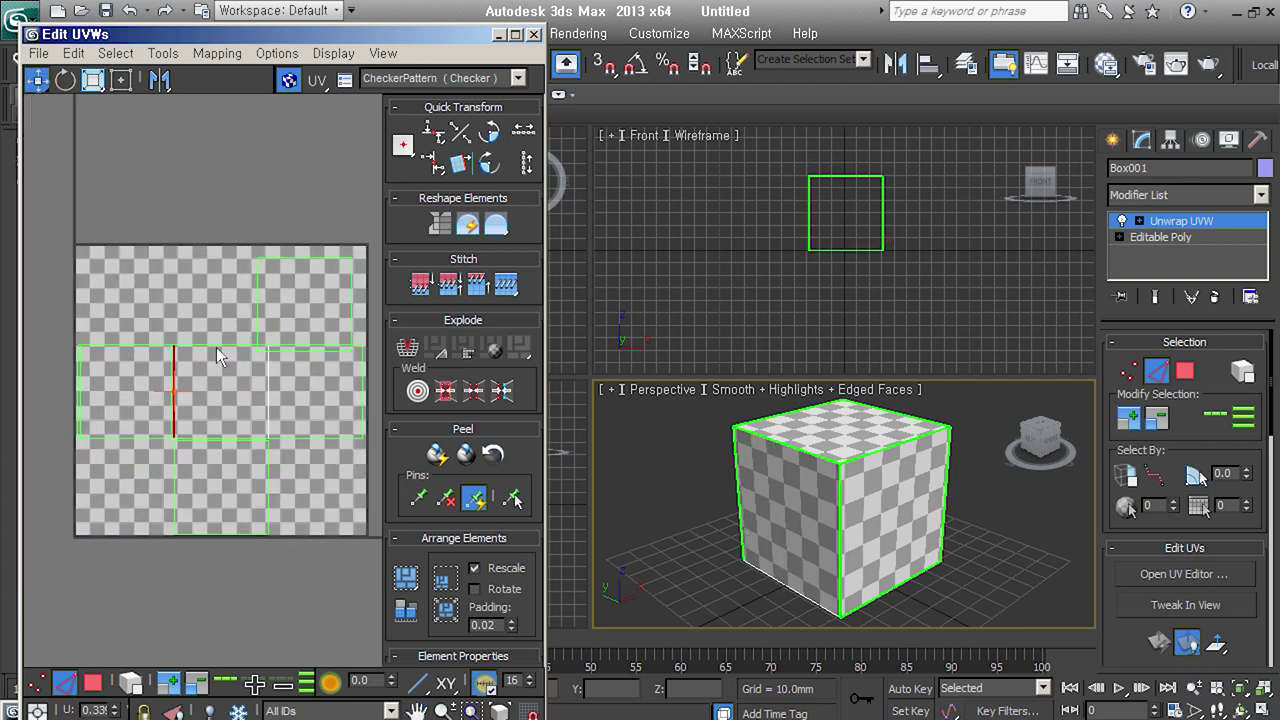
left_click(205, 343)
right_click(217, 347)
left_click(183, 430)
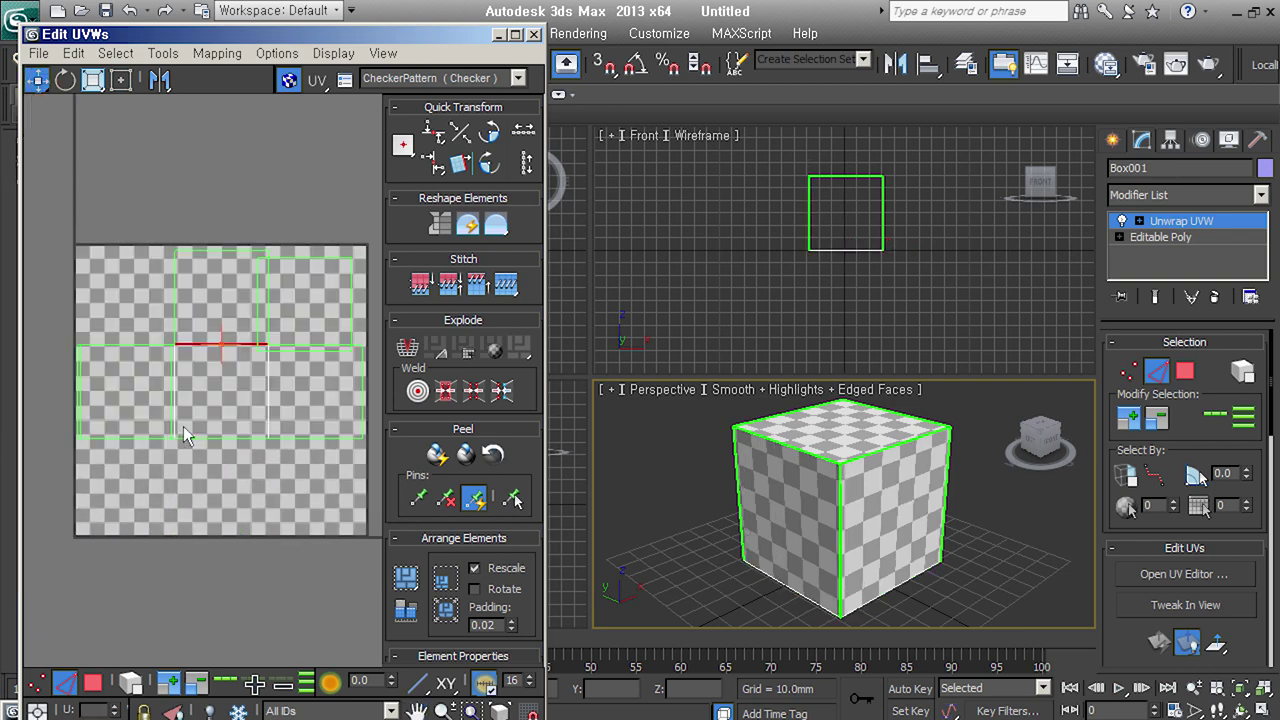
right_click(227, 253)
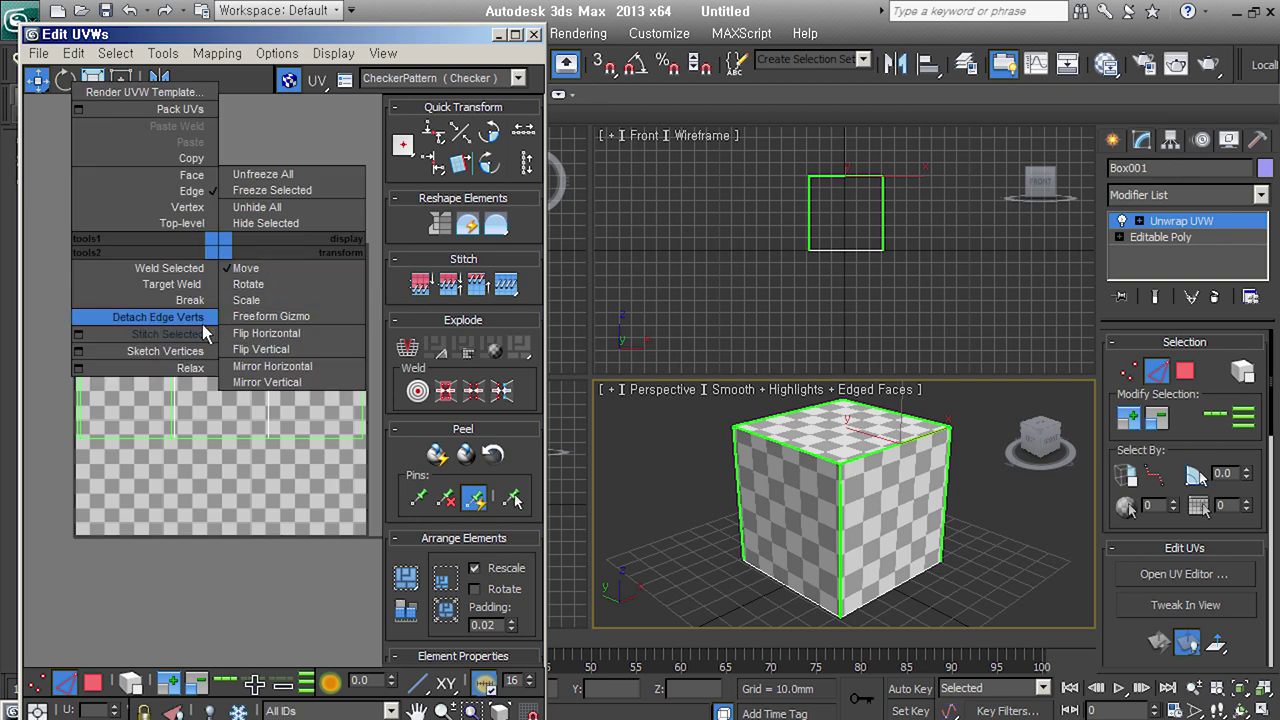
left_click(200, 334)
right_click(296, 432)
left_click(304, 522)
scroll(310, 470, "down", 1)
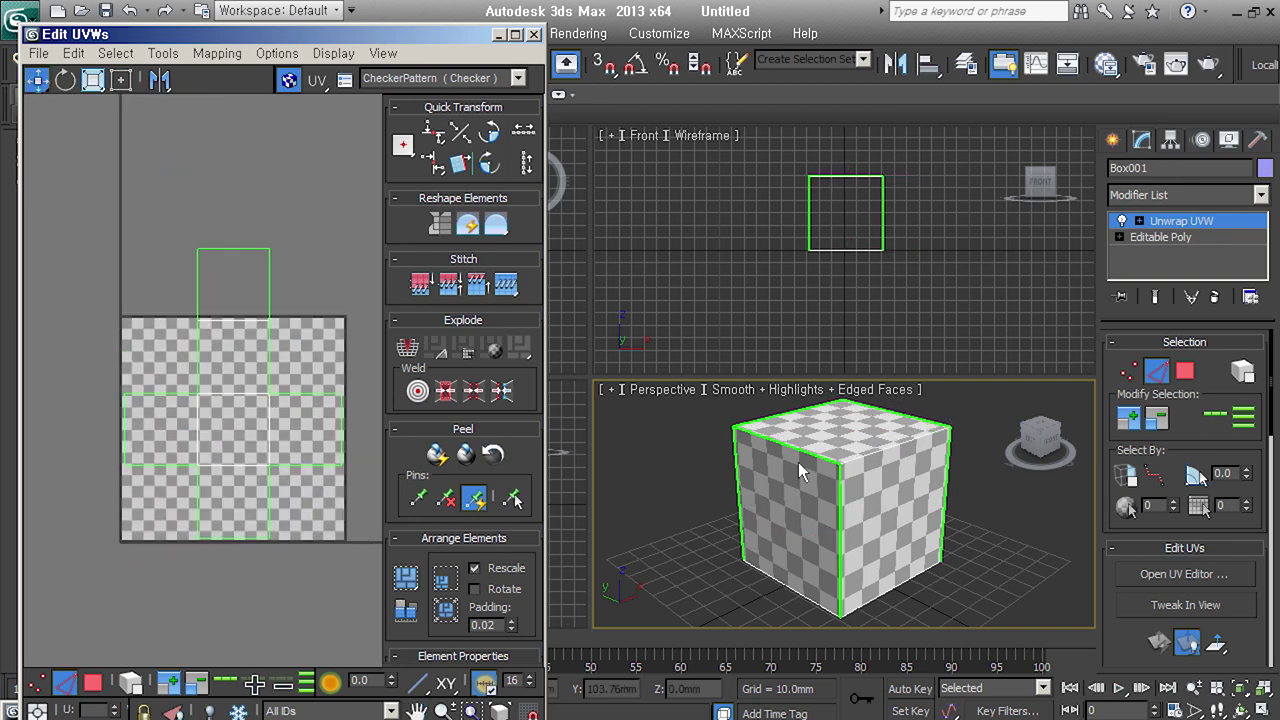
Orbit the Perspective view to inspect the cube's front, underside and top
middle_click_drag(880, 500, 932, 505, "alt")
scroll(900, 480, "up", 3)
scroll(879, 454, "up", 2)
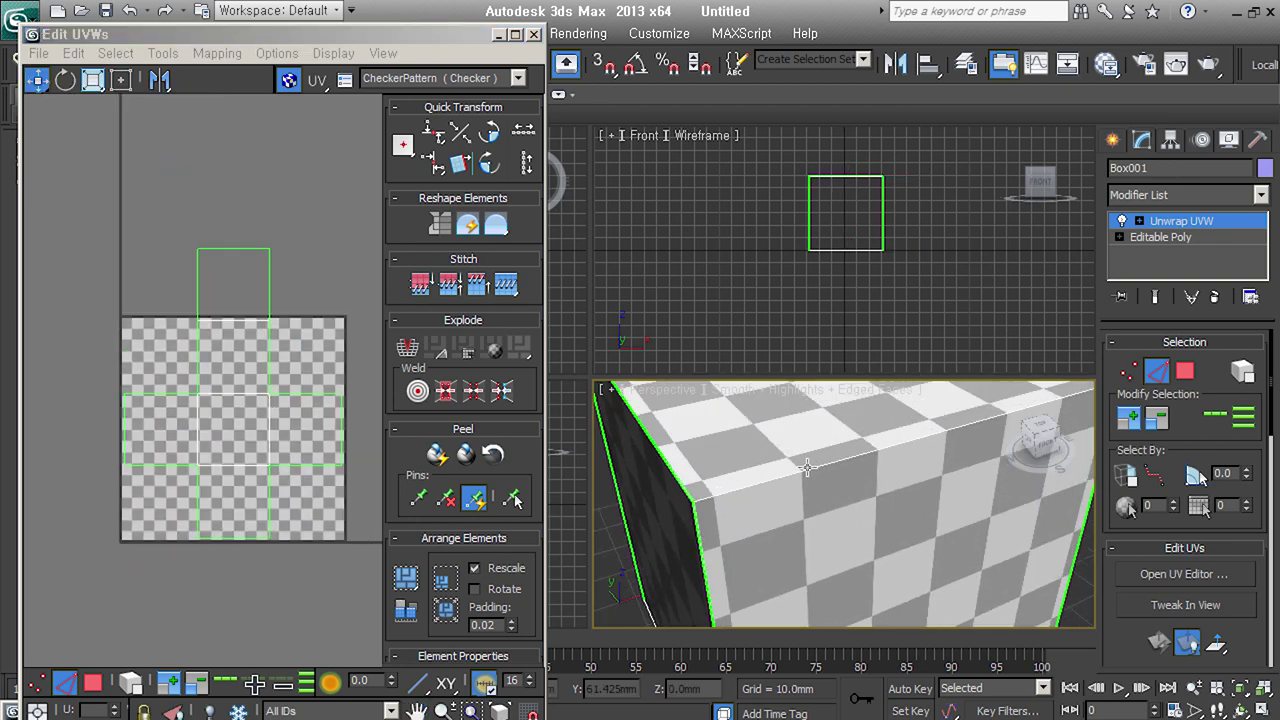
scroll(820, 520, "down", 4)
mouse_move(820, 520)
middle_mouse_down("alt")
mouse_move(846, 445)
mouse_move(895, 470)
middle_mouse_up("alt")
mouse_move(853, 547)
middle_mouse_down("alt")
mouse_move(880, 509)
mouse_move(849, 513)
mouse_move(783, 564)
mouse_move(751, 545)
mouse_move(885, 672)
middle_mouse_up("alt")
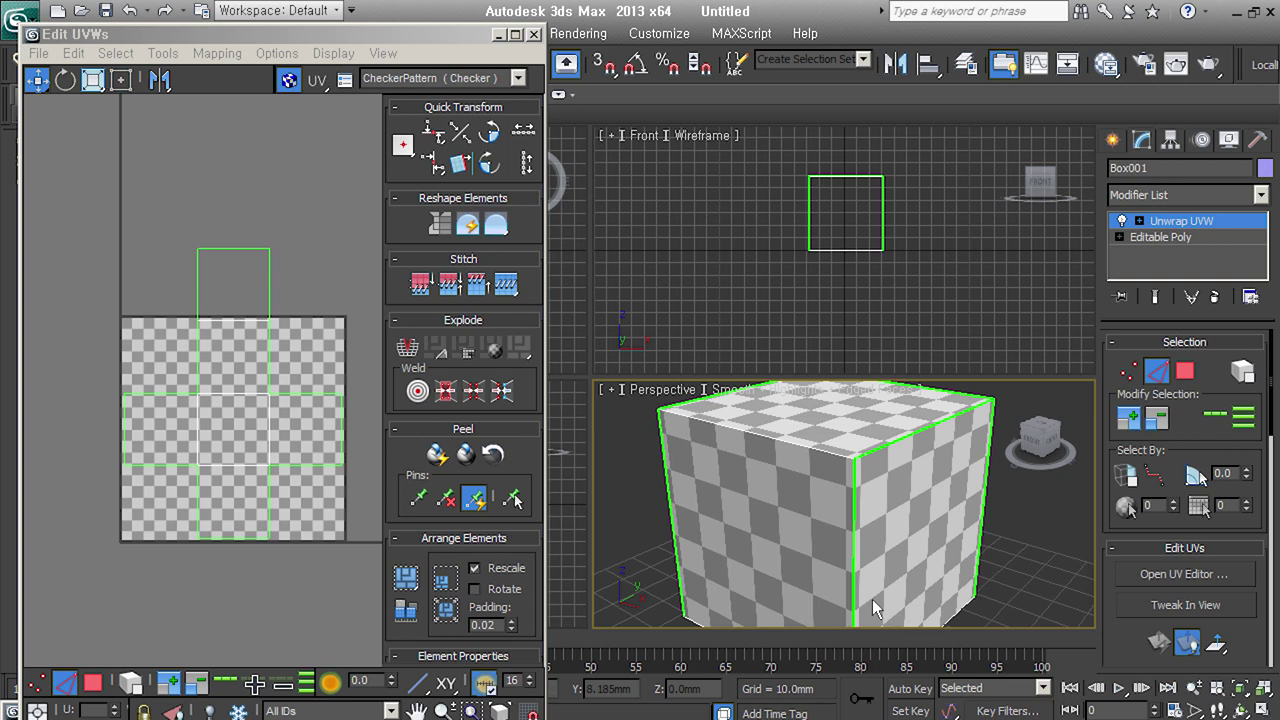
Select all the cube's UV faces and pack them to fit the checker square
middle_click_drag(217, 312, 189, 324)
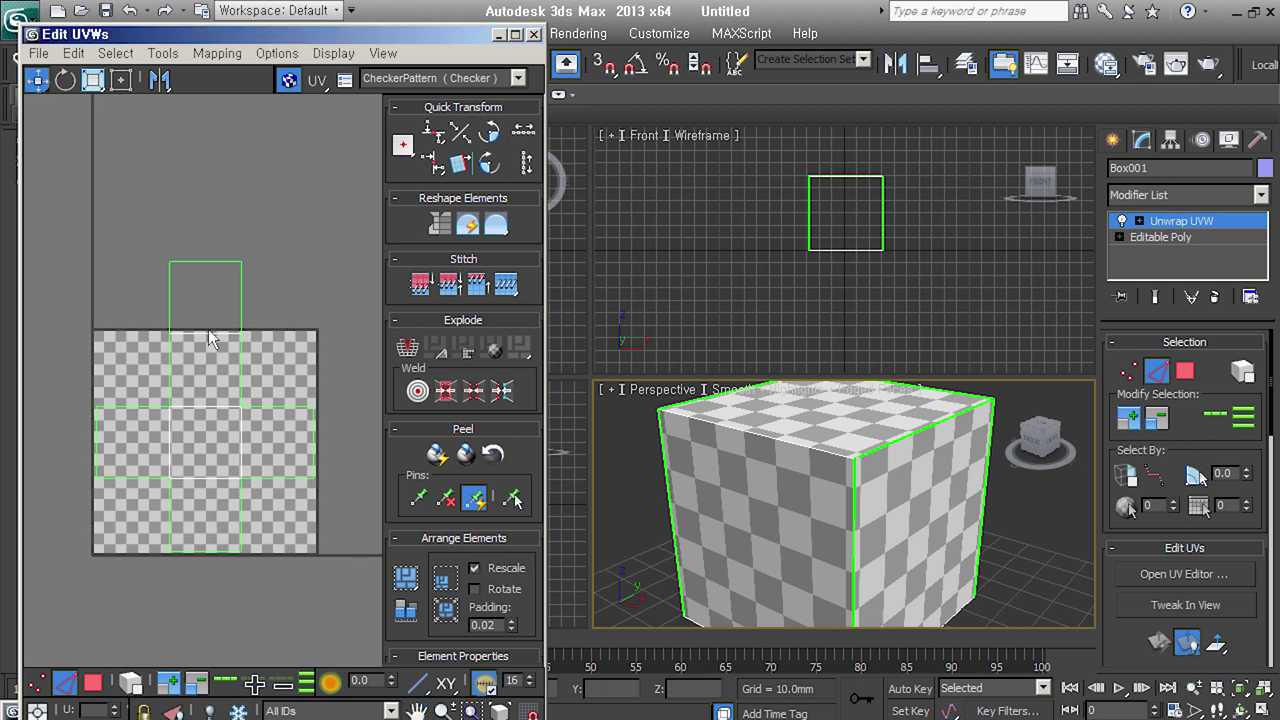
scroll(204, 333, "down", 2)
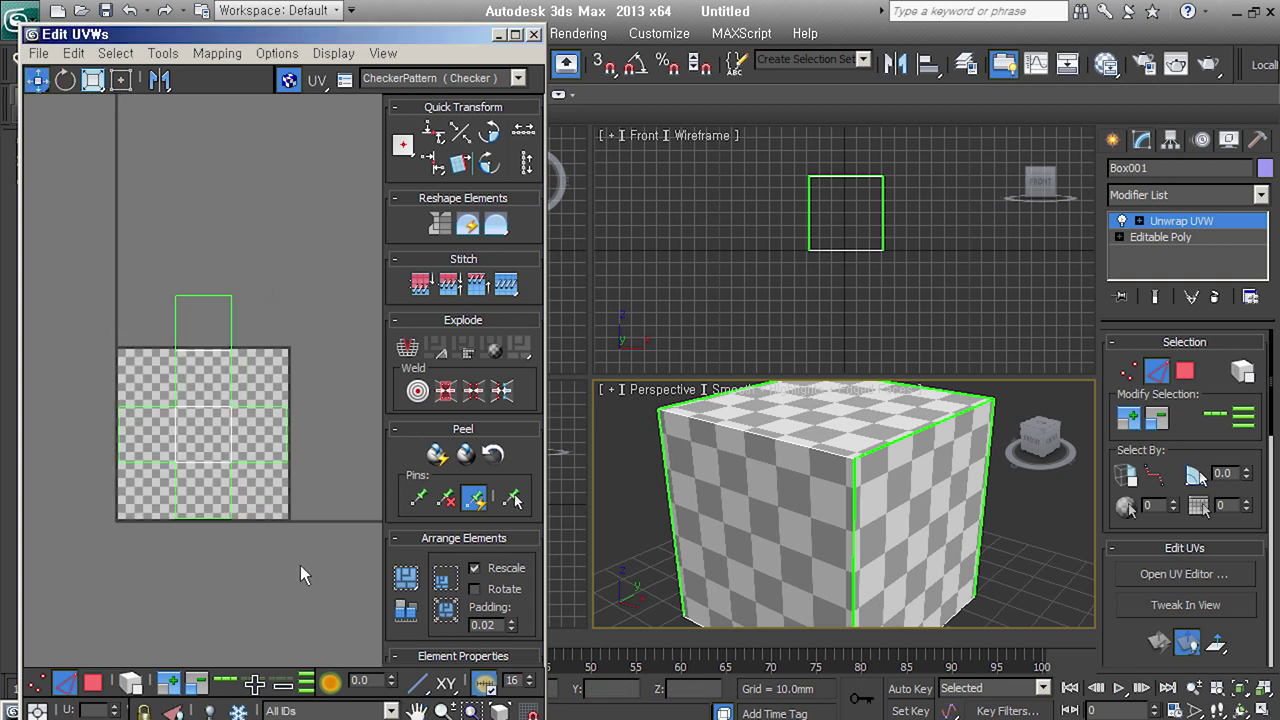
left_click_drag(292, 569, 292, 570)
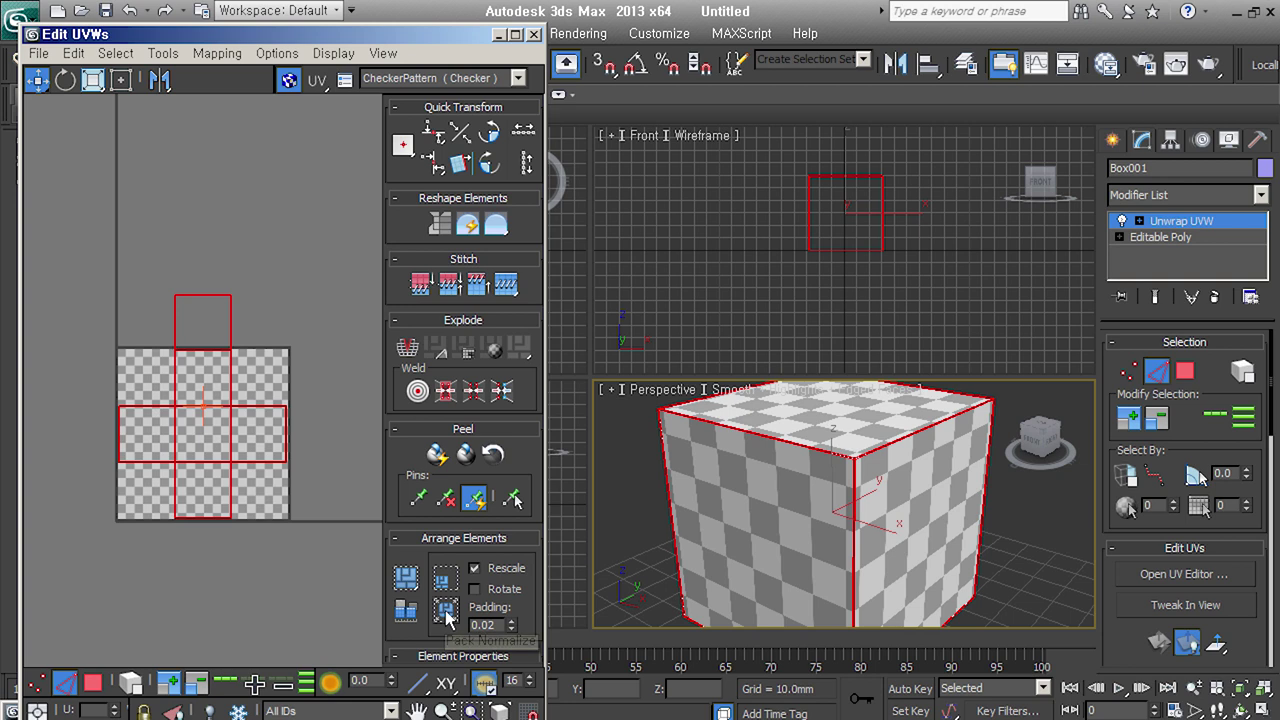
left_click(446, 612)
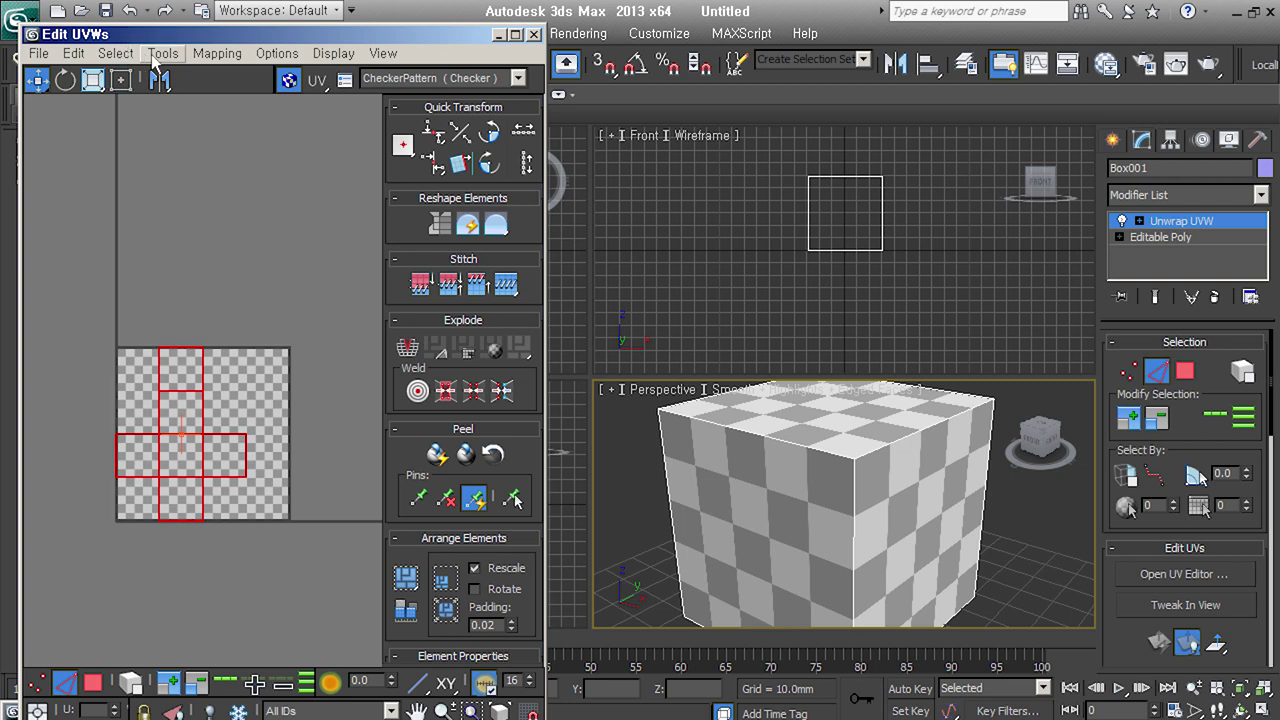
Clear the UV edge selection and close the Edit UVWs editor
left_click(445, 580)
left_click(1214, 297)
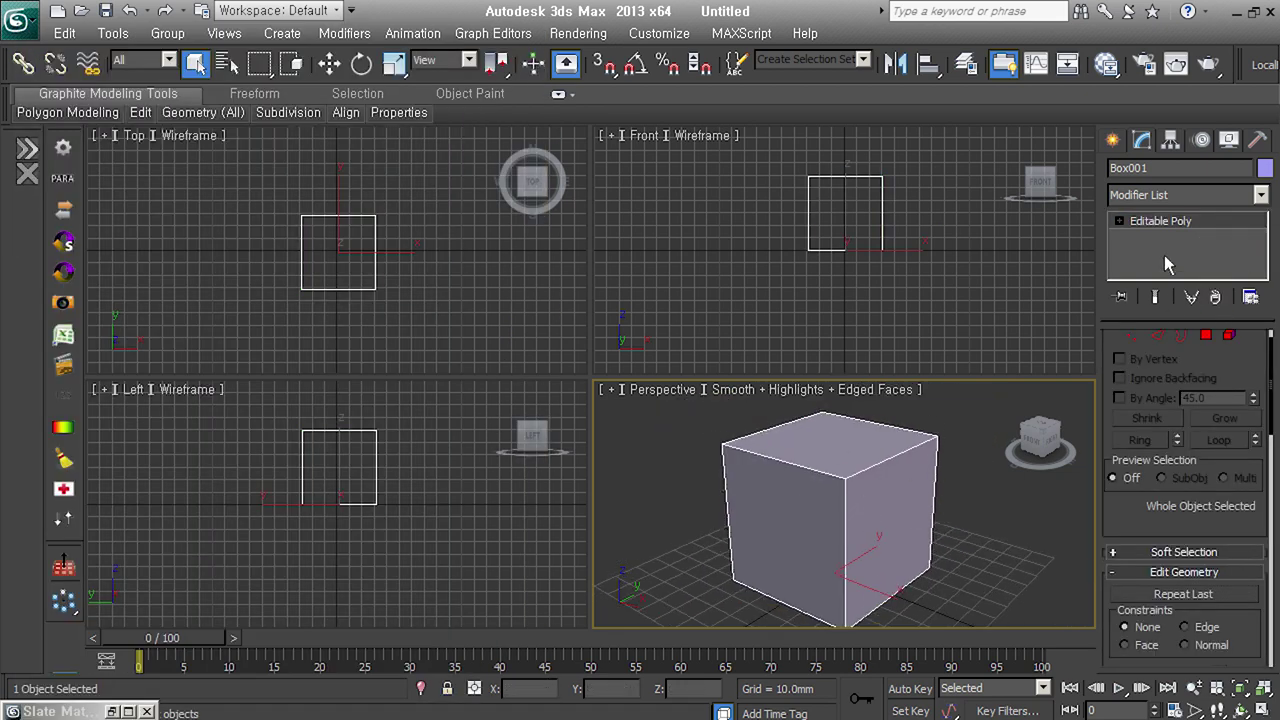
Restore the Unwrap UVW modifier, fit the box in all views, and use edge selection
key("ctrl+z")
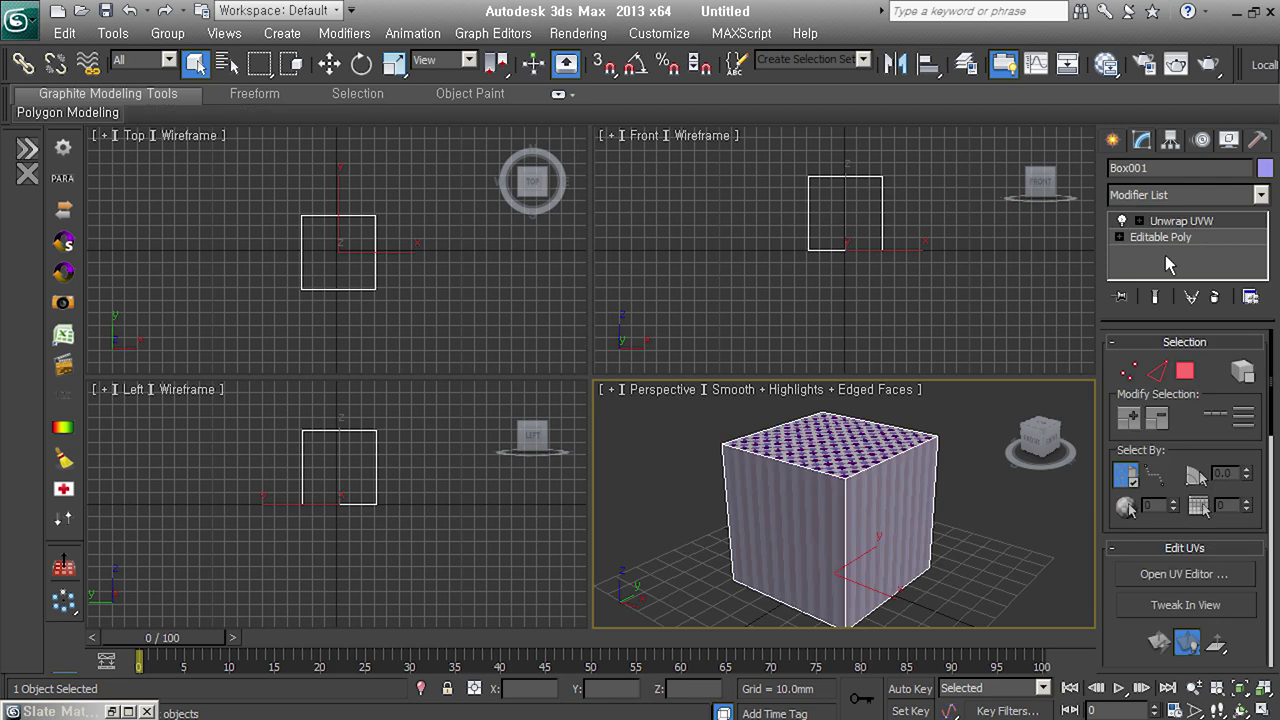
key("ctrl+shift+z")
left_click(1157, 373)
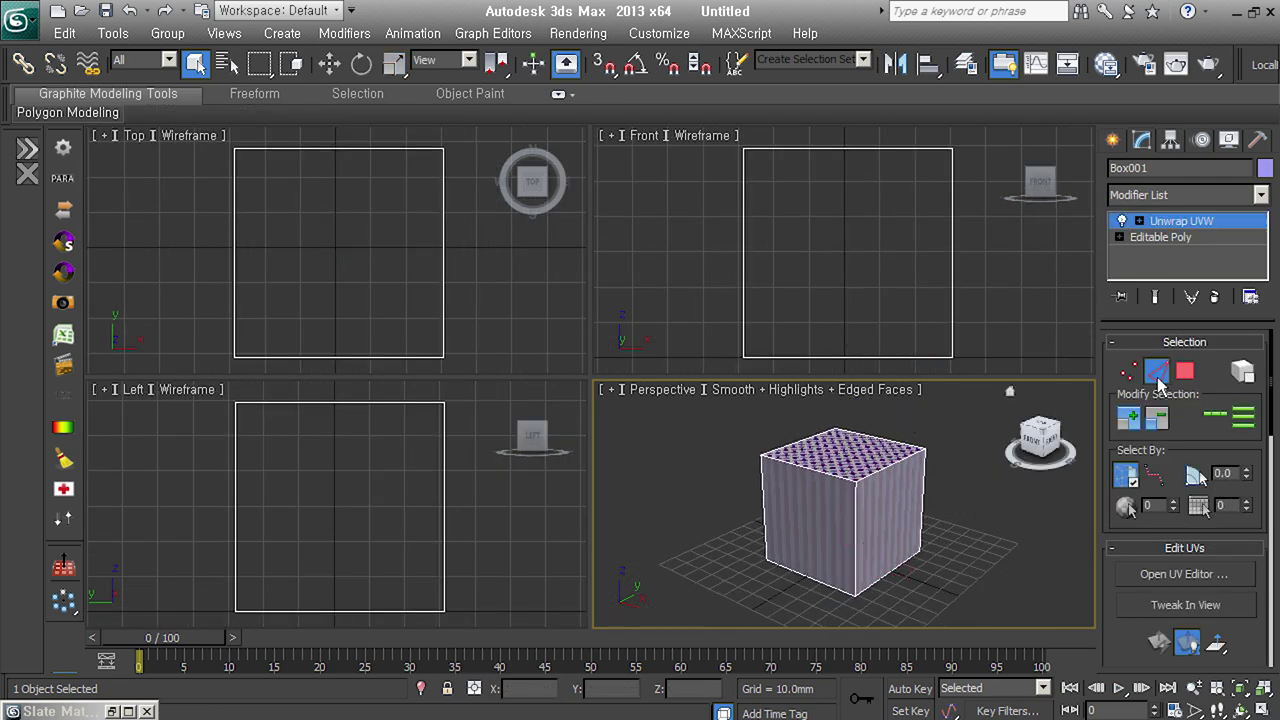
Widen the command panel to two columns while orbiting around the box
middle_click_drag(978, 493, 775, 550, "alt")
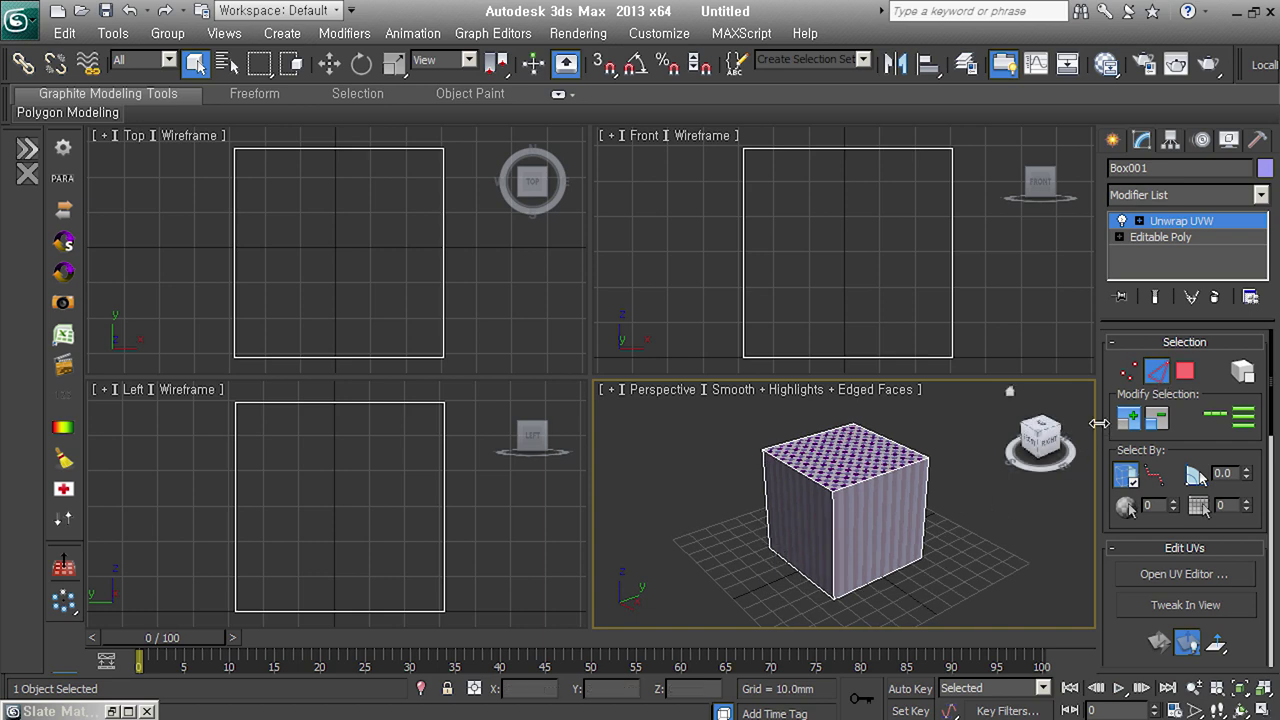
left_click_drag(1103, 427, 998, 432)
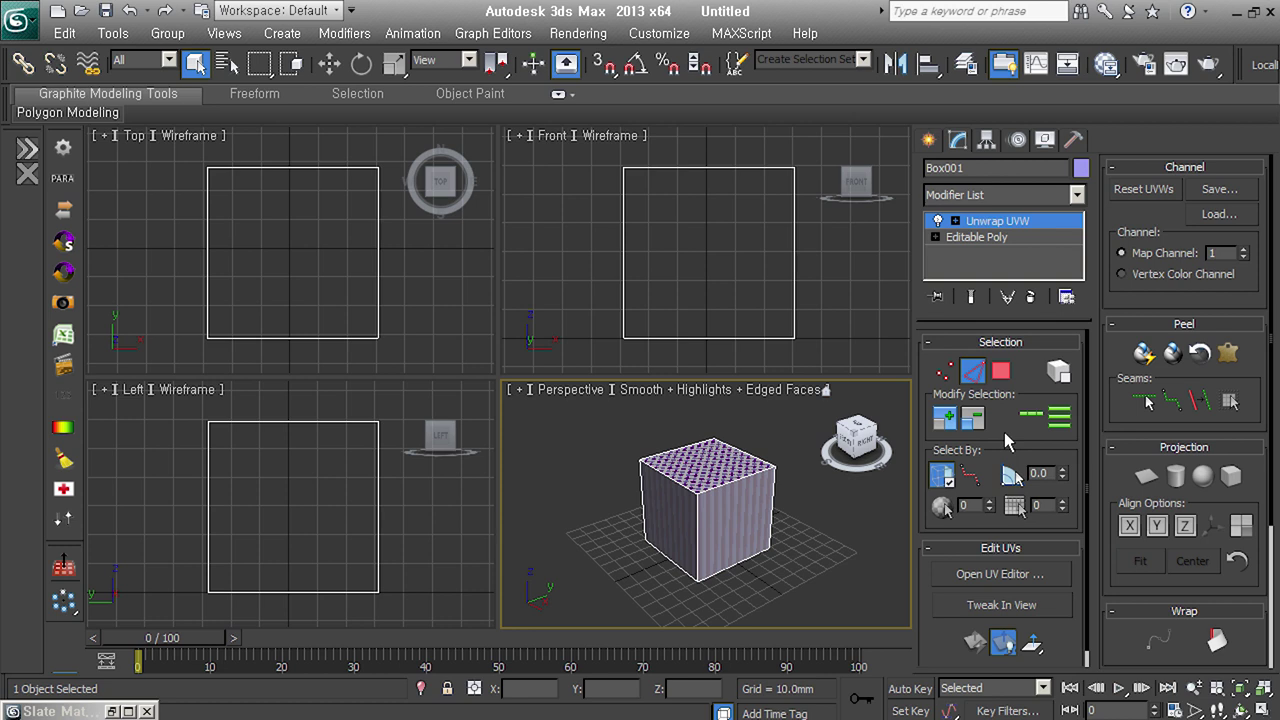
middle_click_drag(815, 515, 789, 528, "alt")
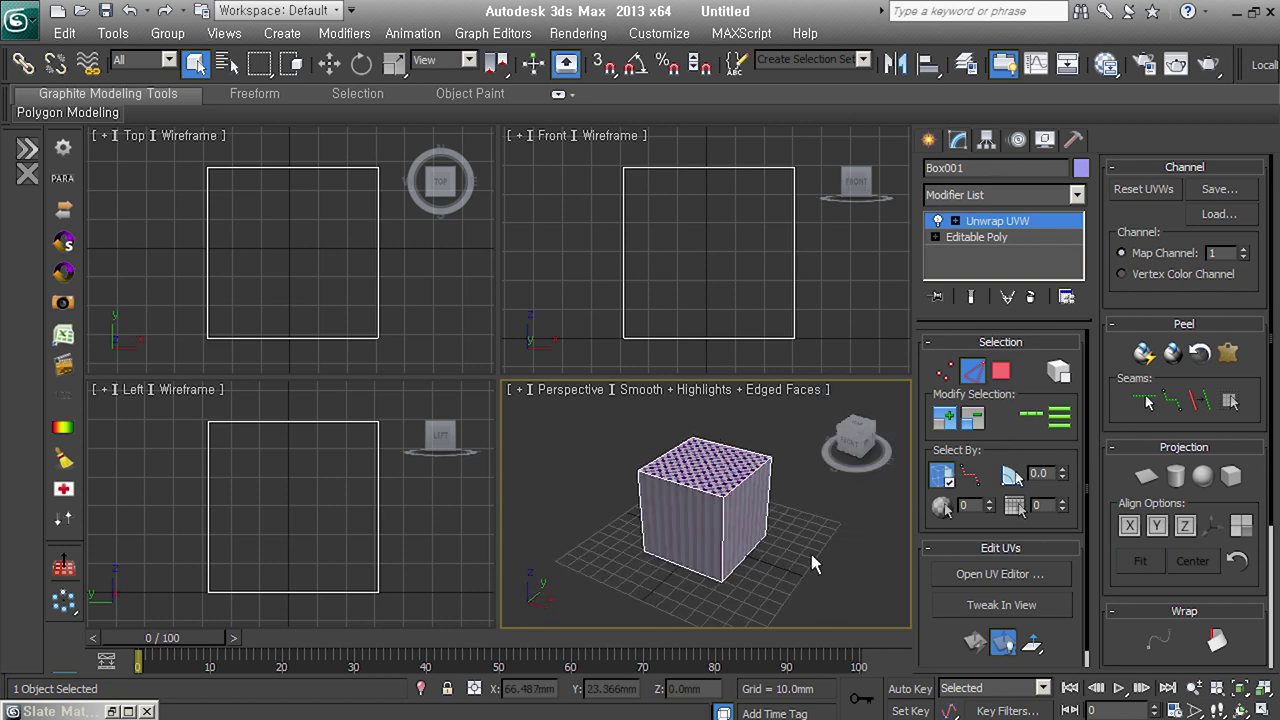
middle_click_drag(790, 518, 784, 508, "alt")
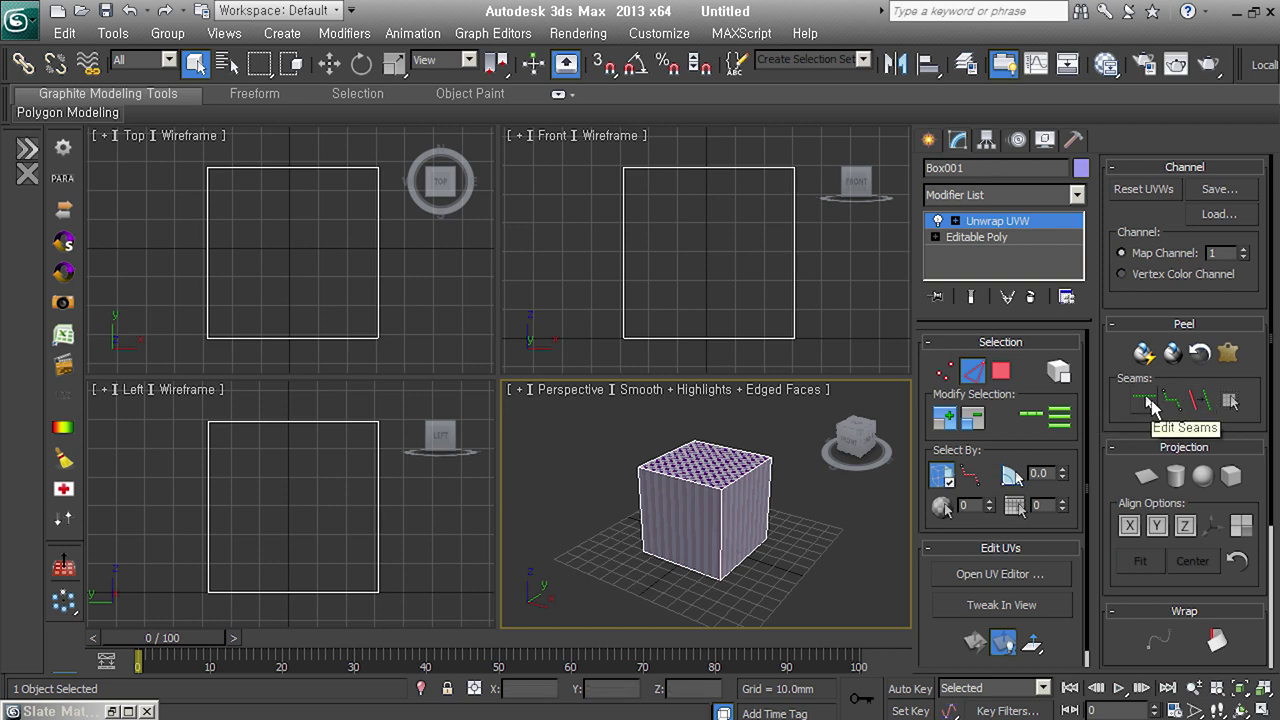
Convert a top edge and the front and right vertical corner edges into seams
left_click(1146, 401)
left_click(748, 474)
left_click(720, 530)
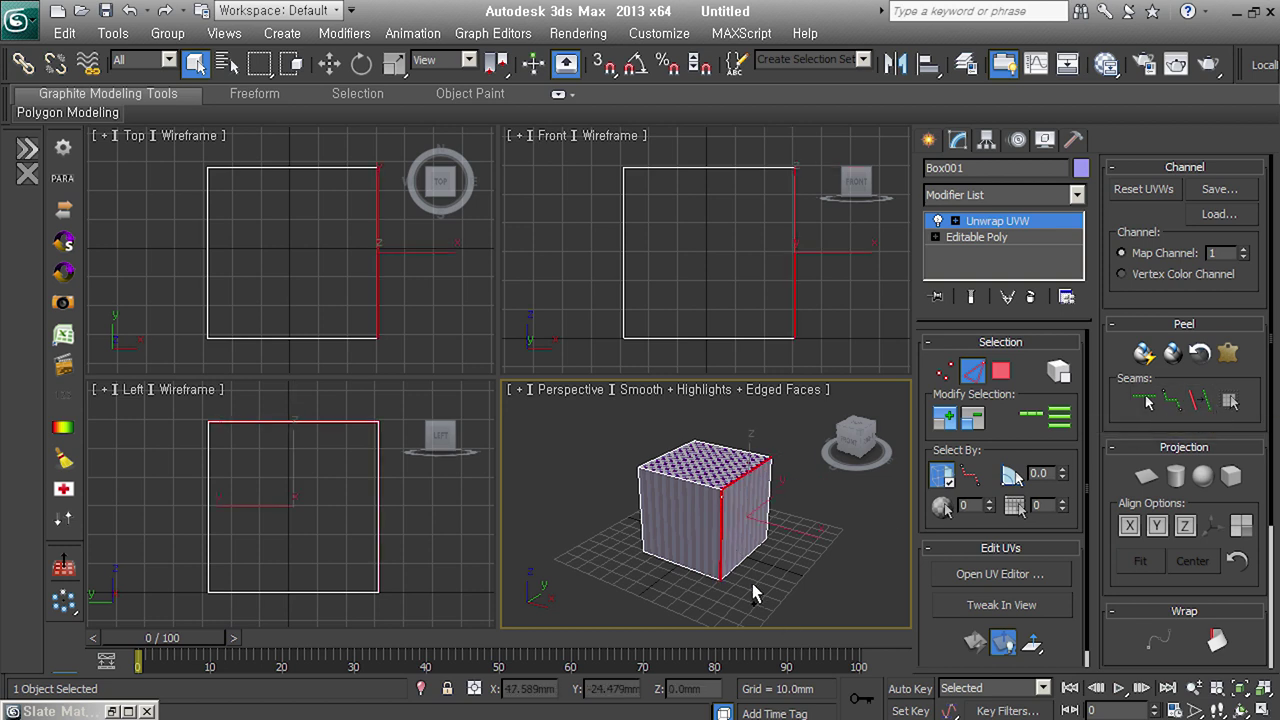
left_click(768, 496)
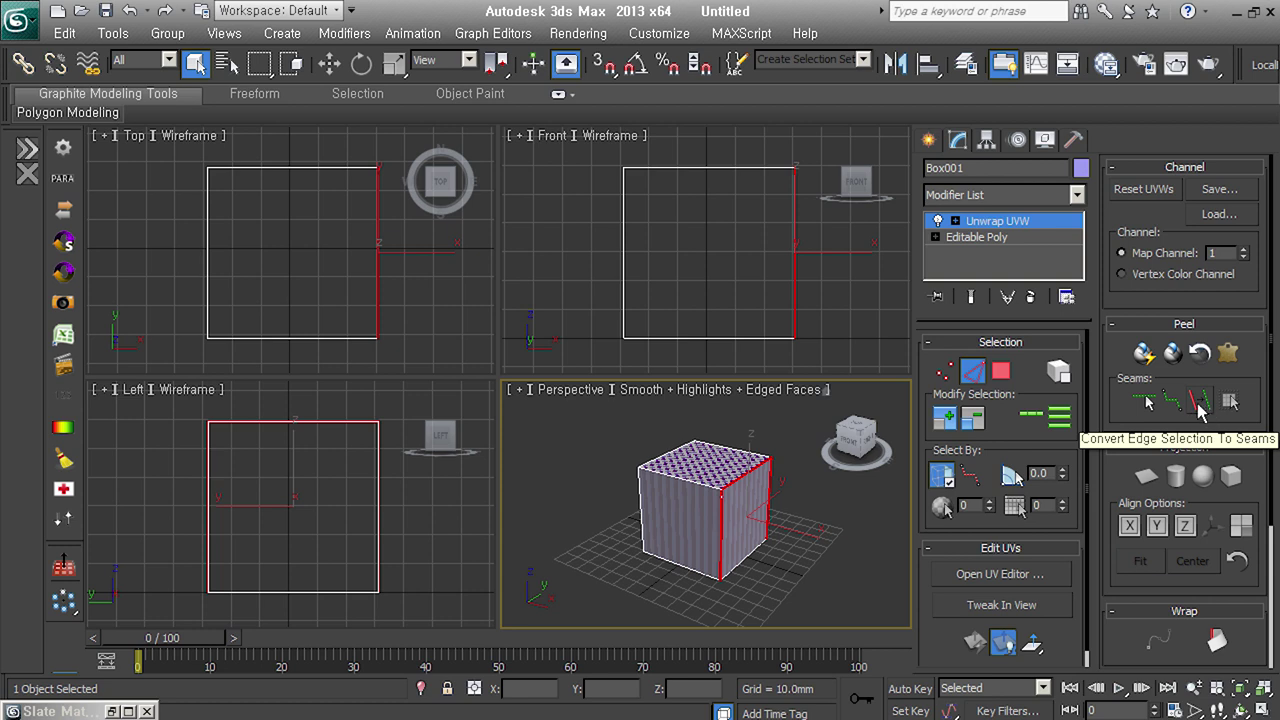
left_click(1198, 407)
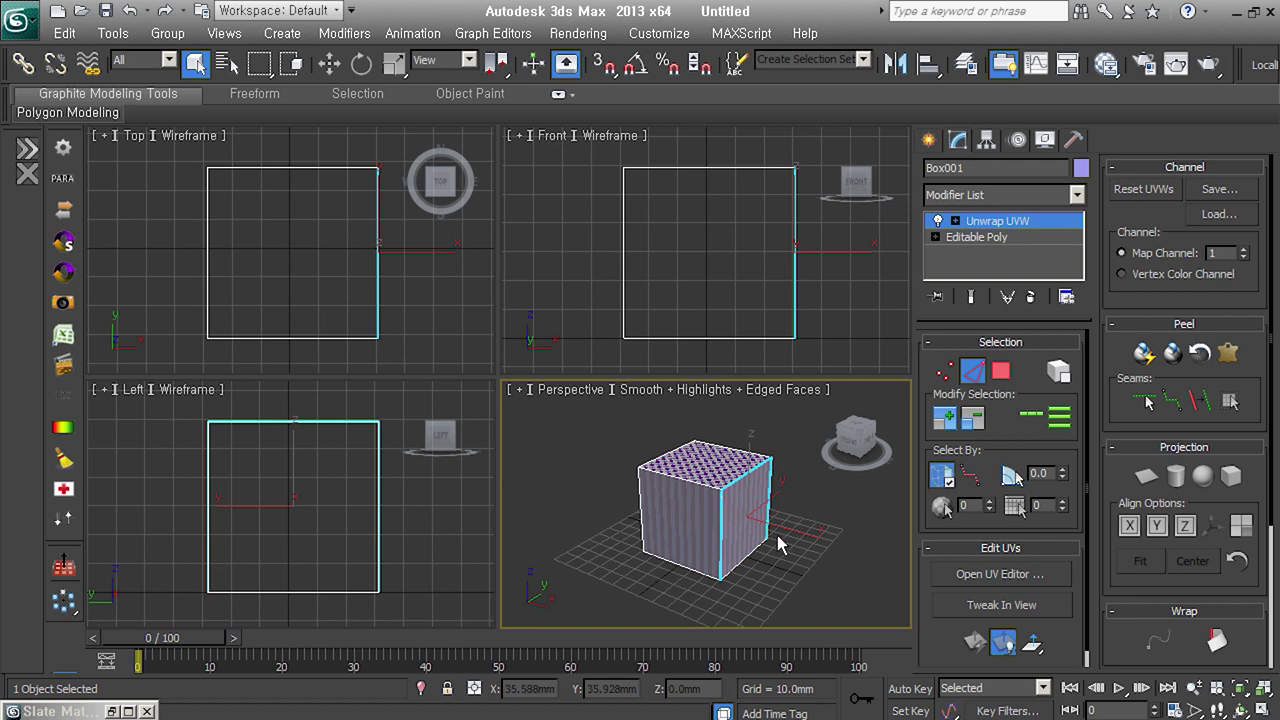
Convert the left vertical edges and remaining top edges into seams
middle_click_drag(779, 545, 746, 547, "alt")
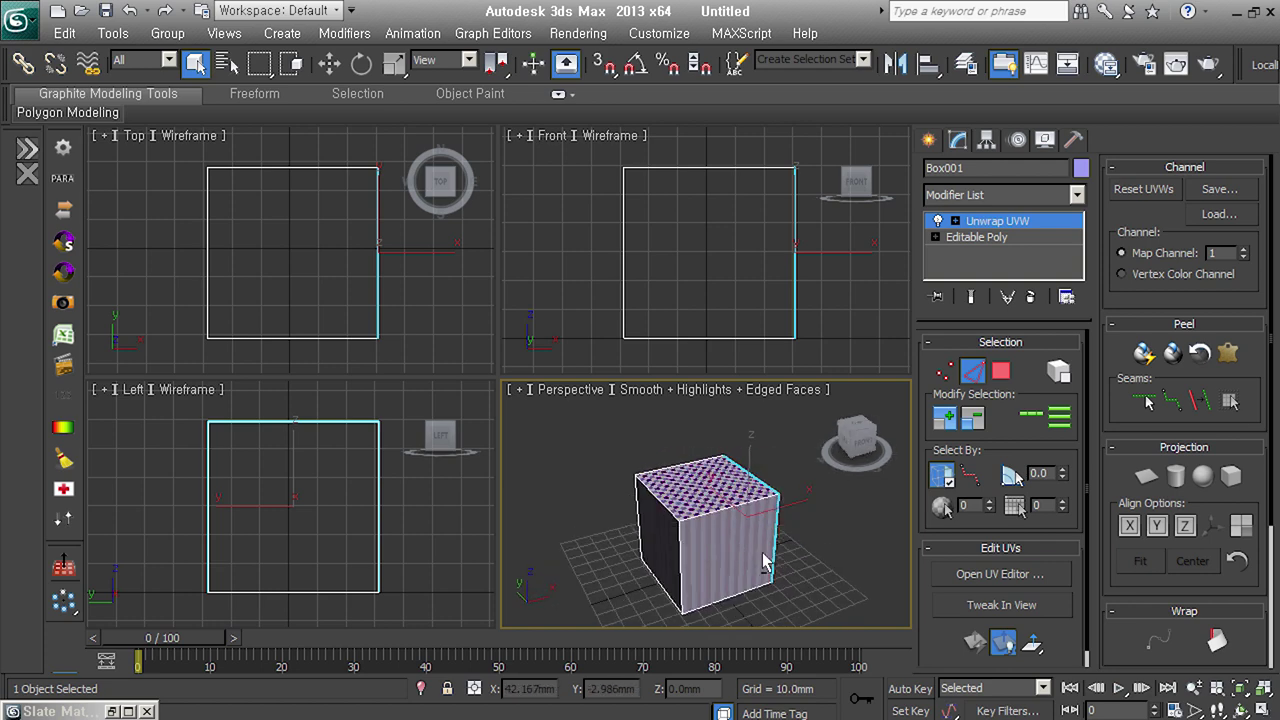
left_click_drag(785, 432, 716, 512)
middle_click_drag(716, 512, 690, 505, "alt")
left_click(1200, 401)
mouse_move(800, 500)
middle_mouse_down("alt")
mouse_move(757, 486)
mouse_move(748, 578)
middle_mouse_up("alt")
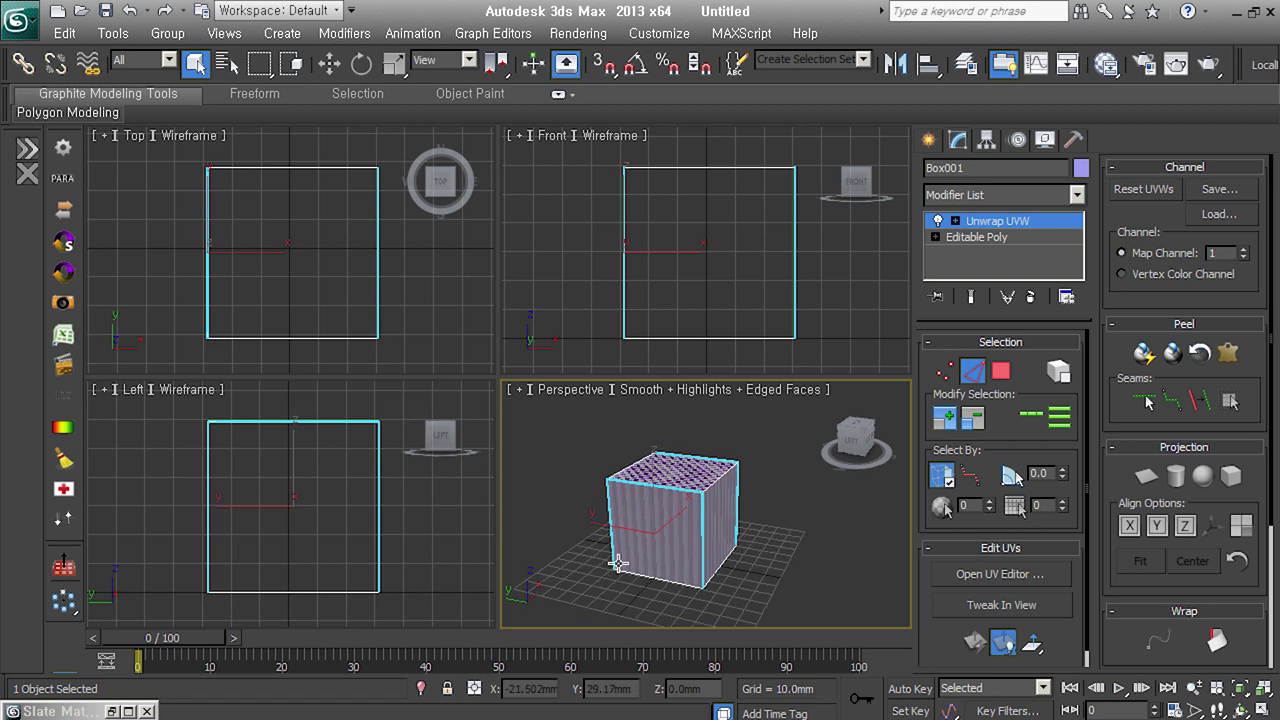
left_click(727, 472)
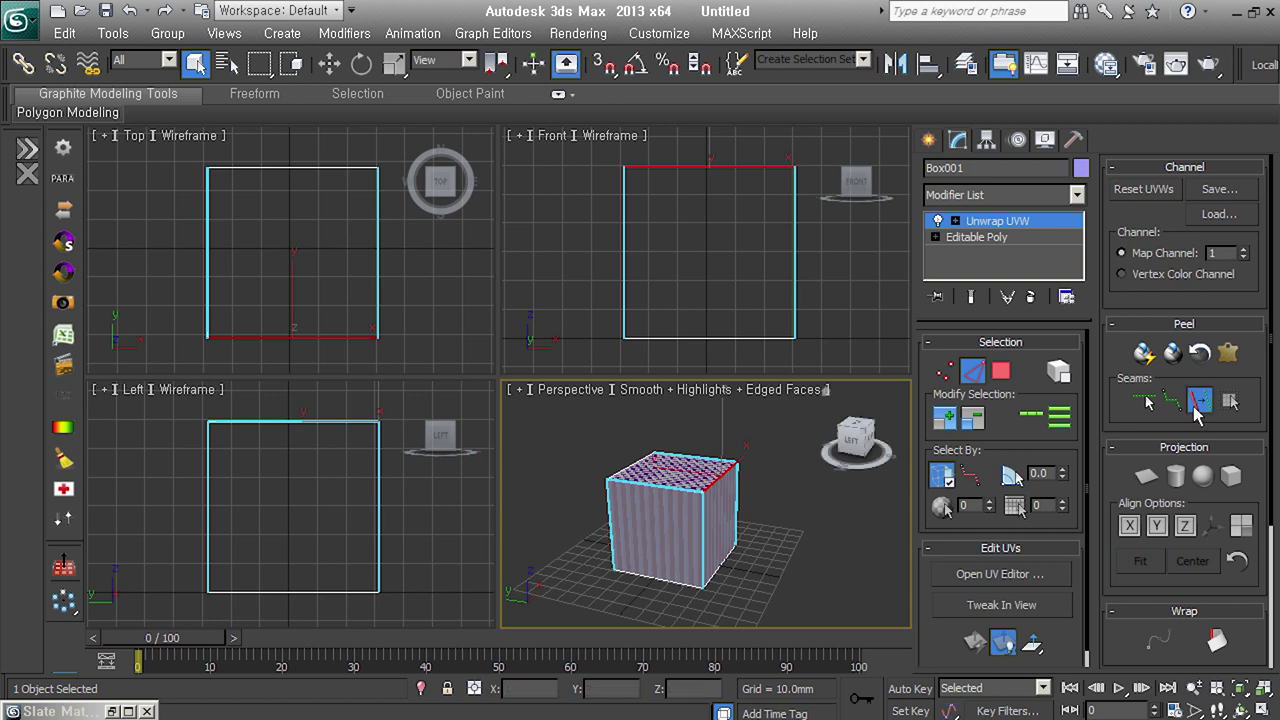
left_click(1200, 401)
Switch to Polygon mode and select all of the box's faces
middle_click_drag(763, 570, 706, 528, "alt")
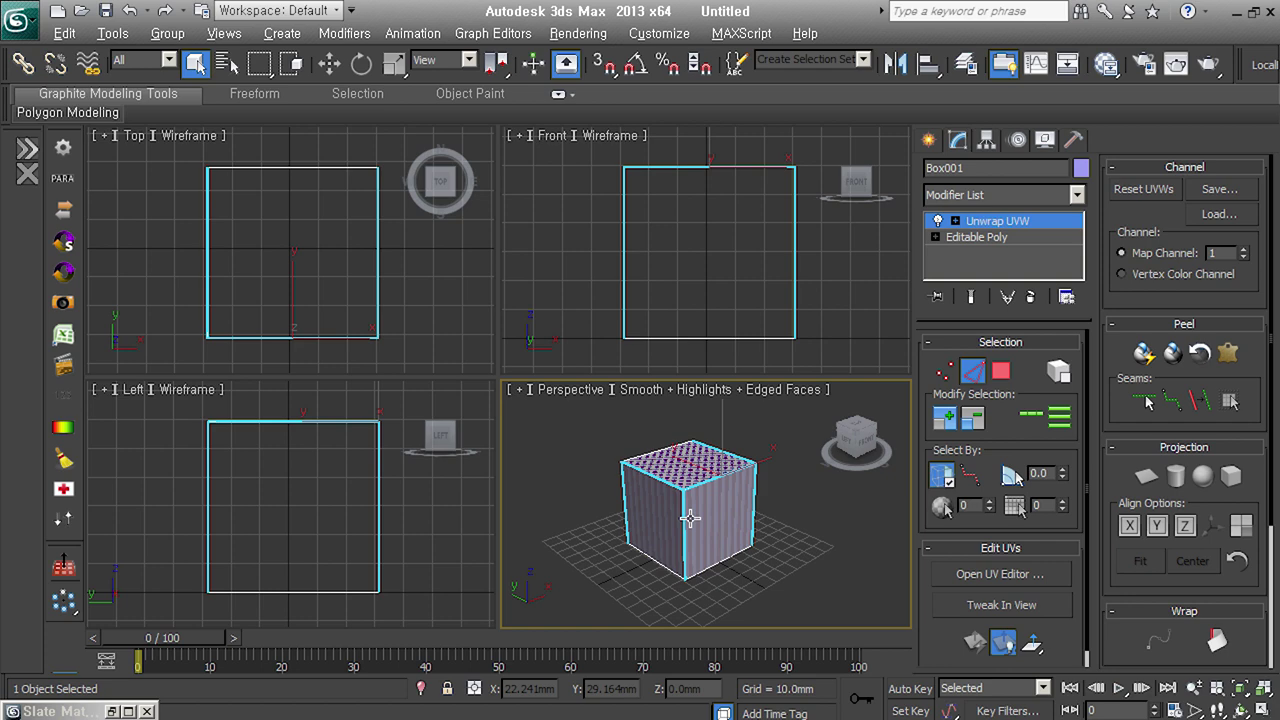
middle_click_drag(690, 515, 710, 486, "alt")
mouse_move(572, 589)
middle_mouse_down("alt")
mouse_move(614, 538)
mouse_move(738, 494)
middle_mouse_up("alt")
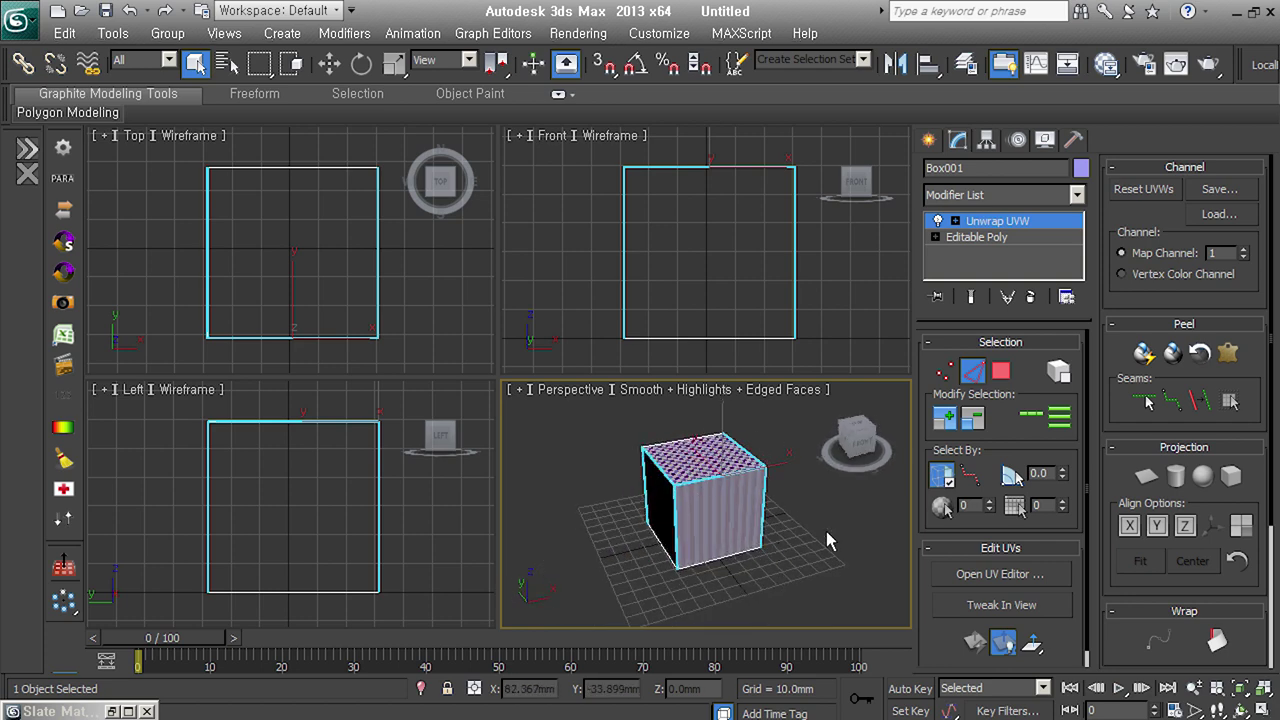
key("3")
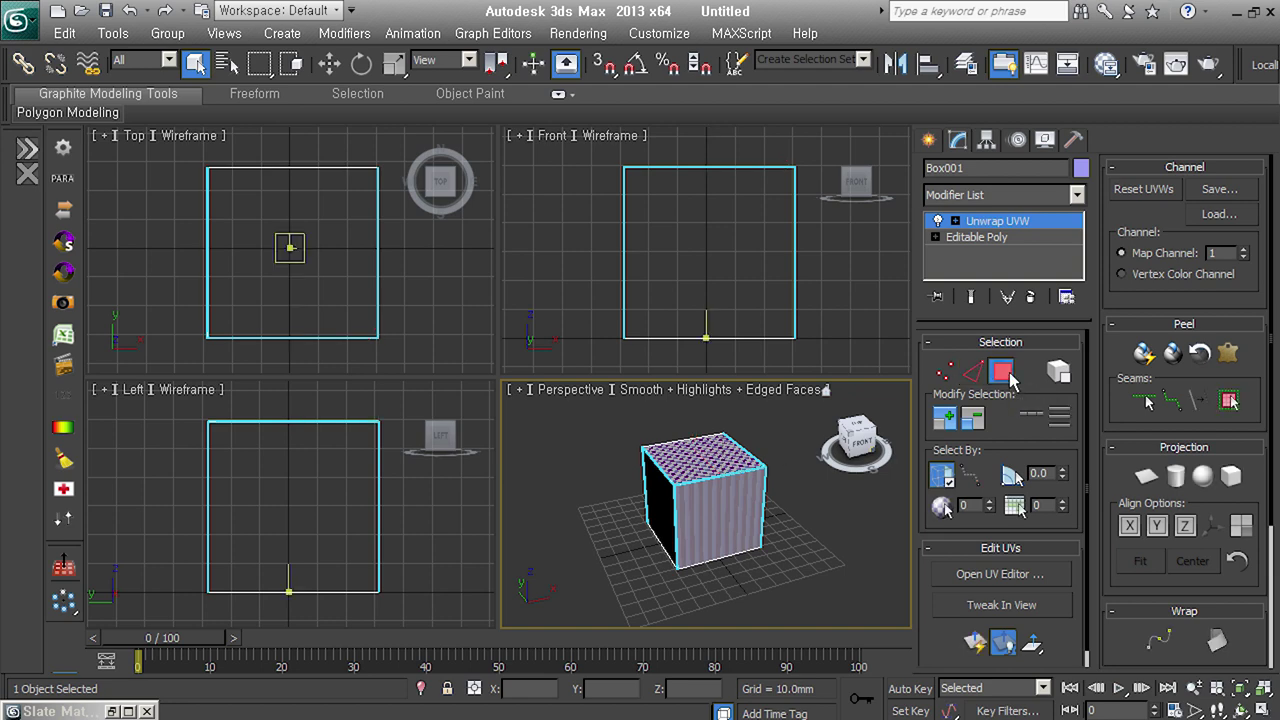
key("ctrl+a")
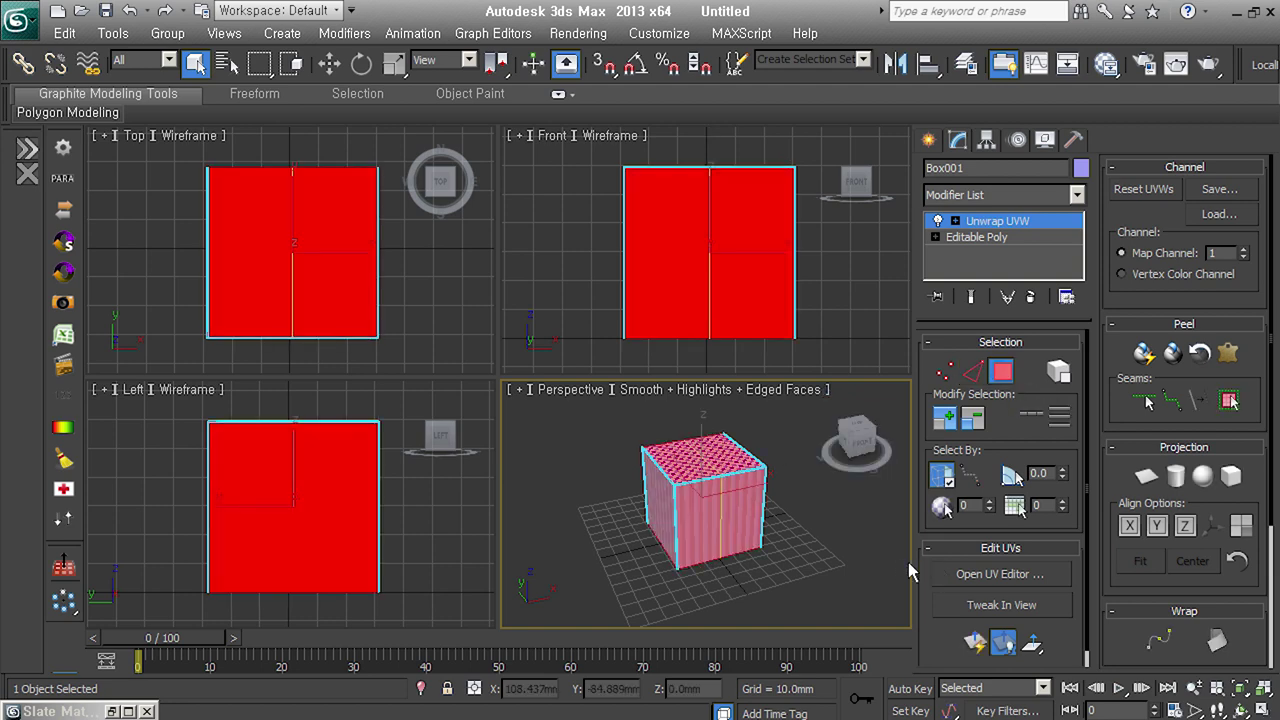
Unfold the box's UVs into a cross using Unfold Mapping with Walk to closest face
left_click(1017, 575)
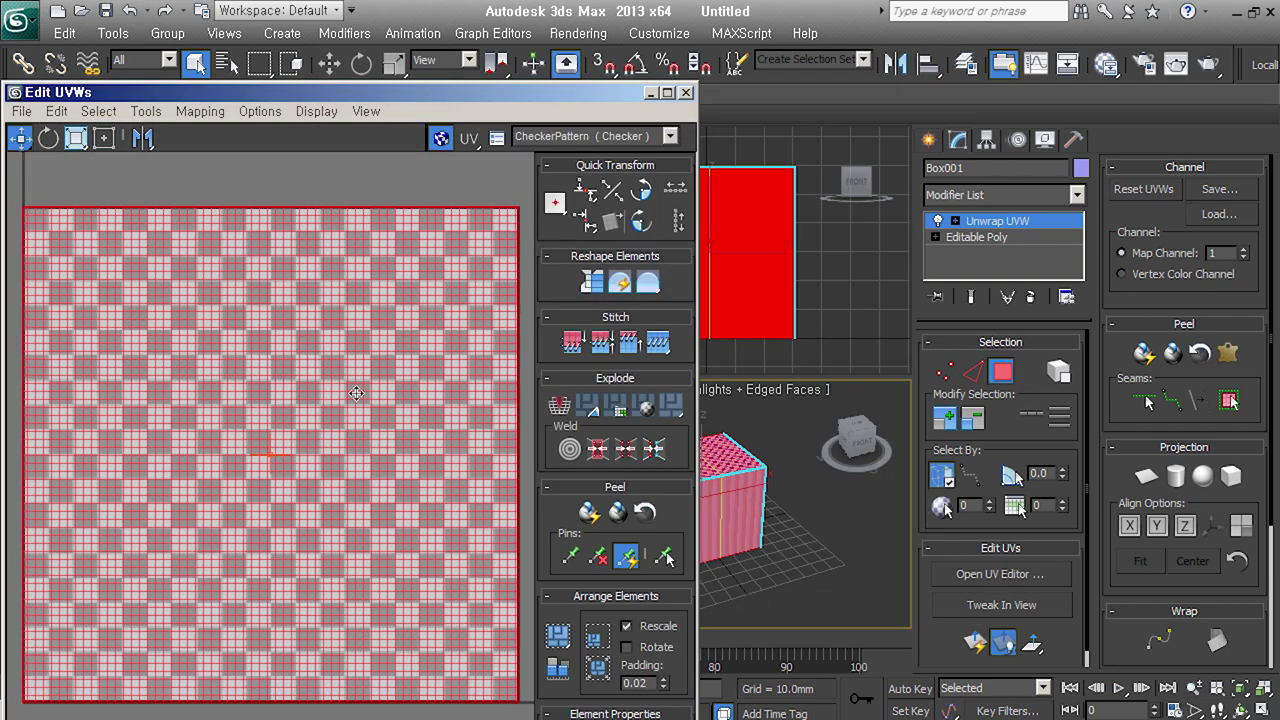
scroll(216, 354, "down", 2)
scroll(214, 300, "down", 2)
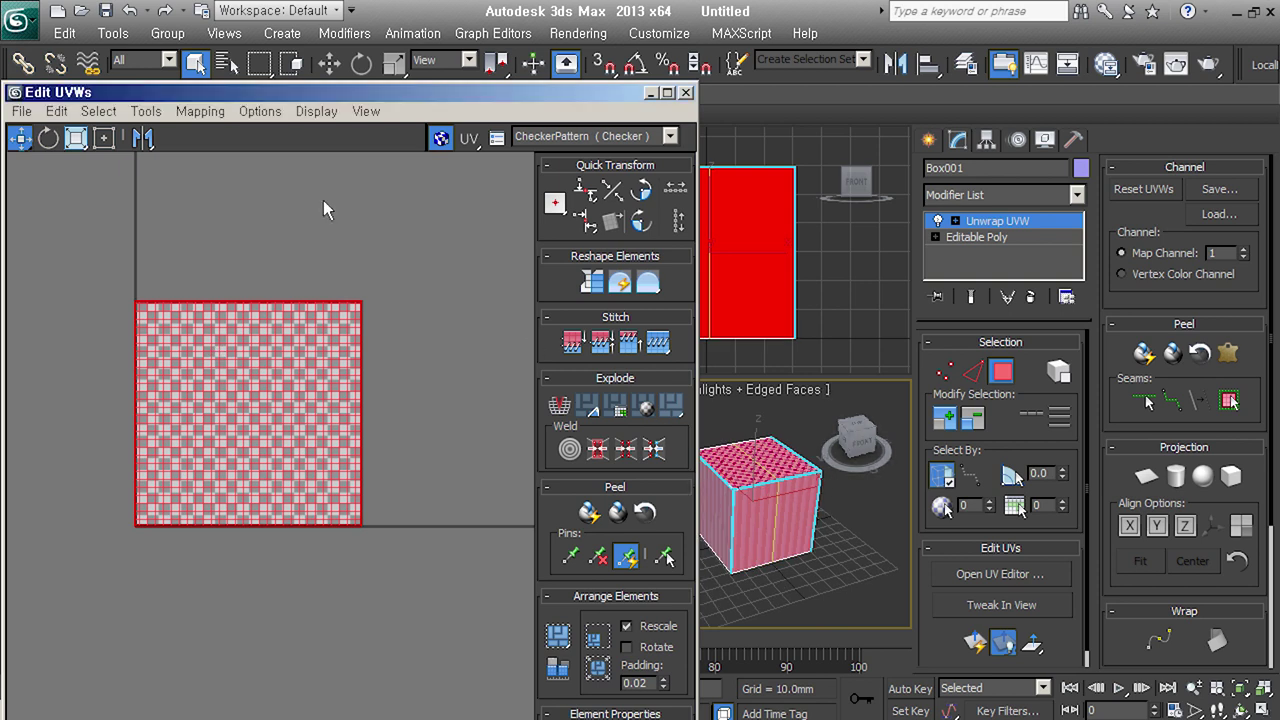
left_click(204, 112)
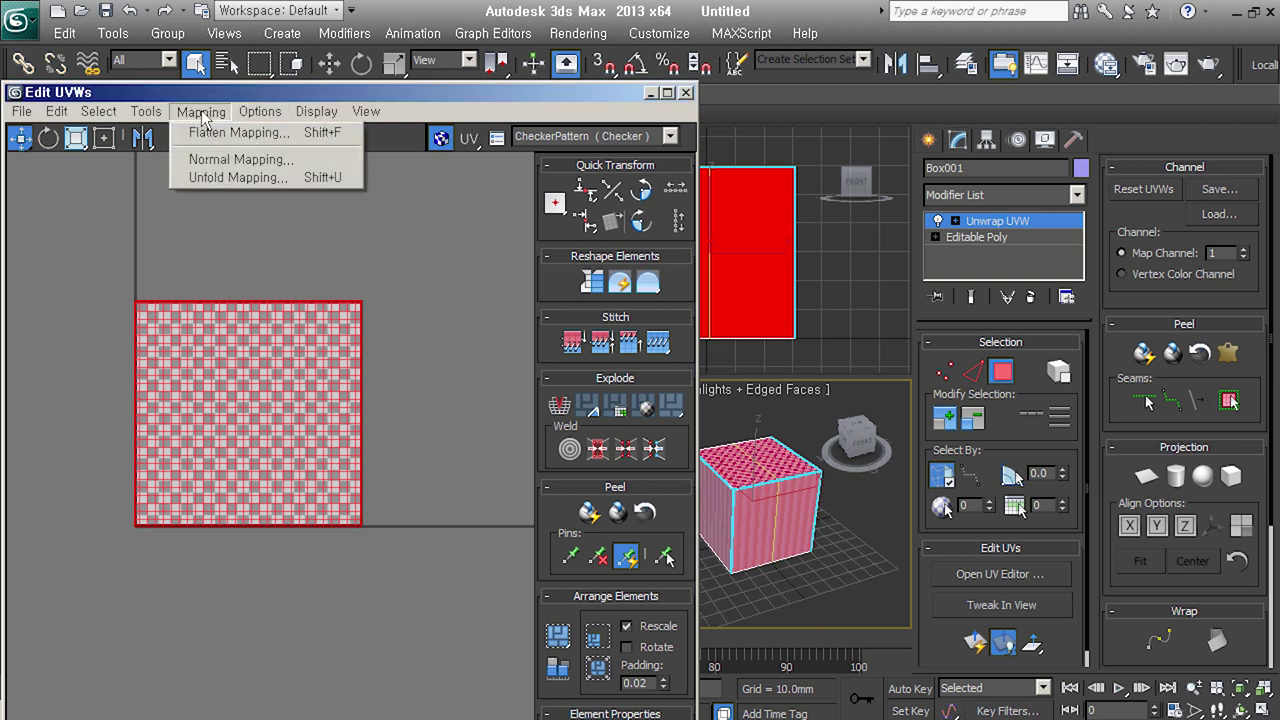
left_click(284, 189)
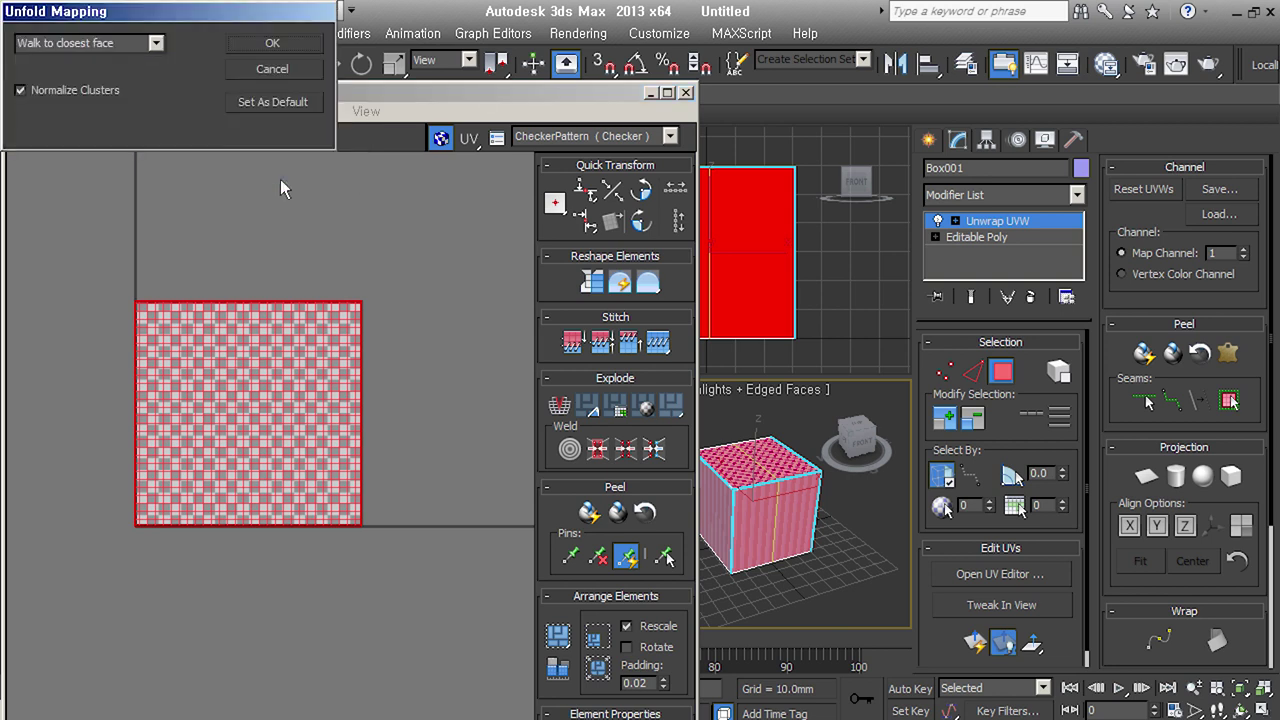
left_click(280, 44)
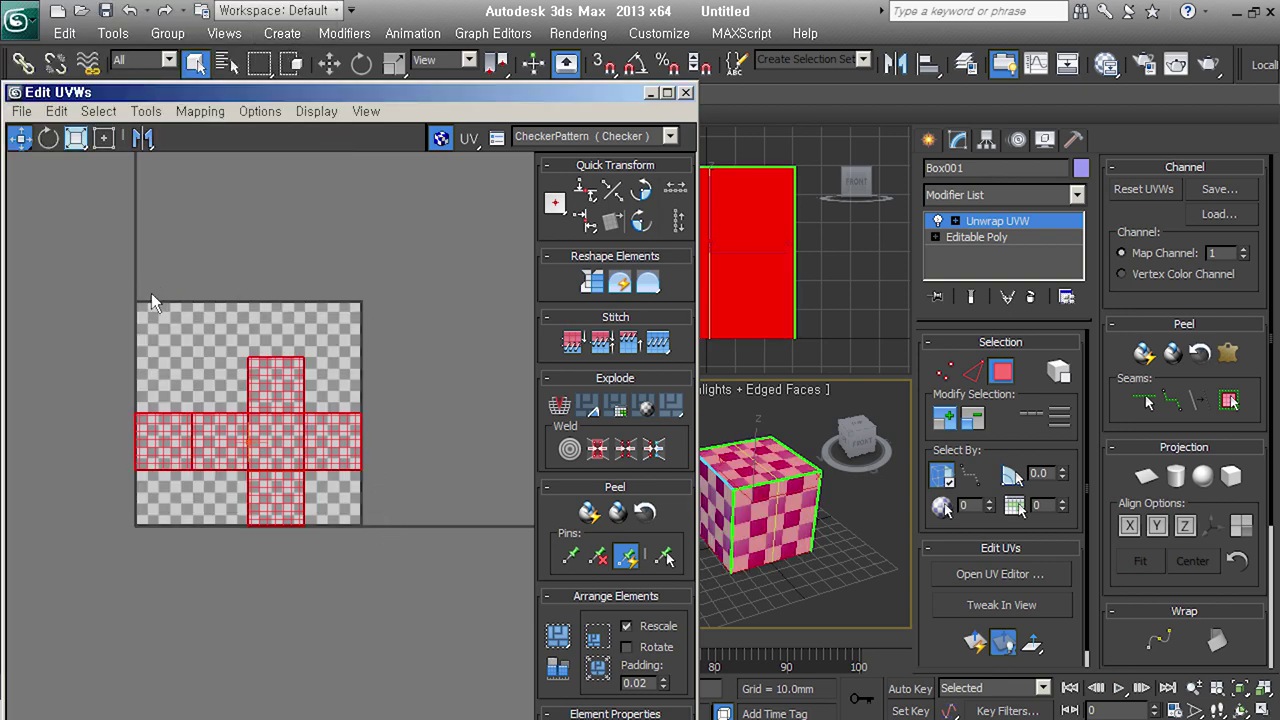
middle_click_drag(165, 527, 115, 538)
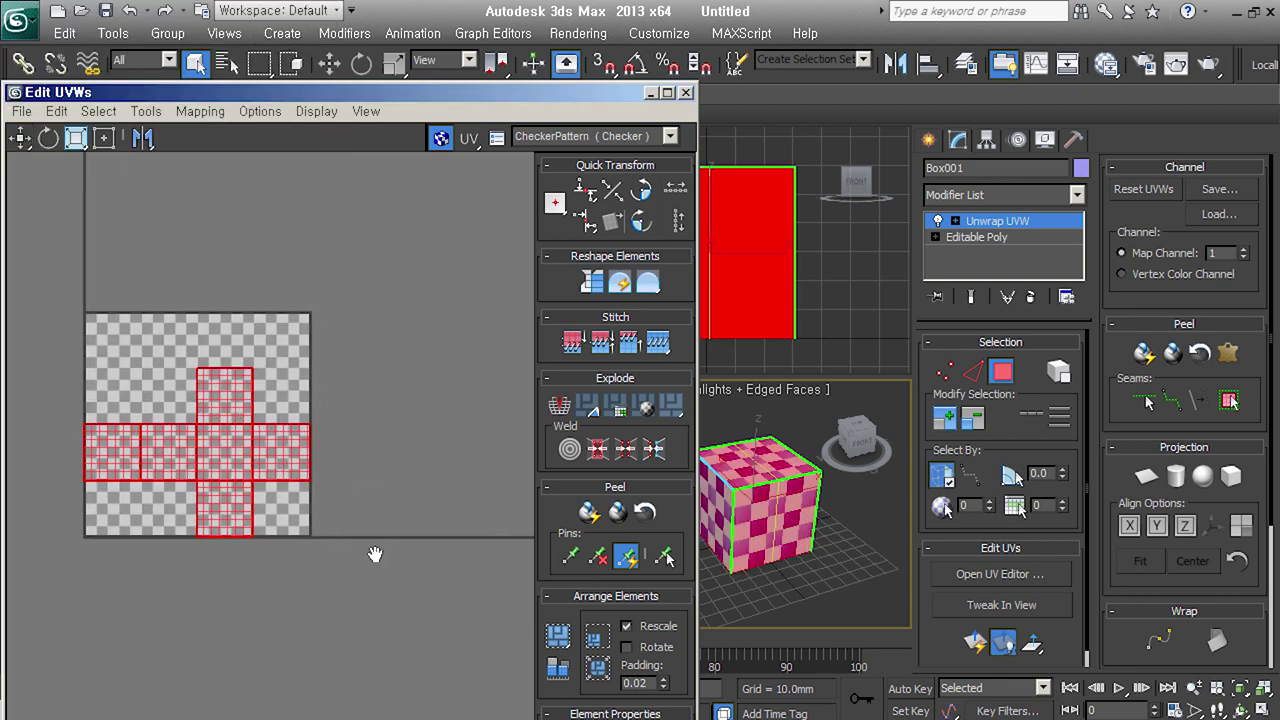
Rotate the UV cross upright, scale it and move it to fill the checker square
left_click_drag(233, 435, 234, 434)
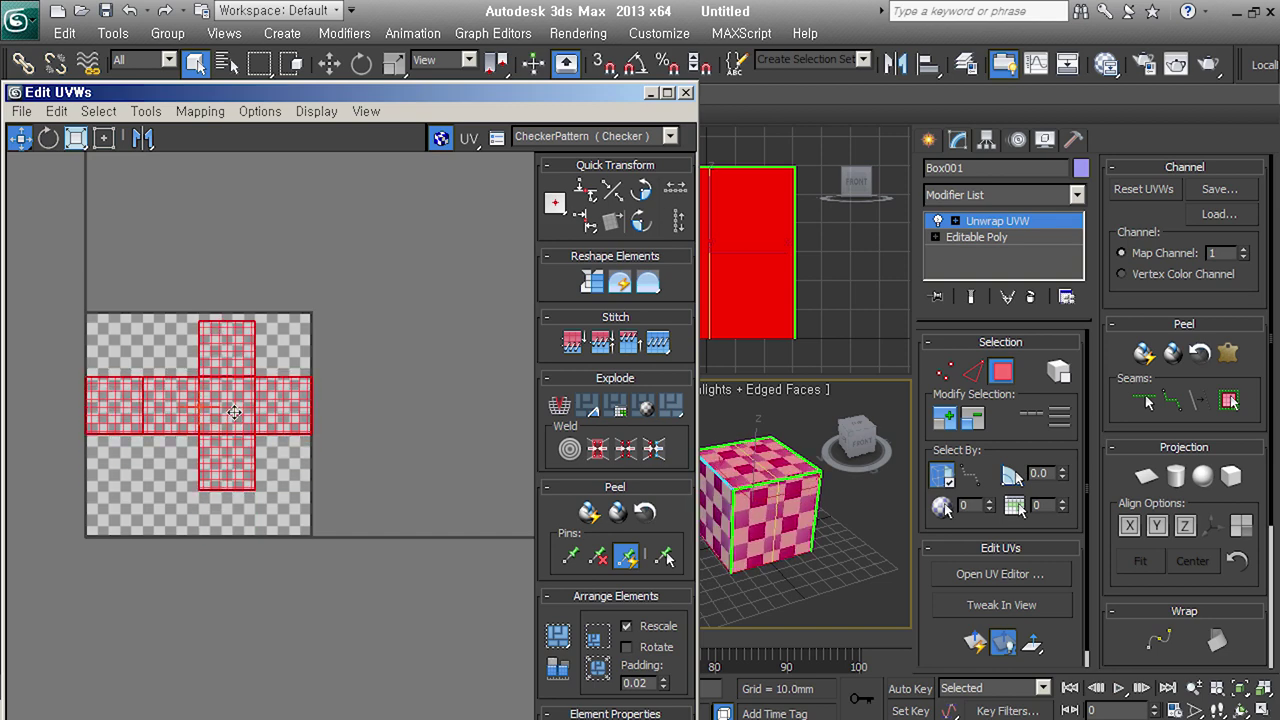
left_click(48, 138)
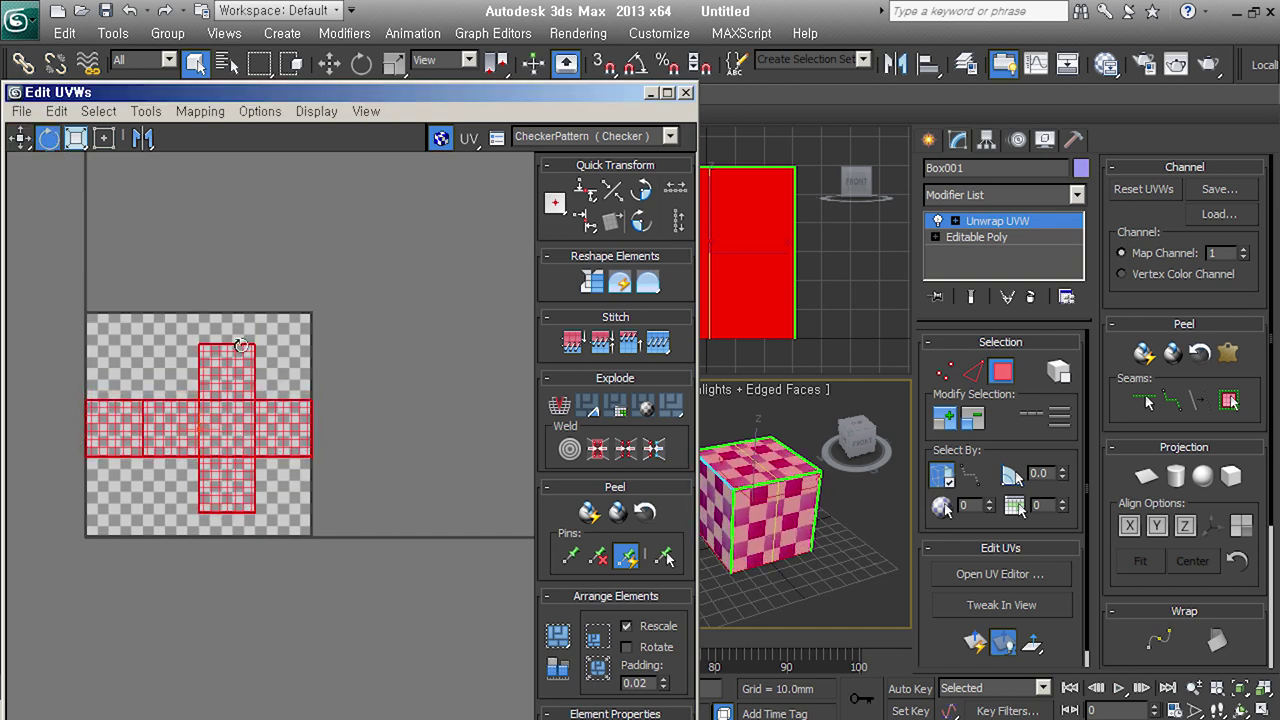
left_click_drag(238, 350, 98, 149)
left_click(104, 139)
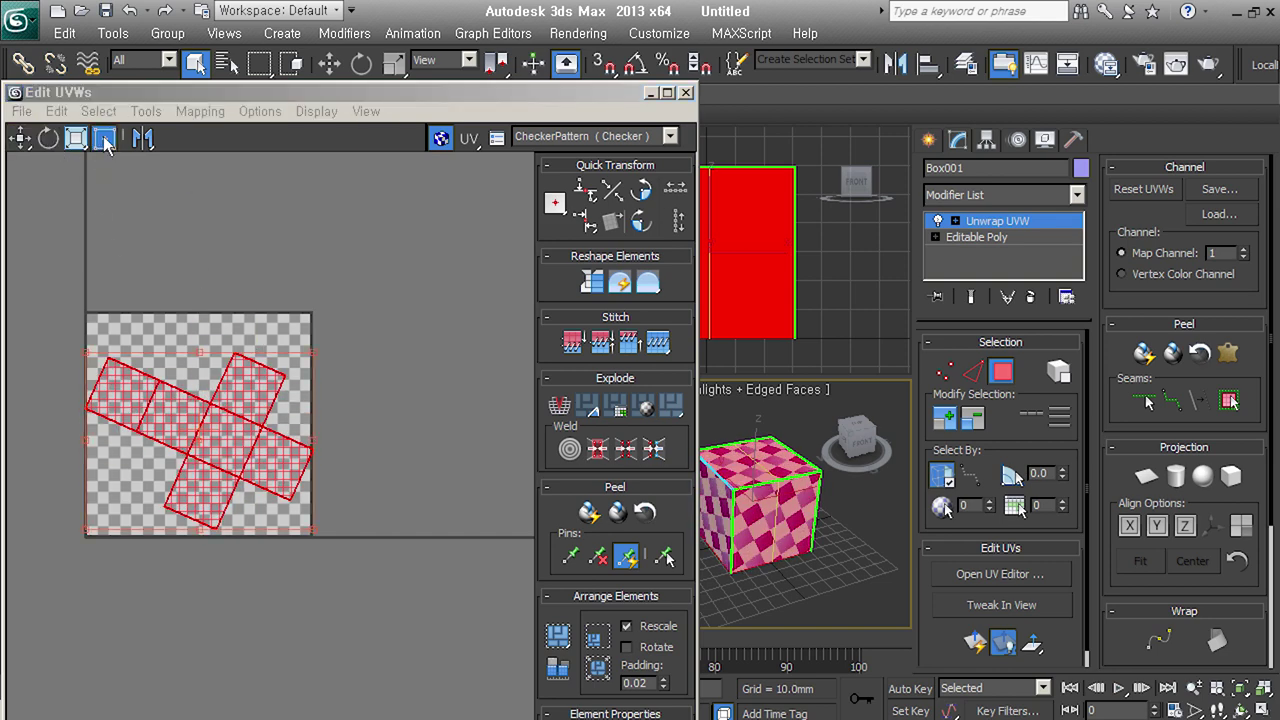
mouse_move(311, 350)
left_mouse_down()
mouse_move(304, 465)
mouse_move(297, 234)
mouse_move(316, 374)
mouse_move(394, 320)
mouse_move(331, 329)
mouse_move(337, 349)
mouse_move(494, 366)
mouse_move(337, 363)
mouse_move(320, 209)
mouse_move(306, 343)
mouse_move(470, 396)
mouse_move(283, 306)
mouse_move(283, 234)
mouse_move(299, 383)
mouse_move(400, 380)
mouse_move(300, 380)
mouse_move(346, 326)
mouse_move(360, 260)
mouse_move(380, 243)
mouse_move(175, 445)
mouse_move(280, 319)
mouse_move(343, 286)
mouse_move(233, 390)
left_mouse_up()
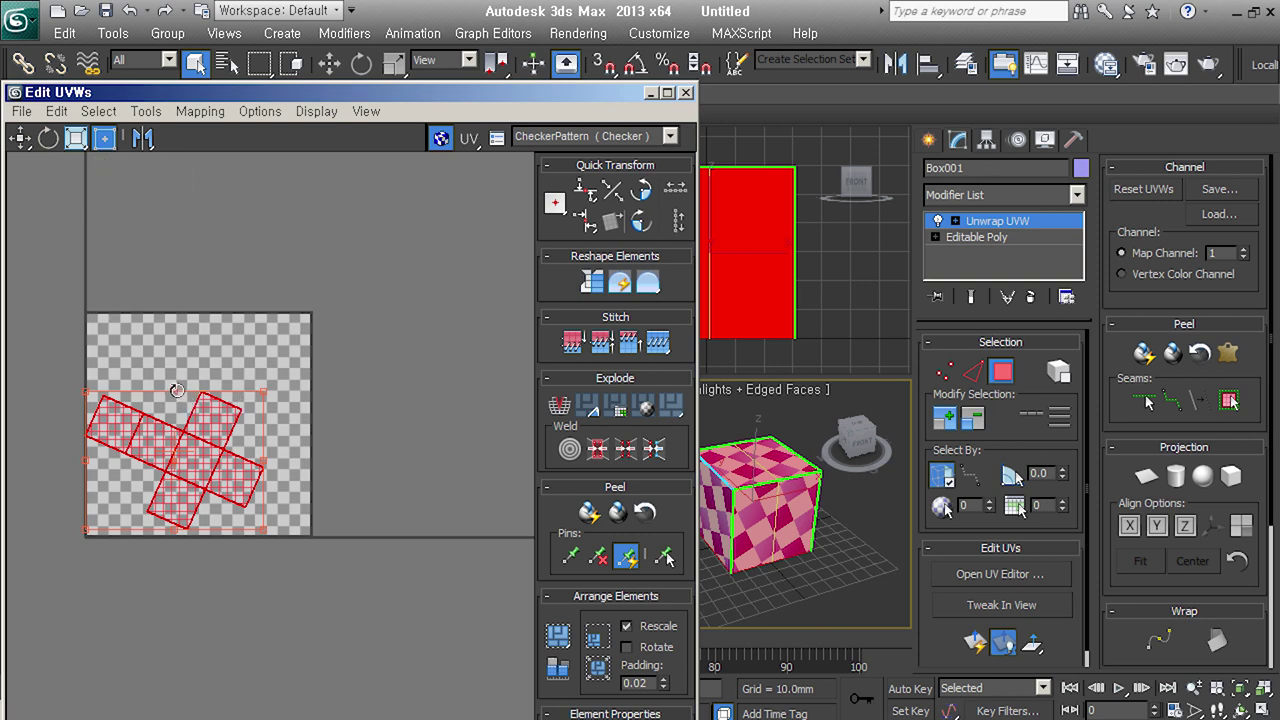
left_click_drag(174, 391, 188, 404)
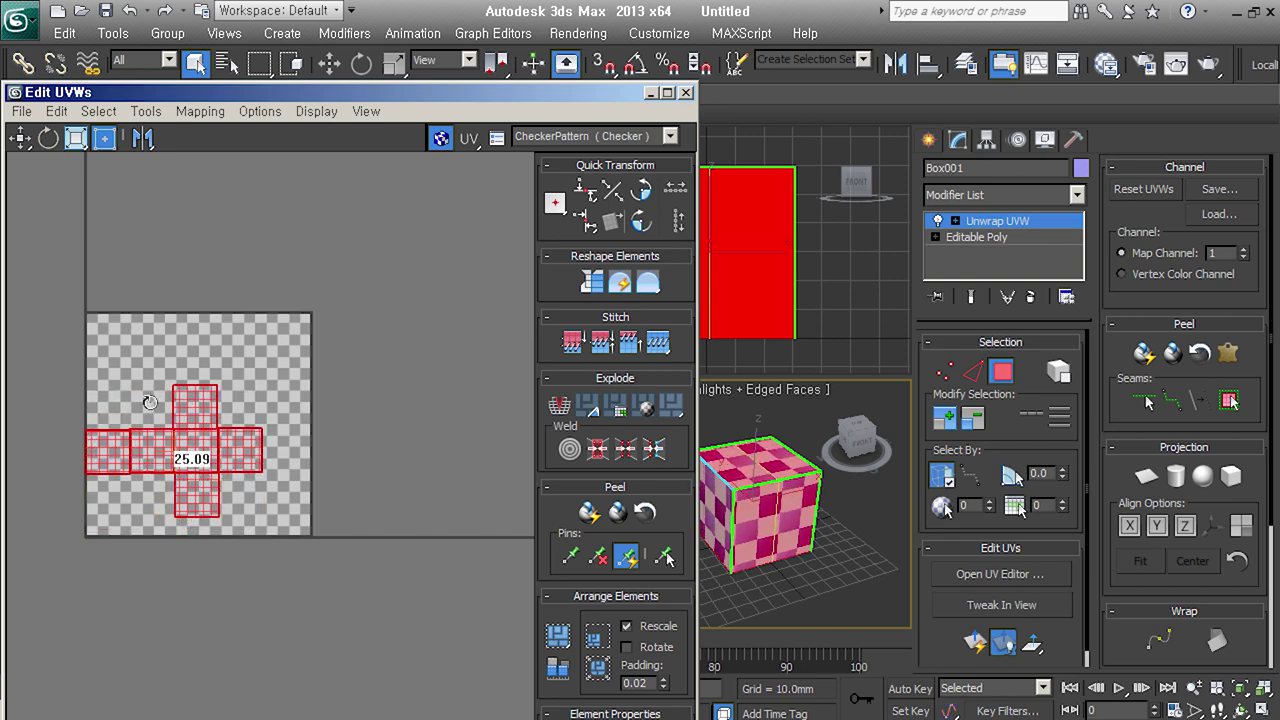
left_click_drag(188, 404, 174, 400)
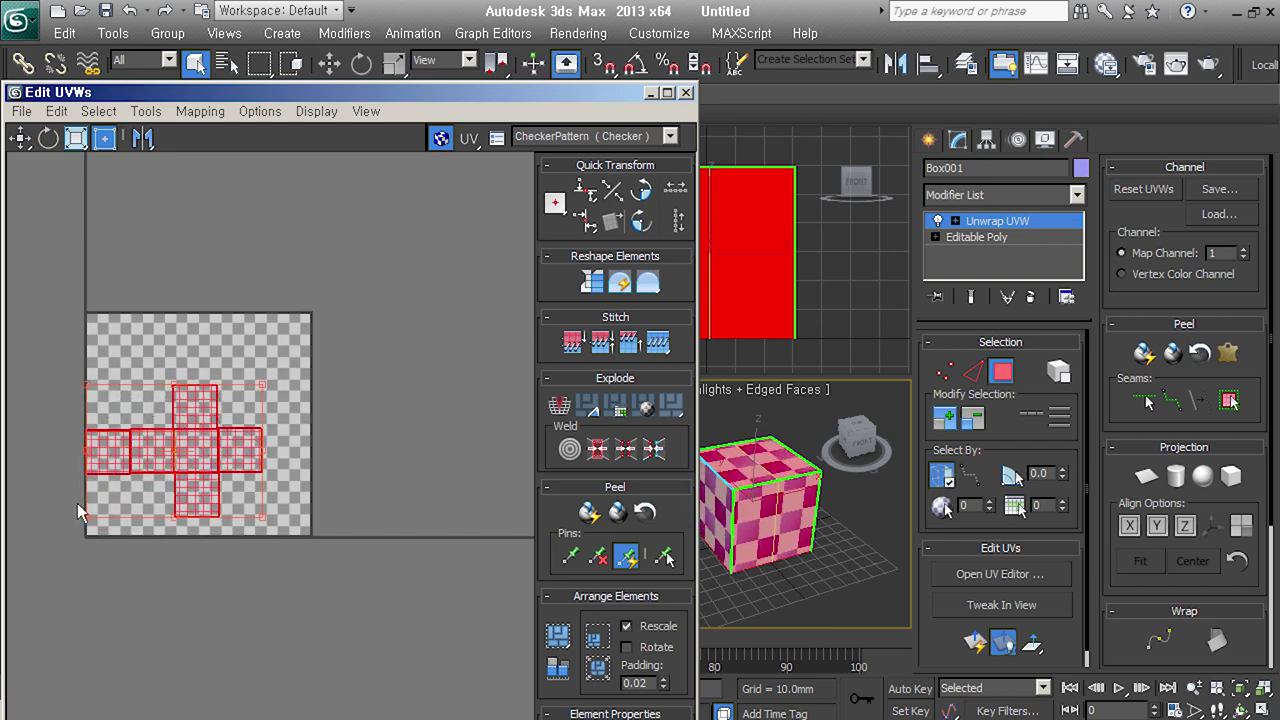
mouse_move(200, 461)
left_mouse_down()
mouse_move(225, 432)
mouse_move(260, 481)
left_mouse_up()
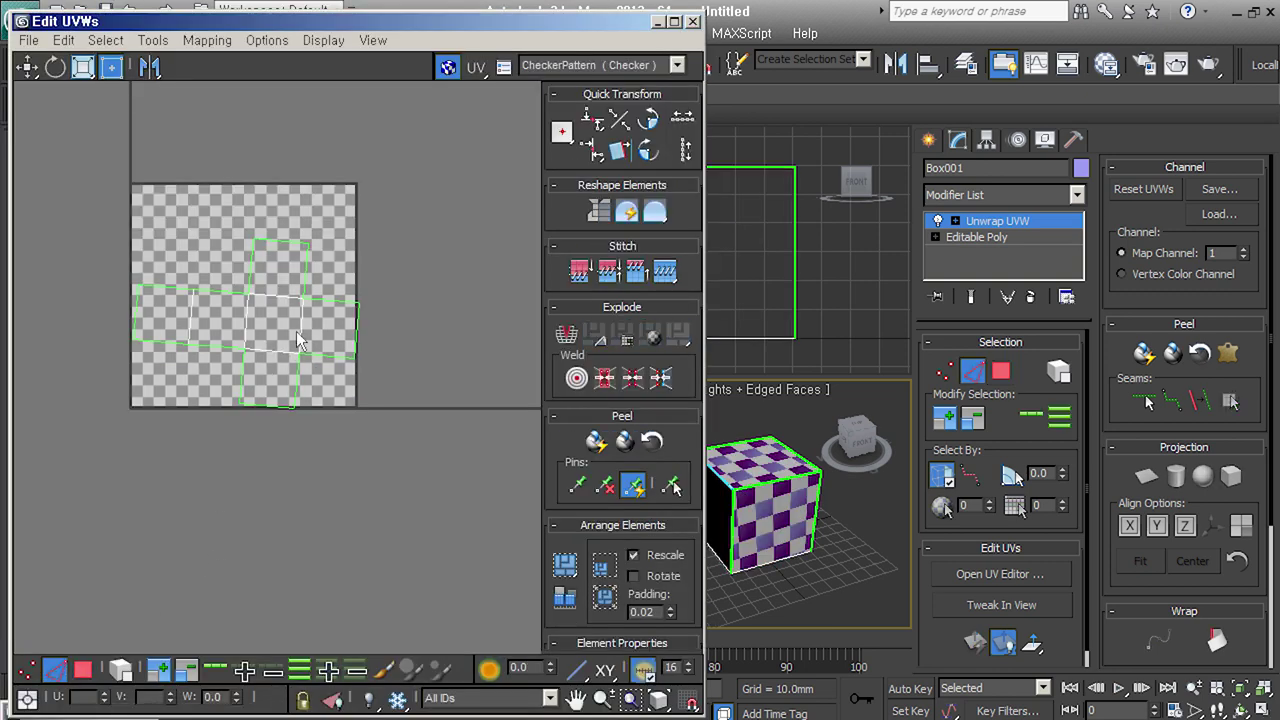
Straighten the UV cross with Align to Edge on a vertical edge, then close the editor
left_click(300, 332)
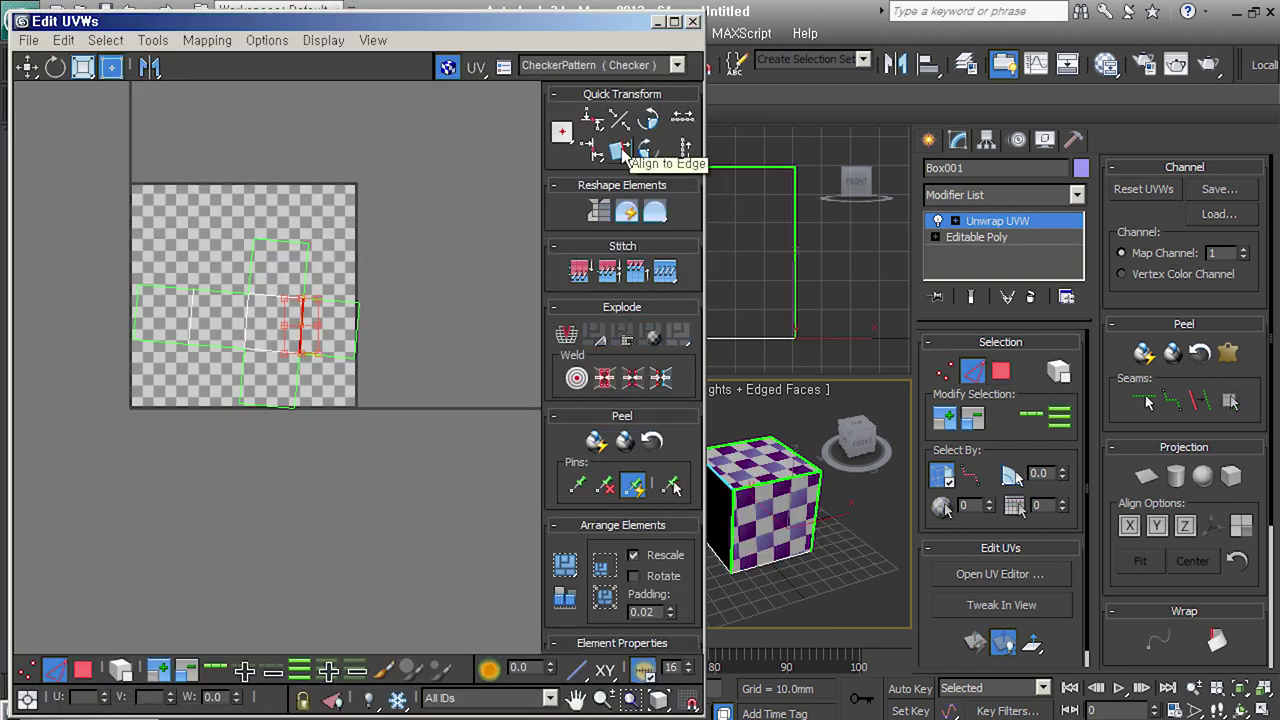
left_click(622, 150)
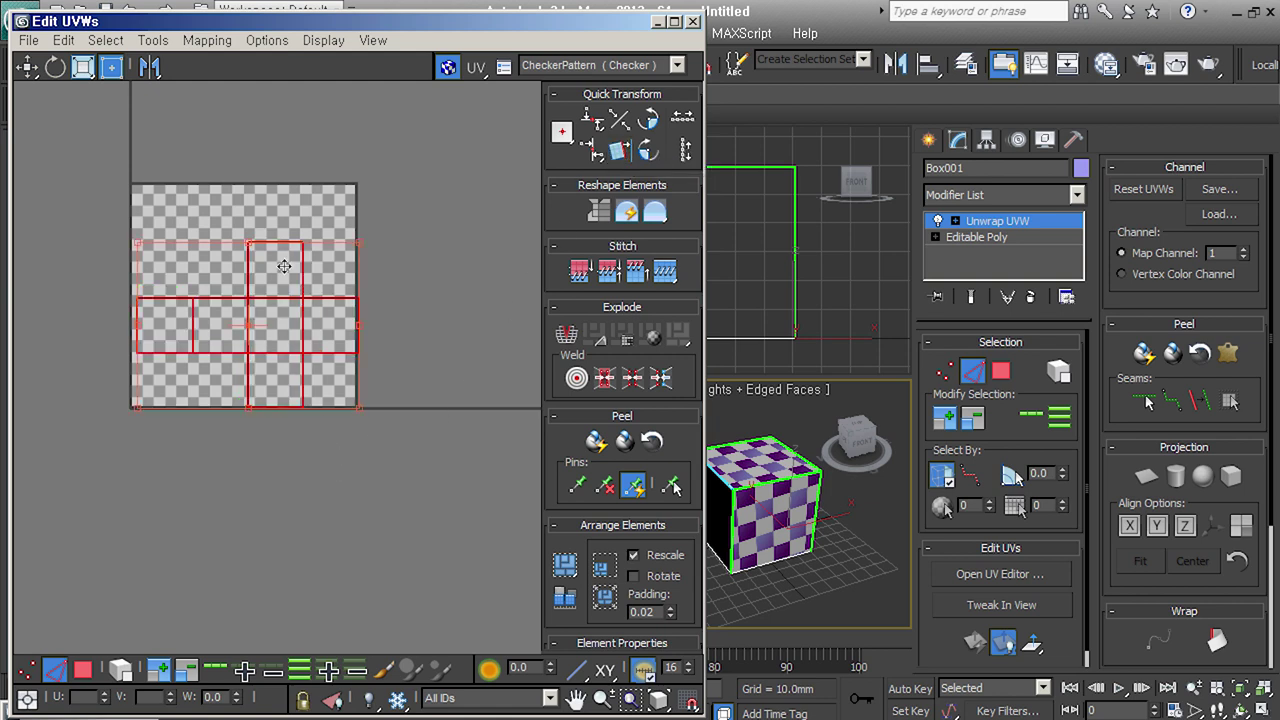
left_click(354, 479)
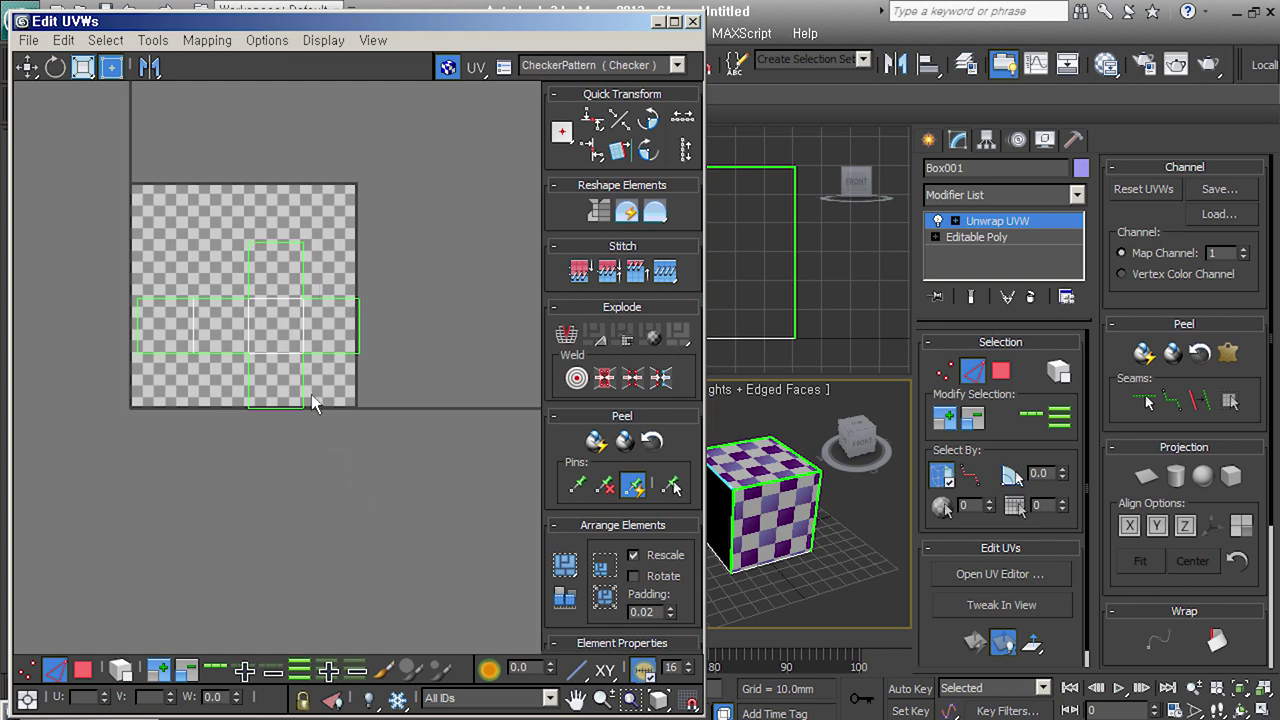
left_click(692, 22)
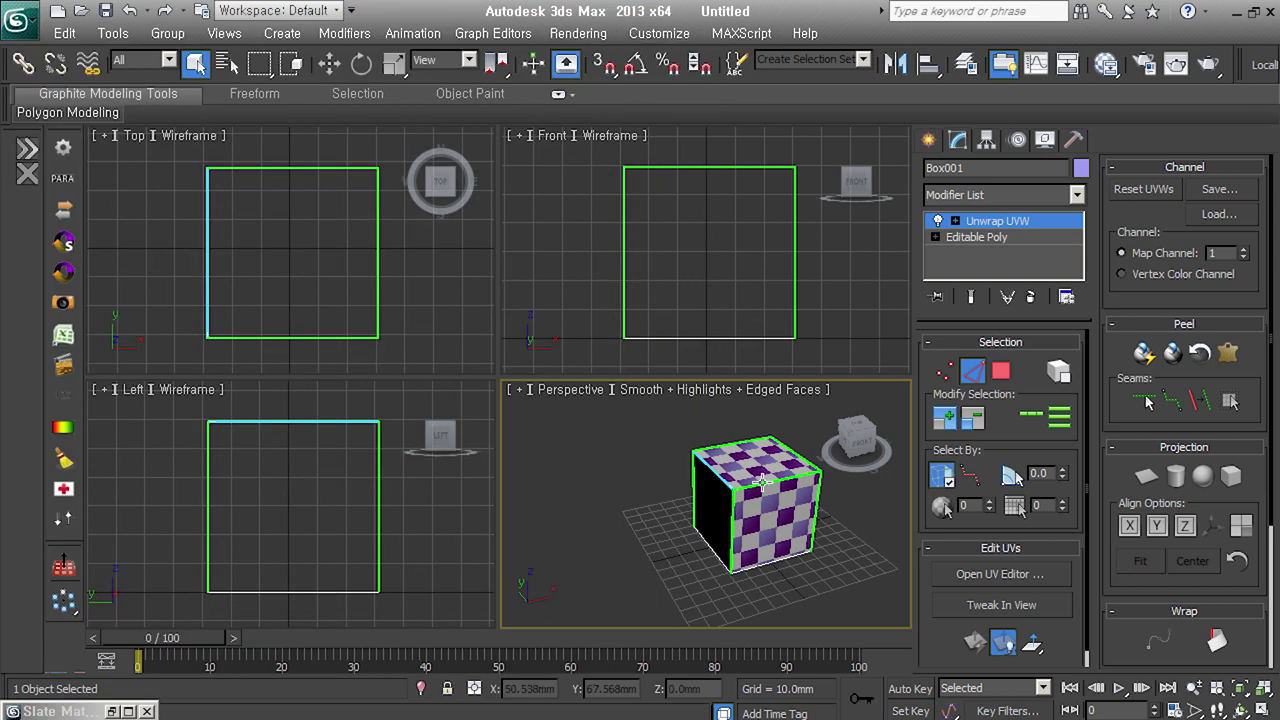
Delete the box from the scene
mouse_move(763, 483)
middle_mouse_down("alt")
mouse_move(847, 538)
mouse_move(1027, 531)
mouse_move(821, 537)
mouse_move(727, 493)
middle_mouse_up("alt")
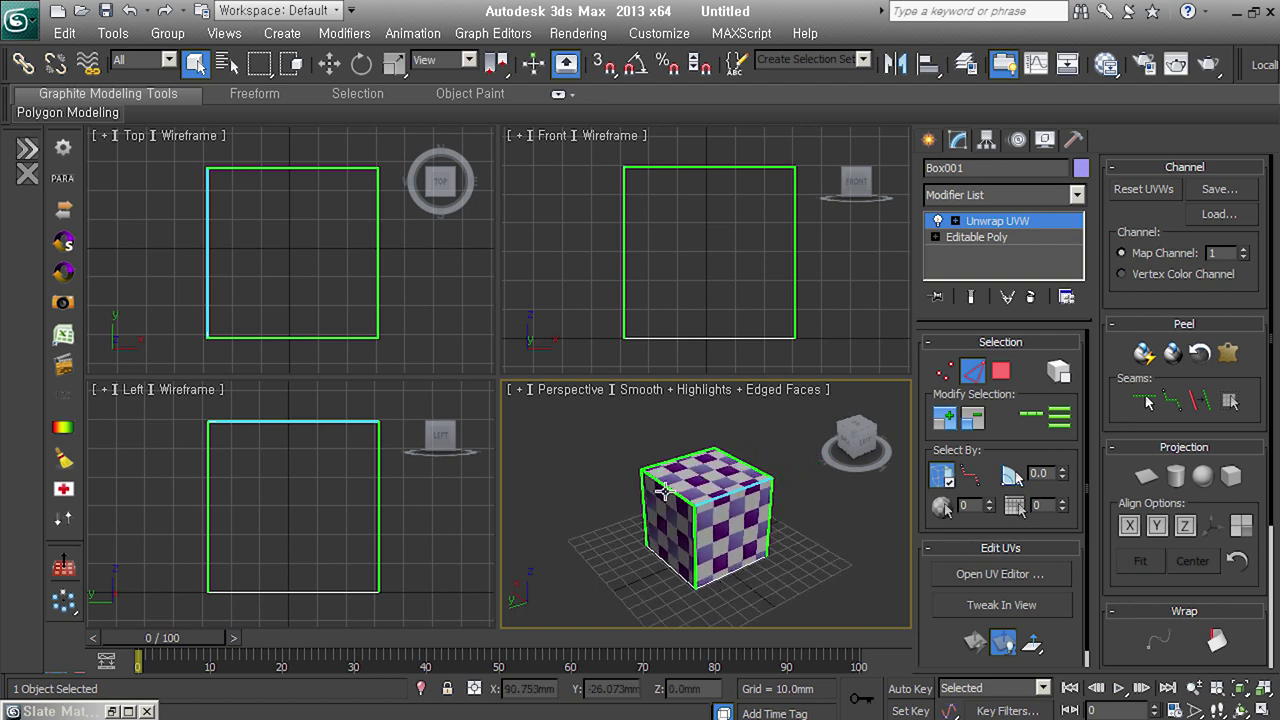
left_click(997, 221)
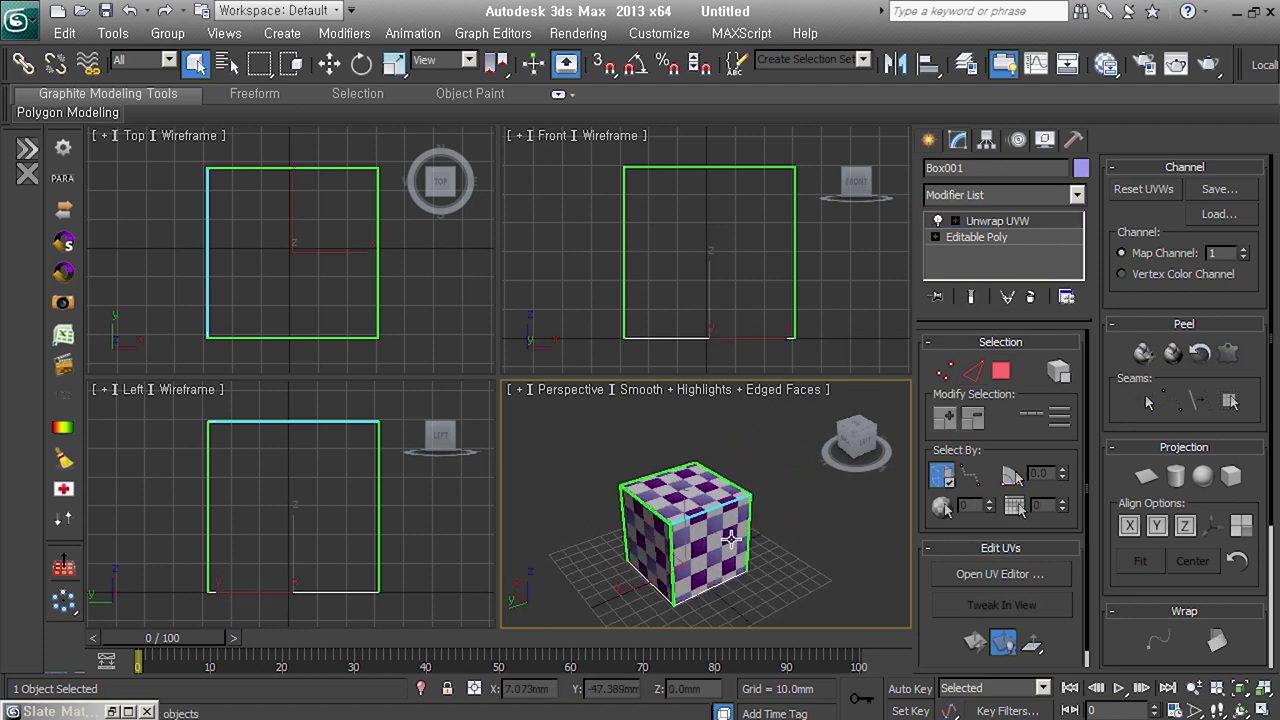
key("Delete")
Create a cylinder: radius 26.116mm, height 81.652mm, 18 sides, 5 height segments
left_click(929, 139)
left_click(965, 309)
left_click_drag(651, 540, 661, 578)
left_click(686, 566)
scroll(686, 566, "down", 2)
scroll(740, 543, "down", 1)
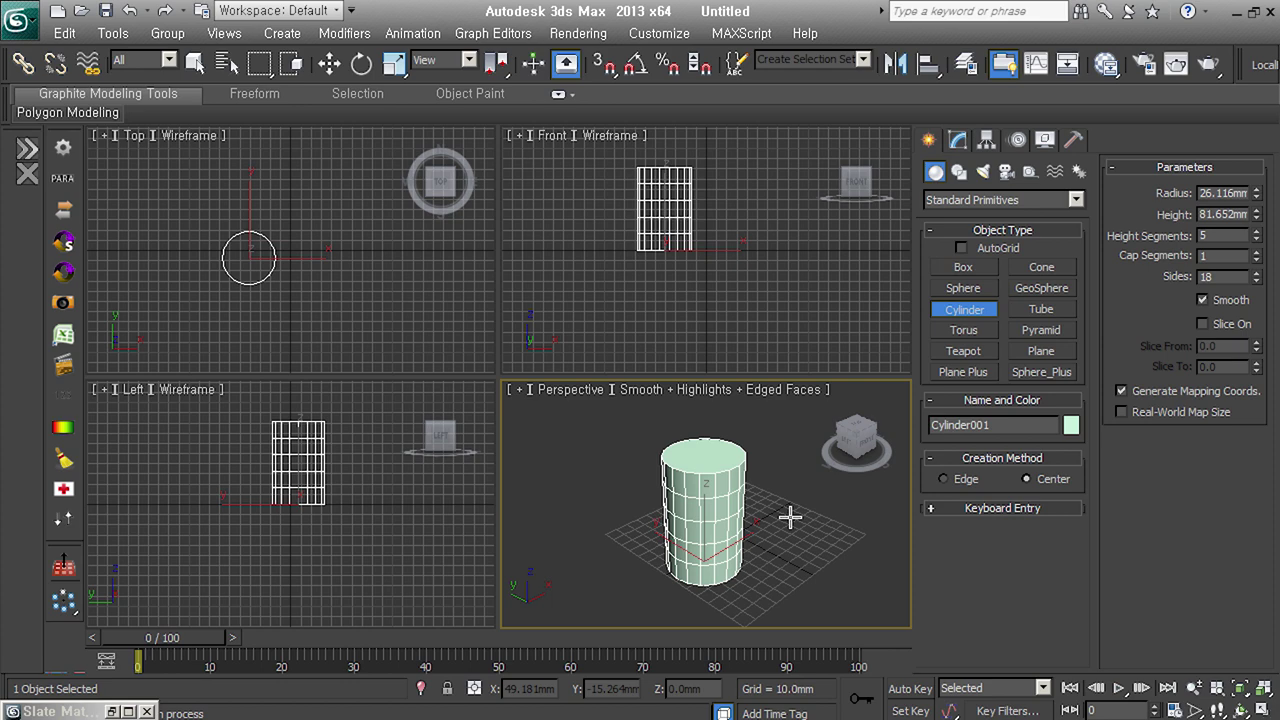
scroll(1034, 230, "up", 1)
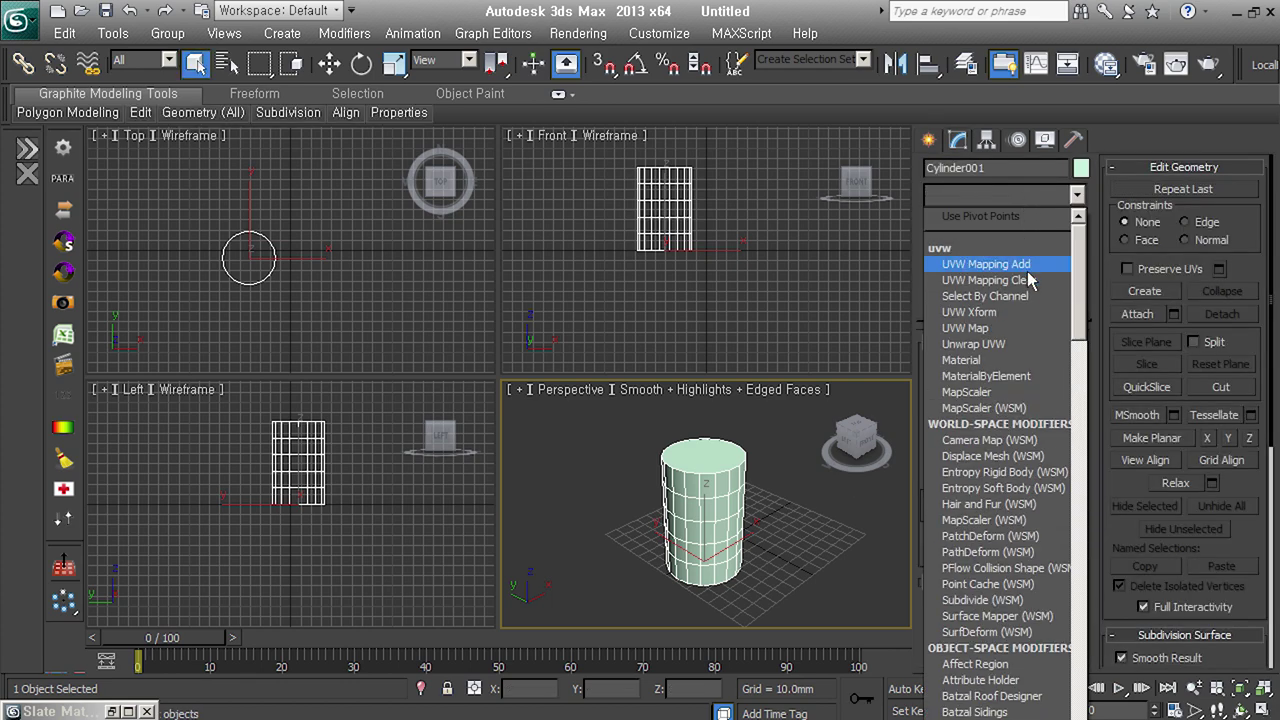
Remove the stray UVW modifier, then select the cylinder's top cap face in Polygon mode
left_click(1040, 281)
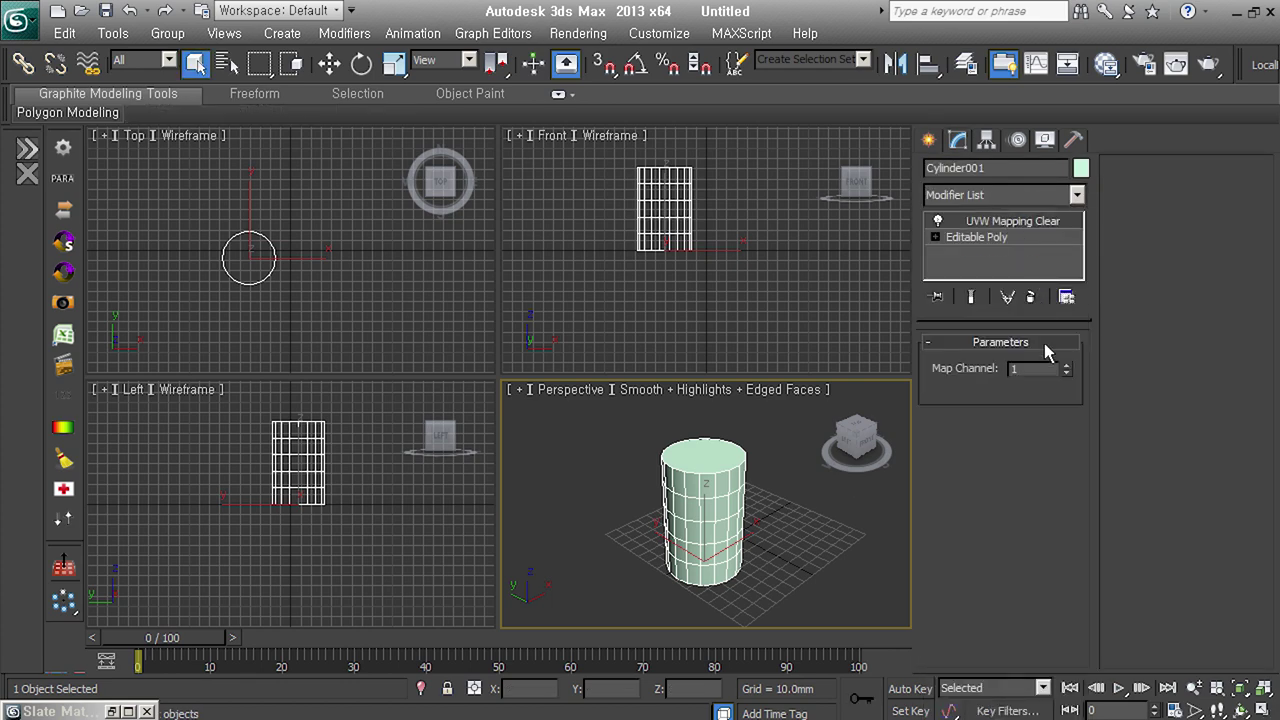
key("Delete")
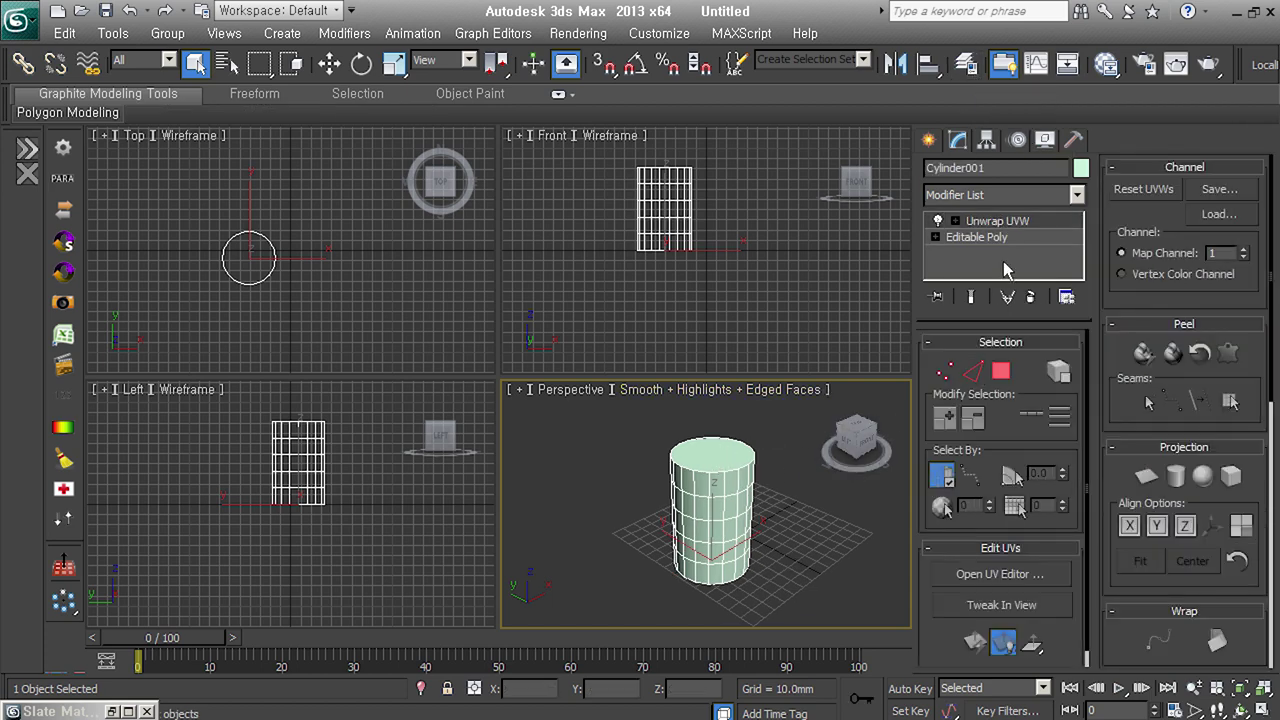
key("3")
left_click(689, 453)
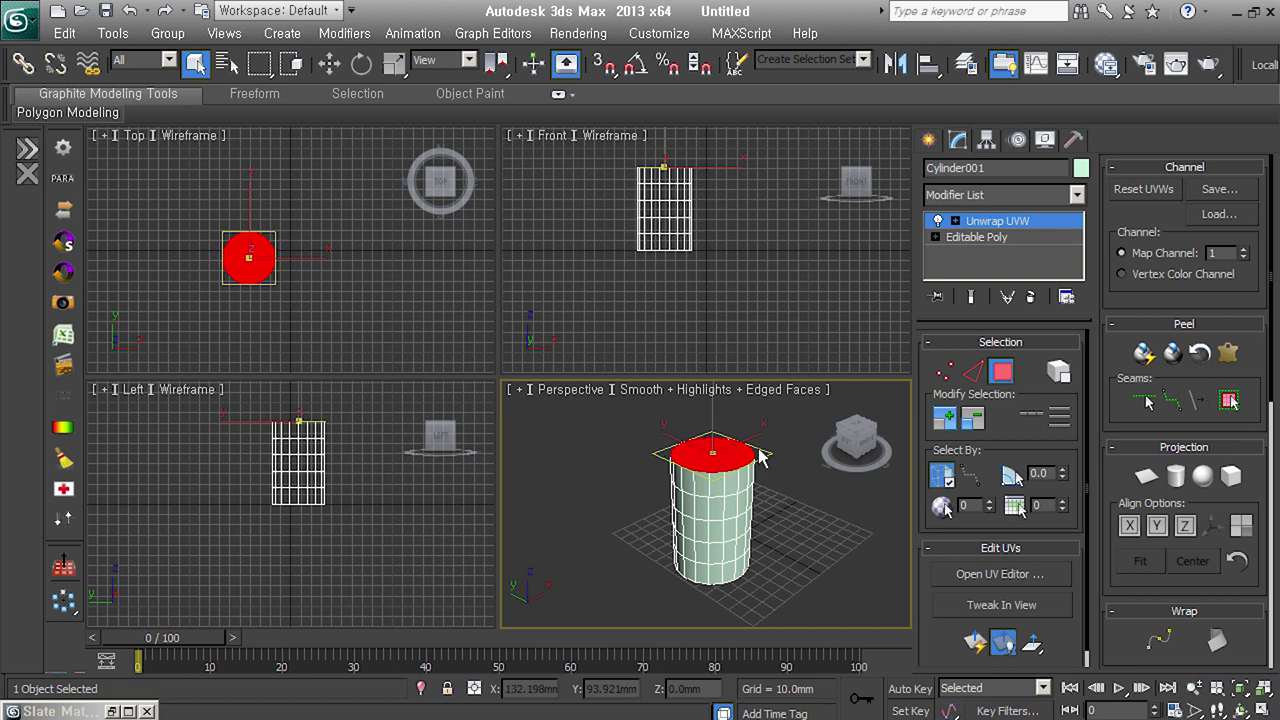
Open the UV editor, planar-map the cylinder's top cap, and move its island up and right
left_click(1000, 576)
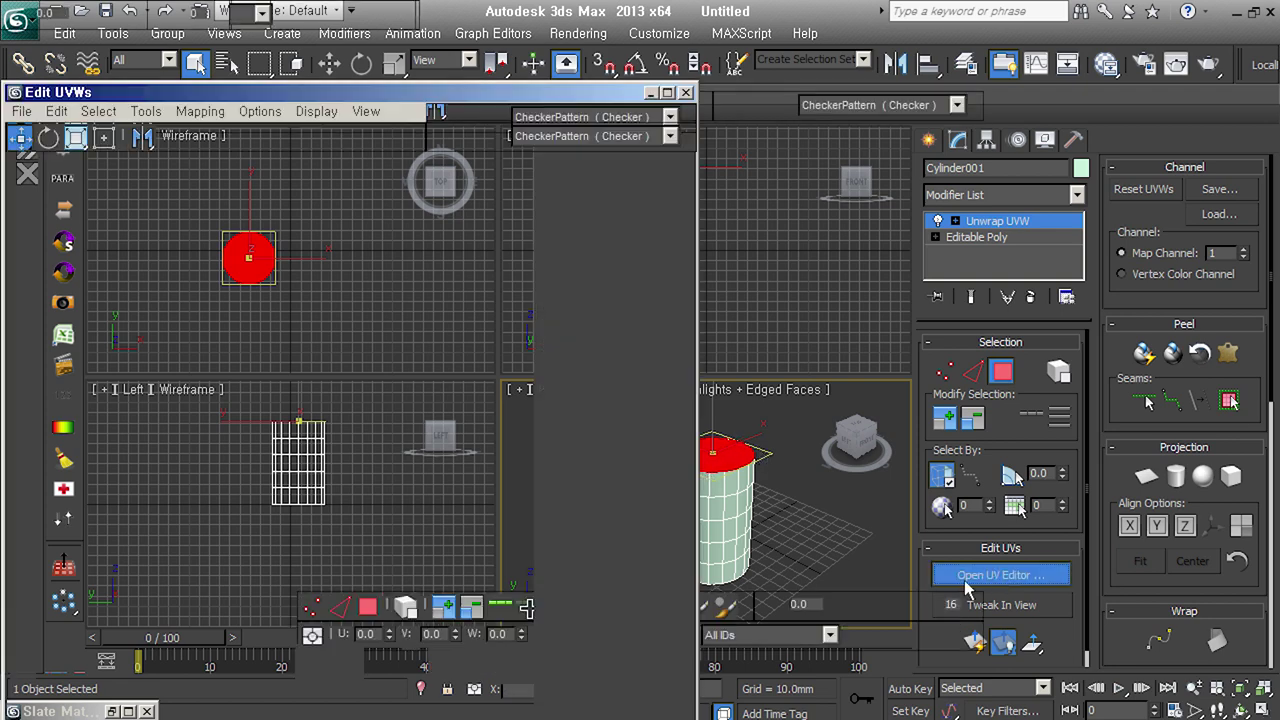
scroll(277, 508, "down", 4)
scroll(280, 512, "down", 2)
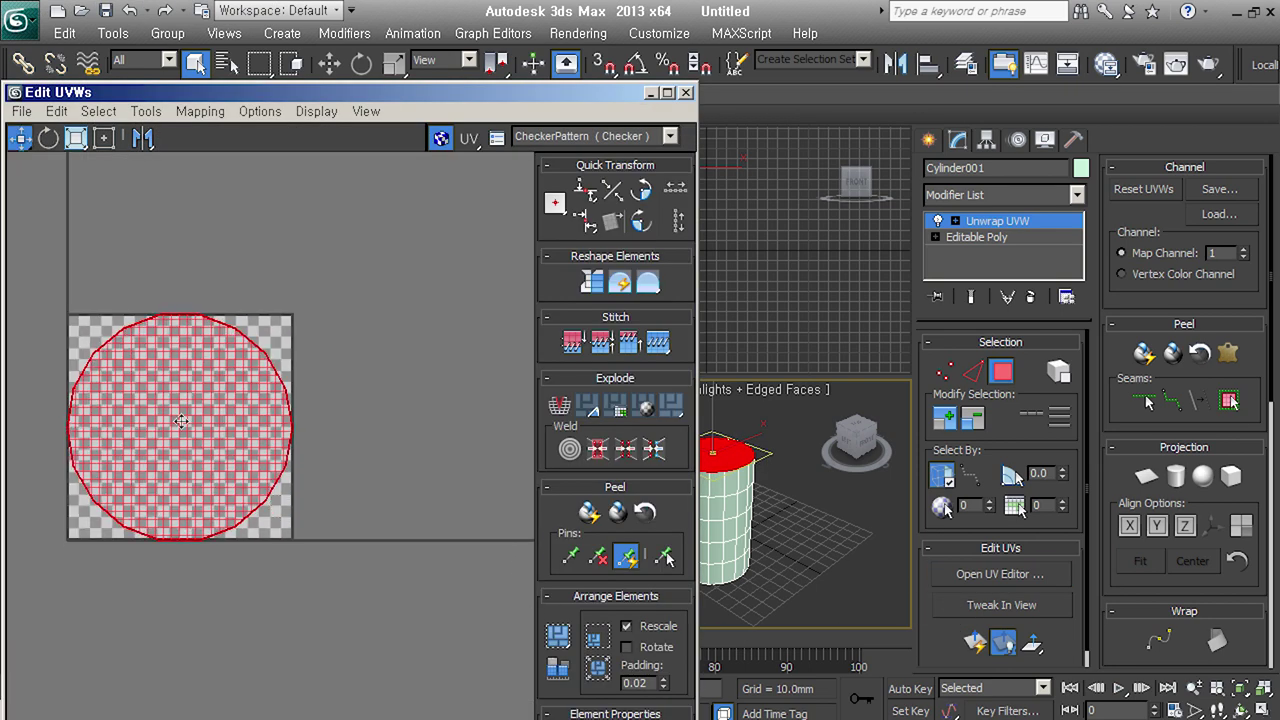
left_click_drag(181, 421, 219, 431)
middle_click_drag(780, 520, 794, 600, "alt")
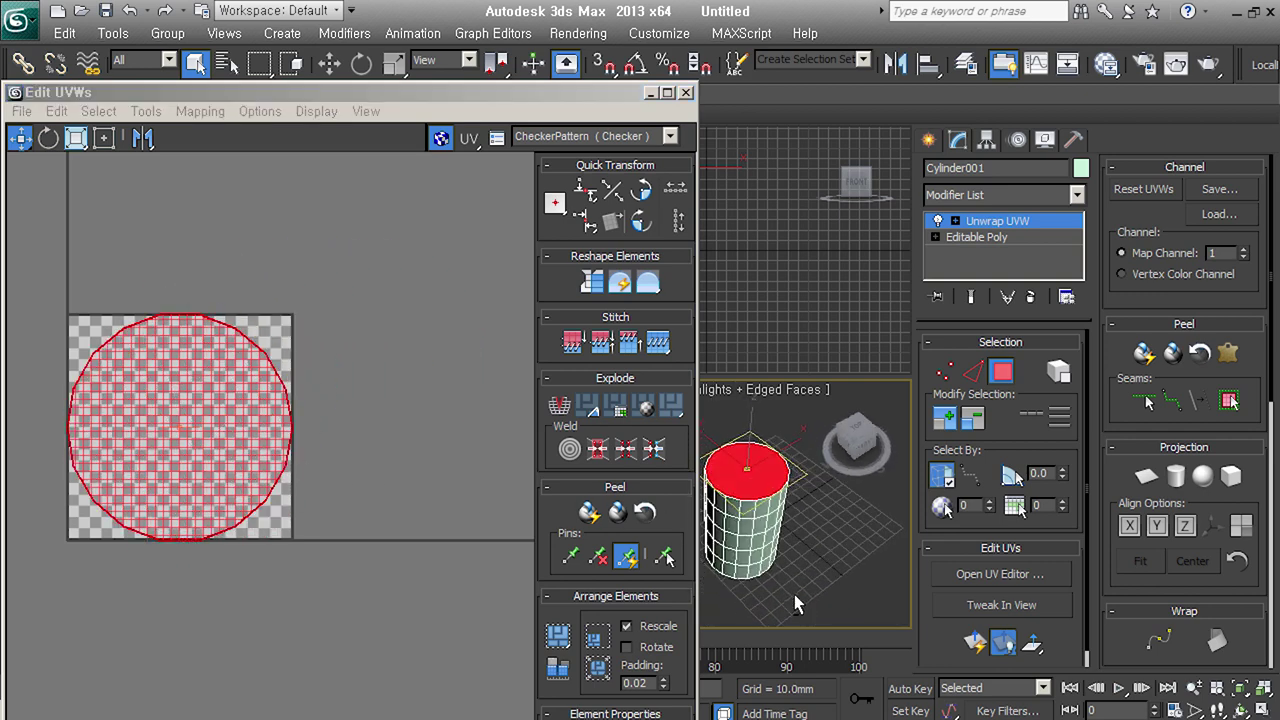
left_click(972, 643)
mouse_move(213, 386)
left_mouse_down()
mouse_move(361, 313)
mouse_move(405, 317)
left_mouse_up()
Planar-map the cylinder's bottom cap and move its UV island away from the top cap
middle_click_drag(815, 536, 780, 590, "alt")
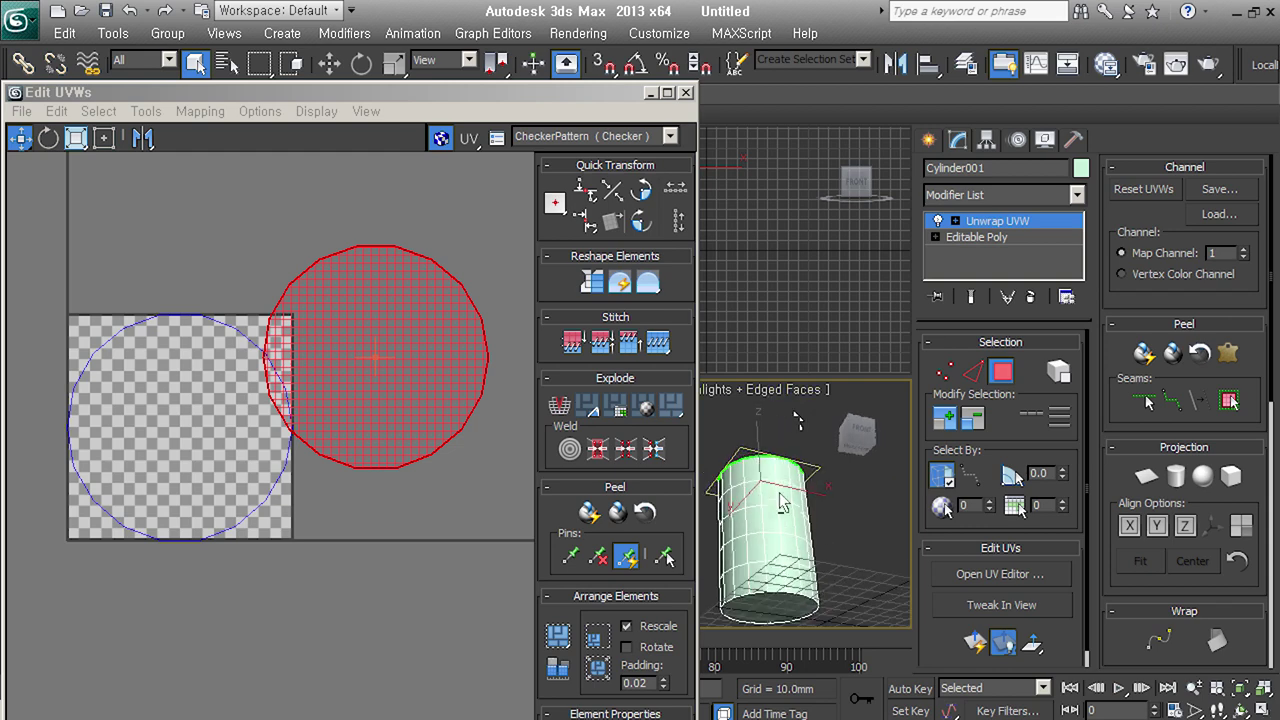
left_click(773, 608)
left_click(972, 643)
mouse_move(212, 428)
left_mouse_down()
mouse_move(205, 388)
mouse_move(459, 508)
mouse_move(416, 541)
left_mouse_up()
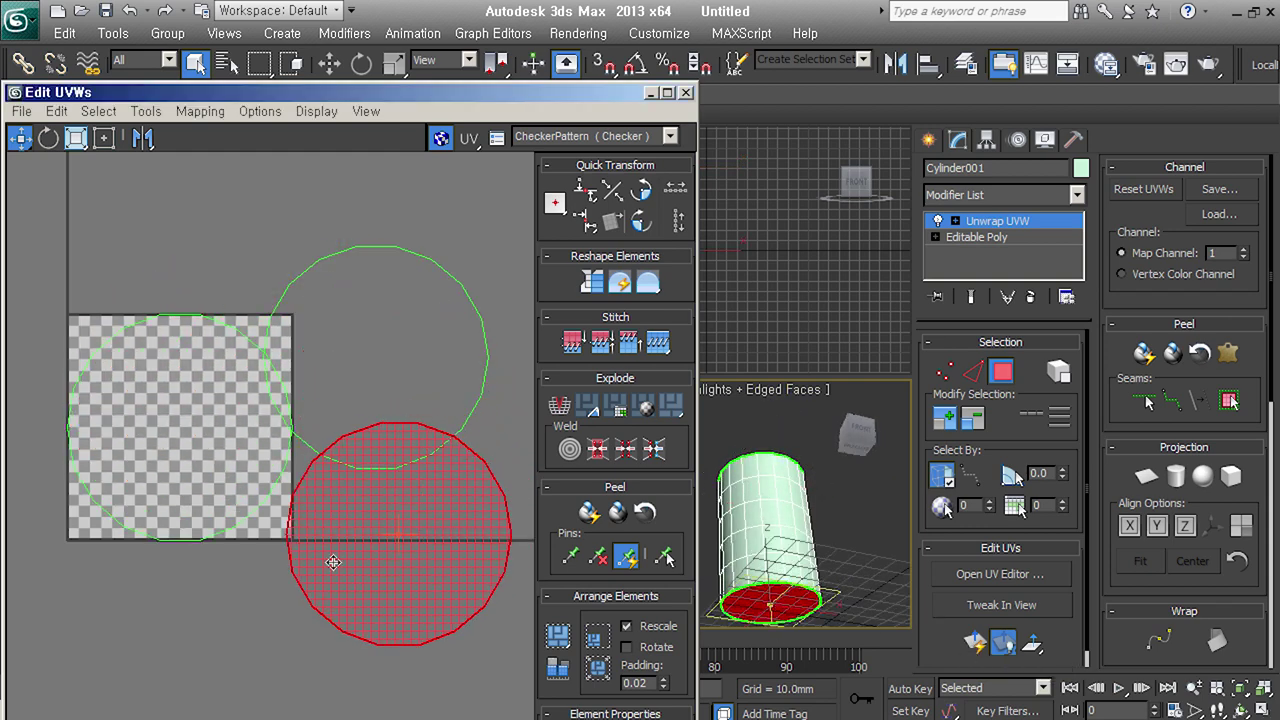
middle_click_drag(800, 520, 780, 470, "alt")
middle_click_drag(880, 260, 852, 328)
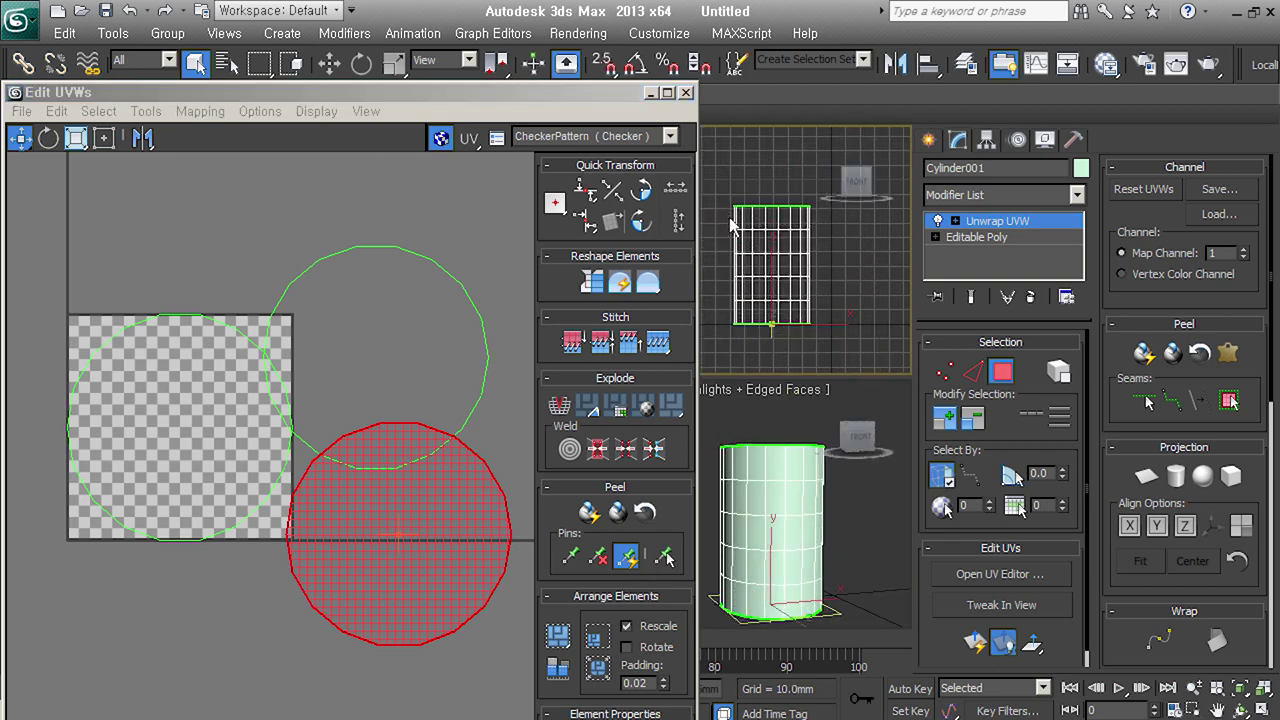
Turn off Ignore Backfacing and window-select all of the cylinder's side faces
left_click(733, 226)
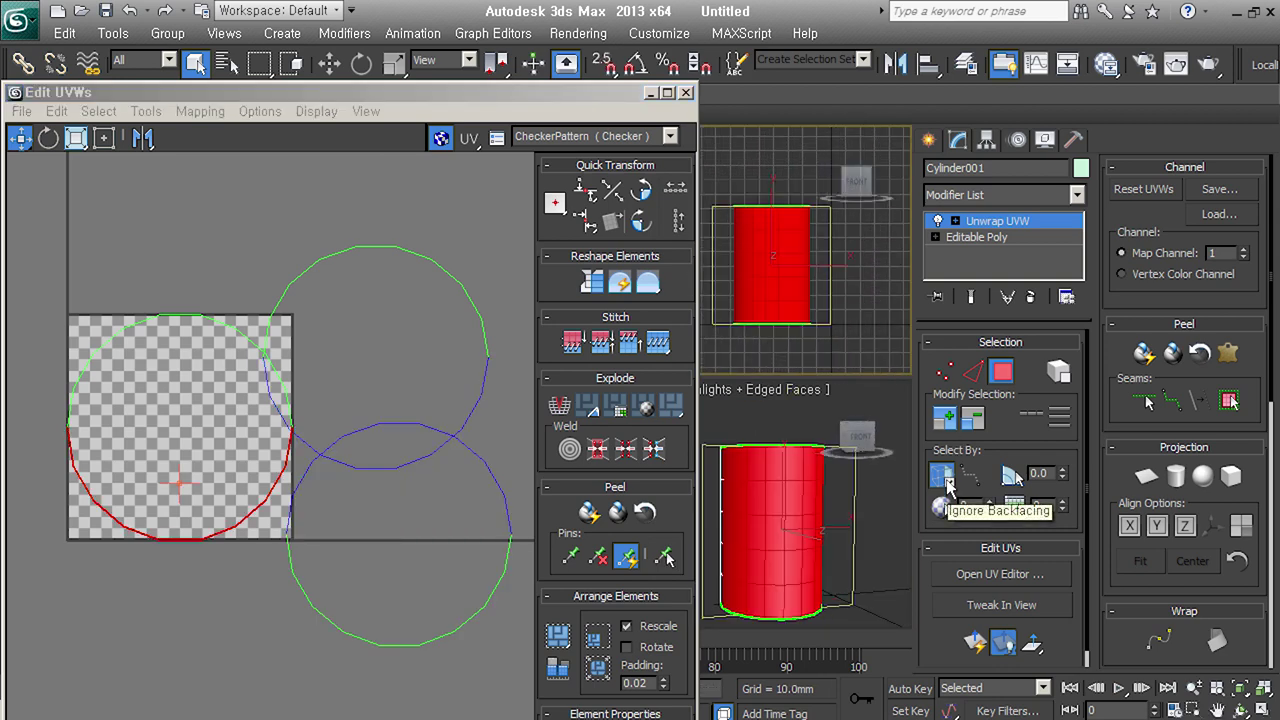
left_click(950, 483)
left_click_drag(853, 307, 713, 222)
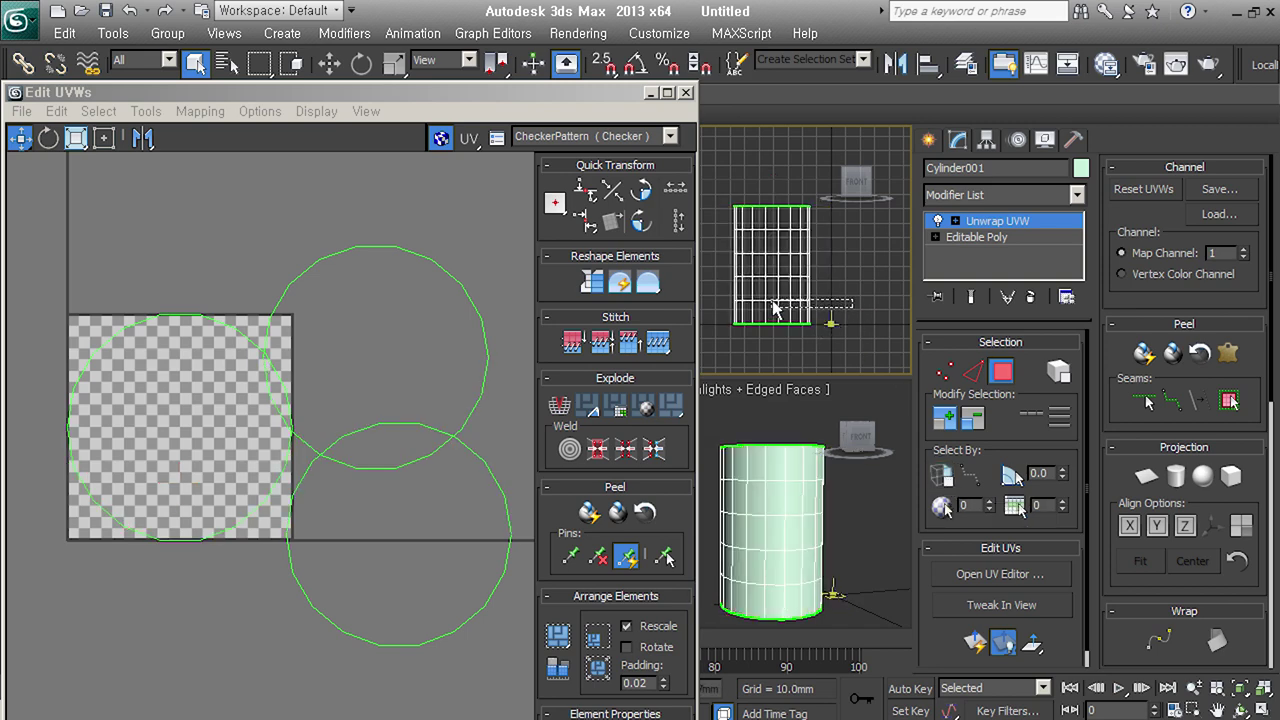
left_click_drag(714, 222, 901, 318)
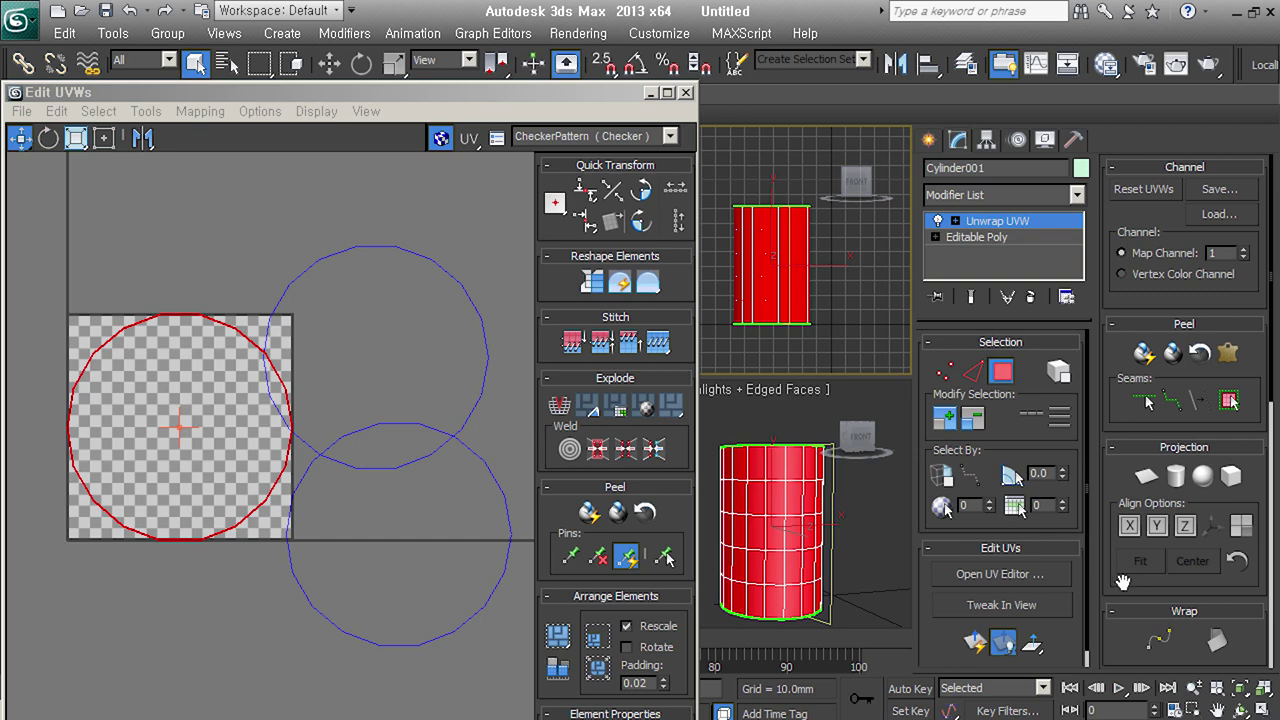
Unwrap the side faces with a Cylindrical Map and pan the UV view onto the grid
left_click(1177, 478)
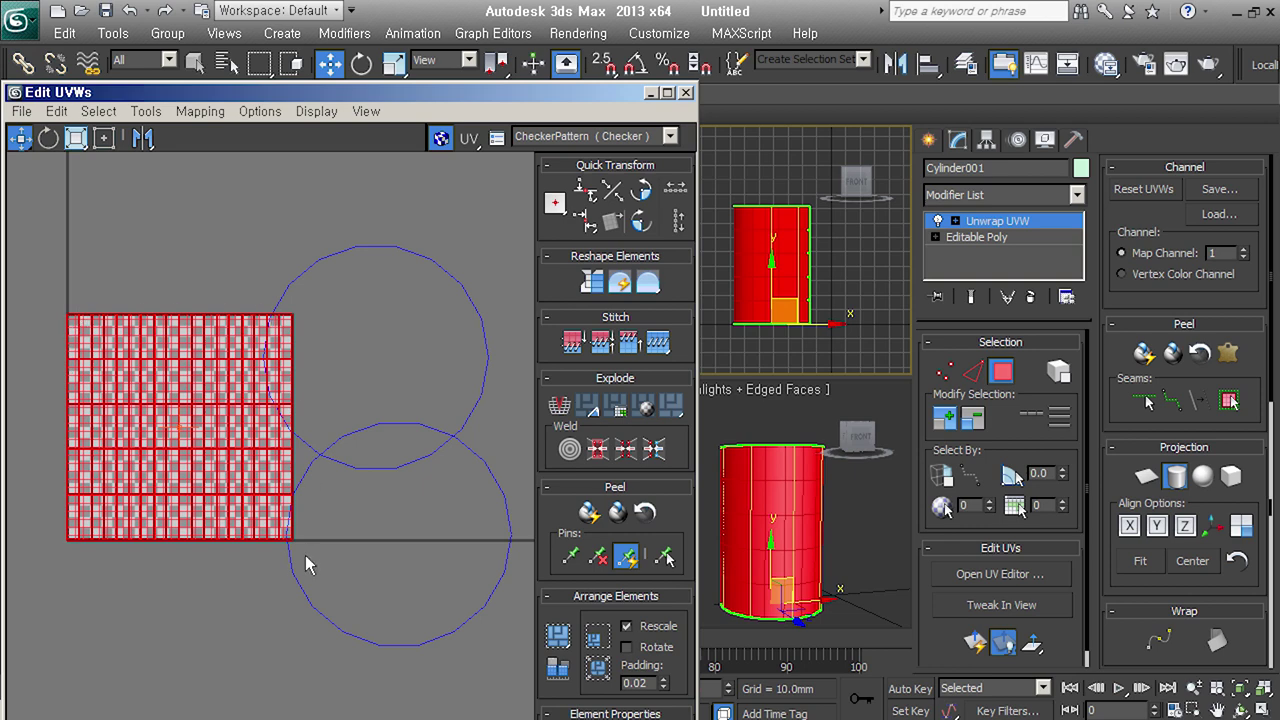
middle_click_drag(256, 502, 272, 516)
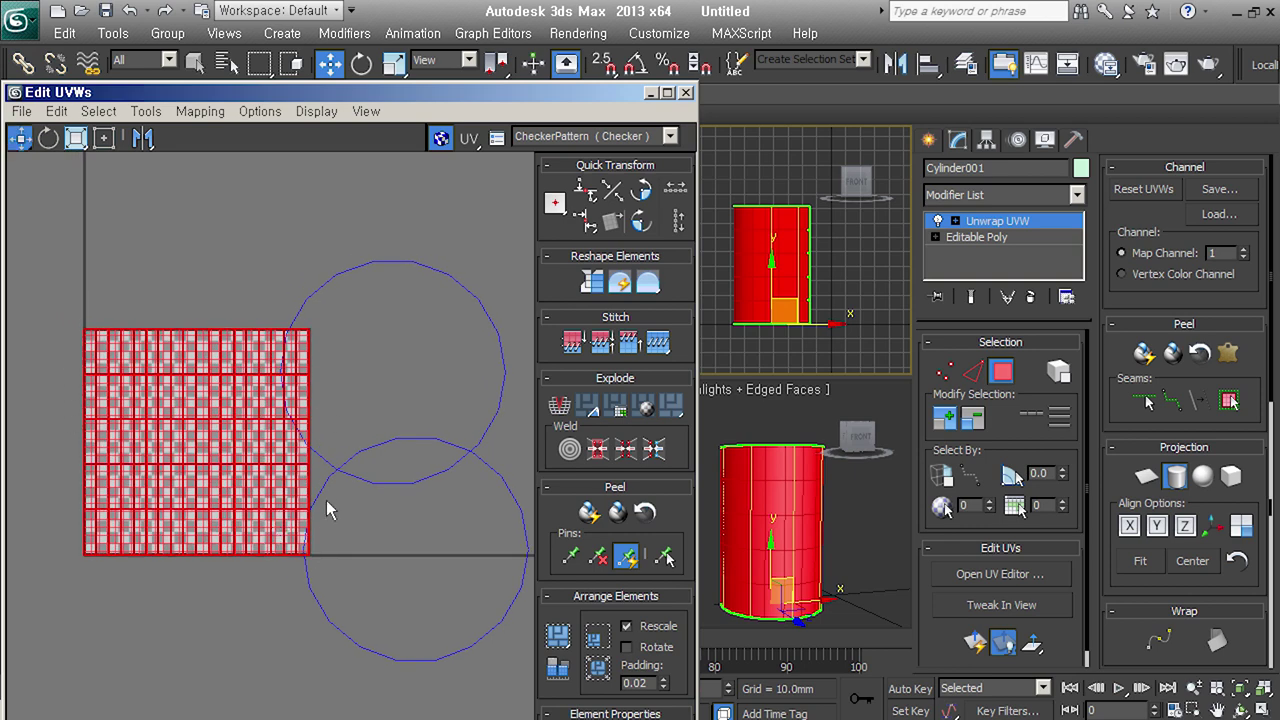
scroll(324, 542, "down", 2)
middle_click_drag(314, 537, 284, 529)
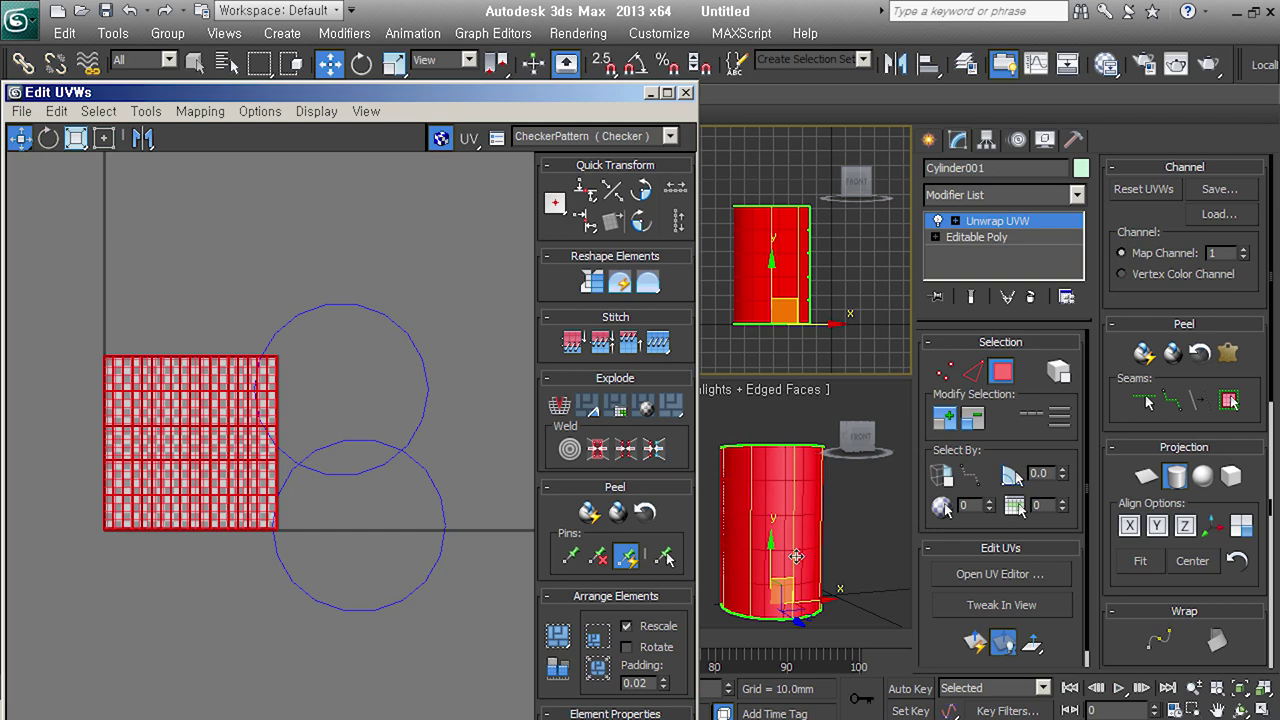
middle_click_drag(195, 510, 235, 518)
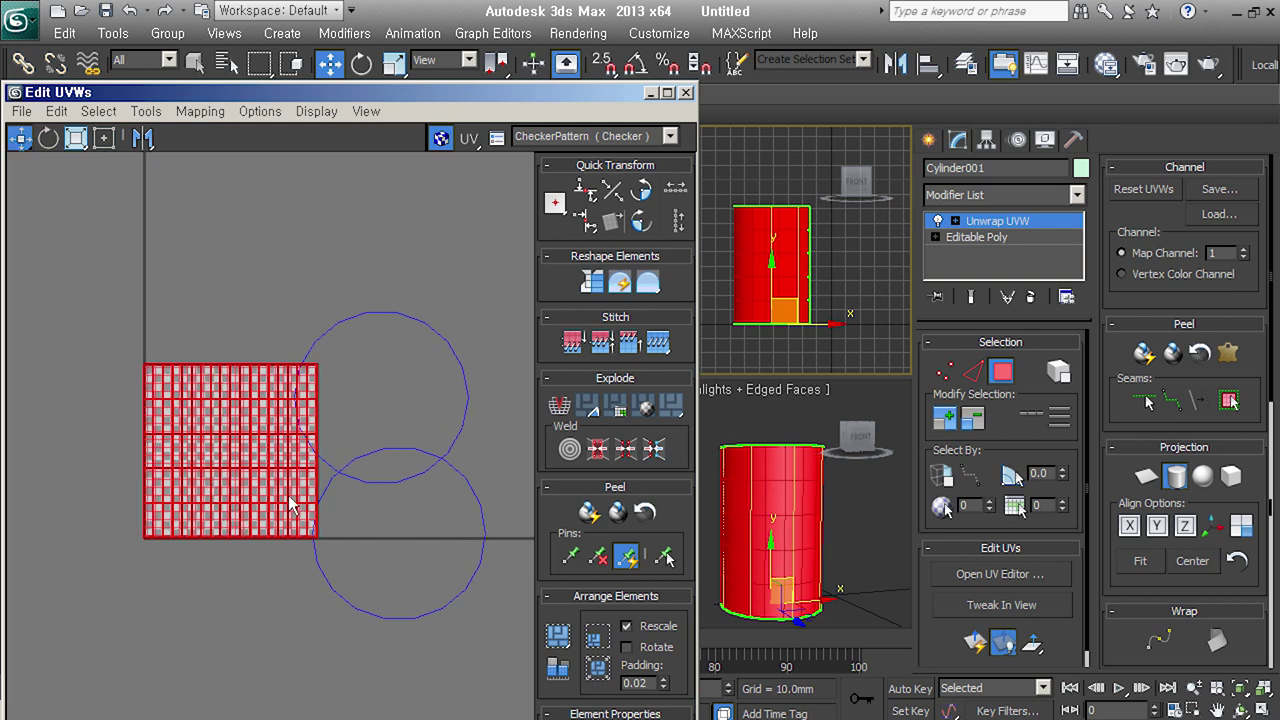
left_click(140, 111)
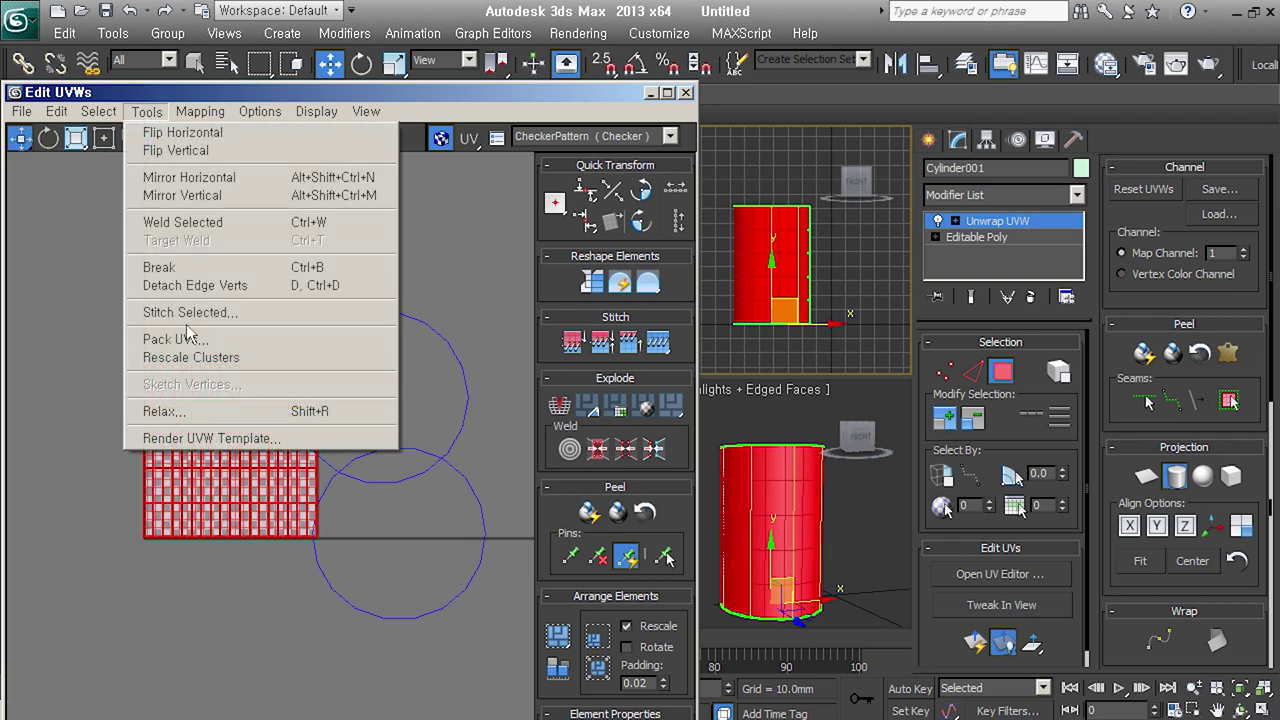
Relax the side UV grid by Face Angles at Amount 1.0, then close the Relax window
left_click(222, 419)
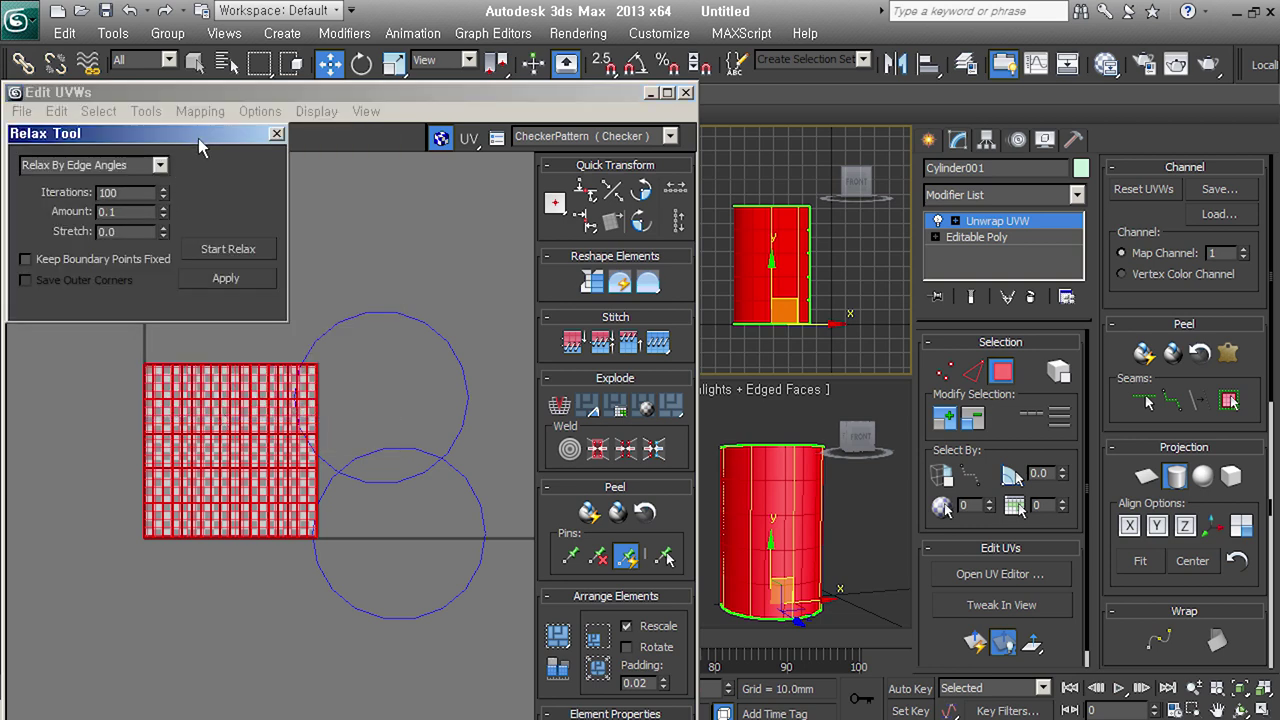
left_click_drag(100, 133, 167, 178)
left_click(227, 211)
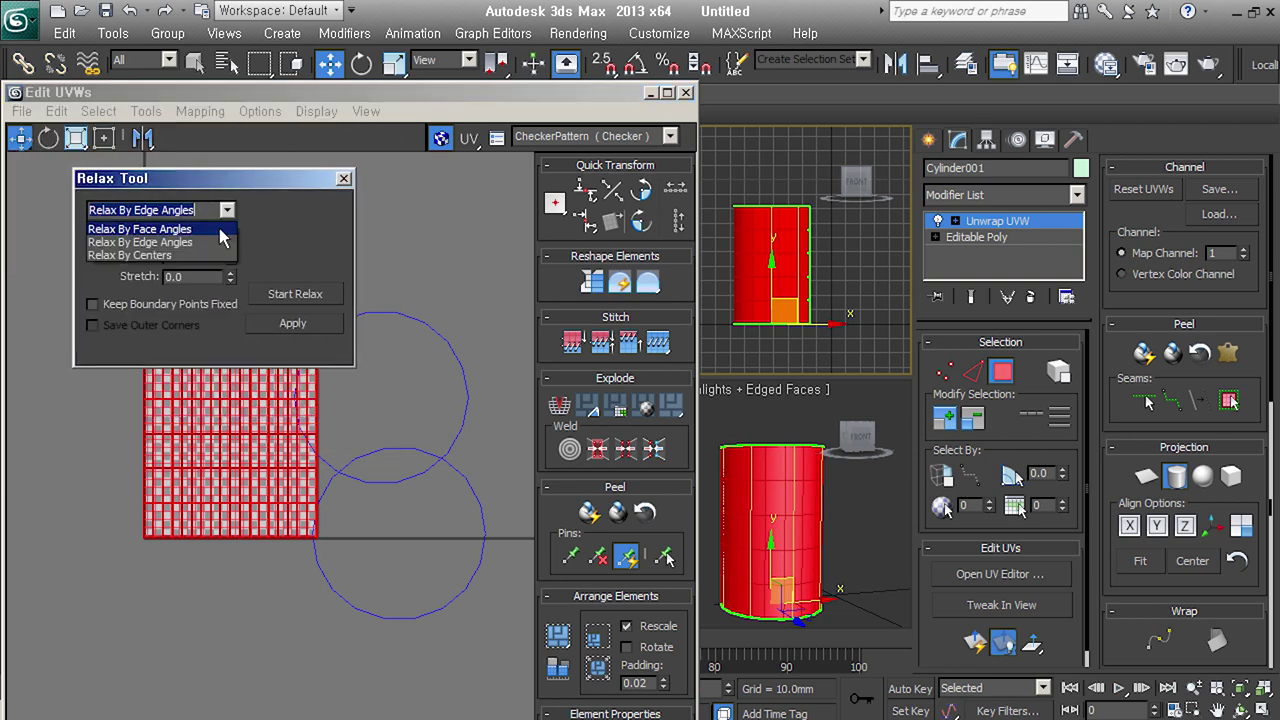
left_click(140, 229)
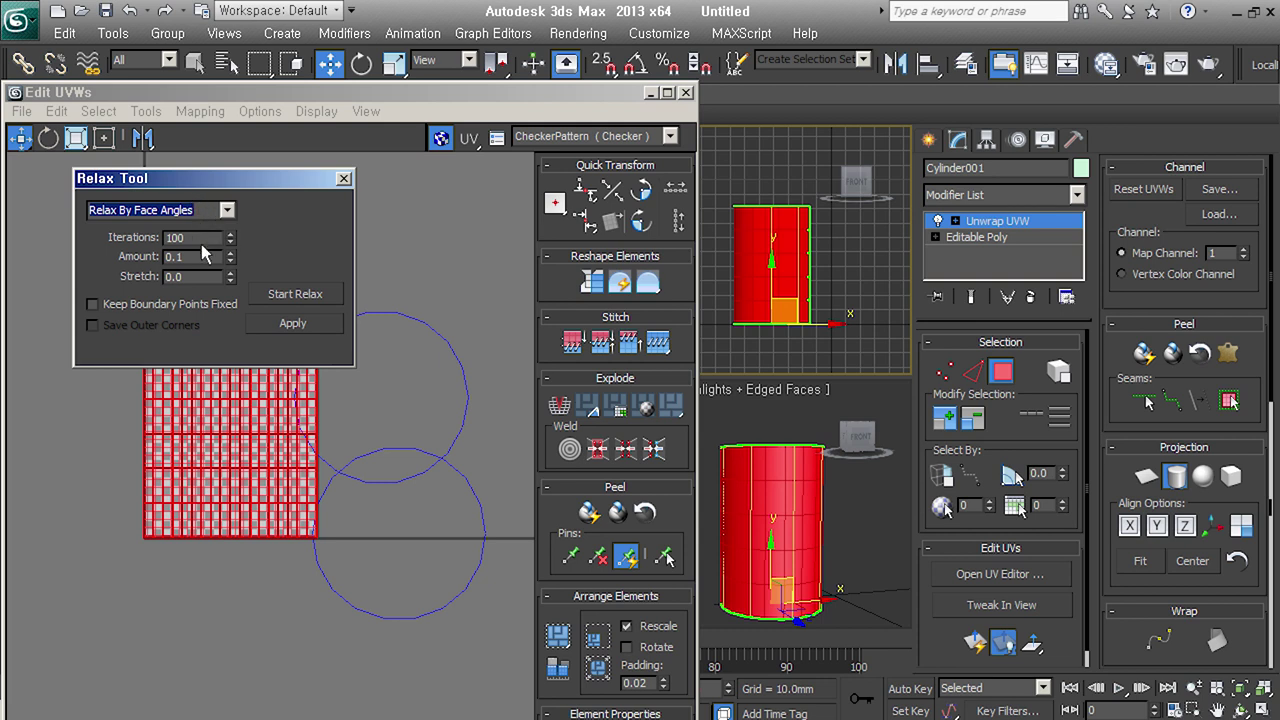
left_click_drag(230, 257, 253, 230)
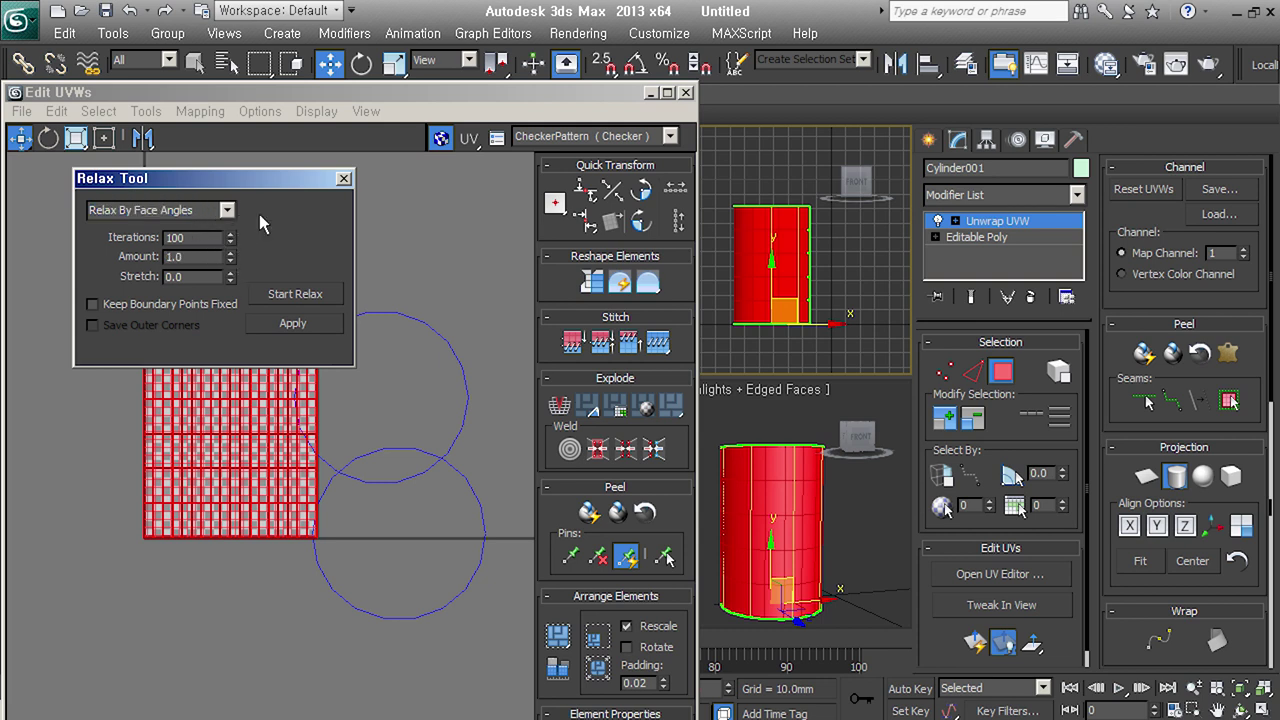
left_click_drag(287, 182, 370, 119)
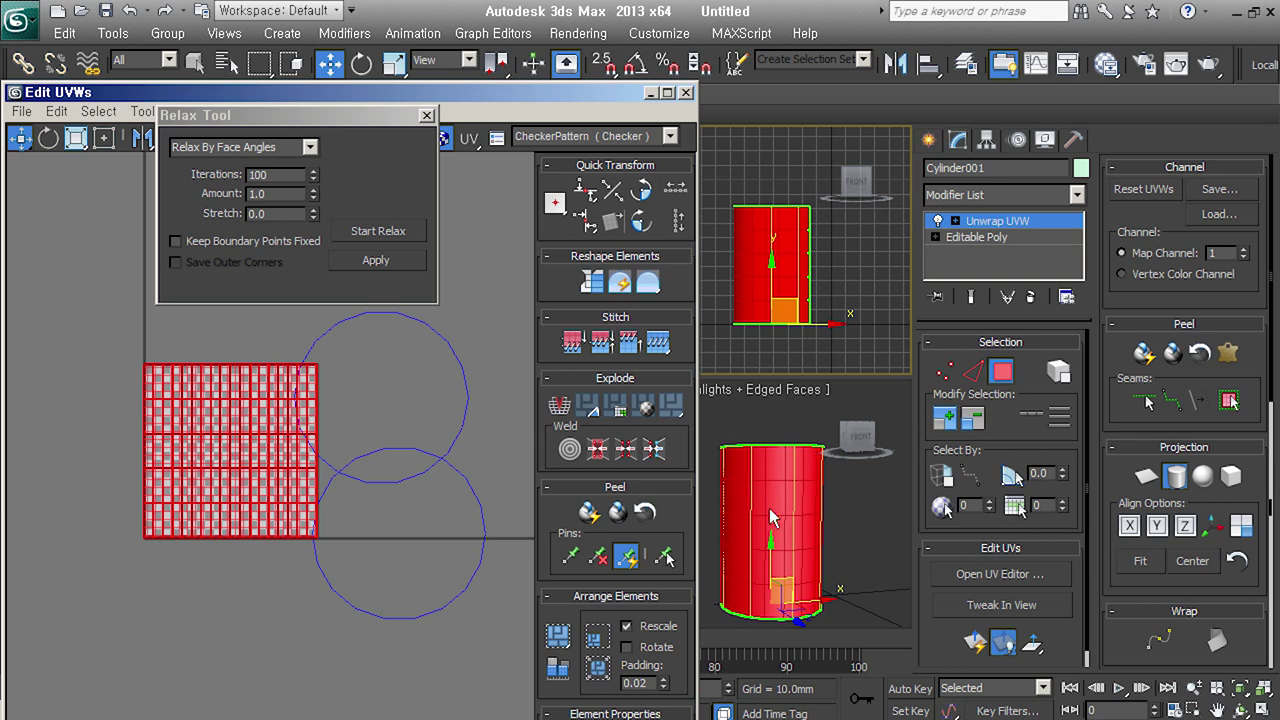
left_click(393, 232)
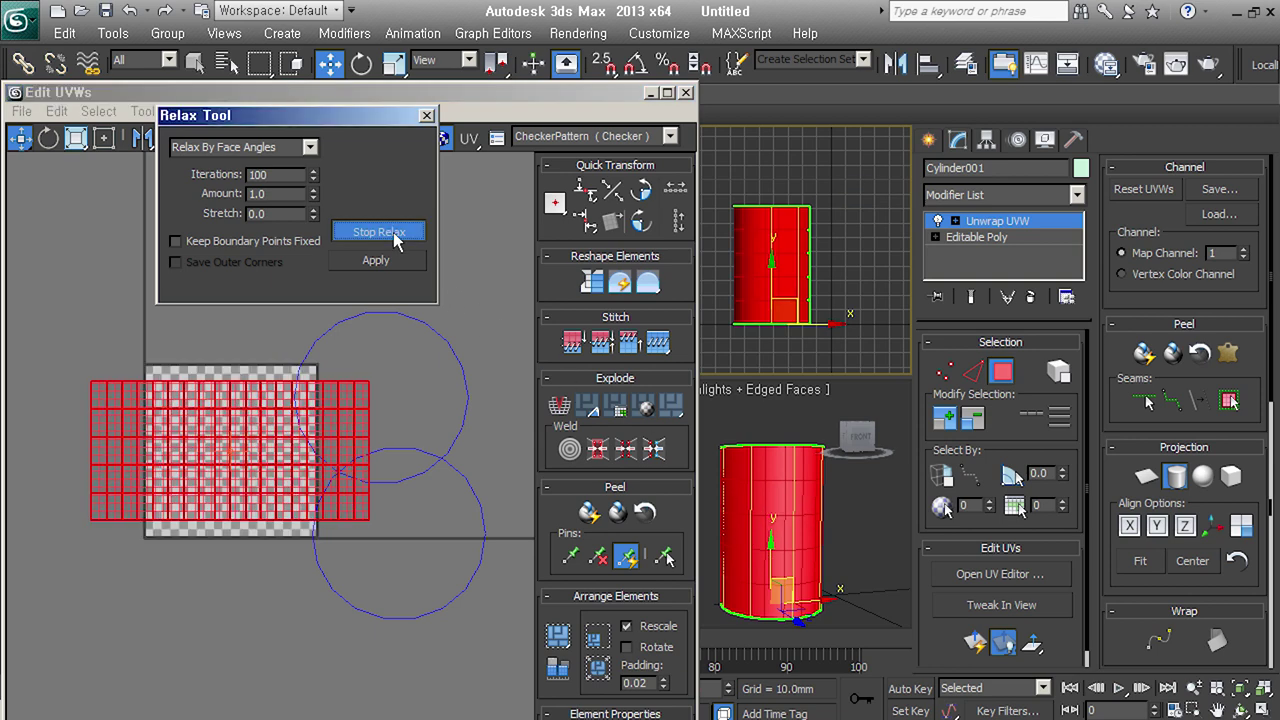
left_click(393, 232)
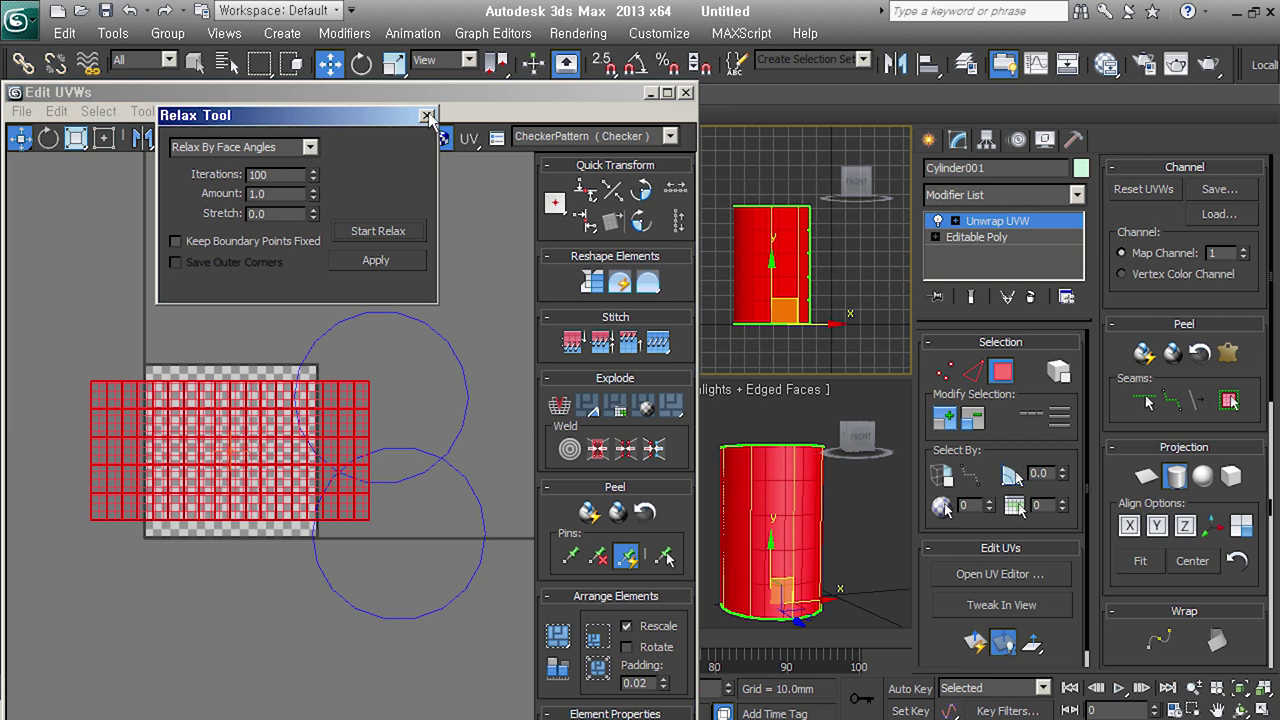
left_click(323, 466)
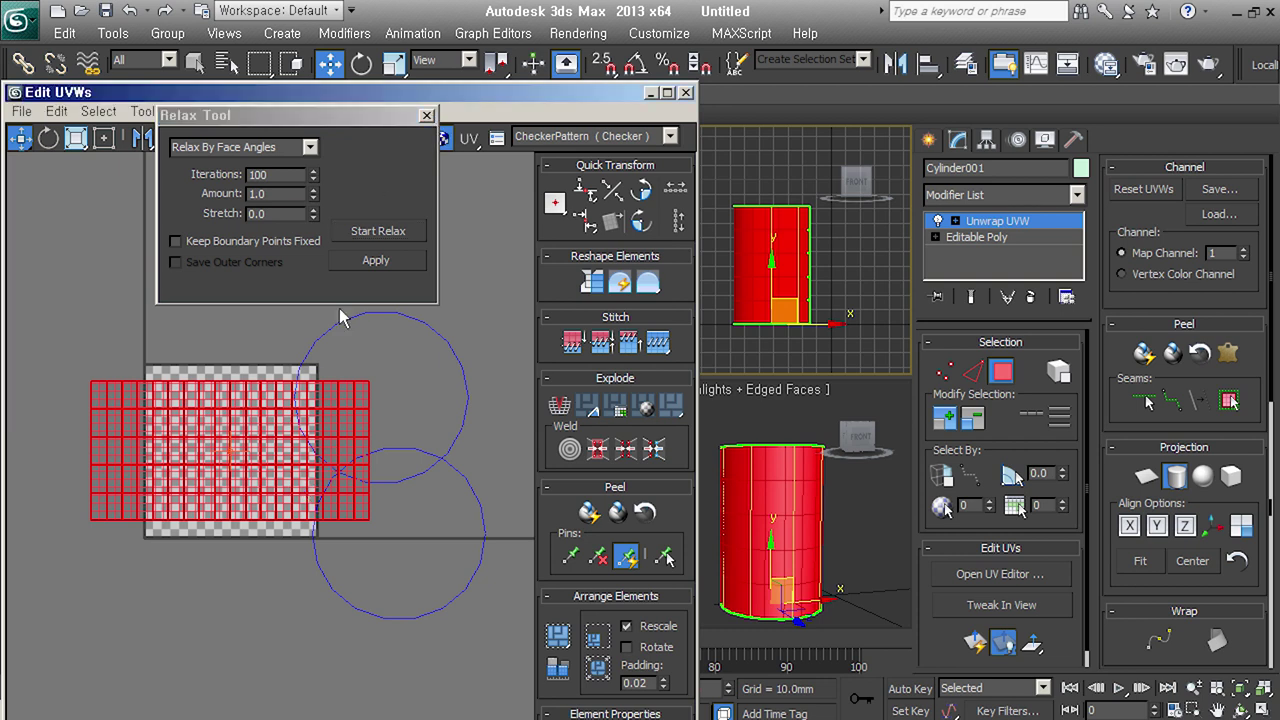
left_click(426, 115)
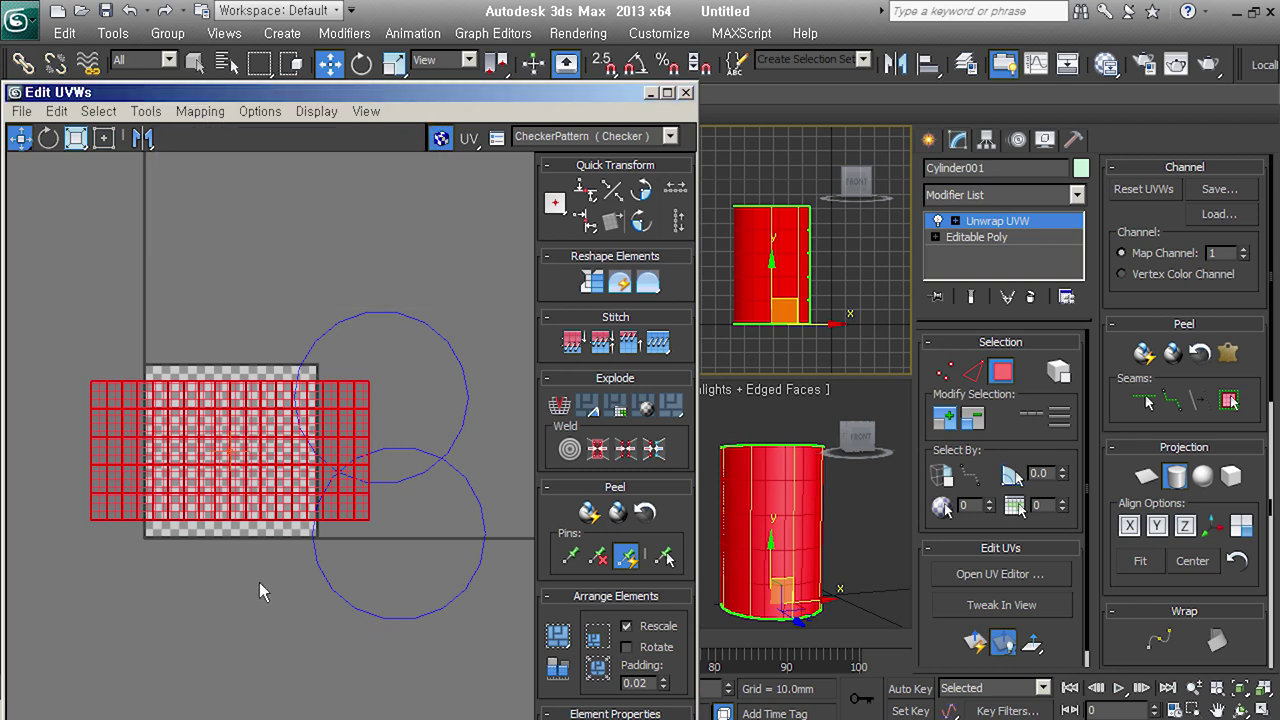
Box-select all the cylinder's UV islands and rescale them to a consistent texel density
scroll(259, 583, "down", 2)
left_click_drag(373, 95, 394, 27)
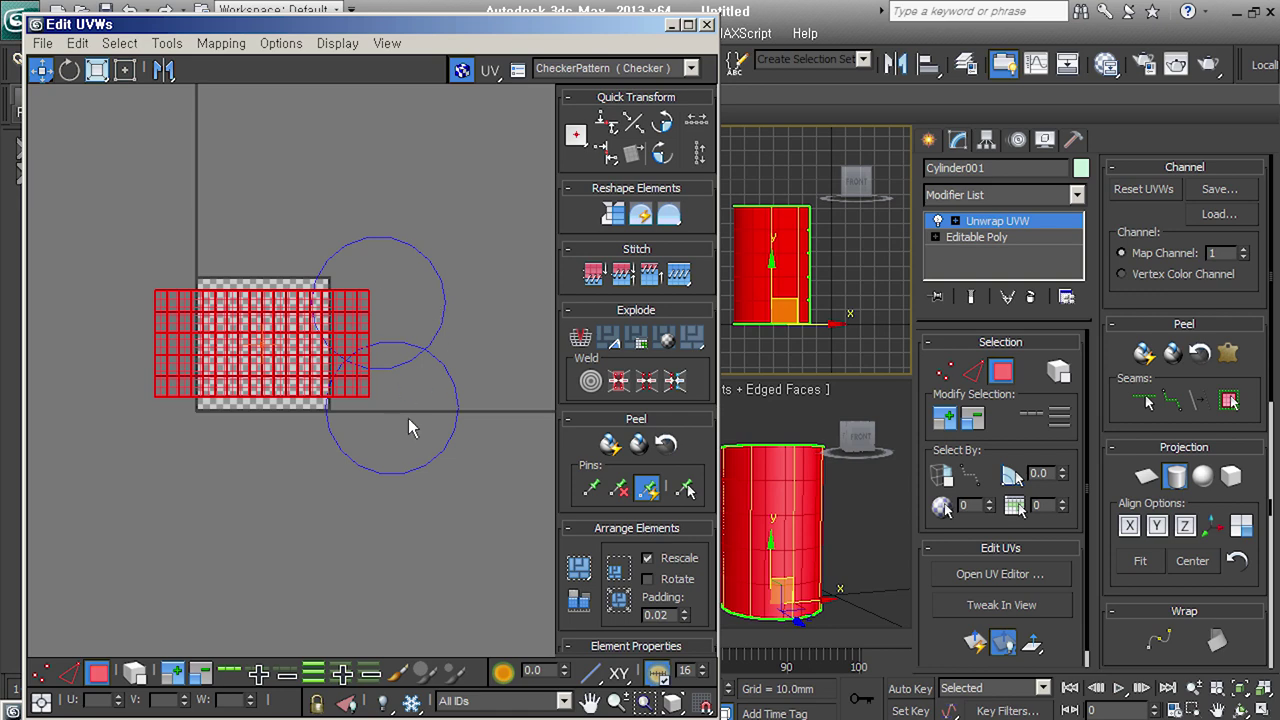
mouse_move(125, 198)
left_mouse_down()
mouse_move(132, 223)
mouse_move(495, 545)
left_mouse_up()
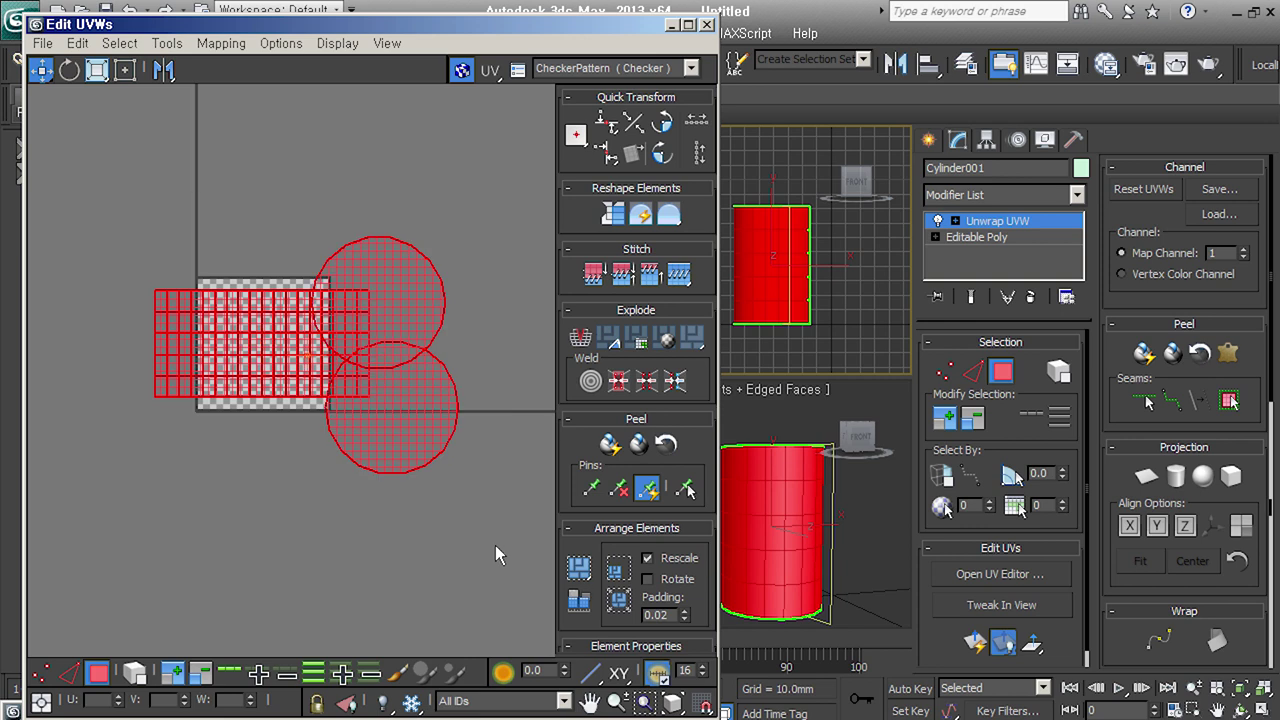
left_click(579, 600)
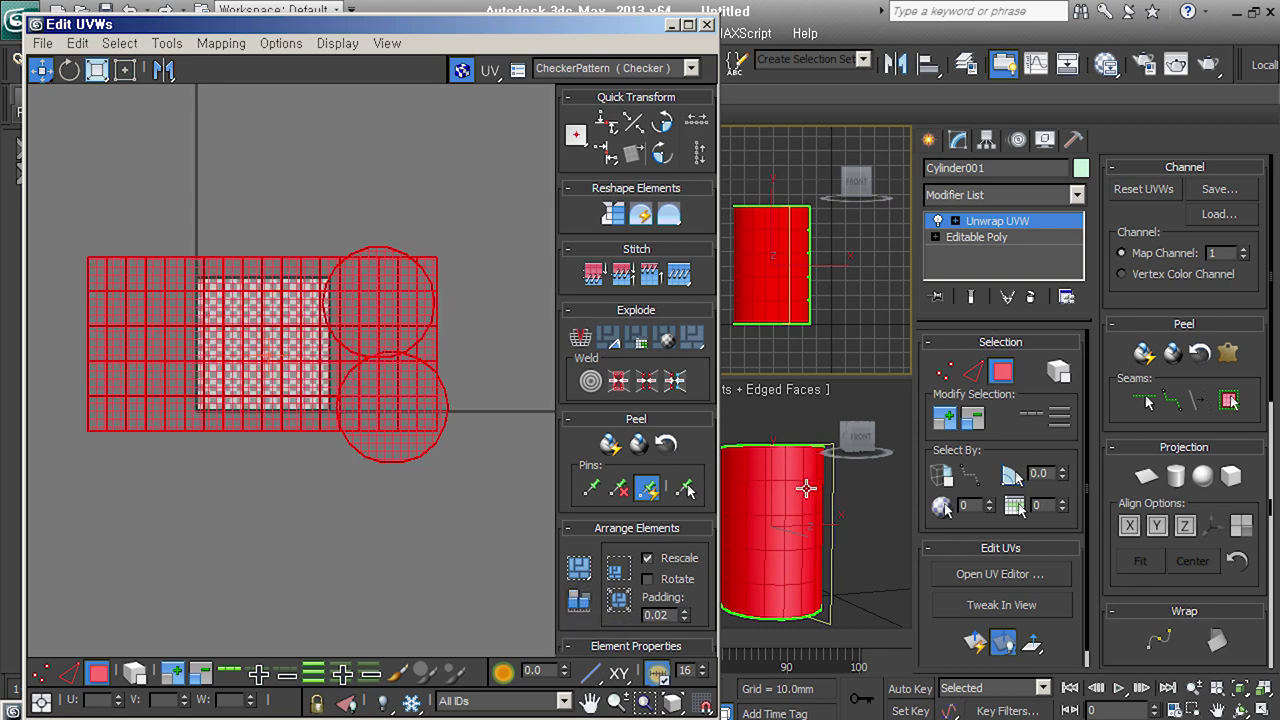
Deselect, then marquee-select every UV face of the cylinder again
middle_click_drag(809, 494, 809, 530, "alt")
left_click(403, 523)
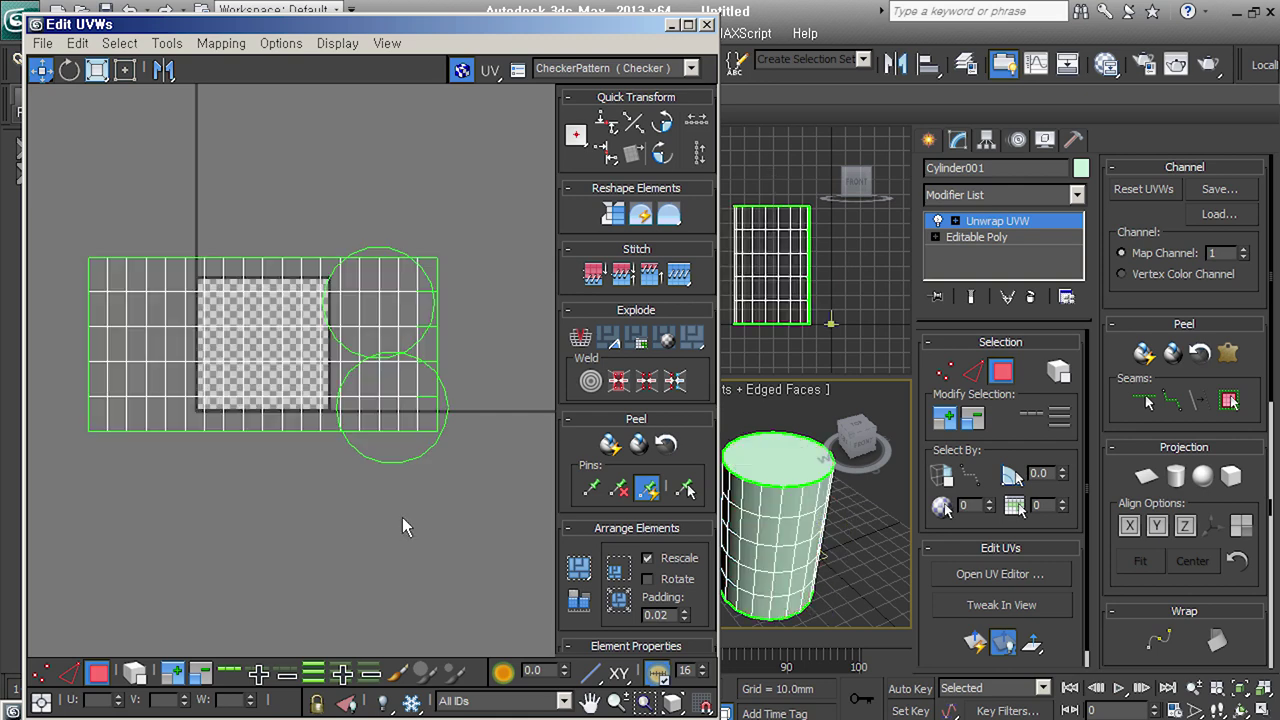
left_click_drag(489, 508, 43, 193)
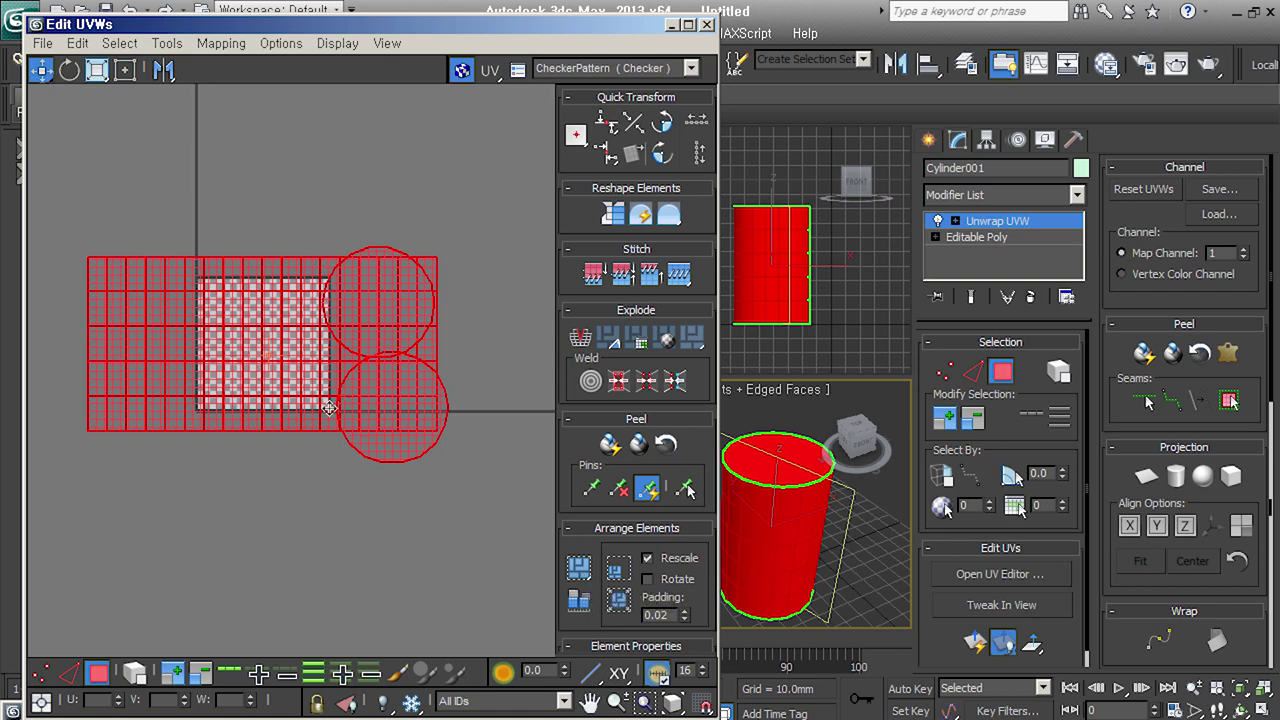
Pack the cylinder's UV pieces into the checker square
left_click(578, 567)
scroll(283, 404, "up", 2)
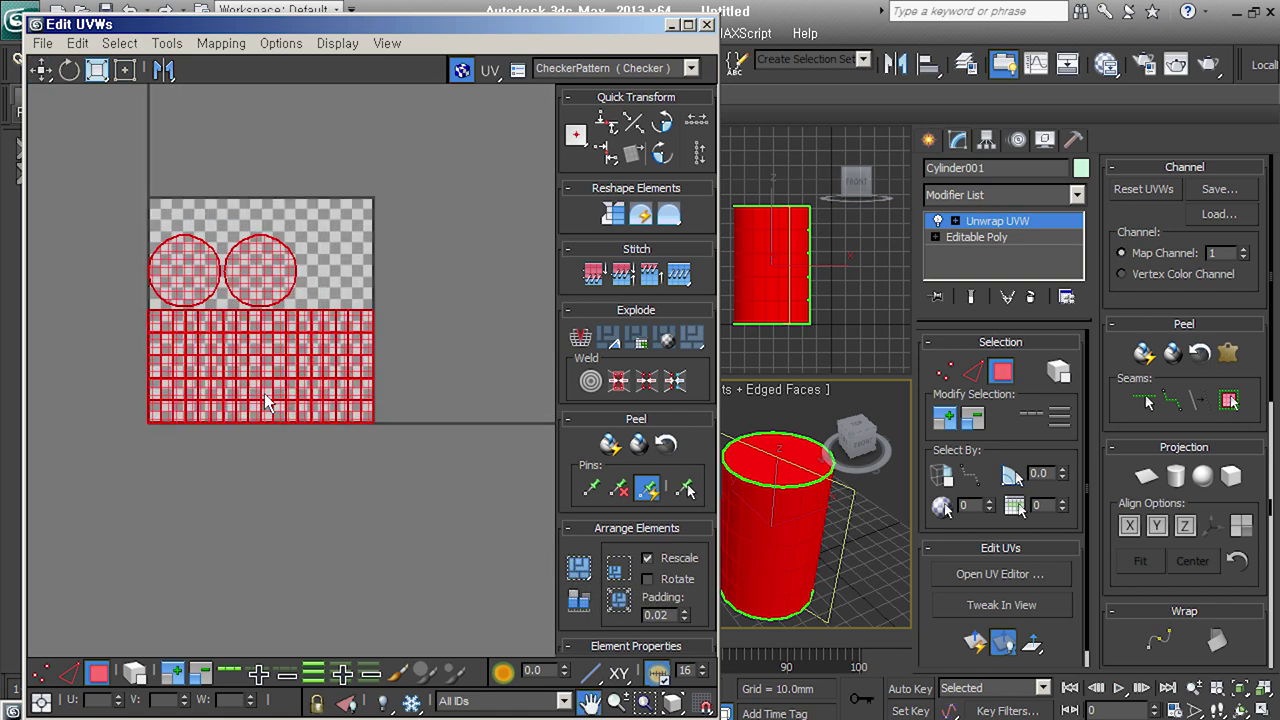
scroll(283, 404, "up", 2)
scroll(283, 404, "up", 2)
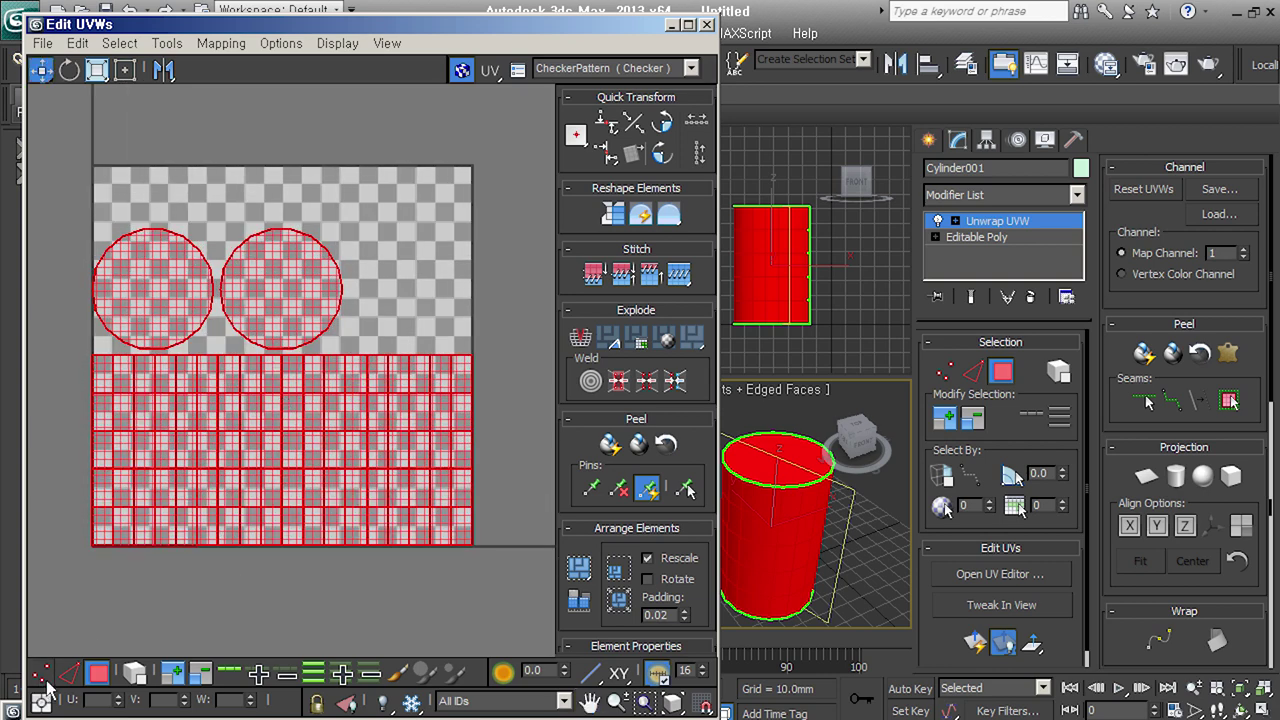
In Edge mode, stitch both cap circles onto the side strip's seam edges
left_click(68, 672)
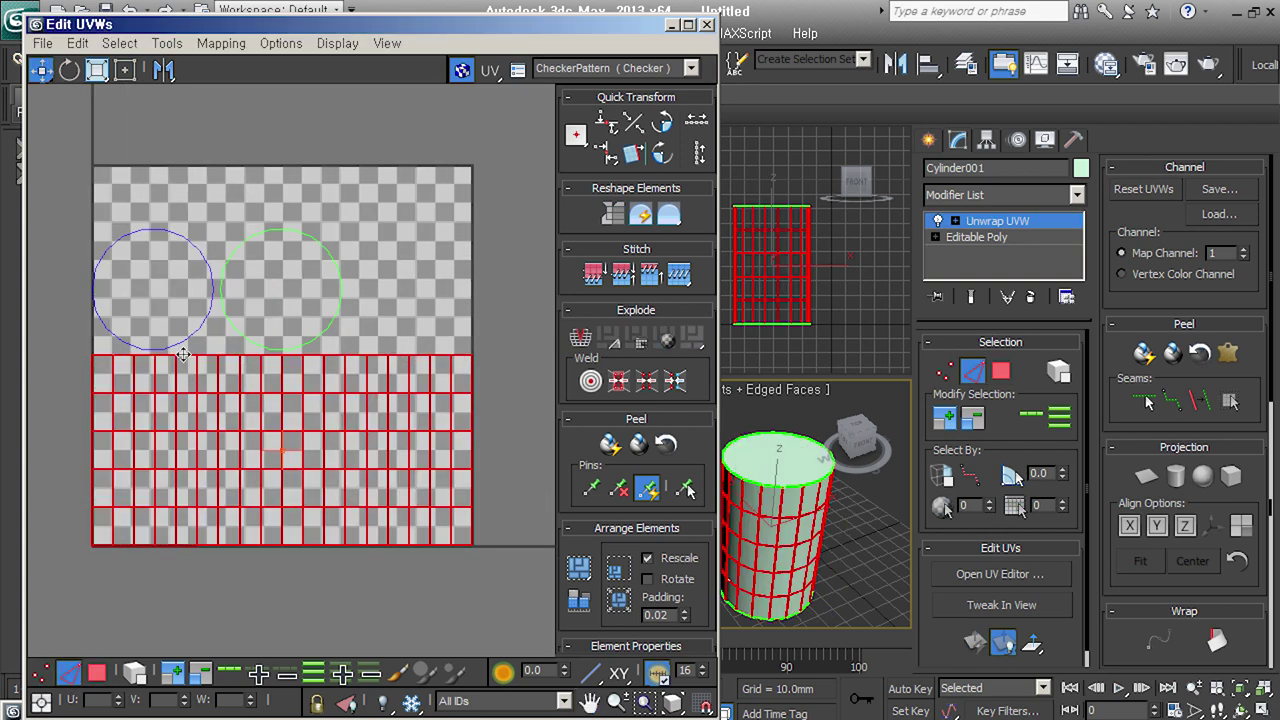
left_click(82, 590)
left_click(186, 356)
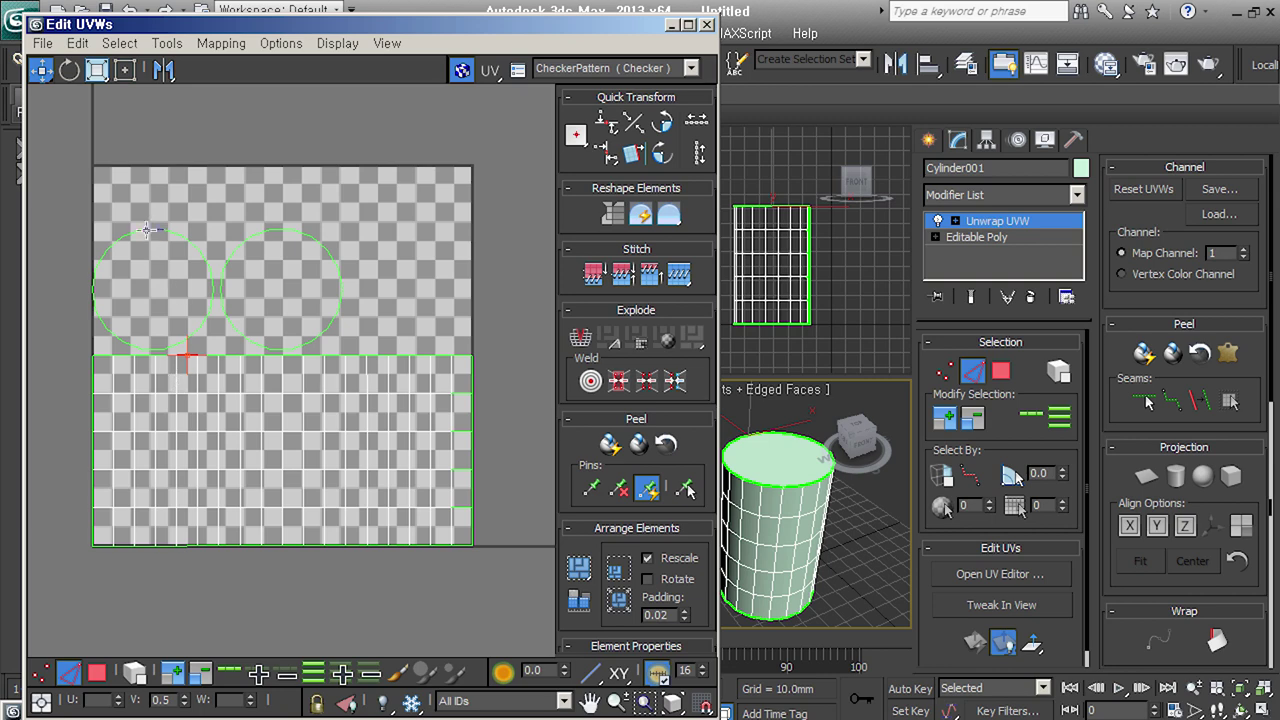
right_click(192, 366)
left_click(156, 443)
right_click(190, 550)
left_click(156, 626)
Select all UV pieces, pack them to fill the checker square, and minimize the UV editor
scroll(255, 225, "down", 2)
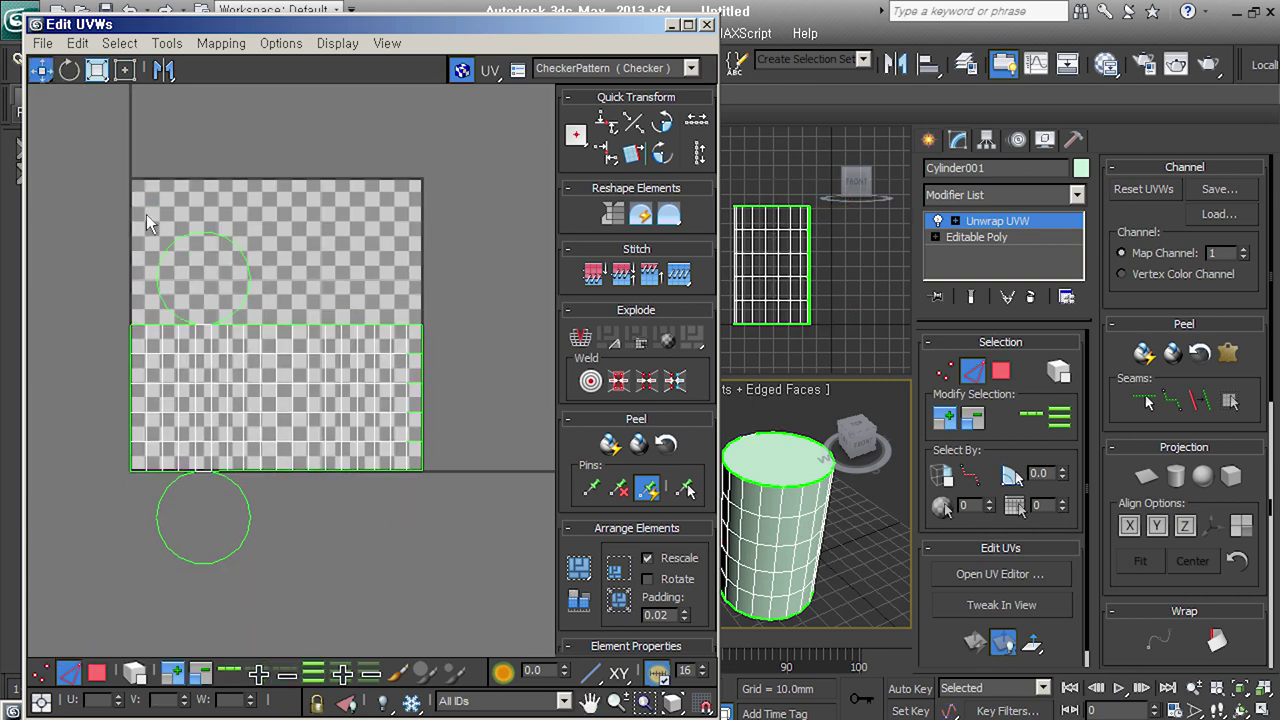
left_click_drag(492, 627, 490, 625)
left_click(579, 567)
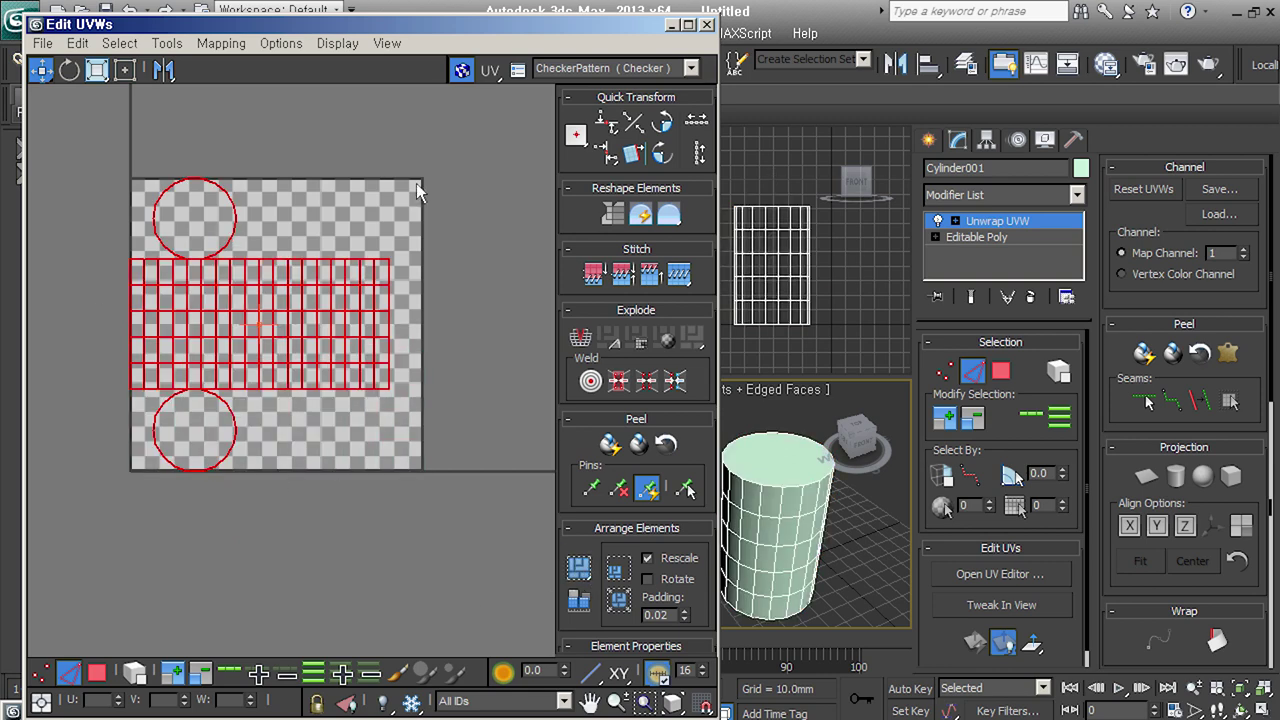
left_click(671, 25)
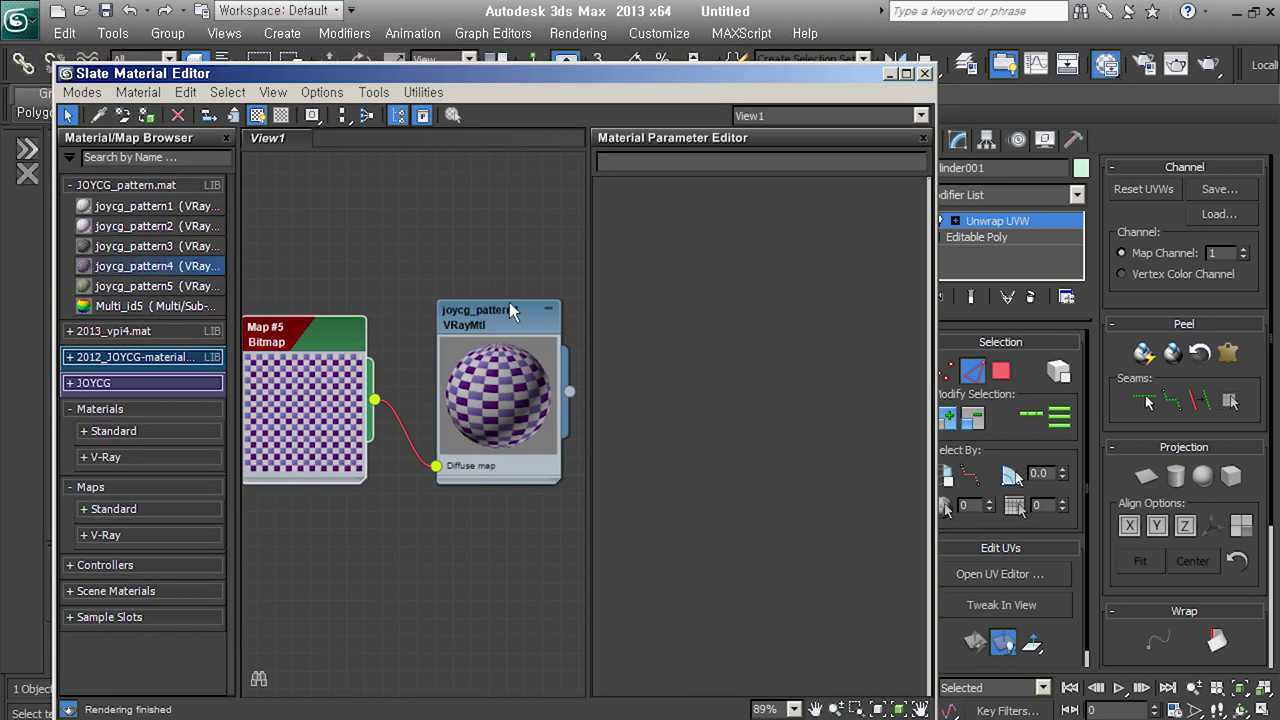
Scale the cylinder's UV shells up in the UV editor for a denser checker, then close it
left_click(889, 73)
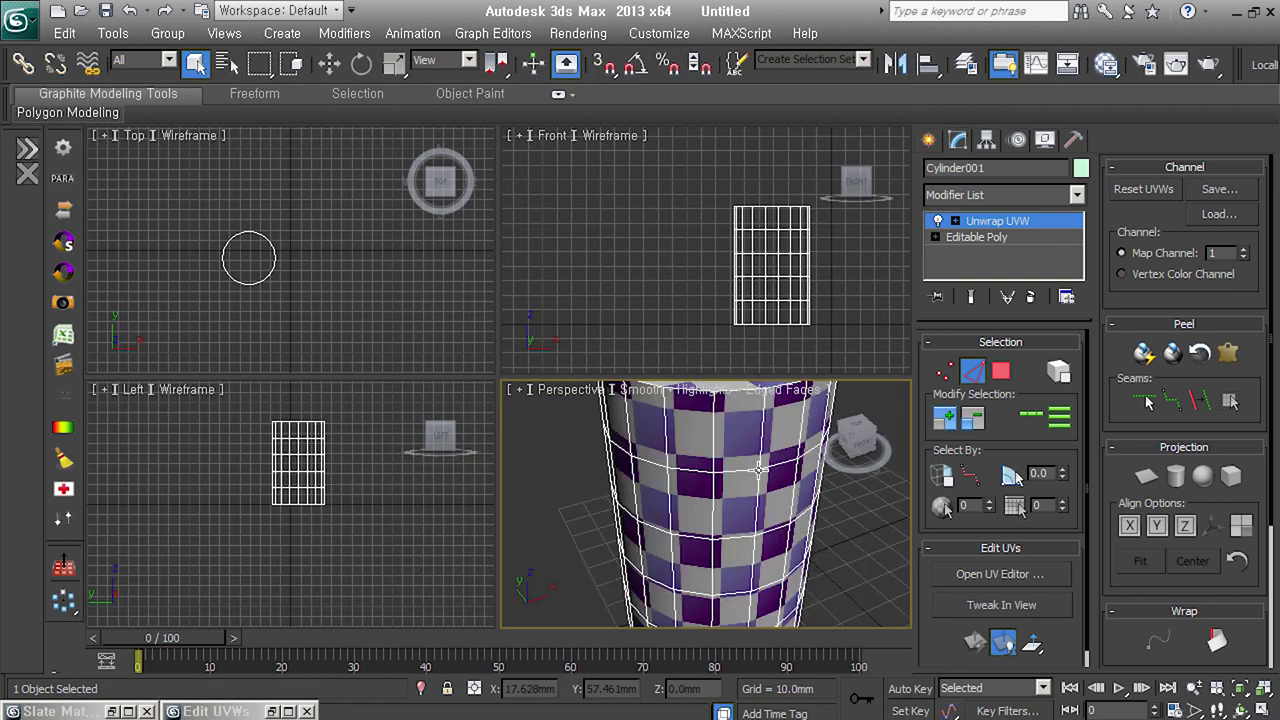
scroll(797, 478, "down", 3)
left_click(1000, 574)
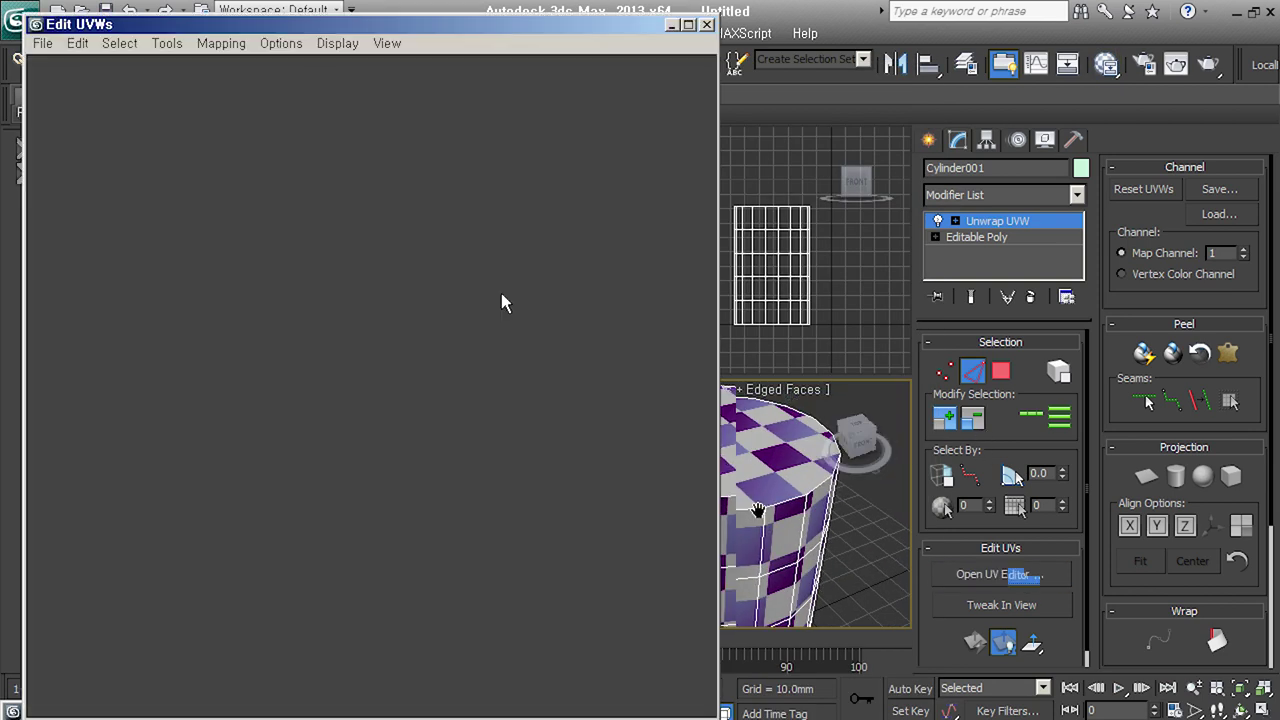
left_click_drag(716, 16, 532, 48)
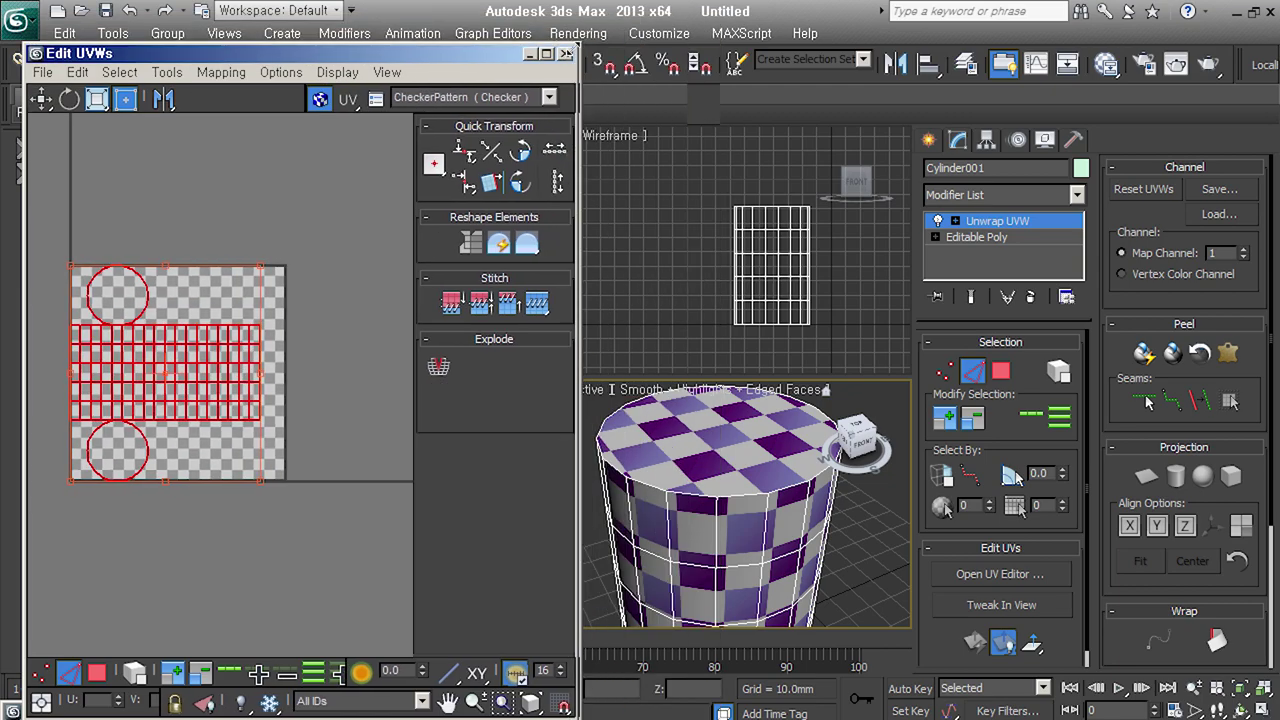
left_click_drag(237, 267, 496, 111)
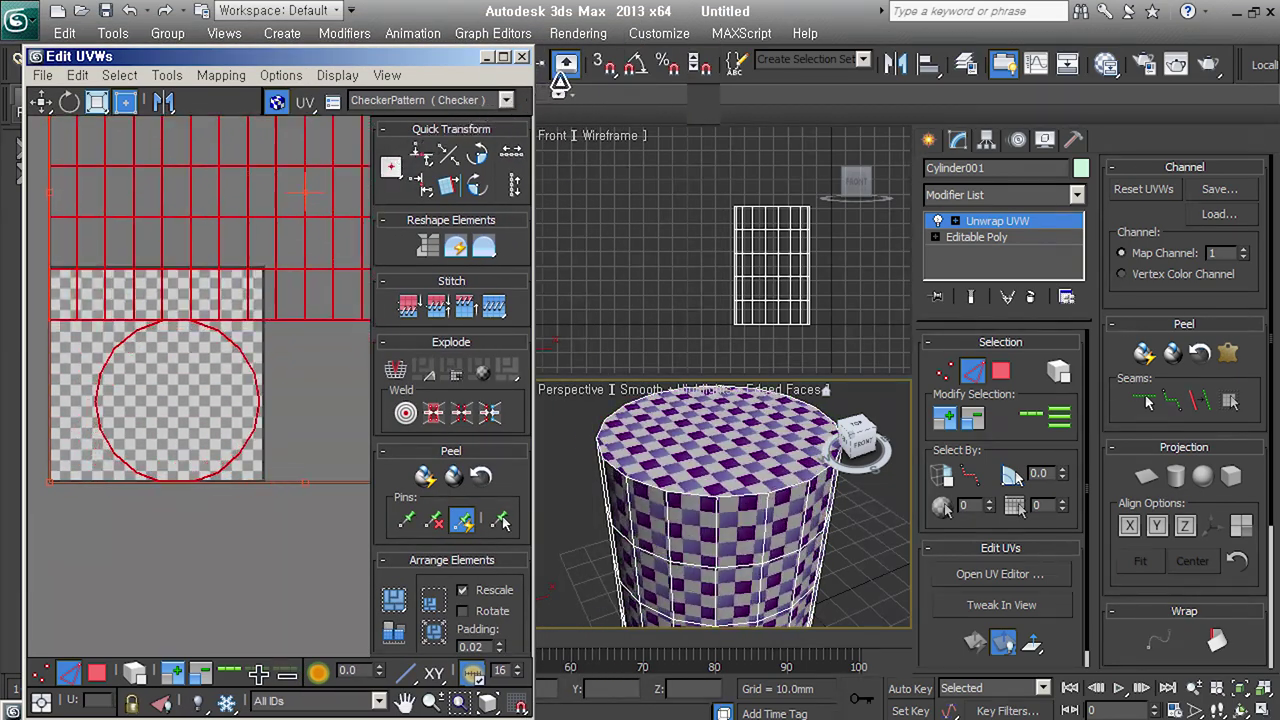
left_click_drag(496, 111, 733, 10)
mouse_move(740, 530)
middle_mouse_down("alt")
mouse_move(762, 512)
mouse_move(812, 510)
middle_mouse_up("alt")
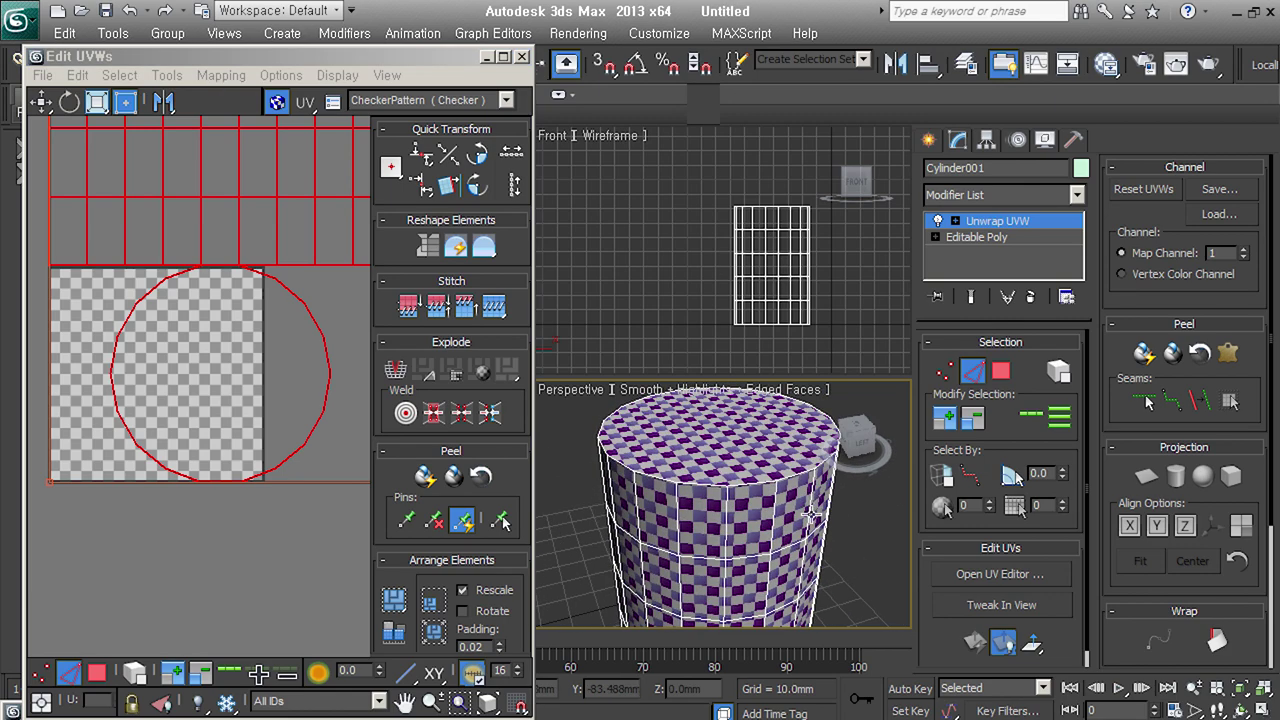
scroll(157, 508, "down", 3)
key("z")
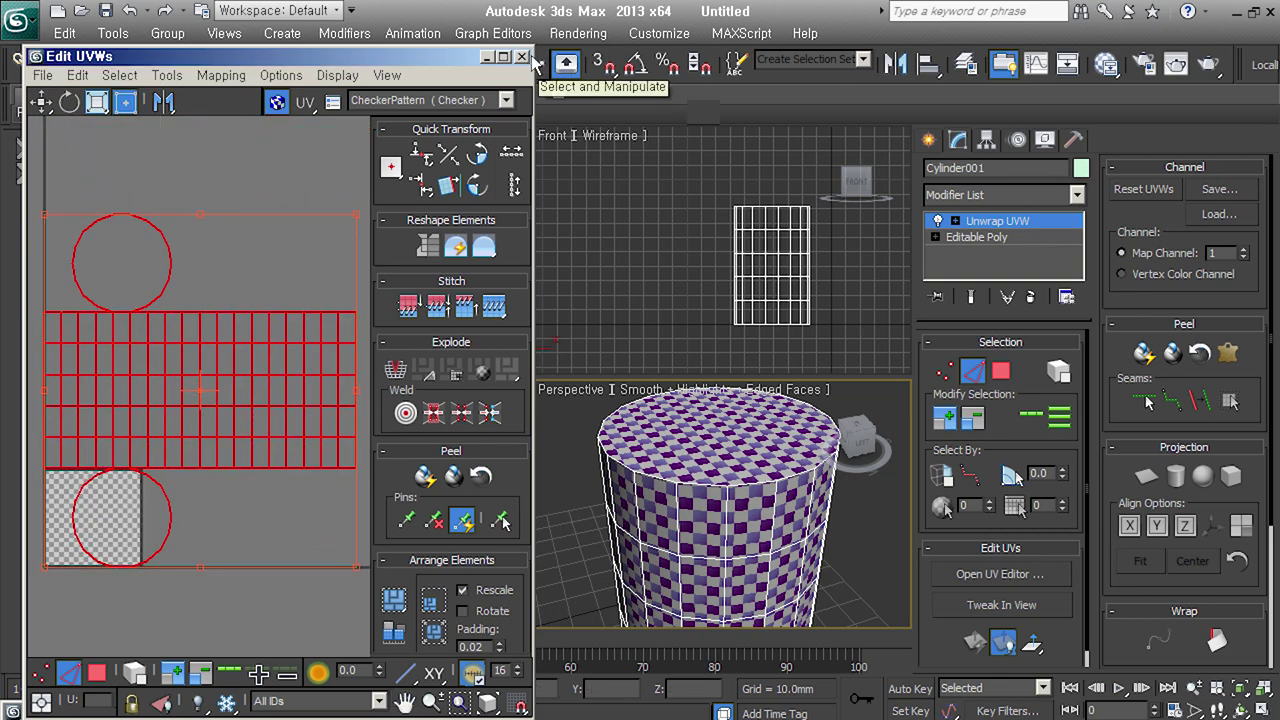
left_click(523, 57)
scroll(698, 560, "down", 3)
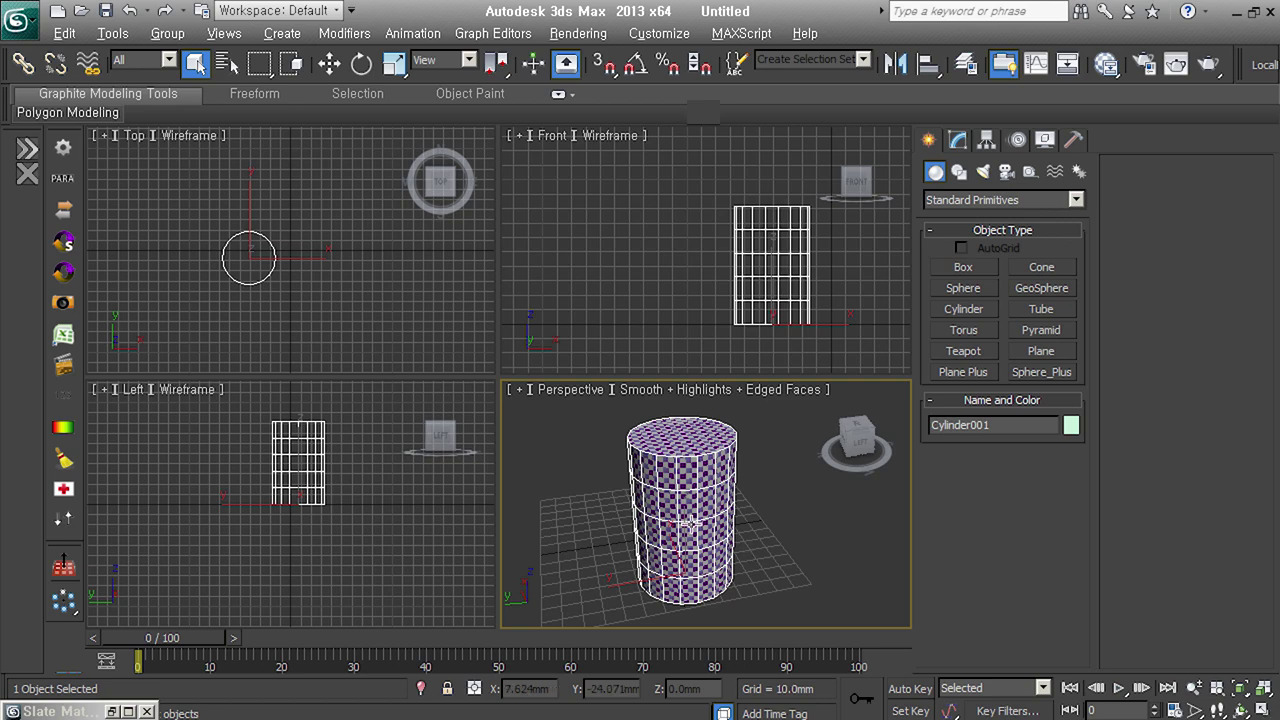
Inspect the checkered cylinder from a few angles, then delete it
middle_click_drag(745, 542, 690, 524, "alt")
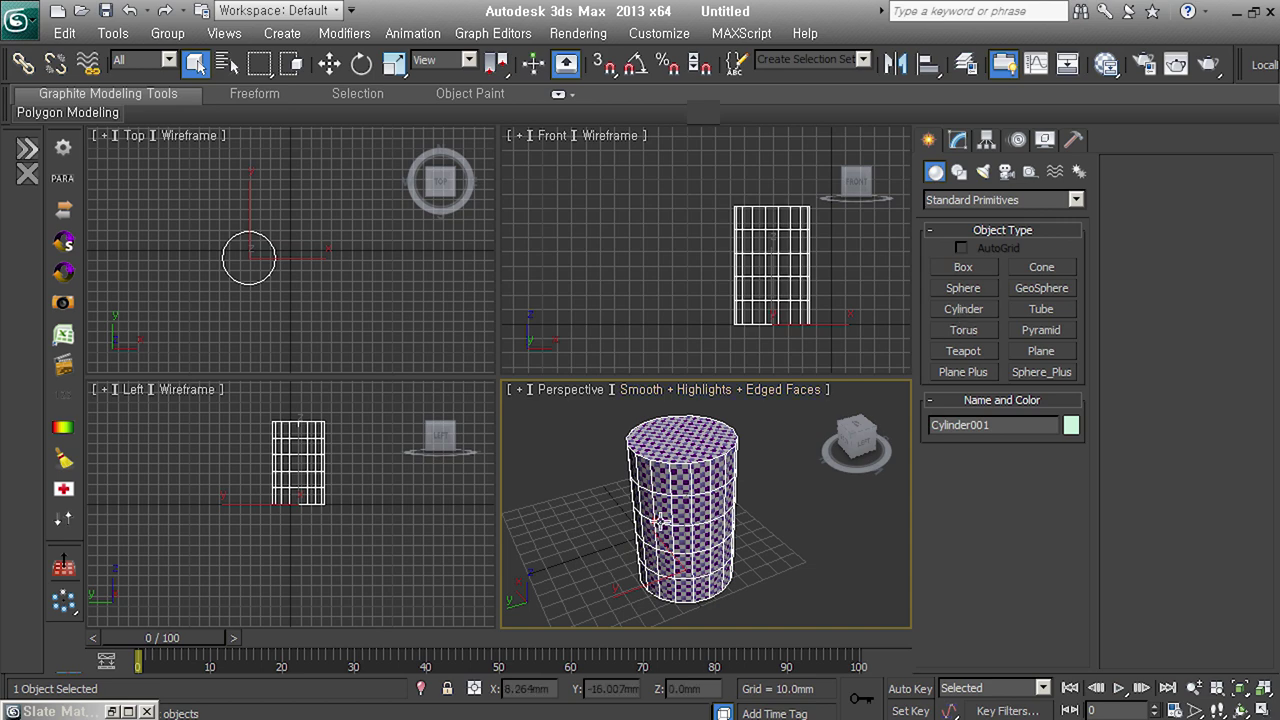
middle_click_drag(660, 522, 672, 532)
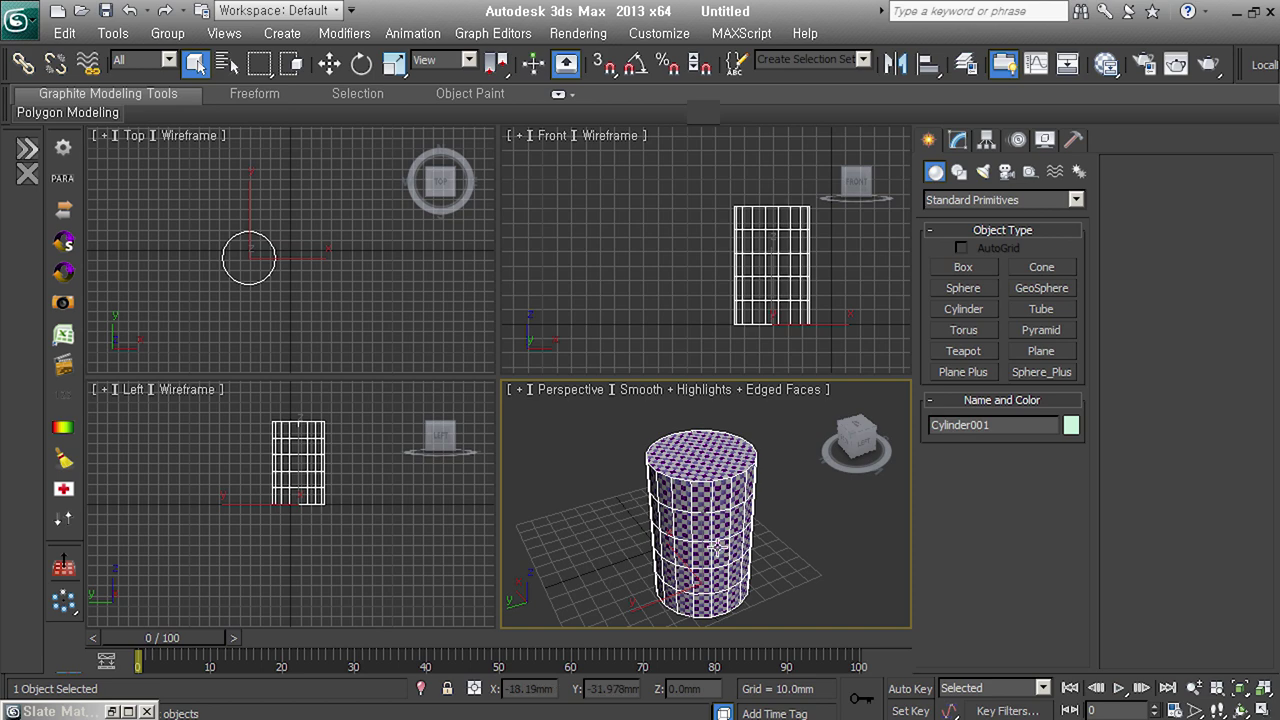
middle_click_drag(716, 547, 677, 540, "alt")
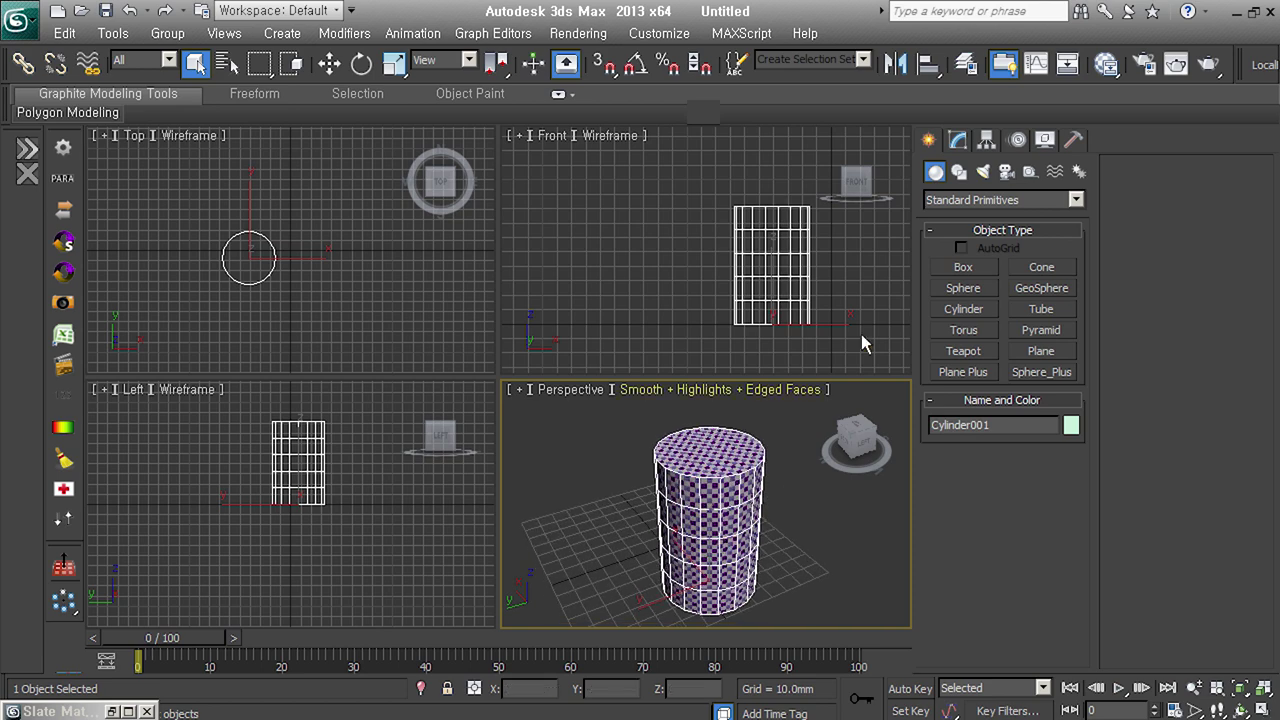
middle_click_drag(766, 526, 730, 520, "alt")
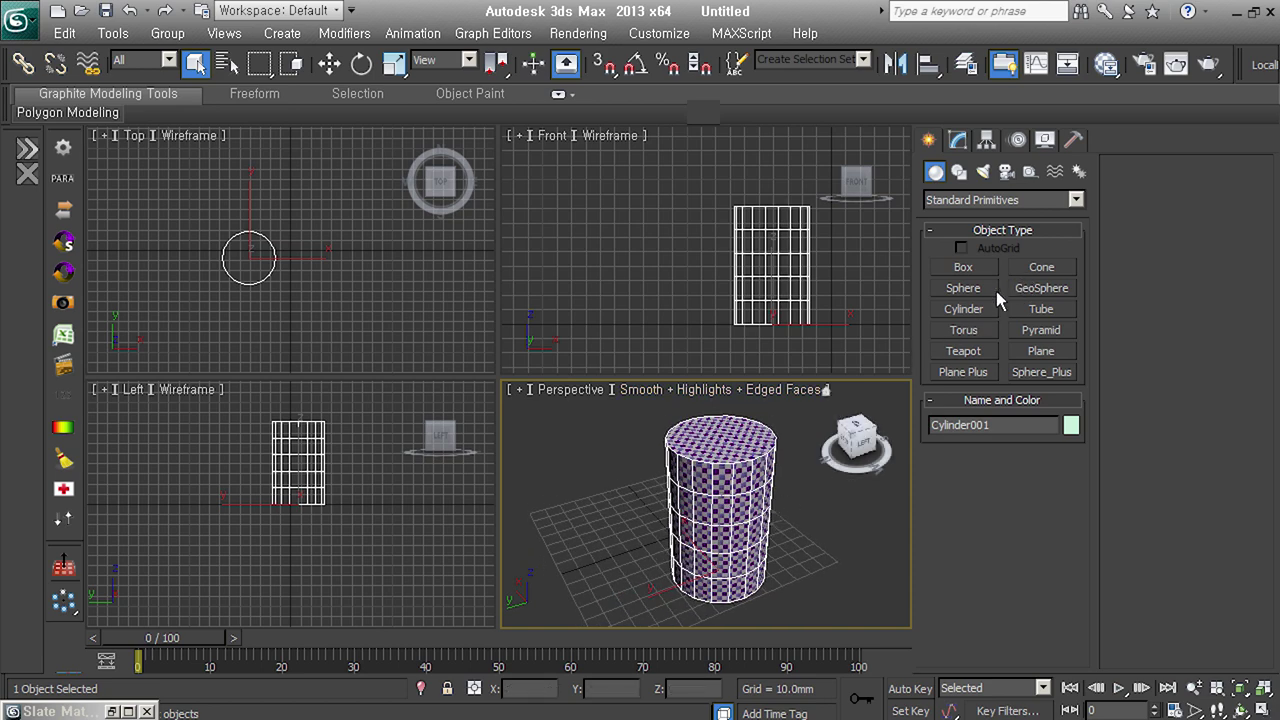
key("Delete")
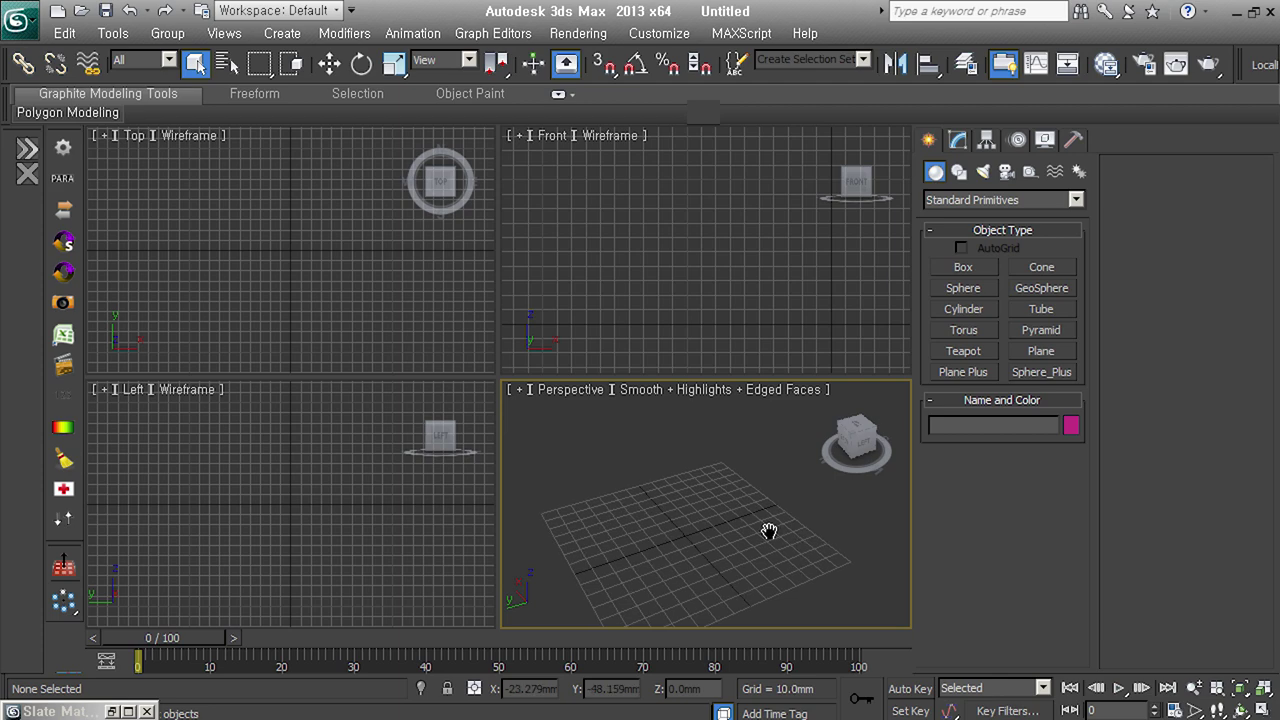
Create a tube (radii 43.148/31.968mm, height 21.05mm) with 1 height segment and add Unwrap UVW
left_click(1041, 309)
left_click_drag(714, 537, 770, 505)
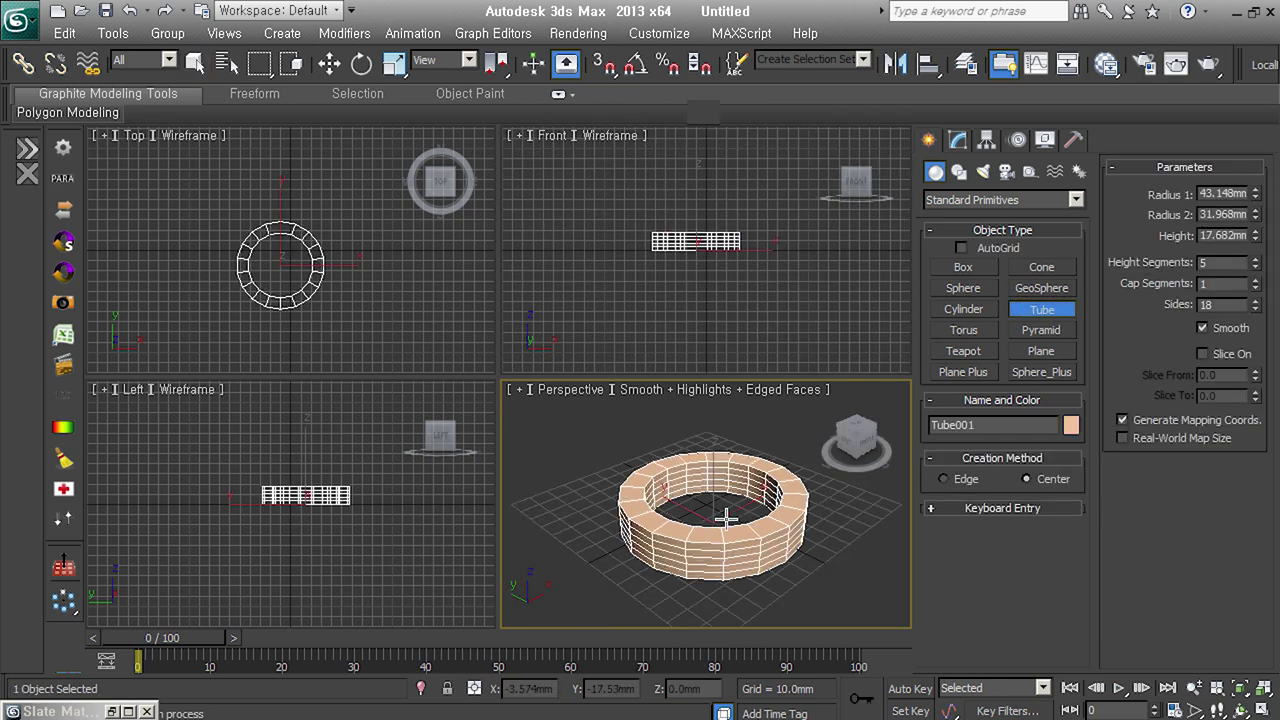
left_click(785, 490)
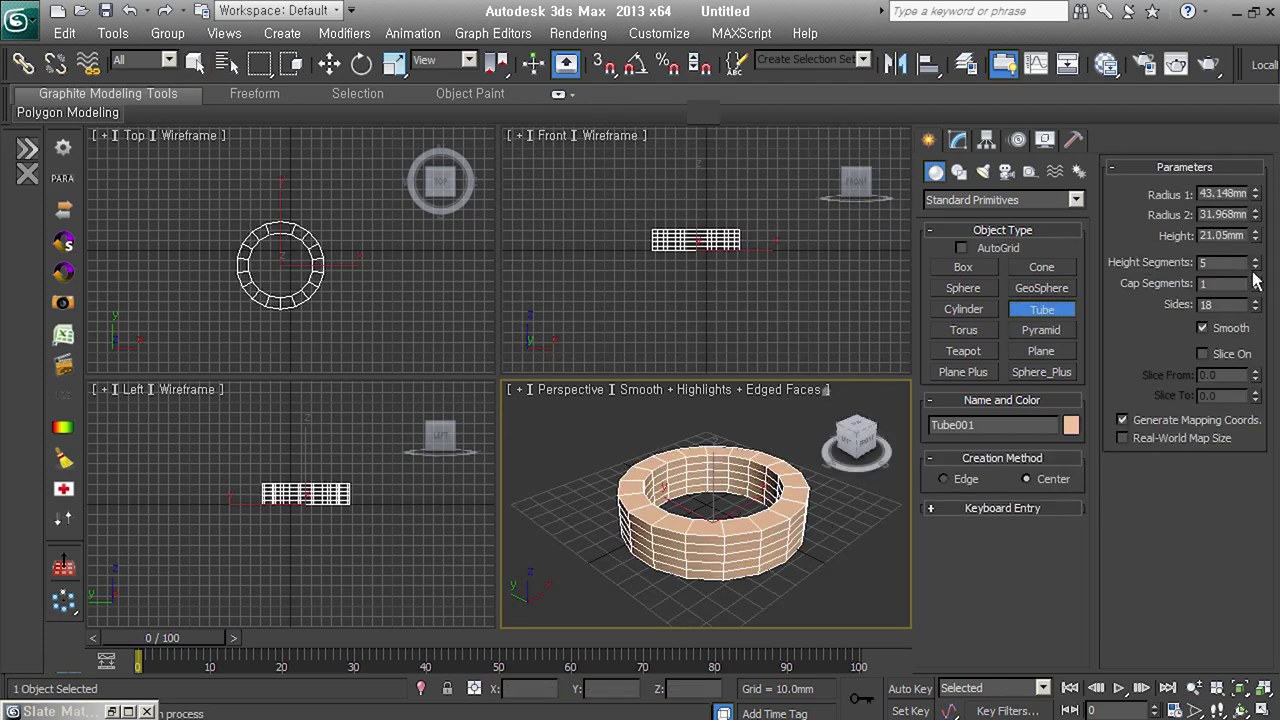
left_click_drag(1254, 266, 1254, 300)
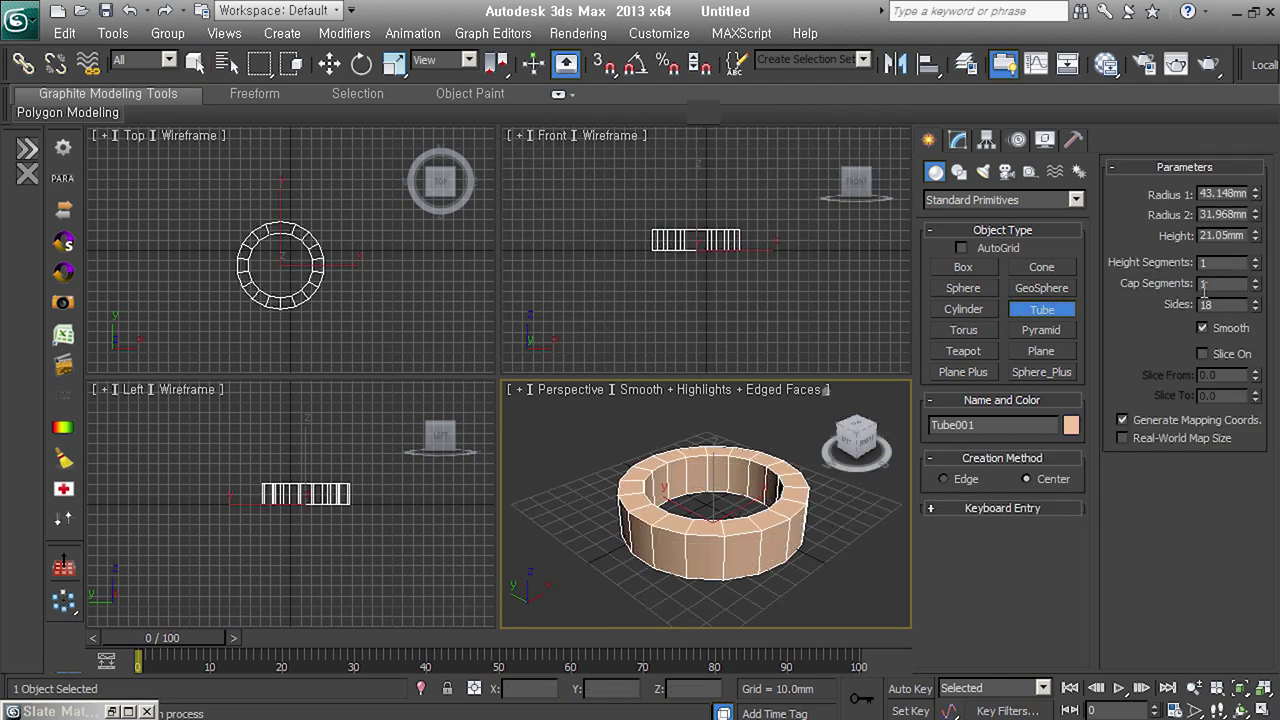
right_click(728, 520)
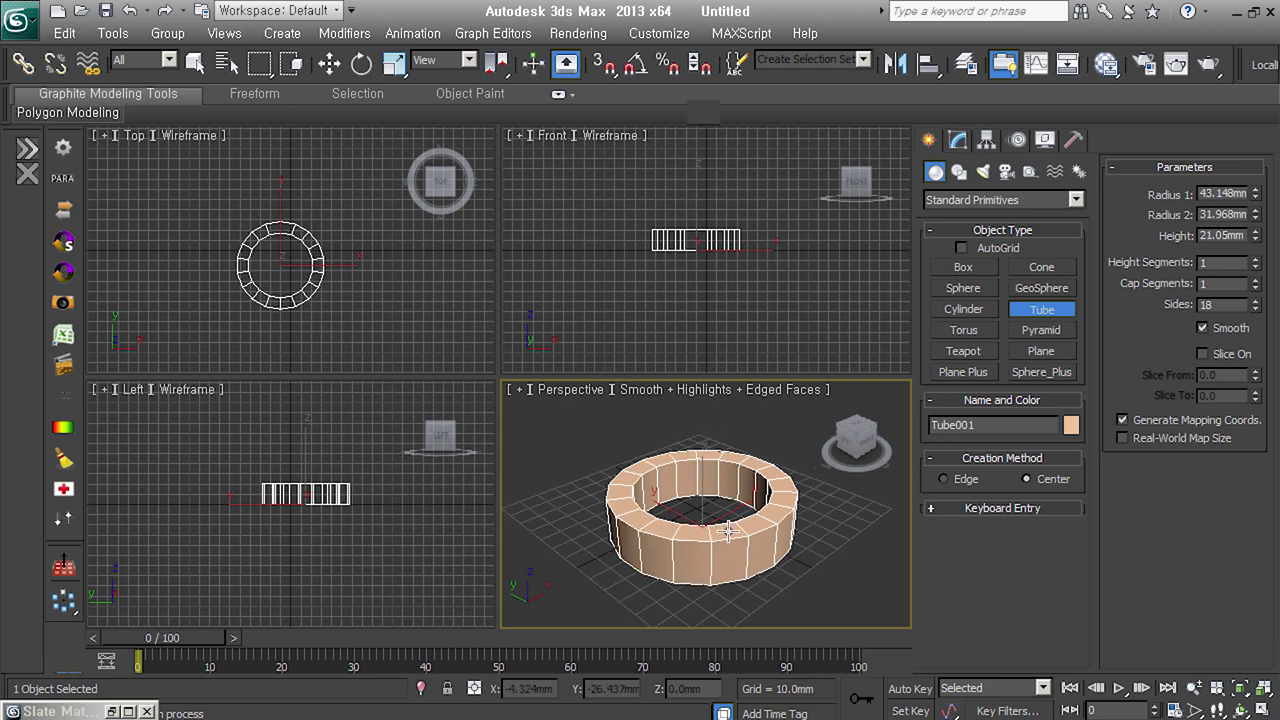
key("u")
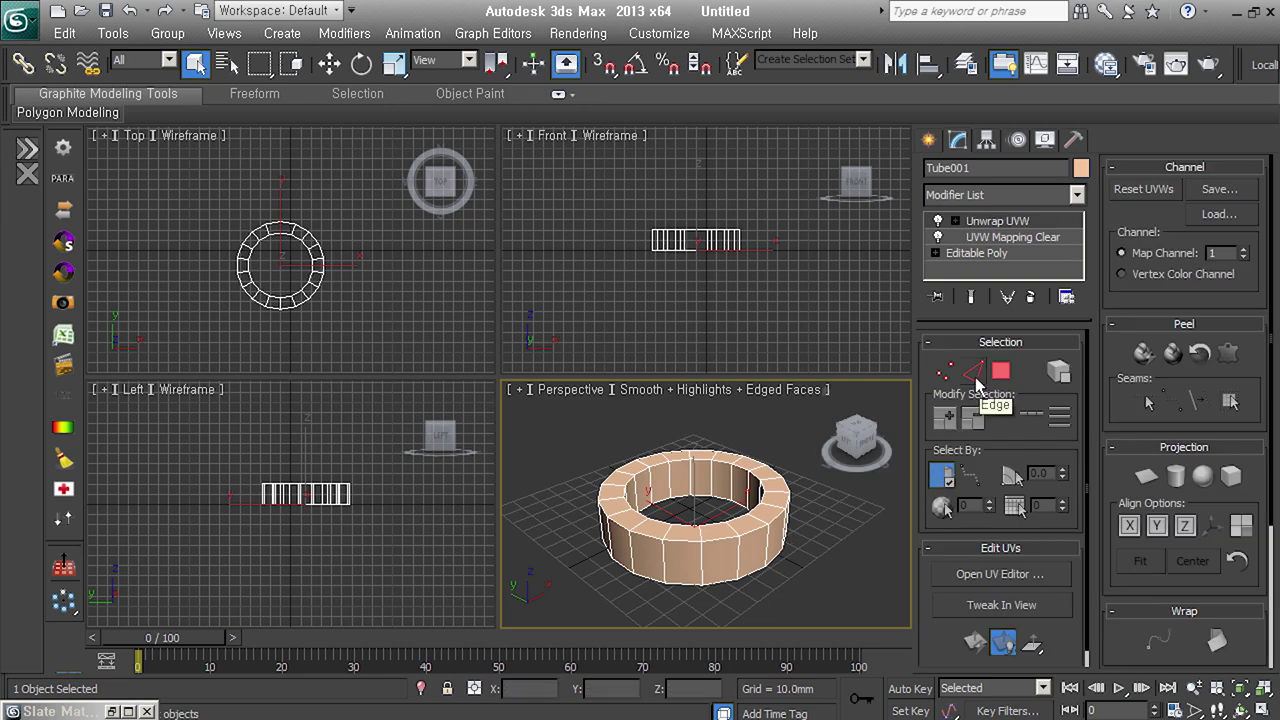
In Edge mode, select edge loops on the tube and convert them to seams
left_click(975, 378)
left_click(748, 524)
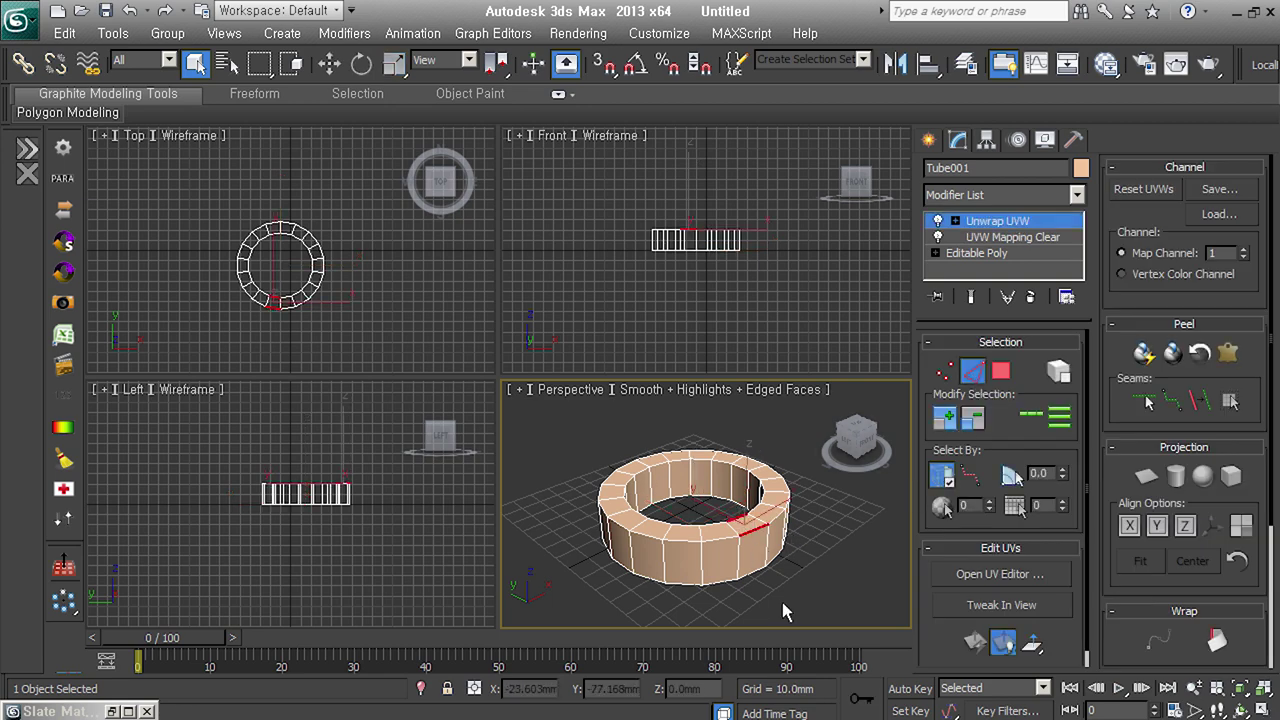
left_click(752, 573, "ctrl")
mouse_move(778, 587)
middle_mouse_down("alt")
mouse_move(801, 480)
mouse_move(794, 597)
middle_mouse_up("alt")
key("g")
key("z")
left_click(866, 593)
key("shift+z")
key("ctrl+z")
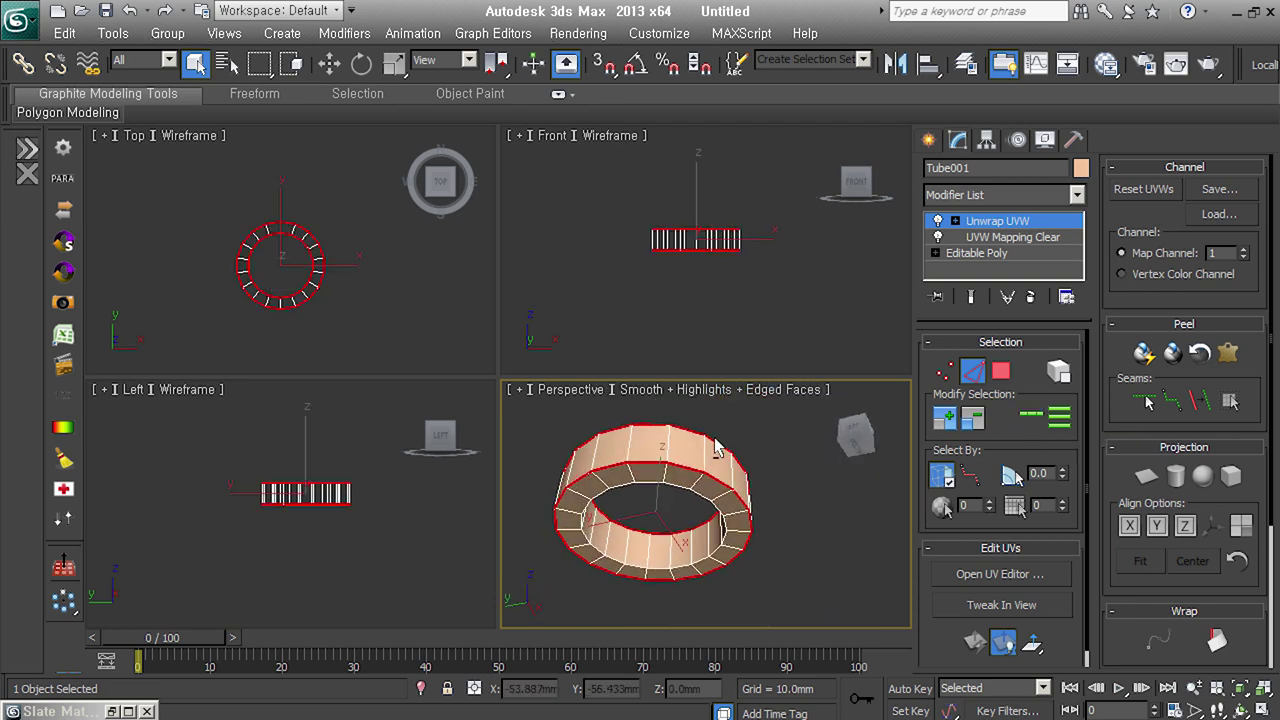
middle_click_drag(755, 575, 754, 586, "alt")
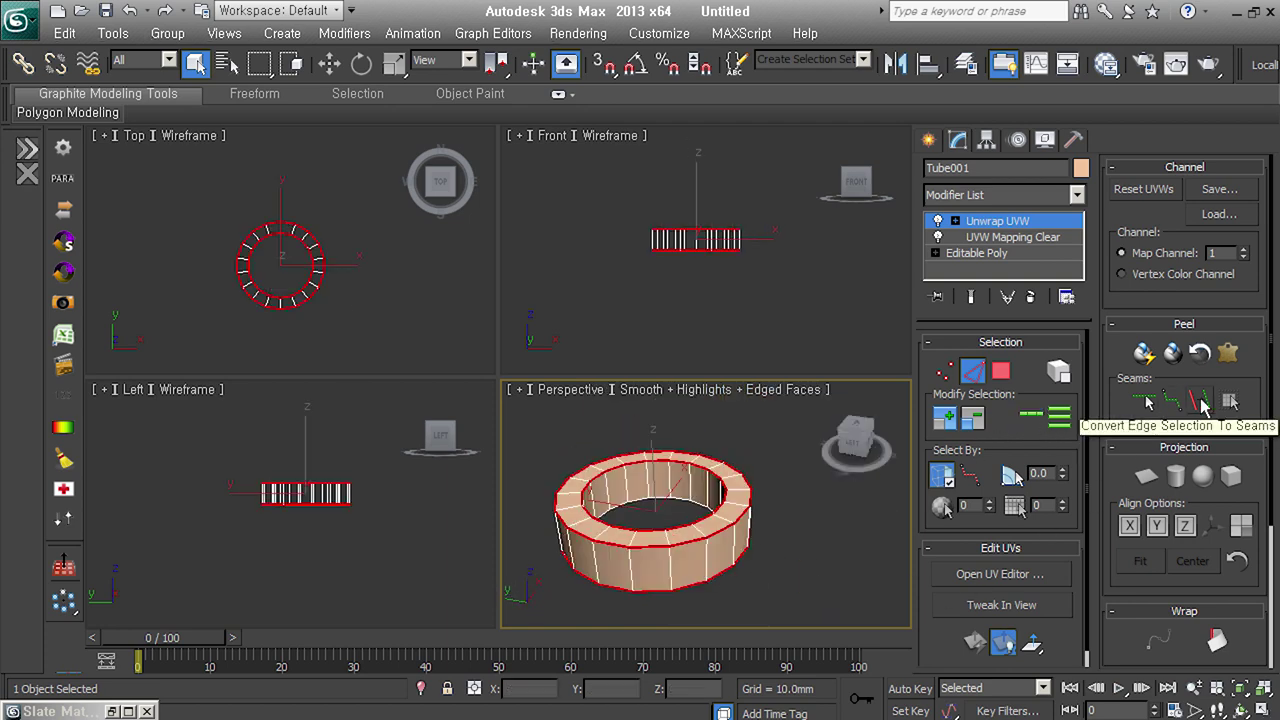
left_click(1200, 399)
Select a vertical edge on the tube's outer wall and convert it to a UV seam
left_click(650, 479)
mouse_move(650, 479)
middle_mouse_down("alt")
mouse_move(868, 537)
mouse_move(747, 553)
mouse_move(760, 543)
mouse_move(451, 526)
middle_mouse_up("alt")
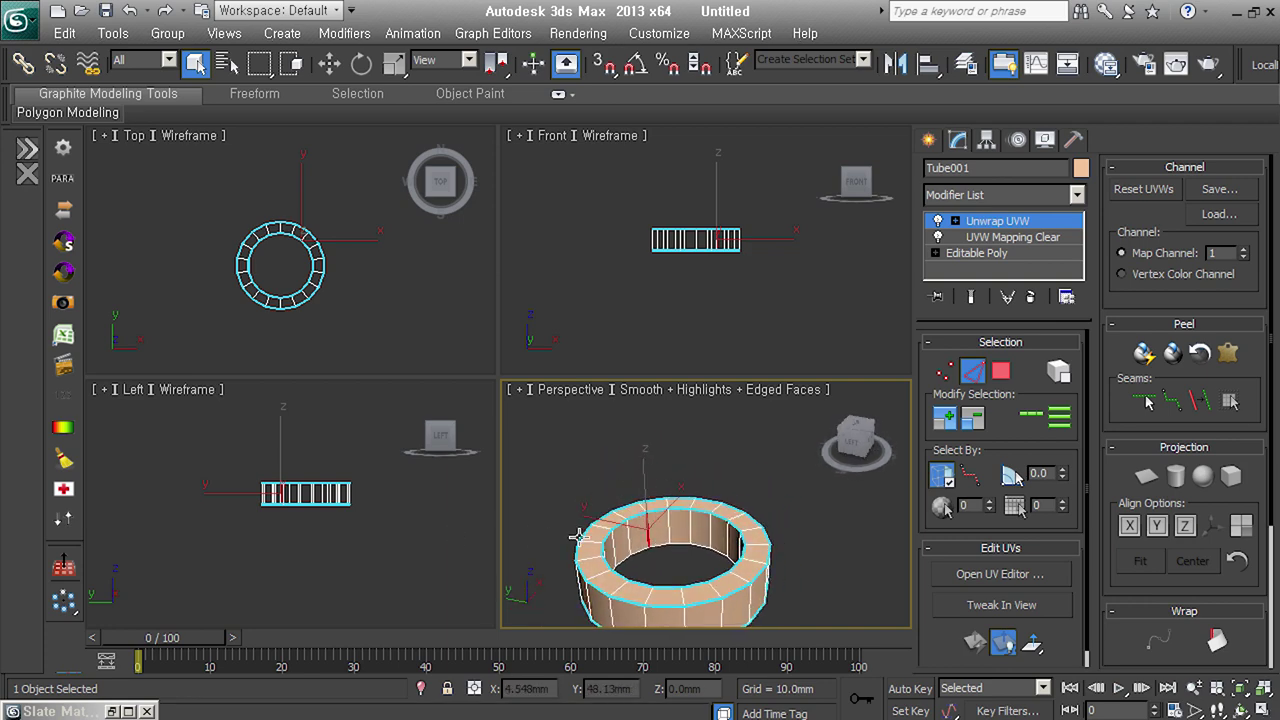
middle_click_drag(579, 538, 621, 489)
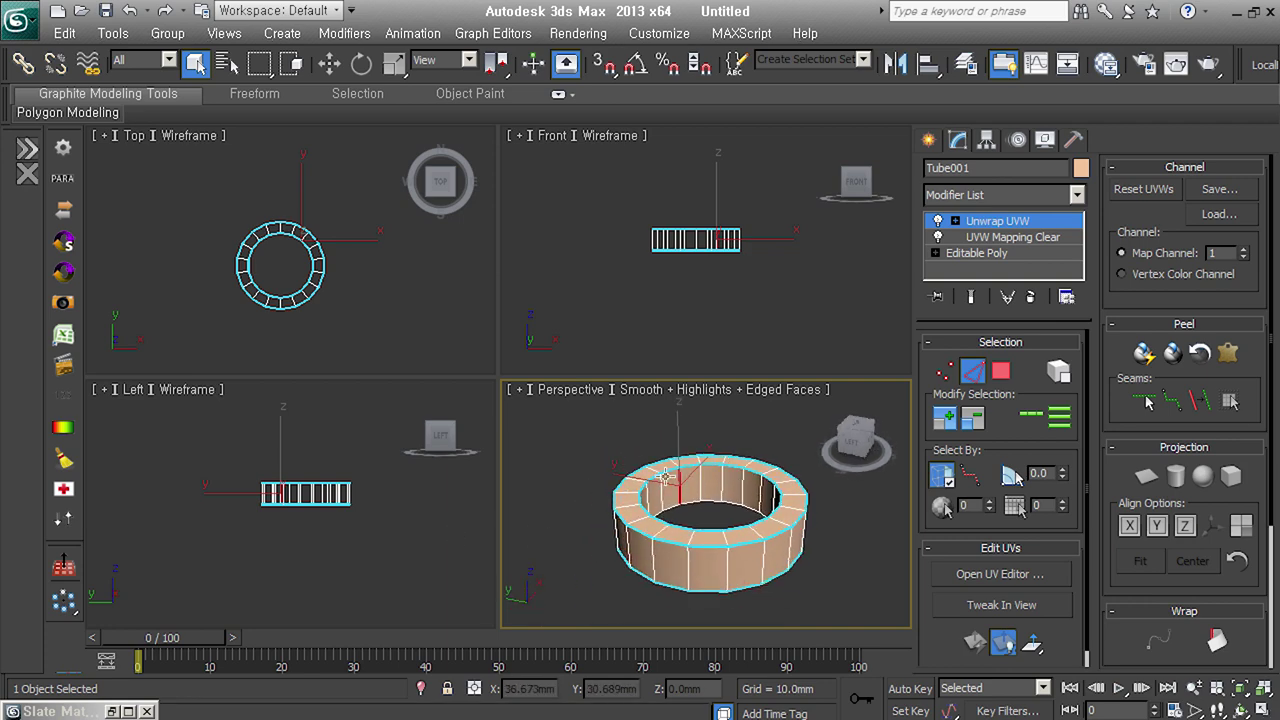
middle_click_drag(806, 549, 759, 563, "alt")
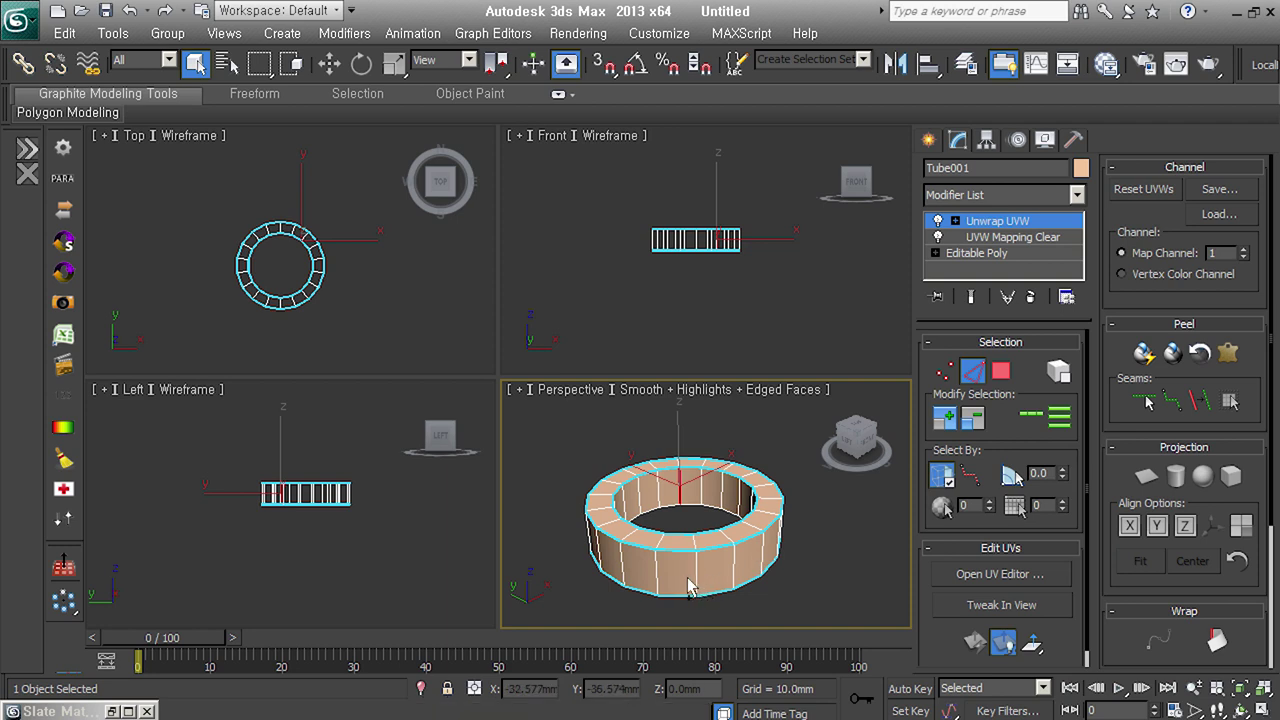
middle_click_drag(693, 588, 742, 592, "alt")
left_click(762, 563)
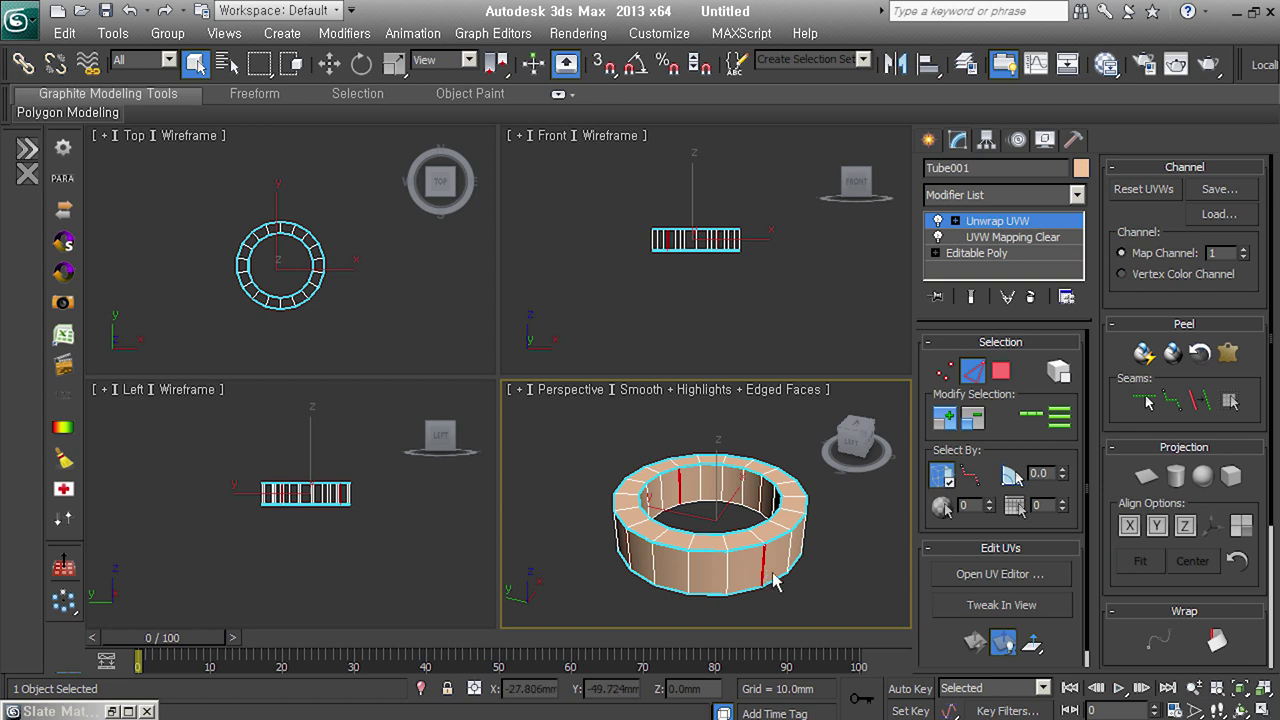
left_click(1200, 400)
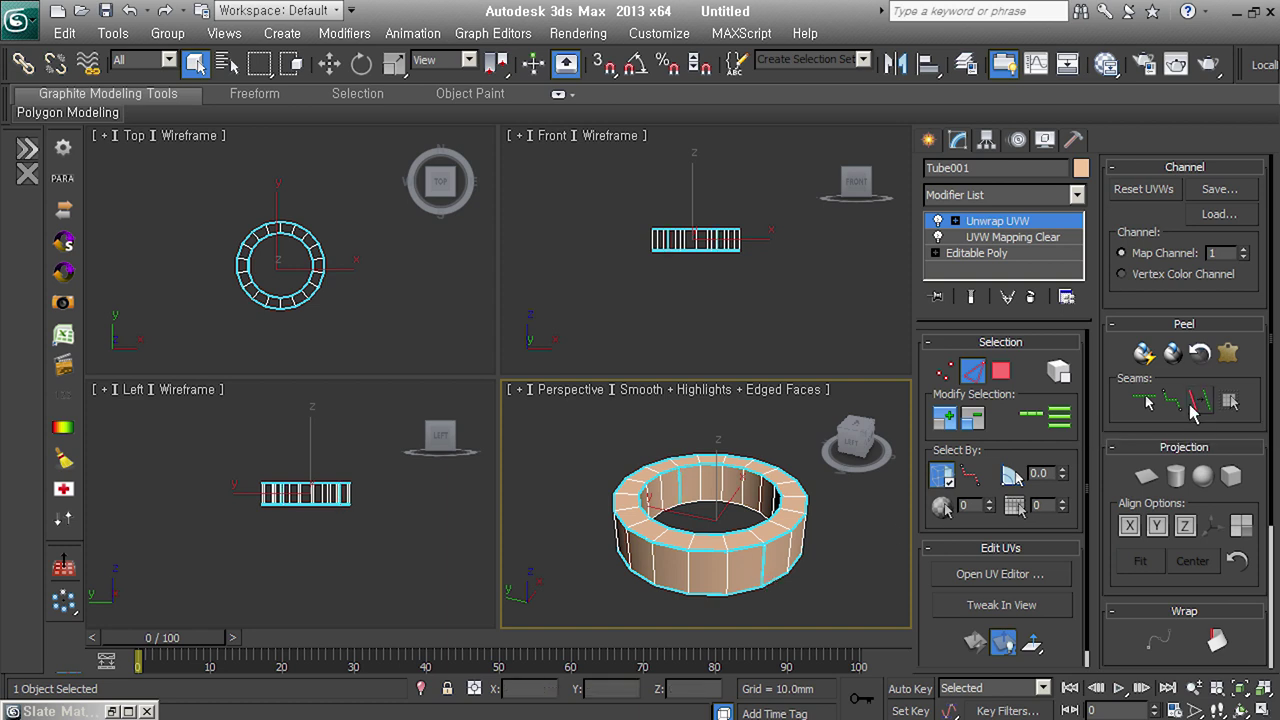
Select the tube's top ring faces by angle and apply a Quick Planar Map
left_click(1002, 374)
left_click(784, 518)
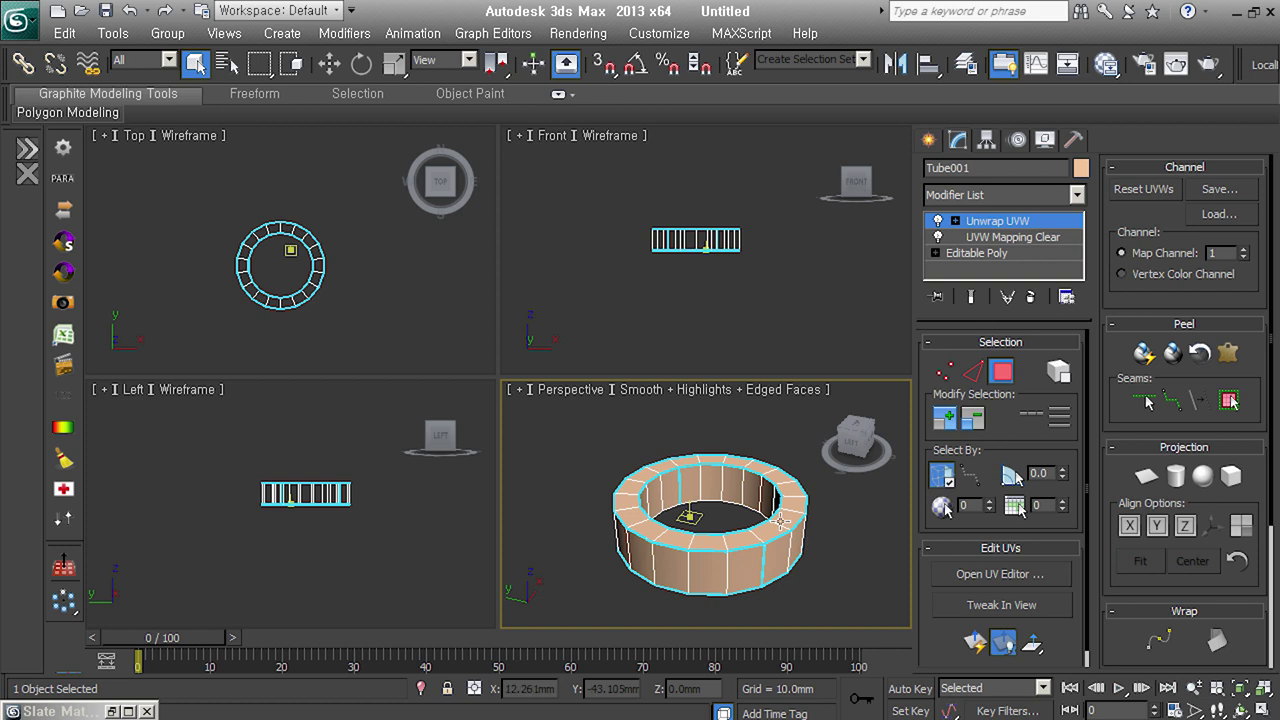
left_click(1012, 476)
left_click(777, 519)
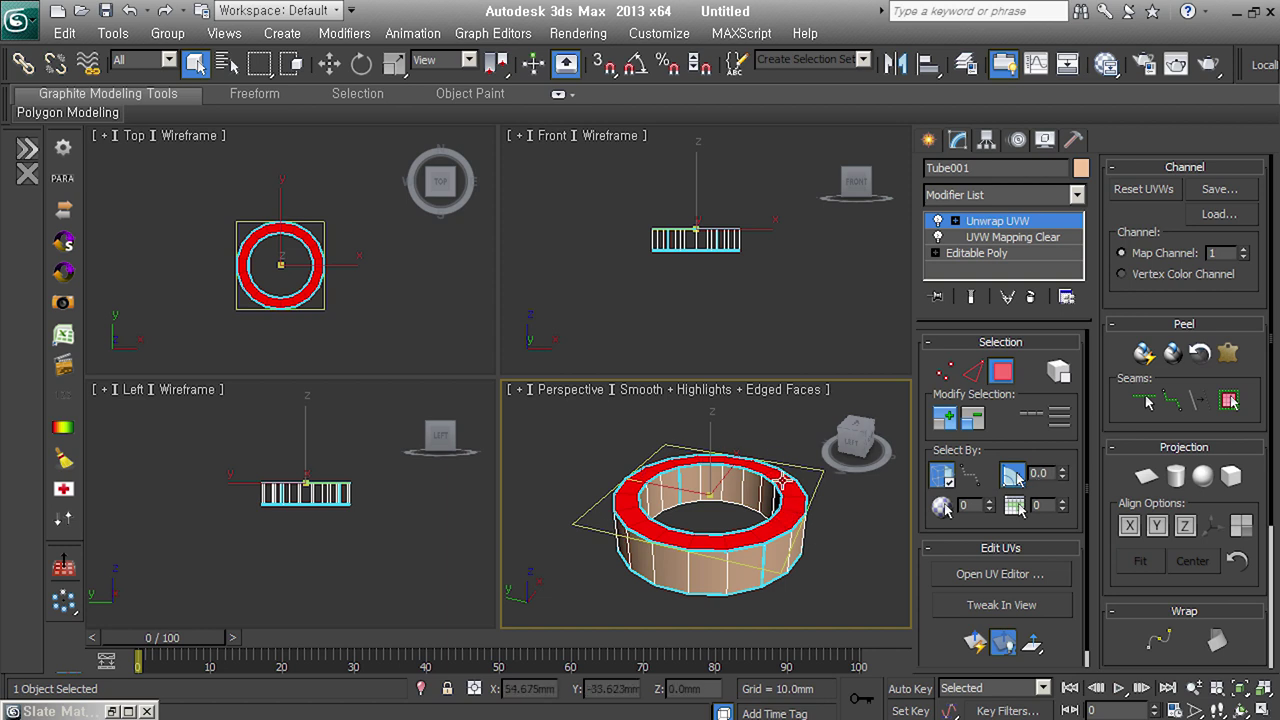
left_click(941, 477)
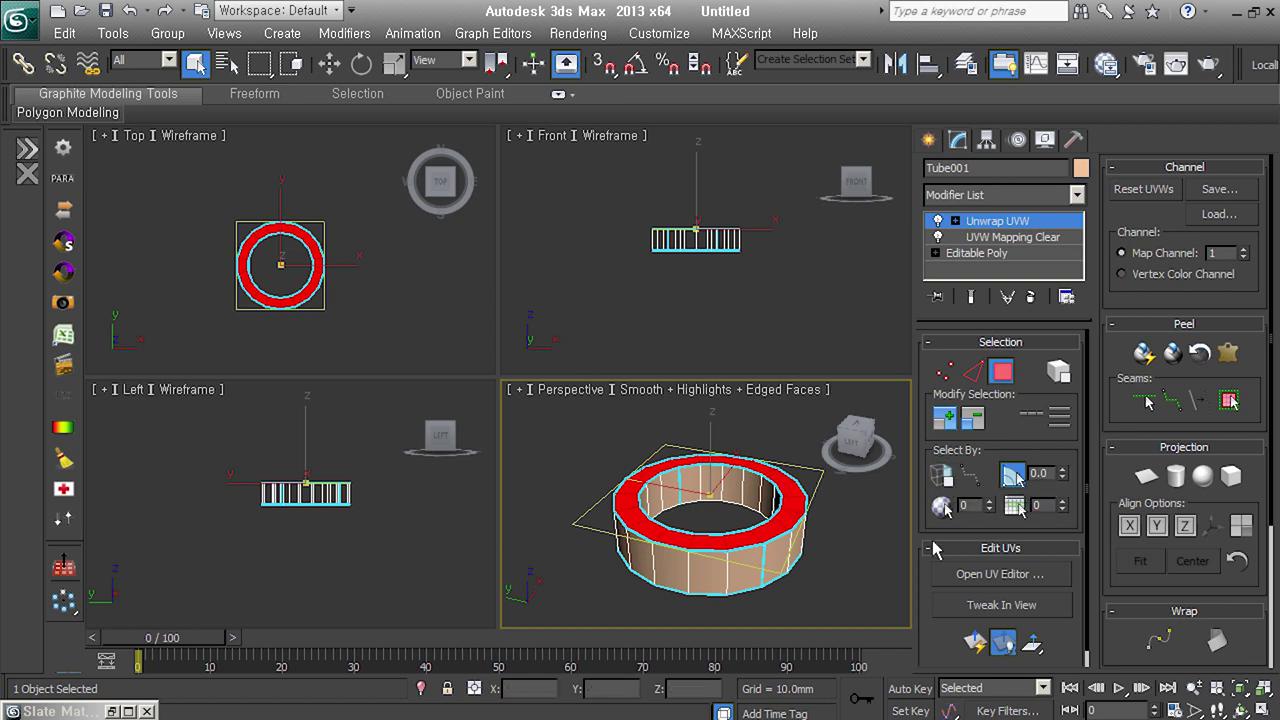
middle_click_drag(840, 565, 843, 537, "alt")
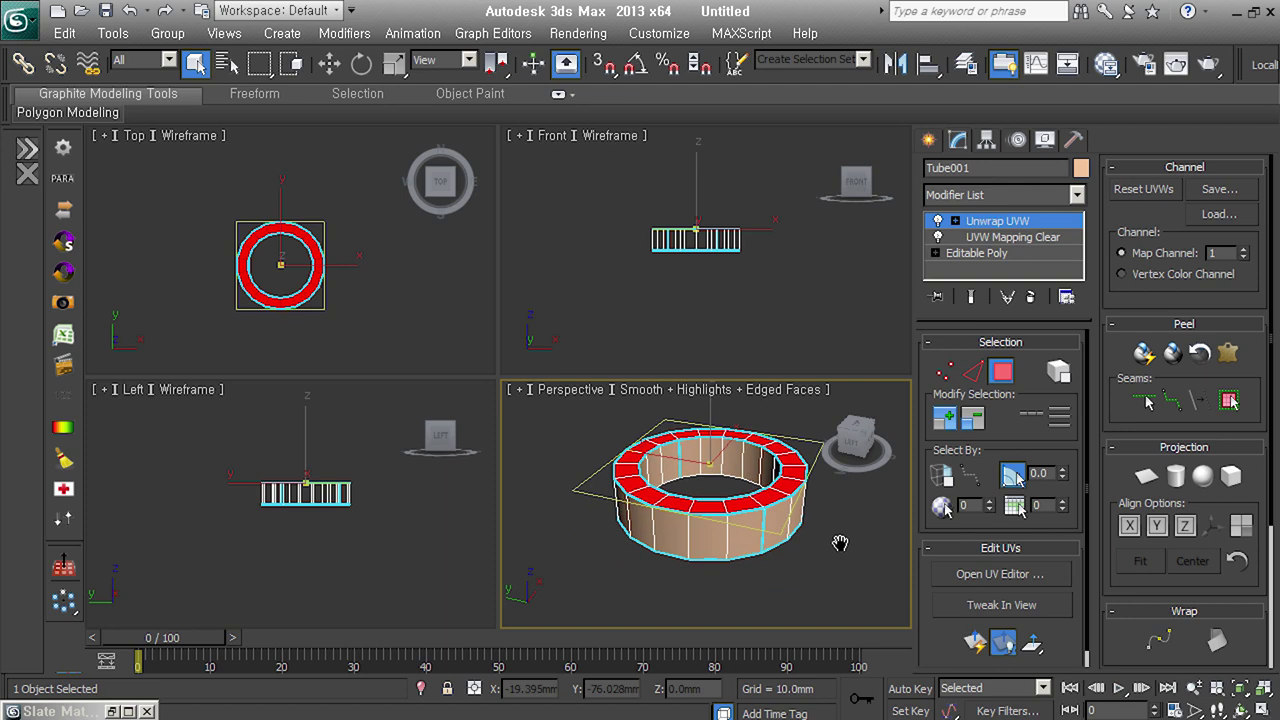
left_click(975, 645)
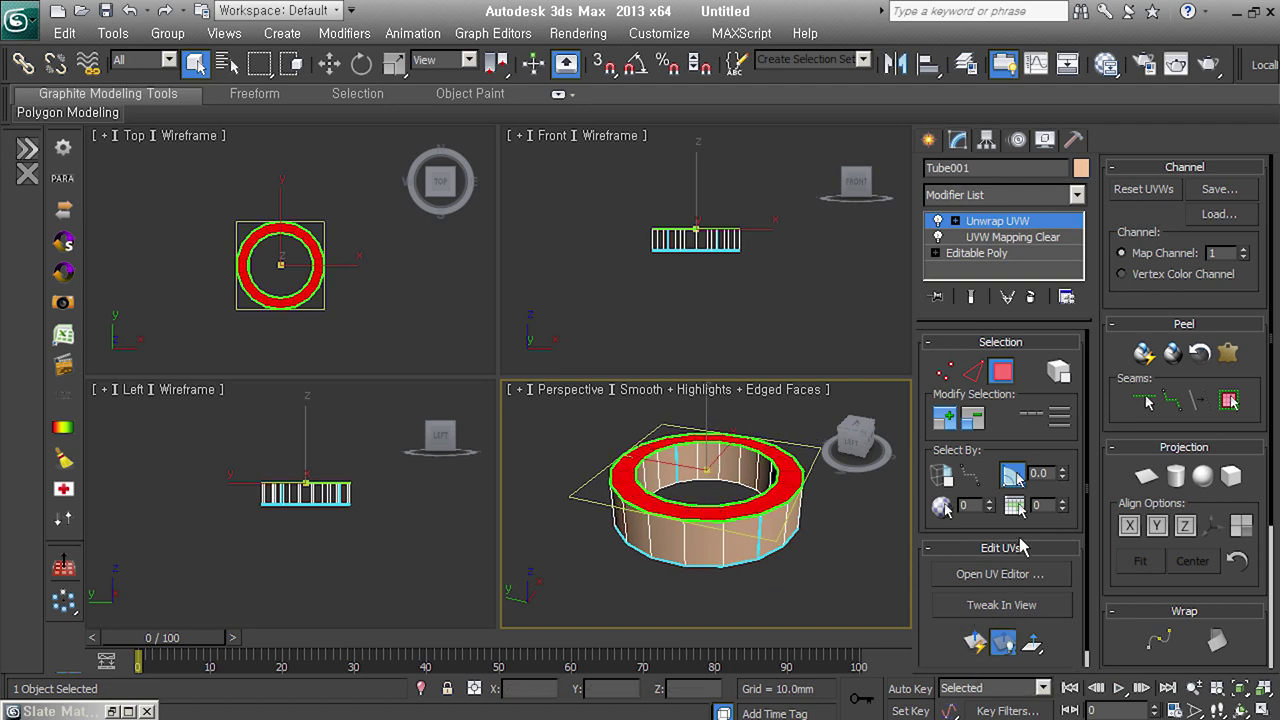
Open the UV editor and expand an inner-wall face selection out to the seams
left_click(1022, 576)
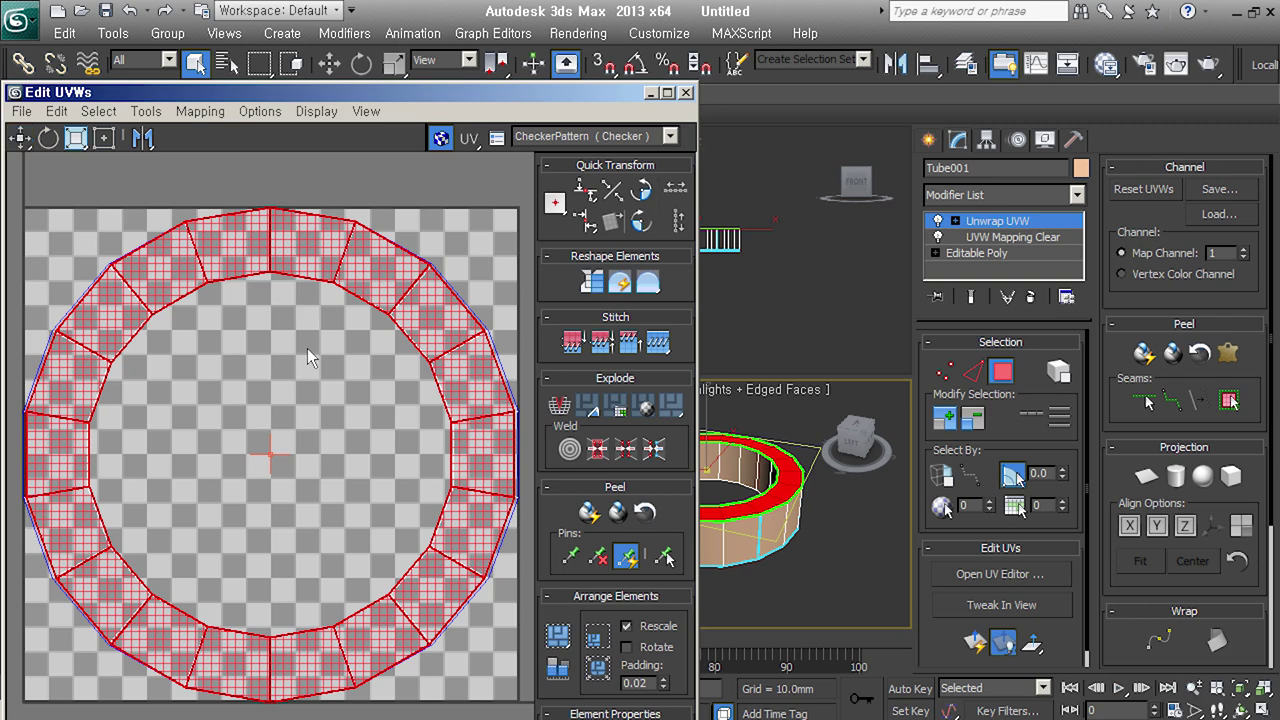
middle_click_drag(760, 470, 790, 500, "alt")
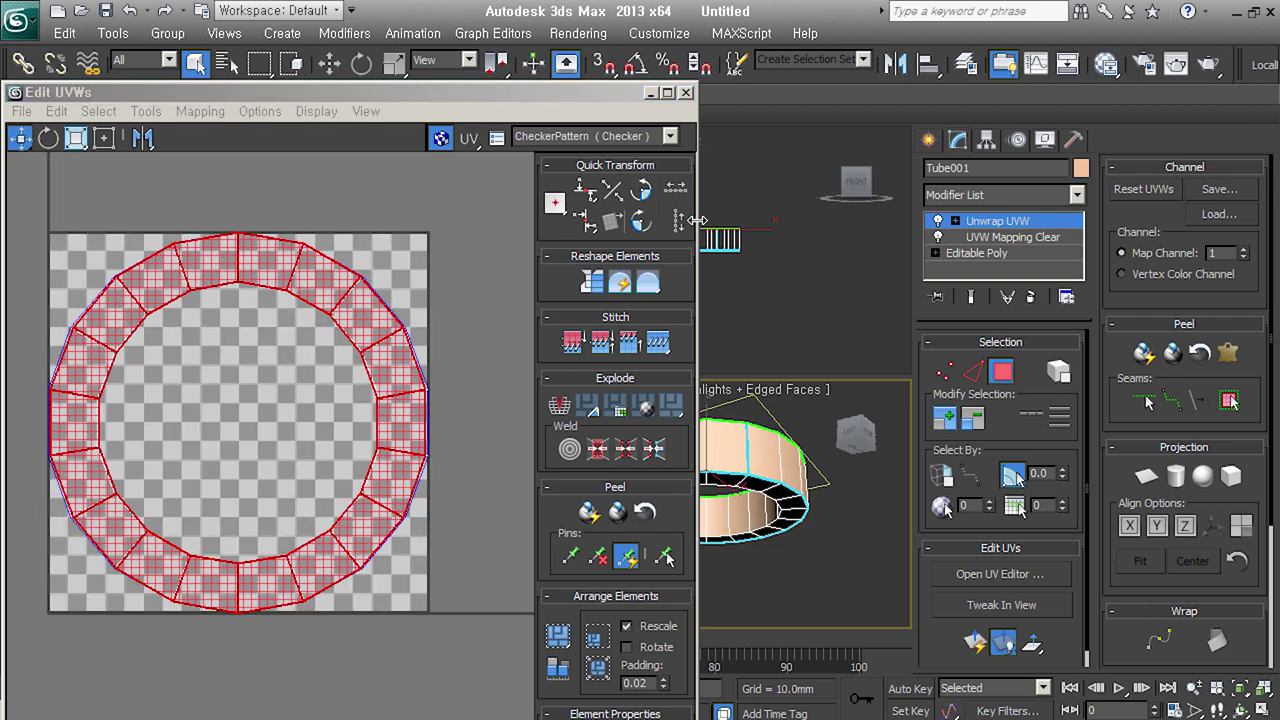
left_click_drag(697, 400, 507, 400)
middle_click_drag(758, 487, 760, 460, "alt")
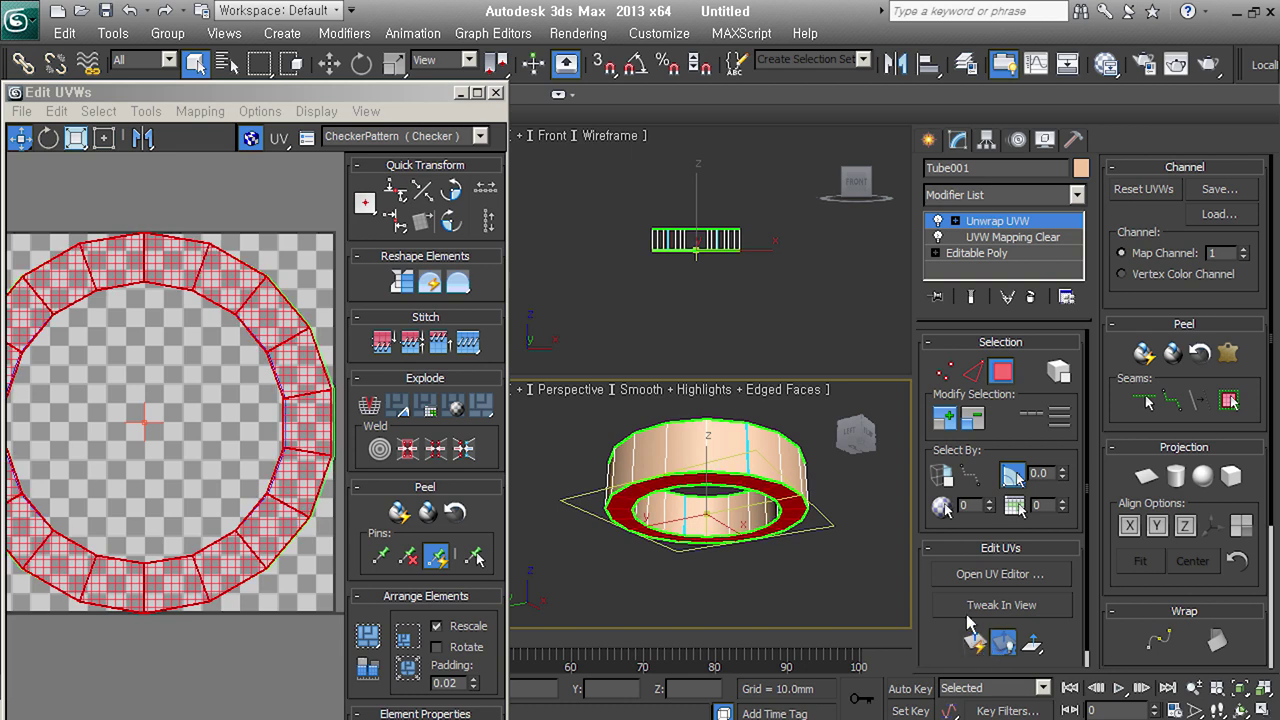
middle_click_drag(839, 502, 745, 465, "alt")
left_click(738, 458)
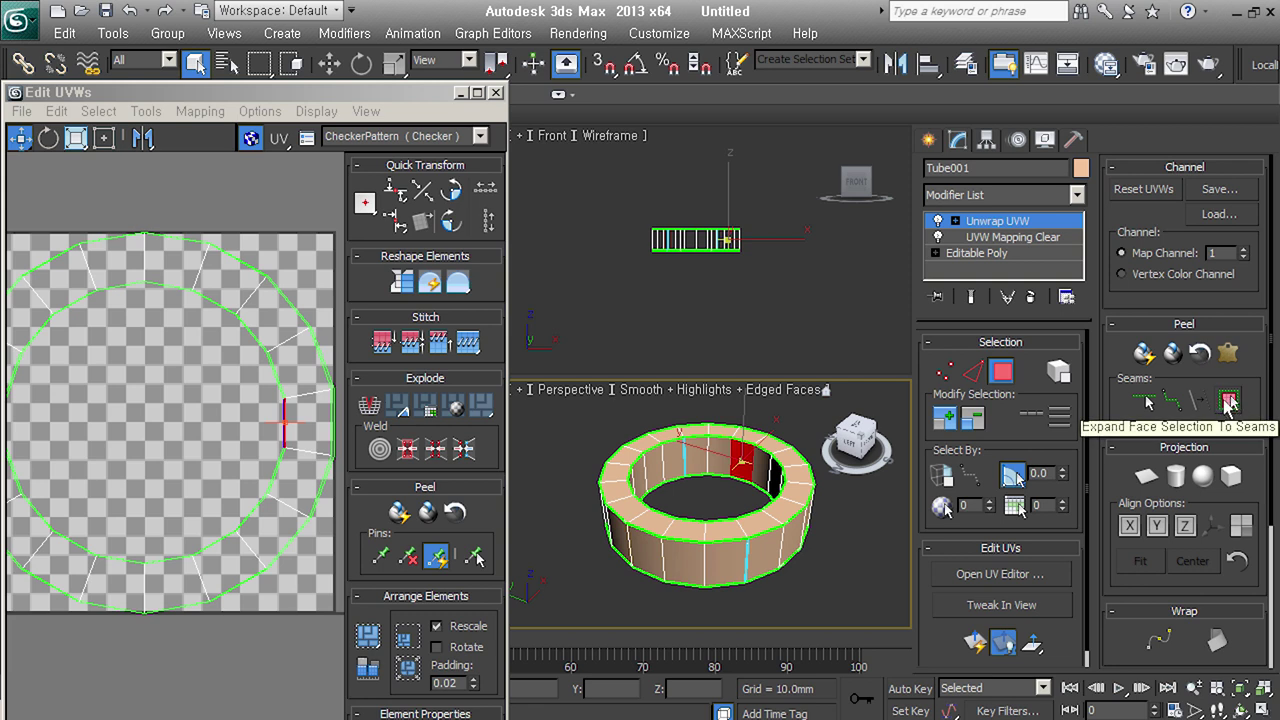
left_click(1228, 400)
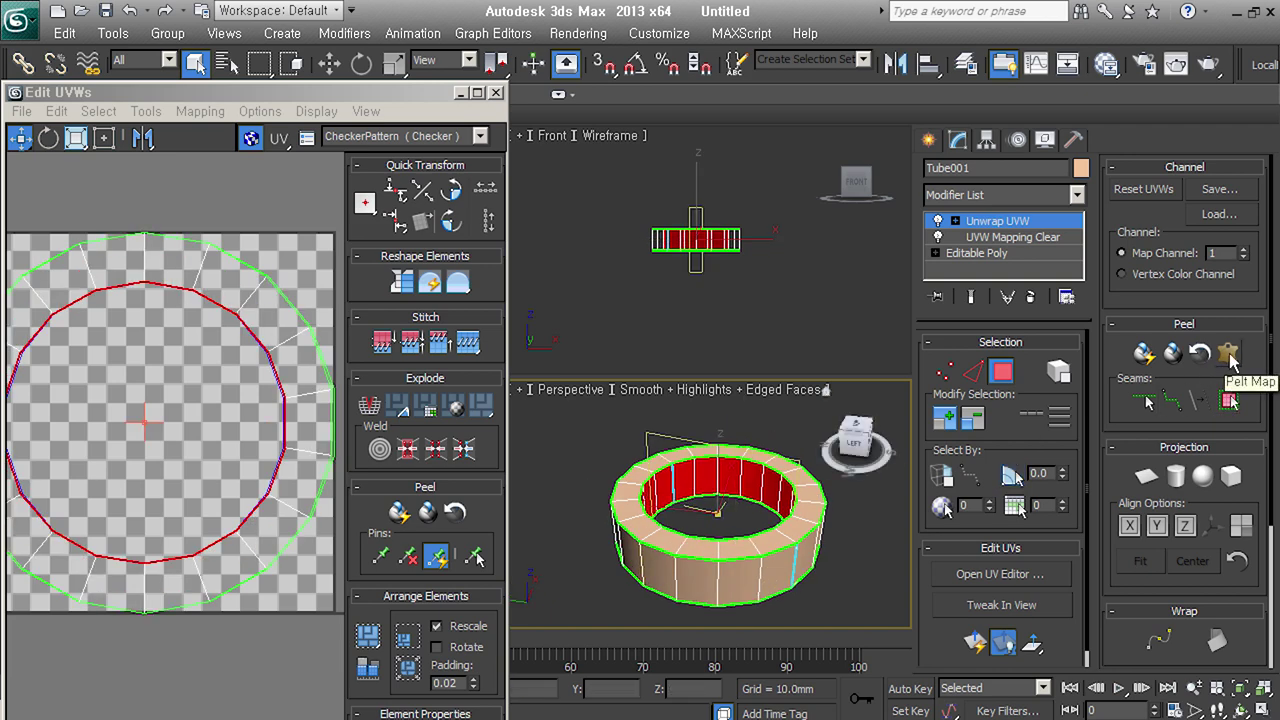
Cylindrically map the tube's inner wall and relax it by face angles at amount 1.0
left_click(1177, 477)
scroll(187, 420, "down", 3)
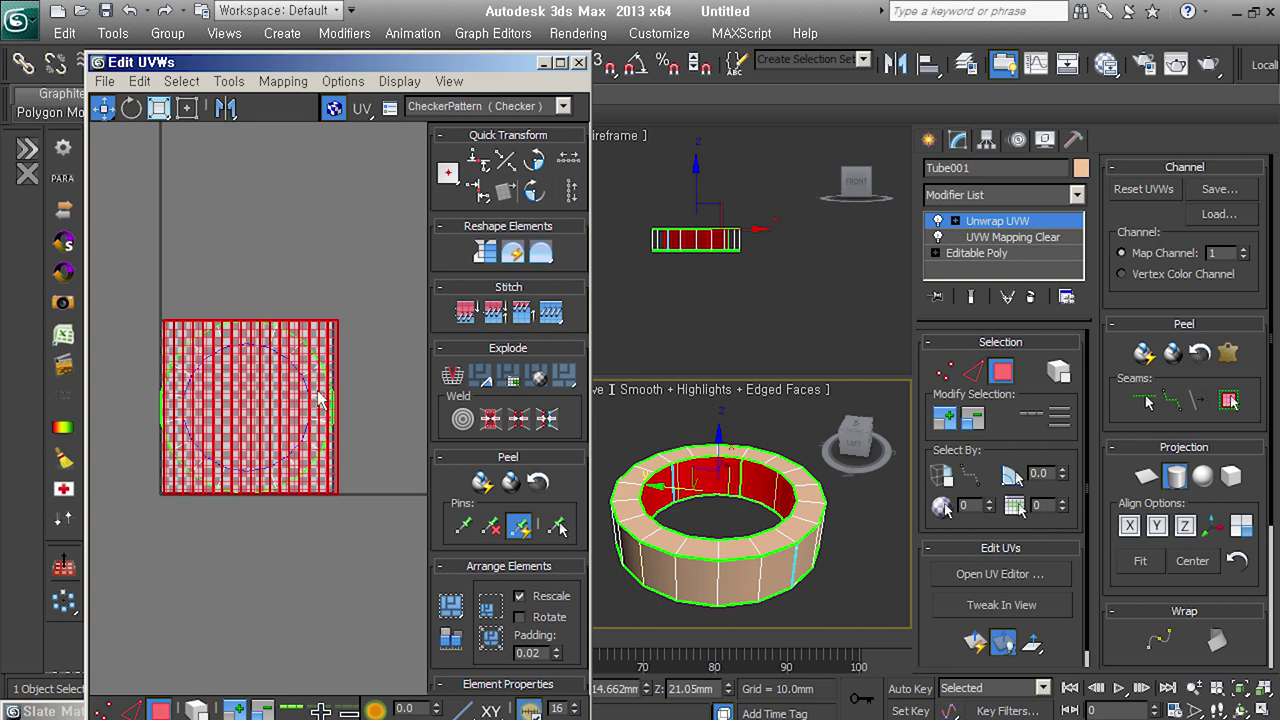
left_click(229, 81)
left_click(268, 386)
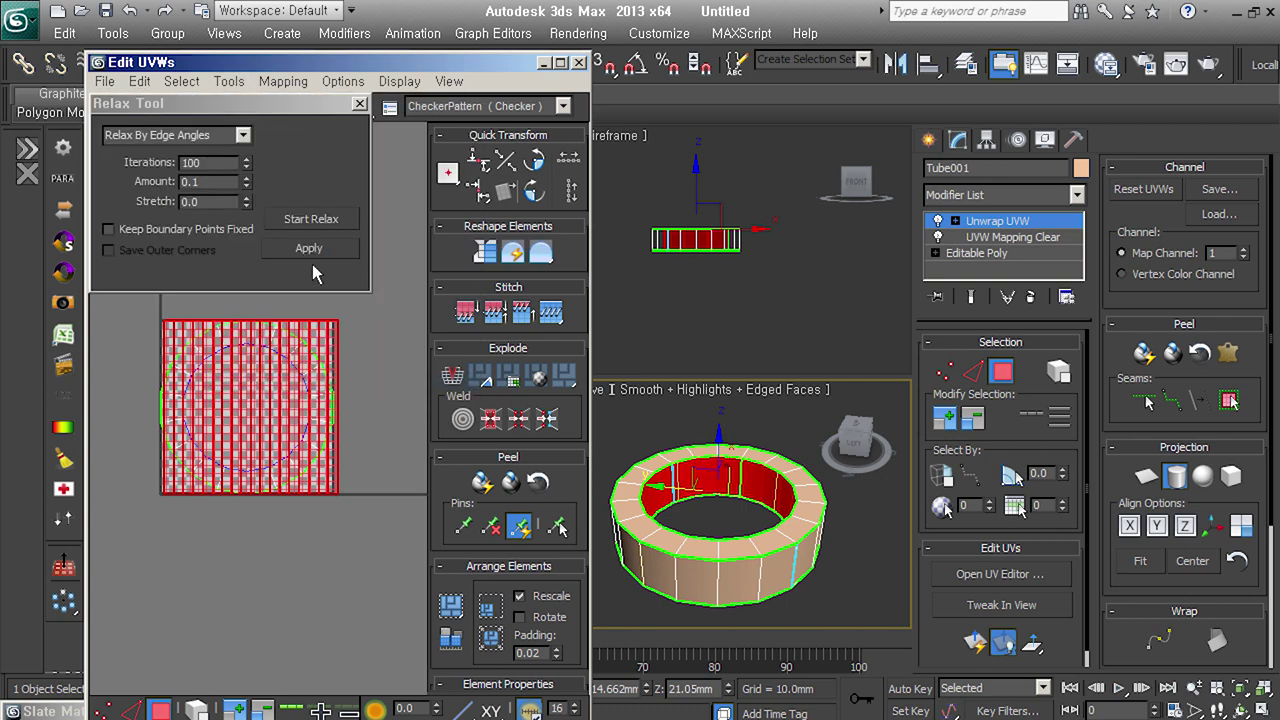
left_click(242, 135)
left_click(160, 148)
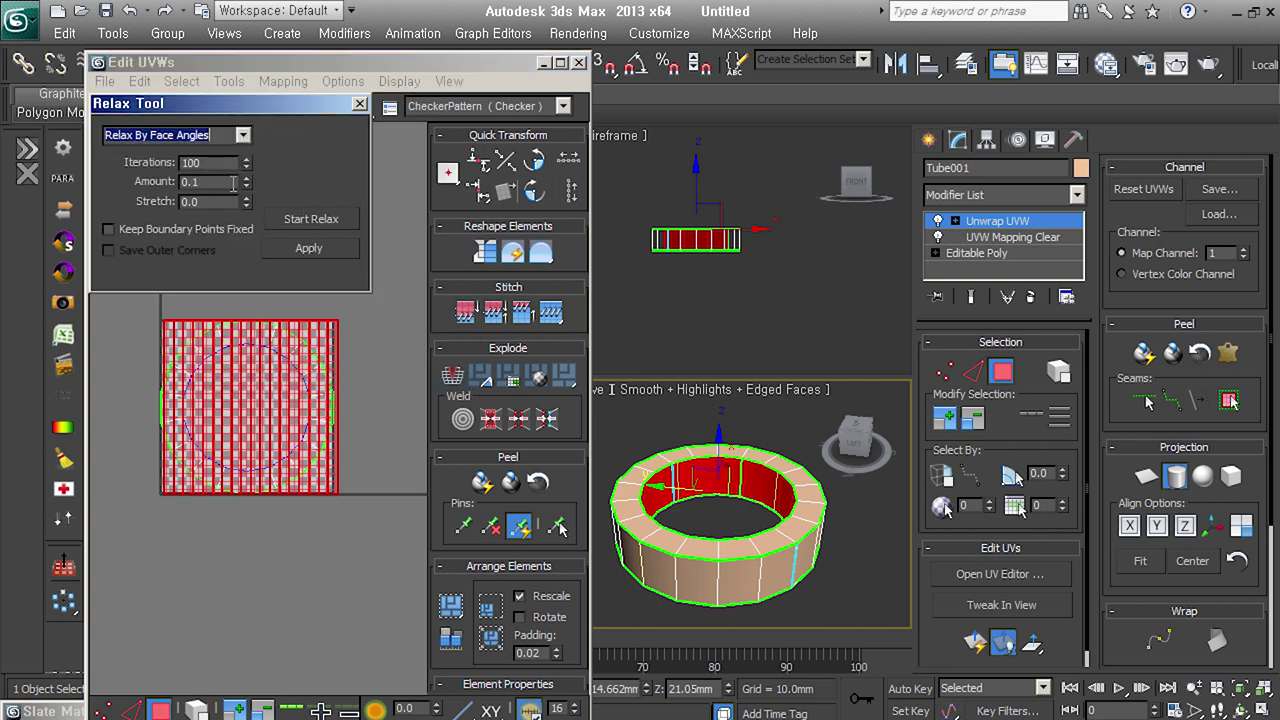
type("1")
left_click(330, 220)
left_click(317, 493)
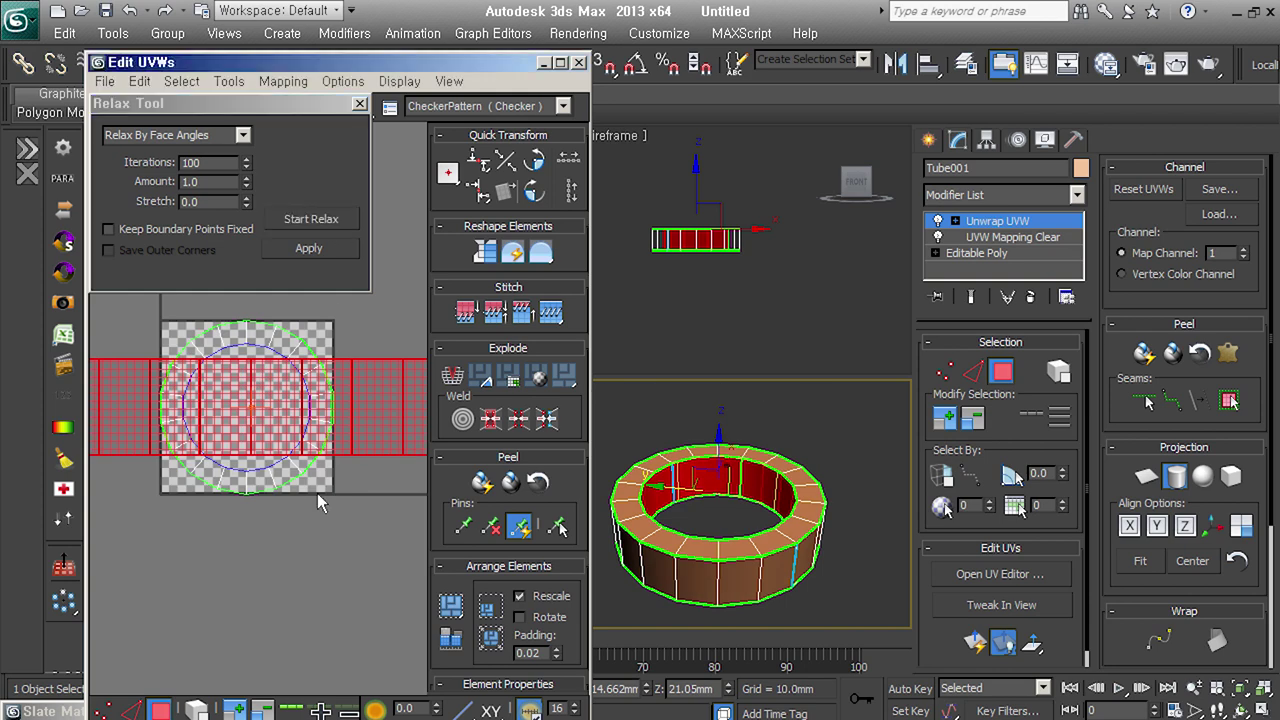
scroll(291, 491, "down", 5)
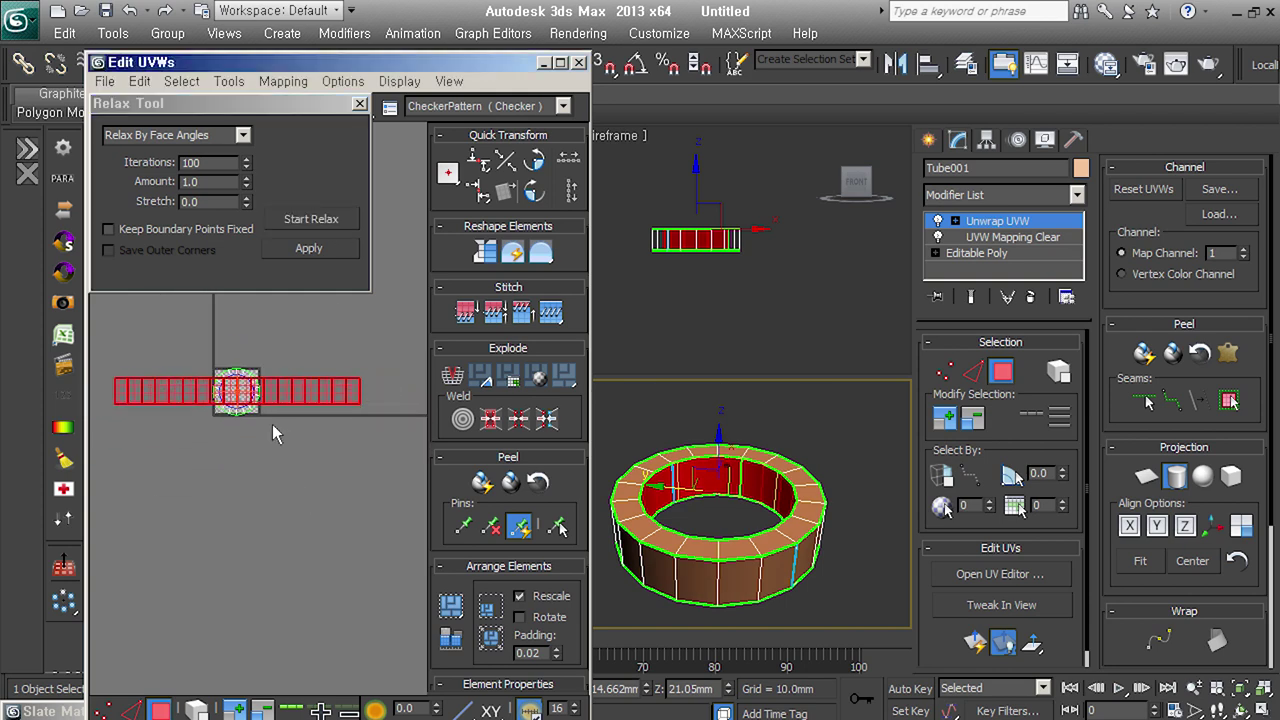
left_click(759, 579)
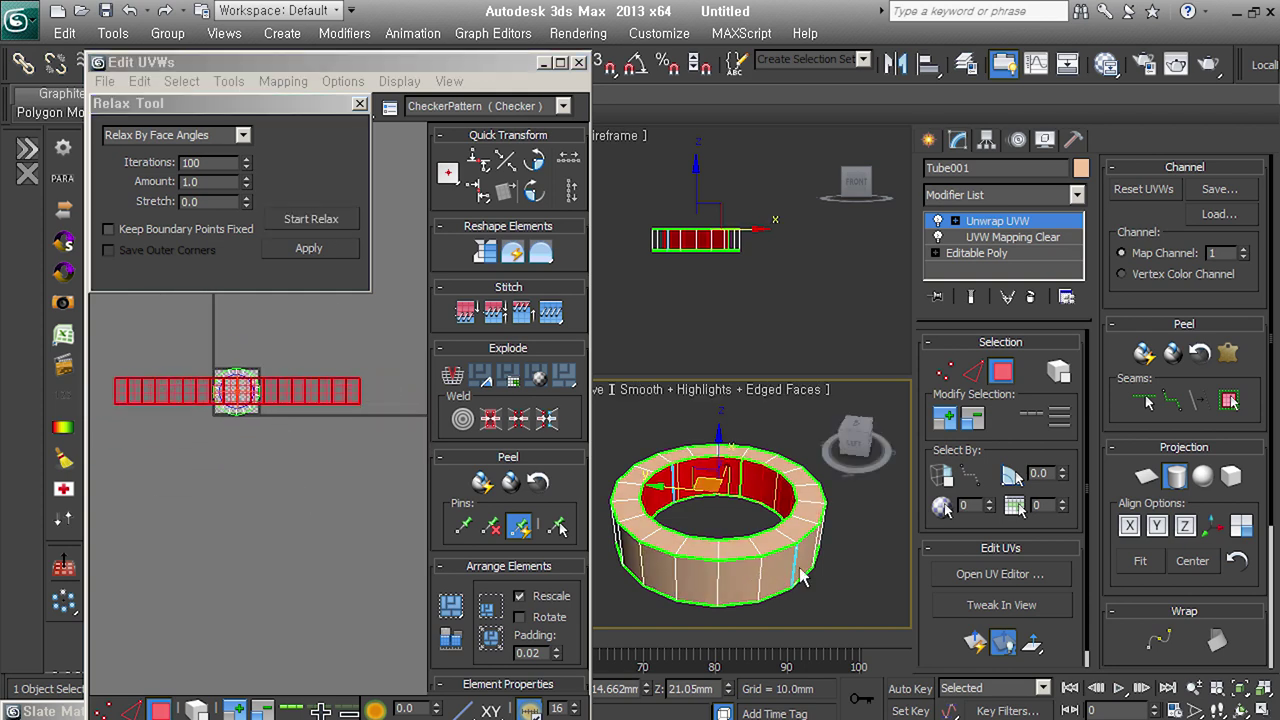
left_click(359, 104)
Select the whole outer wall, cylindrically map it, and relax it by face angles at 1.0
left_click(775, 570)
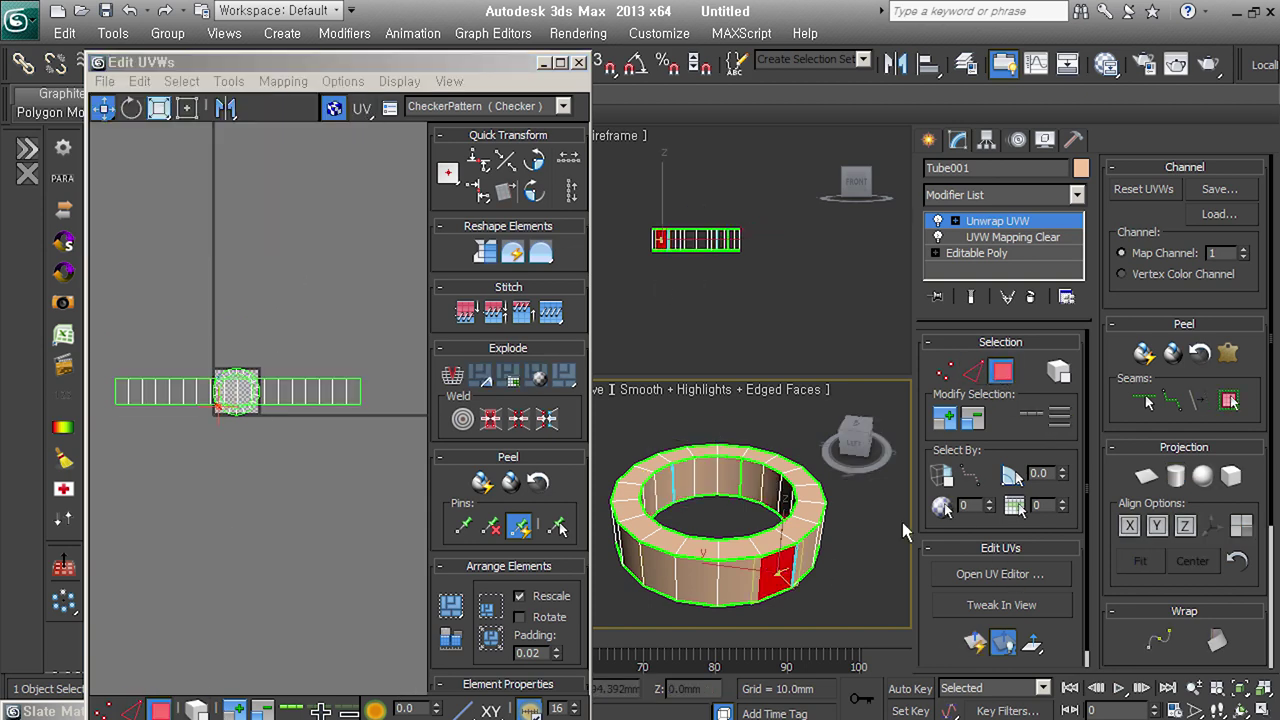
left_click(1229, 400)
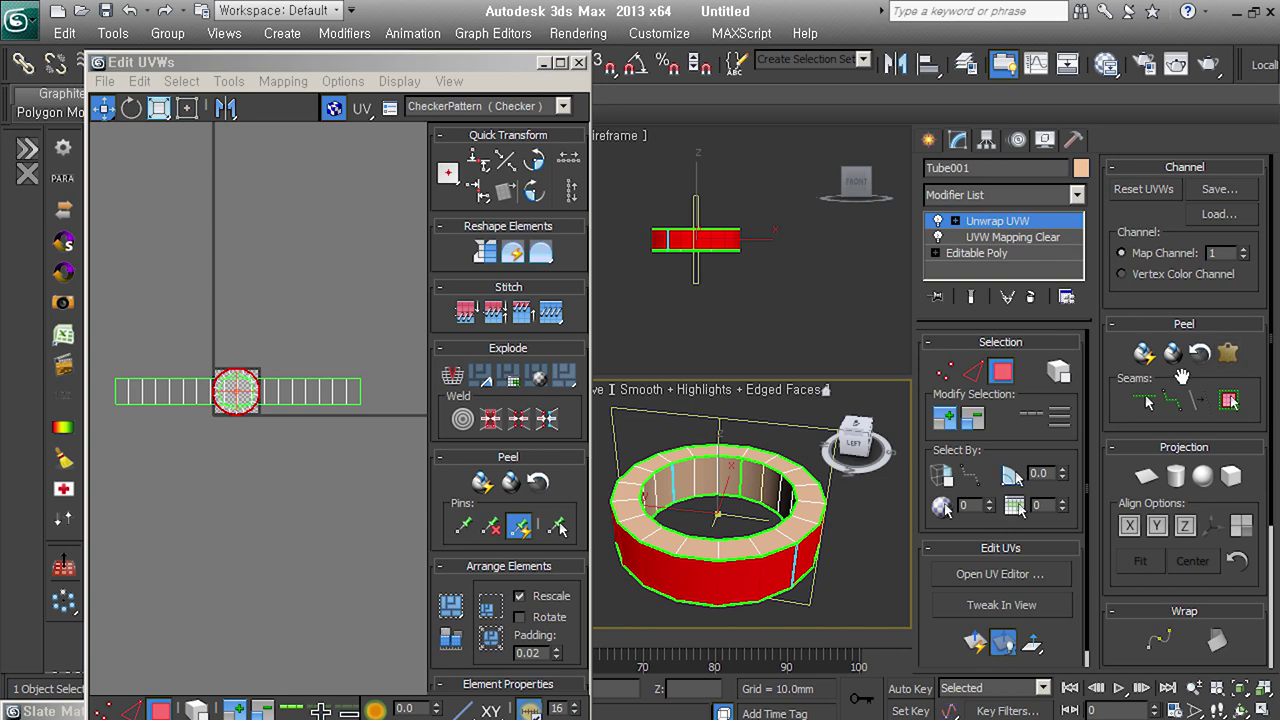
left_click(1176, 476)
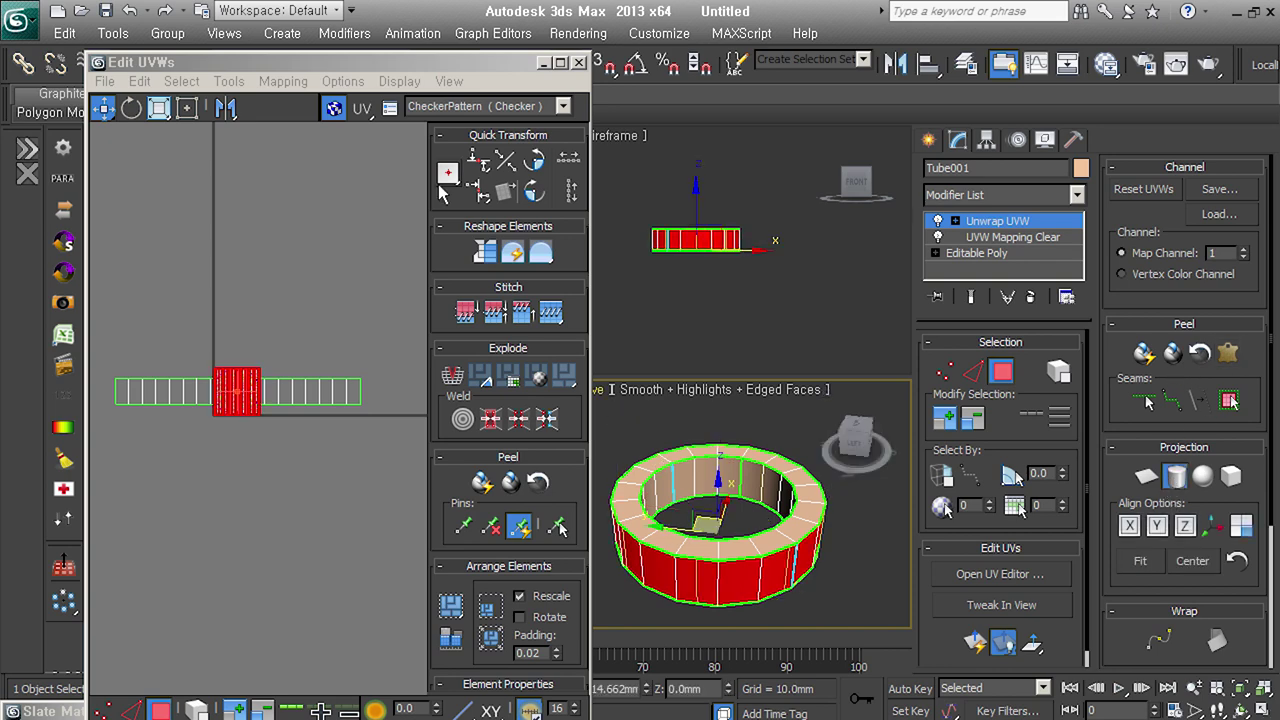
left_click(510, 255)
left_click(229, 81)
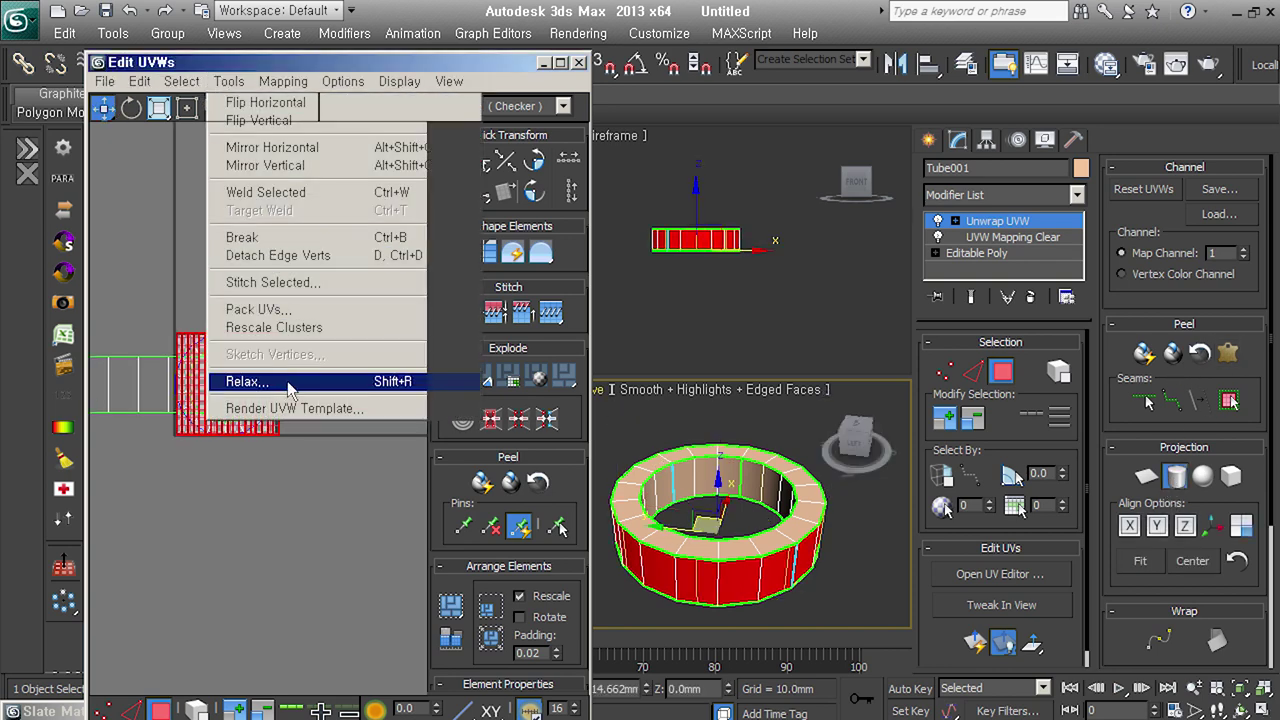
left_click(288, 382)
left_click(242, 135)
left_click(228, 158)
left_click(249, 184)
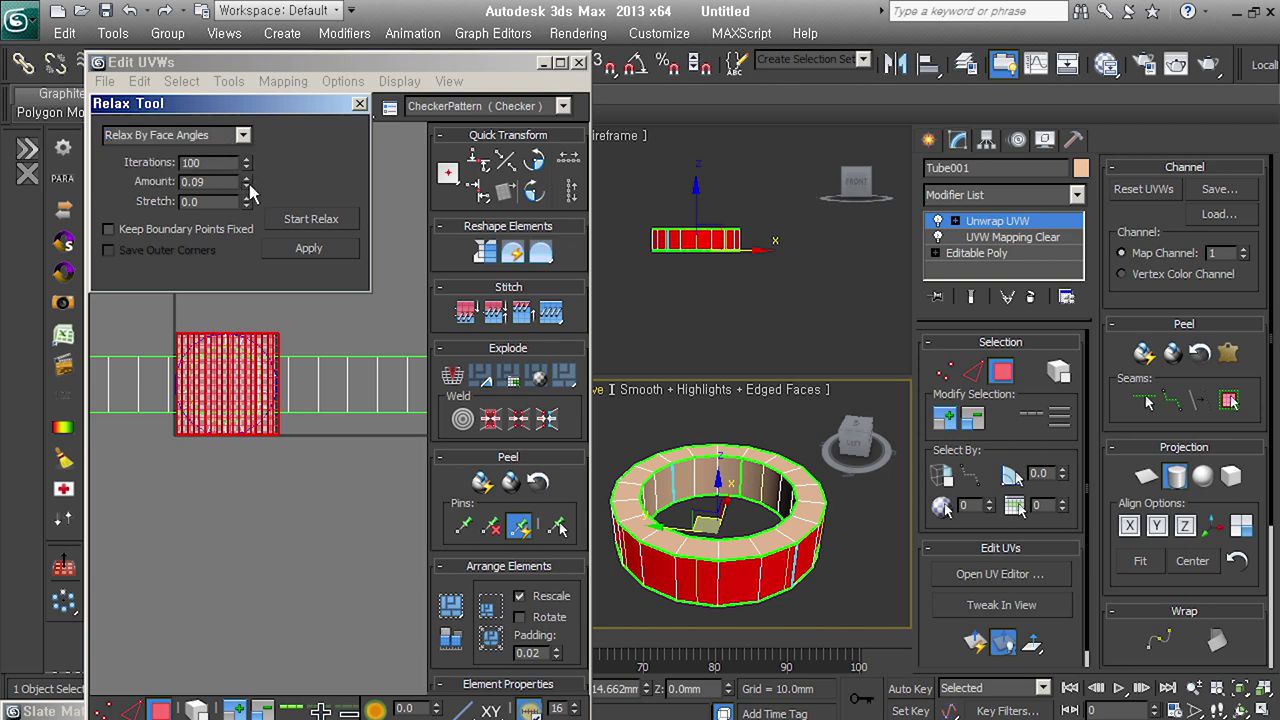
left_click(309, 218)
left_click(361, 103)
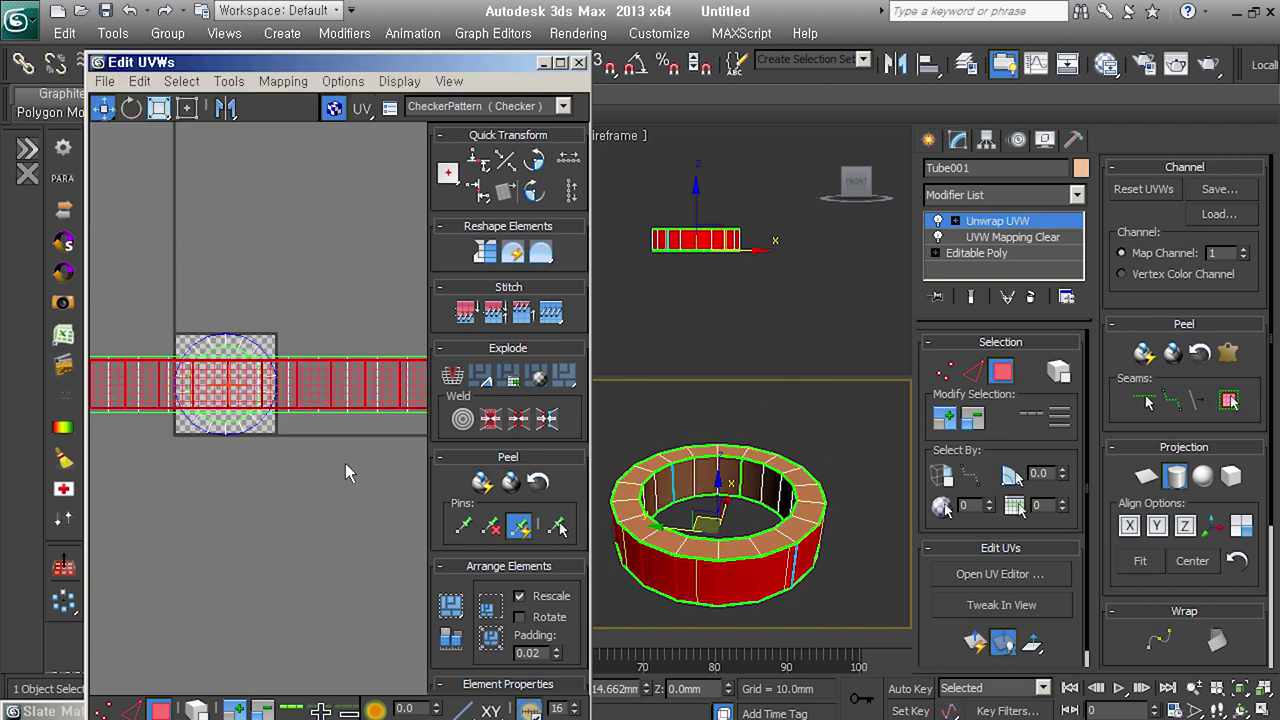
Select all of the tube's UV faces in the UV editor
scroll(258, 488, "down", 2)
scroll(258, 477, "down", 2)
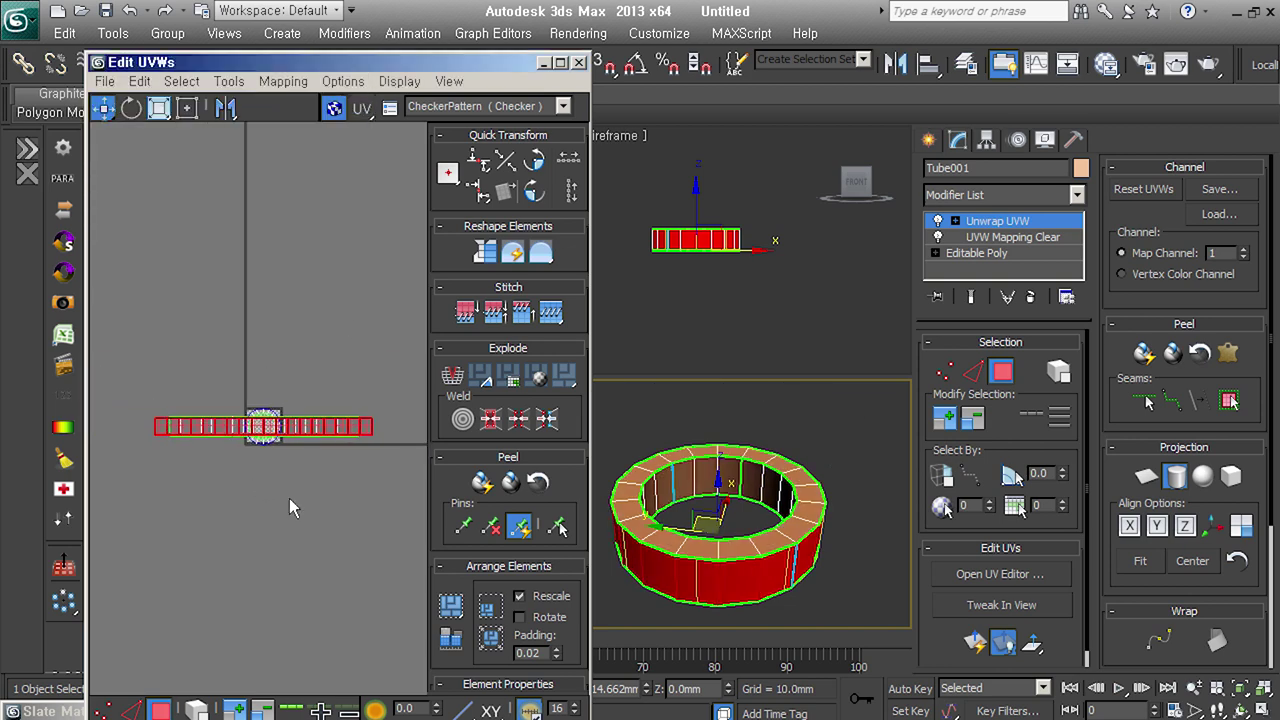
left_click(131, 710)
left_click(160, 710)
left_click_drag(115, 290, 410, 519)
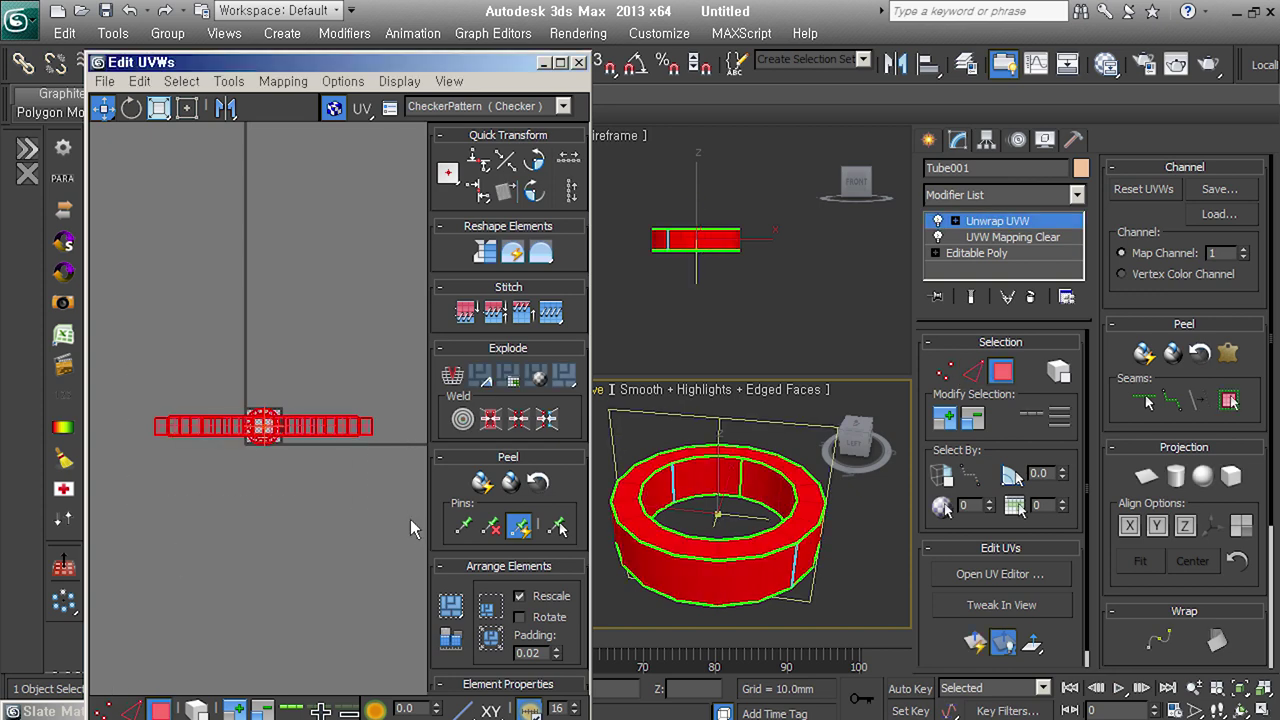
scroll(336, 424, "up", 2)
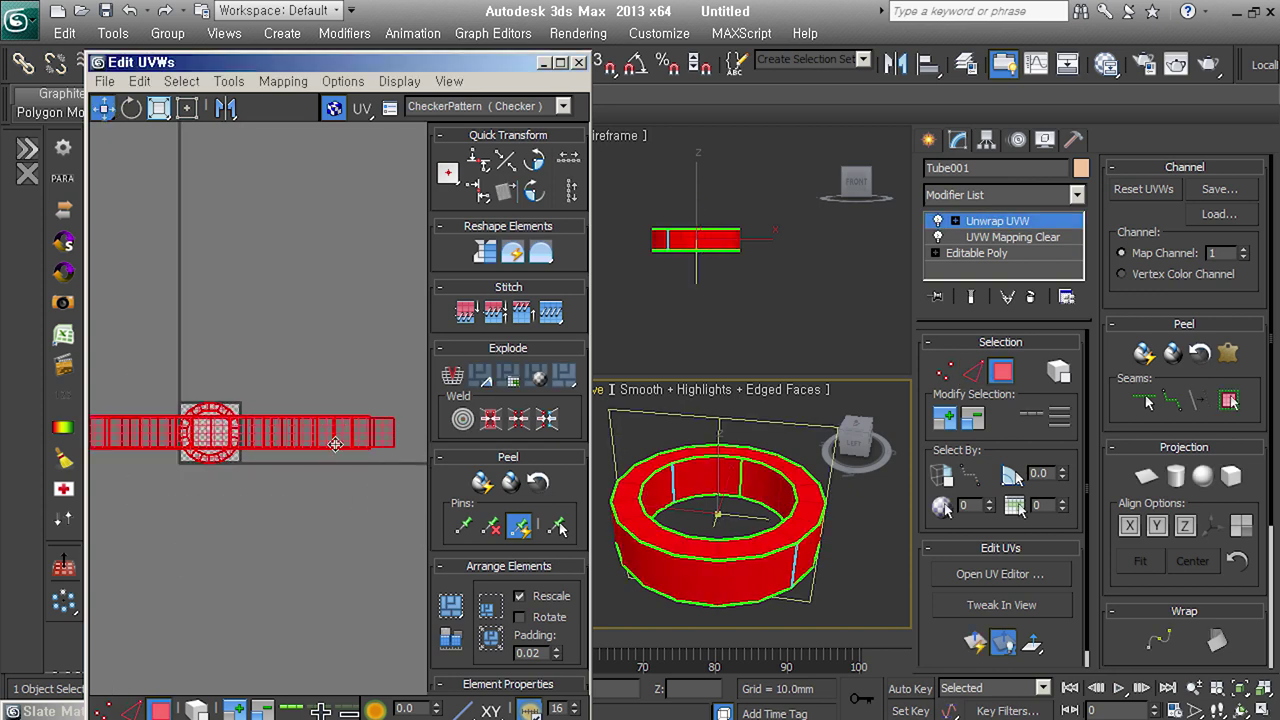
Rescale and pack the tube's UV elements into the unit square, then clear the selection
left_click(447, 640)
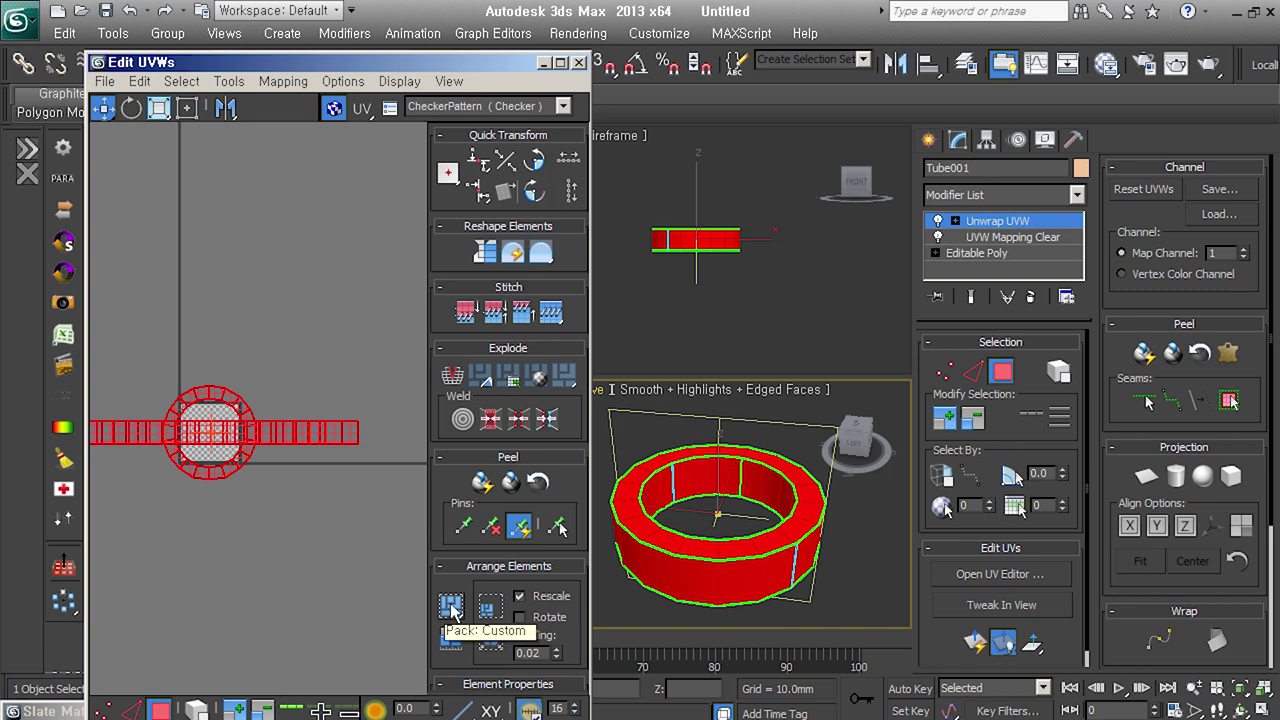
left_click(451, 607)
scroll(188, 468, "up", 5)
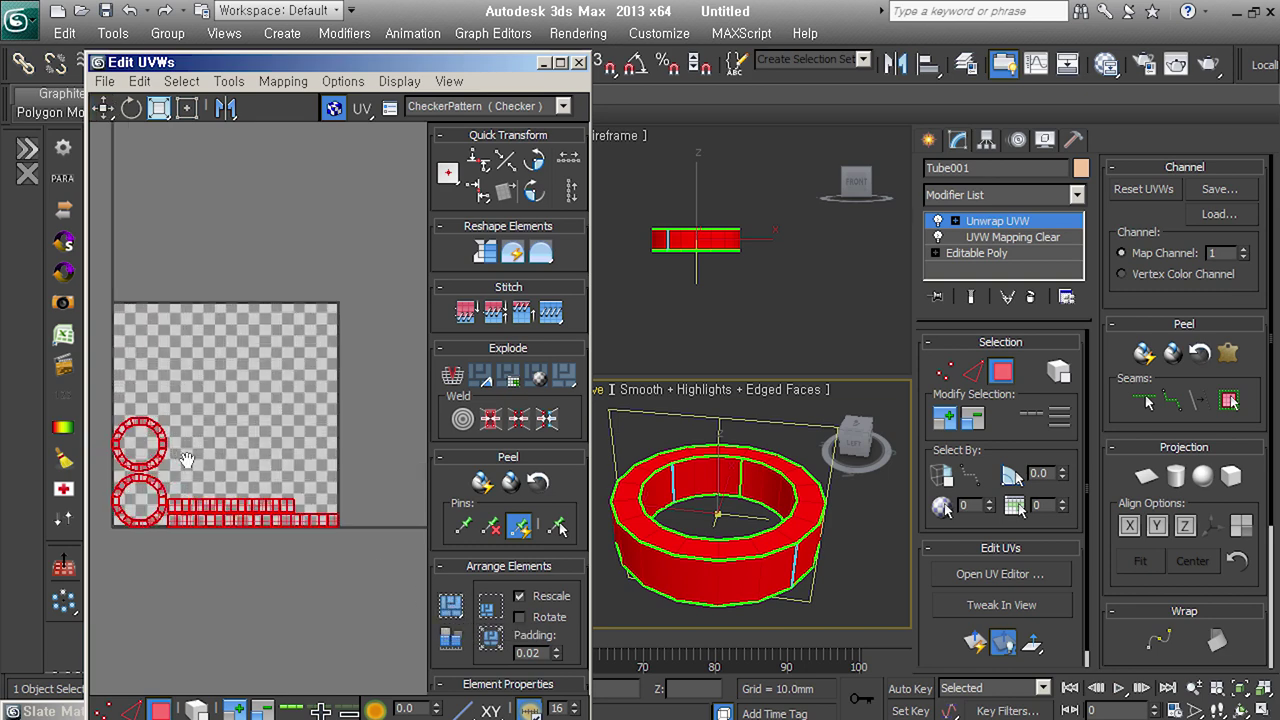
scroll(222, 439, "up", 2)
left_click(322, 551)
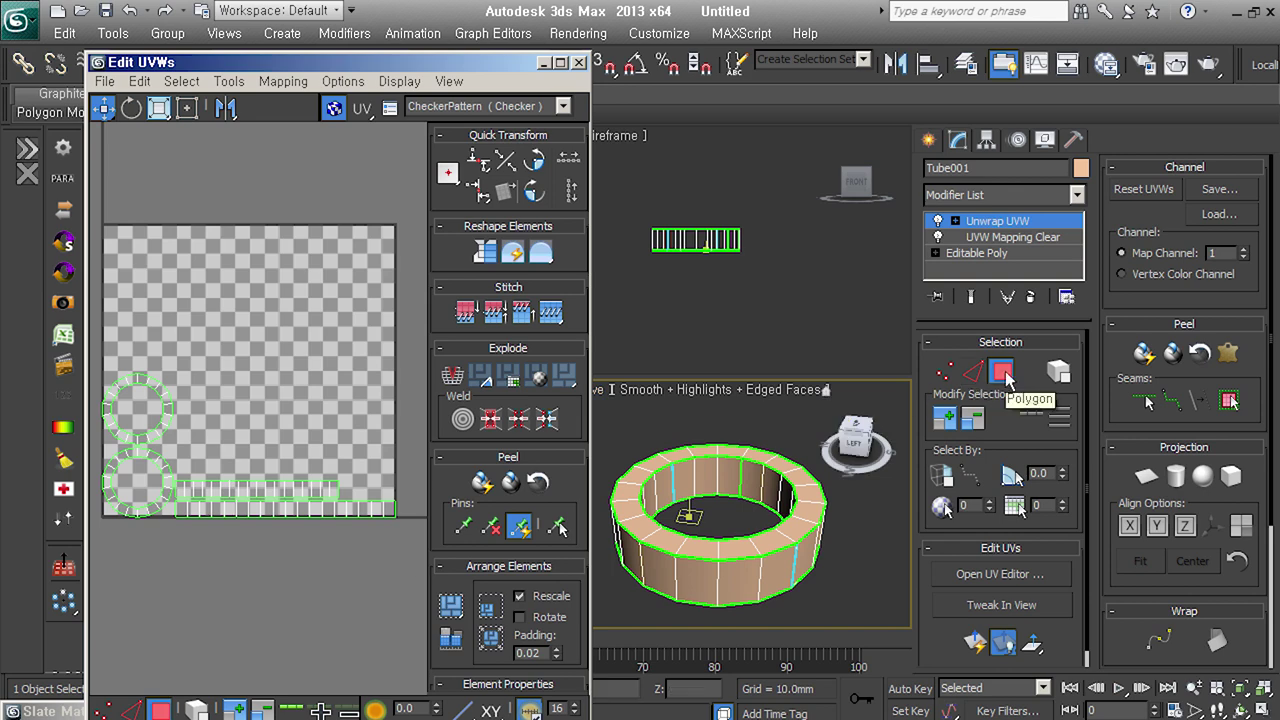
Select all the tube's UVs and enlarge them about four times in Freeform mode
scroll(234, 419, "down", 3)
left_click_drag(382, 539, 382, 540)
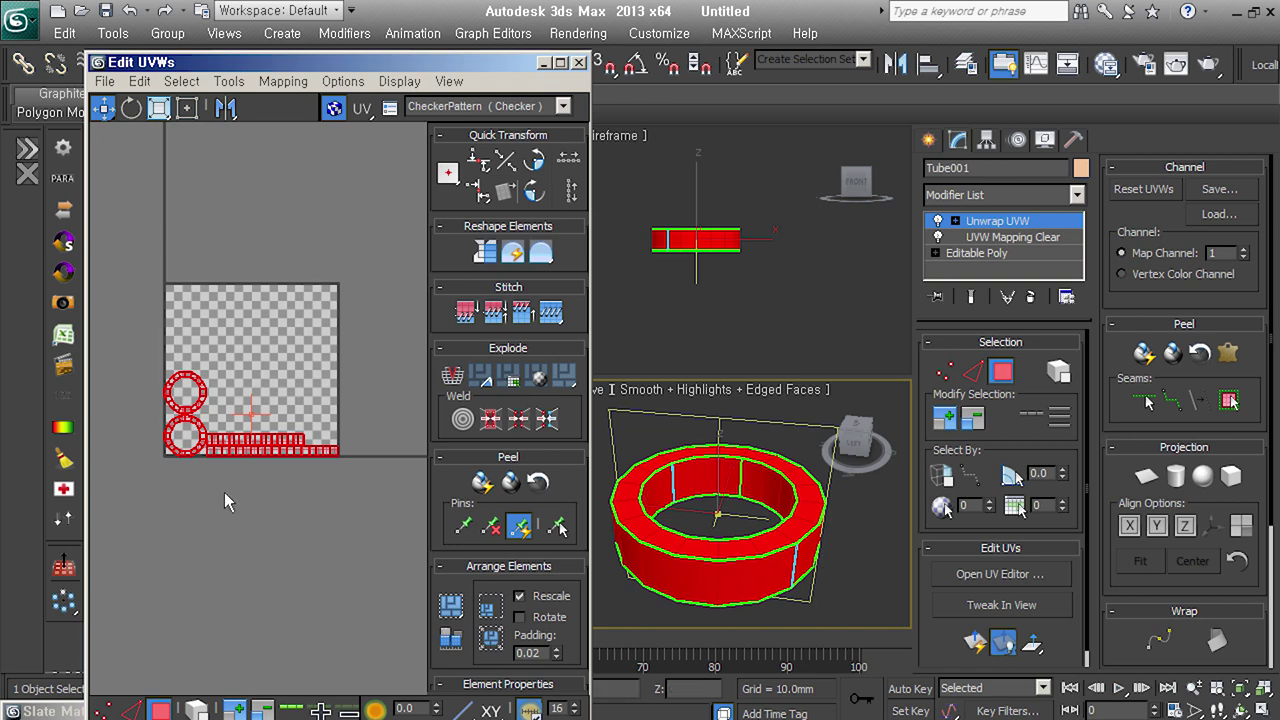
key("q")
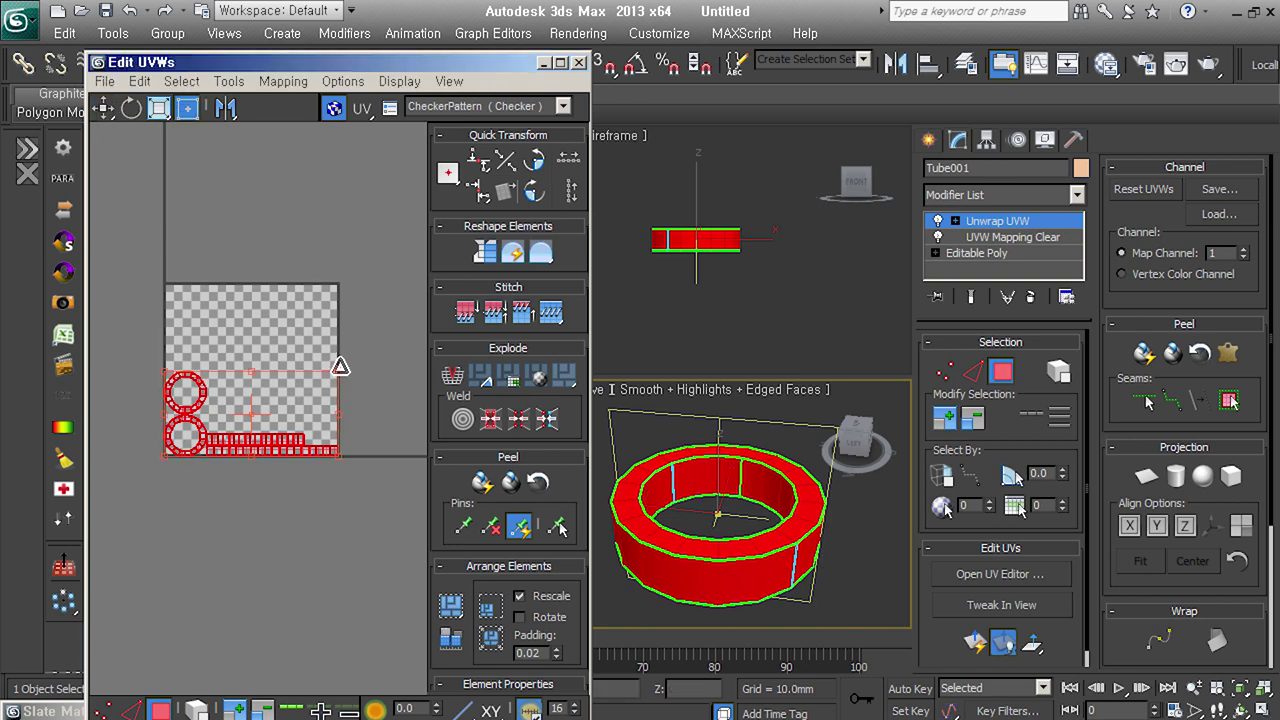
left_click_drag(340, 367, 916, 76)
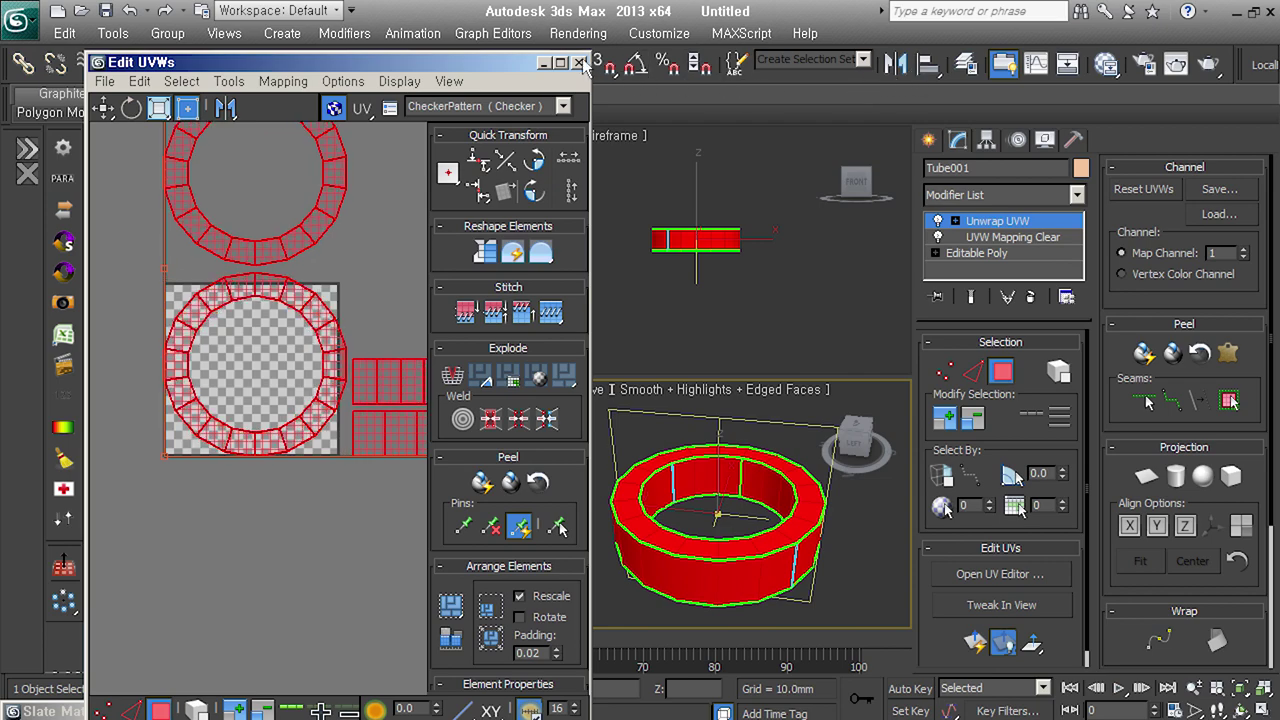
Close the UV editor, check the checker on the tube, and delete the tube
left_click(578, 62)
key("m")
scroll(745, 530, "up", 5)
key("z")
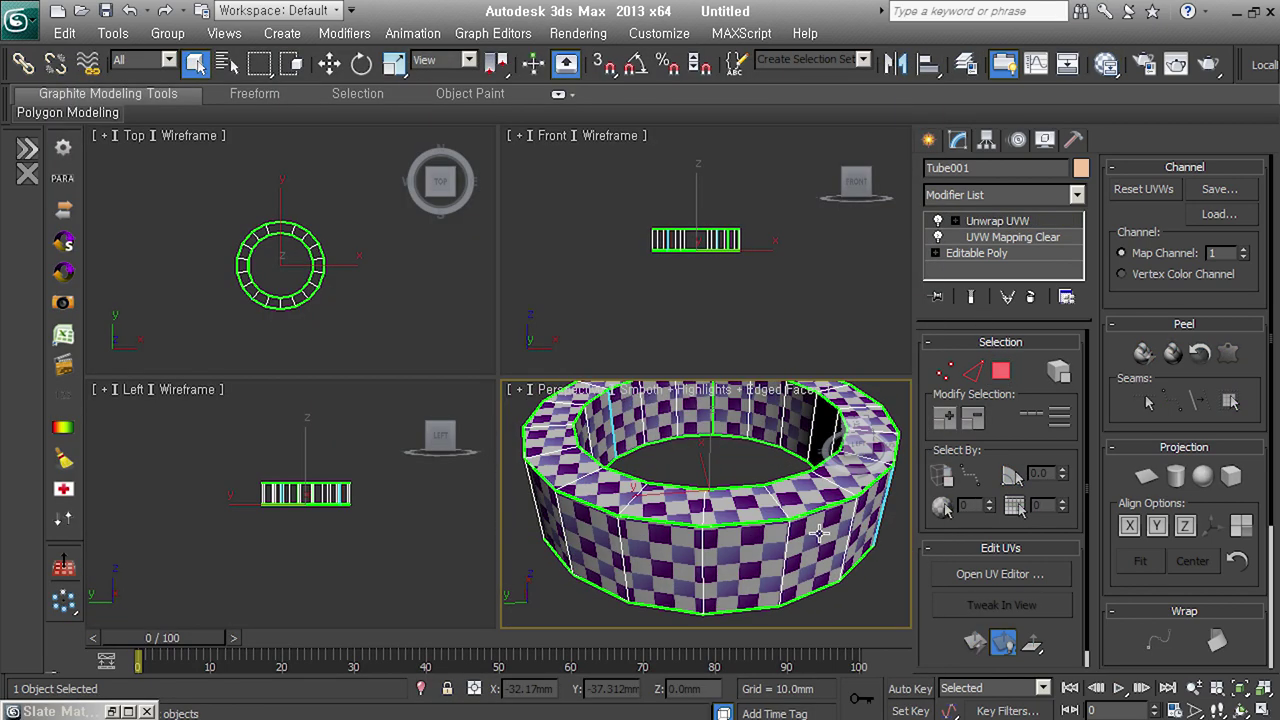
key("Delete")
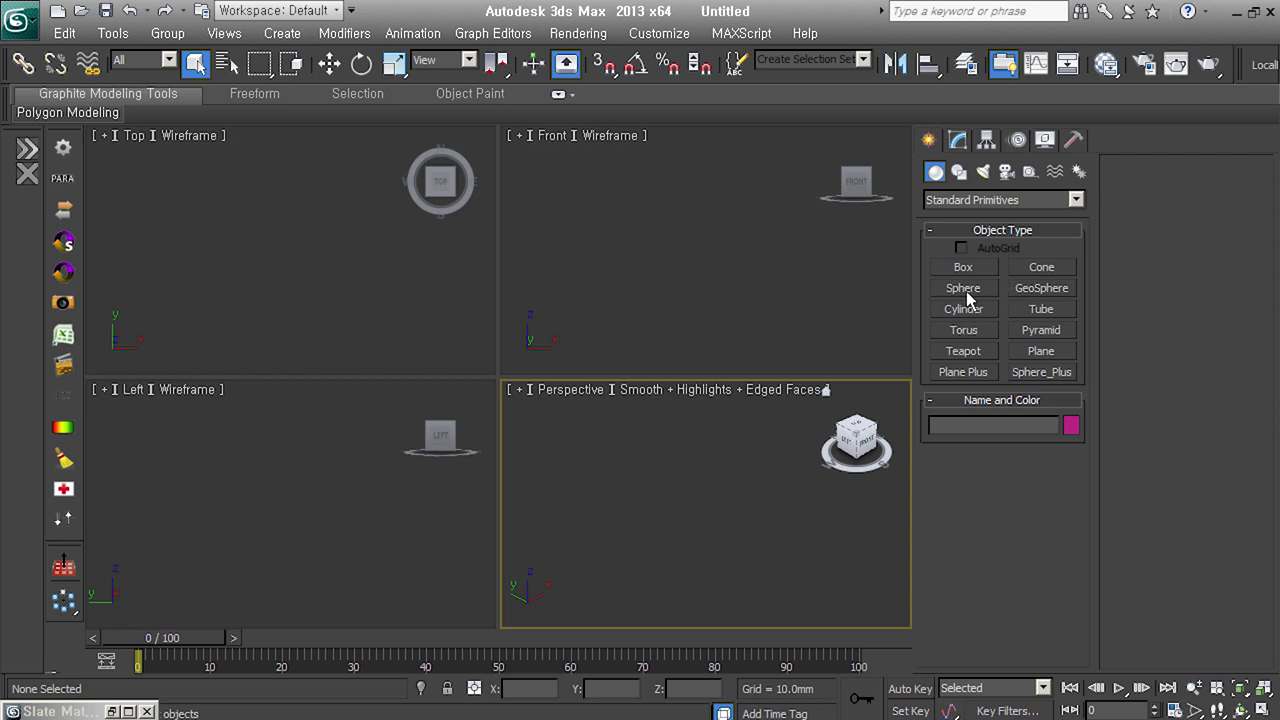
Create GeoSphere001 (radius about 46.7 mm) at the scene centre and add Unwrap UVW
left_click(966, 288)
left_click_drag(682, 517, 692, 579)
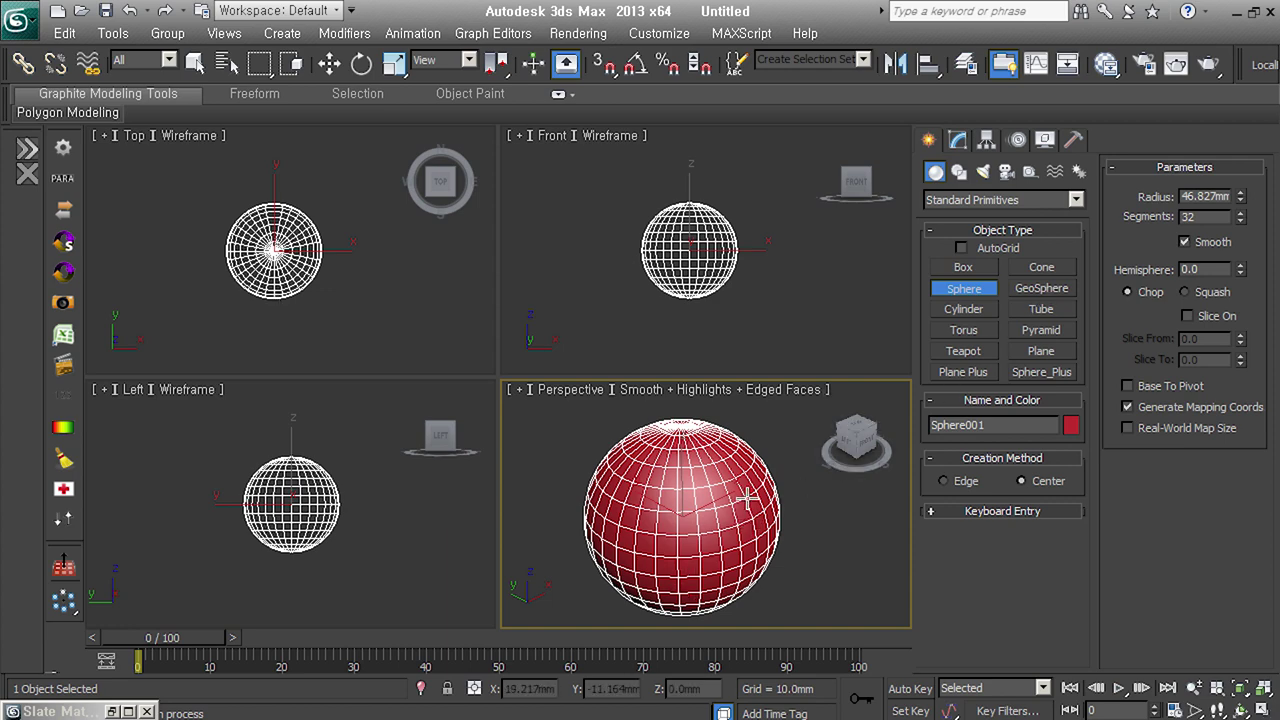
key("ctrl+z")
left_click(1060, 287)
left_click_drag(680, 514, 683, 578)
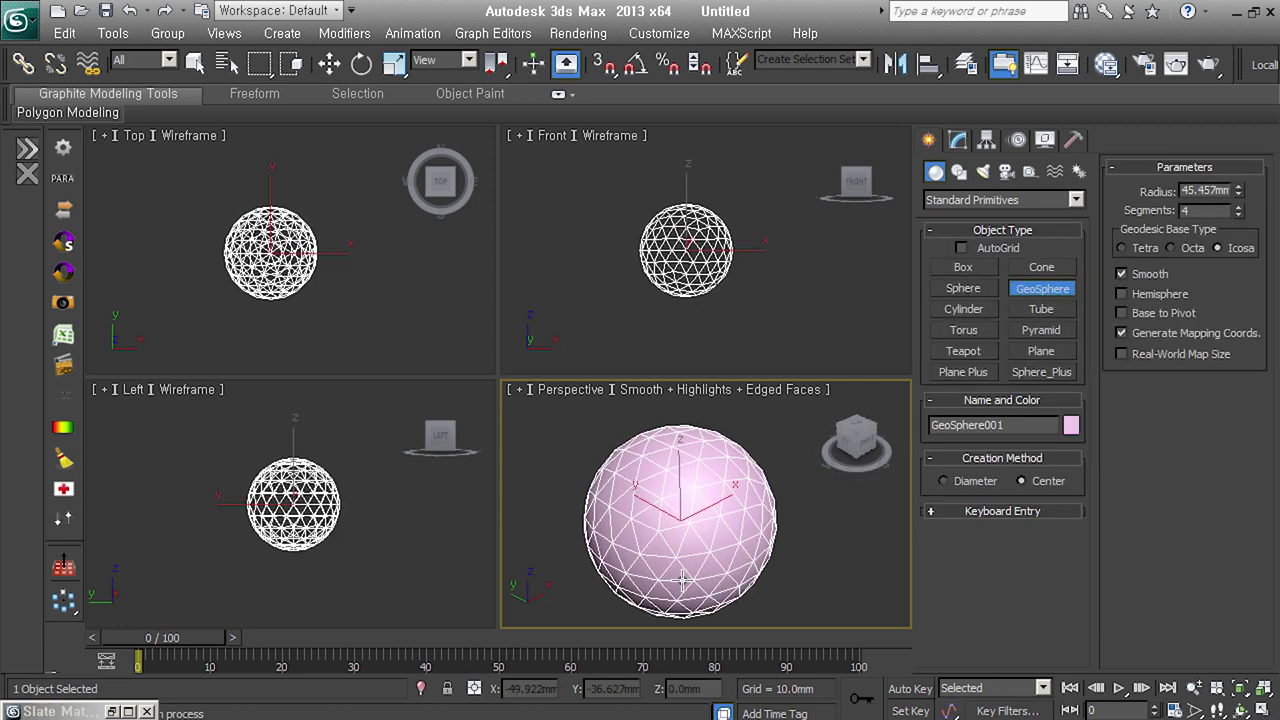
middle_click_drag(683, 578, 679, 497, "alt")
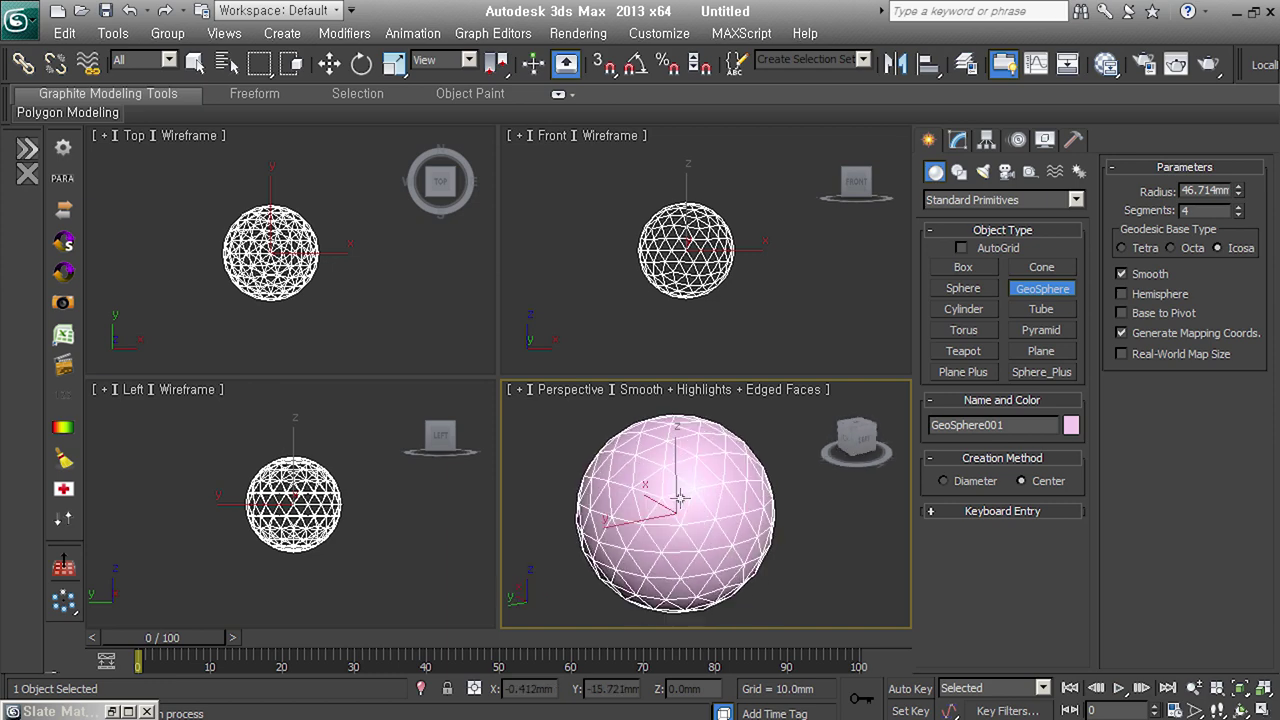
key("u")
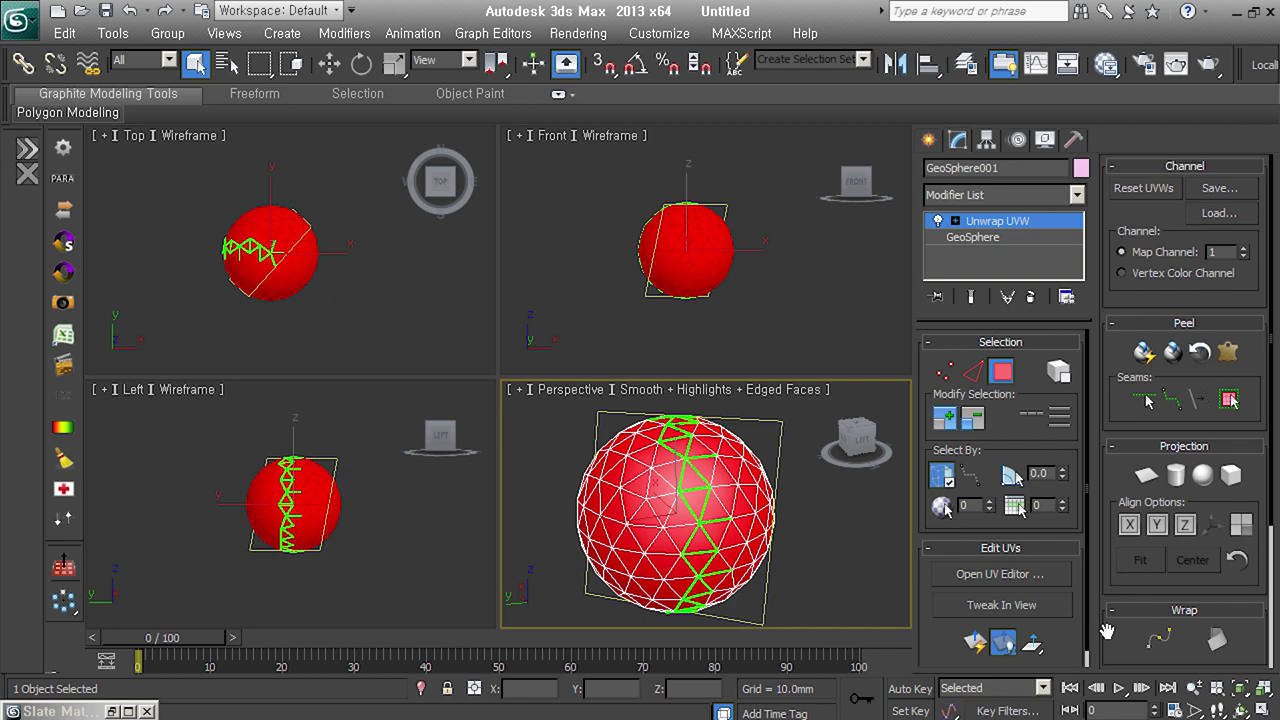
Turn off Map Seams, select all the geosphere's faces, and open its Edit UVWs editor
scroll(1121, 639, "down", 3)
scroll(1121, 639, "down", 3)
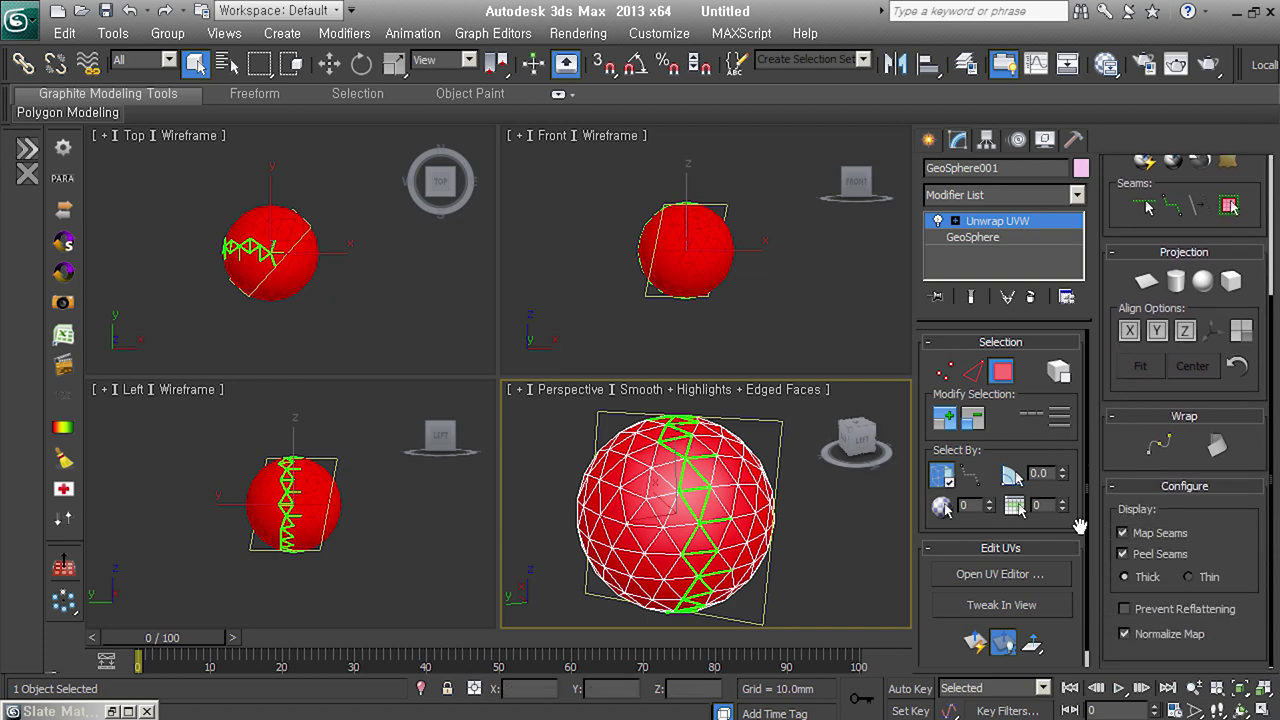
left_click(1162, 534)
middle_click_drag(766, 523, 704, 565, "alt")
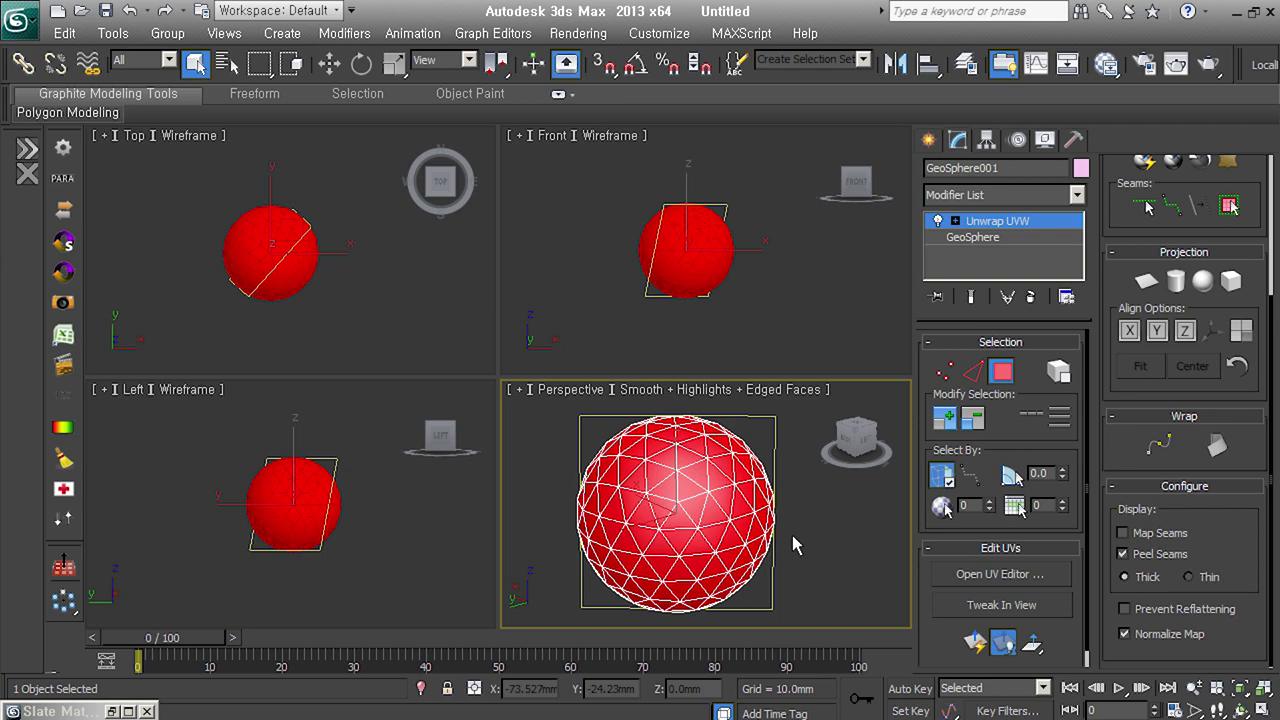
key("ctrl+a")
mouse_move(782, 557)
middle_mouse_down("alt")
mouse_move(760, 527)
mouse_move(769, 535)
middle_mouse_up("alt")
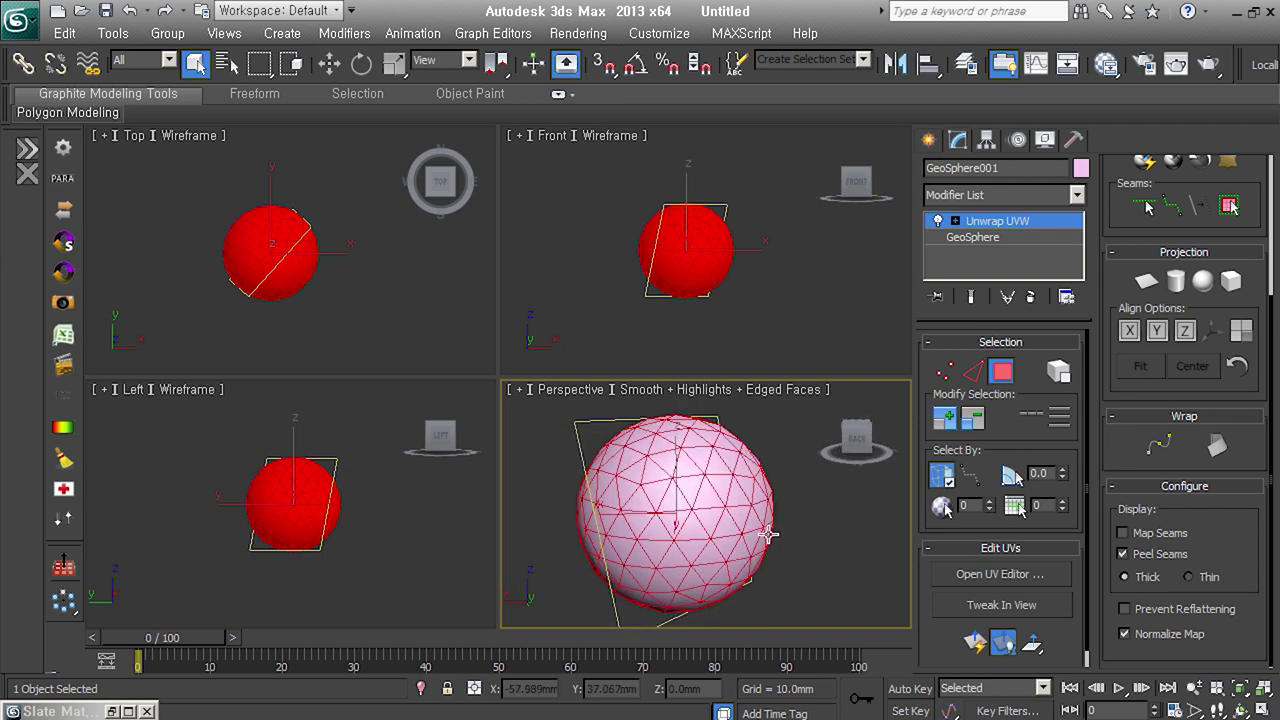
middle_click_drag(769, 535, 740, 575, "alt")
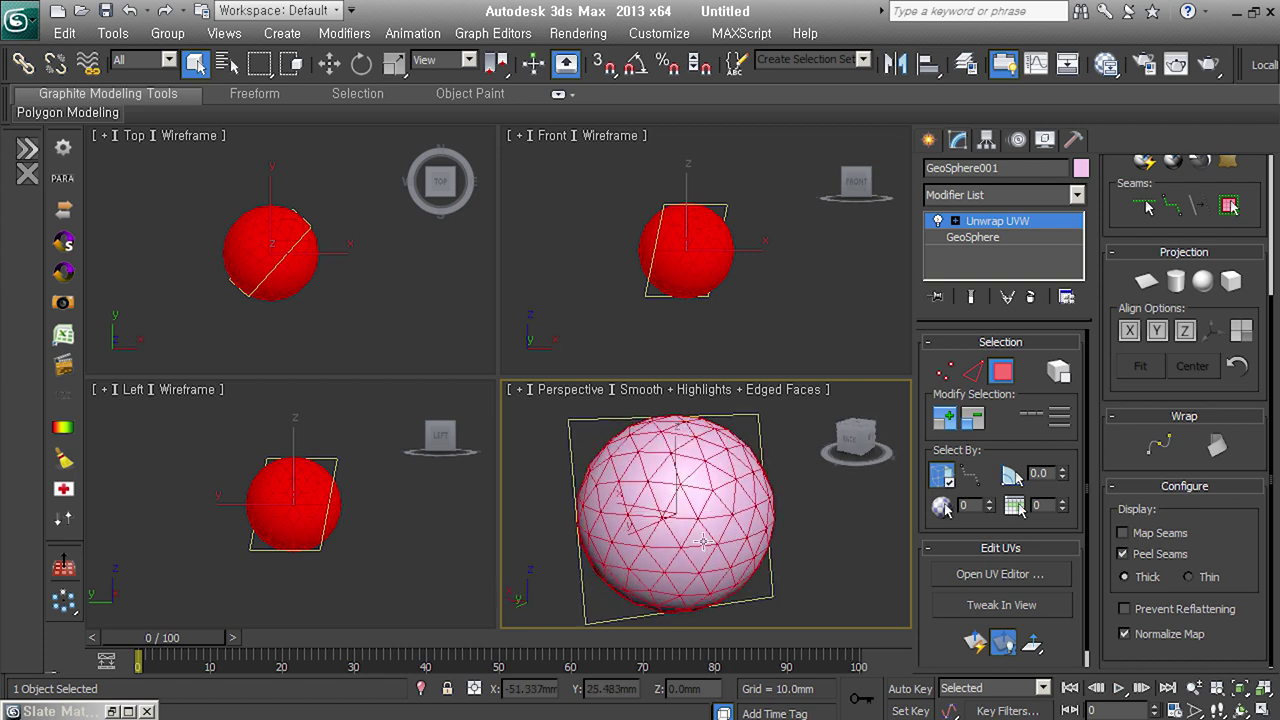
left_click(1000, 576)
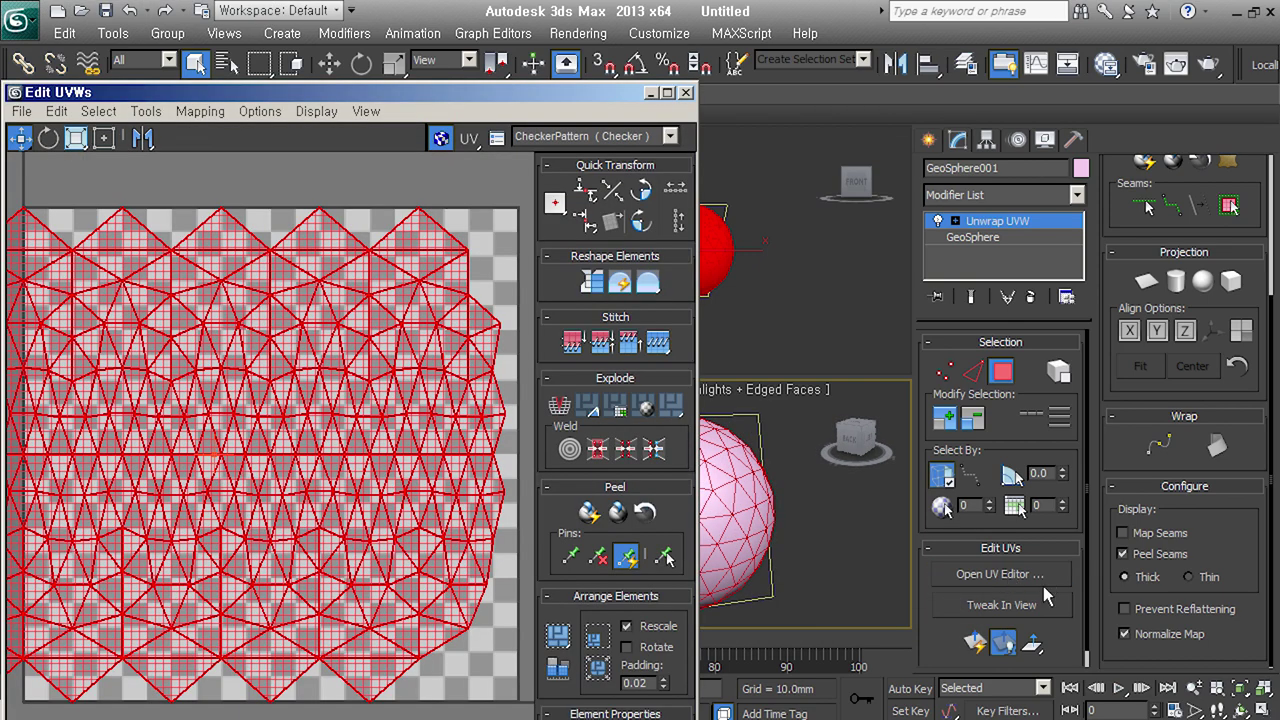
scroll(410, 497, "down", 3)
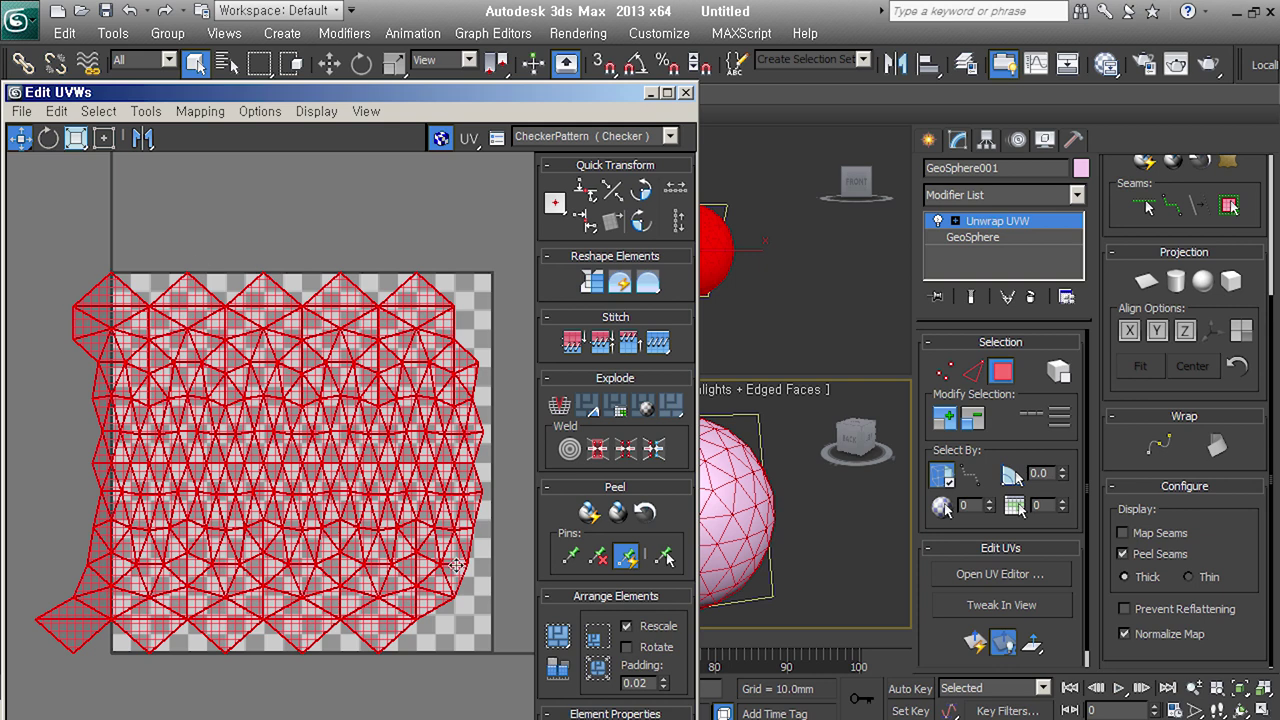
left_click(205, 111)
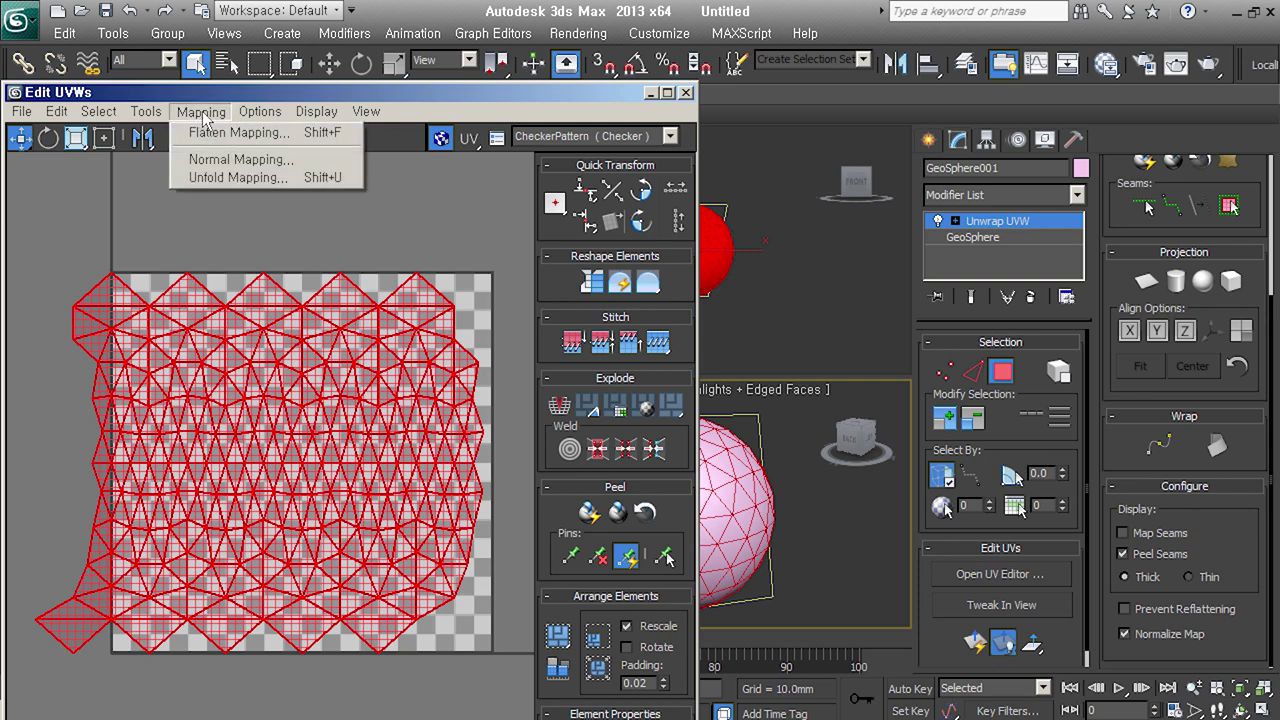
Apply Flatten Mapping to split the geosphere's UVs into separate clusters
left_click(288, 134)
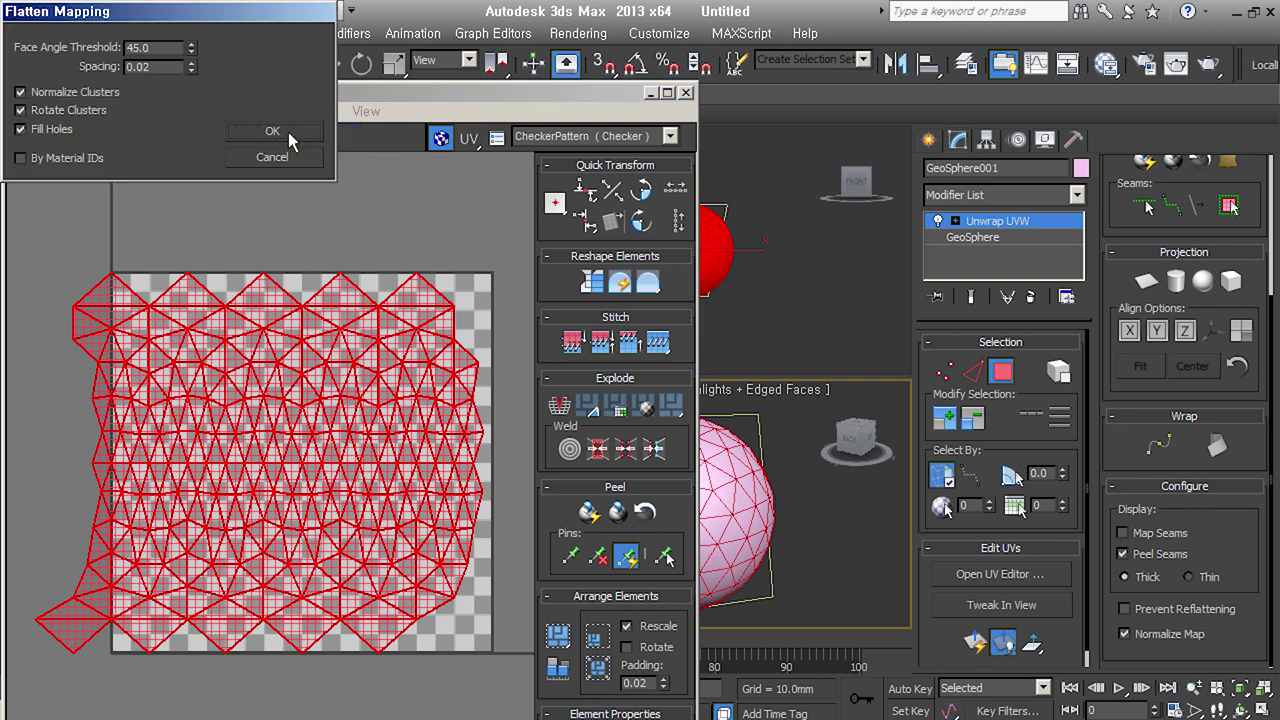
left_click_drag(237, 7, 292, 110)
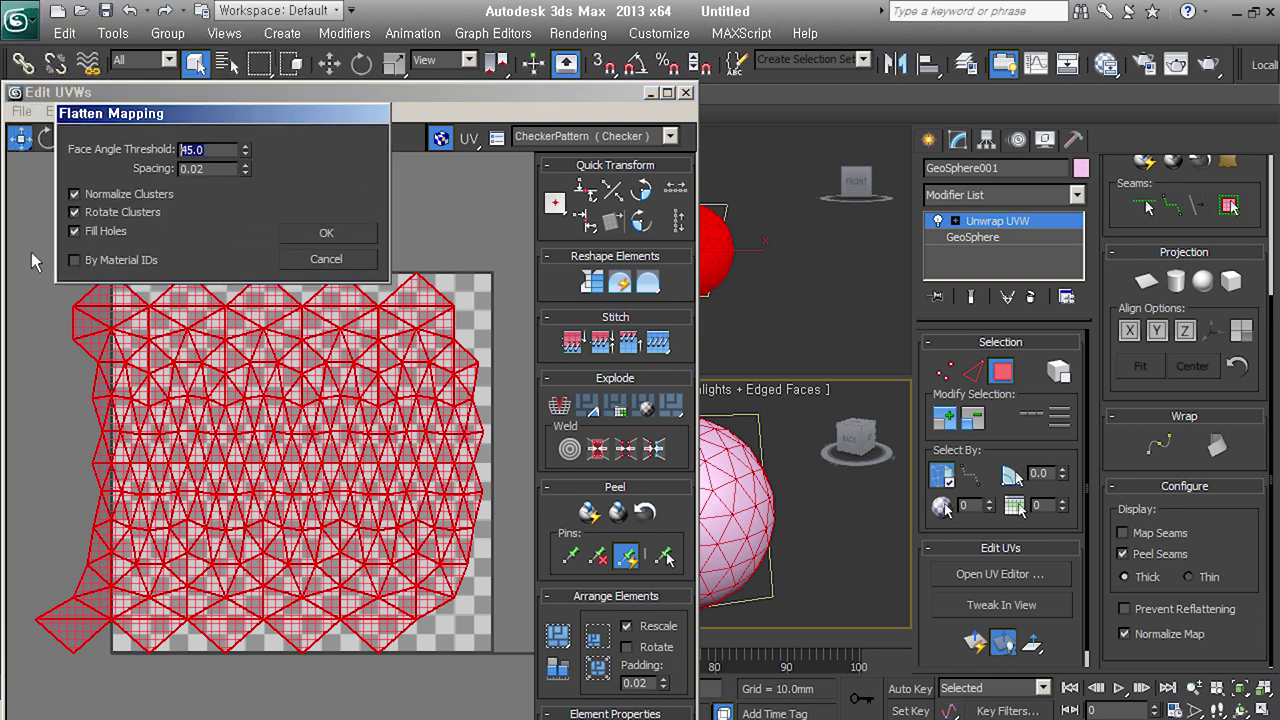
left_click(354, 234)
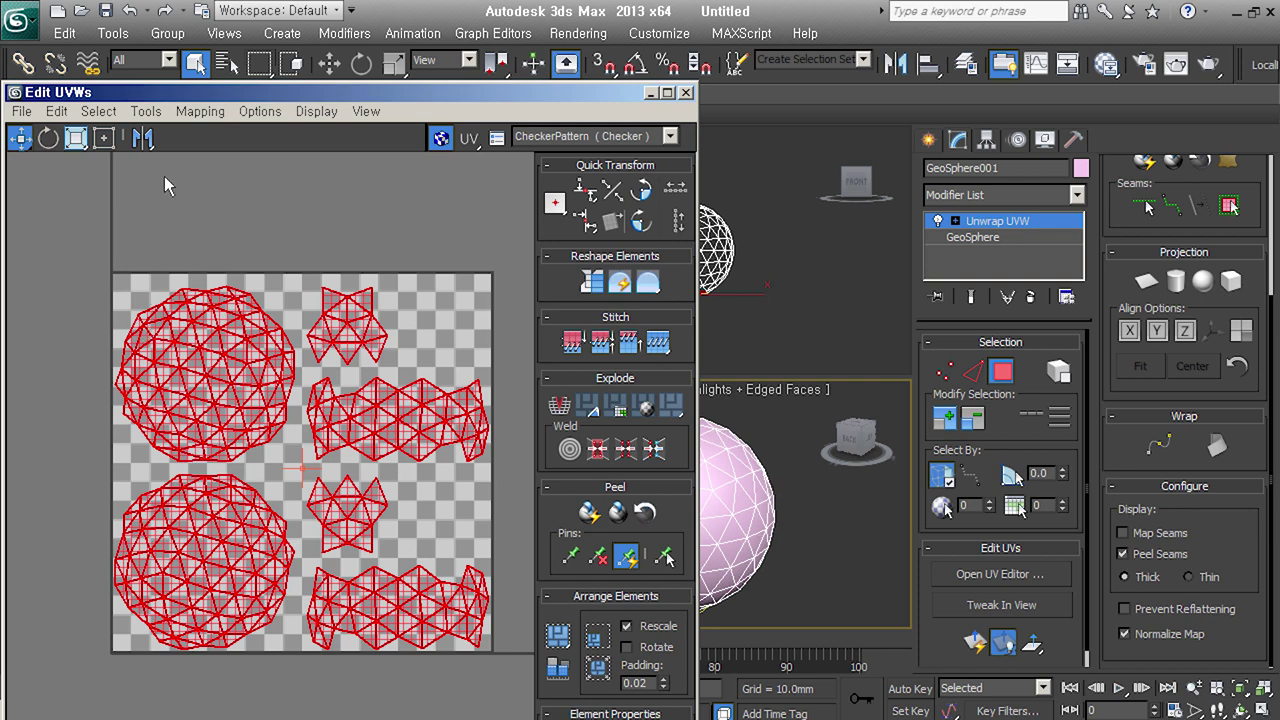
Relax the UV clusters by face angles with amount 1.0
left_click(146, 111)
left_click(212, 408)
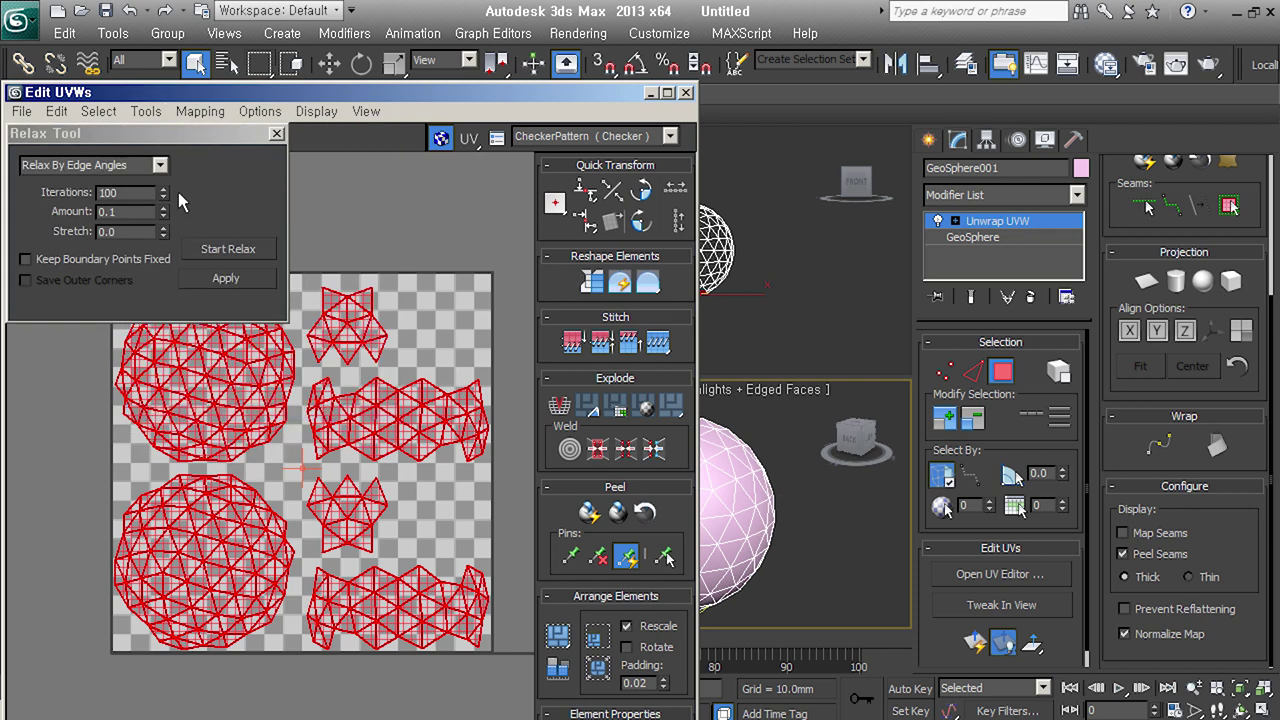
left_click(159, 165)
left_click(70, 181)
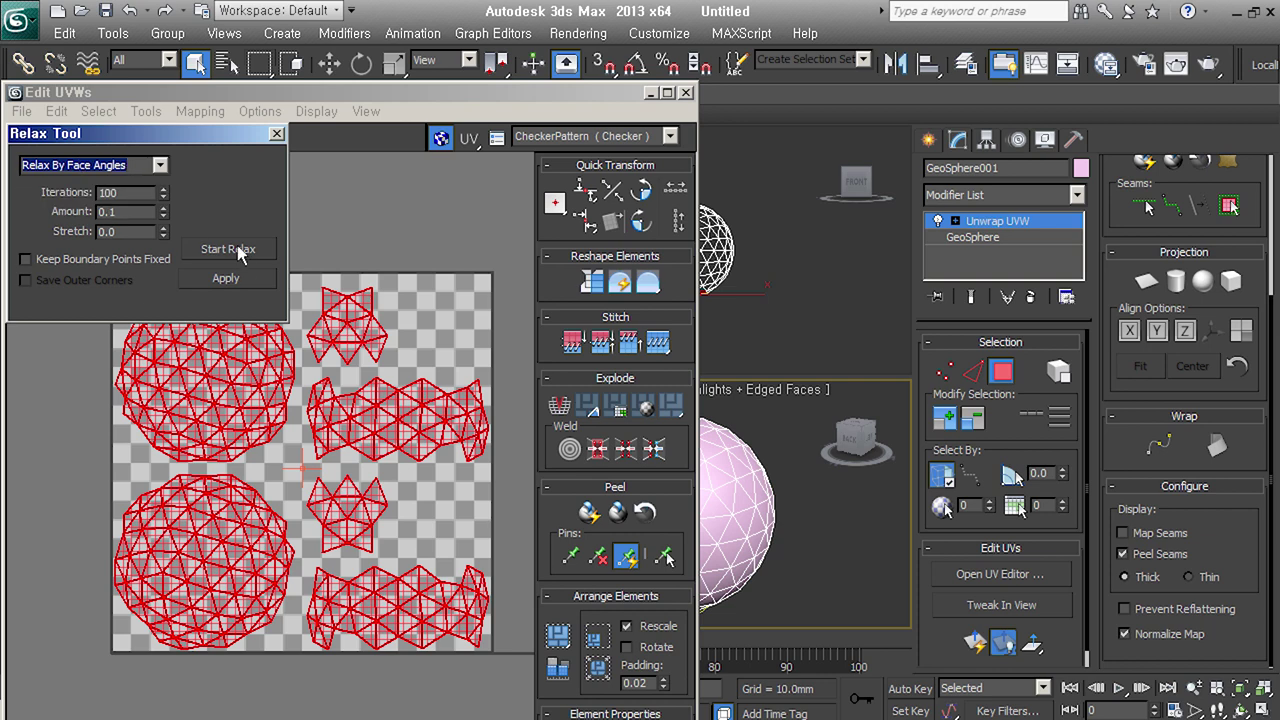
left_click_drag(163, 211, 163, 185)
left_click(228, 249)
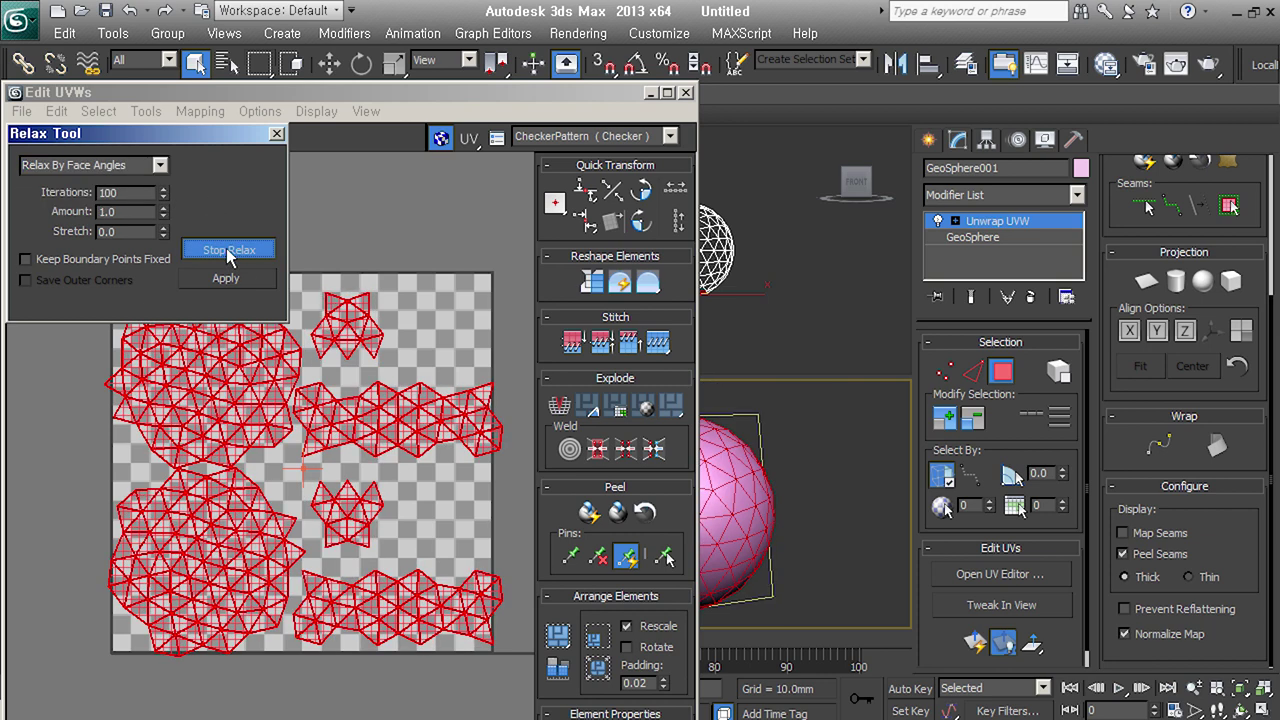
left_click(400, 686)
left_click(277, 134)
Deselect the UVs and close the UV and material editors to show the checkered sphere
left_click(275, 220)
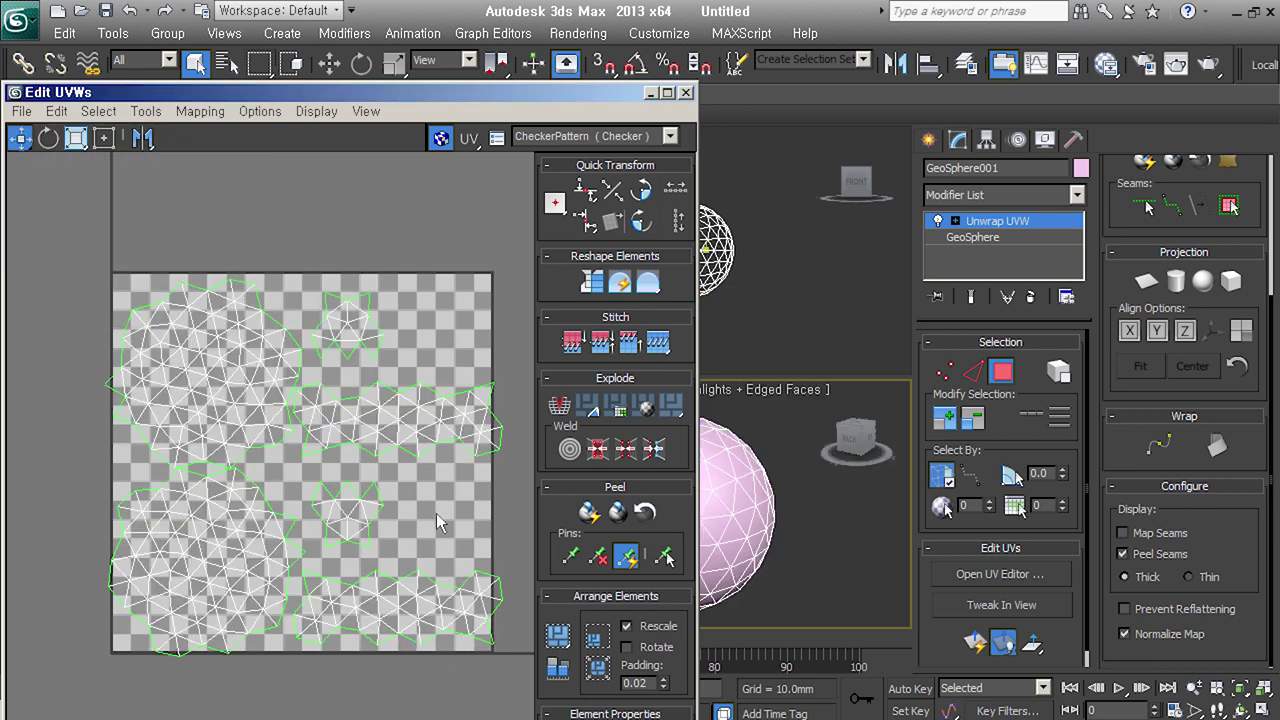
middle_click_drag(247, 566, 240, 535)
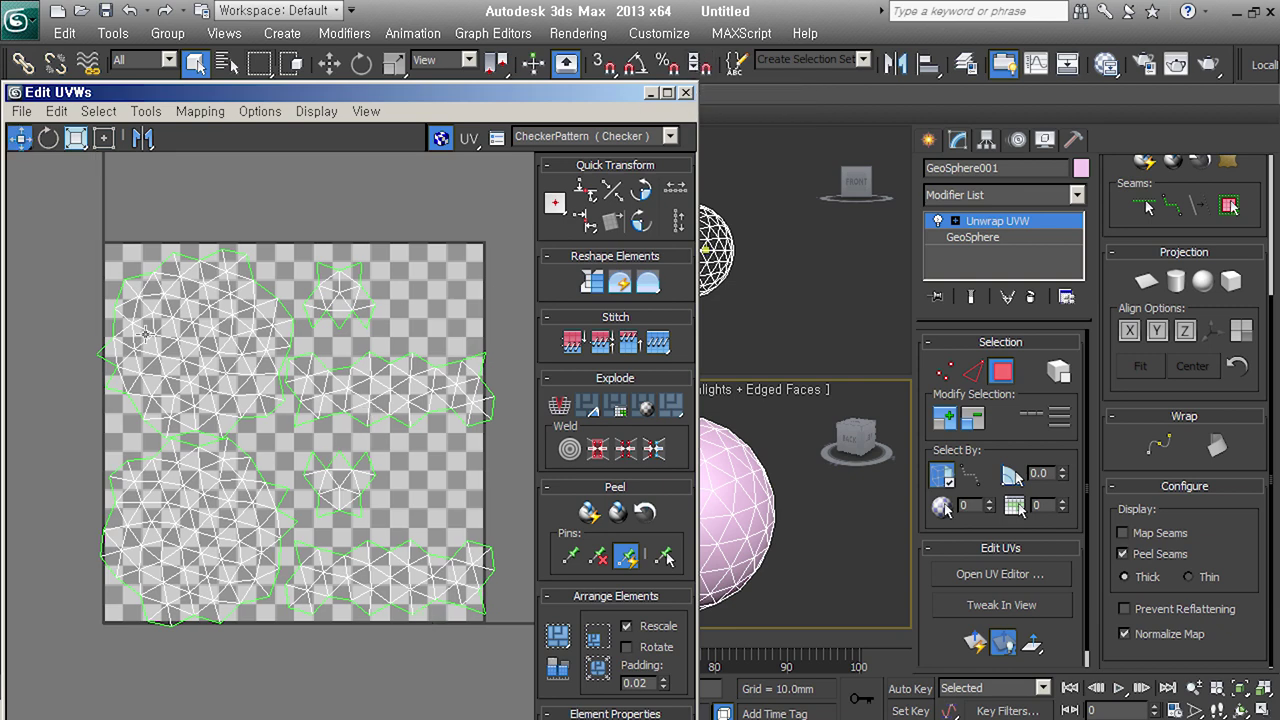
left_click(686, 92)
left_click(569, 95)
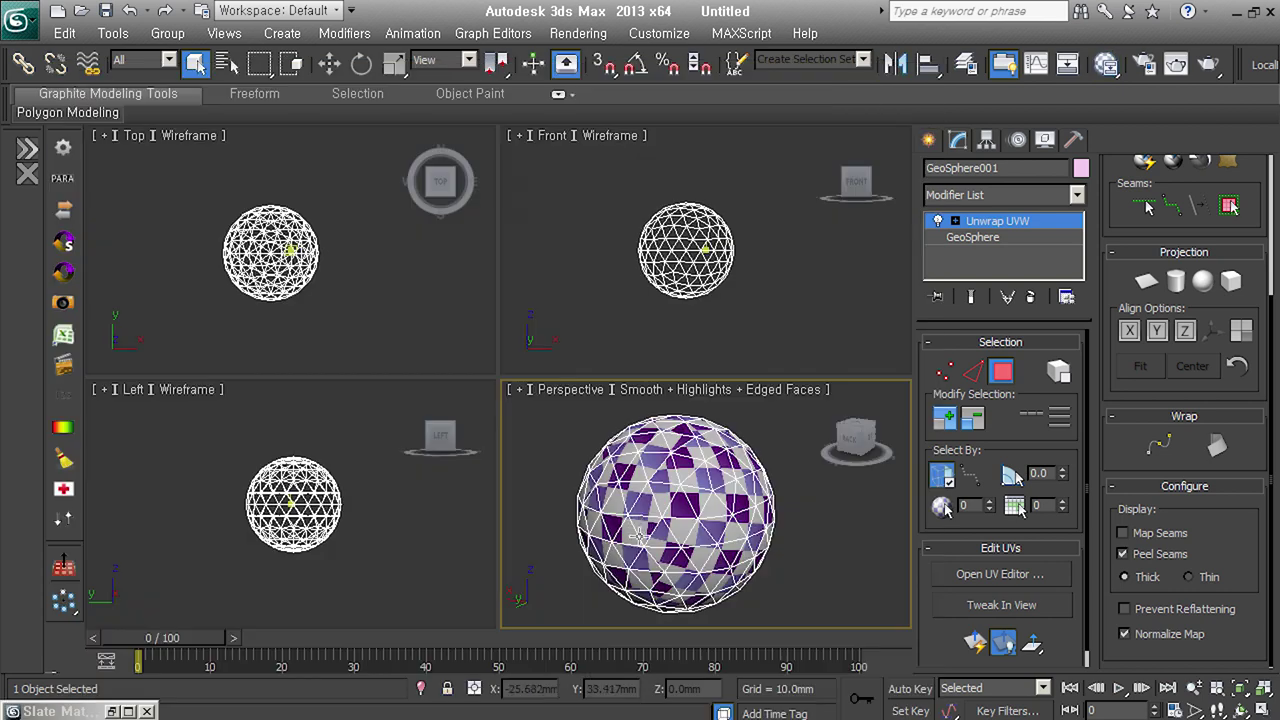
mouse_move(718, 490)
middle_mouse_down("alt")
mouse_move(696, 488)
mouse_move(680, 520)
mouse_move(686, 492)
middle_mouse_up("alt")
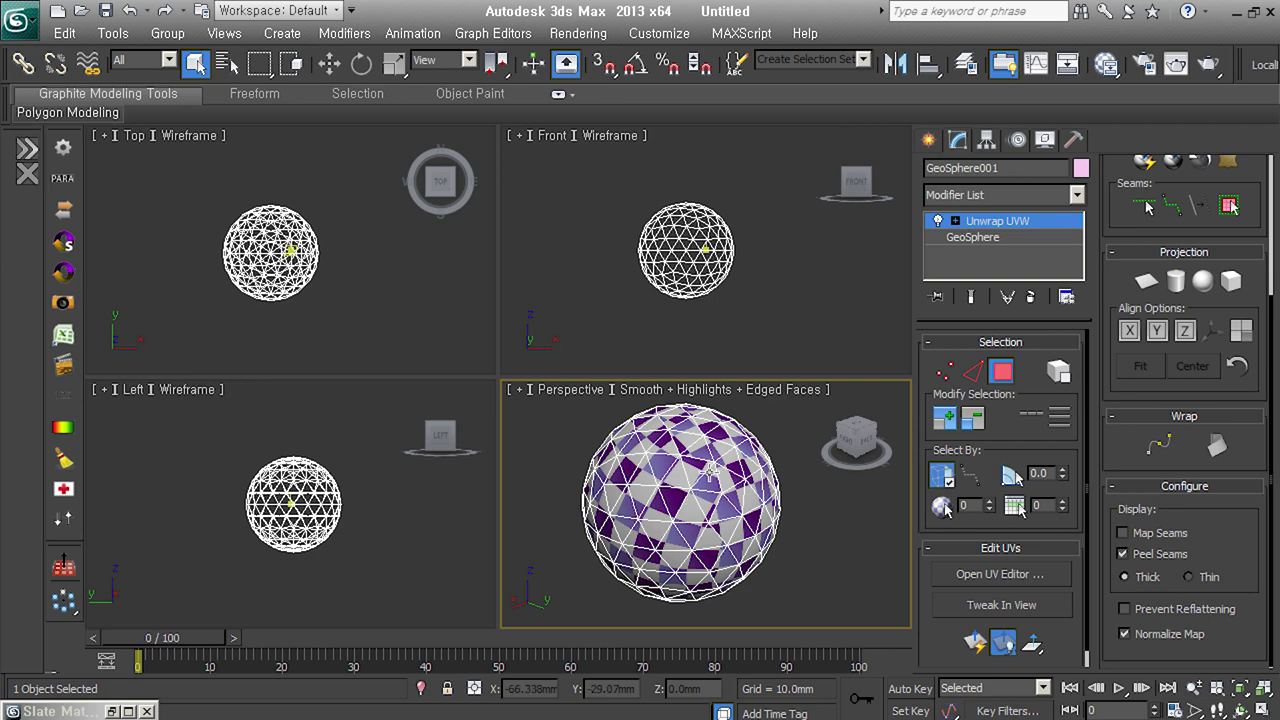
middle_click_drag(718, 545, 704, 516, "alt")
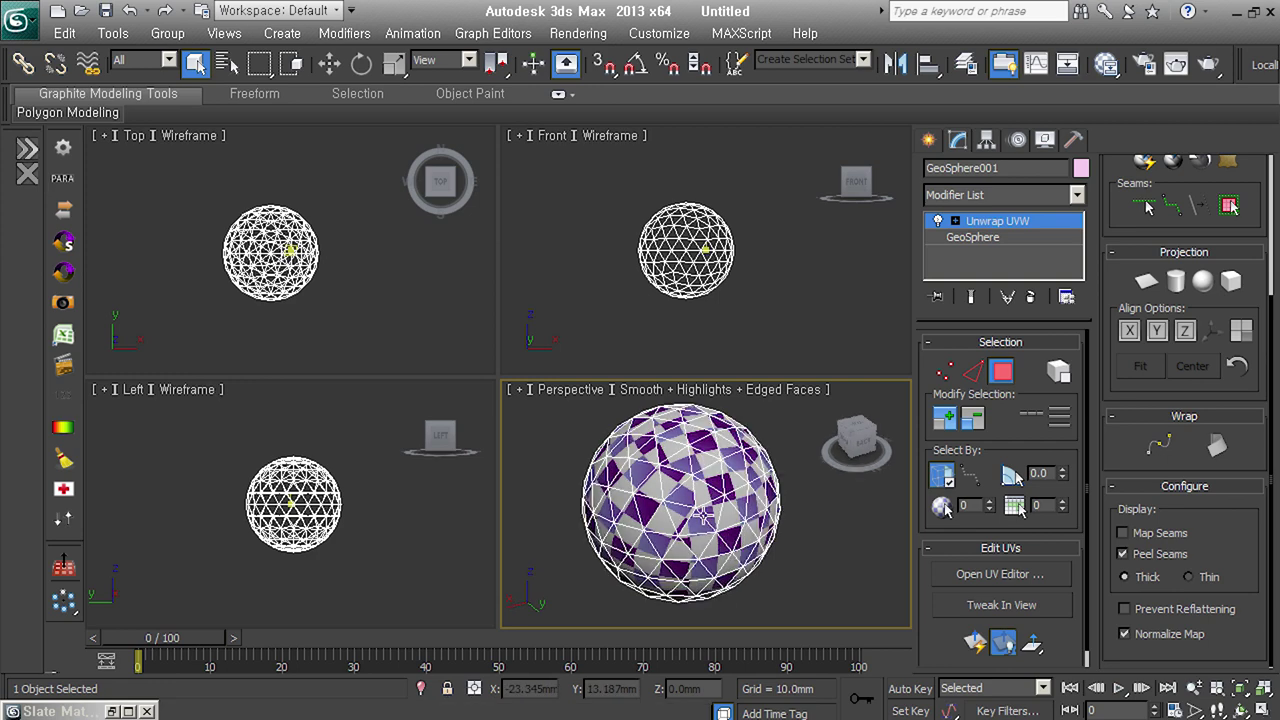
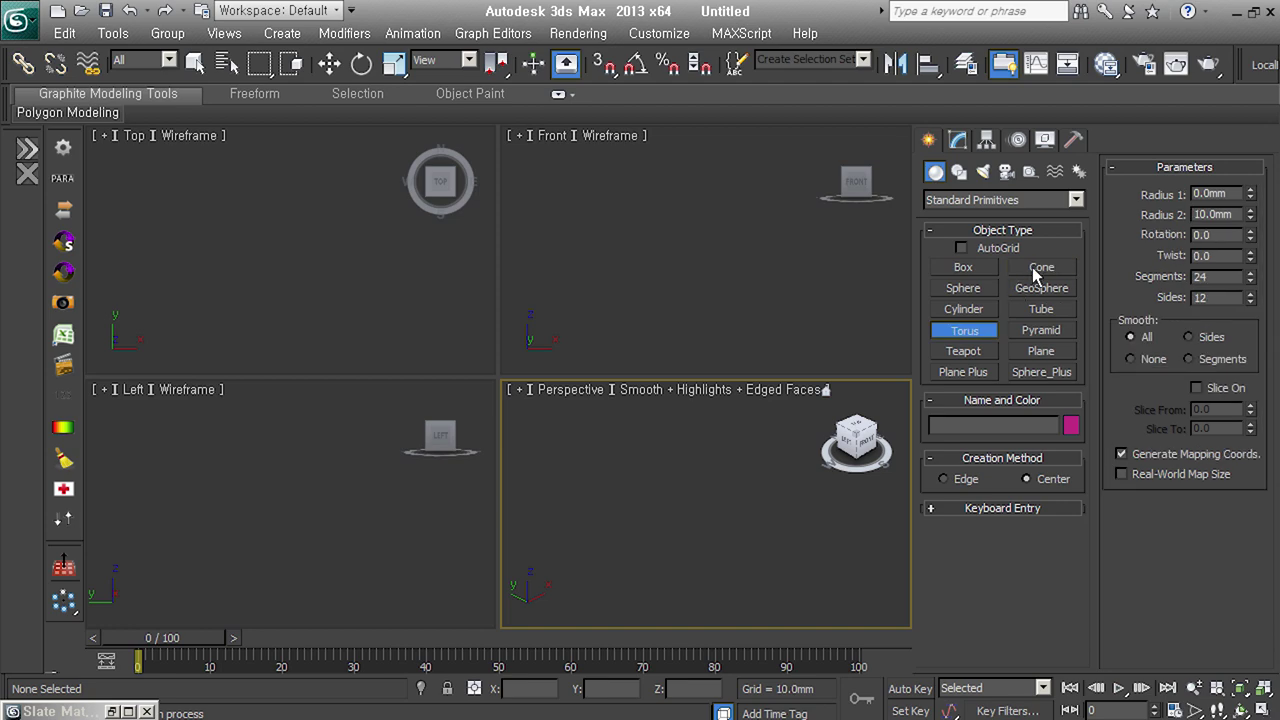
Draw Cone001 with radii 24.747/5.987 mm and height 51.48 mm, then orbit to view it
left_click_drag(695, 540, 770, 560)
left_click(712, 470)
scroll(713, 515, "up", 2)
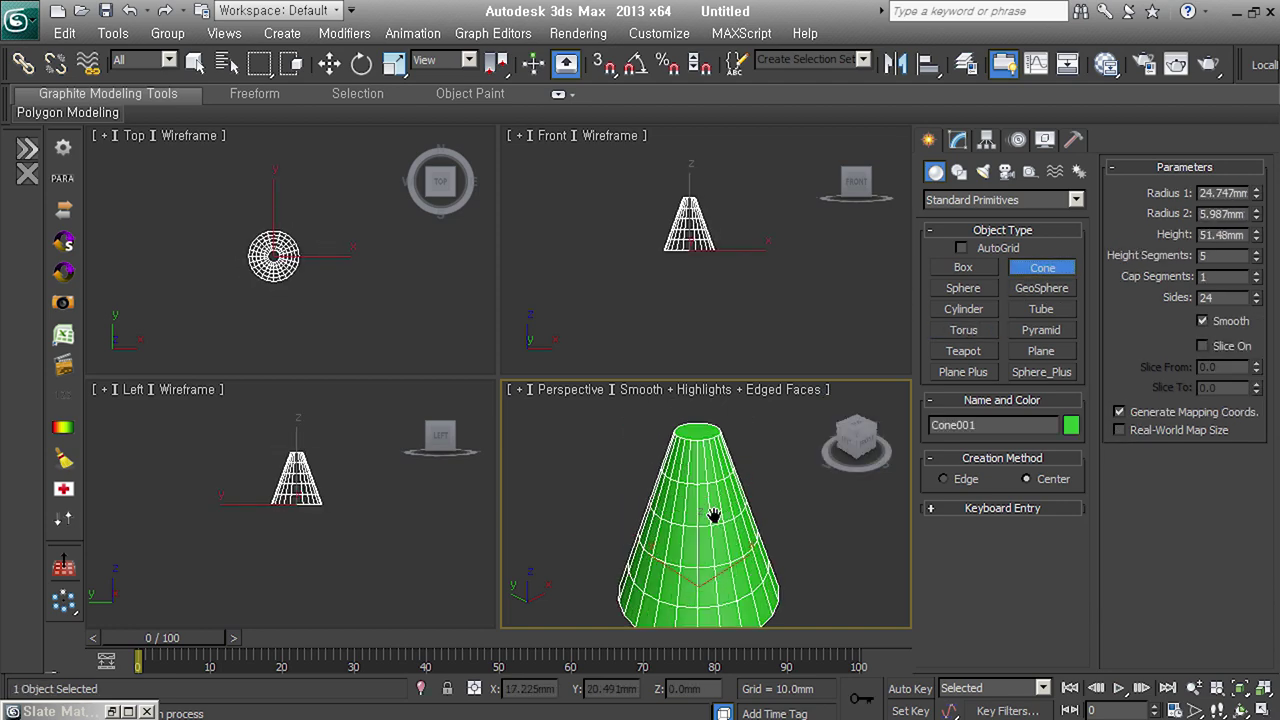
scroll(712, 508, "up", 1)
mouse_move(711, 502)
middle_mouse_down("alt")
mouse_move(811, 643)
mouse_move(706, 567)
mouse_move(642, 554)
middle_mouse_up("alt")
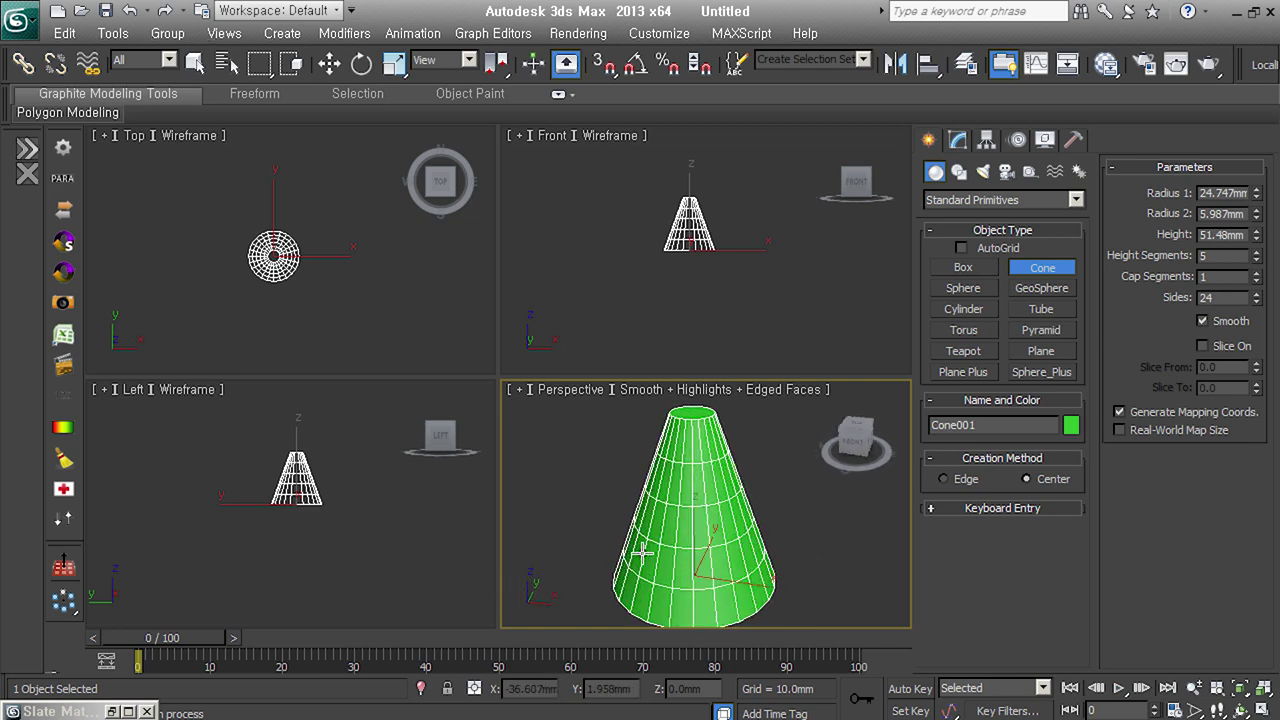
Convert the cone to an editable poly and add an Unwrap UVW modifier
right_click(653, 553)
left_click(727, 567)
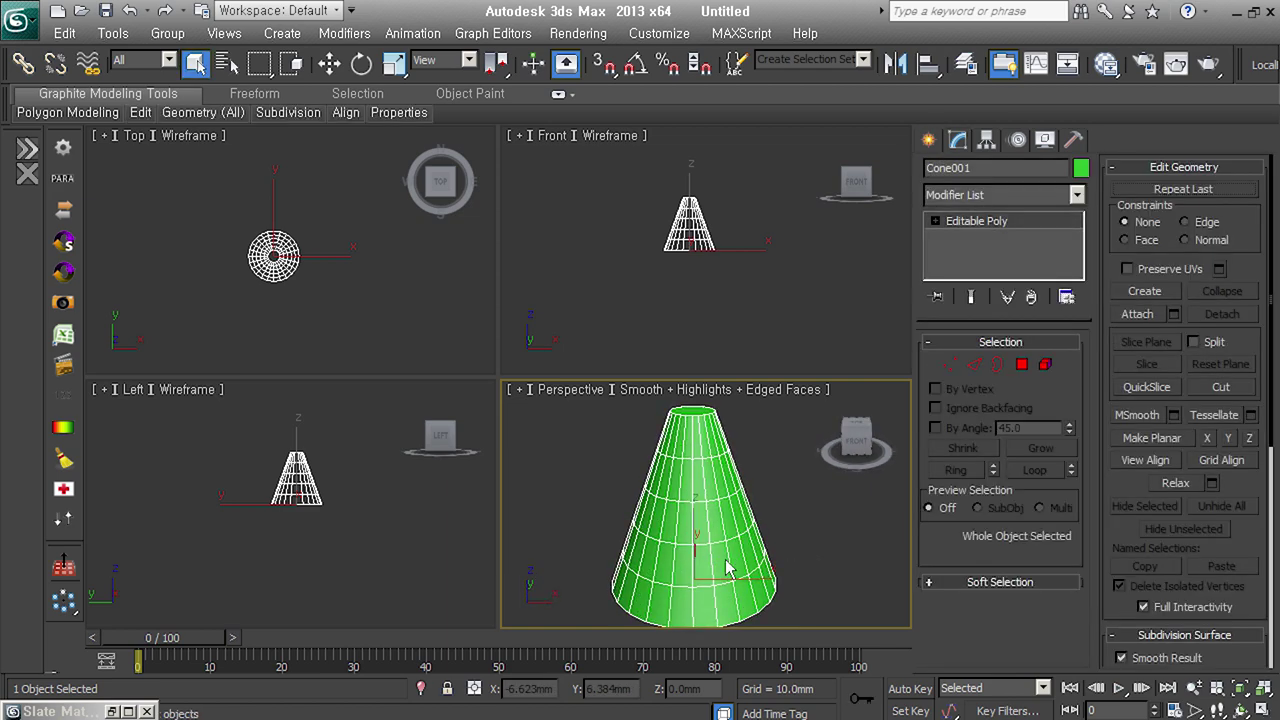
left_click(1050, 195)
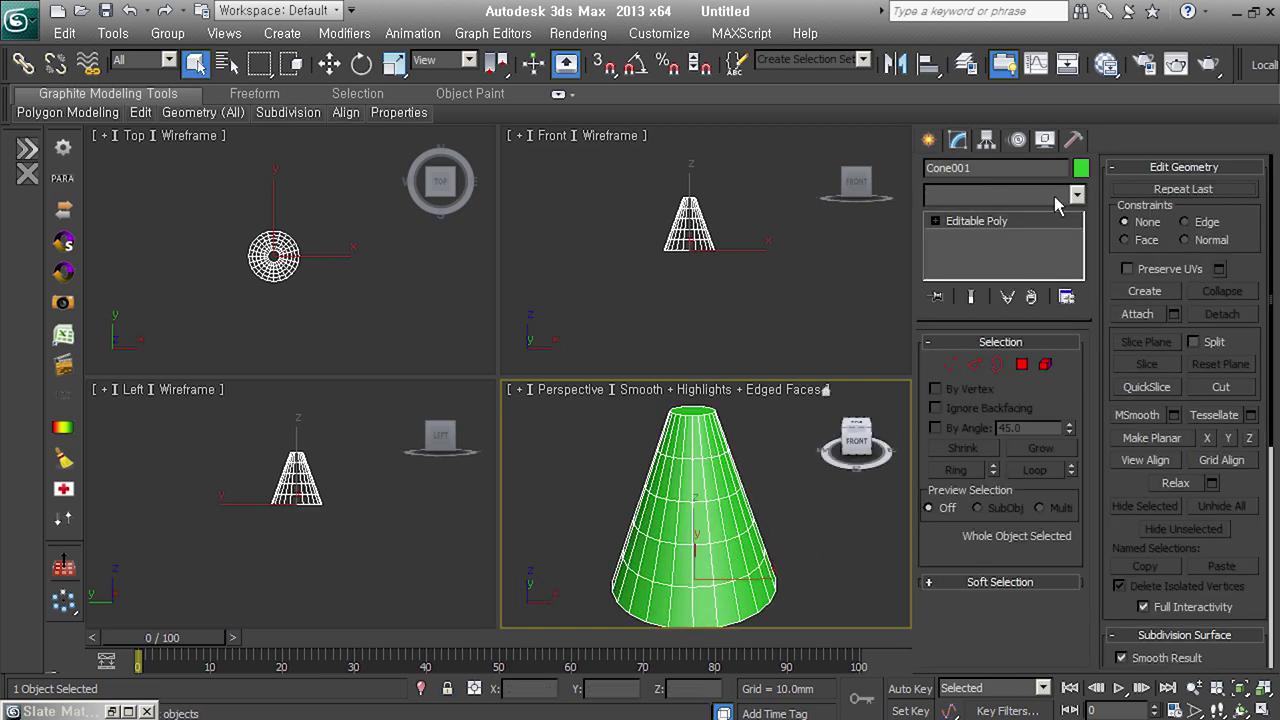
left_click(1047, 285)
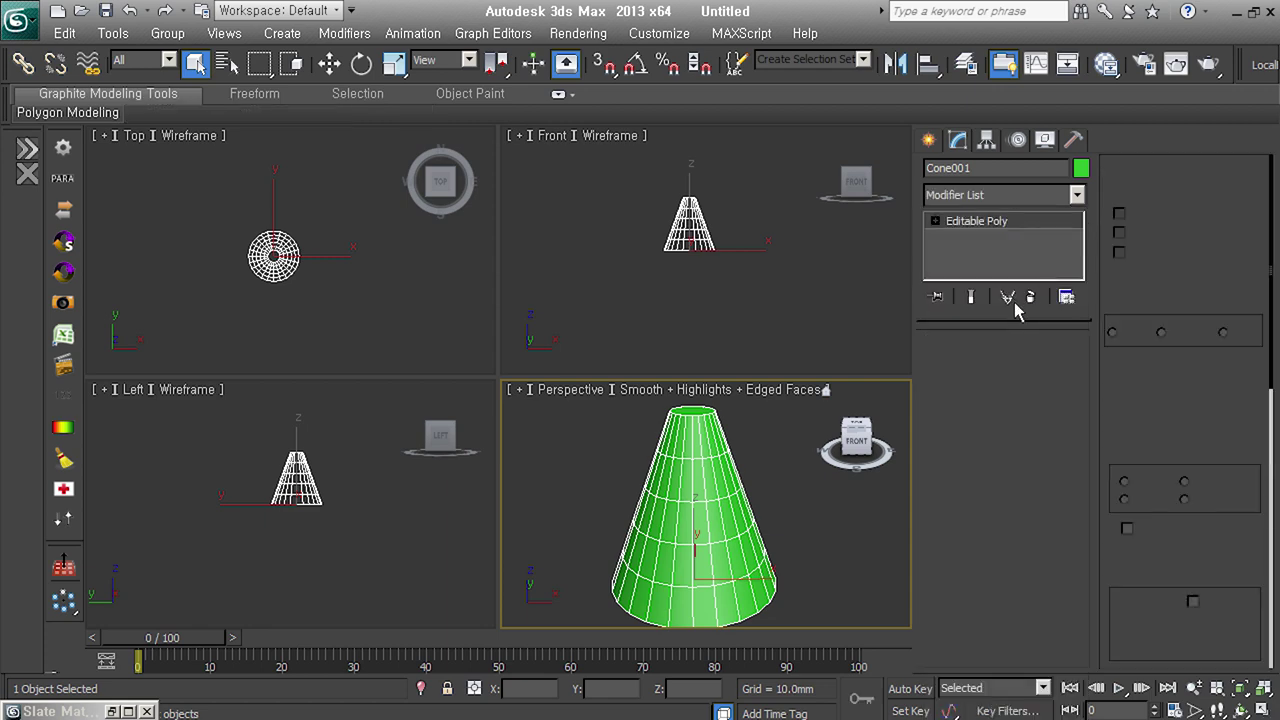
Turn the rim edges and one vertical side edge line into seams
left_click(974, 372)
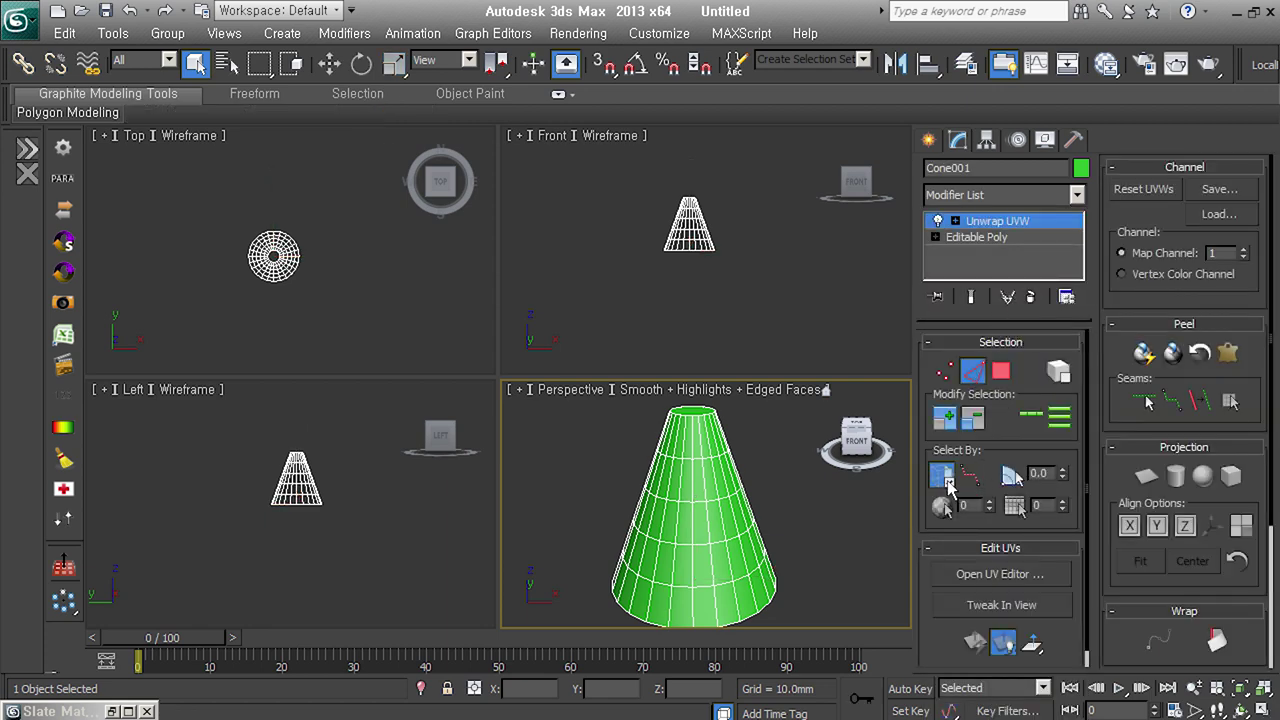
left_click_drag(646, 172, 738, 204)
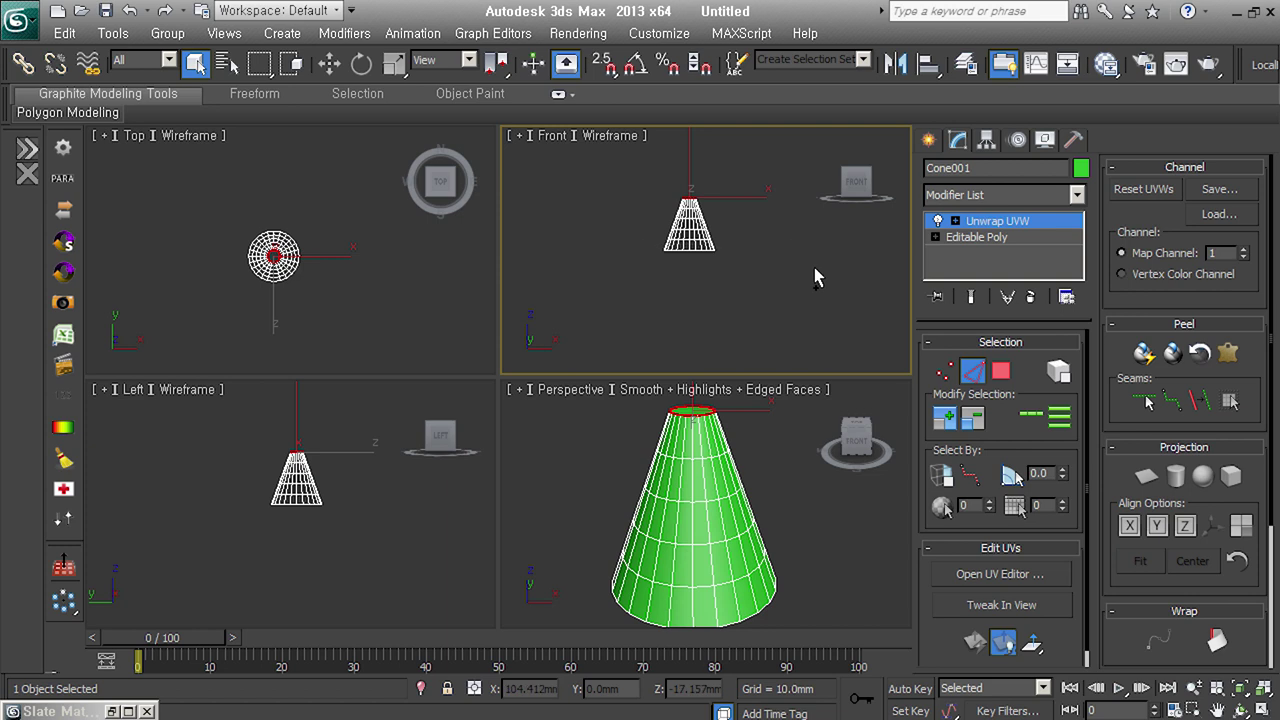
left_click(1143, 402)
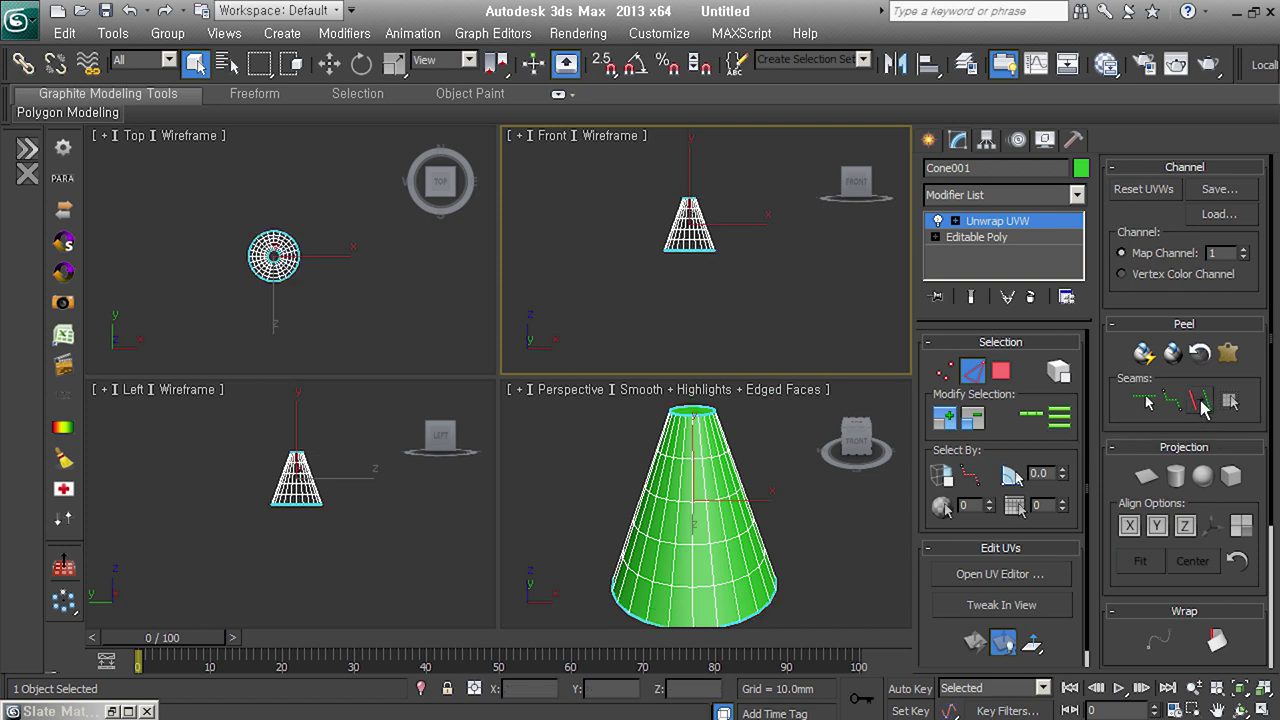
left_click(693, 490)
left_click(1031, 414)
left_click(1203, 400)
Select the cone's top cap polygon and bring up the UV editor
left_click_drag(856, 440, 836, 442)
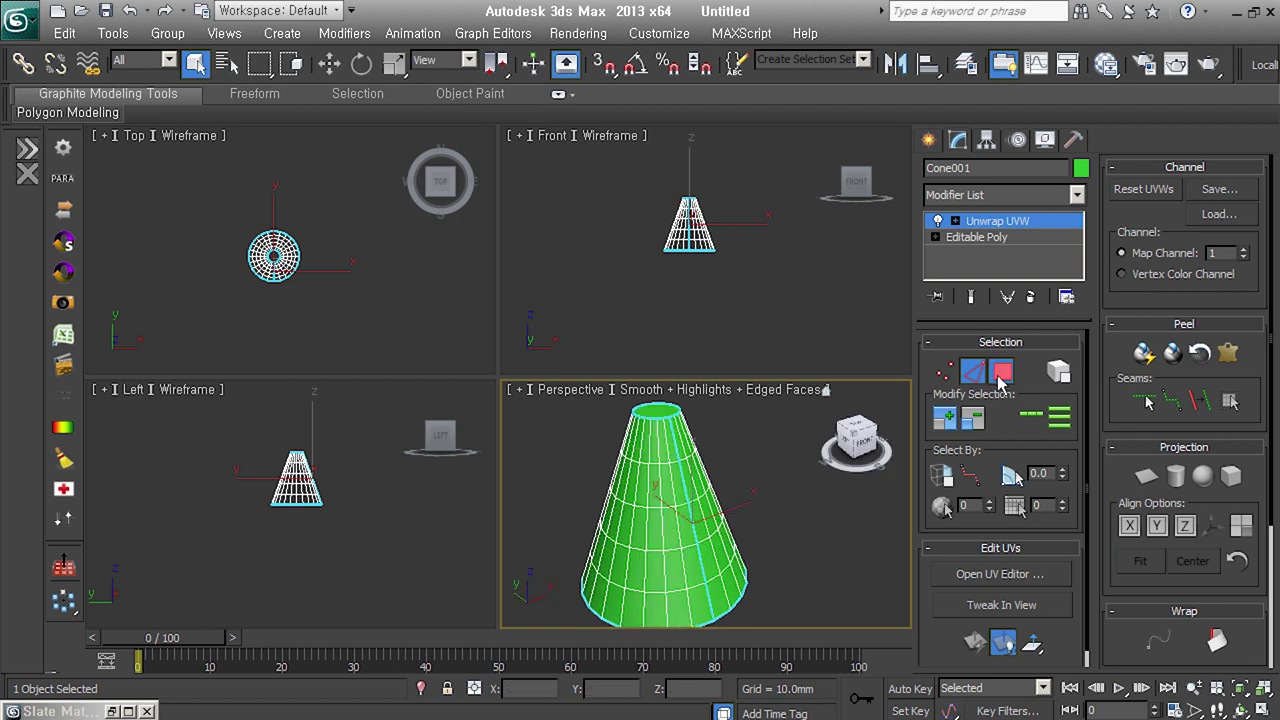
left_click(1001, 371)
left_click(665, 412)
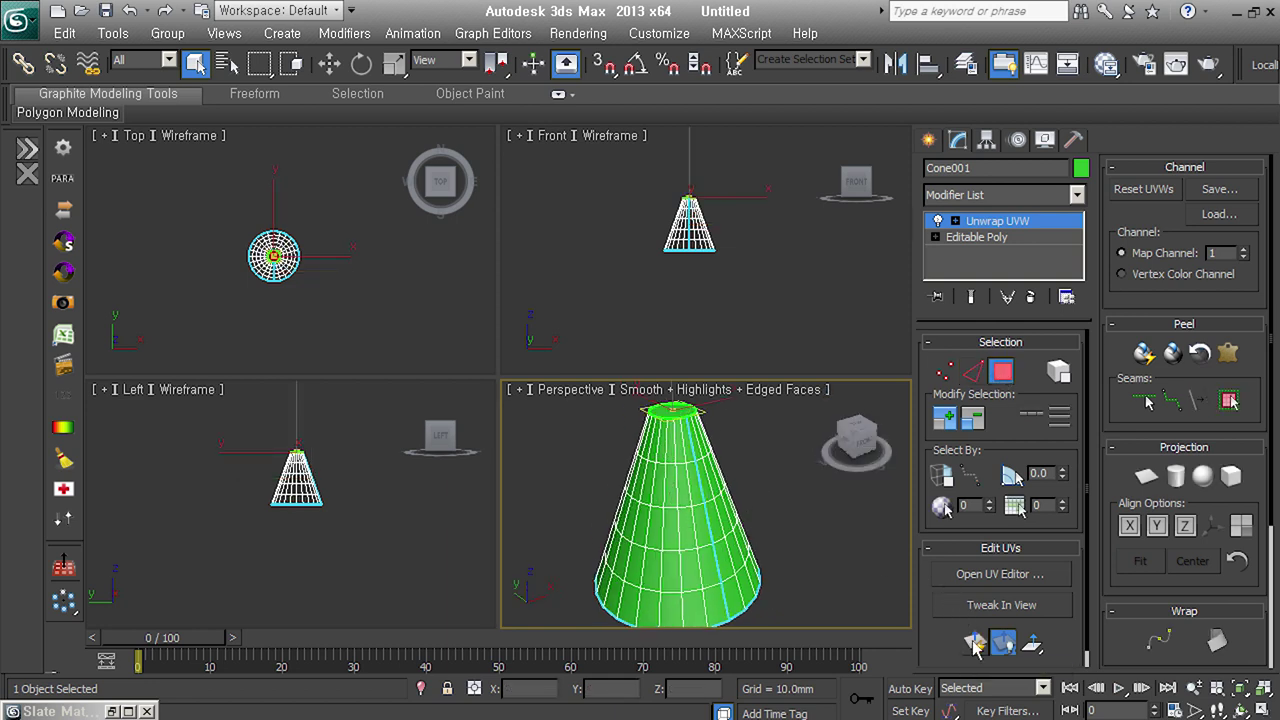
left_click(988, 584)
Narrow the Edit UVWs window, select every face of the cone, and apply Pelt Map
scroll(286, 386, "down", 4)
scroll(286, 386, "down", 1)
scroll(286, 391, "up", 2)
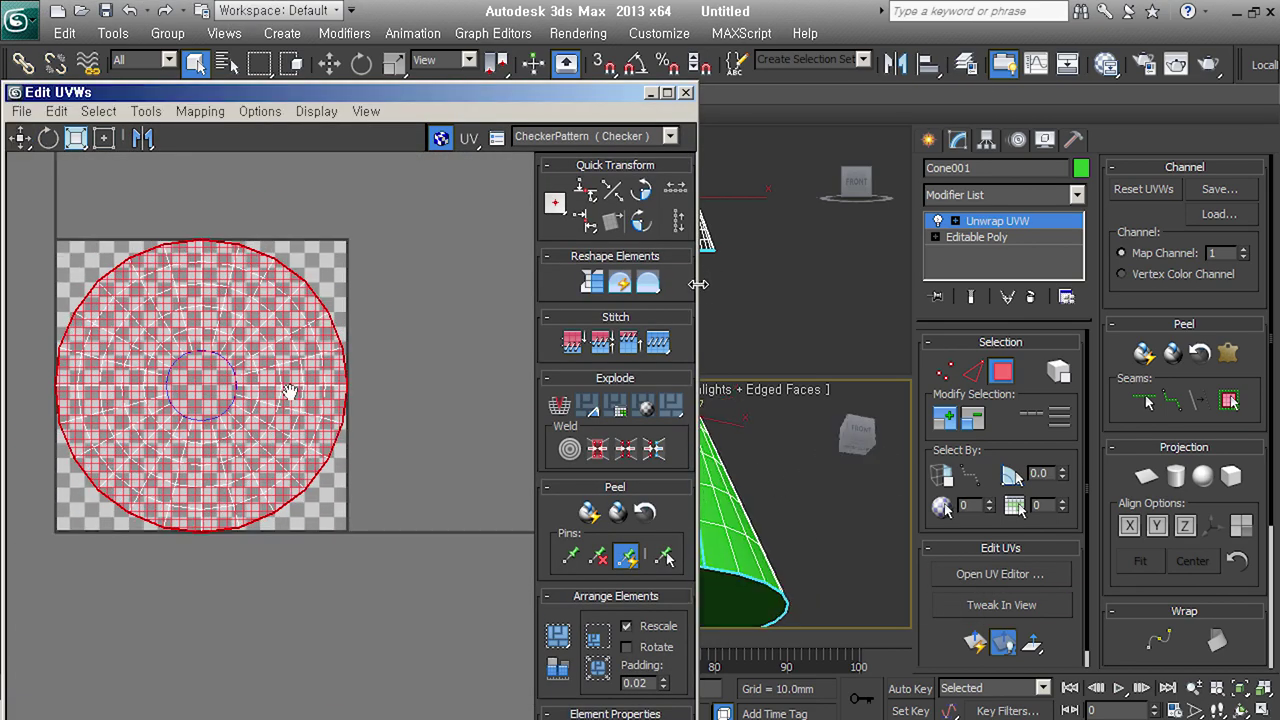
left_click_drag(697, 281, 520, 281)
middle_click_drag(776, 533, 800, 514, "alt")
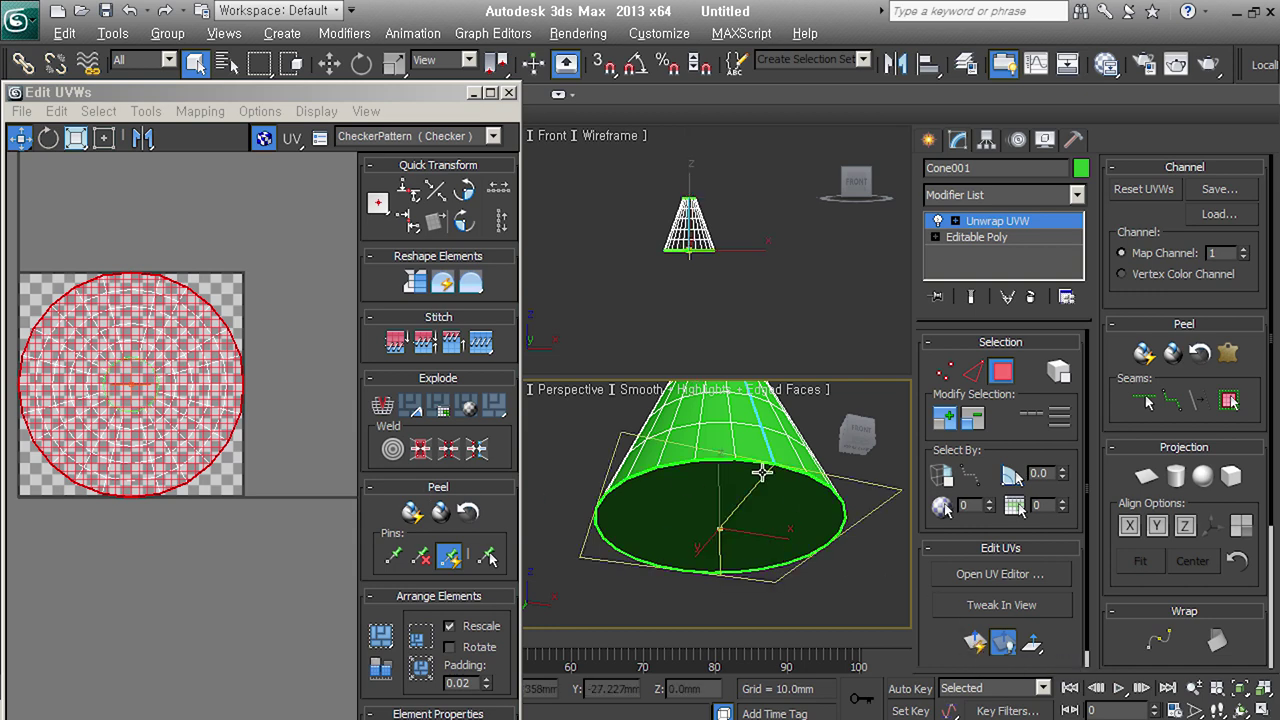
key("shift+z")
left_click(737, 513)
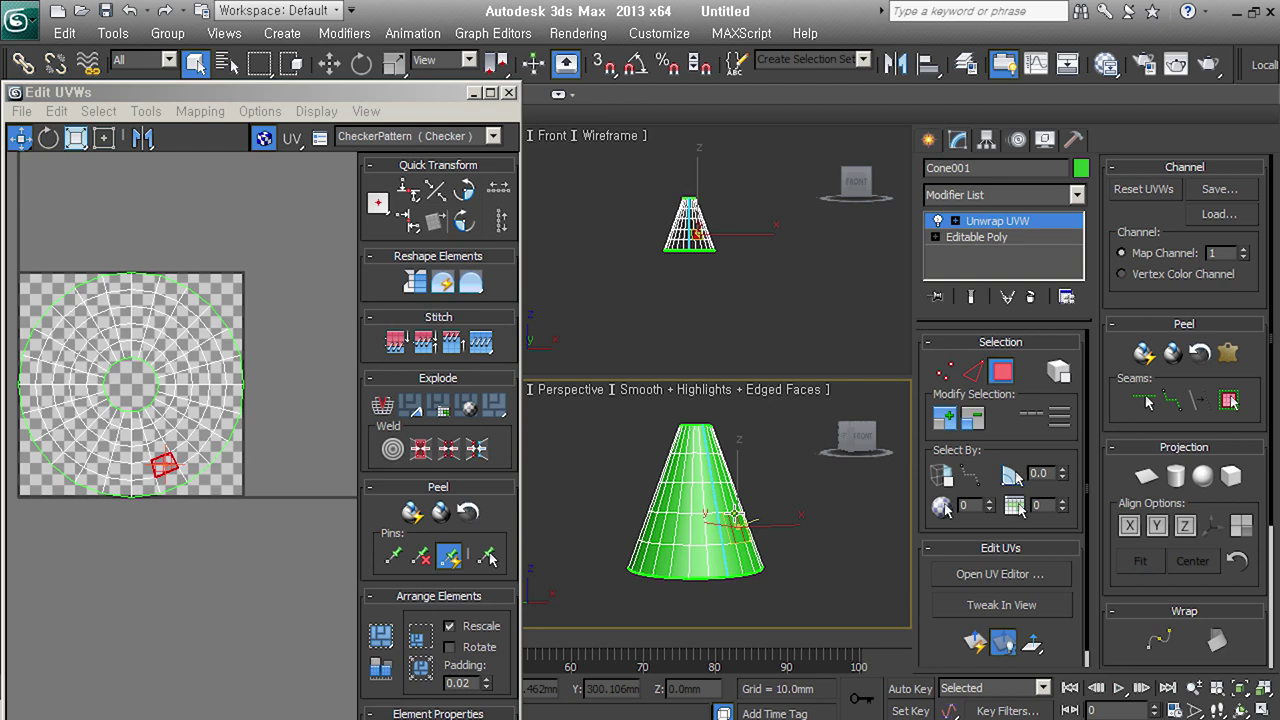
left_click(1229, 400)
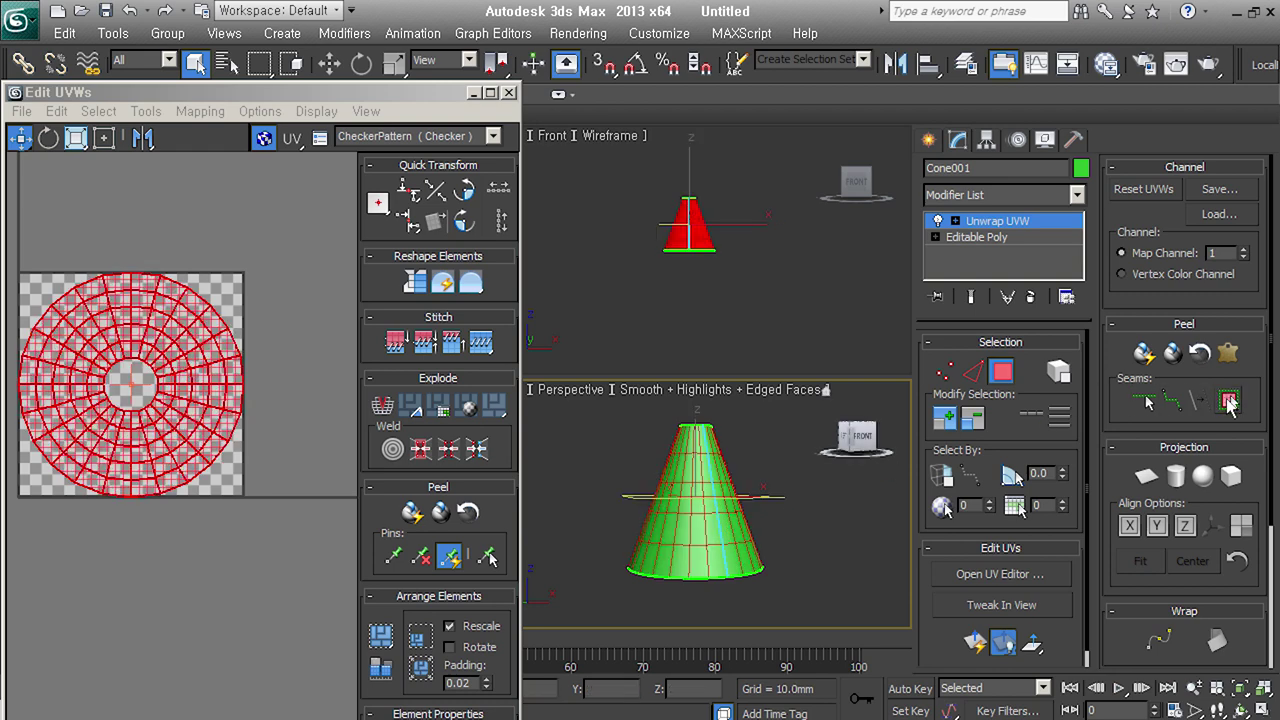
left_click(1229, 356)
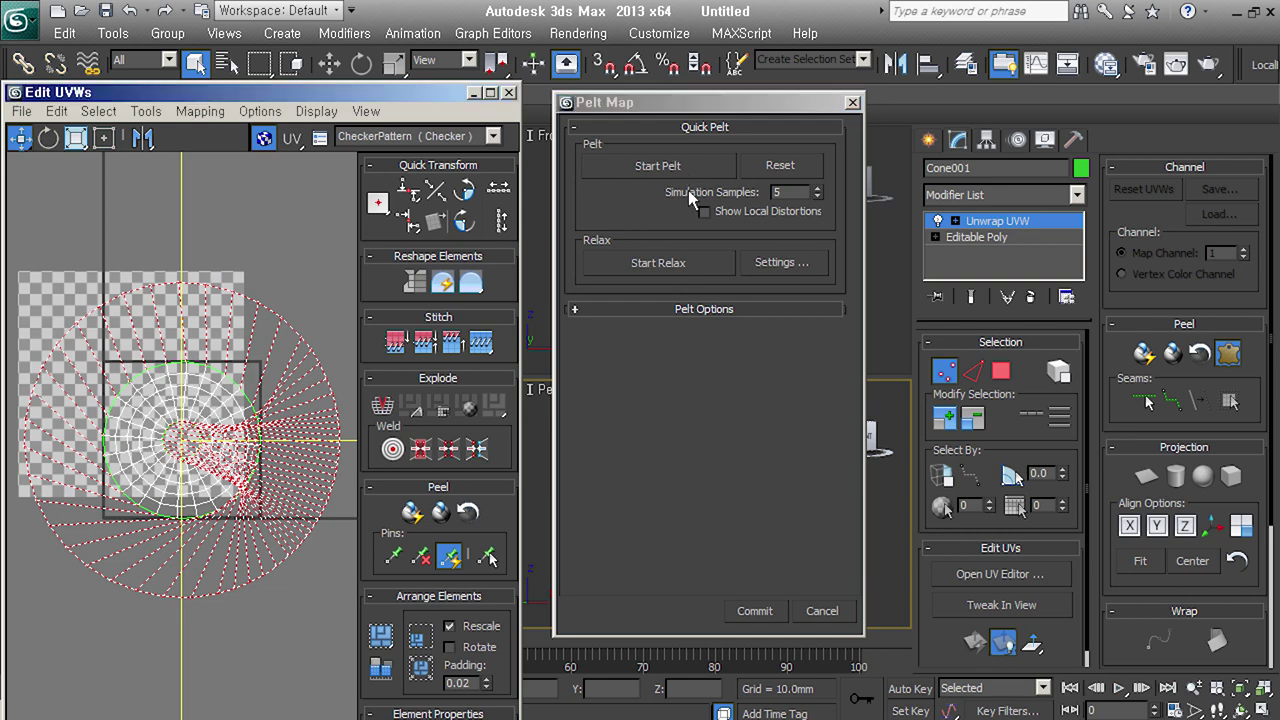
Run the pelt stretch, relax by face angles with a higher amount, and commit the layout
left_click(686, 166)
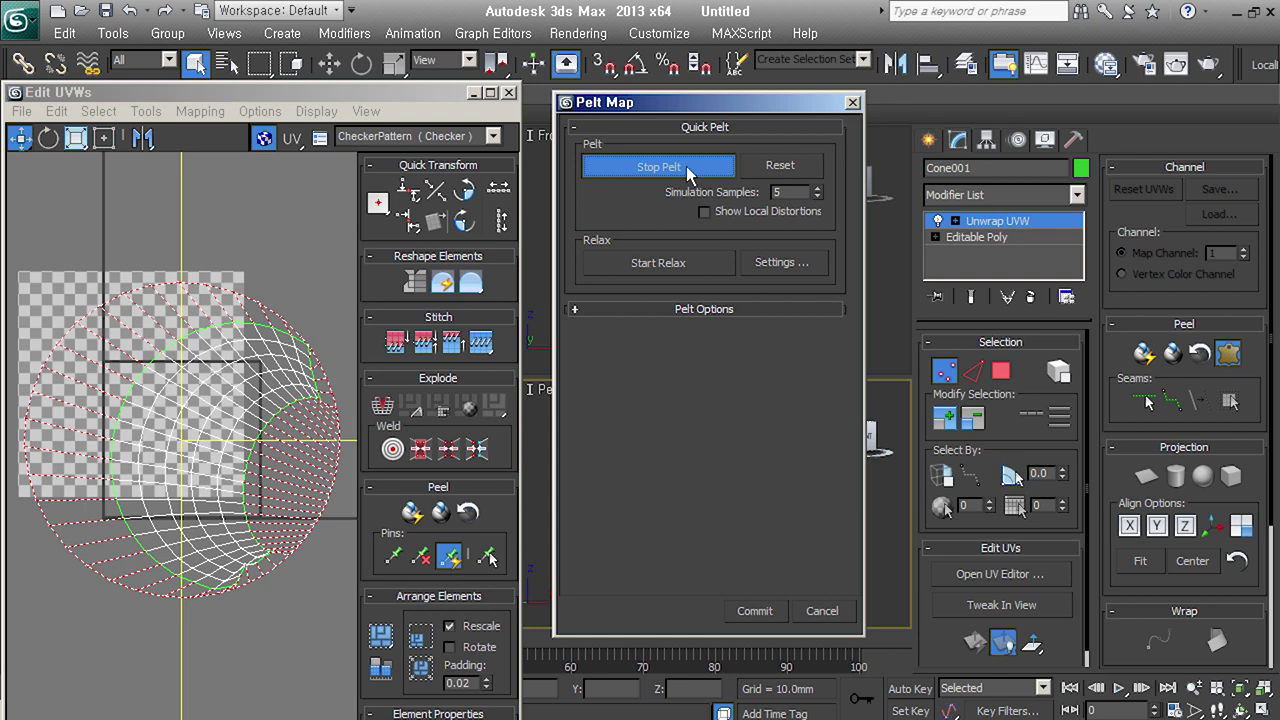
left_click(787, 263)
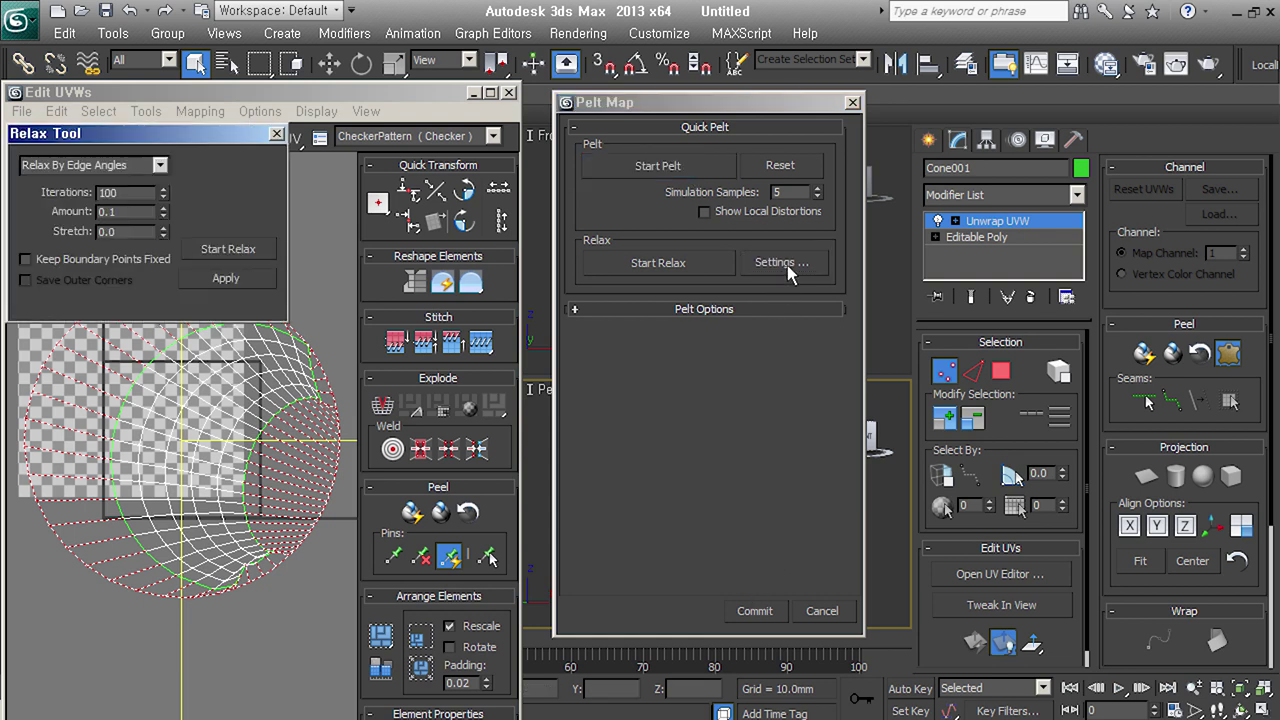
left_click(160, 165)
left_click(90, 180)
left_click_drag(163, 211, 163, 203)
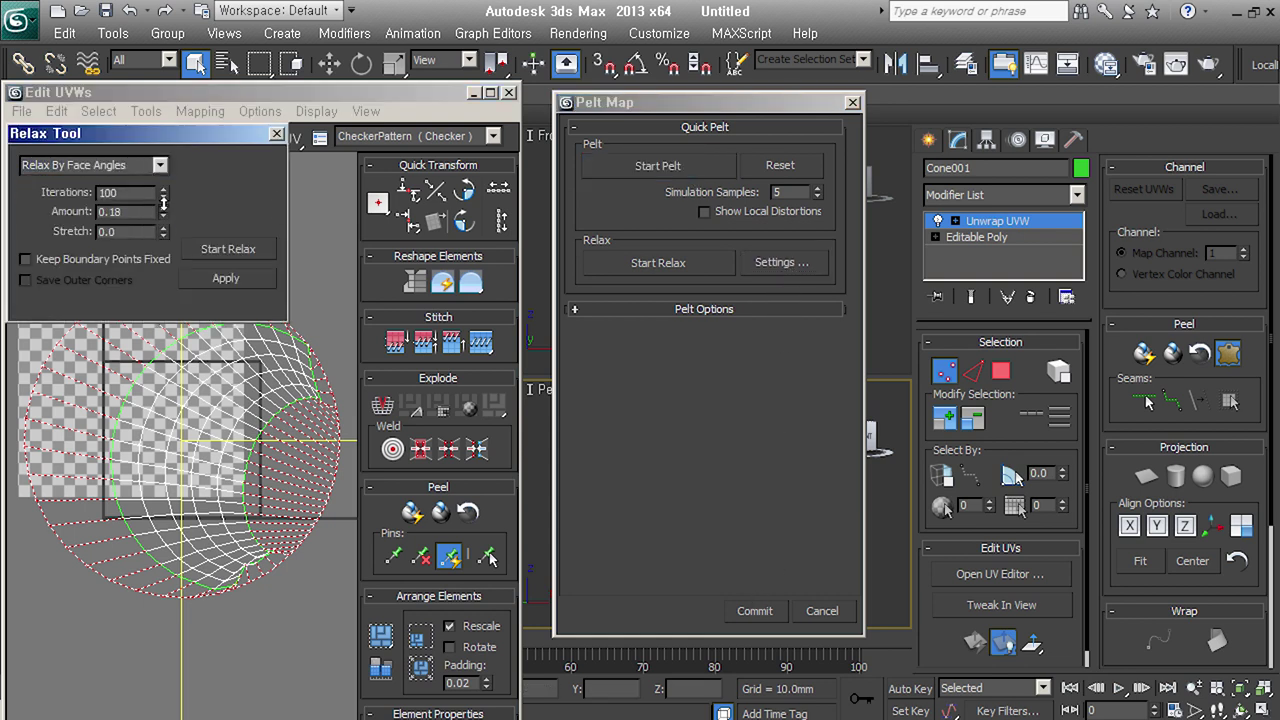
left_click(230, 252)
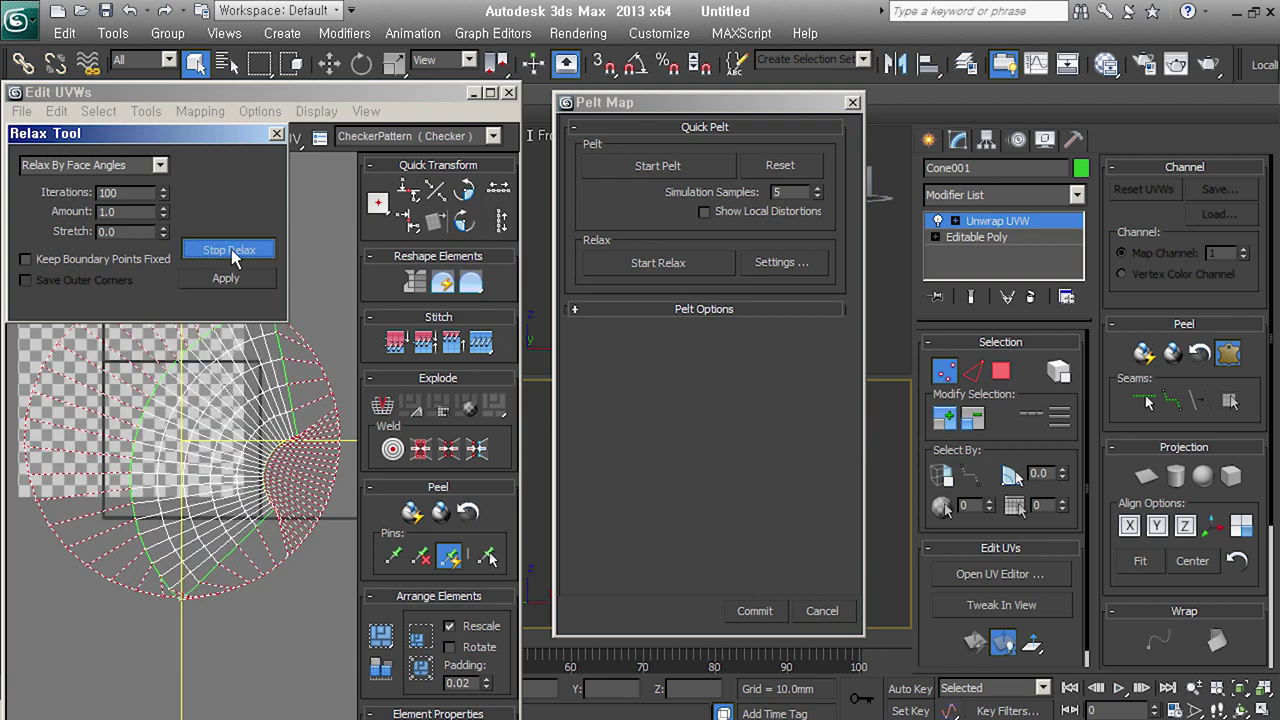
left_click(232, 254)
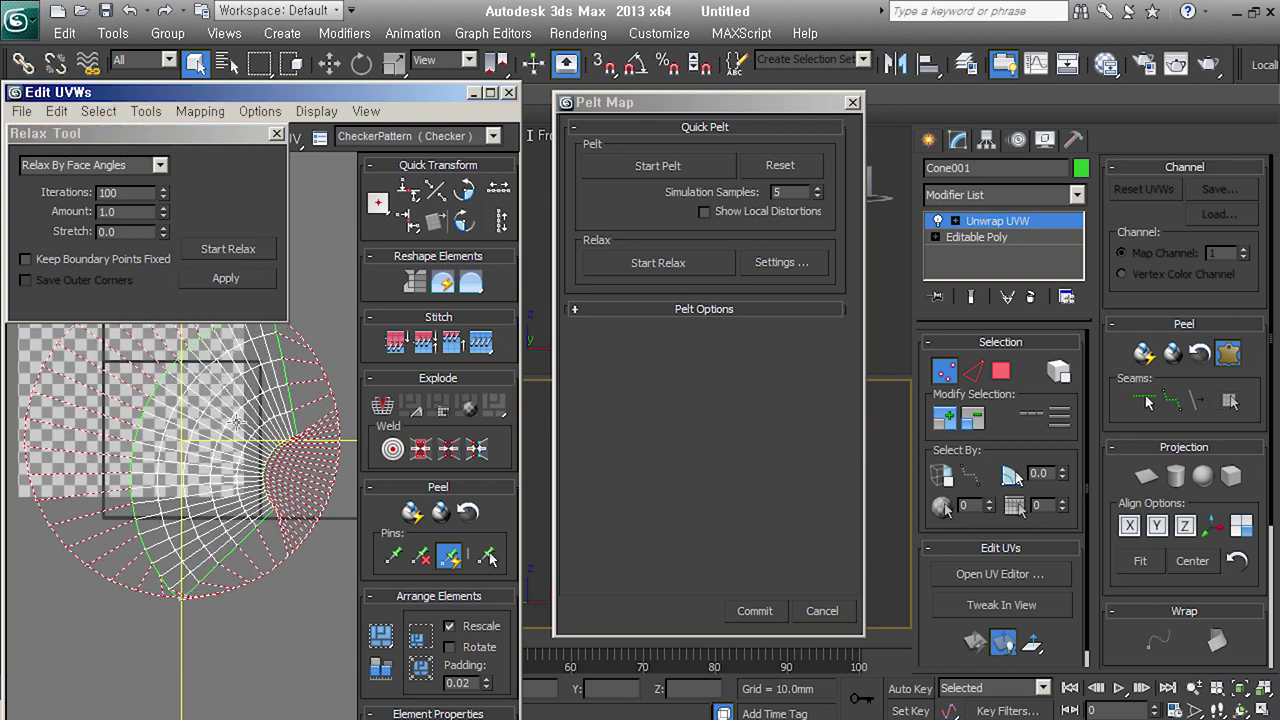
left_click(755, 610)
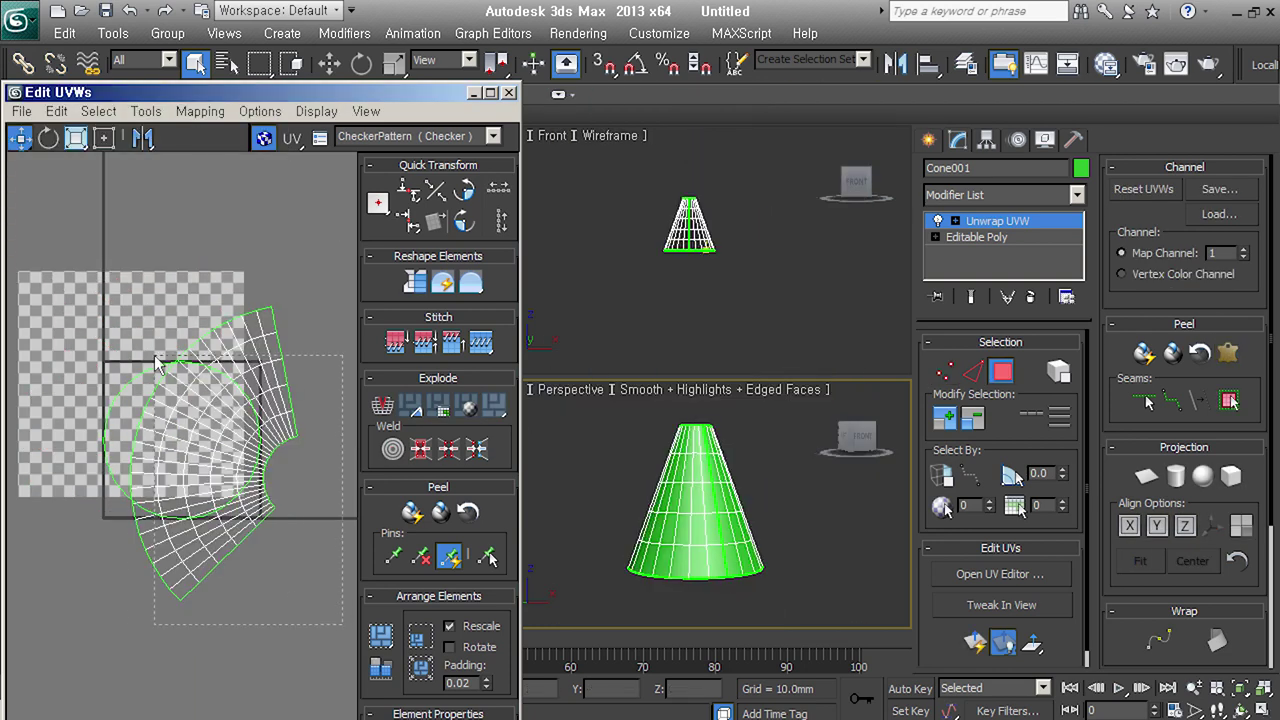
Select all UV faces and pack them into the checker square with Pack Normalize
key("ctrl+a")
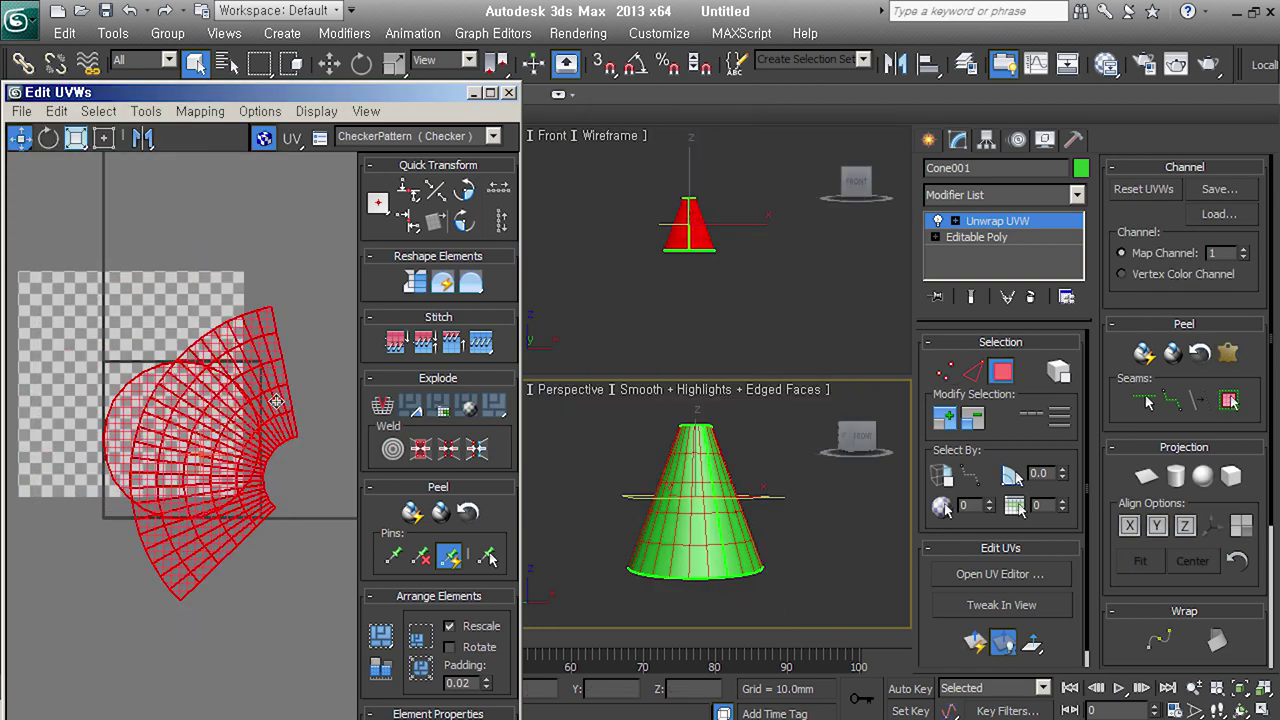
left_click(381, 670)
scroll(293, 475, "down", 3)
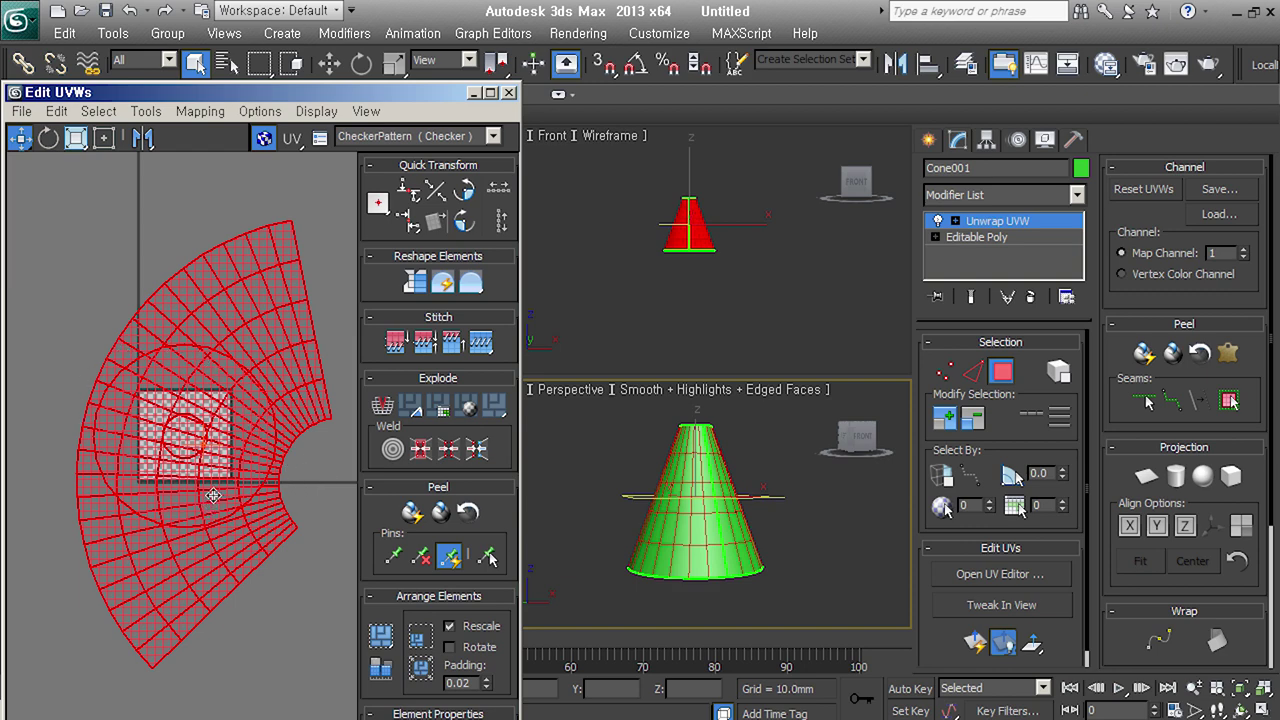
left_click(380, 638)
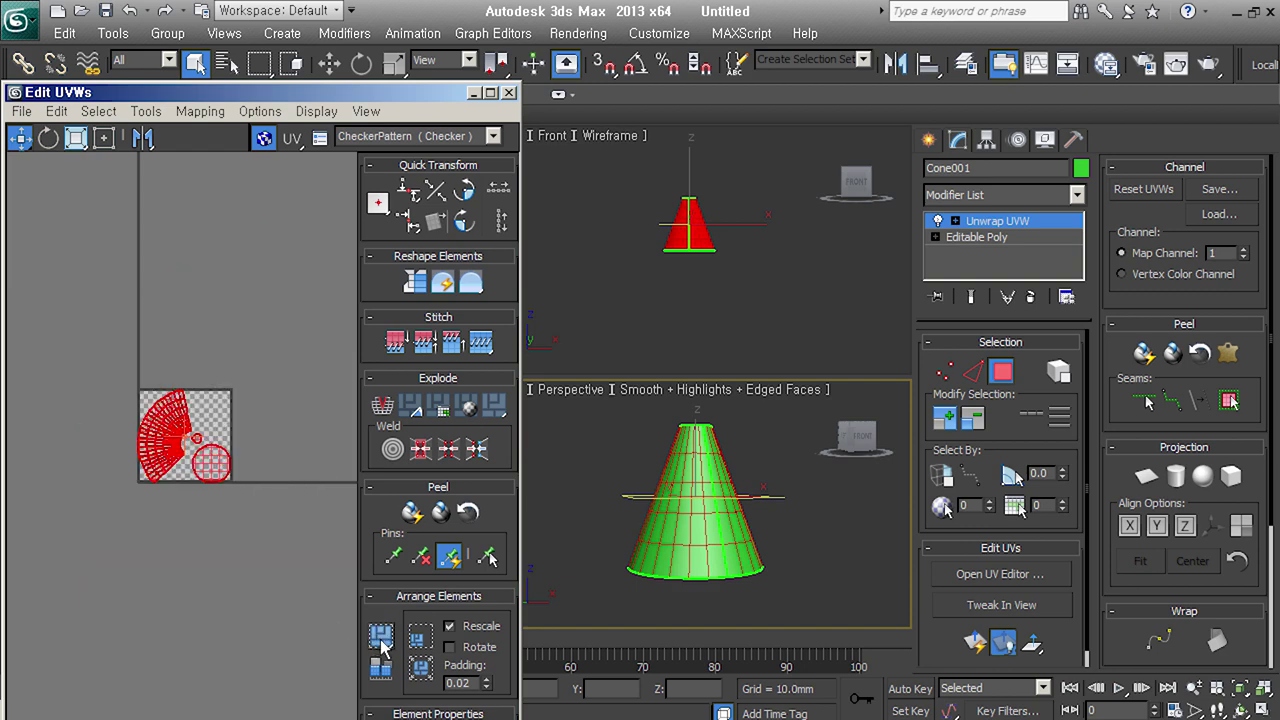
left_click(168, 500)
scroll(170, 490, "up", 3)
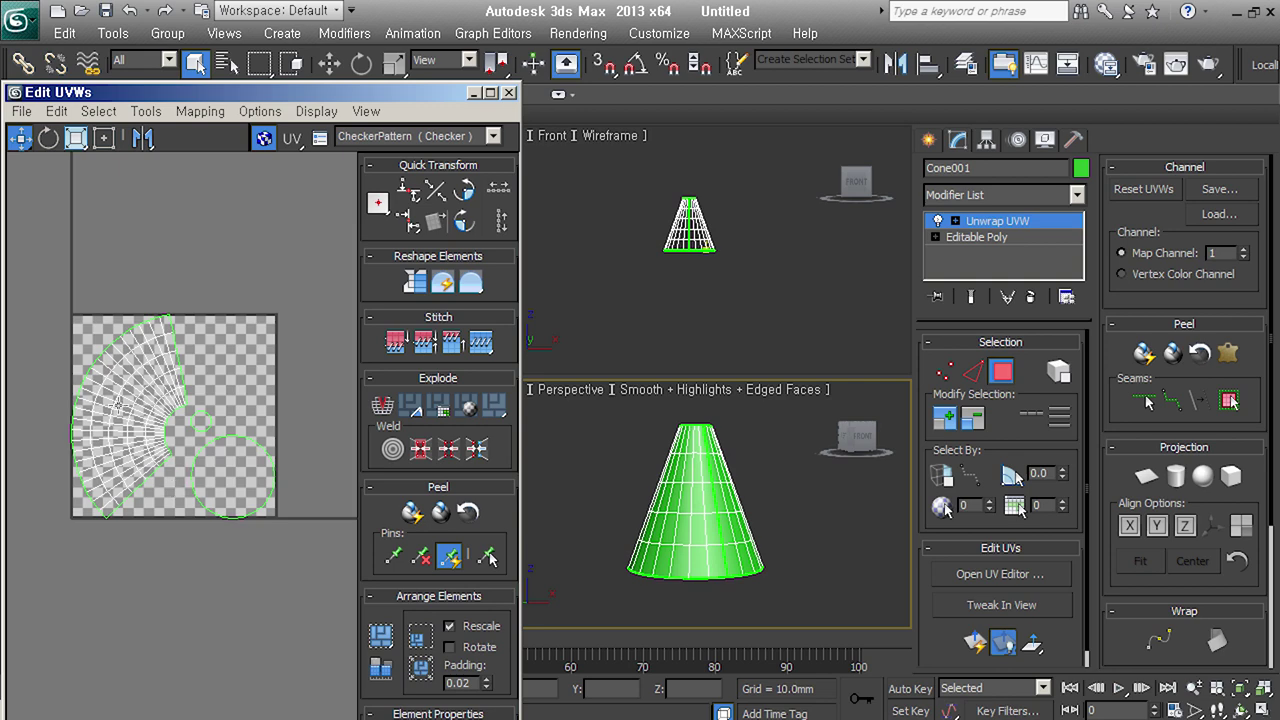
left_click_drag(306, 92, 318, 28)
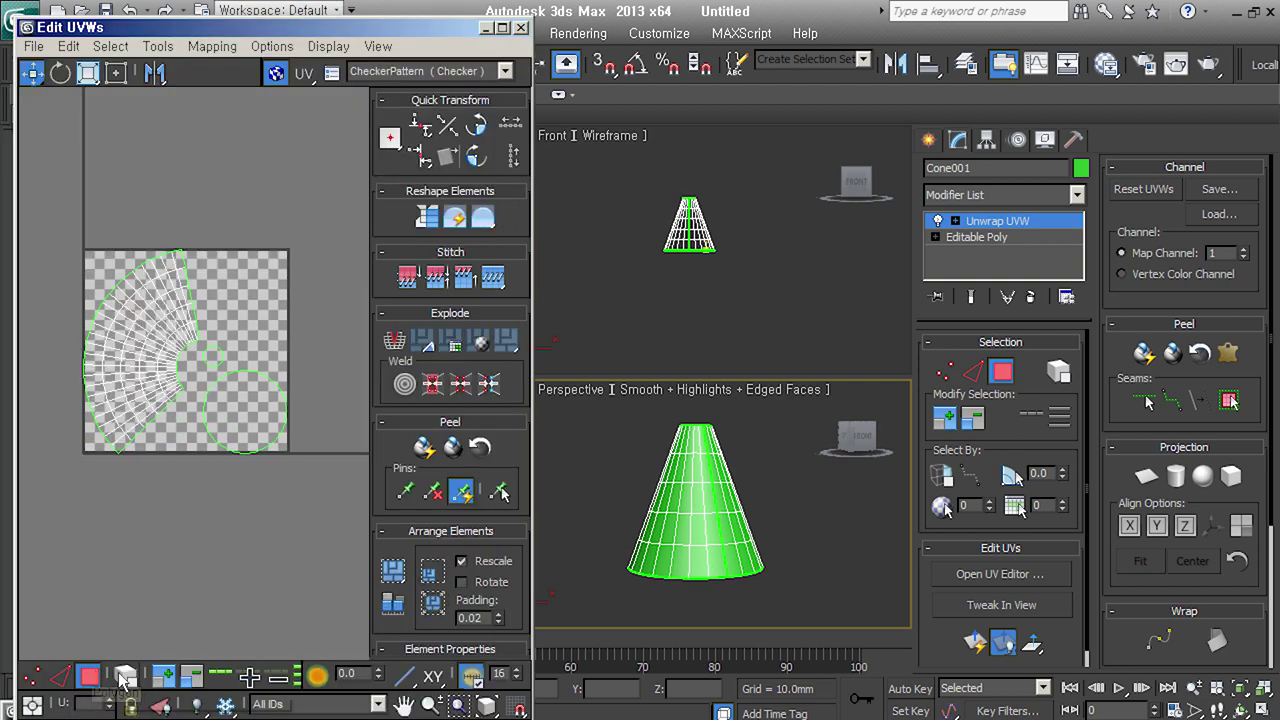
Rotate the fan-shaped UV piece about 107 degrees and move it to the square's lower centre
left_click(124, 678)
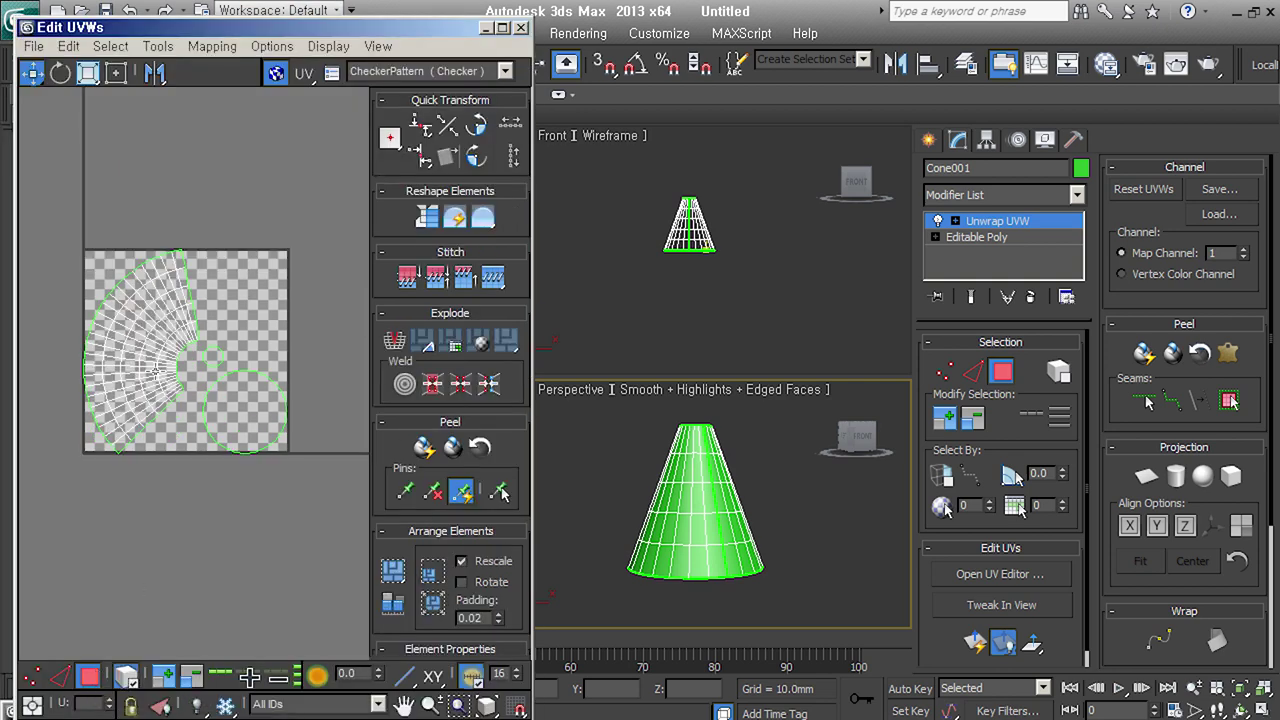
left_click(149, 345)
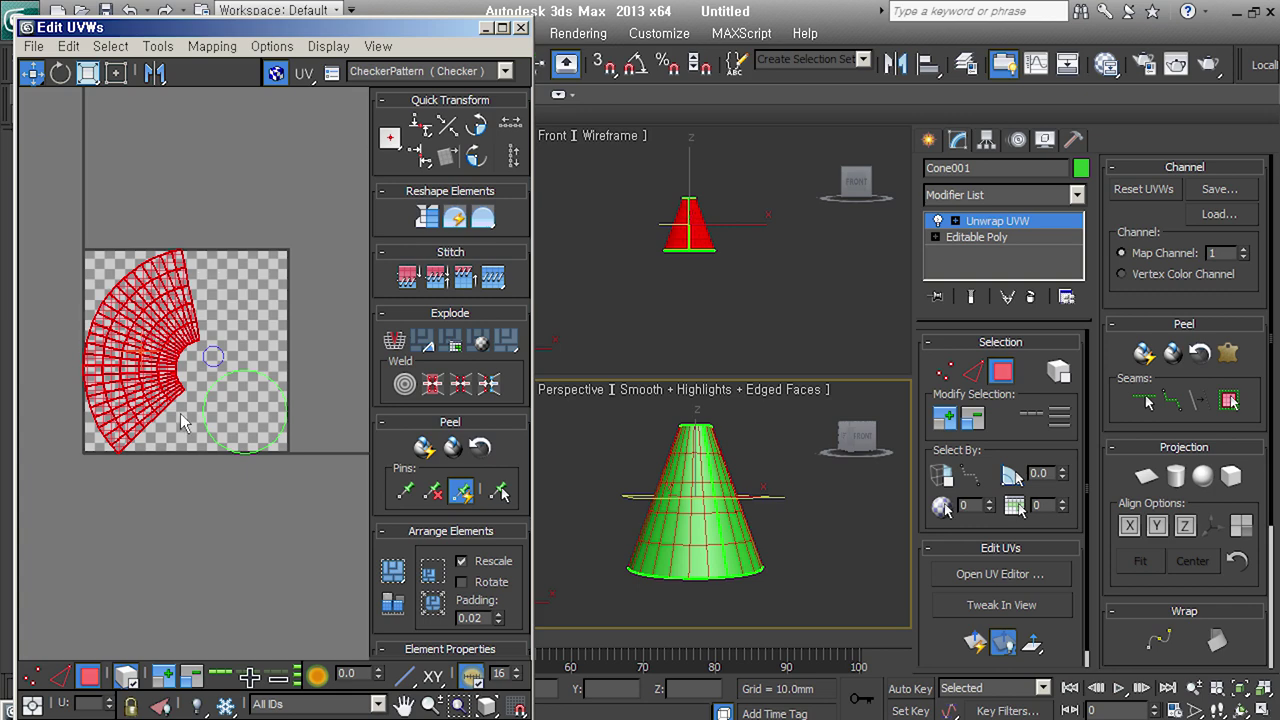
left_click(116, 72)
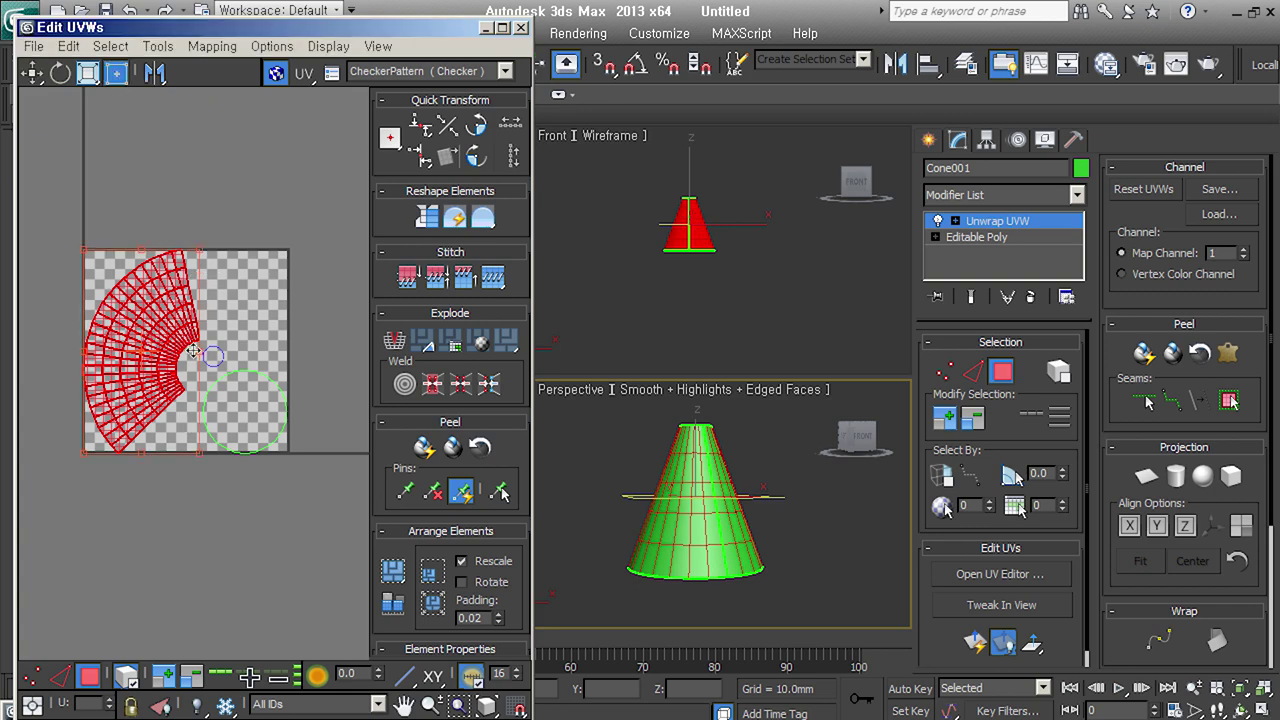
left_click_drag(199, 358, 111, 257)
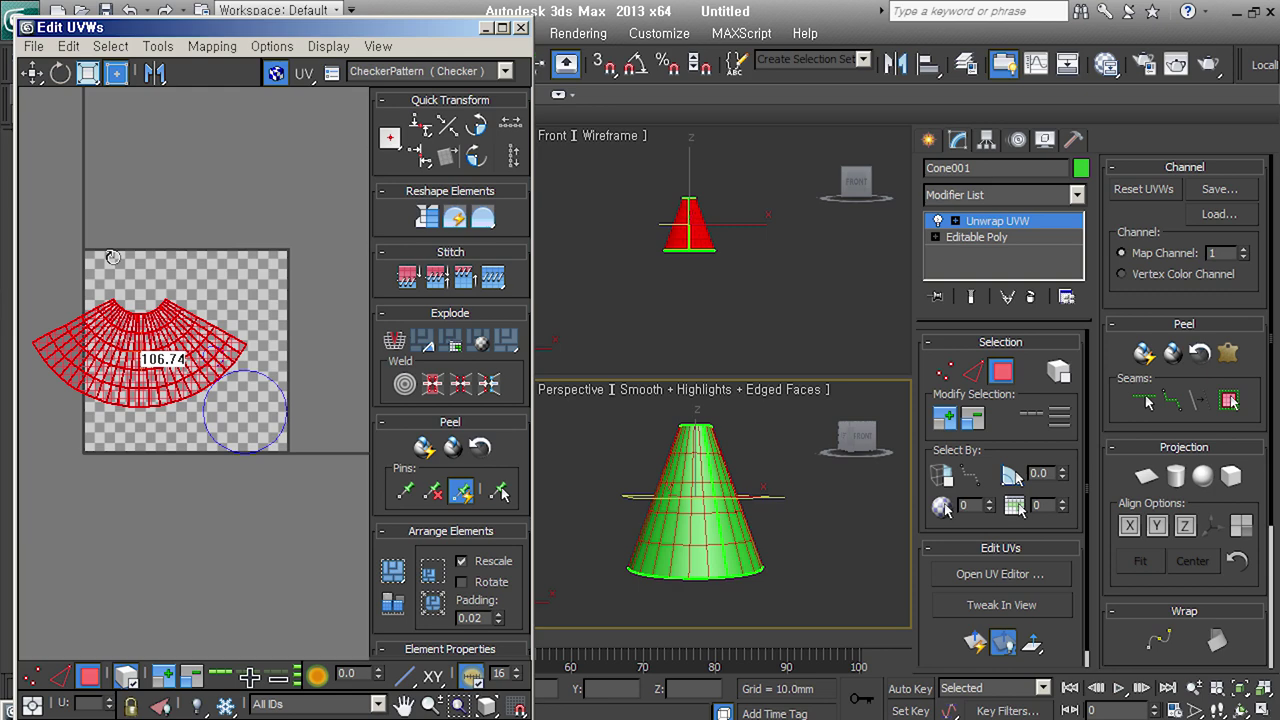
left_click_drag(134, 334, 176, 373)
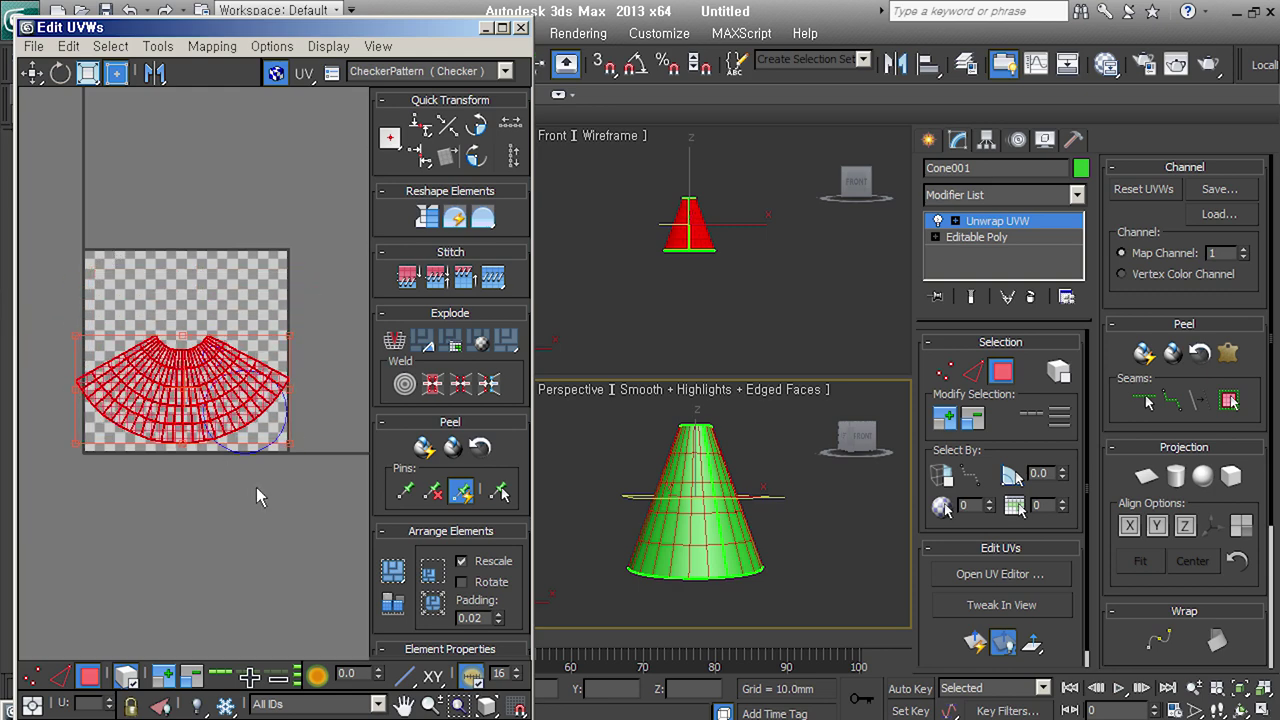
Select all three UV pieces, pack them into the square, and close the UV editor
left_click(143, 290)
left_click(240, 480)
left_click(184, 350)
left_click(192, 393, "ctrl")
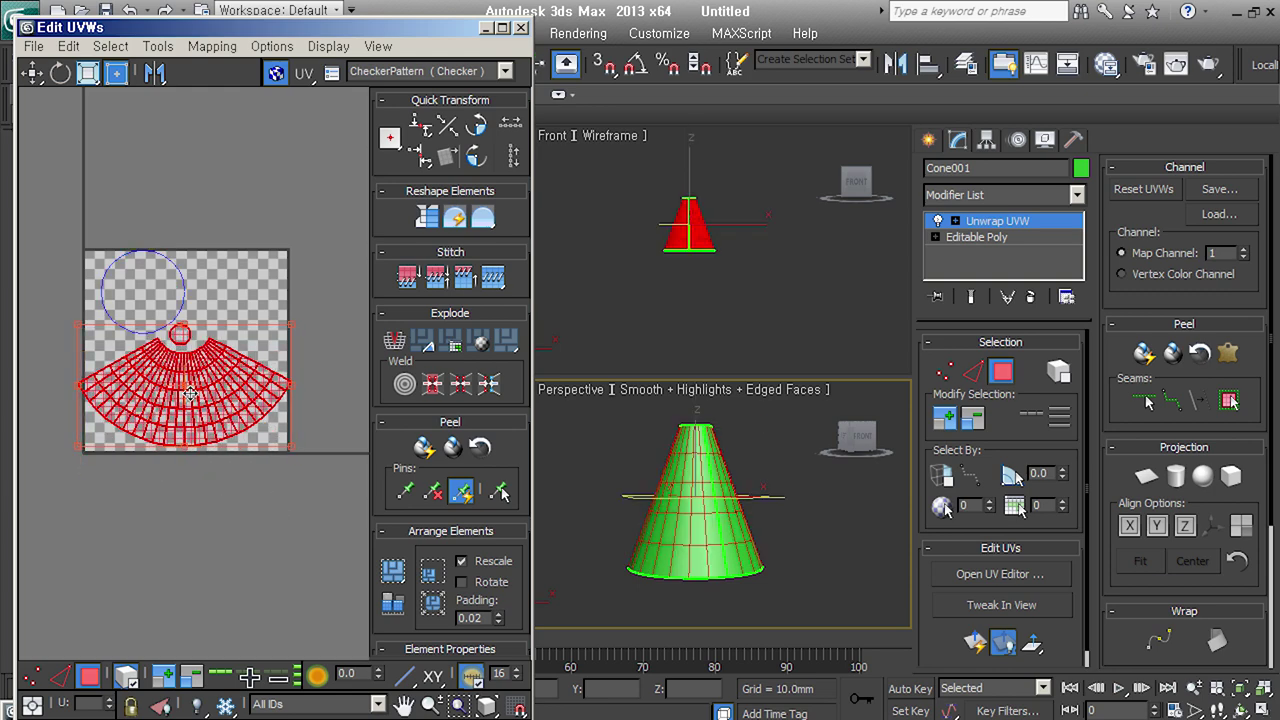
left_click_drag(345, 548, 71, 269)
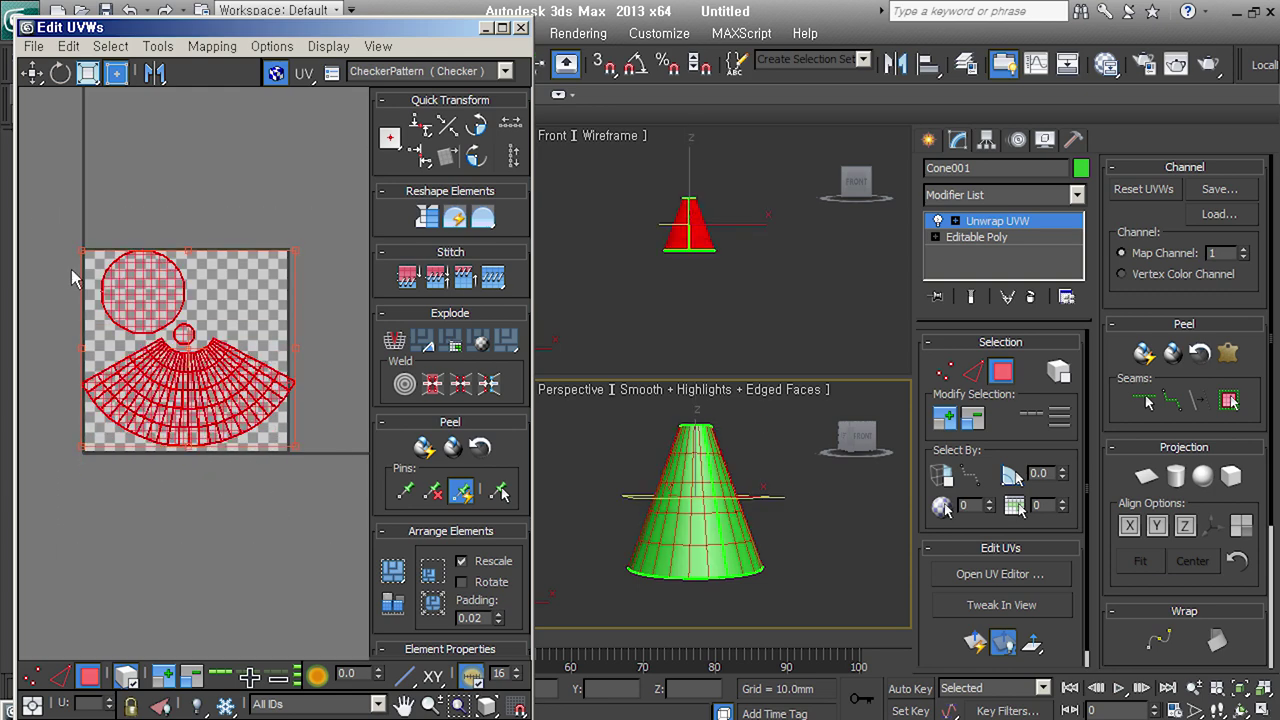
left_click(390, 570)
left_click(250, 548)
left_click(995, 237)
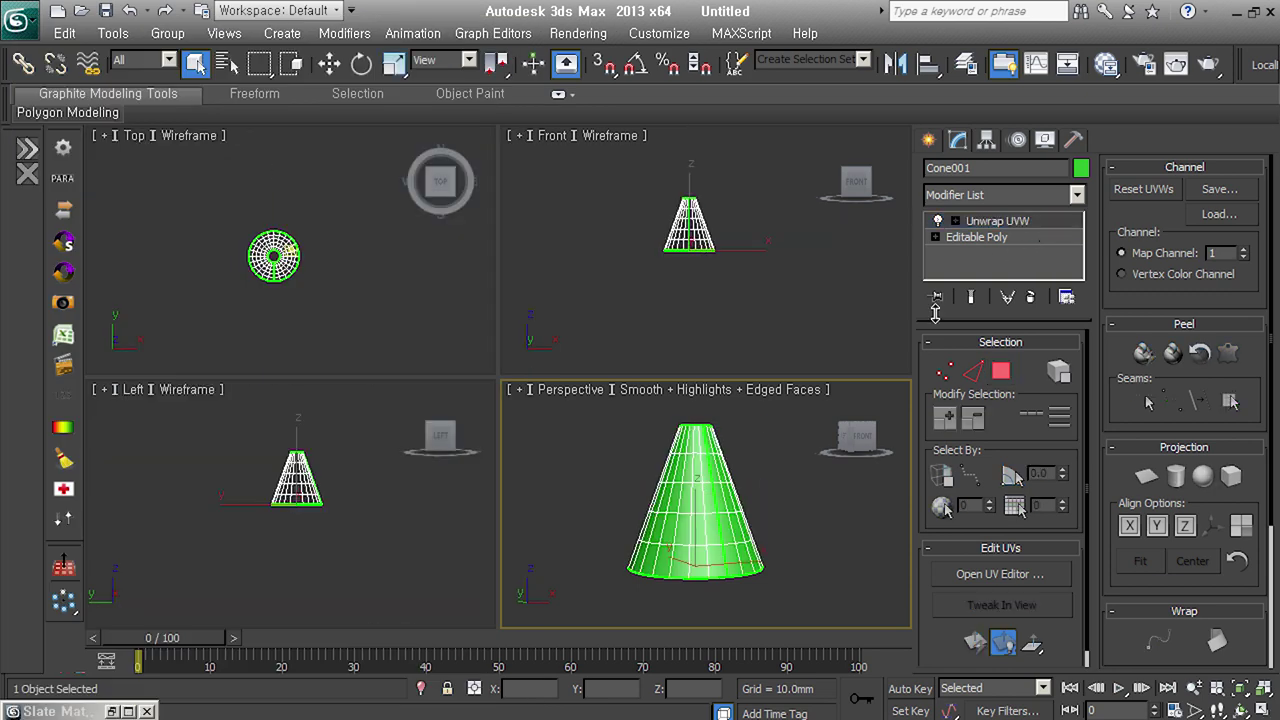
Show the cone with the checker material and orbit around it to check the seam side
left_click(1105, 63)
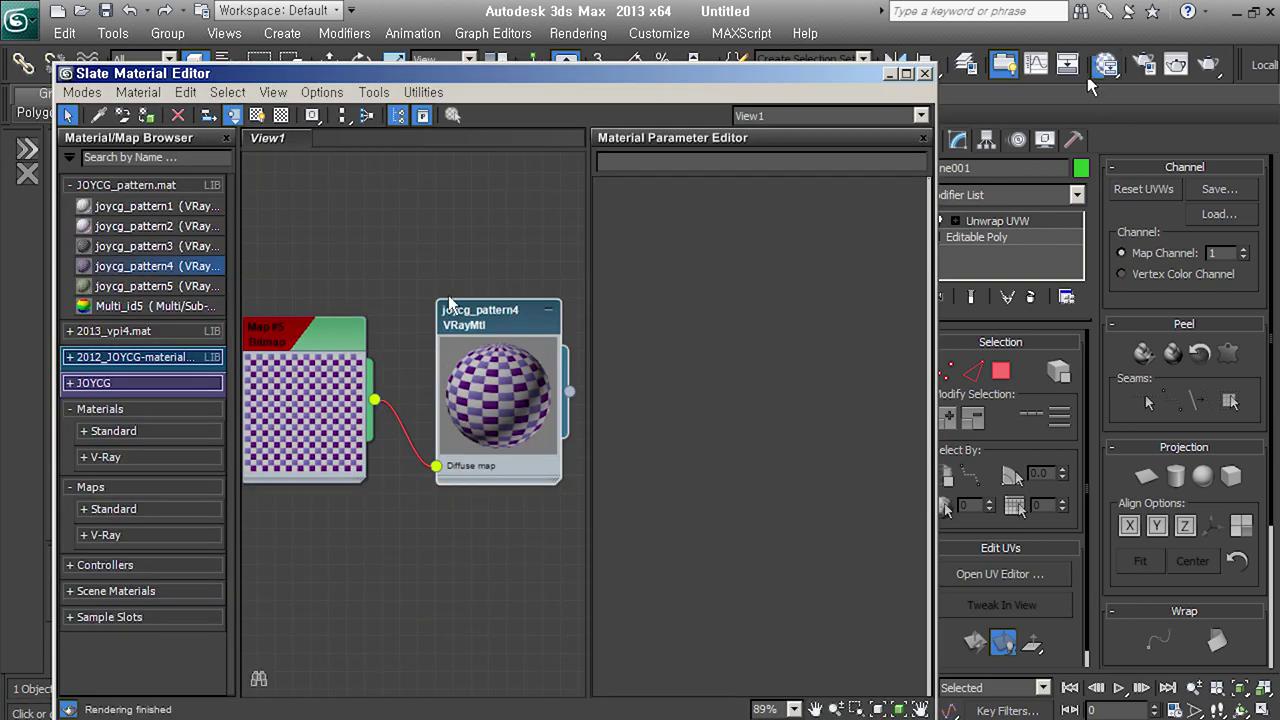
left_click(1105, 63)
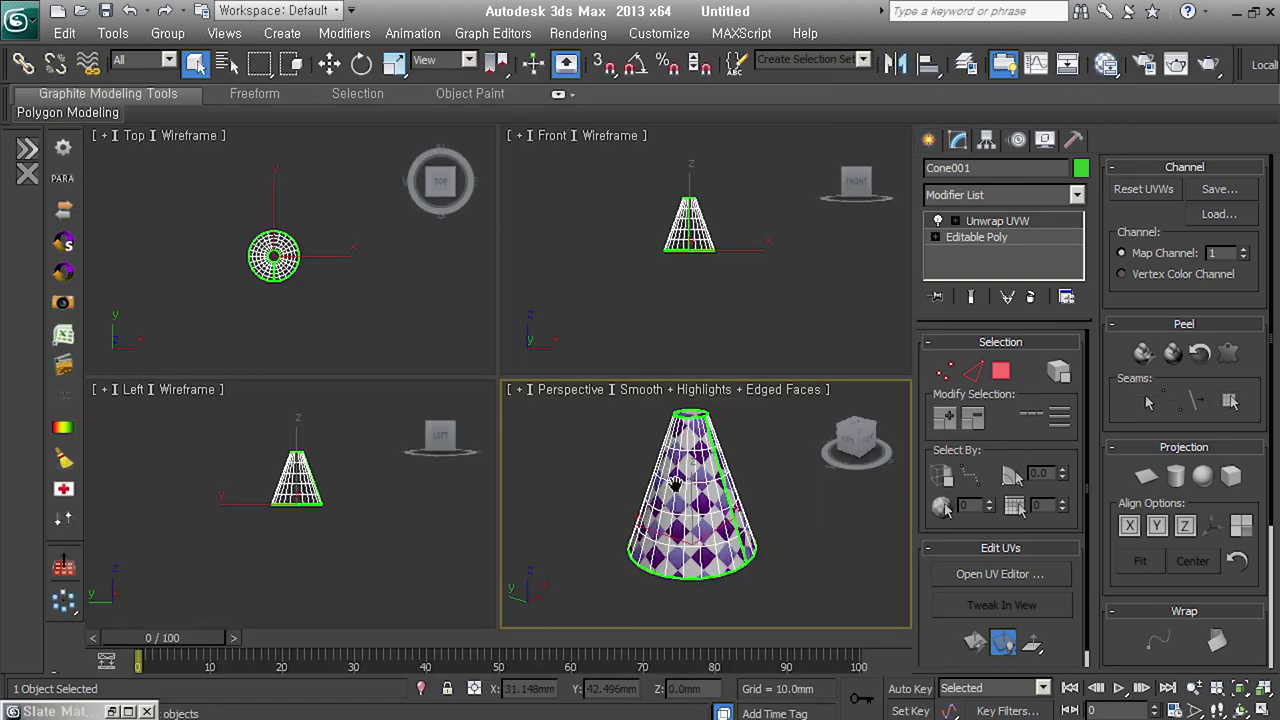
mouse_move(699, 505)
middle_mouse_down("alt")
mouse_move(713, 533)
mouse_move(466, 534)
mouse_move(683, 514)
middle_mouse_up("alt")
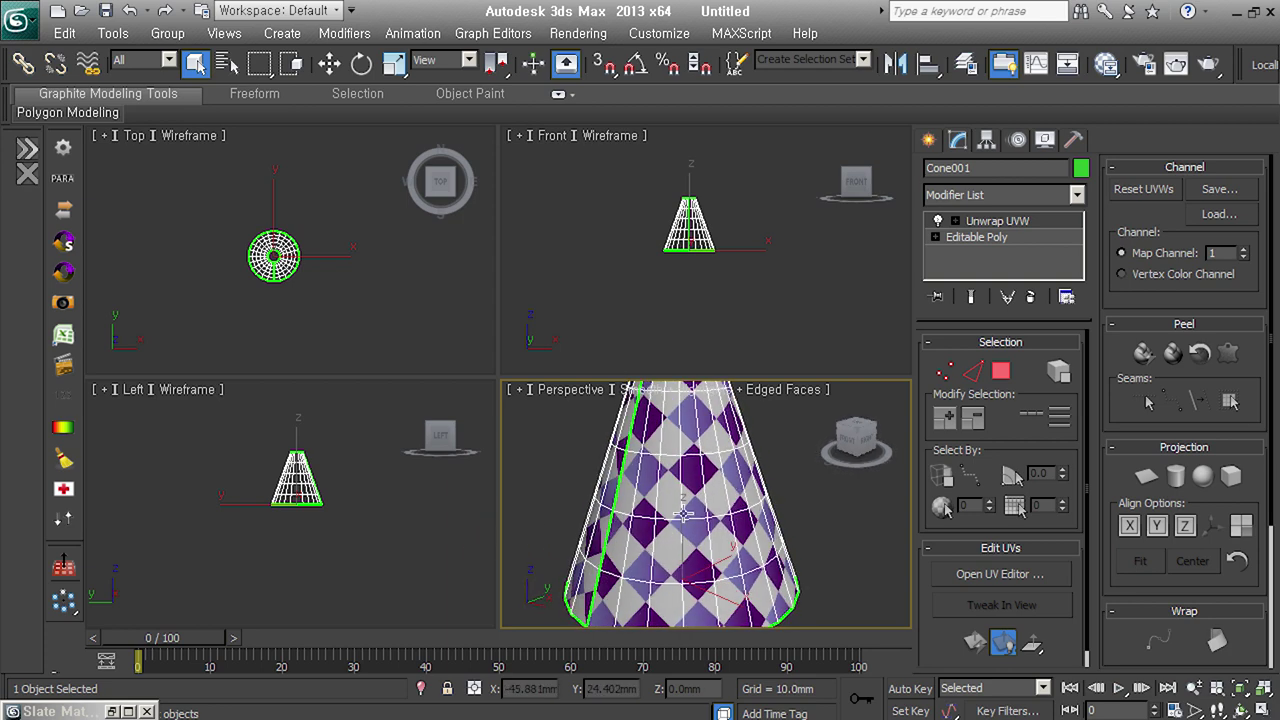
middle_click_drag(597, 535, 848, 508, "alt")
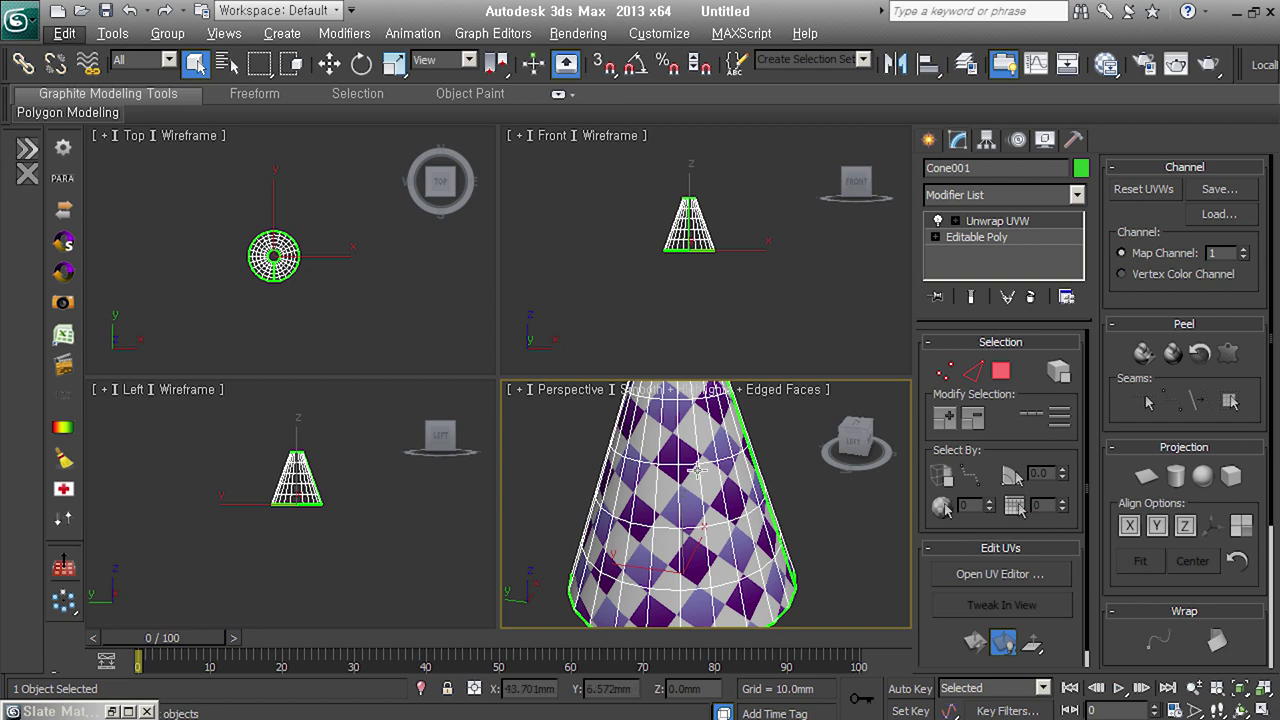
scroll(785, 525, "down", 3)
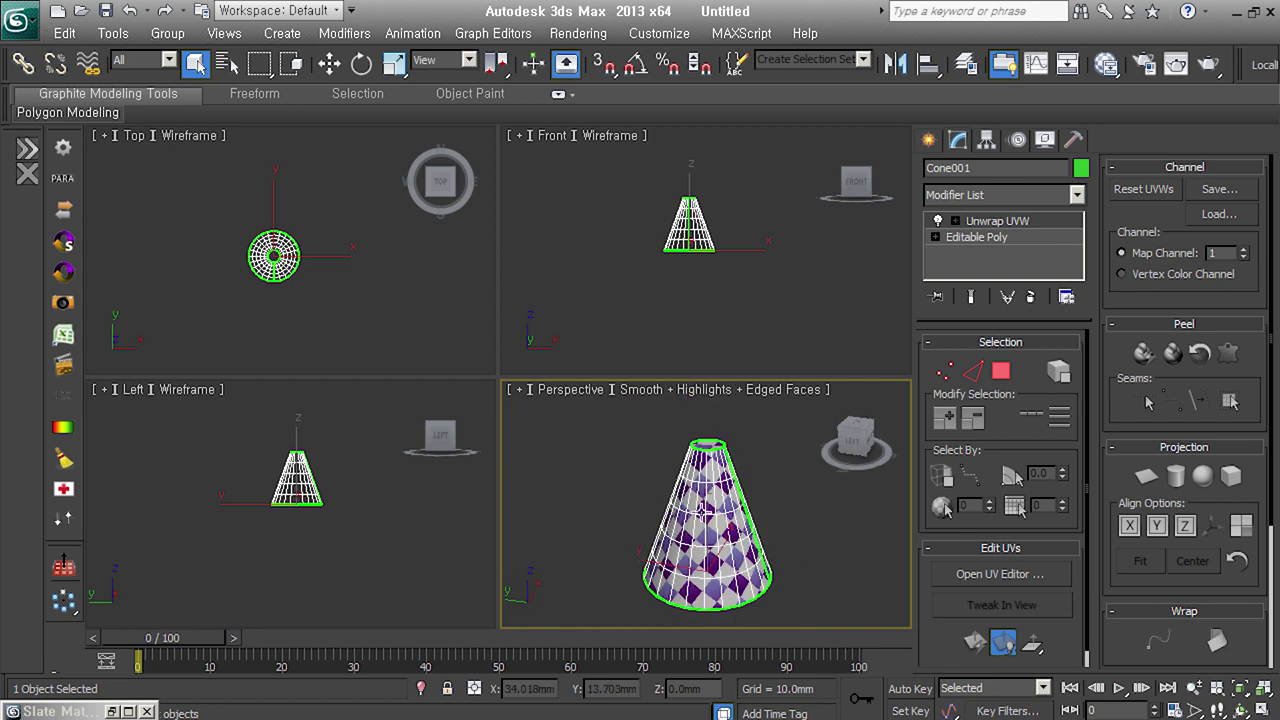
mouse_move(702, 545)
middle_mouse_down("alt")
mouse_move(820, 557)
mouse_move(668, 504)
middle_mouse_up("alt")
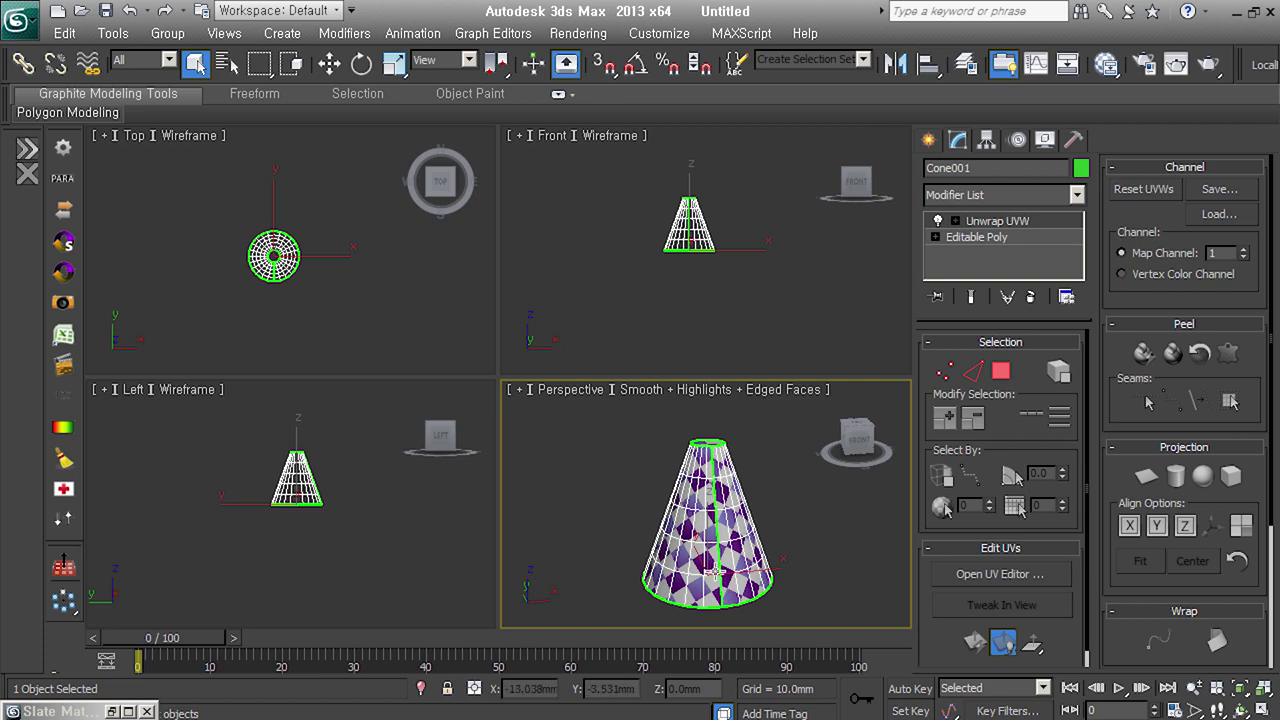
left_click(928, 139)
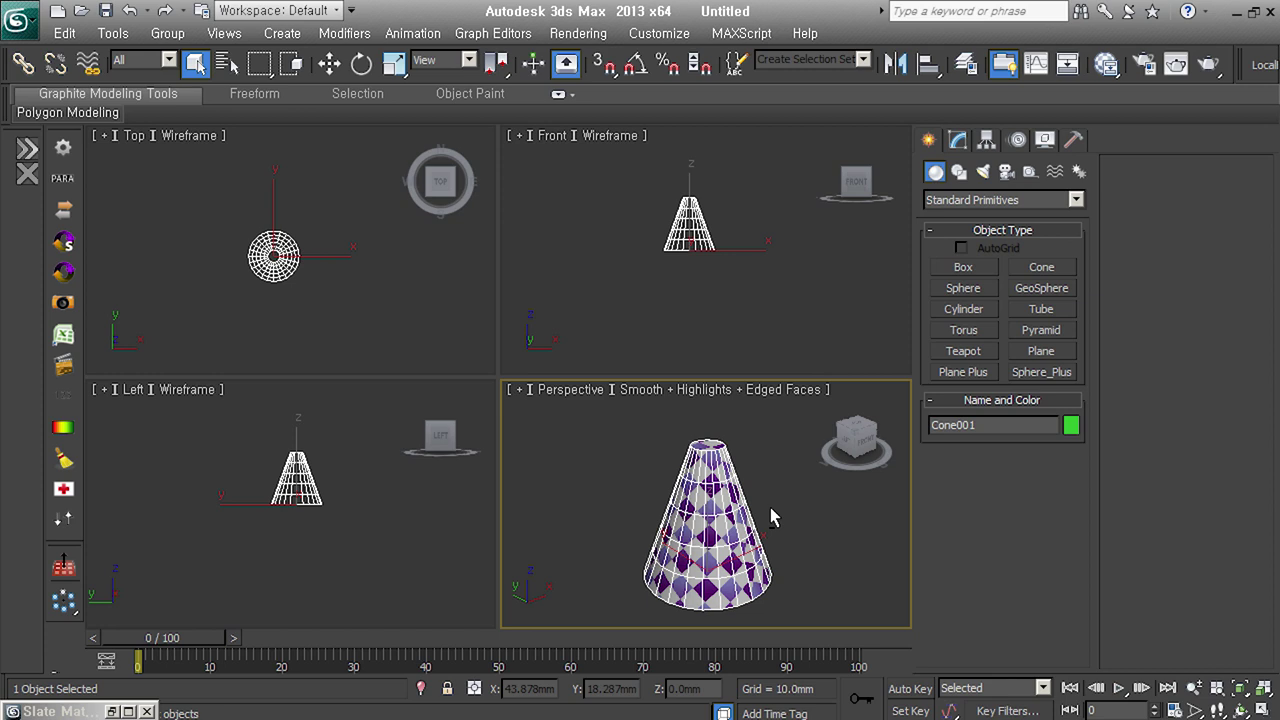
Delete the cone and draw a 131.867 mm square box in the Perspective view
key("Delete")
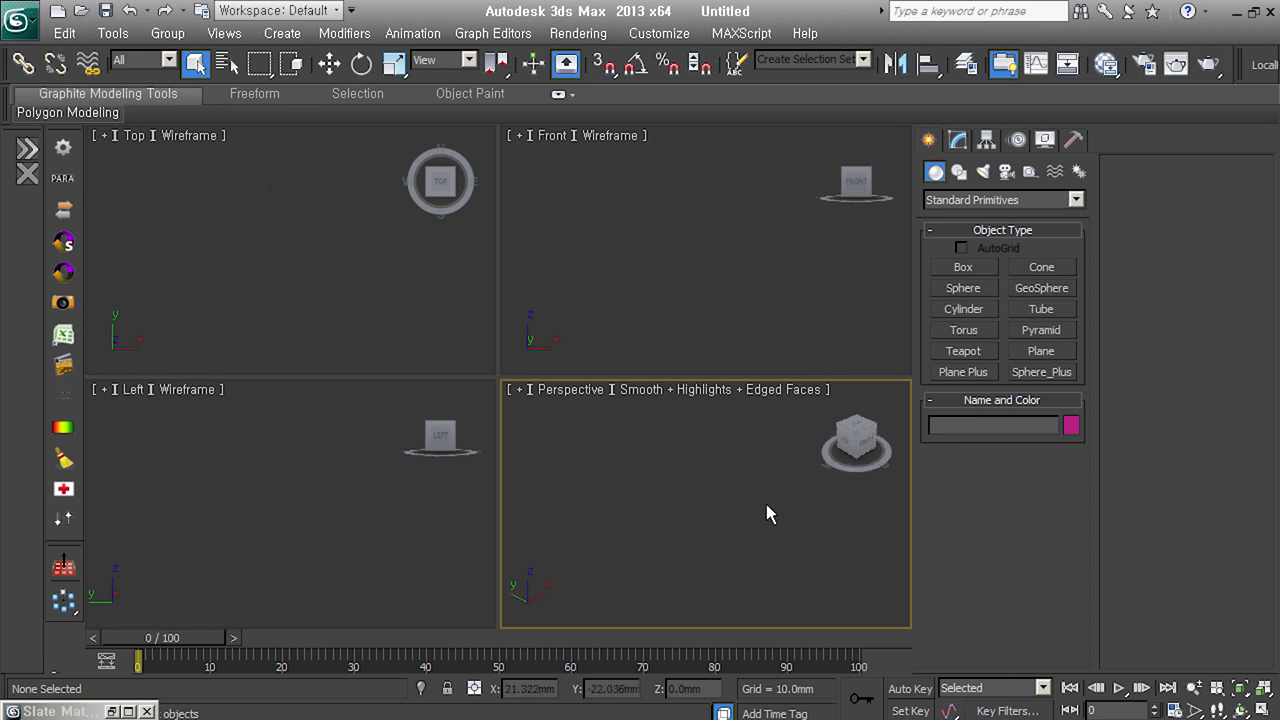
left_click(963, 267)
left_click_drag(708, 545, 722, 609)
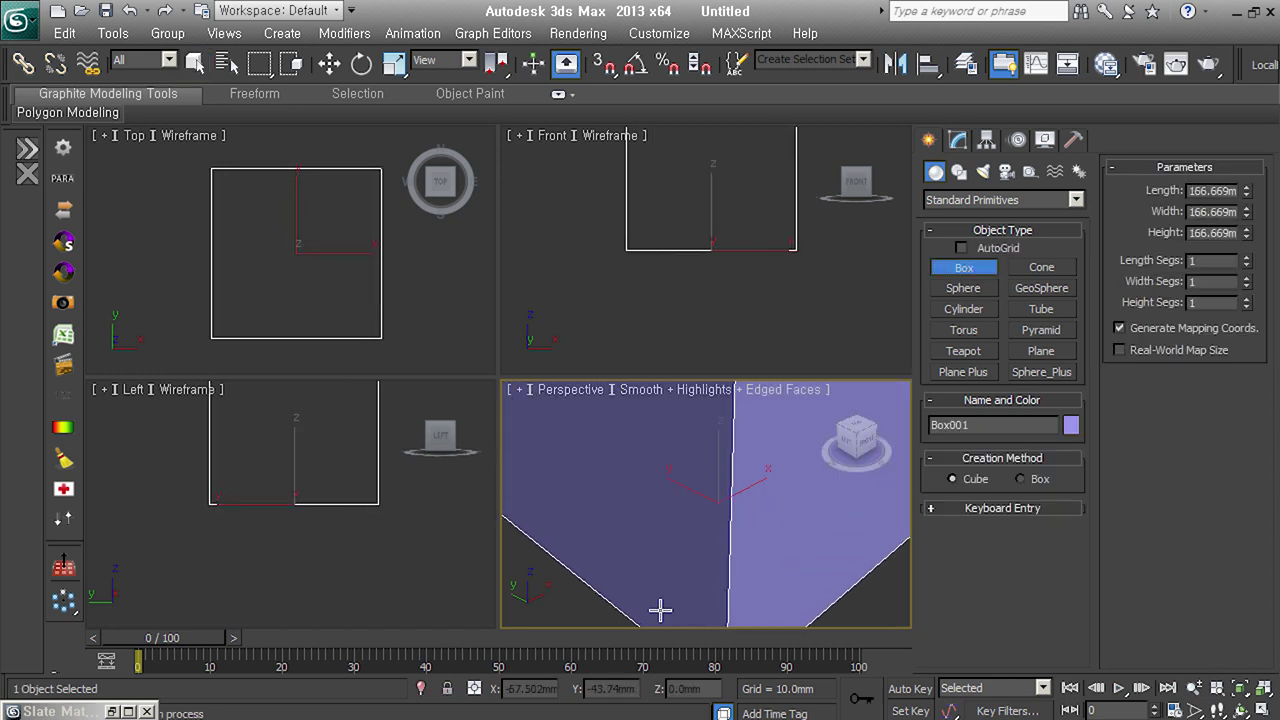
scroll(722, 609, "down", 3)
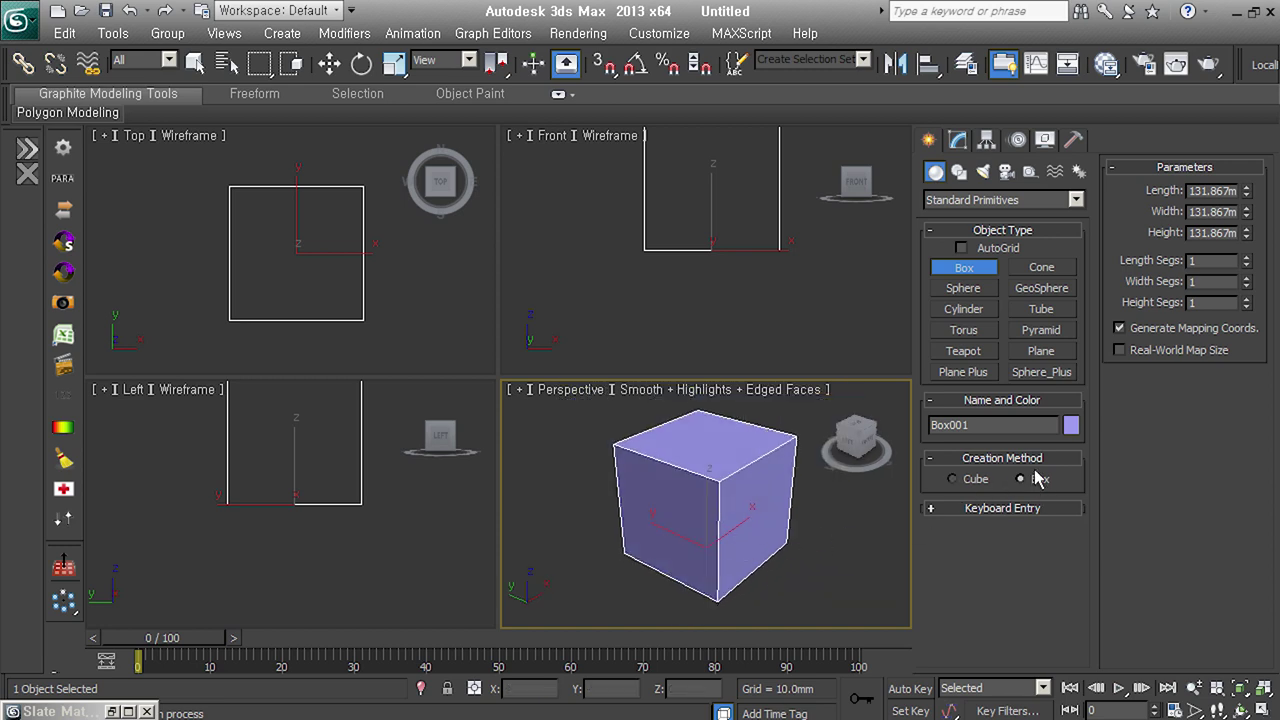
Lower the box height to 43.516 and convert it to an editable poly
left_click(958, 139)
left_click_drag(1062, 407, 1062, 440)
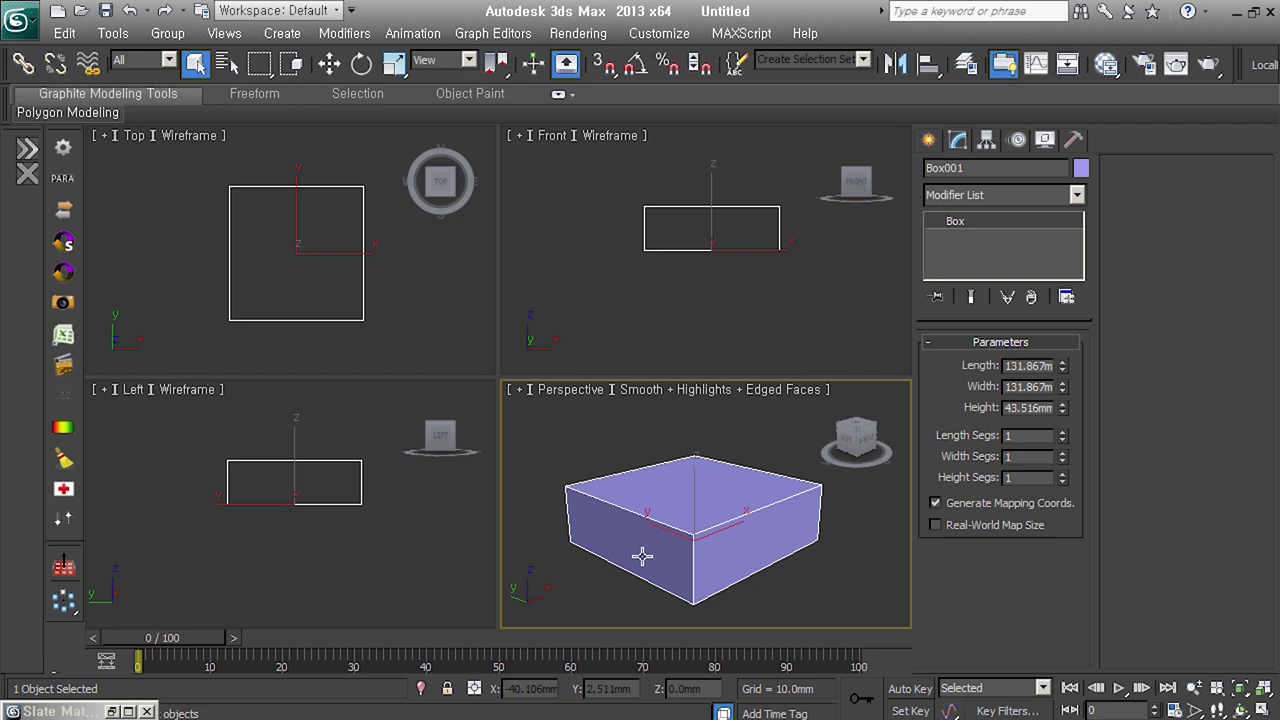
middle_click_drag(734, 562, 737, 572, "alt")
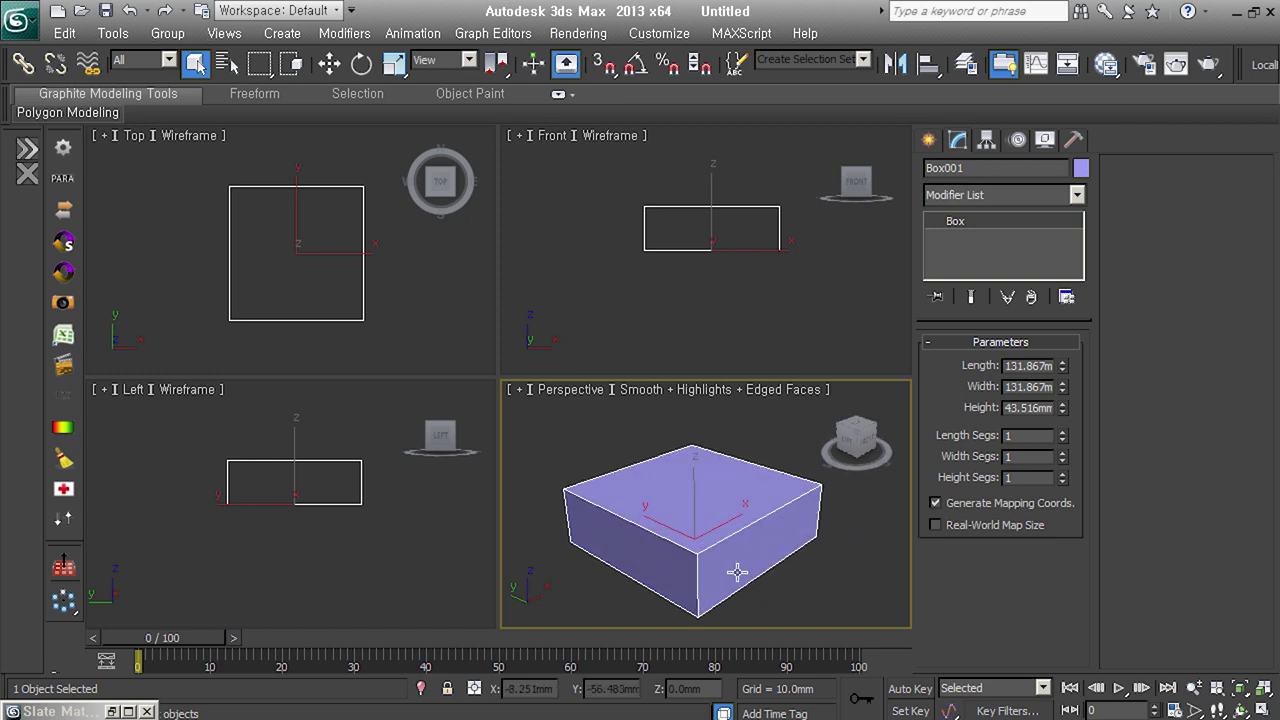
key("ctrl+e")
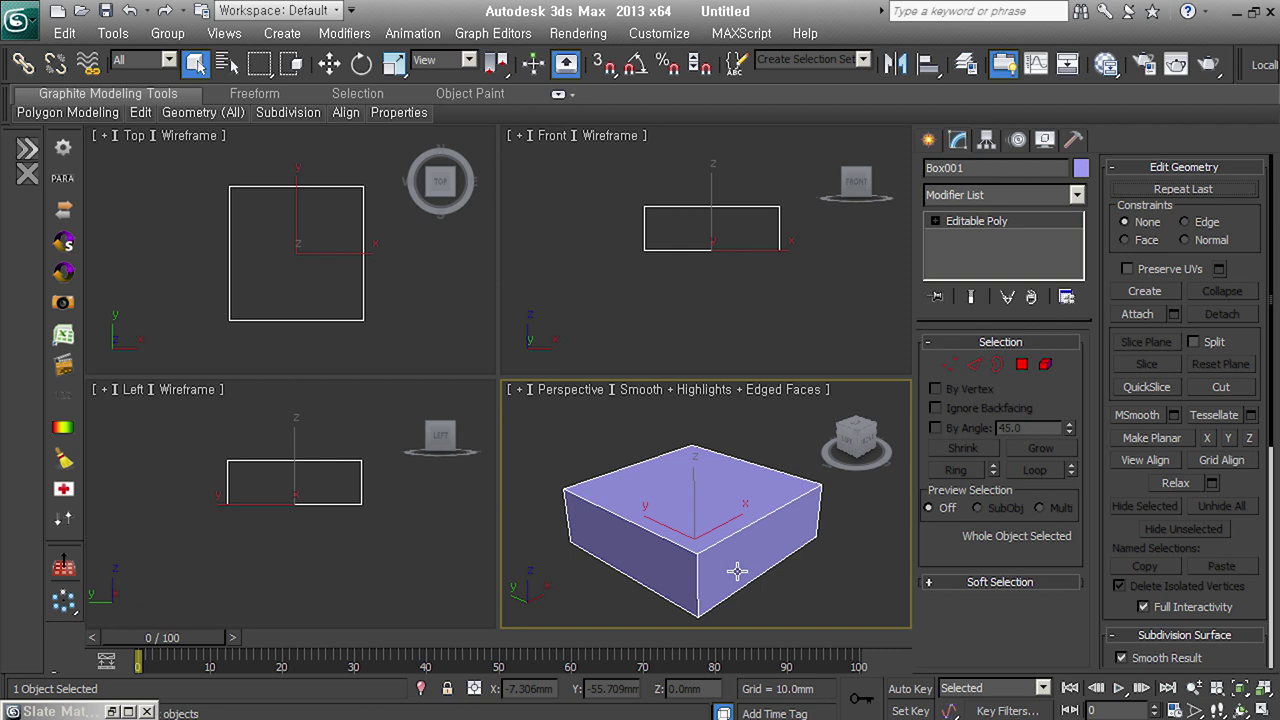
Add Swift Loop edge loops near a side, the front corner, and twice around the box sides
left_click(662, 555)
left_click(578, 520)
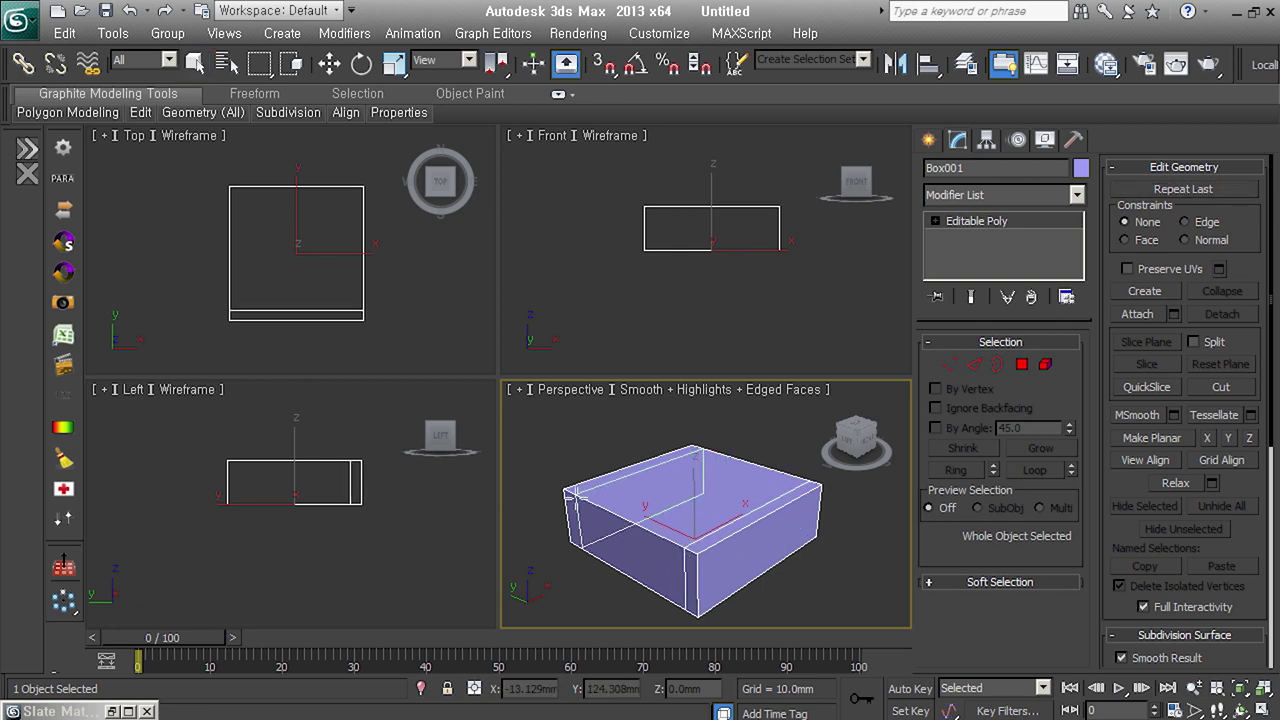
left_click(712, 554)
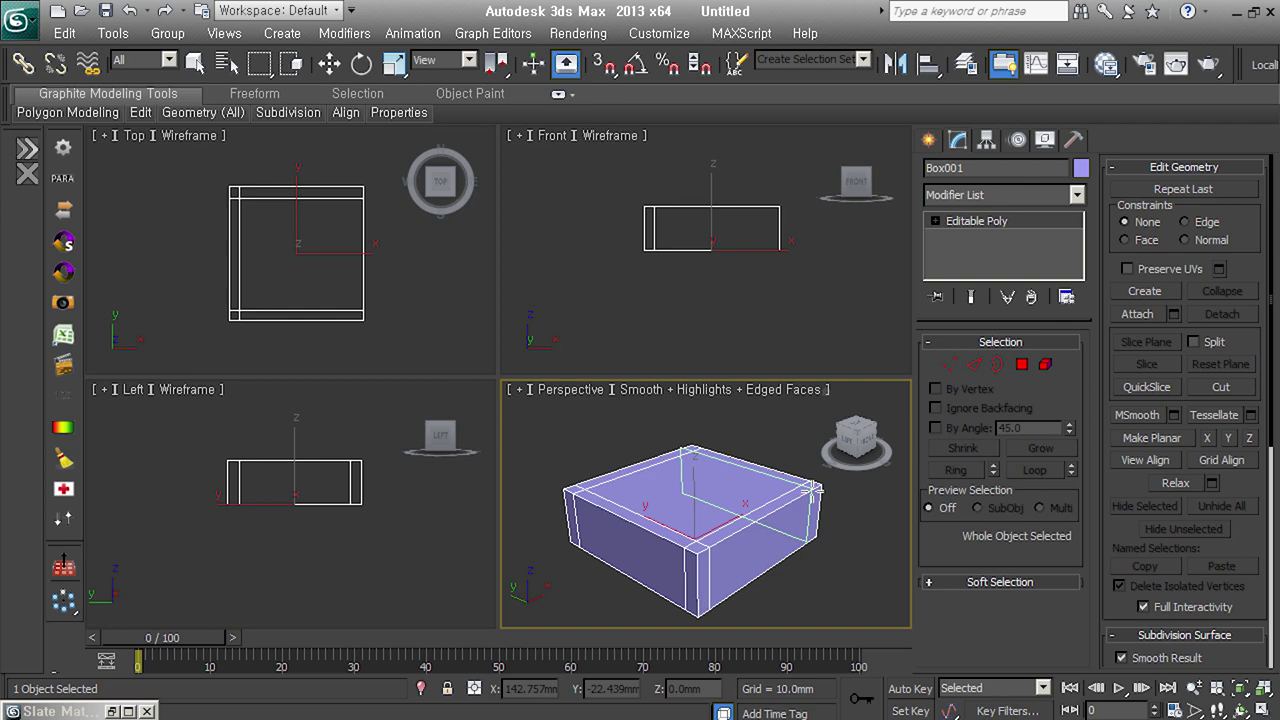
left_click(752, 536)
left_click(746, 578)
mouse_move(746, 578)
middle_mouse_down("alt")
mouse_move(823, 571)
mouse_move(734, 600)
middle_mouse_up("alt")
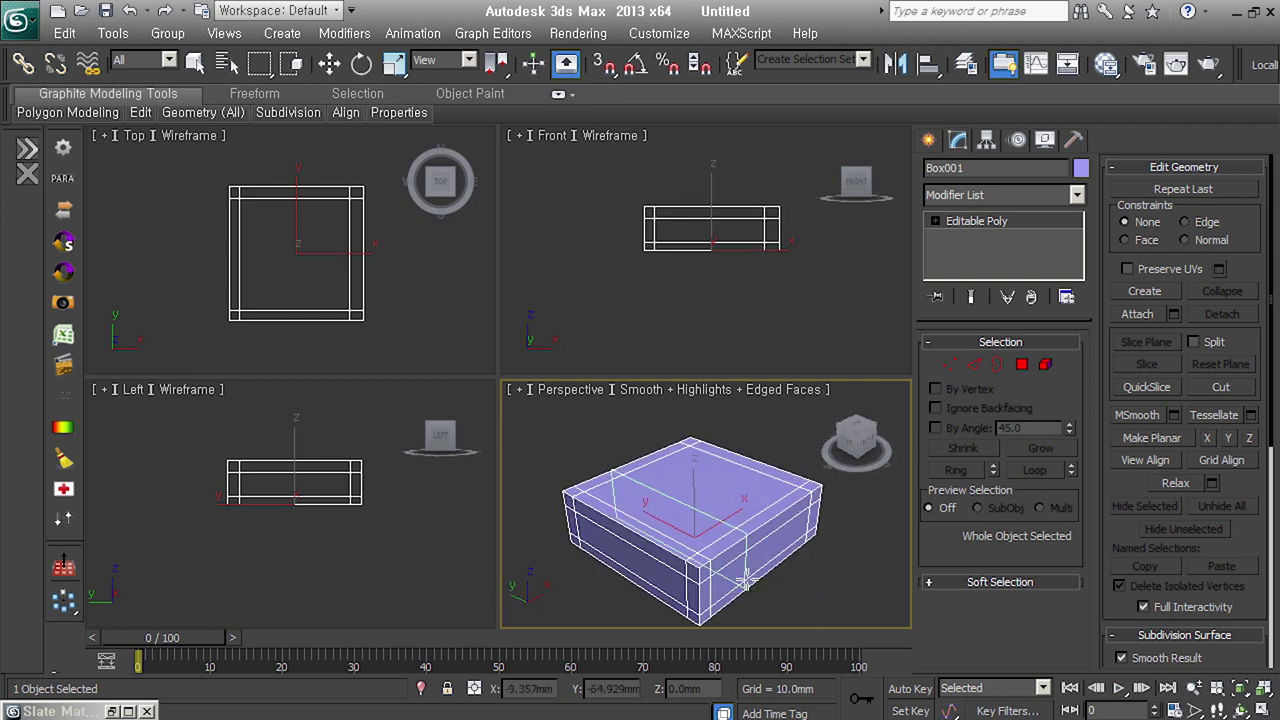
key("w")
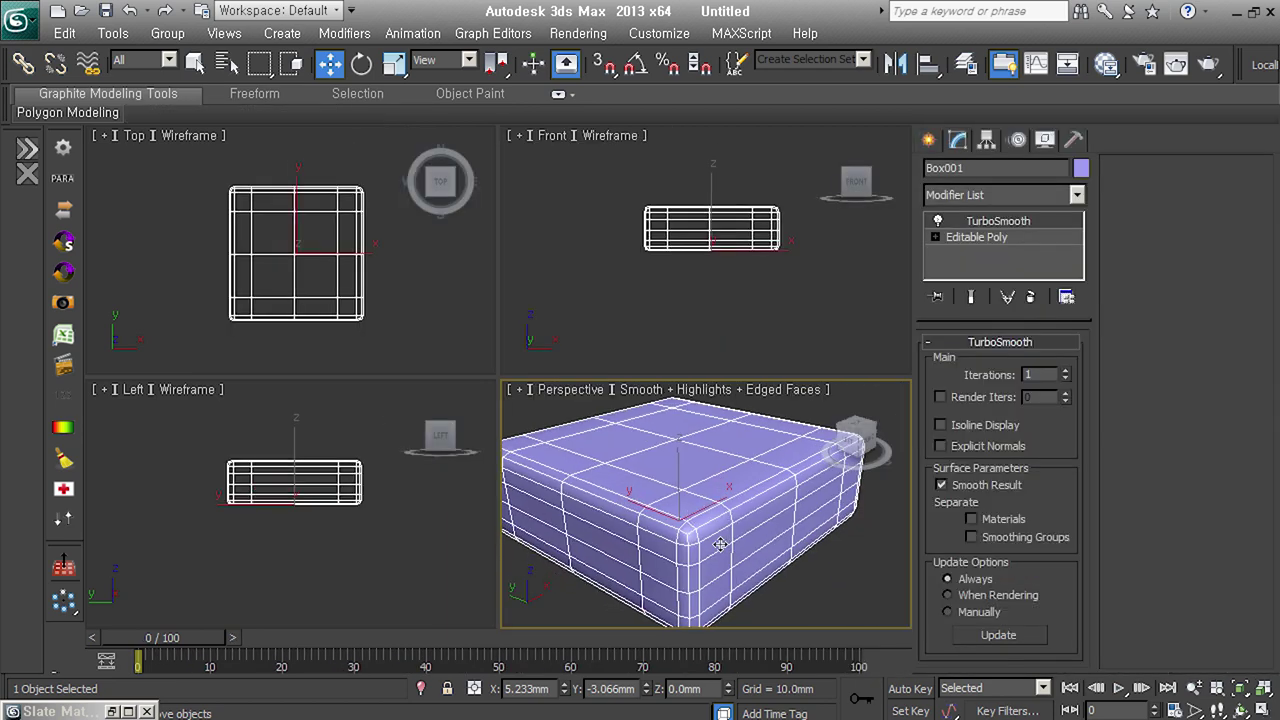
Zoom onto the cushion box and add an Unwrap UVW modifier with the U shortcut
scroll(720, 544, "down", 3)
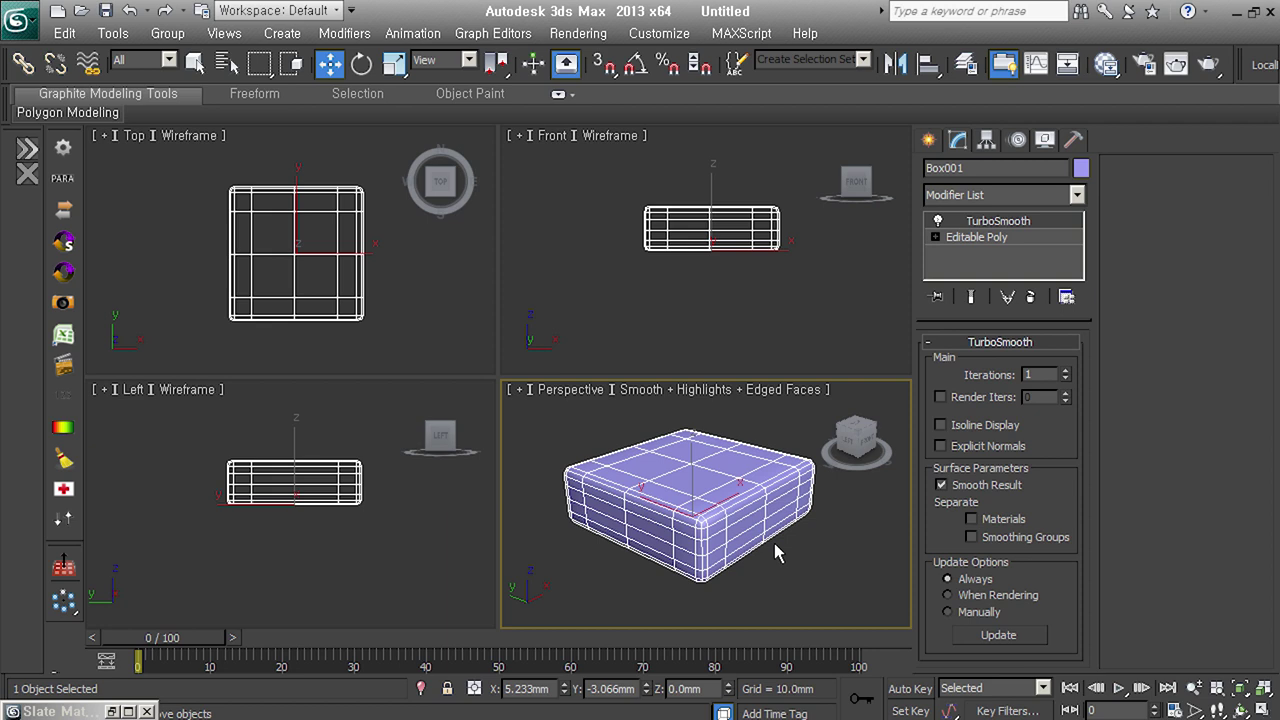
scroll(725, 538, "up", 3)
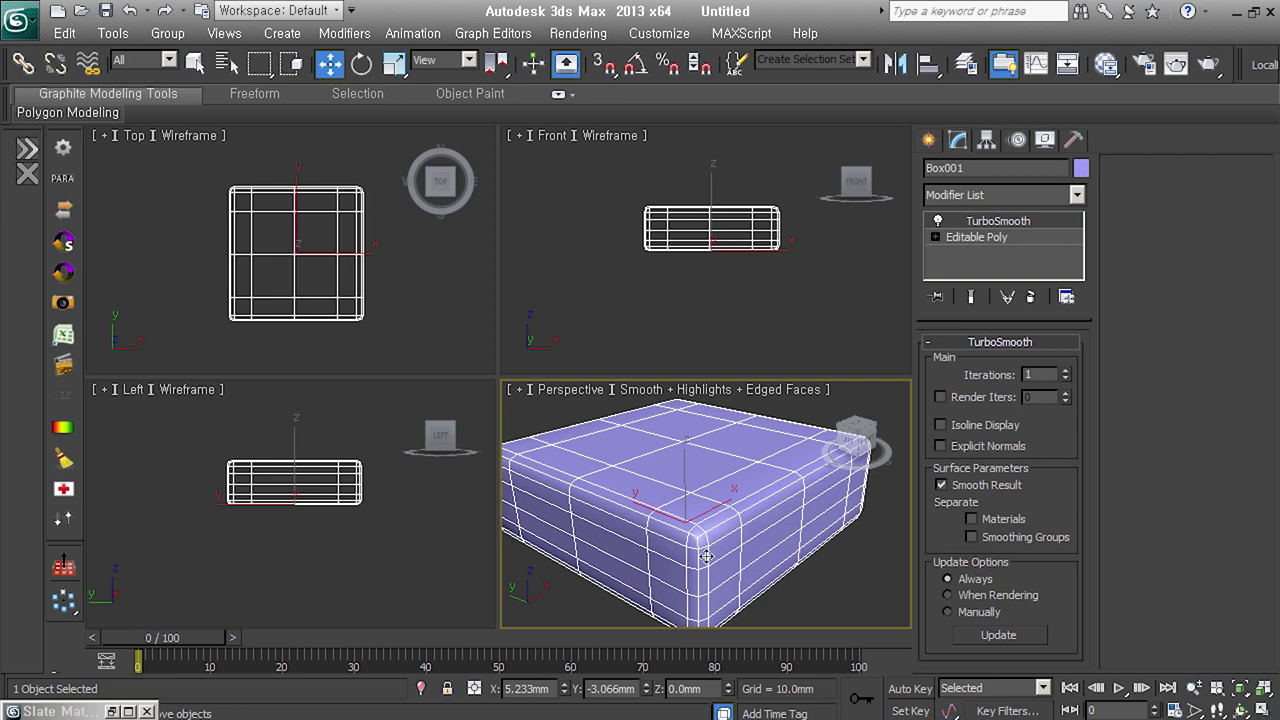
key("u")
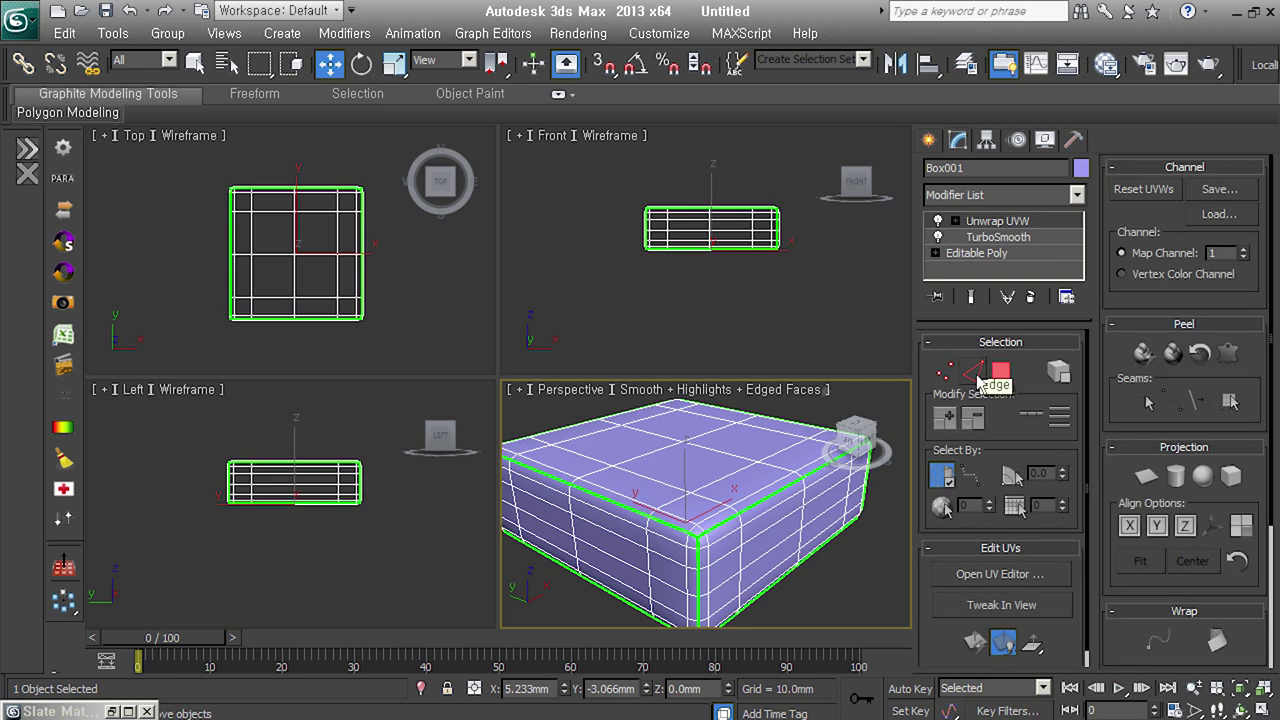
Uncheck Map Seams in the Unwrap UVW Configure rollout to hide the green seams
mouse_move(785, 560)
middle_mouse_down("alt")
mouse_move(734, 525)
mouse_move(728, 488)
middle_mouse_up("alt")
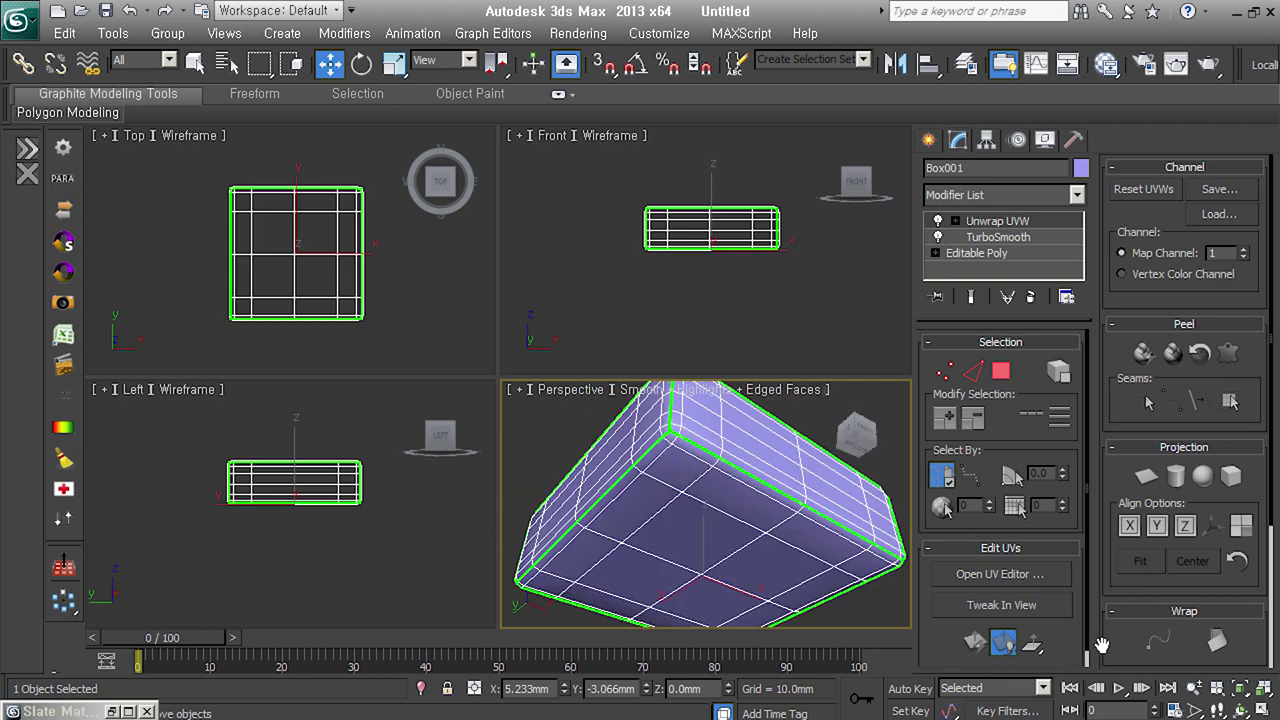
left_click_drag(1100, 642, 1142, 432)
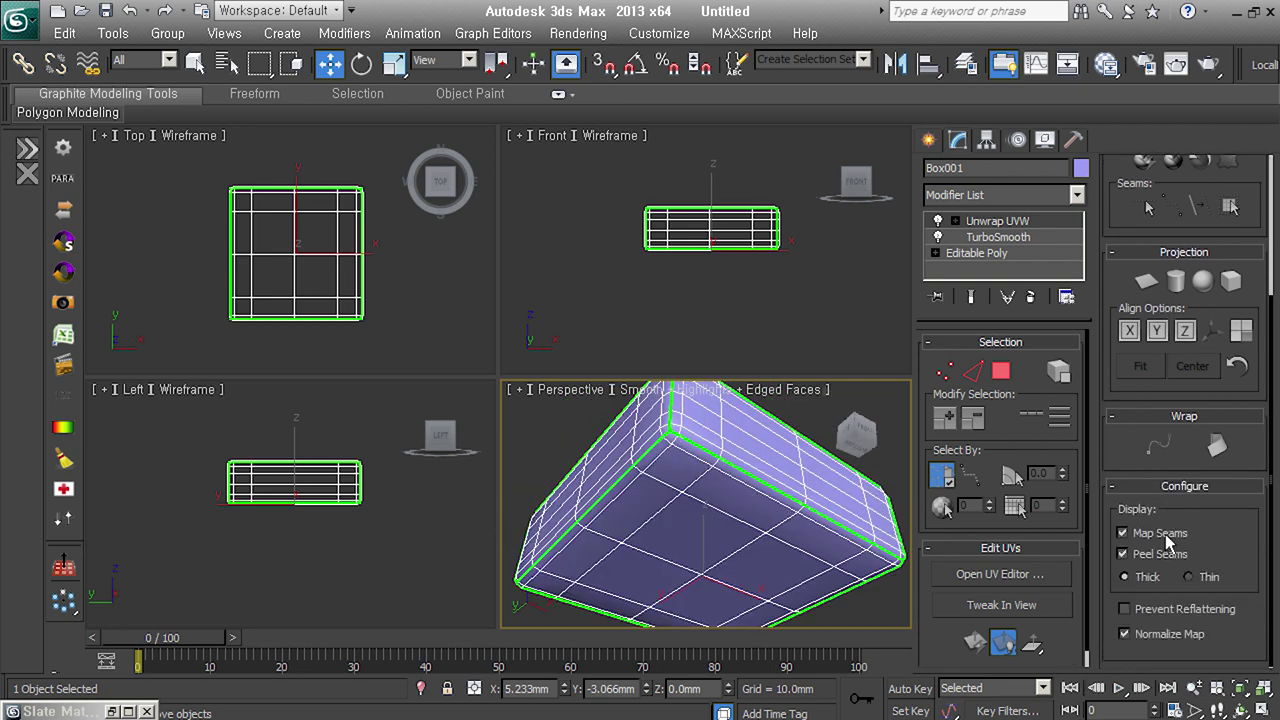
left_click(1122, 533)
Enter Edge sub-object mode and select a vertical corner edge of the box
middle_click_drag(790, 500, 735, 551, "alt")
key("2")
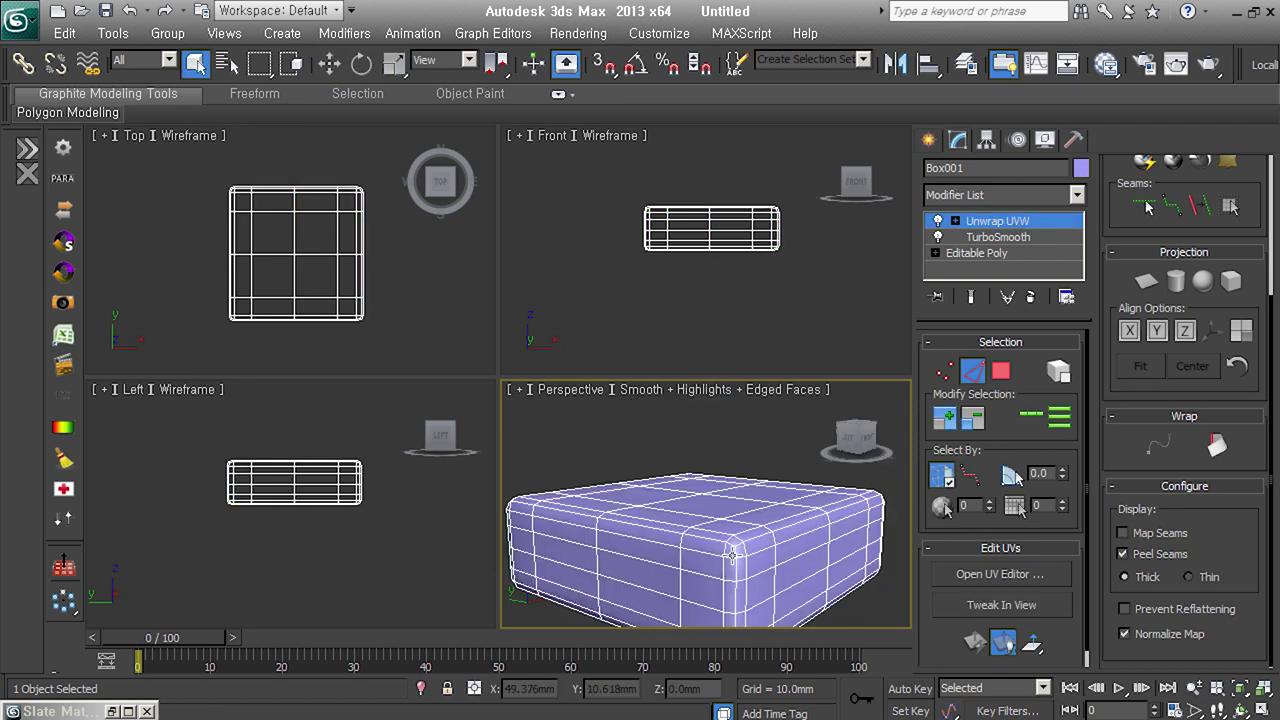
scroll(735, 551, "up", 3)
mouse_move(814, 571)
middle_mouse_down()
mouse_move(894, 523)
mouse_move(758, 557)
middle_mouse_up()
left_click(692, 555)
scroll(686, 555, "down", 3)
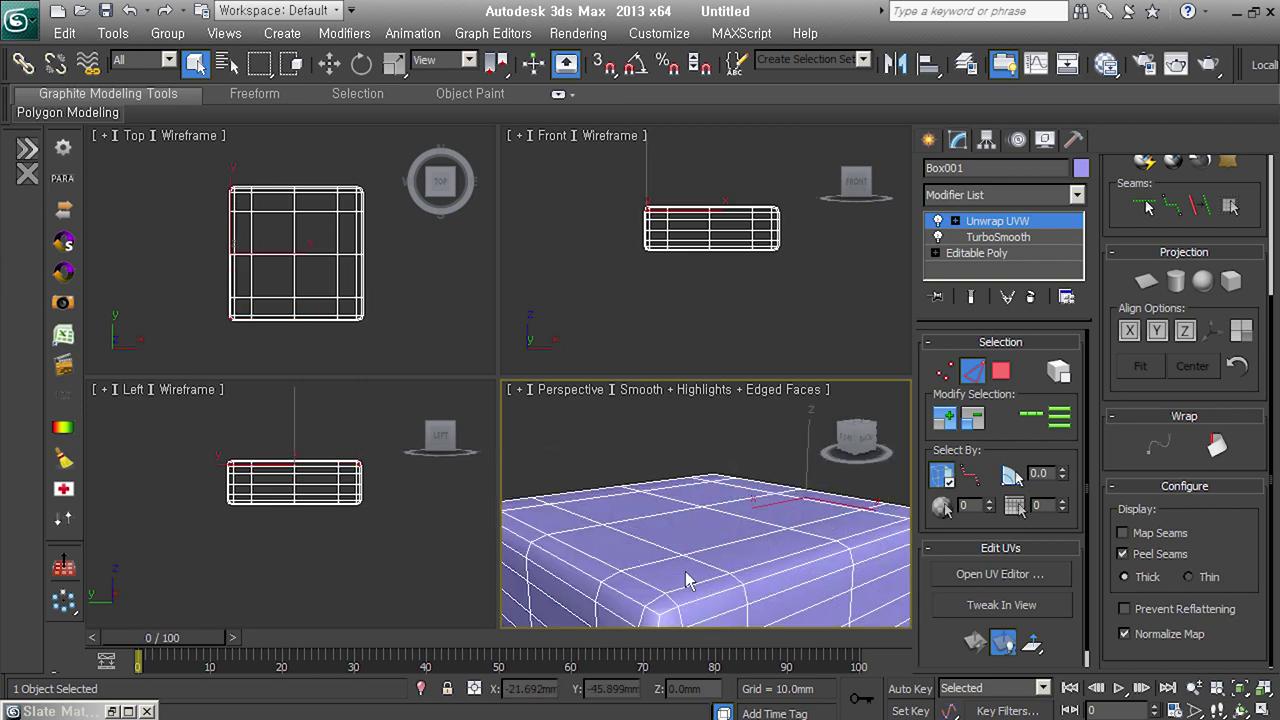
scroll(630, 518, "down", 3)
scroll(630, 518, "up", 3)
left_click(1058, 418)
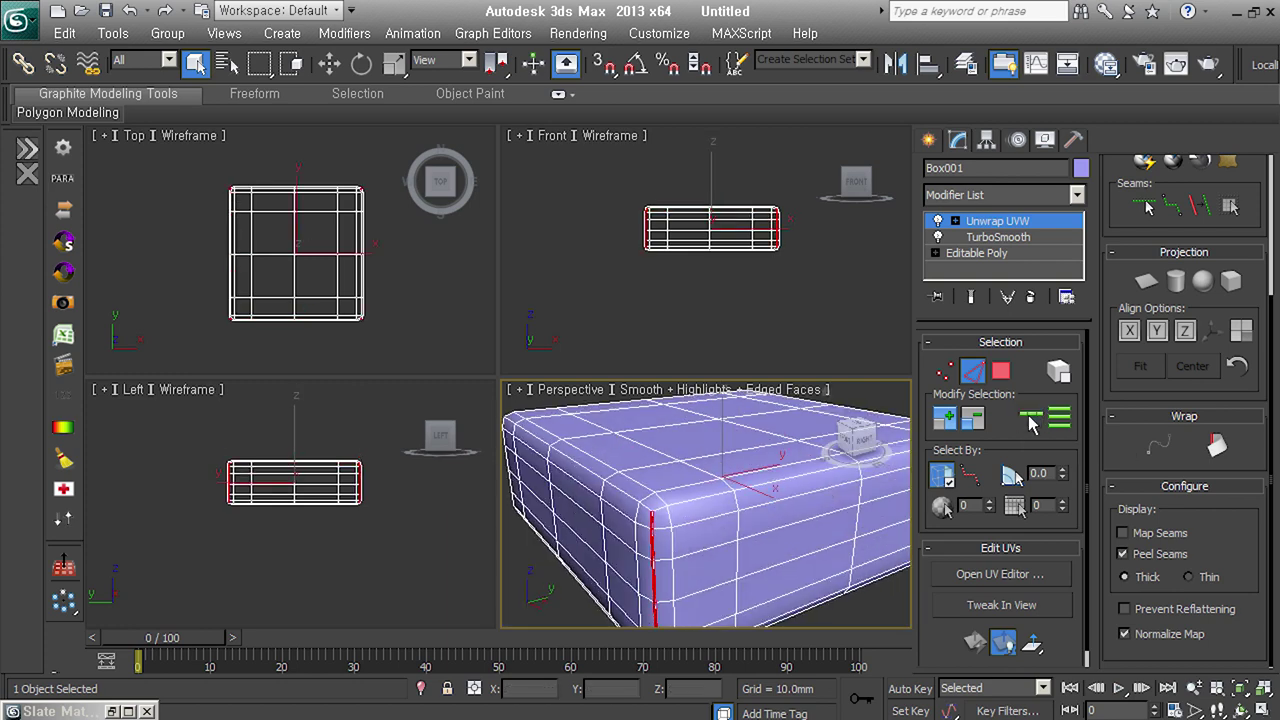
scroll(778, 530, "down", 3)
scroll(778, 530, "up", 3)
middle_click_drag(778, 530, 711, 530, "alt")
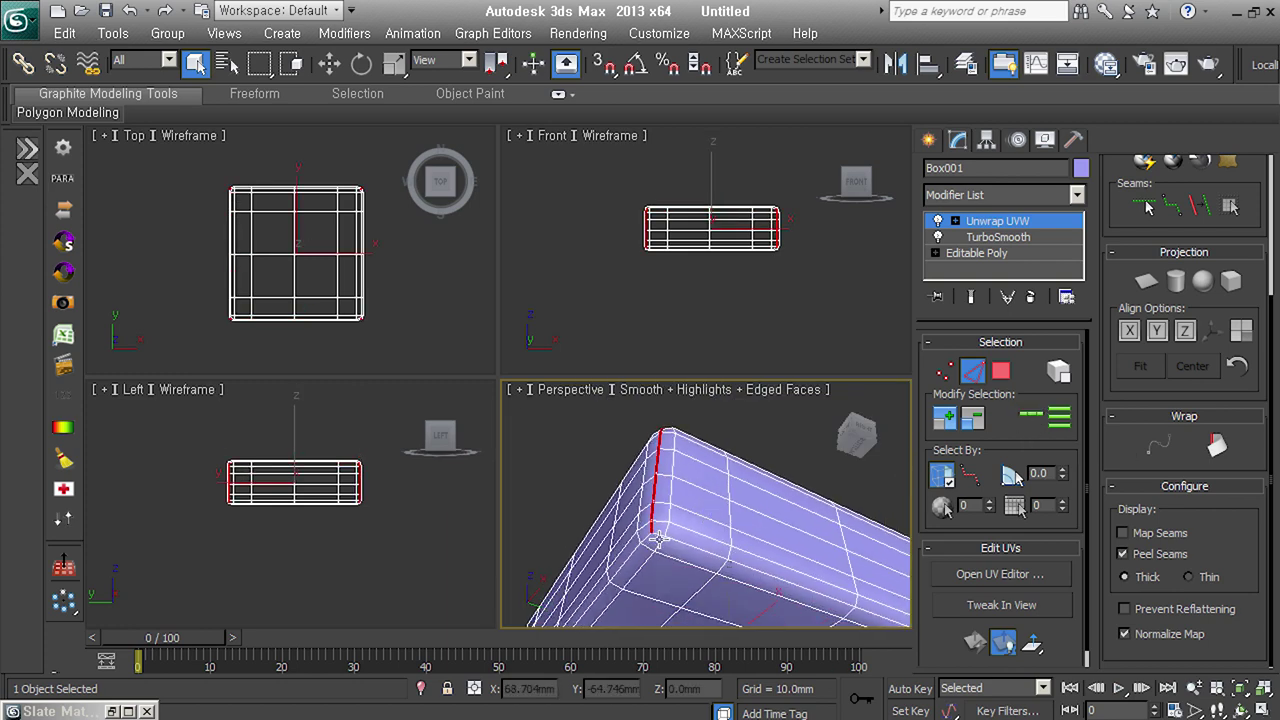
mouse_move(689, 545)
middle_mouse_down("alt")
mouse_move(814, 586)
mouse_move(672, 563)
mouse_move(828, 528)
mouse_move(712, 484)
mouse_move(728, 594)
mouse_move(619, 612)
middle_mouse_up("alt")
mouse_move(618, 553)
middle_mouse_down("alt")
mouse_move(775, 511)
mouse_move(598, 560)
mouse_move(699, 537)
middle_mouse_up("alt")
scroll(600, 555, "up", 5)
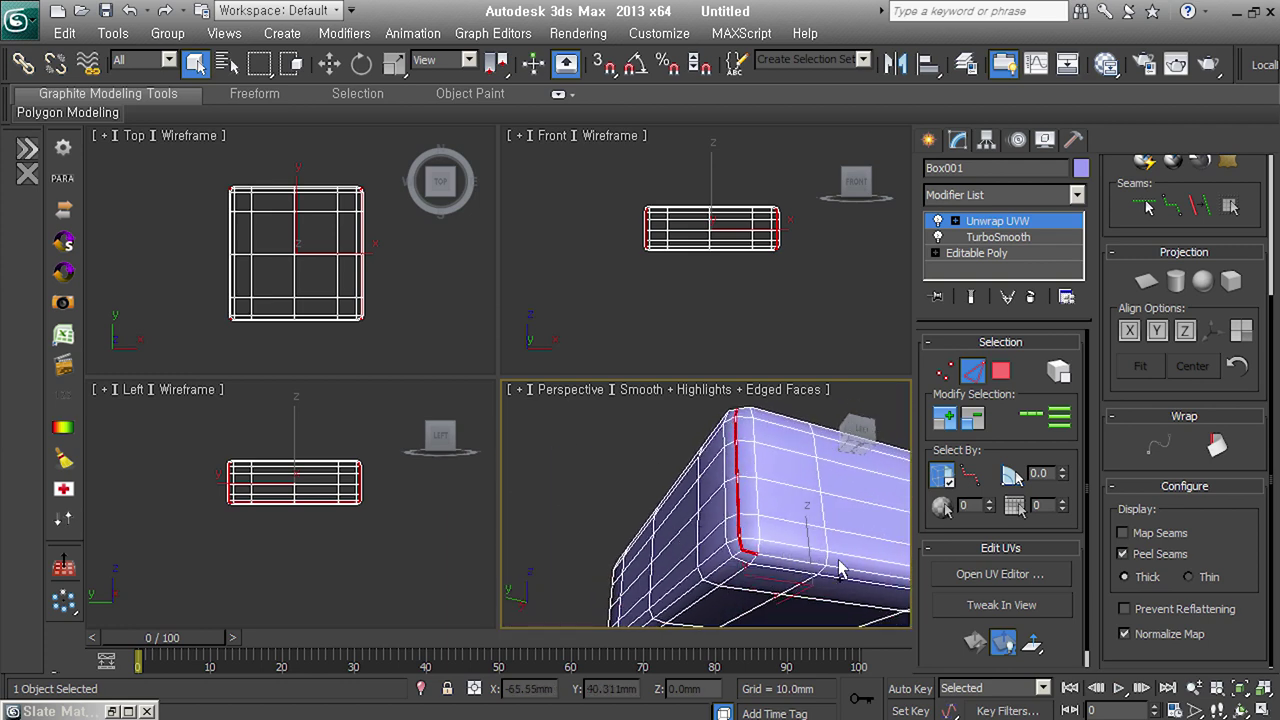
key("z")
mouse_move(828, 526)
middle_mouse_down("alt")
mouse_move(739, 488)
mouse_move(586, 591)
mouse_move(688, 567)
mouse_move(670, 570)
mouse_move(739, 524)
middle_mouse_up("alt")
scroll(730, 515, "up", 1)
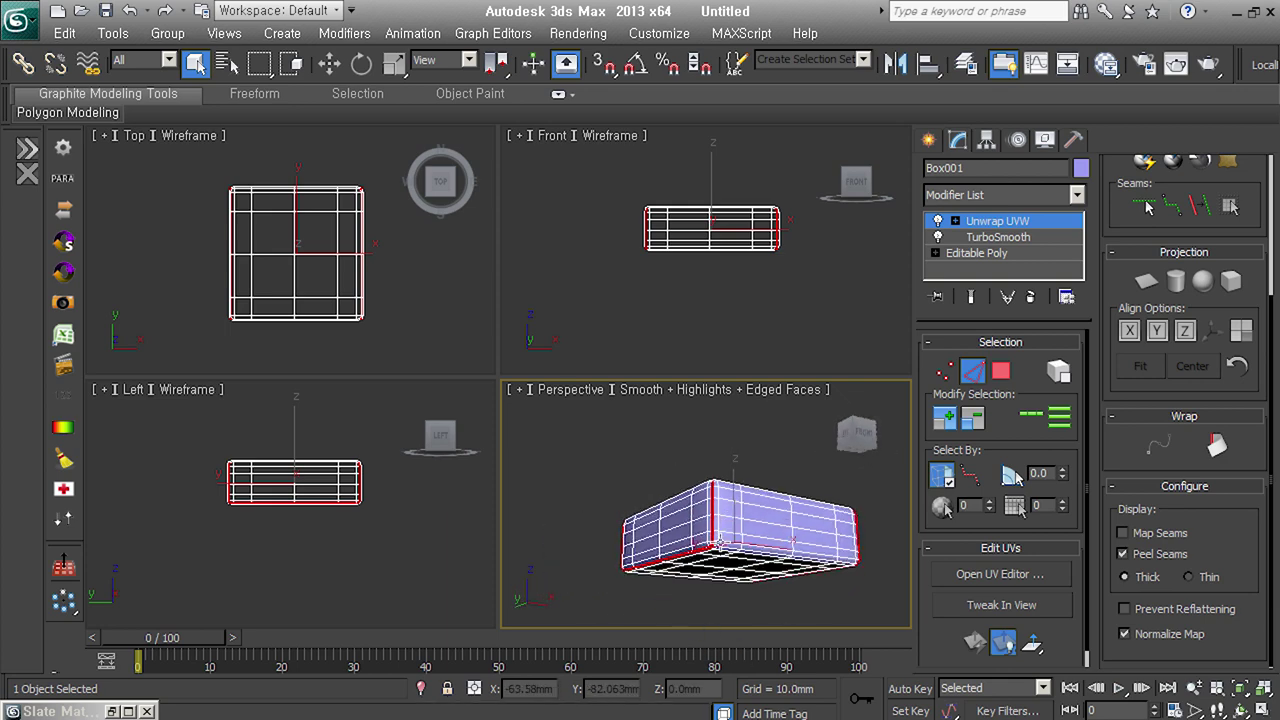
scroll(710, 500, "up", 2)
scroll(690, 480, "up", 2)
scroll(678, 467, "up", 2)
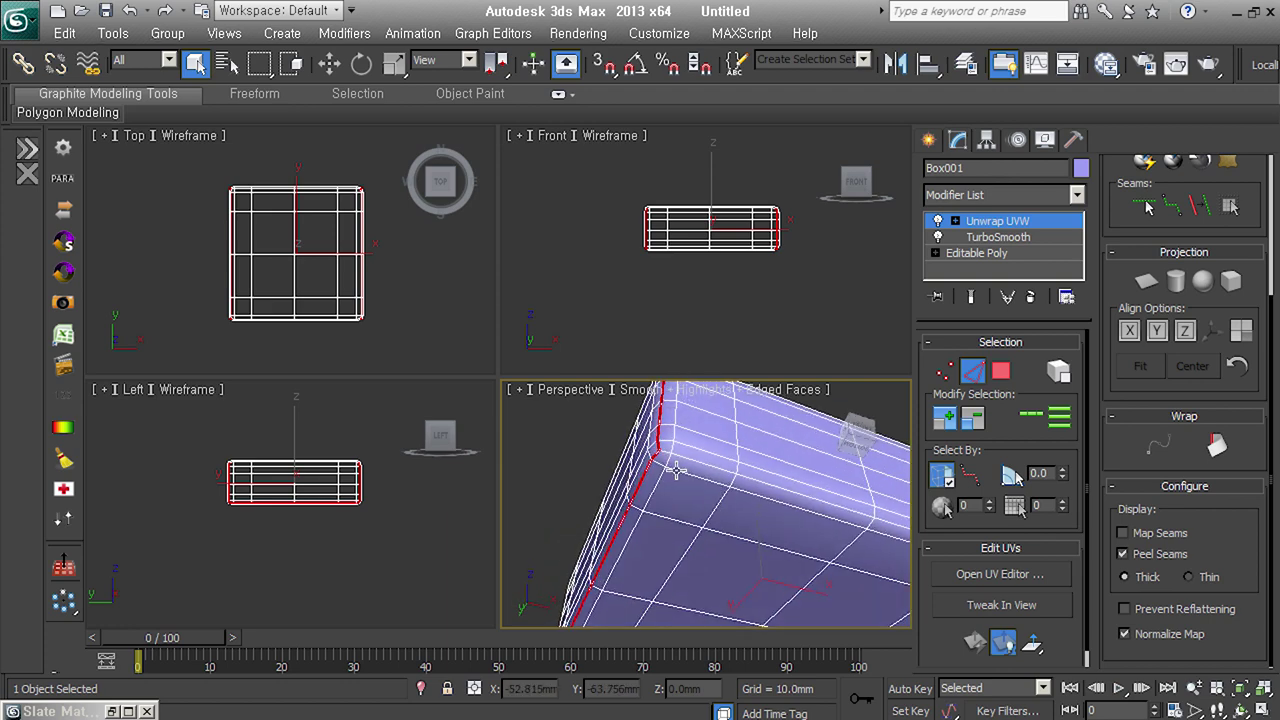
scroll(676, 466, "down", 5)
middle_click_drag(676, 466, 710, 488, "alt")
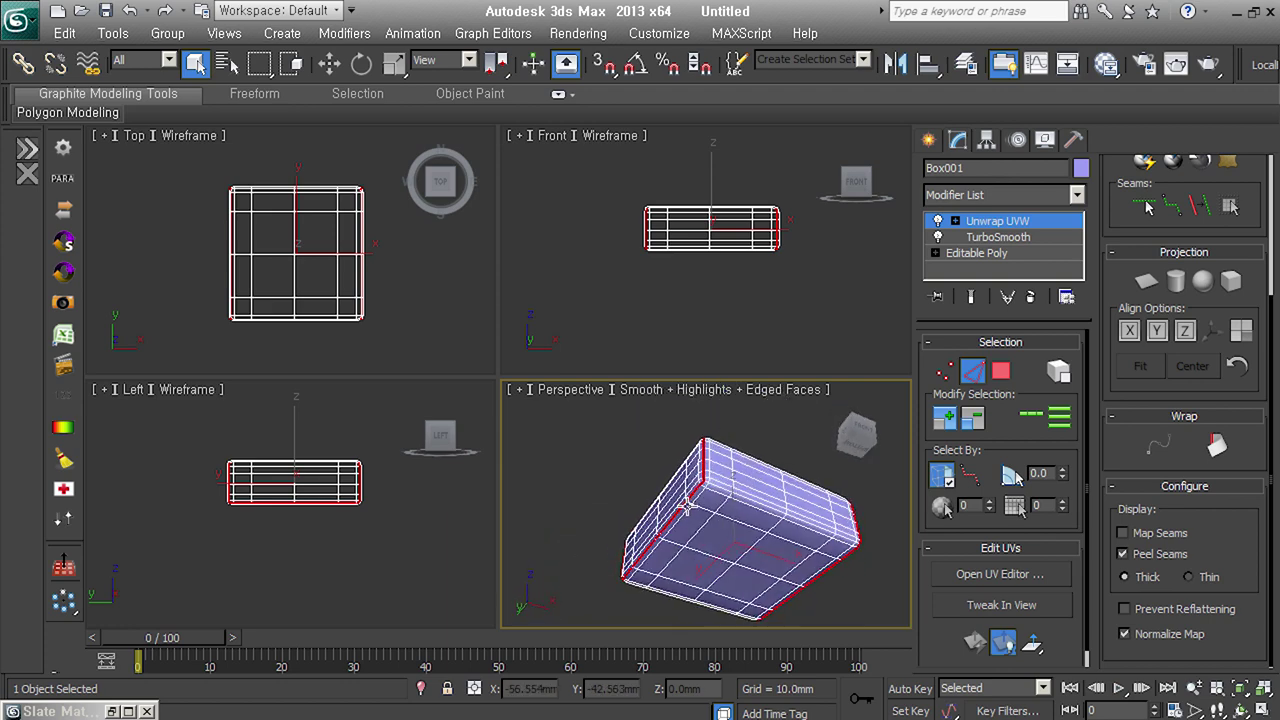
scroll(710, 488, "up", 5)
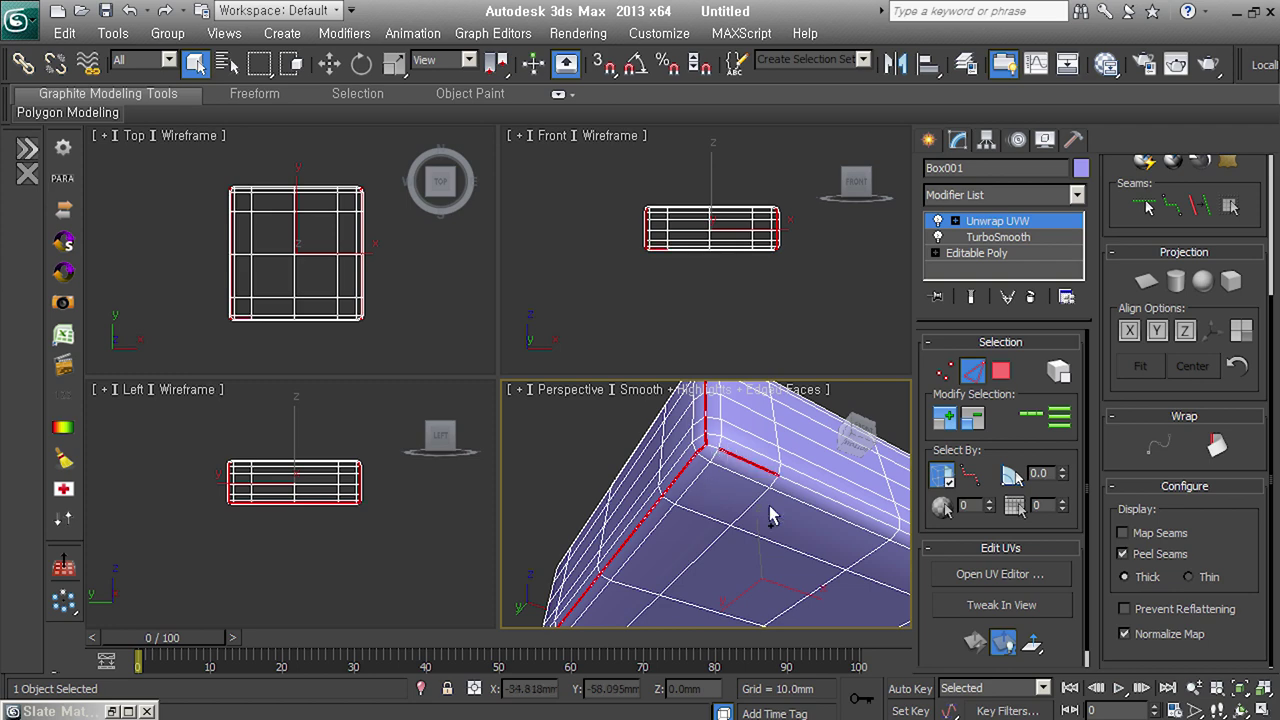
scroll(724, 492, "down", 5)
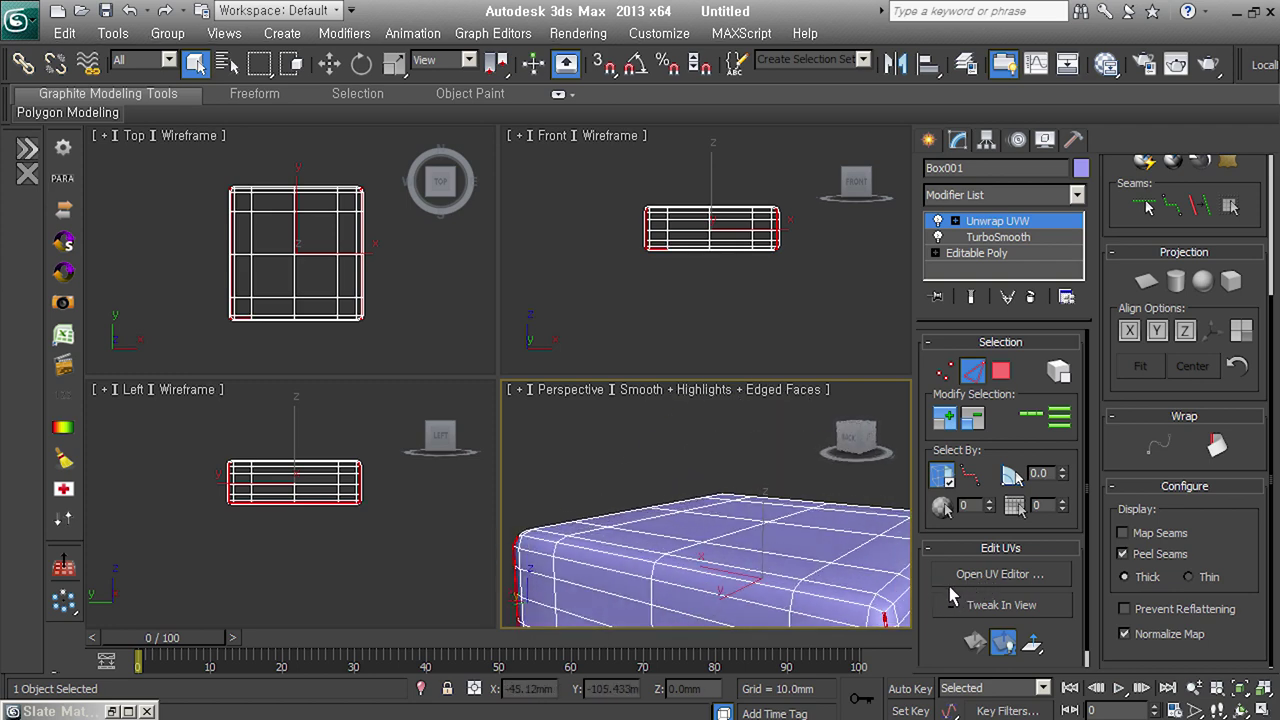
scroll(860, 560, "down", 3)
middle_click_drag(745, 585, 611, 483, "alt")
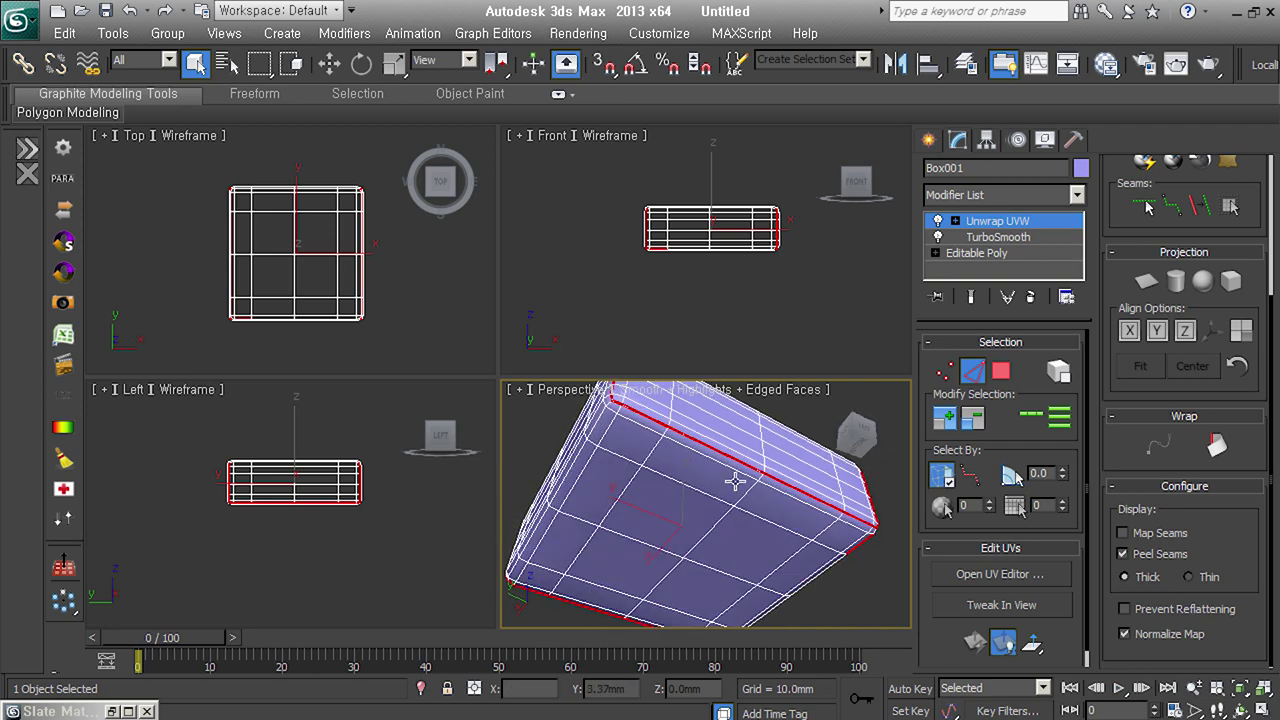
scroll(611, 483, "up", 2)
scroll(757, 506, "up", 5)
scroll(731, 523, "down", 5)
scroll(639, 519, "up", 5)
scroll(645, 520, "down", 2)
scroll(660, 523, "down", 3)
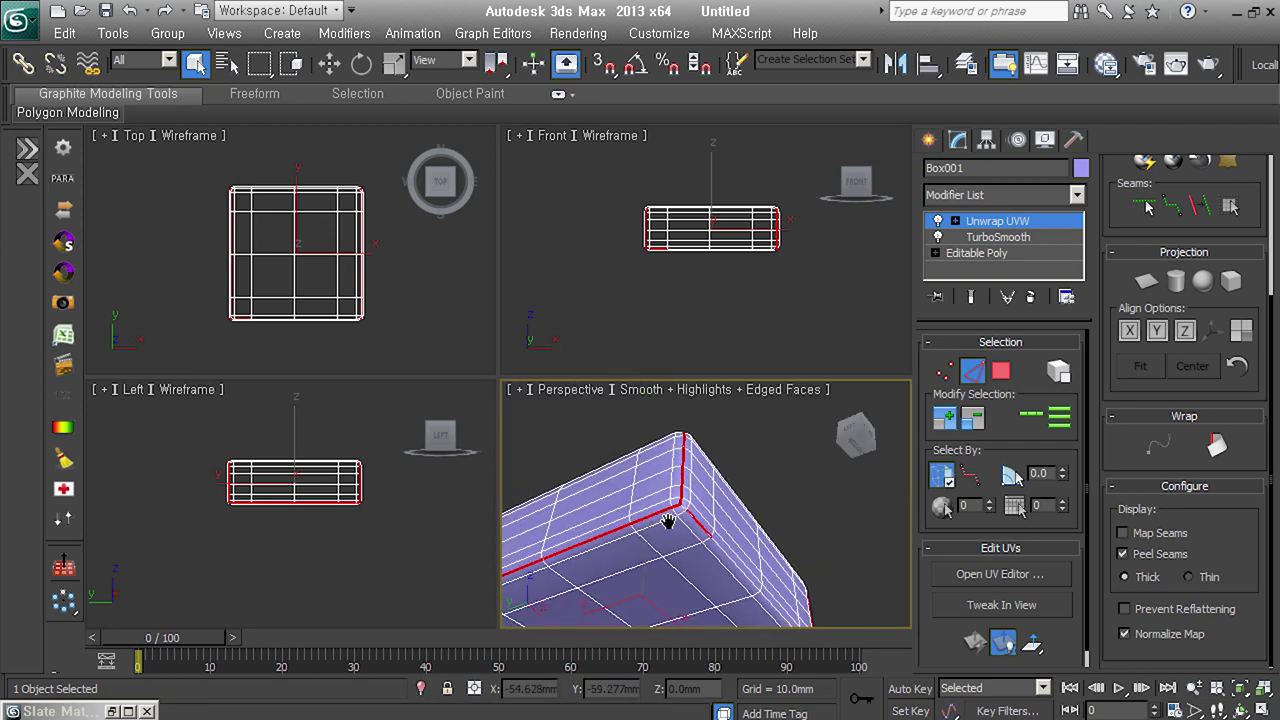
scroll(675, 525, "up", 2)
key("u")
scroll(720, 500, "up", 2)
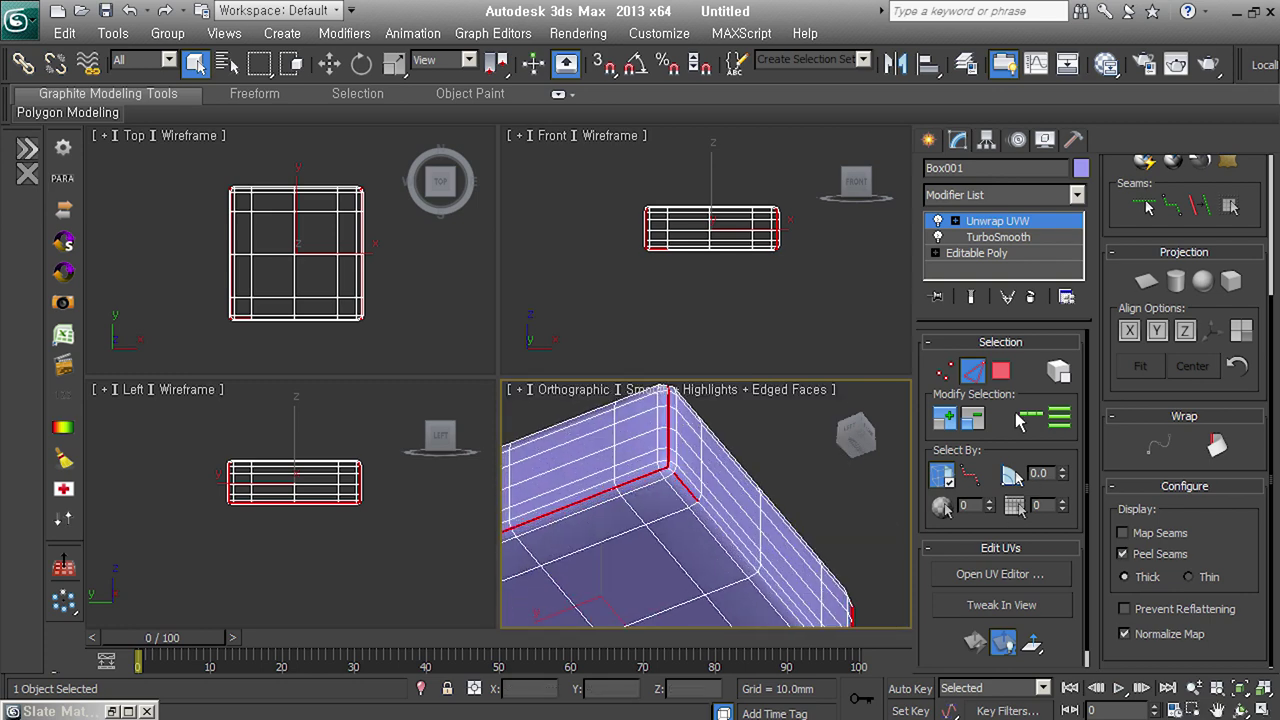
scroll(728, 530, "down", 4)
middle_click_drag(725, 515, 843, 549, "alt")
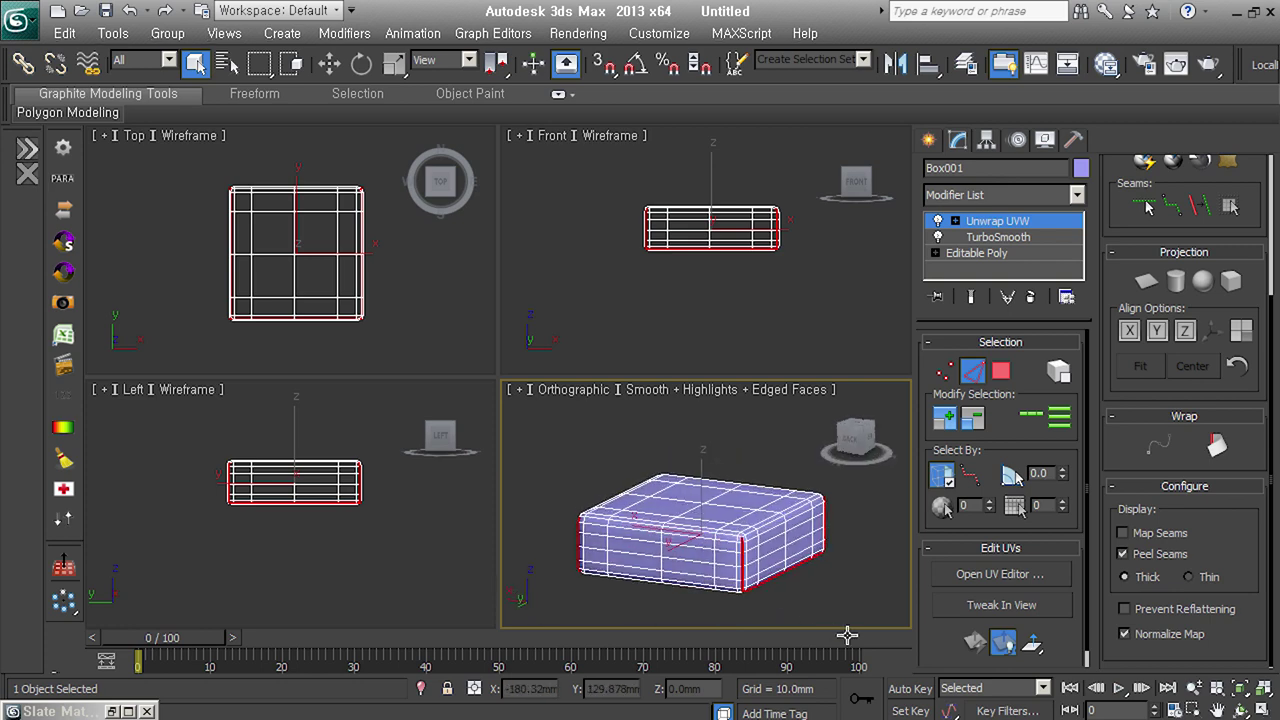
middle_click_drag(734, 593, 722, 557, "alt")
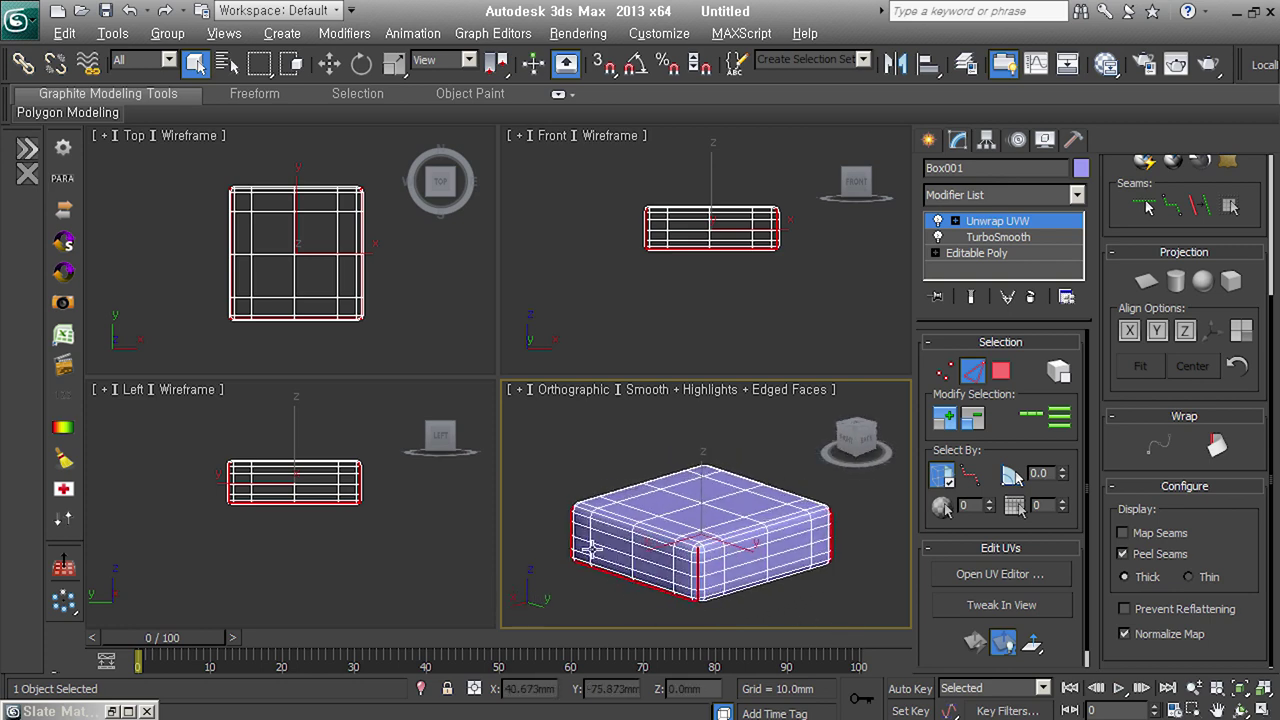
middle_click_drag(590, 549, 672, 600, "alt")
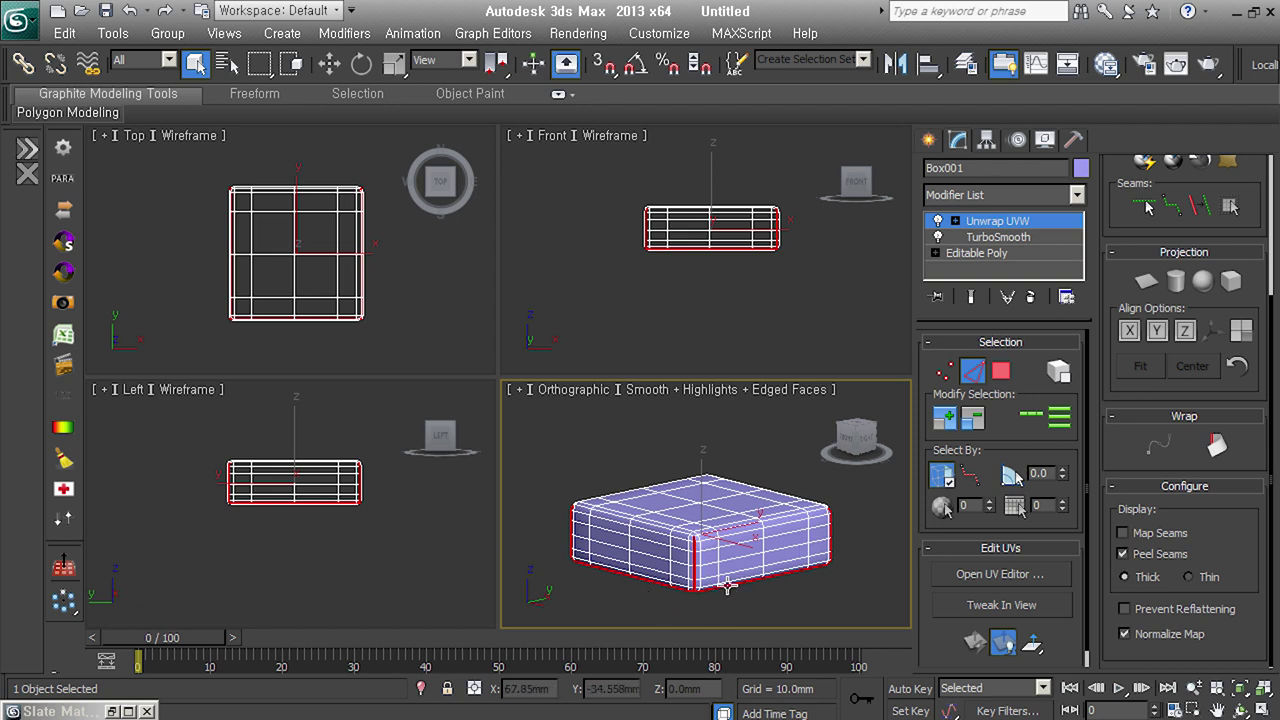
middle_click_drag(728, 586, 708, 590, "alt")
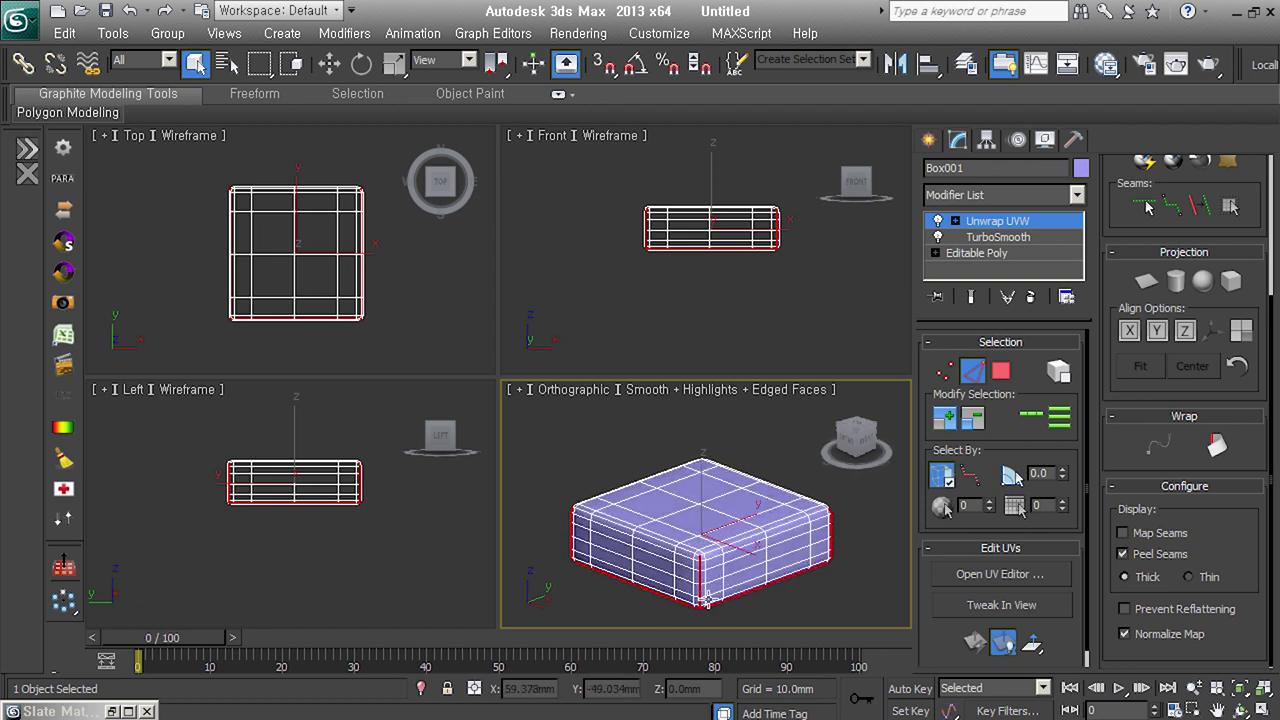
middle_click_drag(818, 565, 810, 538)
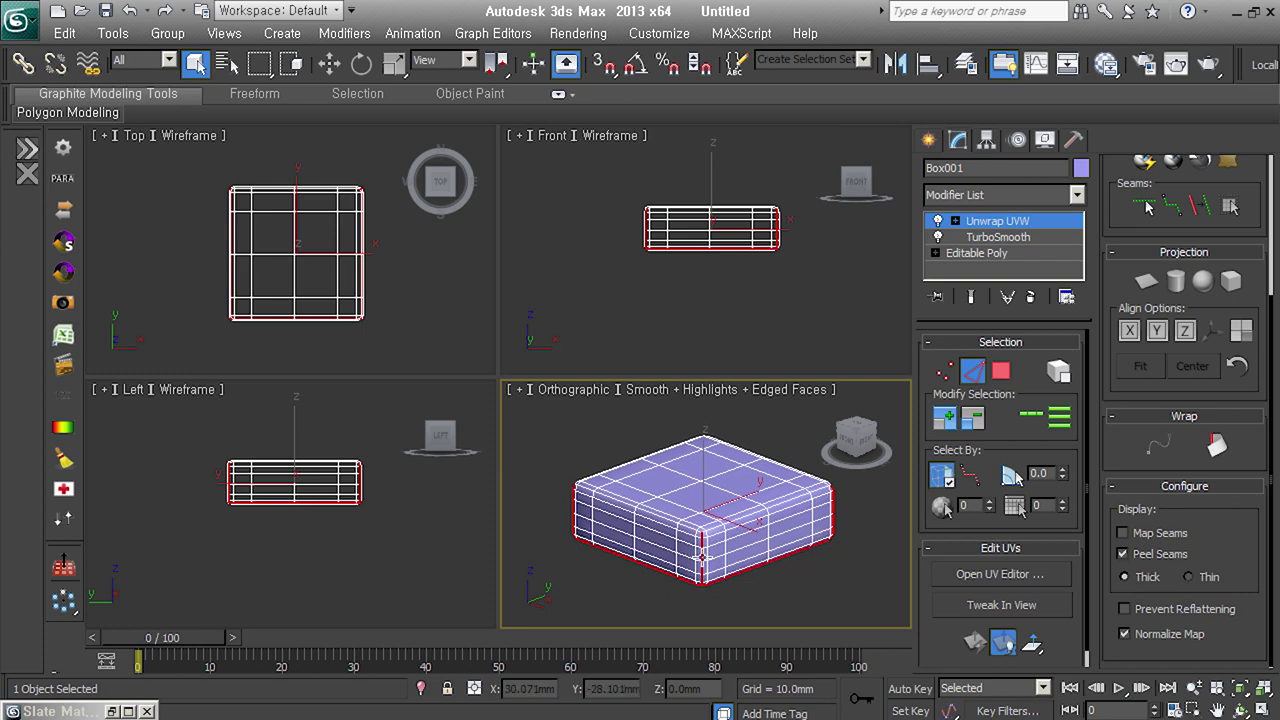
mouse_move(737, 558)
middle_mouse_down("alt")
mouse_move(766, 486)
mouse_move(752, 428)
middle_mouse_up("alt")
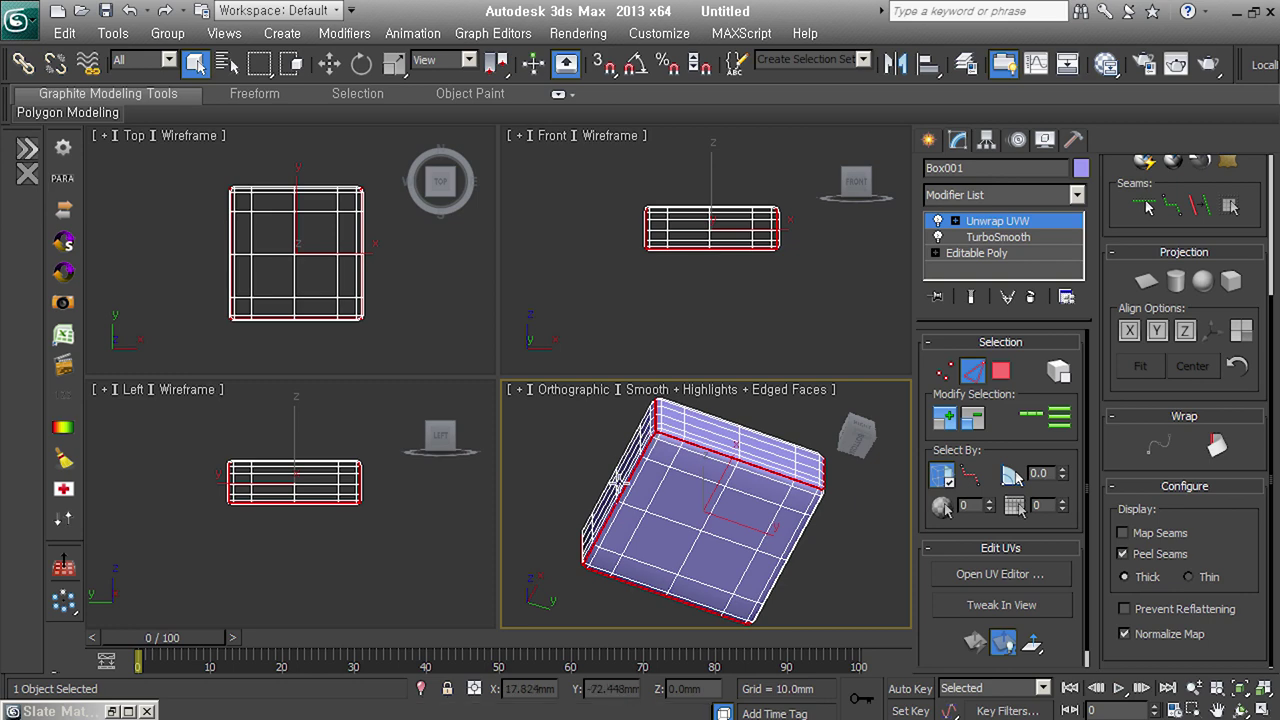
mouse_move(739, 516)
middle_mouse_down("alt")
mouse_move(710, 540)
mouse_move(735, 613)
mouse_move(750, 567)
middle_mouse_up("alt")
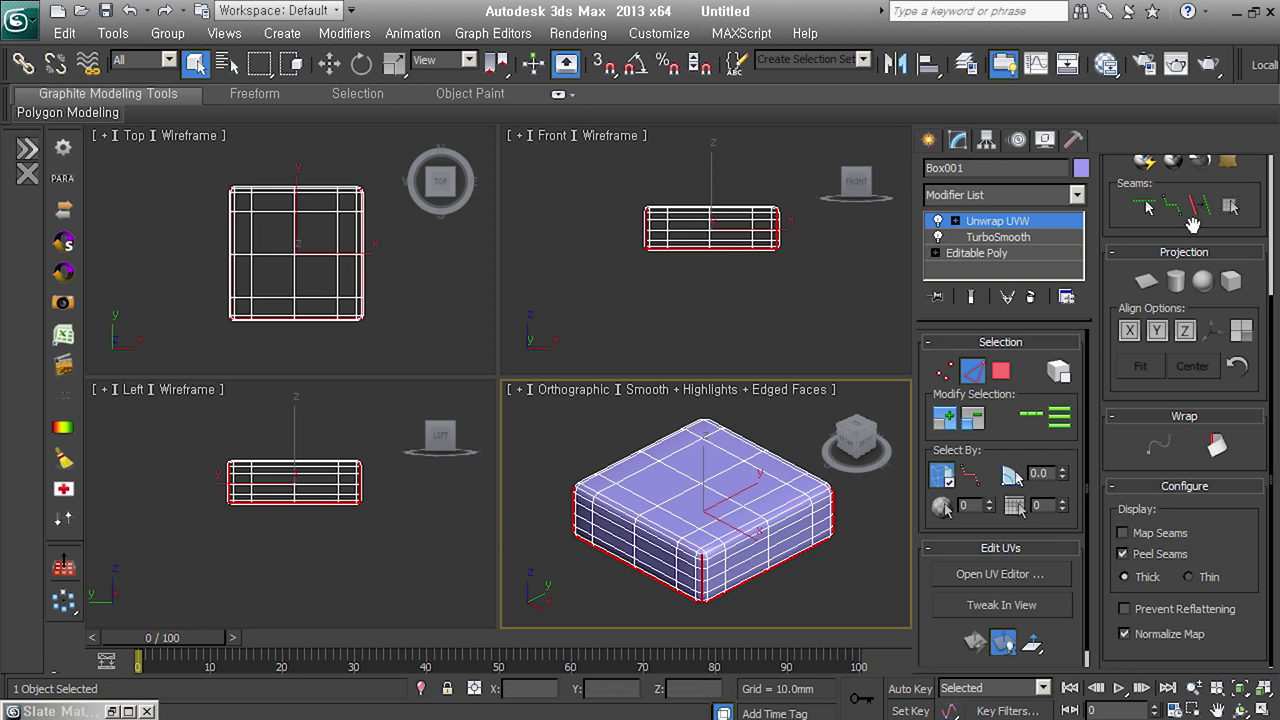
left_click(1202, 206)
Select all the box's faces with Ignore Backfacing off and start a Pelt Map simulation
left_click(1001, 372)
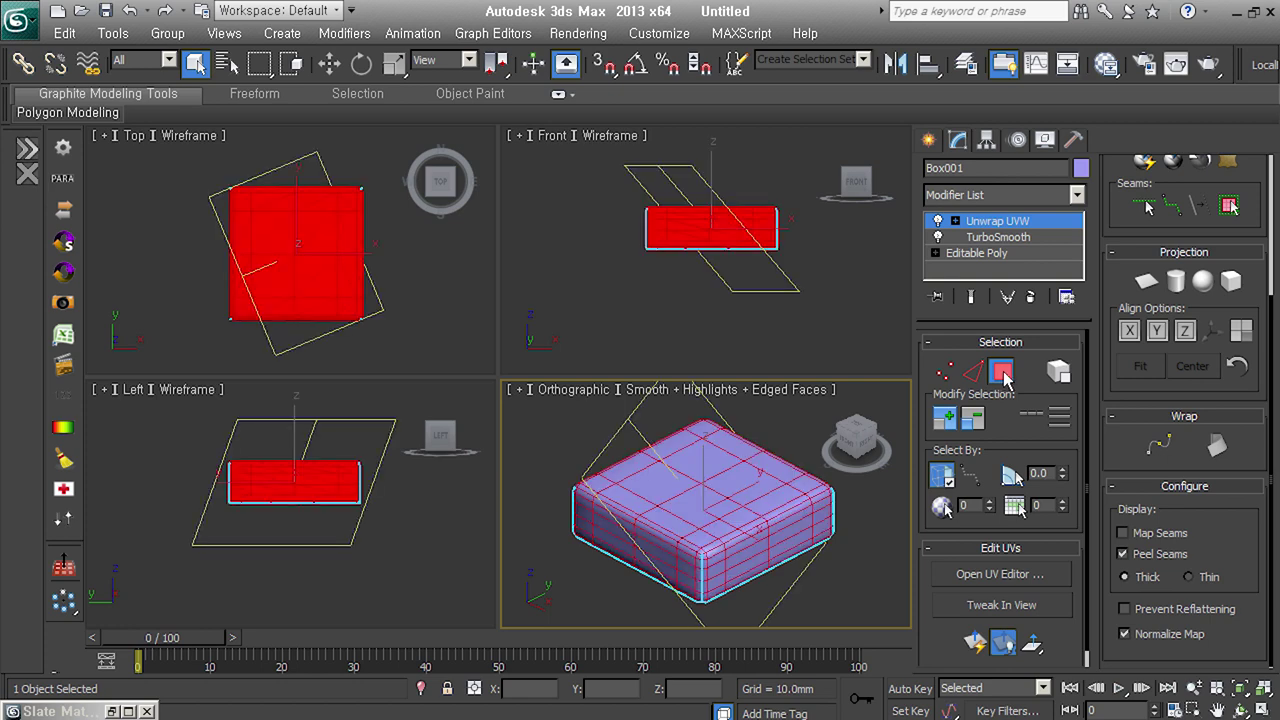
left_click(945, 478)
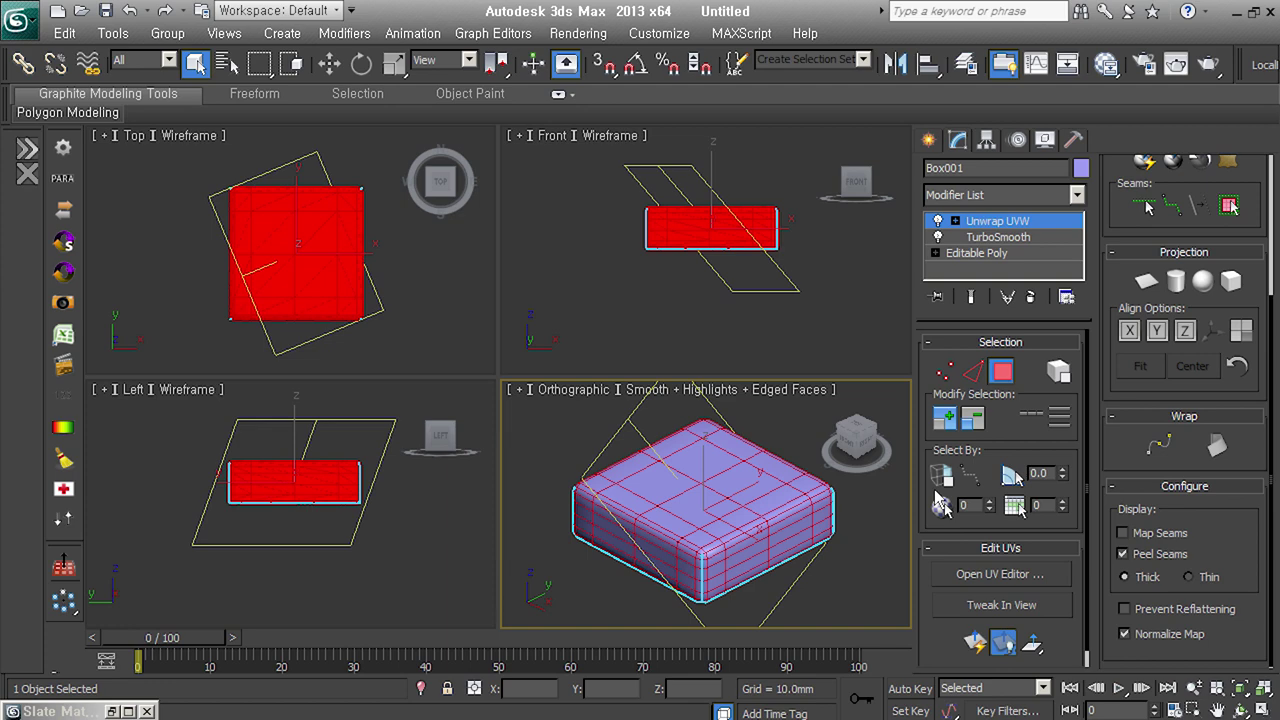
left_click(1228, 162)
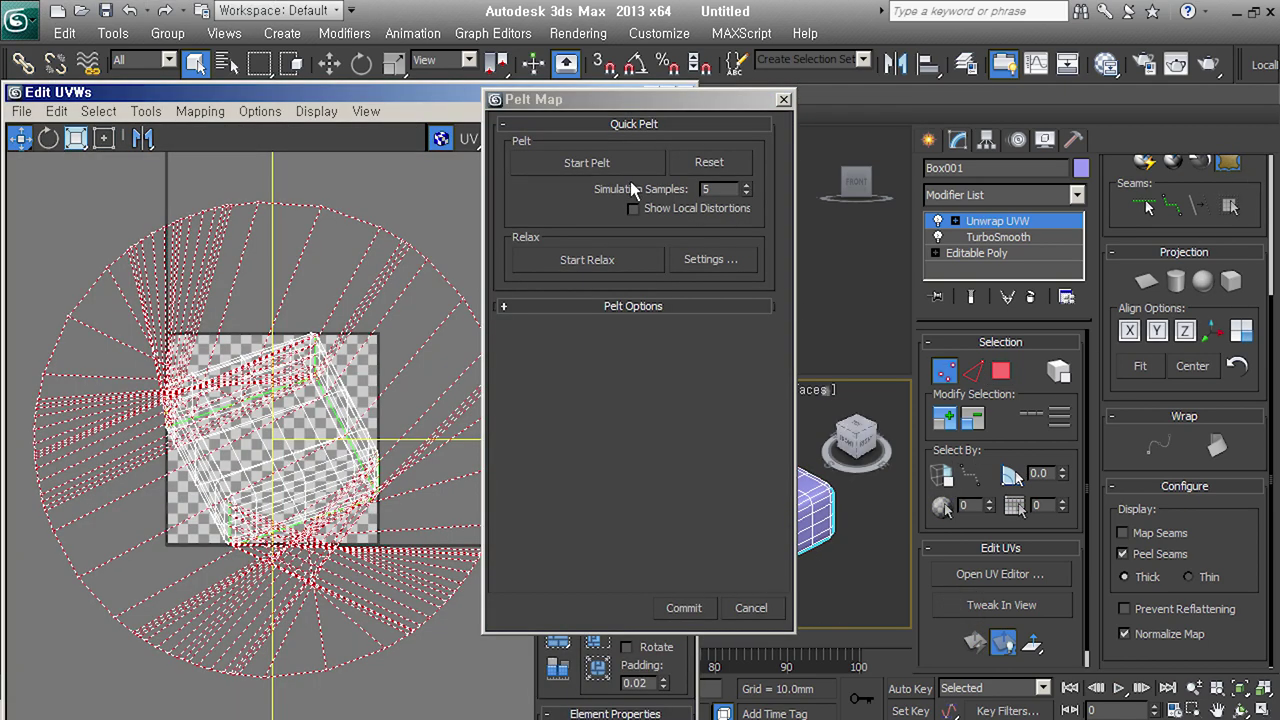
left_click(616, 170)
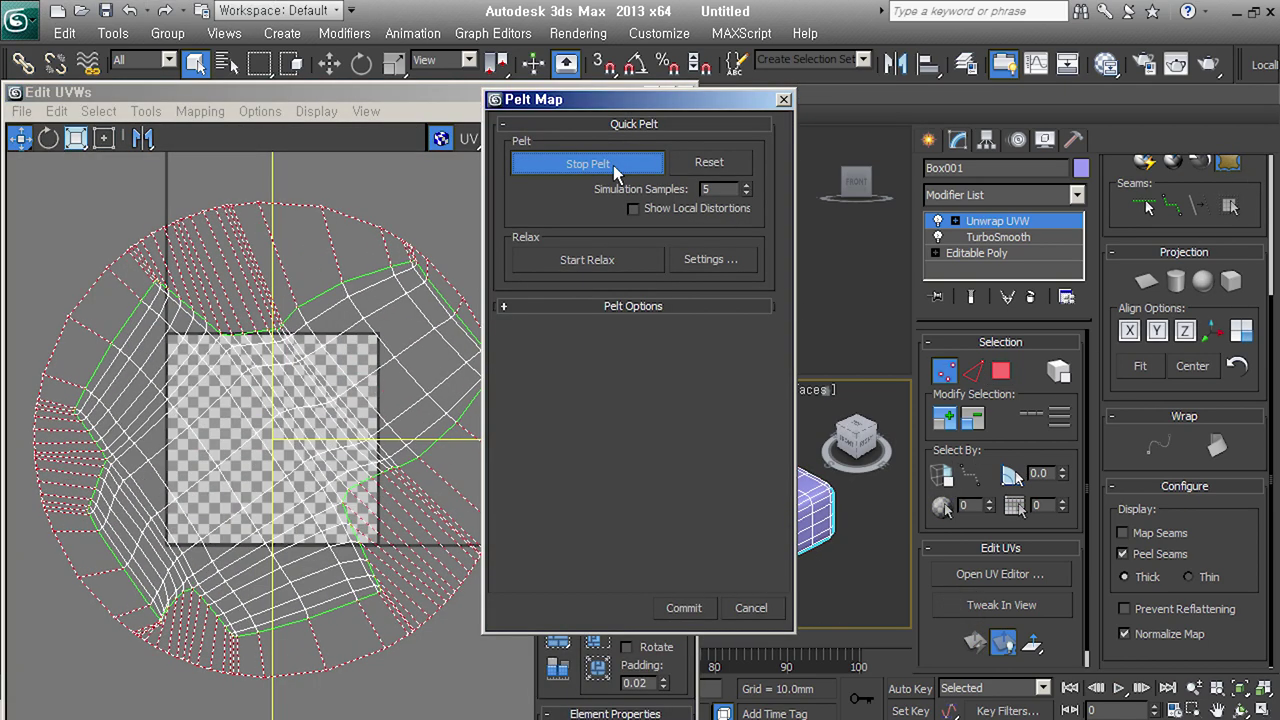
Relax the pelted UVs by Face Angles over two runs, then commit the pelt map
left_click_drag(616, 100, 744, 113)
left_click(830, 272)
left_click(160, 165)
left_click(140, 178)
left_click(237, 252)
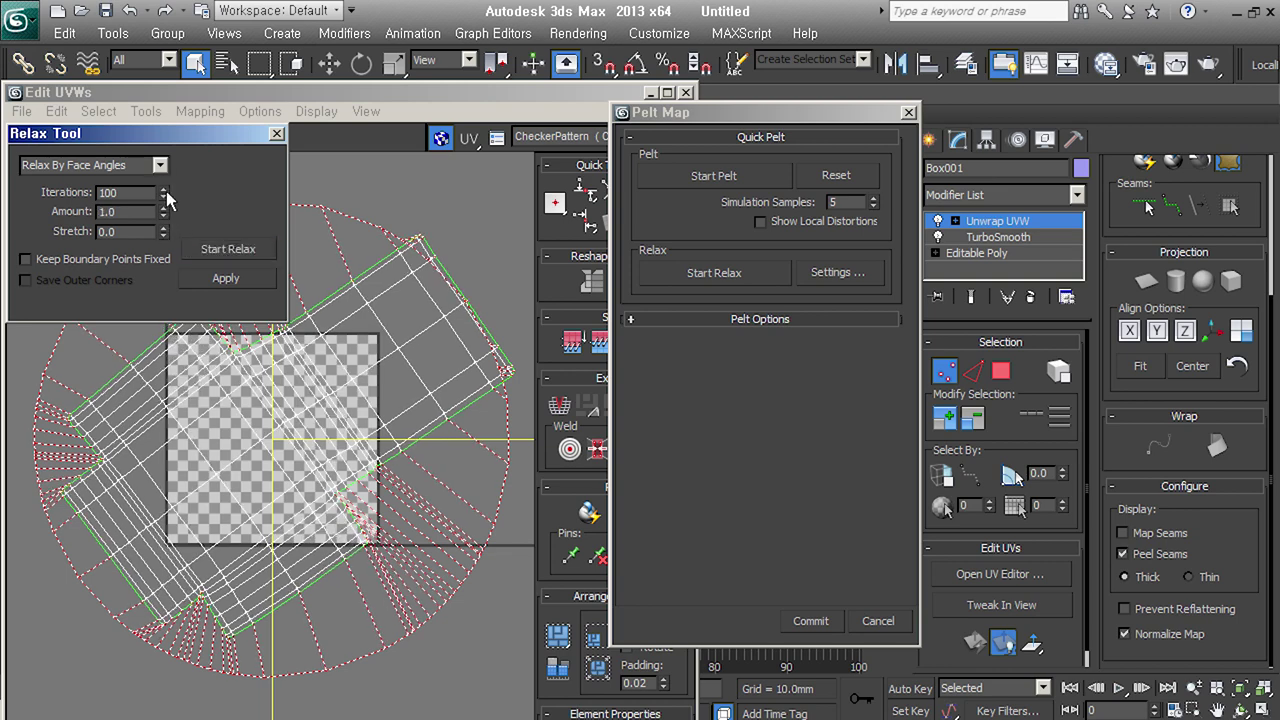
left_click(240, 256)
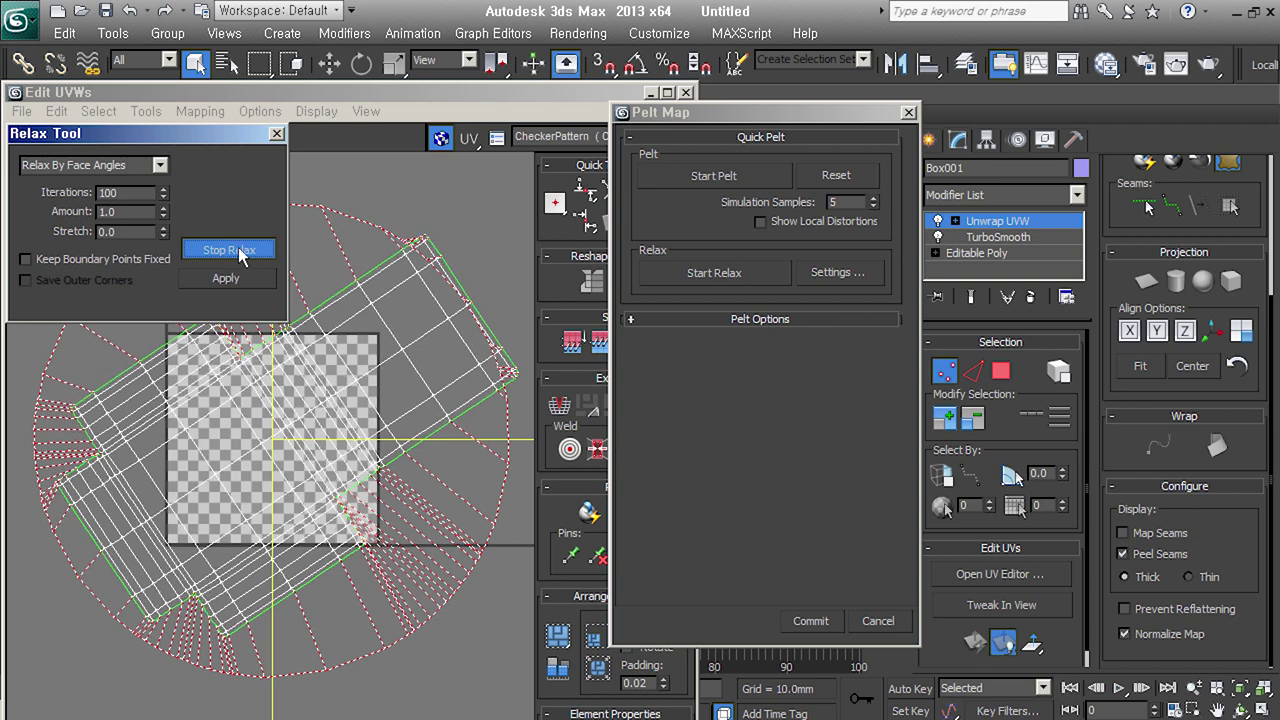
left_click(229, 250)
left_click(811, 621)
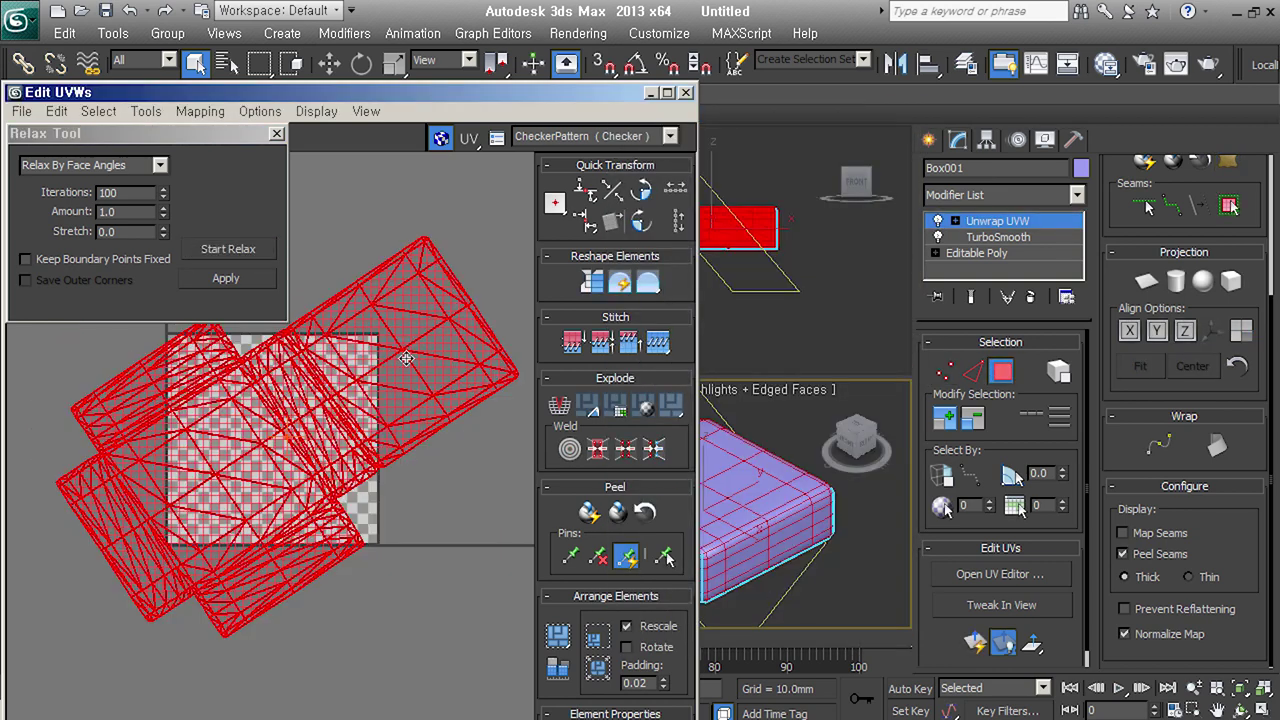
Close the relax settings and clear the UV face selection
left_click(276, 134)
left_click(453, 622)
left_click(199, 545)
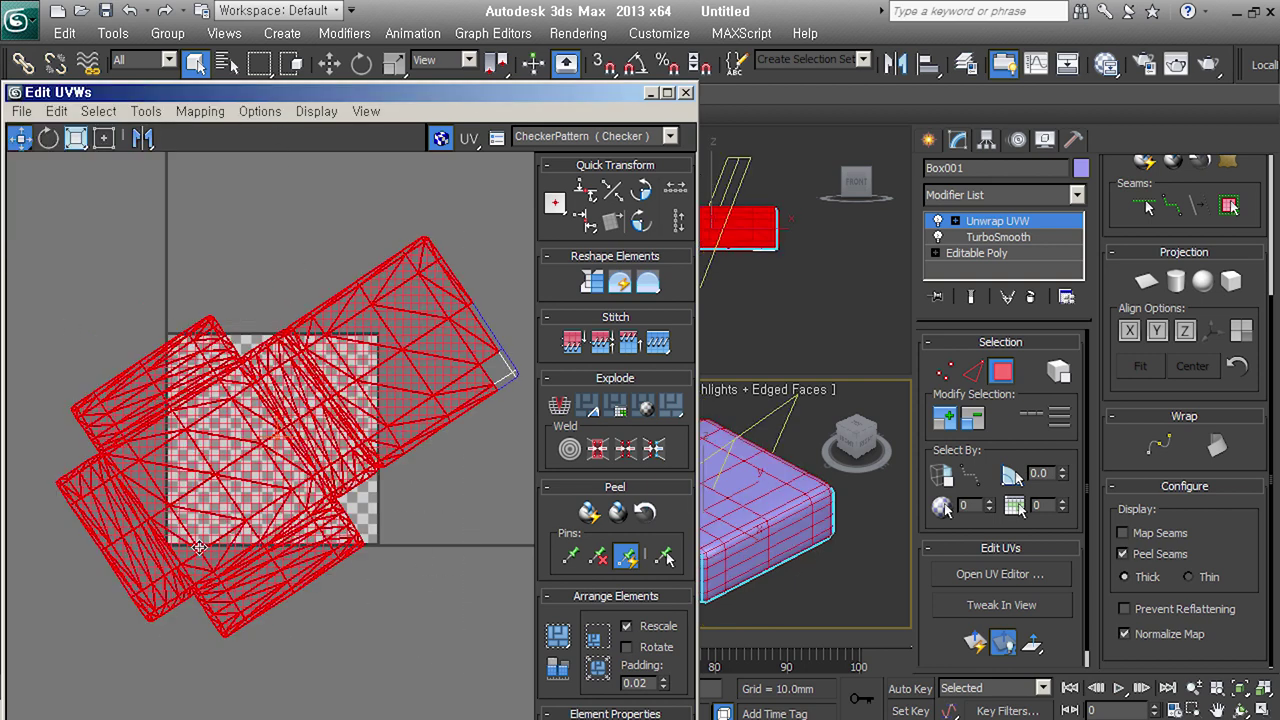
left_click(442, 592)
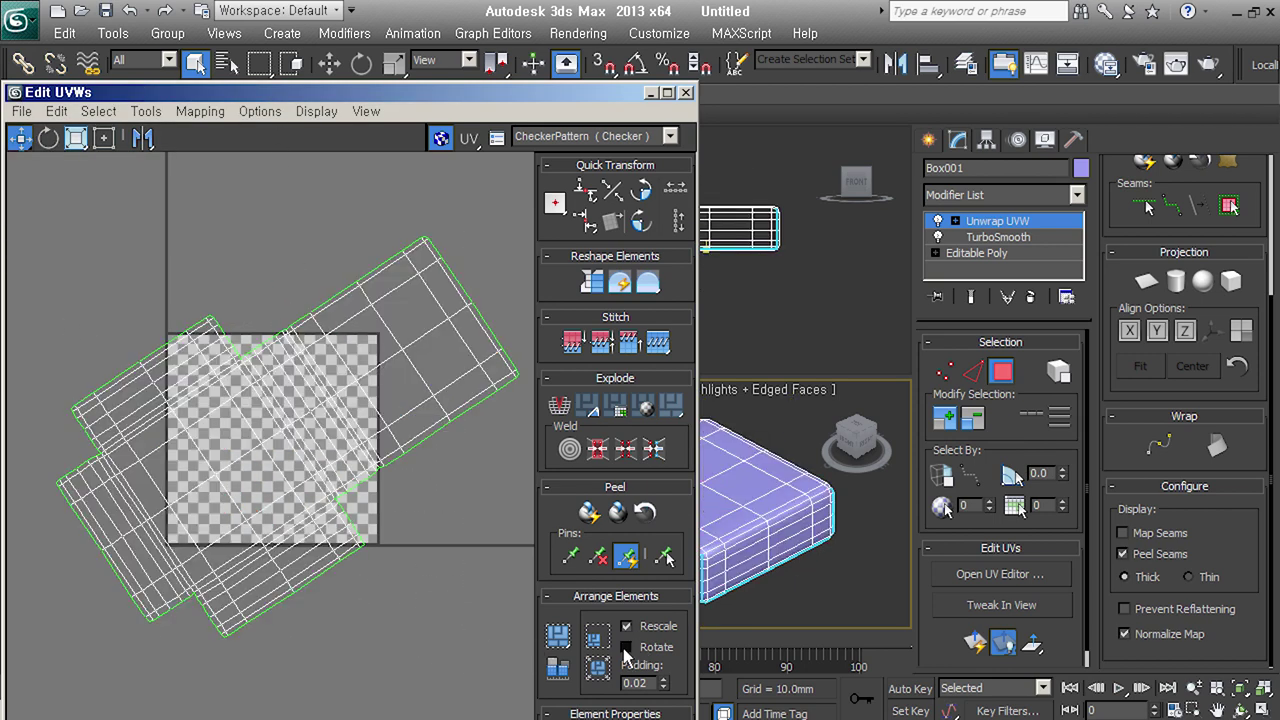
Repack the UV islands repeatedly into an axis-aligned, left-aligned layout
left_click(564, 636)
left_click(564, 636)
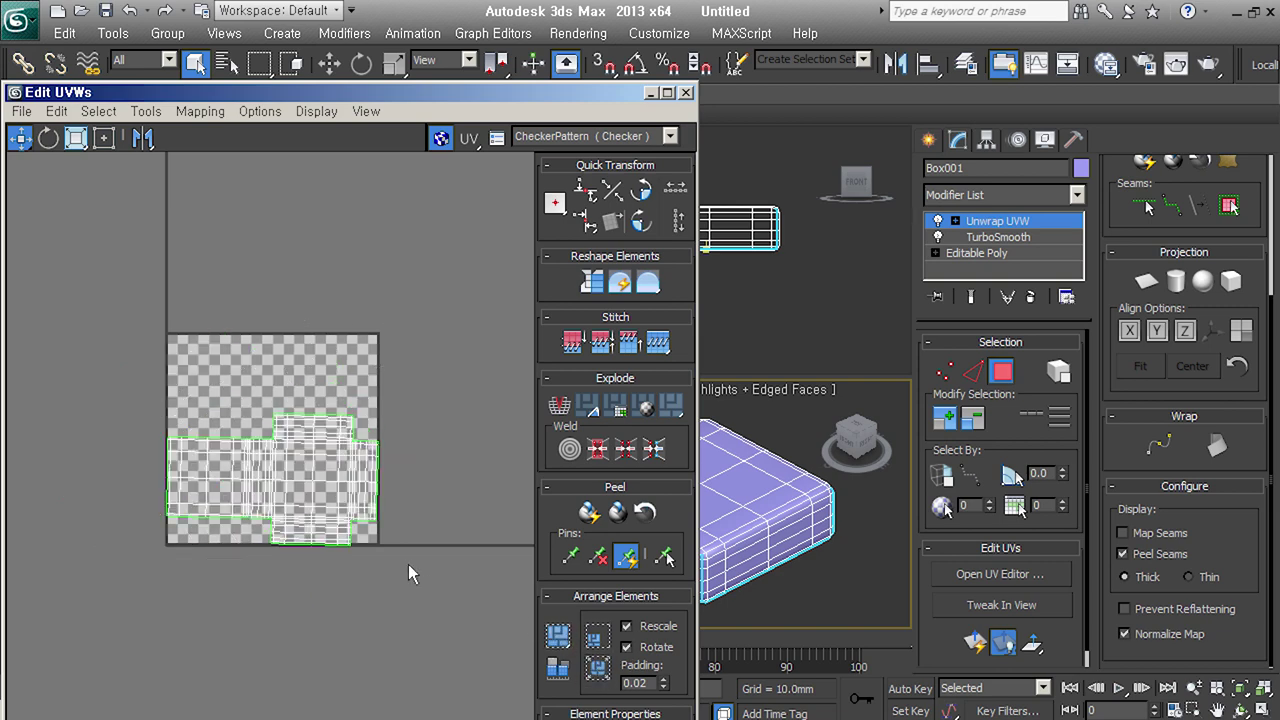
left_click(597, 638)
left_click(597, 638)
left_click(597, 638)
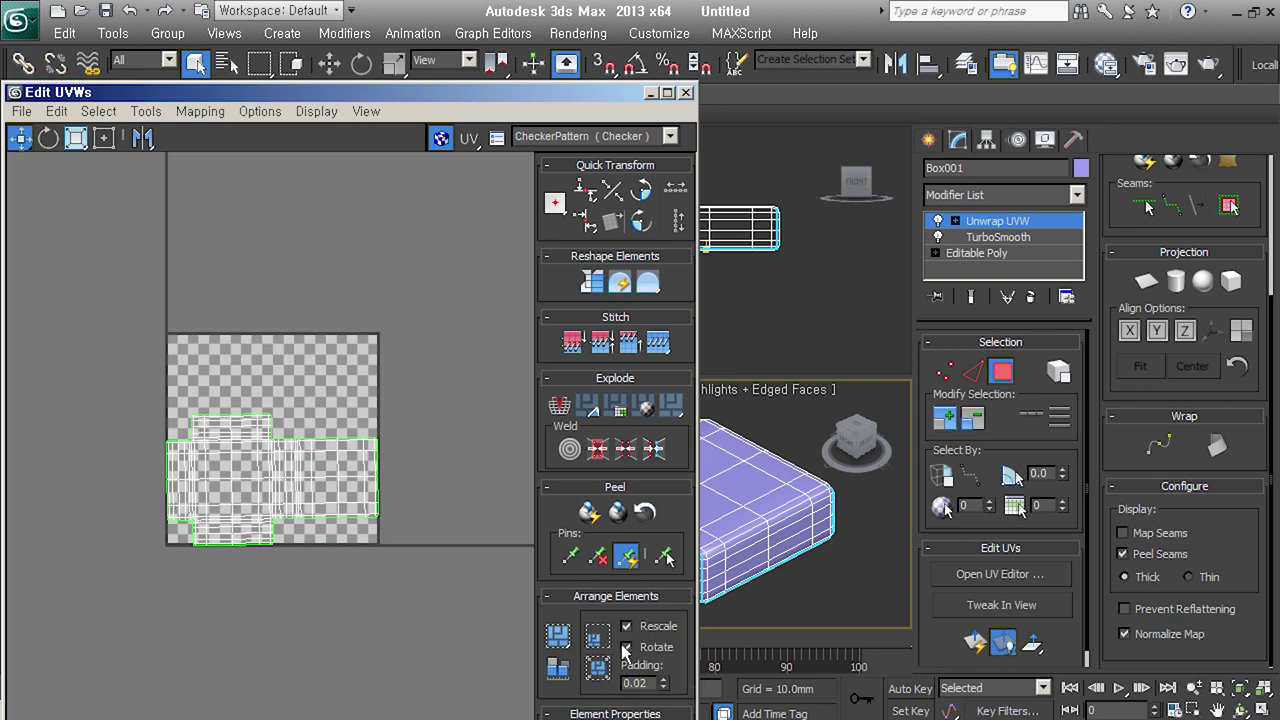
scroll(290, 540, "up", 2)
scroll(363, 480, "up", 2)
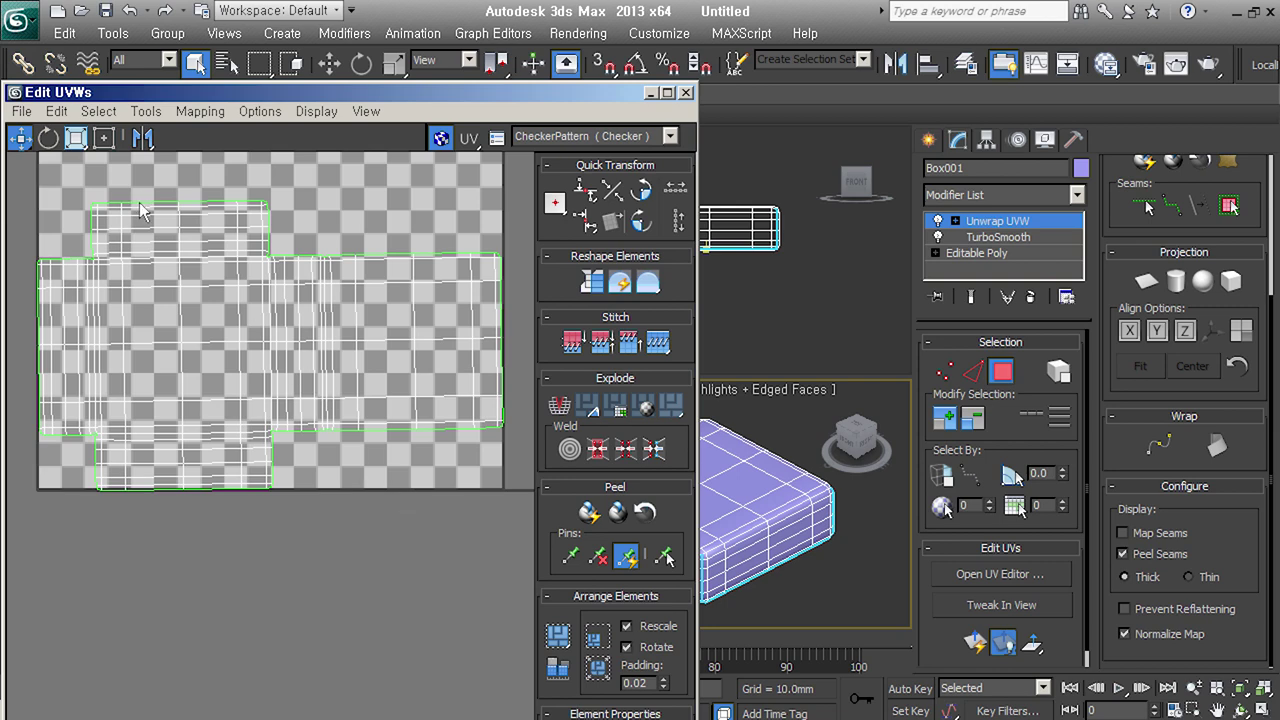
left_click_drag(321, 93, 335, 30)
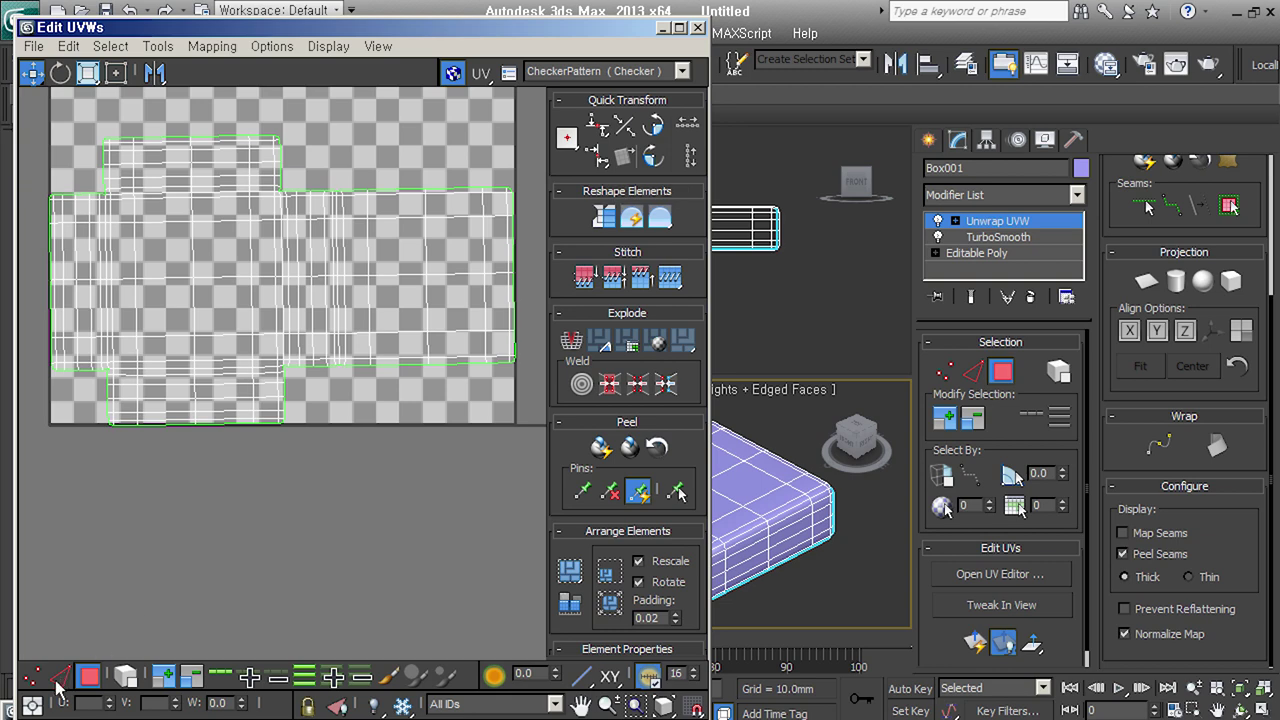
Select and deselect a UV edge, then show the joycg_pattern4 checker map in the viewport
left_click(59, 677)
left_click(250, 300)
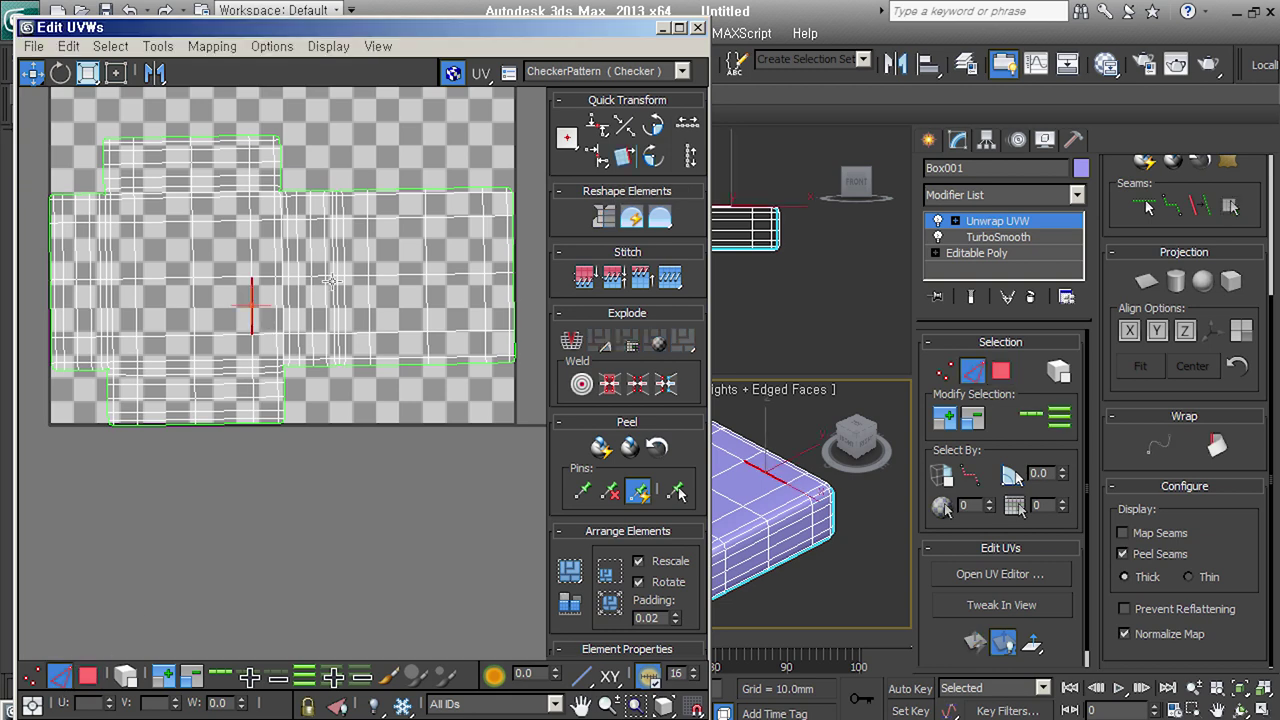
left_click(623, 160)
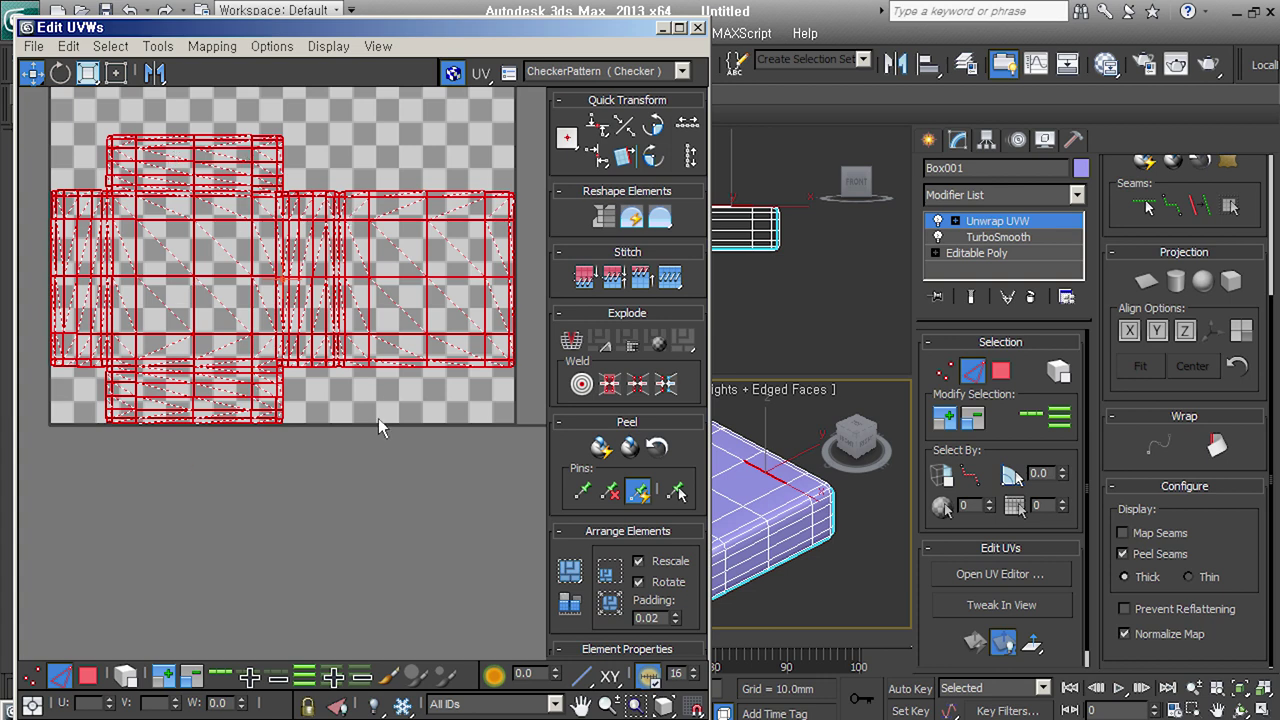
left_click(396, 542)
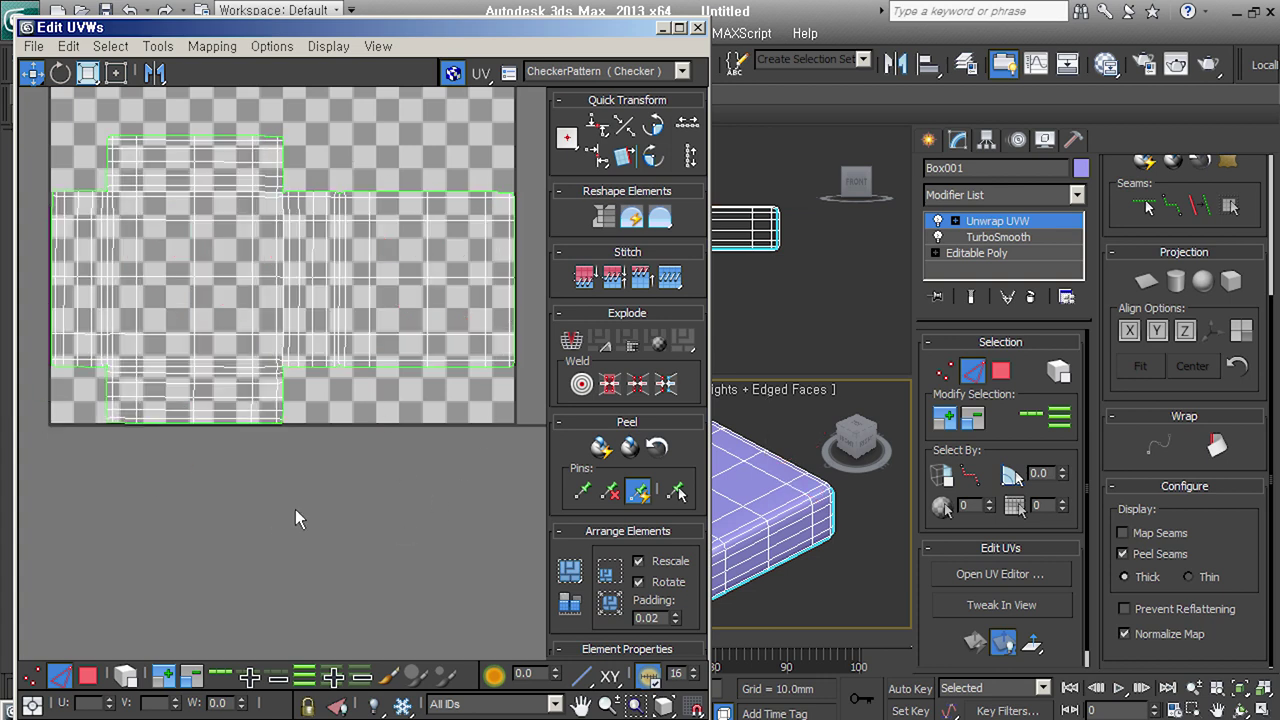
left_click(250, 300)
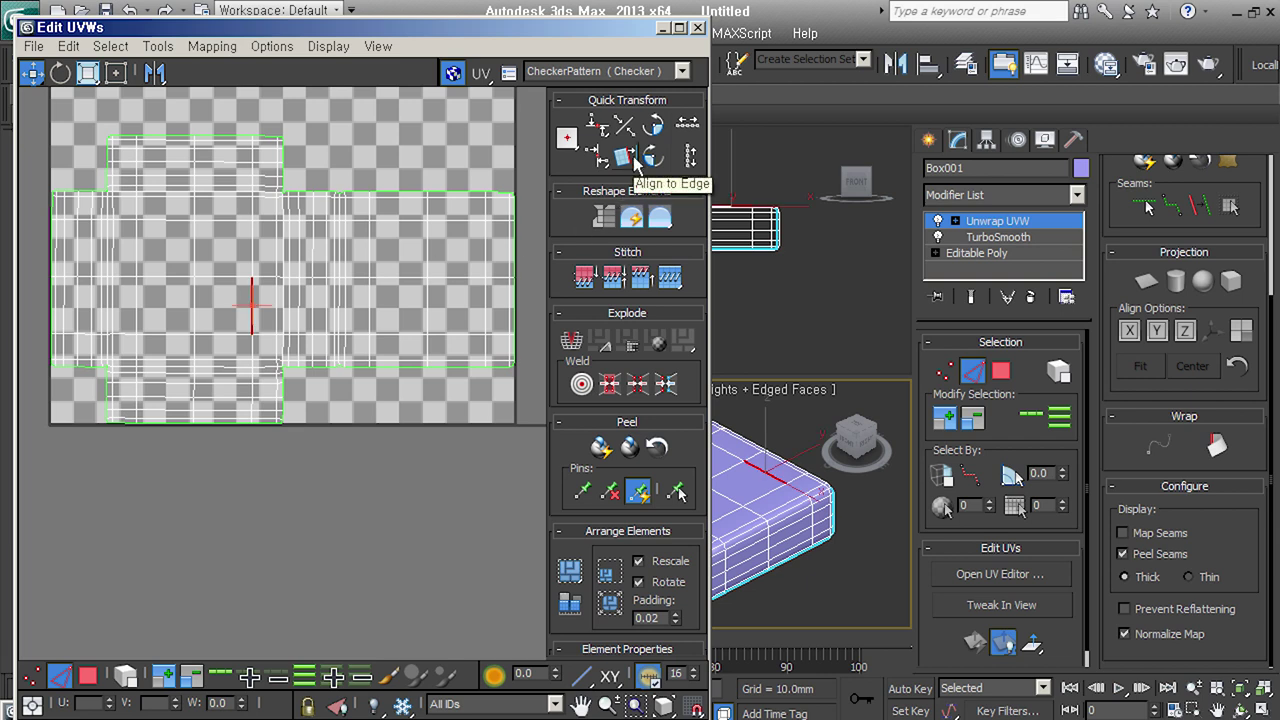
left_click(365, 552)
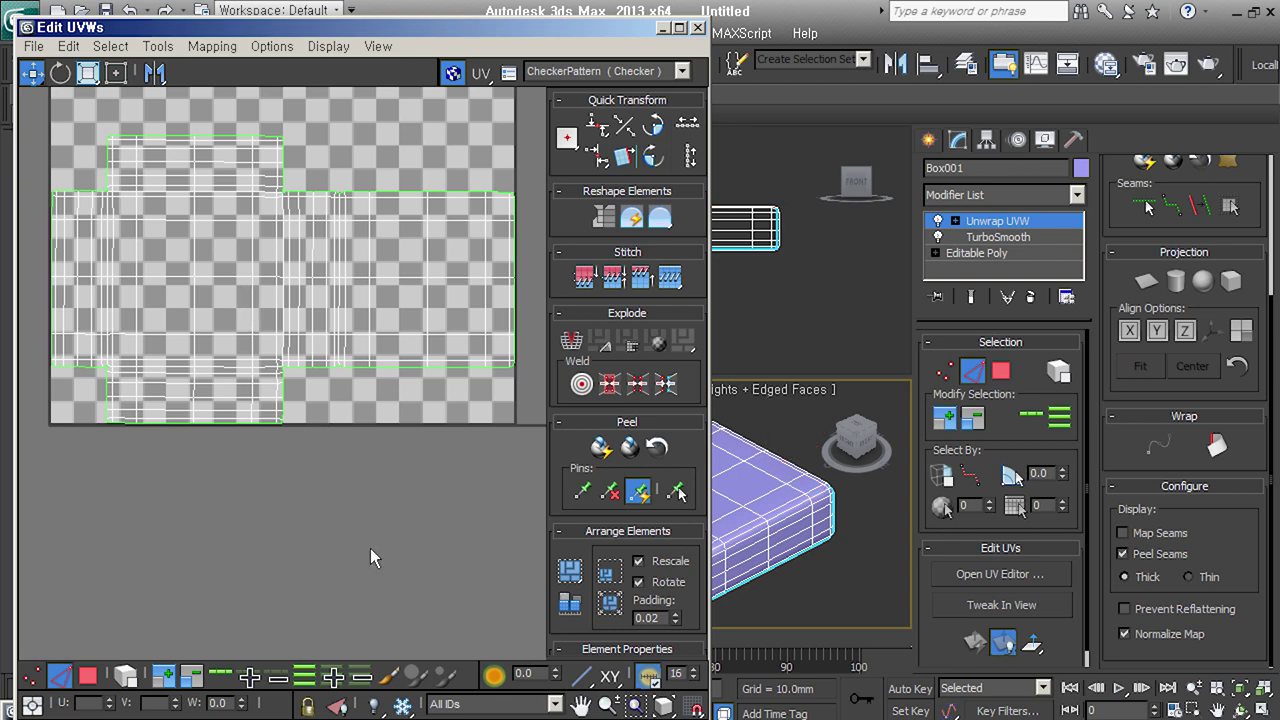
left_click(1095, 64)
left_click(146, 115)
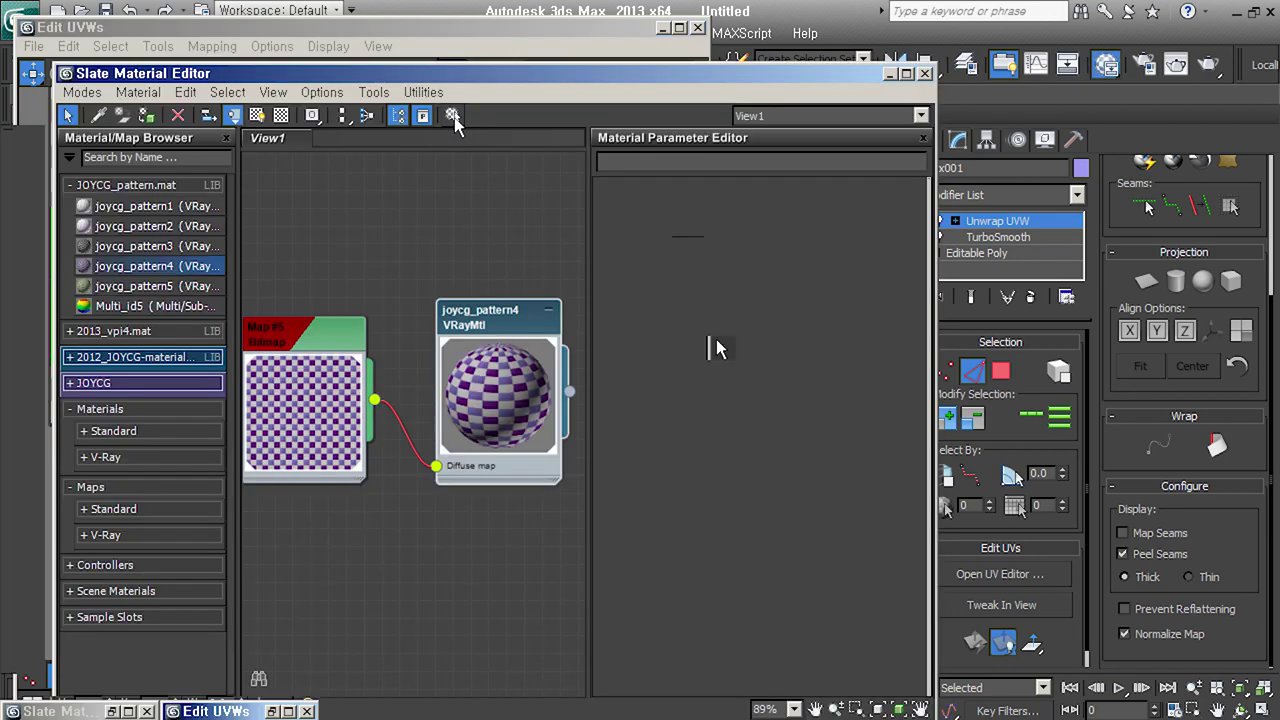
Hide the editors and orbit around the box to inspect the purple checker texture
left_click(452, 115)
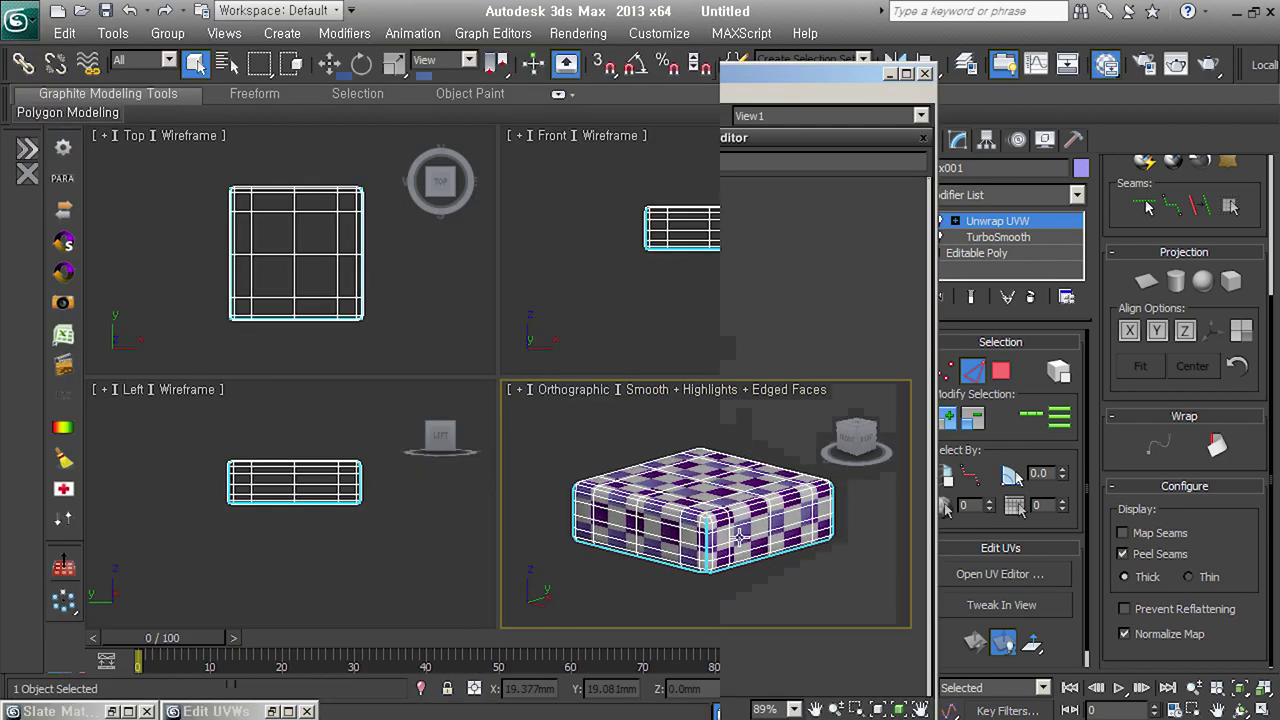
mouse_move(730, 530)
middle_mouse_down("alt")
mouse_move(730, 560)
mouse_move(727, 517)
mouse_move(597, 442)
middle_mouse_up("alt")
middle_click_drag(727, 543, 593, 443, "alt")
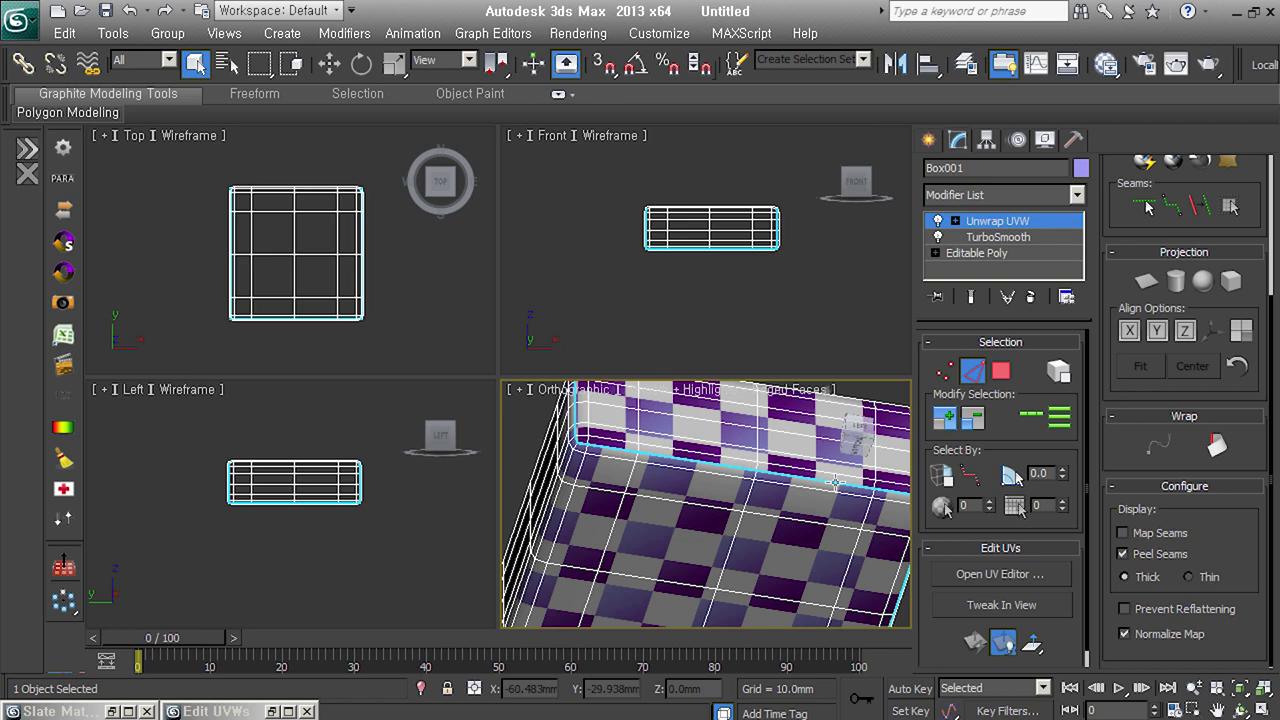
scroll(835, 483, "down", 3)
middle_click_drag(810, 500, 785, 578, "alt")
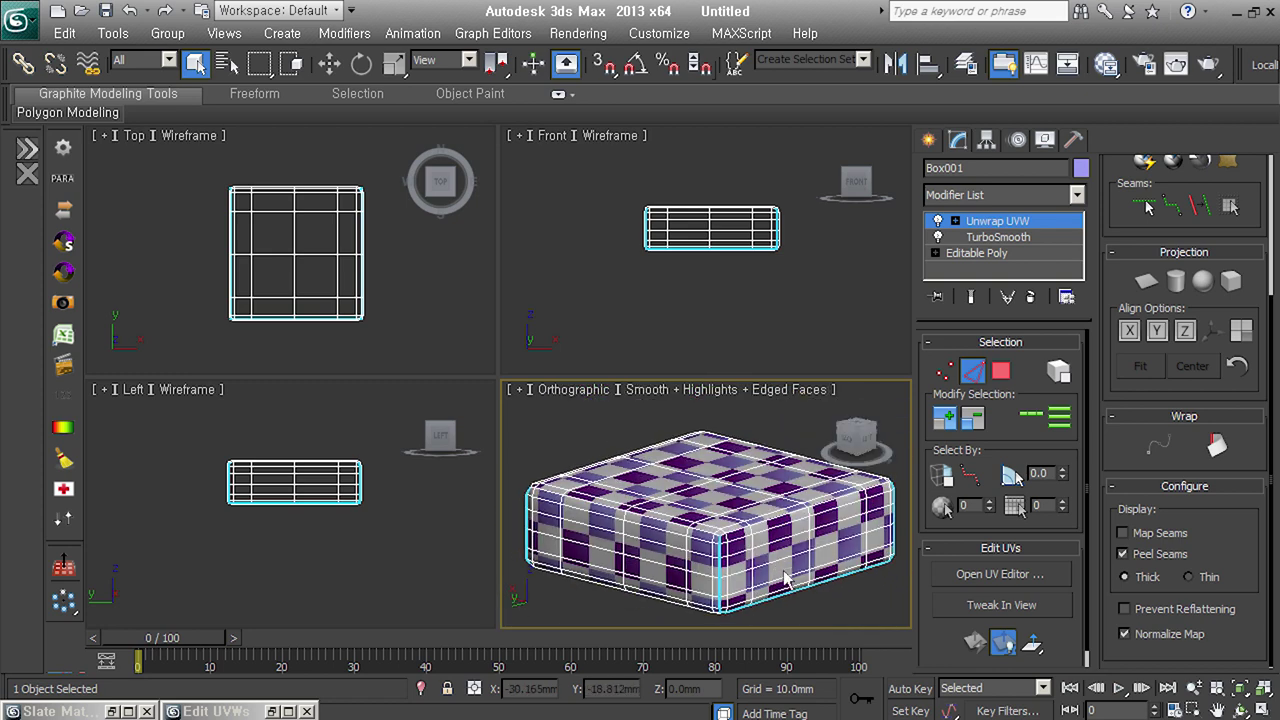
Add an Edit Poly modifier above Unwrap UVW on the box
middle_click(591, 200)
key("ctrl+e")
middle_click(785, 497)
mouse_move(785, 497)
middle_mouse_down("alt")
mouse_move(773, 563)
mouse_move(800, 541)
middle_mouse_up("alt")
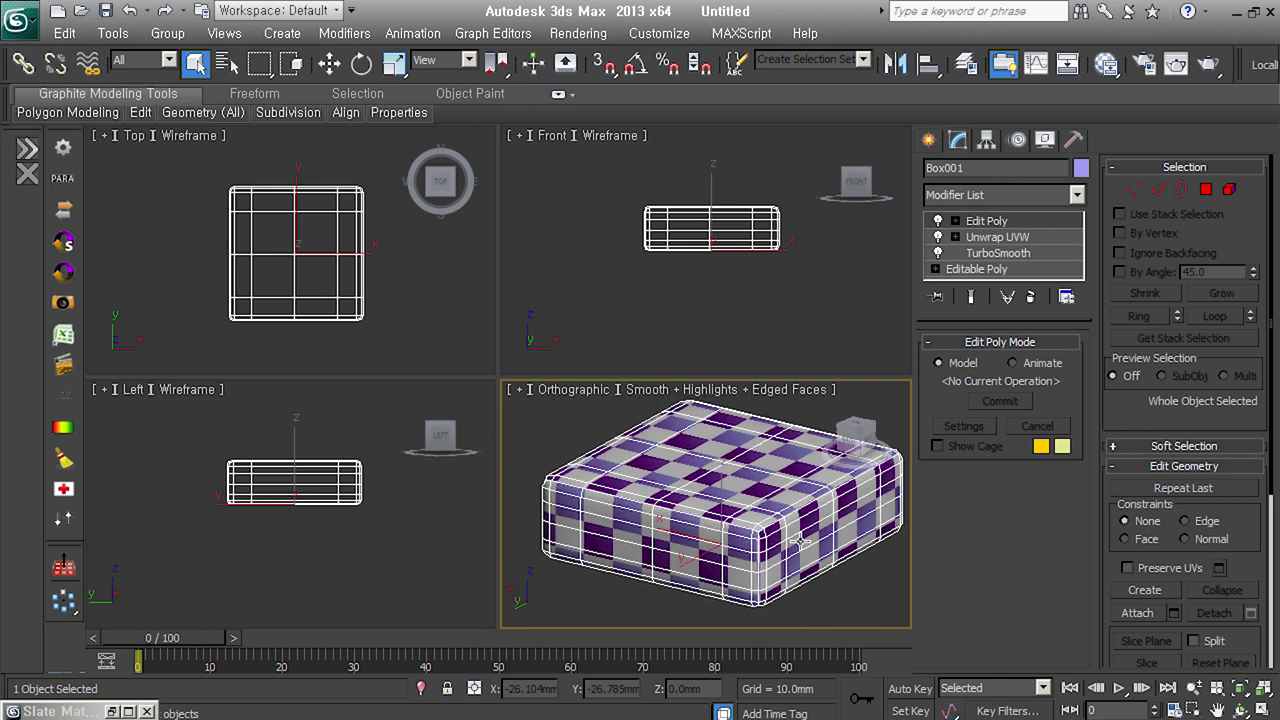
Disable the lower Unwrap UVW modifier and dismiss the topology warning
left_click(938, 237)
left_click(1040, 252)
left_click(781, 427)
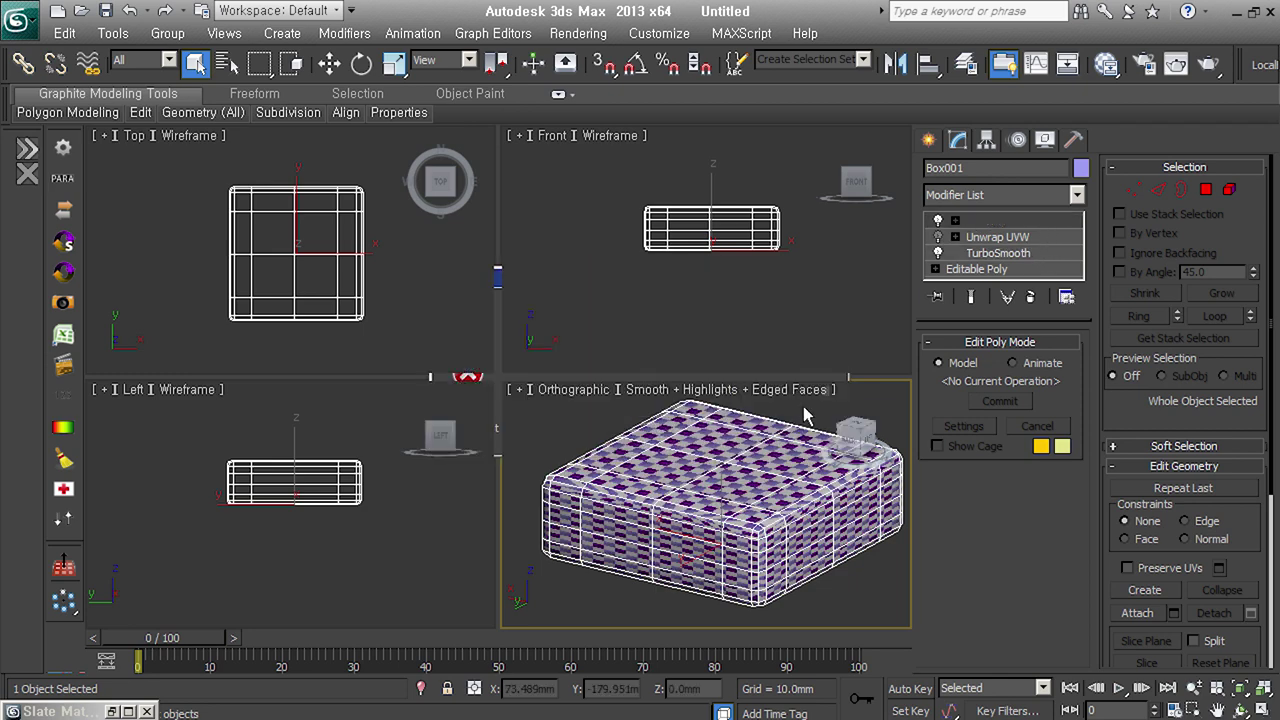
Select the box's top edge loop in Edit Poly, then return to object level
left_click(1157, 189)
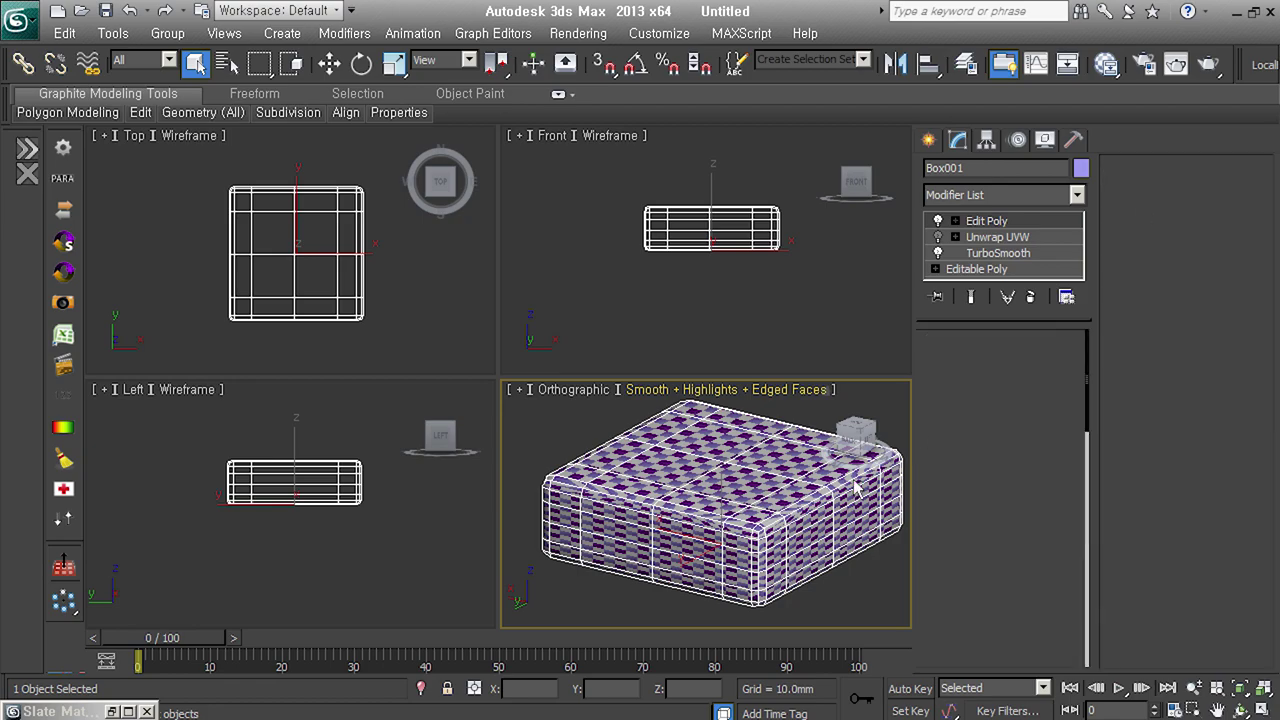
left_click(650, 560)
scroll(645, 603, "up", 3)
scroll(645, 603, "up", 2)
right_click(645, 603)
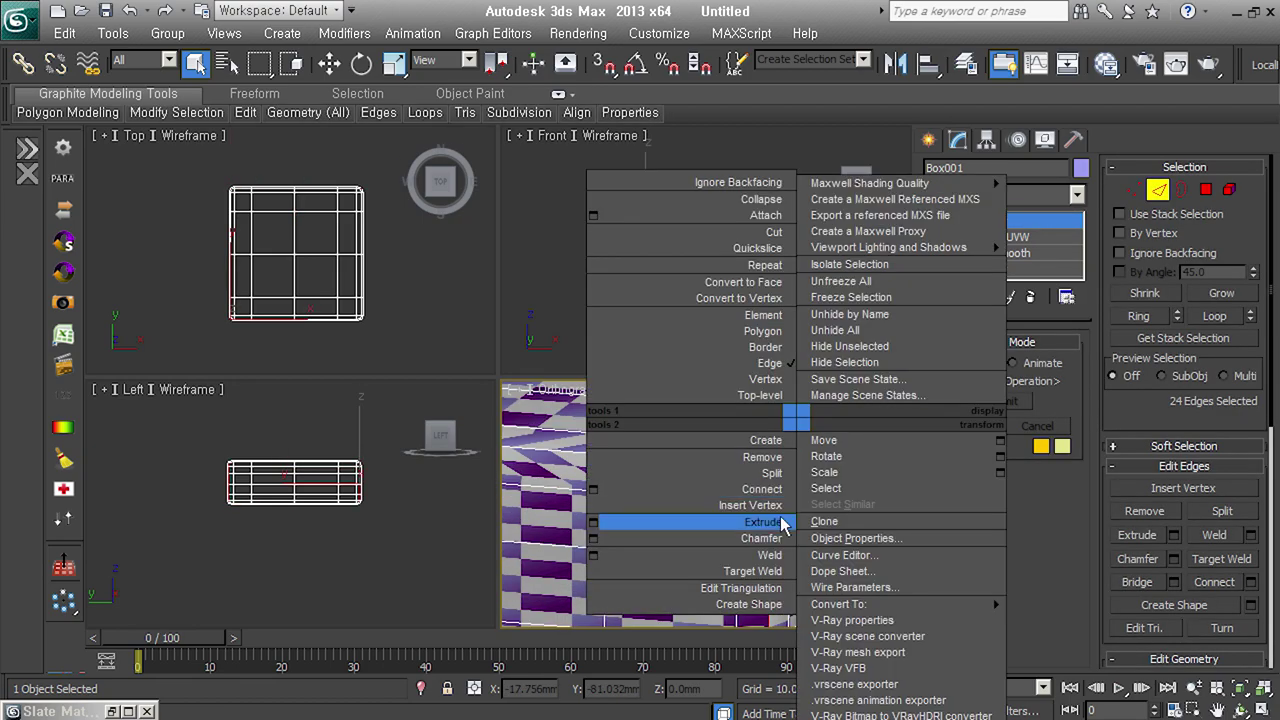
left_click(657, 486)
mouse_move(657, 486)
middle_mouse_down("alt")
mouse_move(572, 518)
mouse_move(700, 525)
middle_mouse_up("alt")
double_click(572, 518)
scroll(572, 518, "down", 3)
key("ctrl+b")
key("w")
scroll(727, 533, "down", 2)
mouse_move(856, 440)
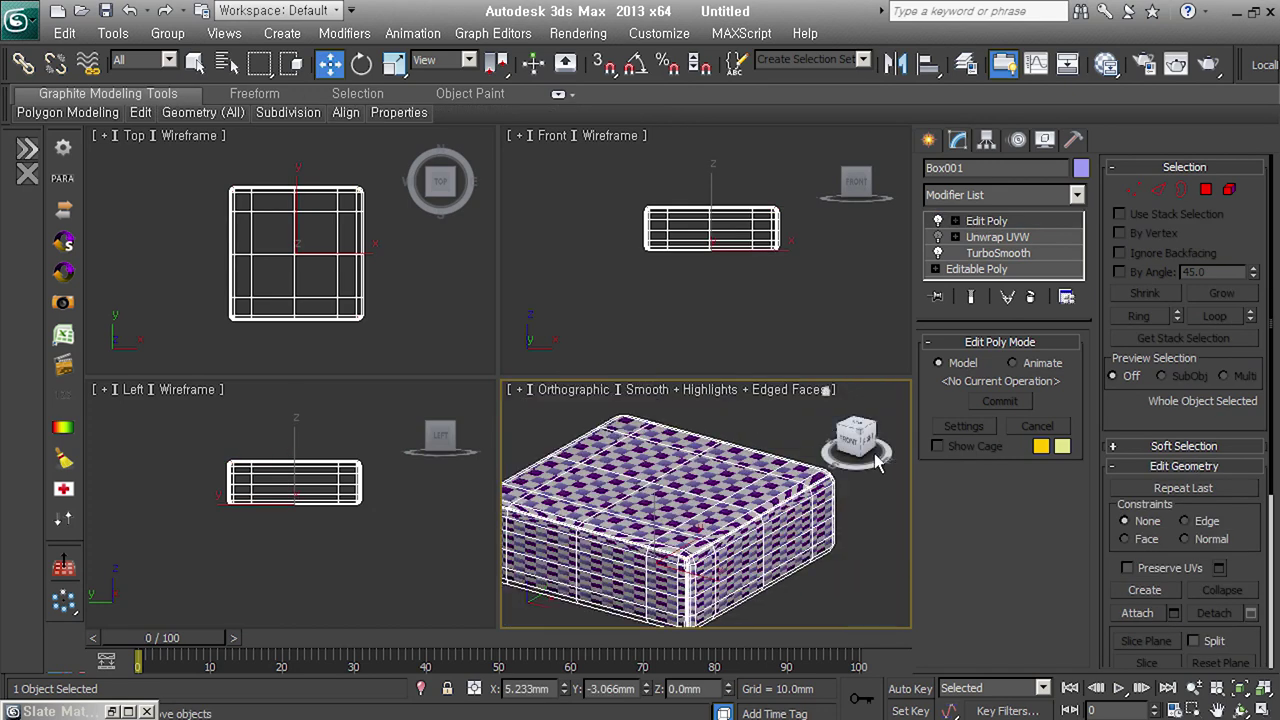
middle_click_drag(878, 458, 993, 398, "alt")
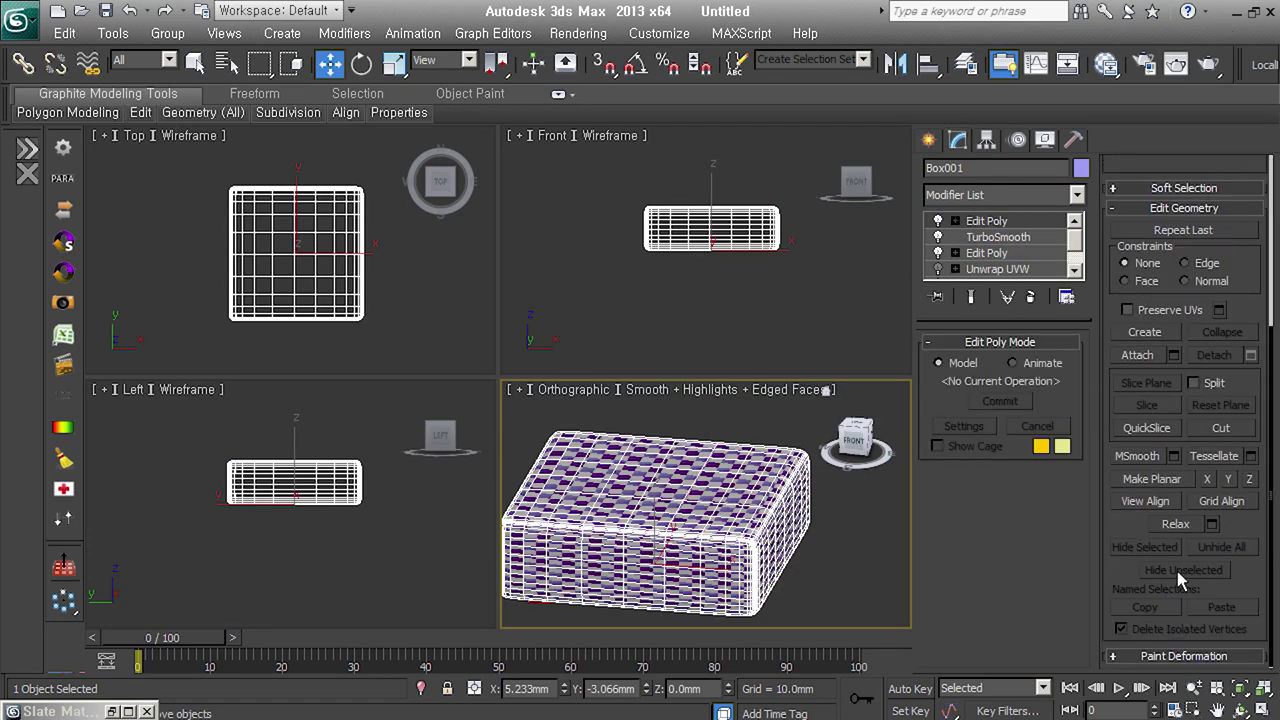
Enable Push/Pull paint deformation with a 58.5mm brush and 0.686mm value
left_click(1183, 656)
left_click(1145, 400)
scroll(605, 477, "up", 3)
left_click_drag(605, 477, 640, 470, "ctrl+shift")
middle_click_drag(640, 500, 663, 553, "alt")
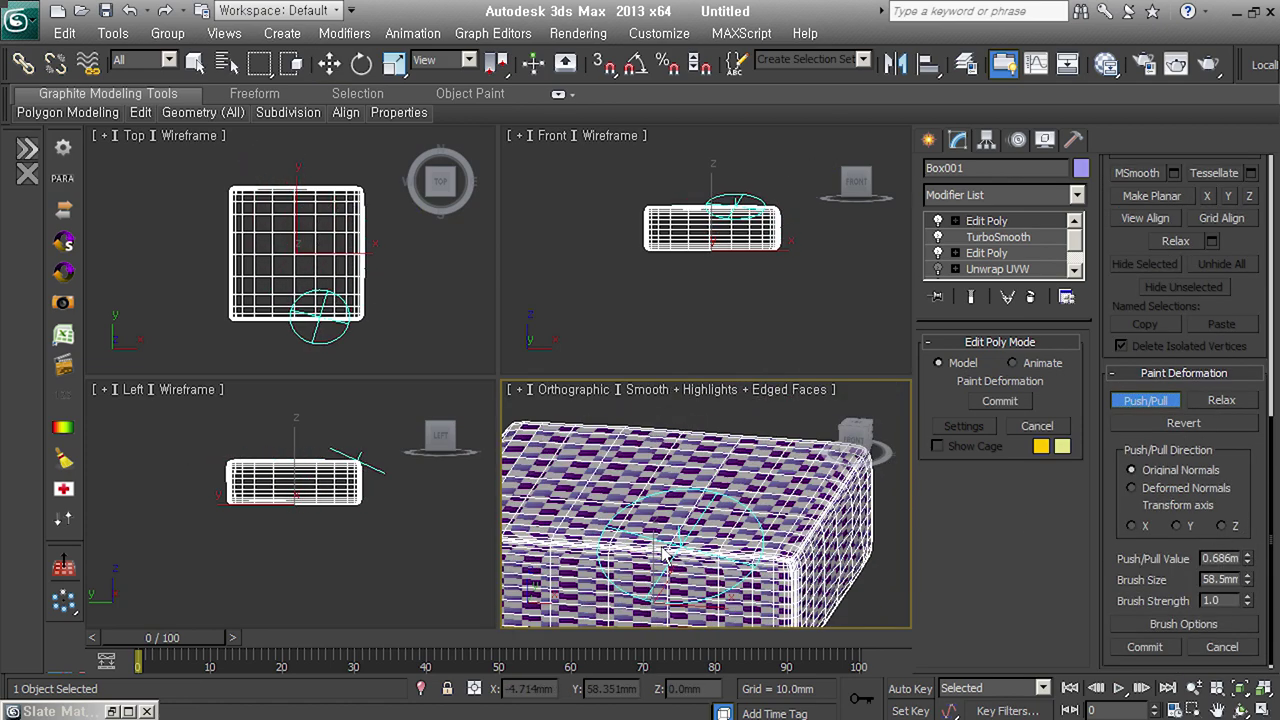
Shrink the Push/Pull brush to 32mm and paint over the box's top corner
scroll(680, 510, "down", 5)
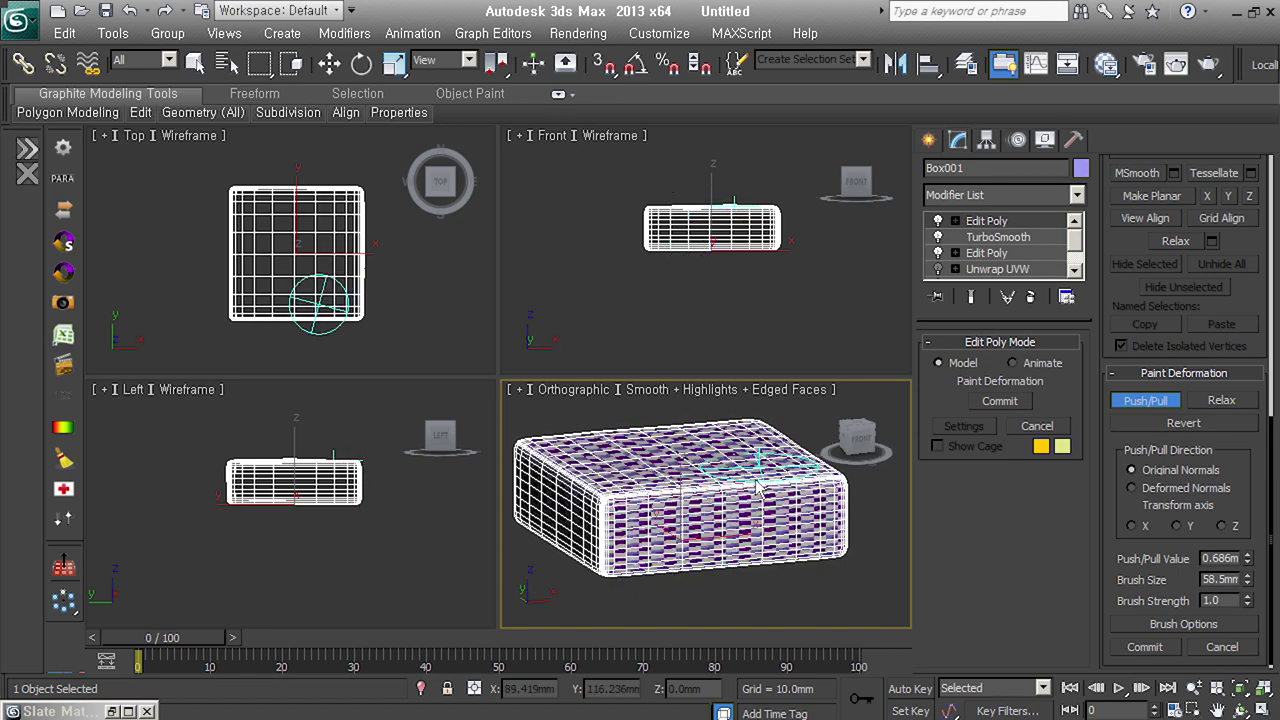
mouse_move(531, 586)
middle_mouse_down("alt")
mouse_move(730, 567)
mouse_move(725, 512)
middle_mouse_up("alt")
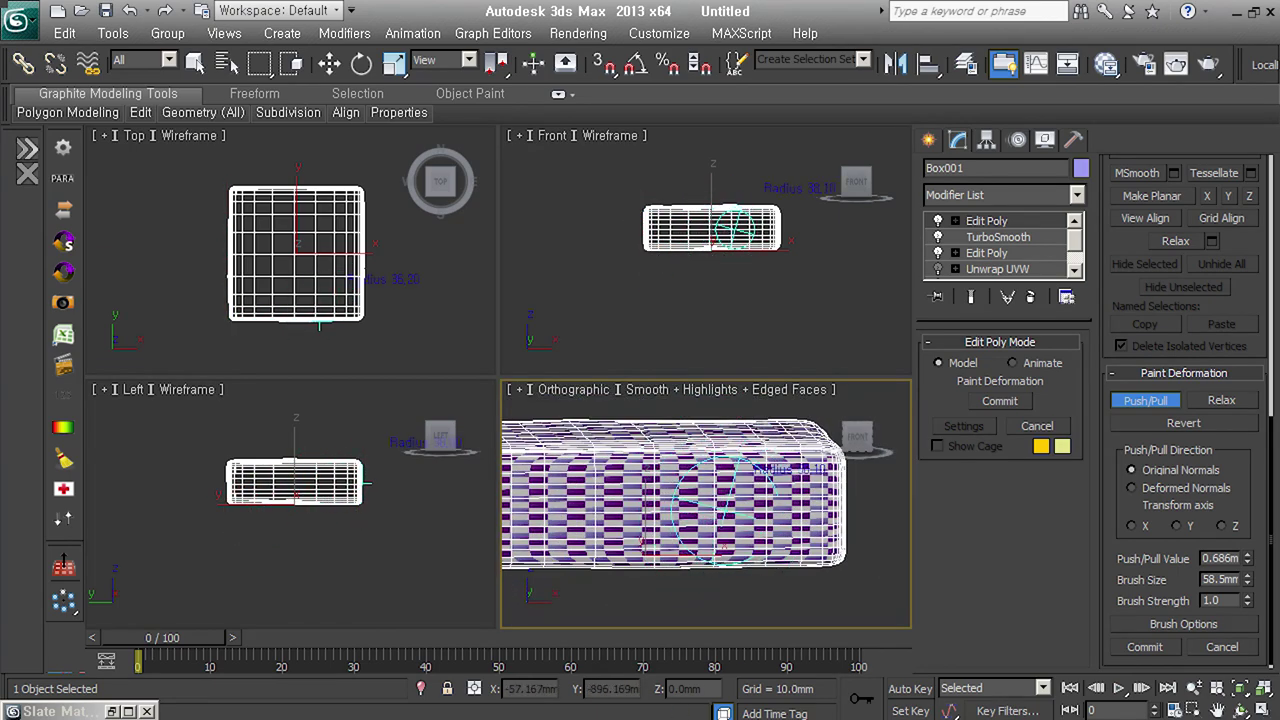
middle_click_drag(614, 600, 708, 440, "alt")
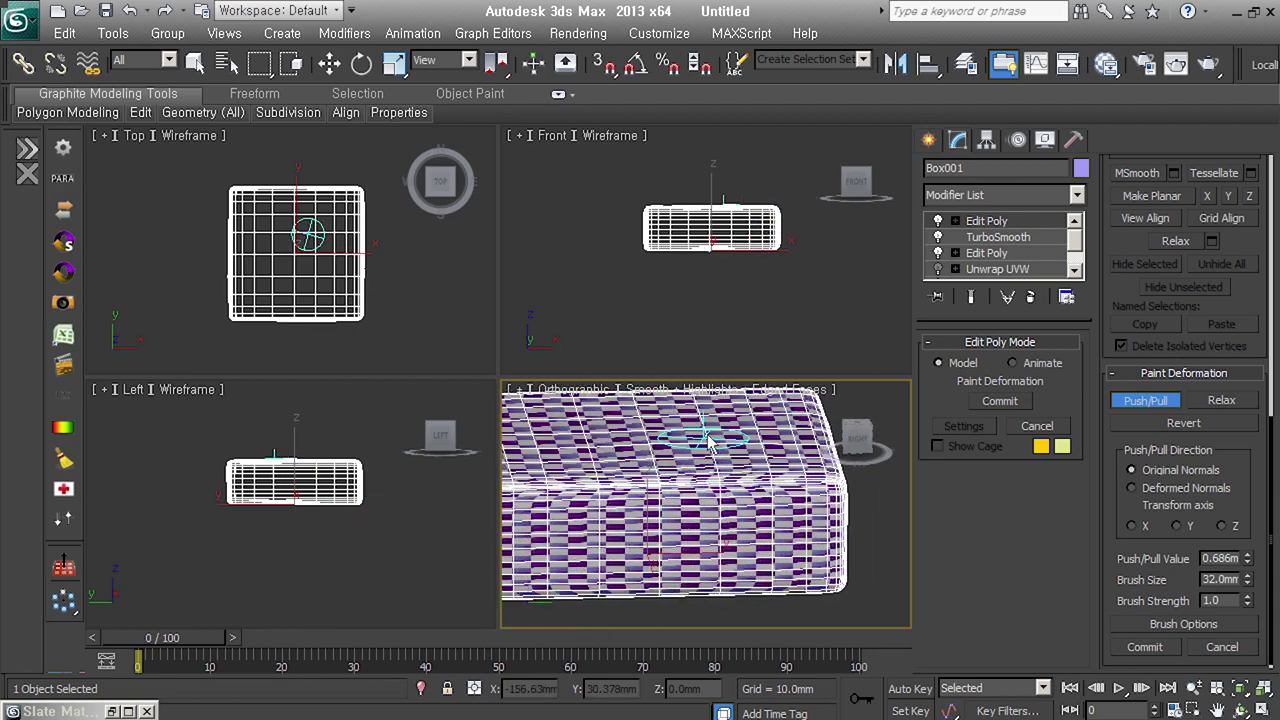
scroll(600, 490, "up", 4)
scroll(578, 505, "up", 3)
middle_click_drag(578, 505, 608, 507)
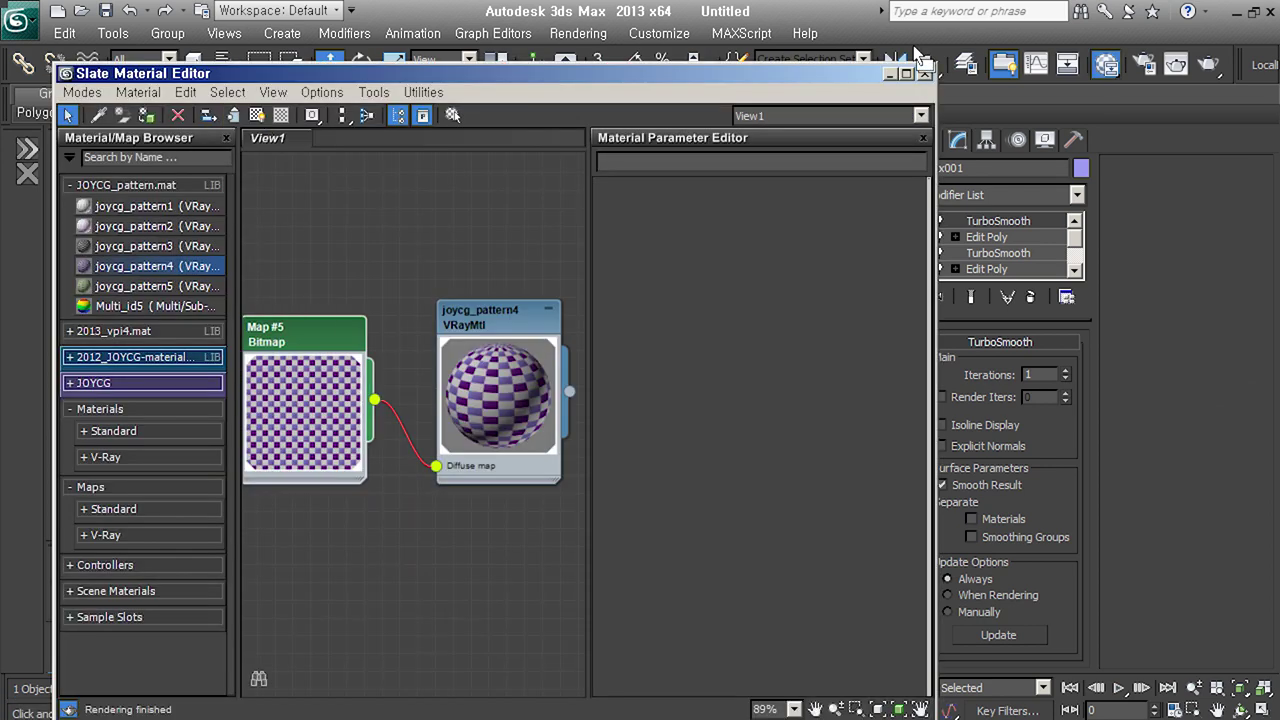
Minimize the material editor and add a new Unwrap UVW modifier on top
left_click(890, 73)
scroll(763, 529, "up", 2)
scroll(643, 487, "up", 2)
scroll(643, 487, "down", 2)
middle_click_drag(666, 509, 718, 538, "alt")
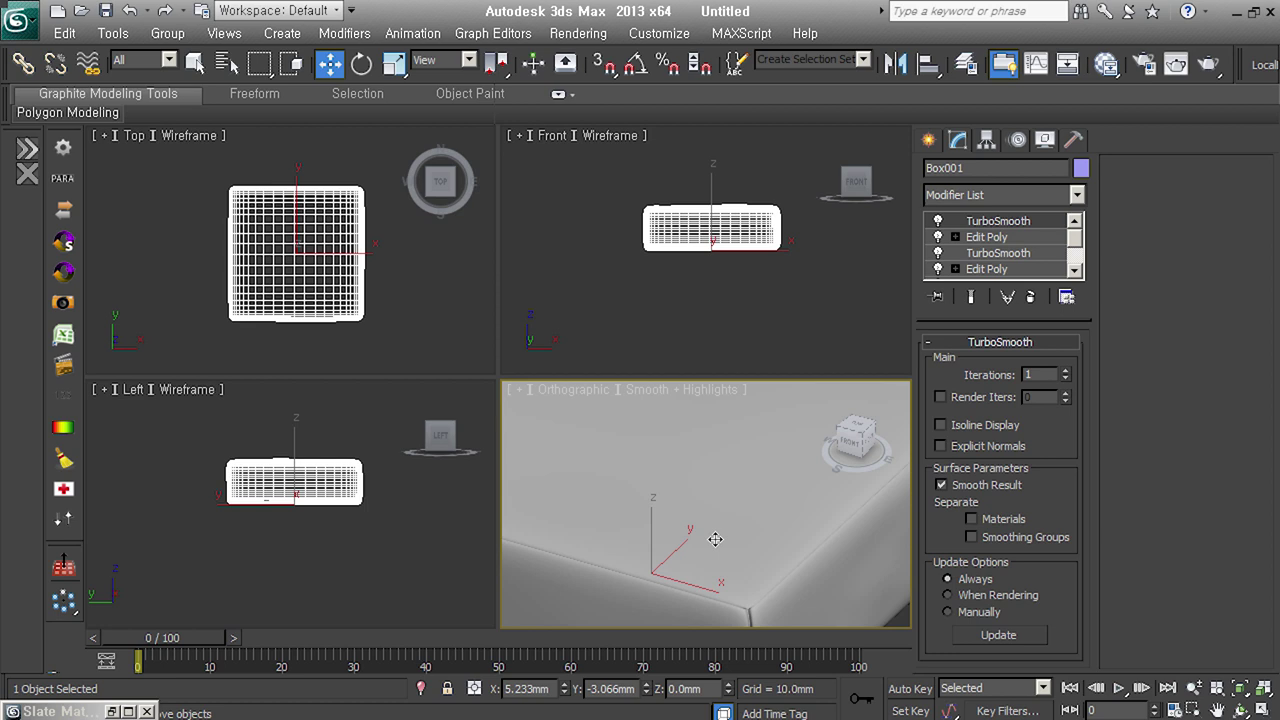
key("u")
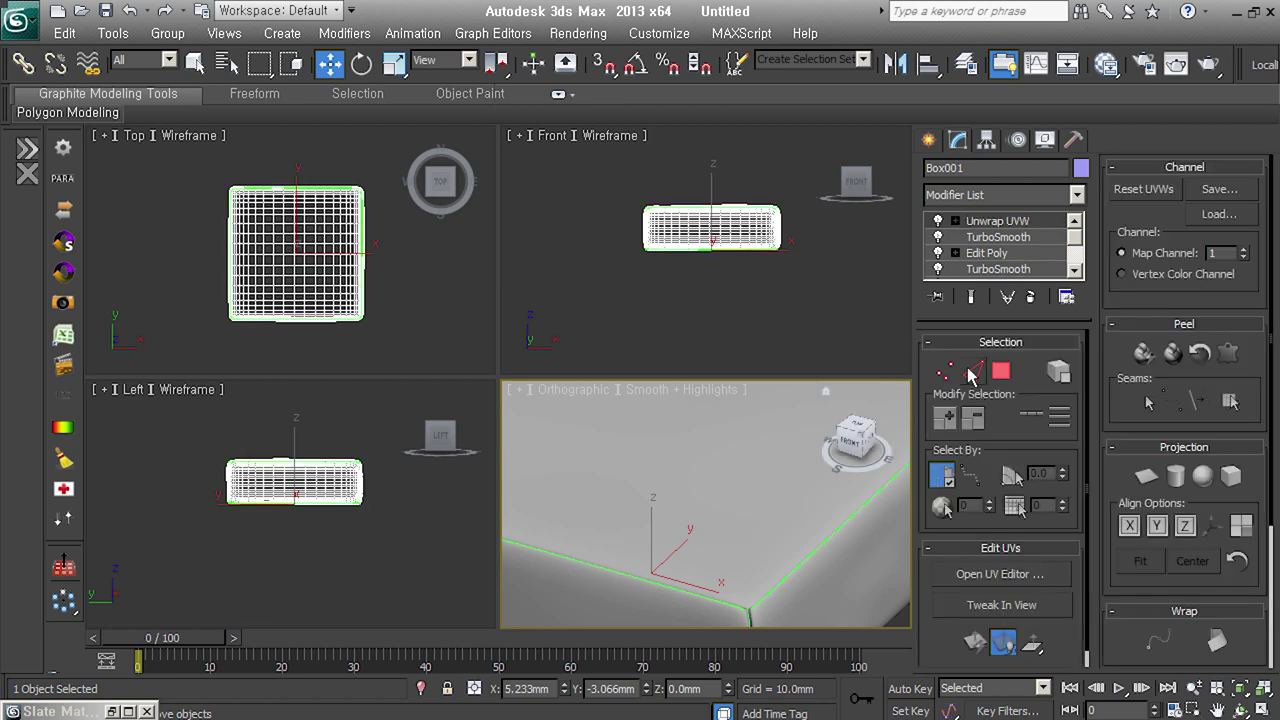
Turn off the Map Seams display for the new unwrap
mouse_move(751, 559)
middle_mouse_down("alt")
mouse_move(737, 486)
mouse_move(770, 515)
middle_mouse_up("alt")
scroll(760, 514, "down", 2)
scroll(750, 512, "down", 1)
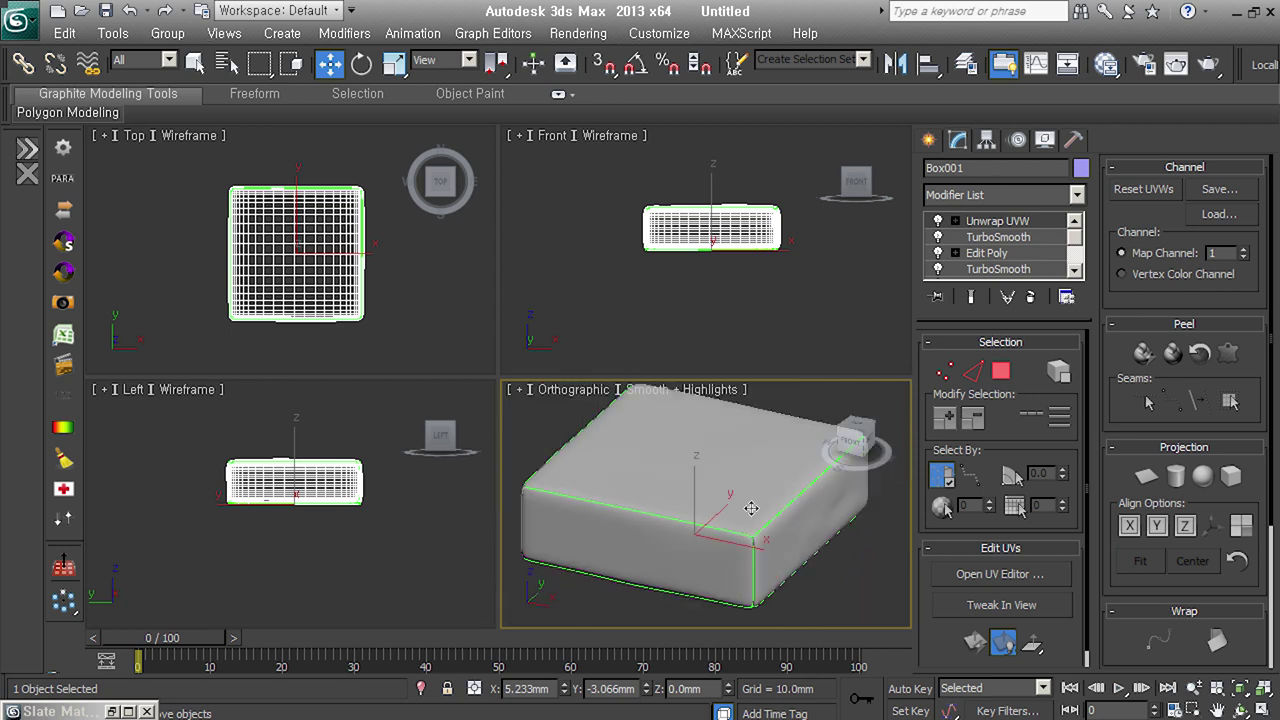
scroll(1105, 560, "down", 3)
scroll(1105, 560, "down", 1)
left_click(1160, 533)
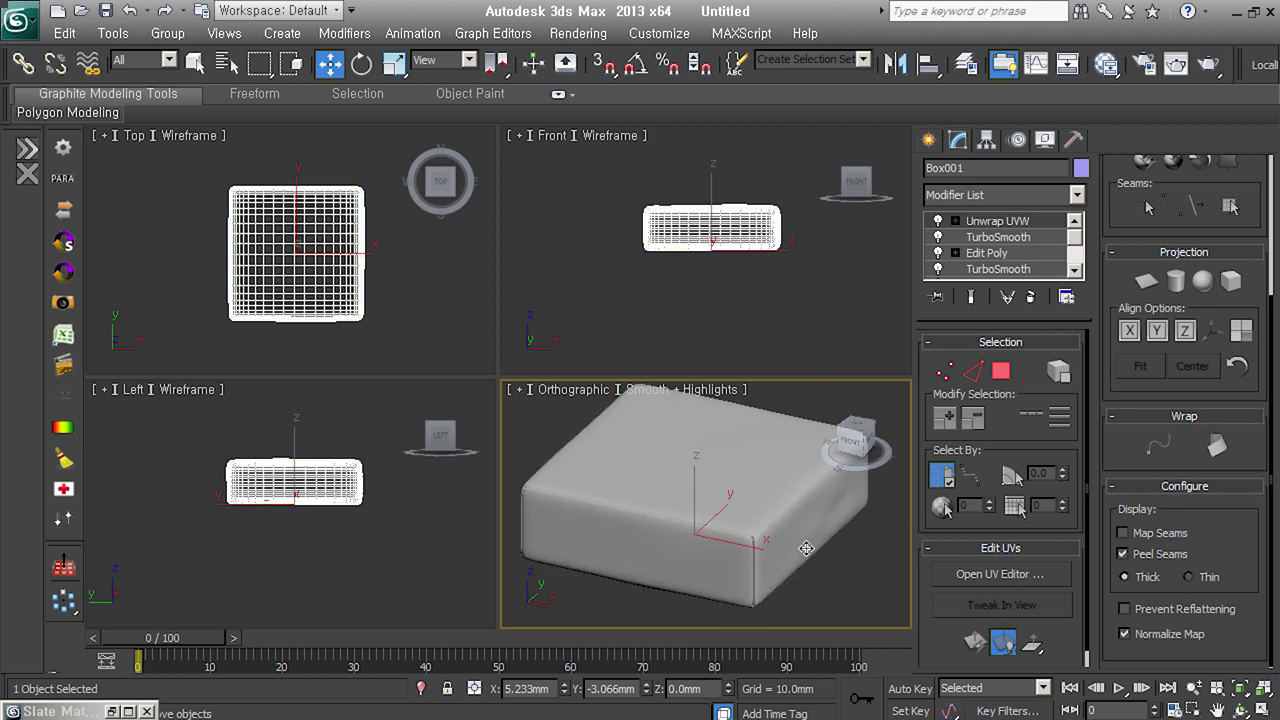
middle_click_drag(805, 548, 793, 537, "alt")
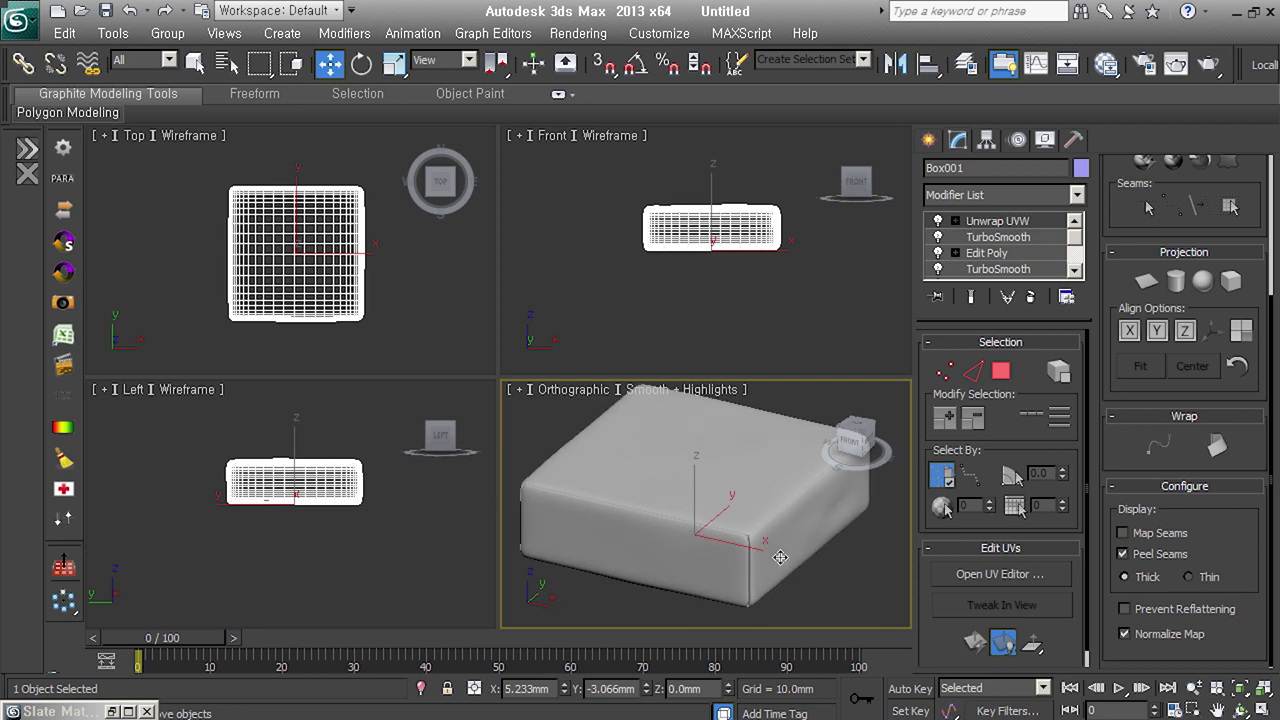
scroll(784, 544, "up", 5)
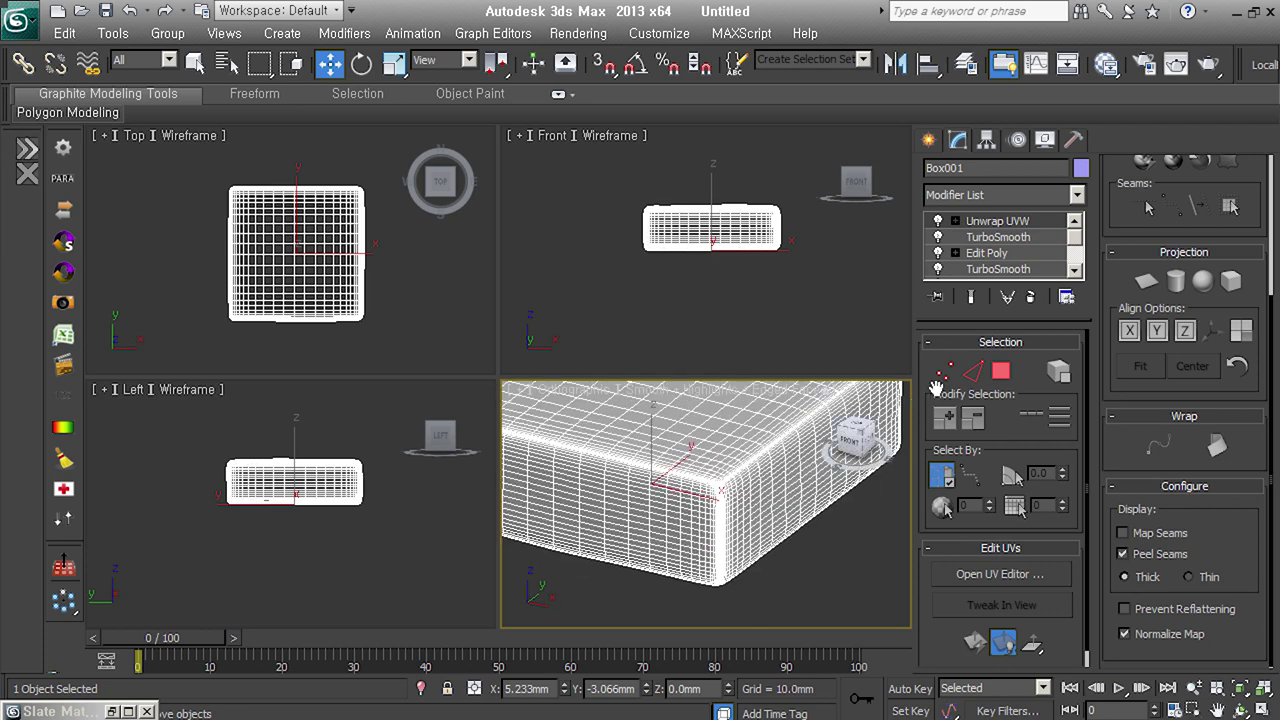
Select a corner edge in Unwrap UVW and extend it to the full edge loop
left_click(972, 371)
scroll(726, 487, "up", 3)
scroll(676, 475, "up", 3)
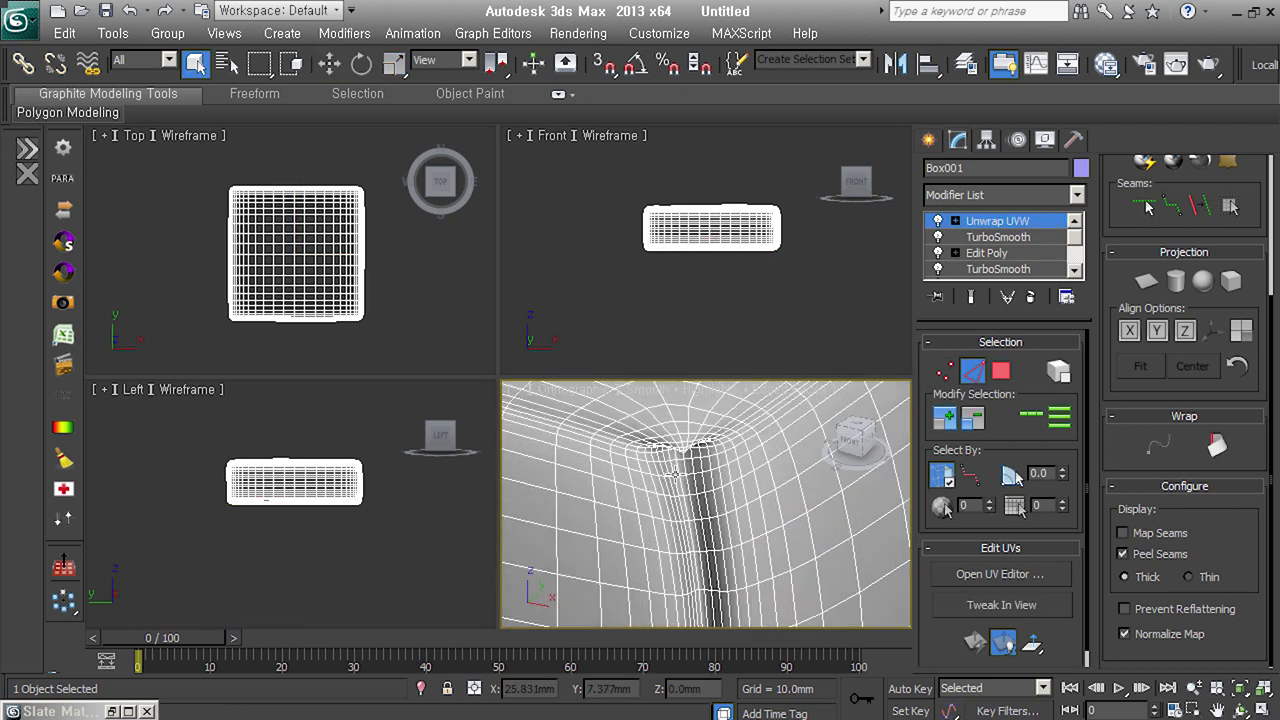
scroll(680, 470, "up", 3)
left_click(689, 473)
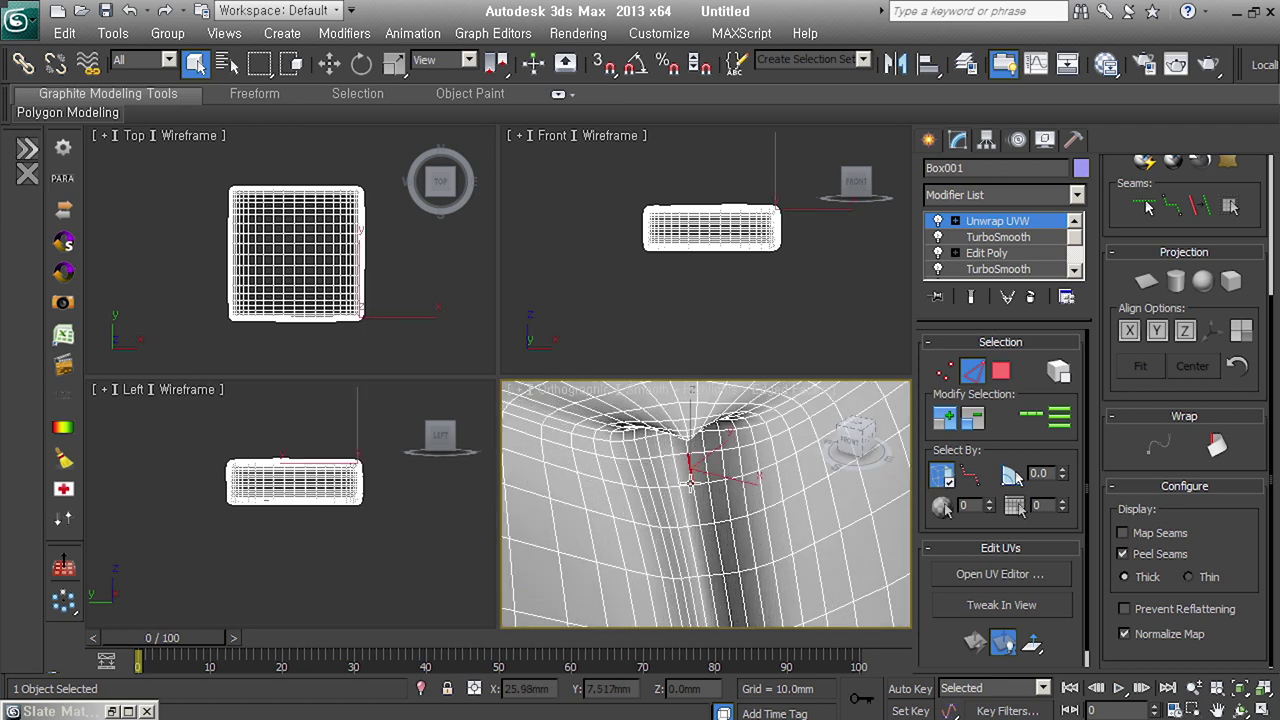
scroll(688, 490, "up", 2)
scroll(665, 520, "up", 2)
scroll(680, 530, "up", 3)
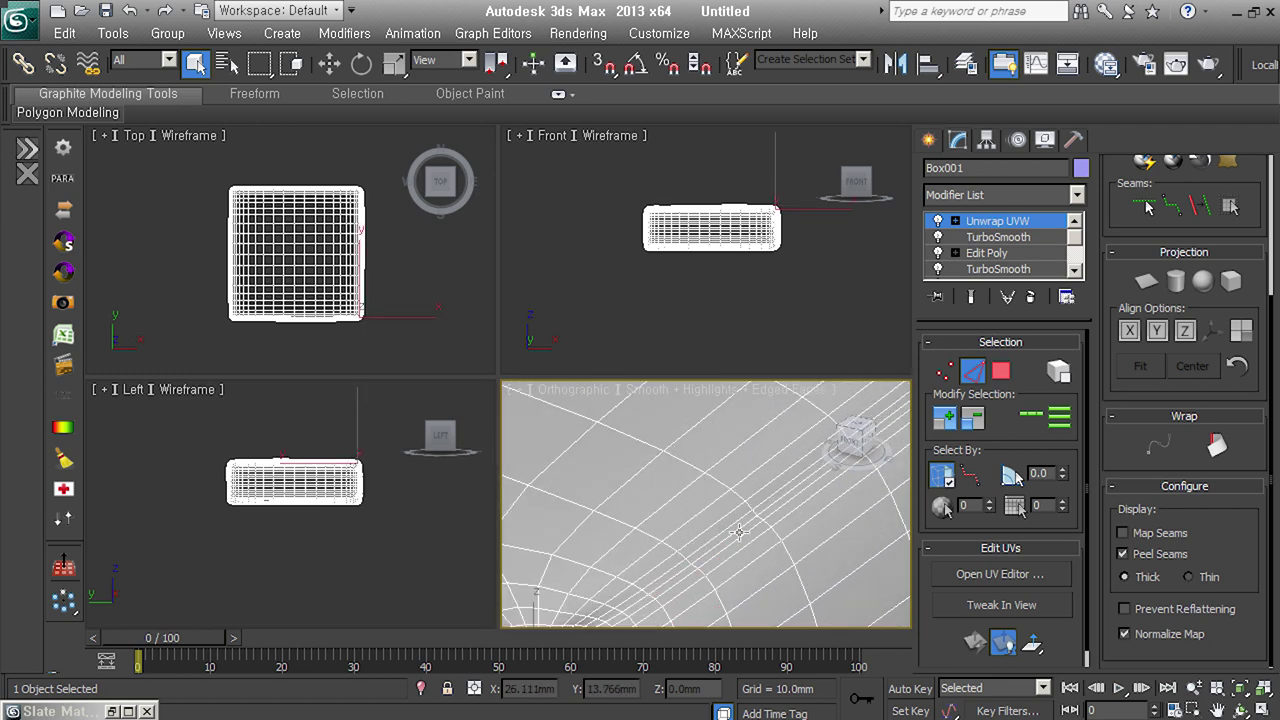
scroll(738, 531, "down", 3)
left_click(1030, 420)
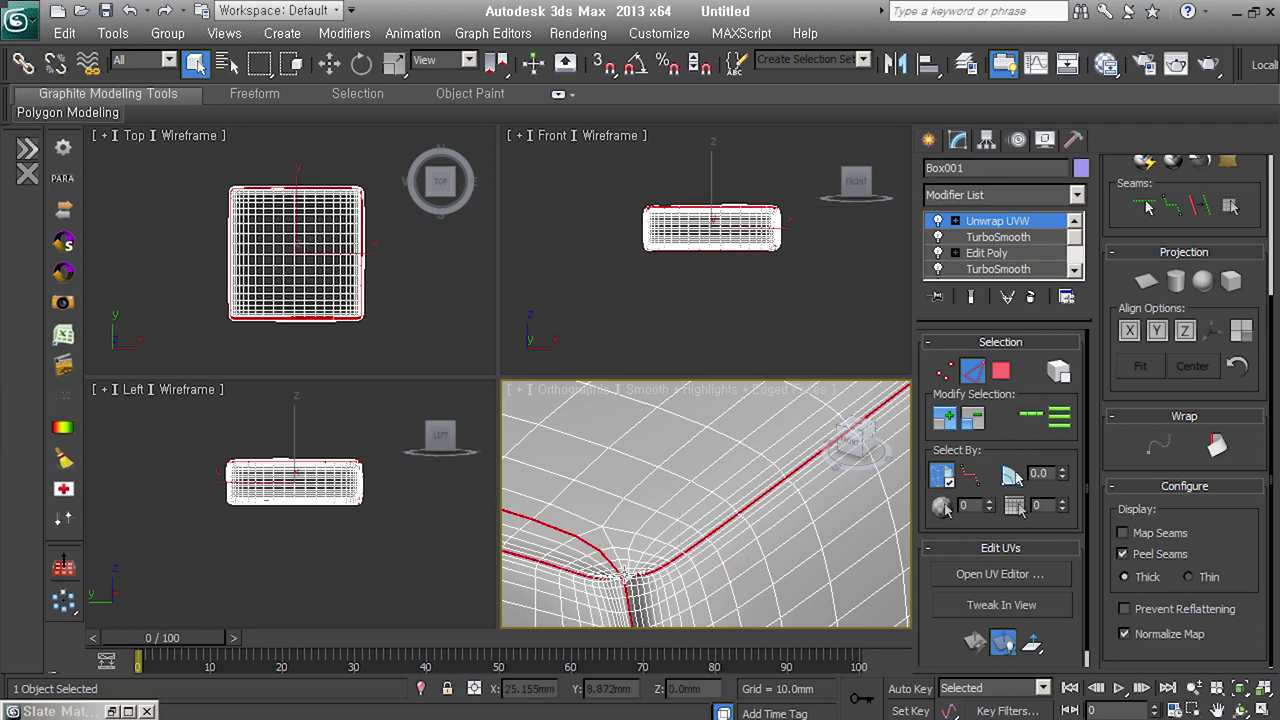
scroll(612, 570, "down", 2)
scroll(640, 570, "down", 2)
scroll(690, 568, "down", 2)
scroll(740, 566, "down", 3)
middle_click_drag(735, 562, 730, 565, "alt")
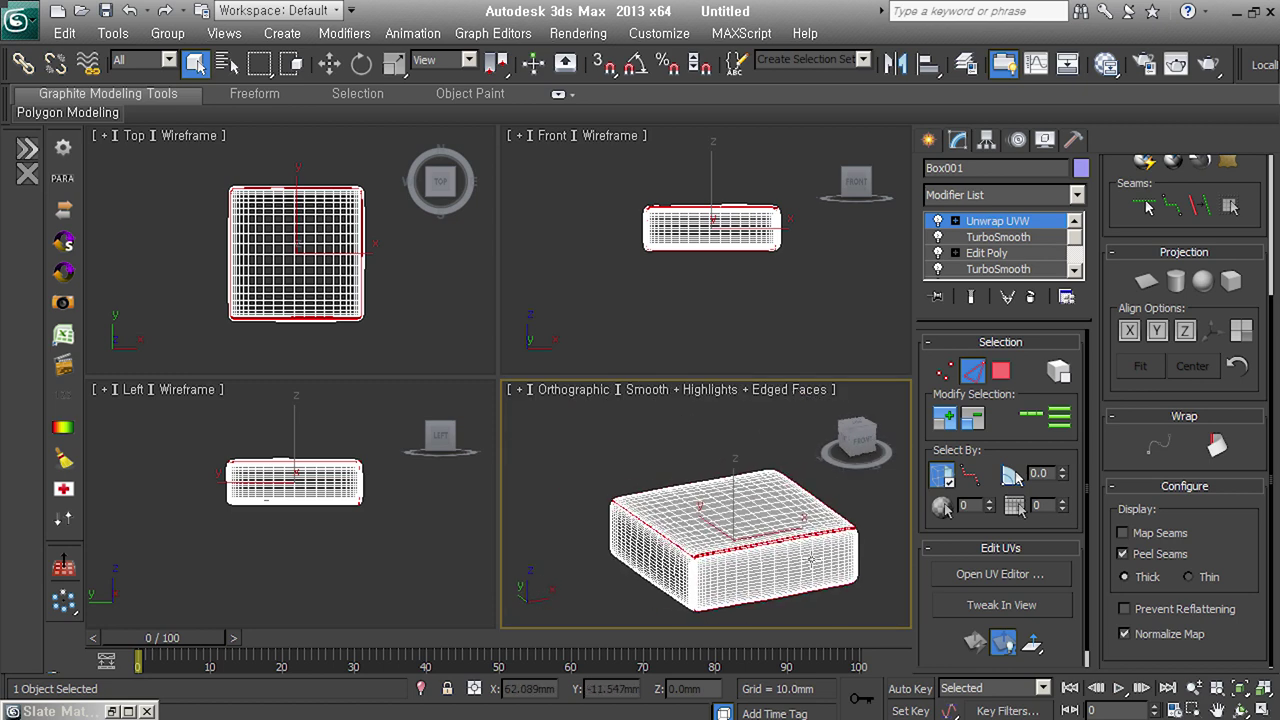
scroll(715, 556, "up", 3)
scroll(706, 552, "up", 3)
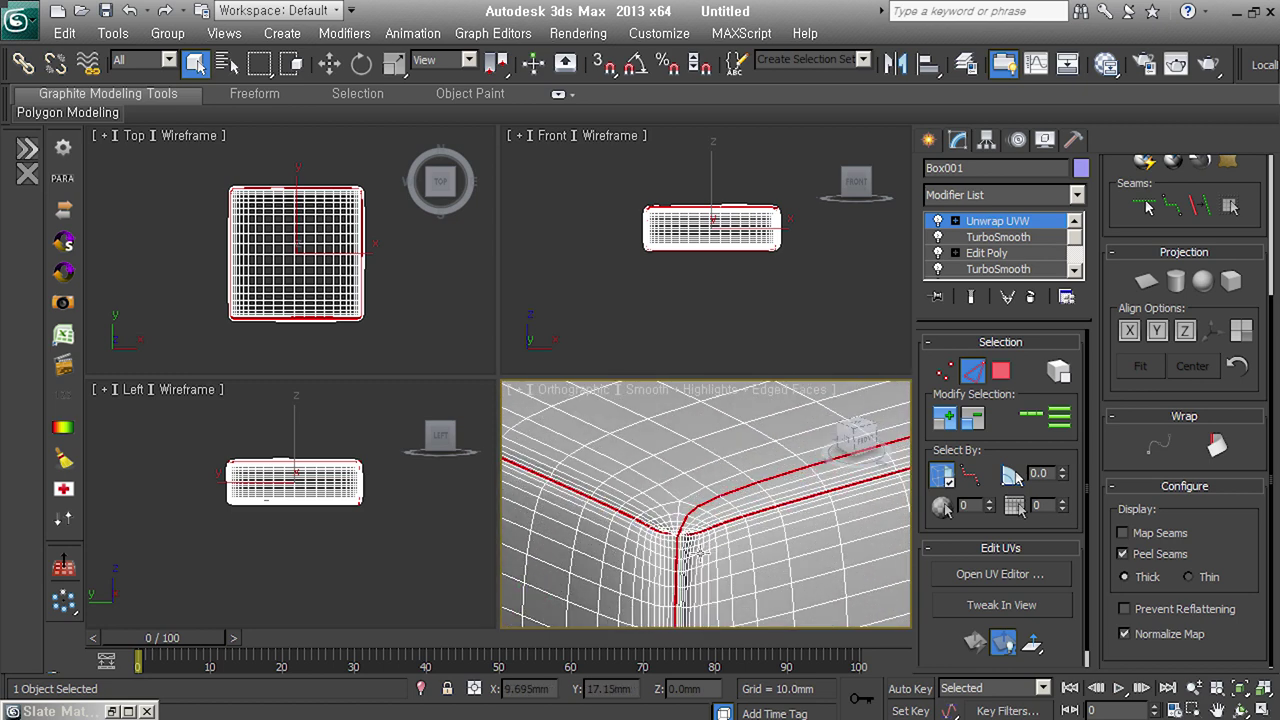
Clear the edge loop, expand the stack to all eight modifiers, and exit sub-object level
left_click(686, 540)
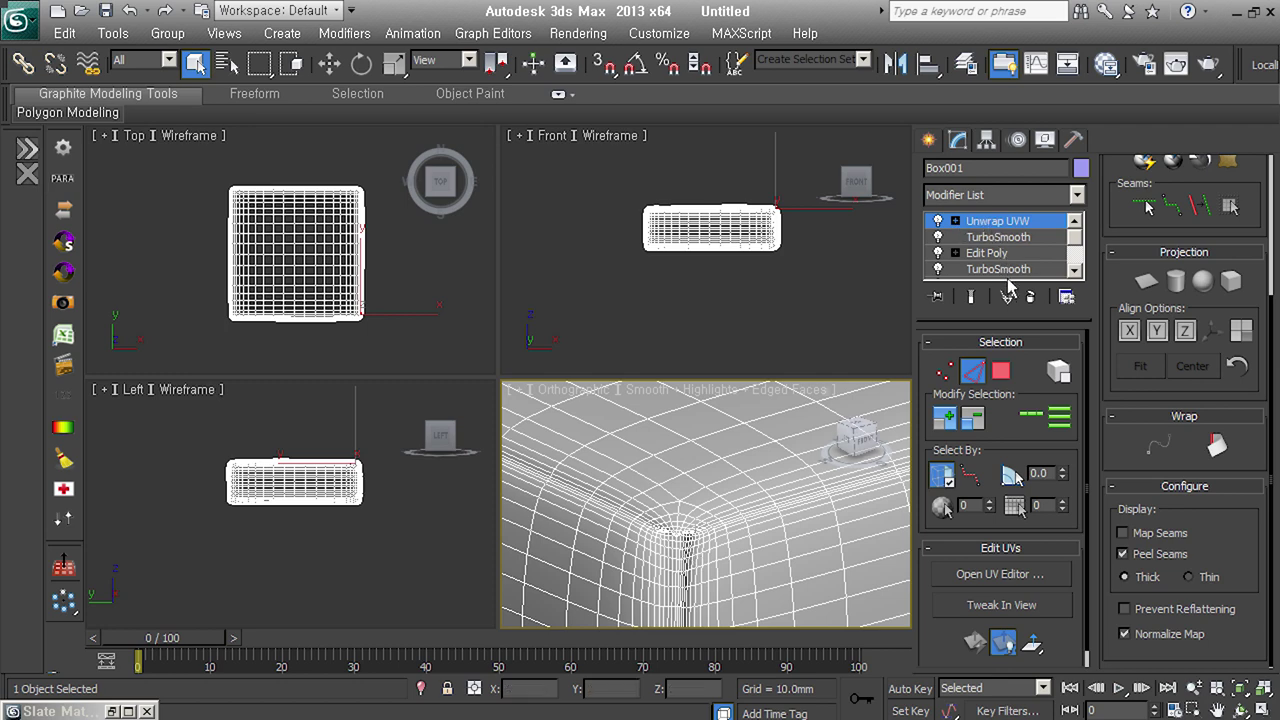
left_click_drag(1012, 317, 998, 338)
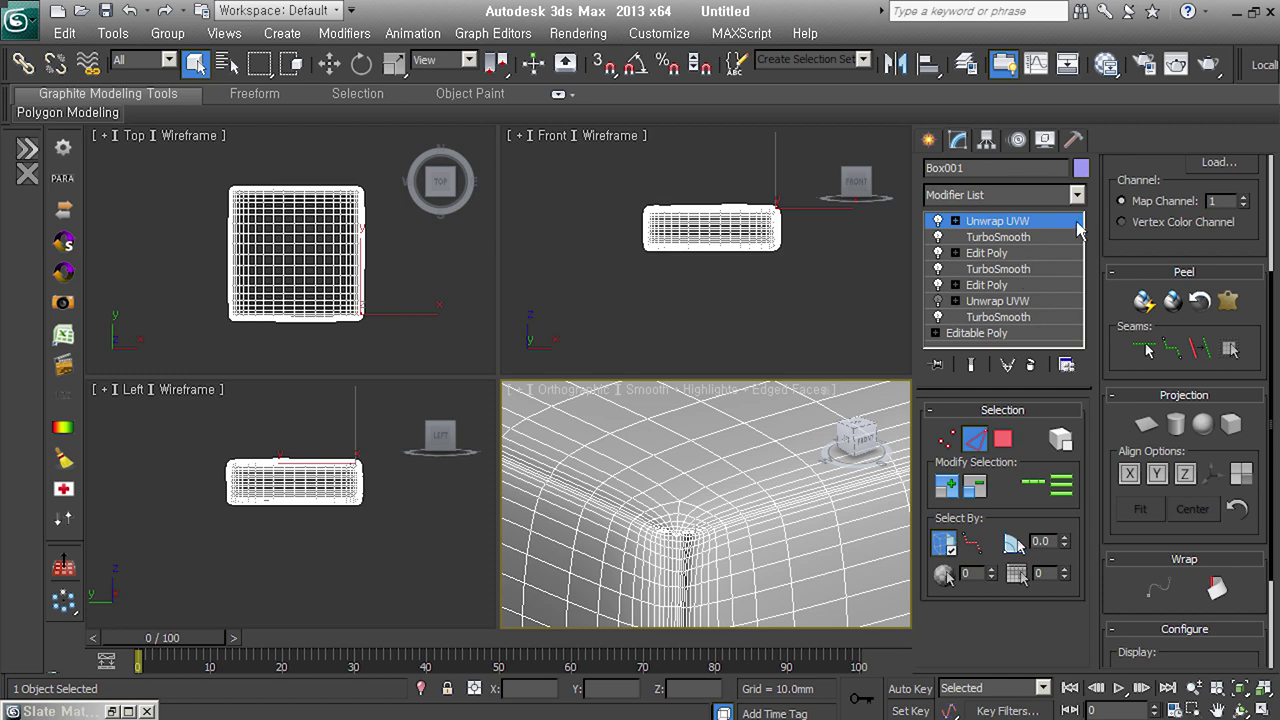
left_click(1079, 229)
middle_click_drag(702, 538, 727, 498)
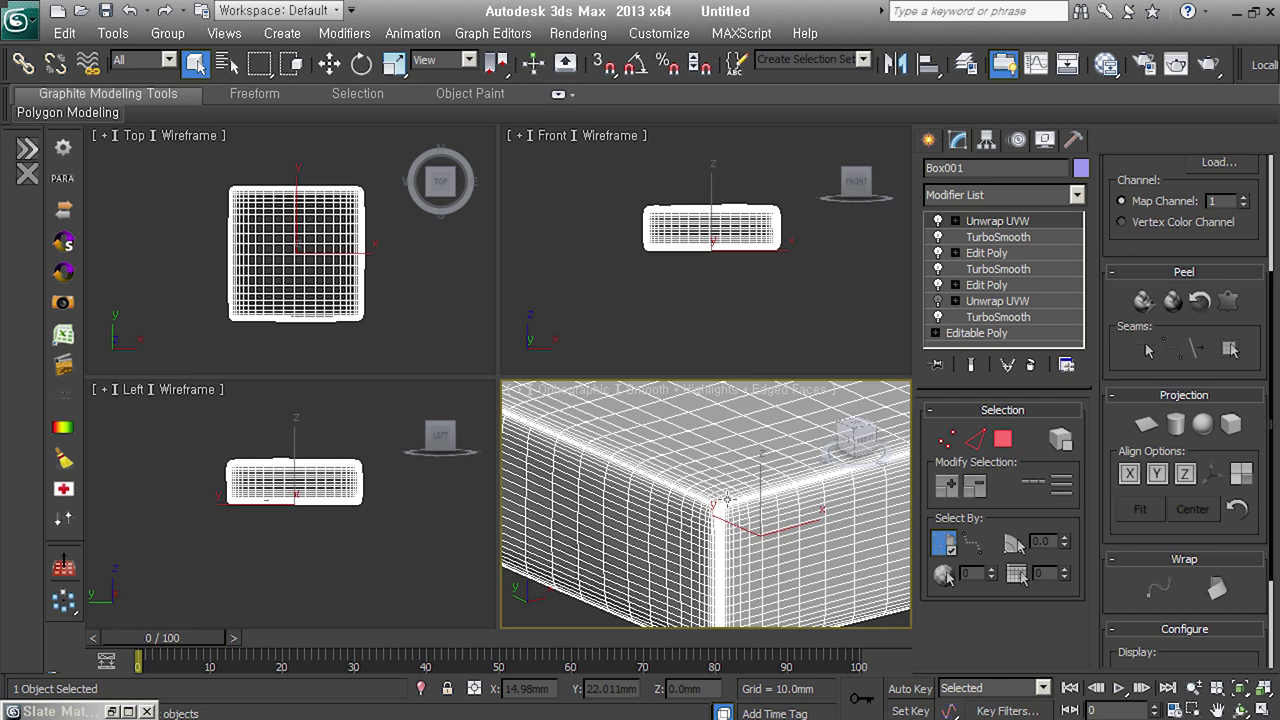
Open furniture.max without saving the current scene, dismissing the missing-files warning
left_click(20, 18)
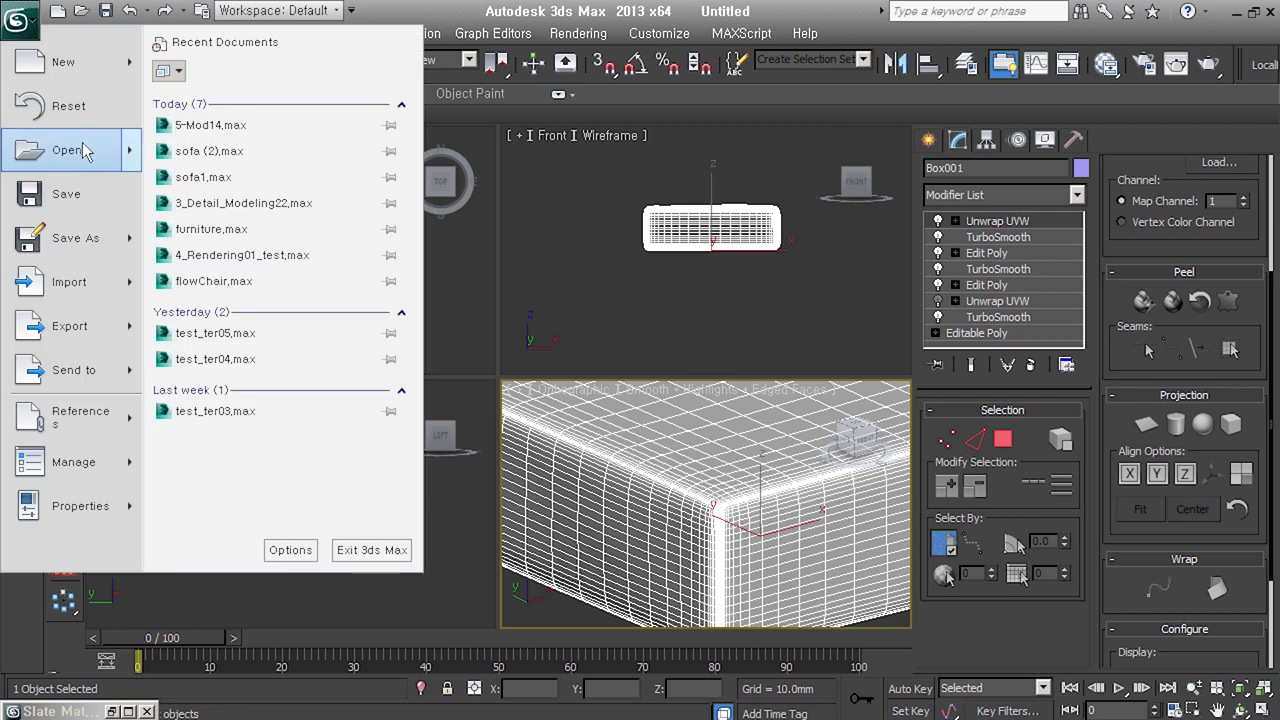
left_click(86, 152)
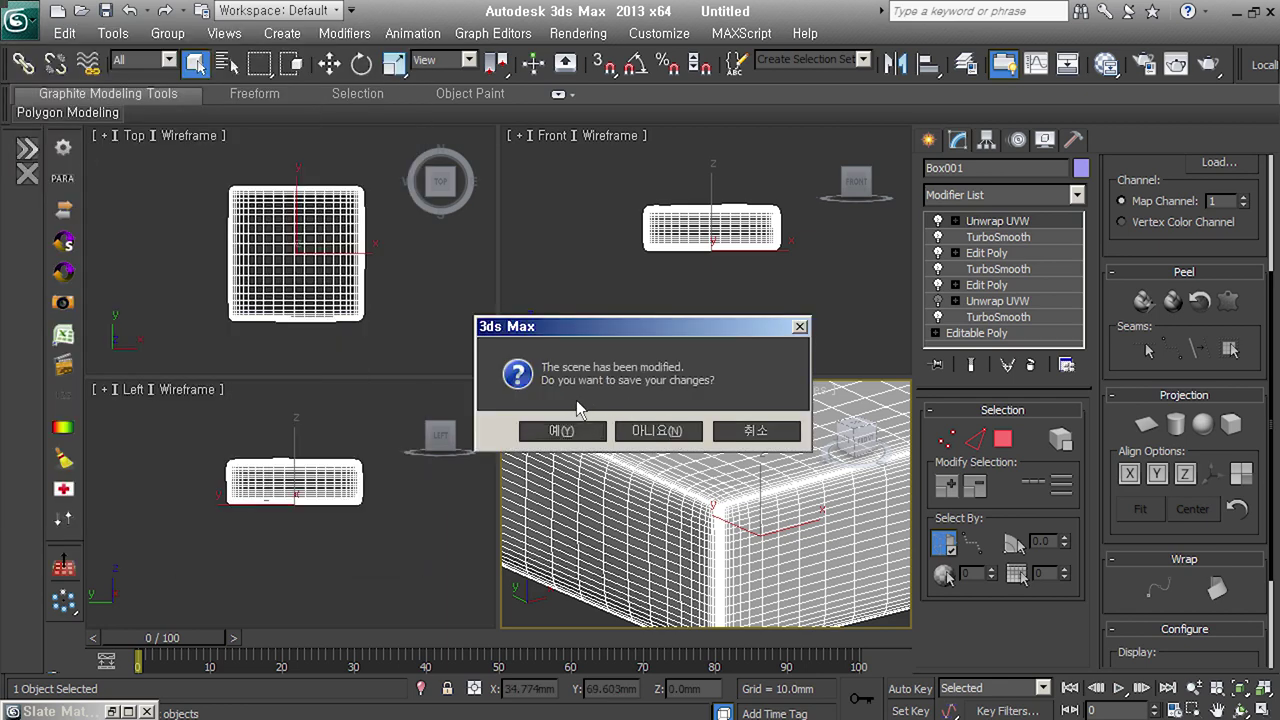
left_click(672, 434)
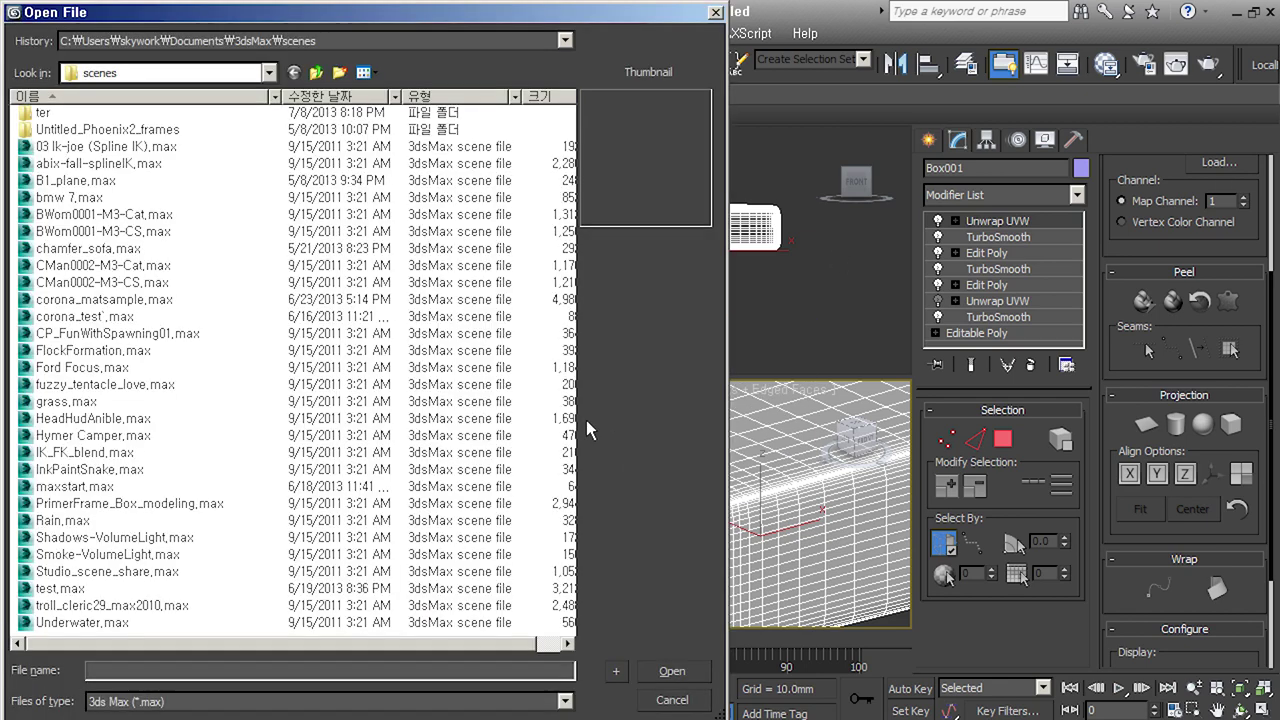
double_click(166, 150)
key("Return")
Maximize the Perspective view with smooth shading and select the bench
key("alt+w")
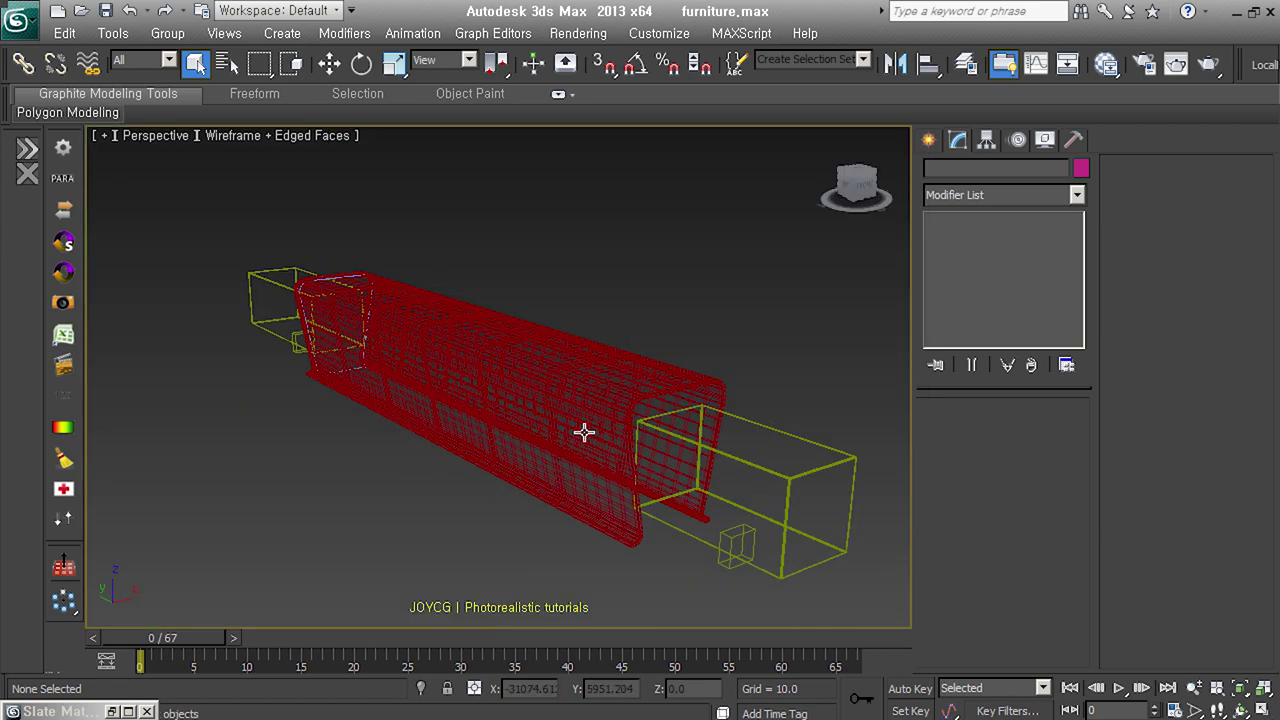
key("F3")
left_click(540, 434)
scroll(540, 434, "up", 1)
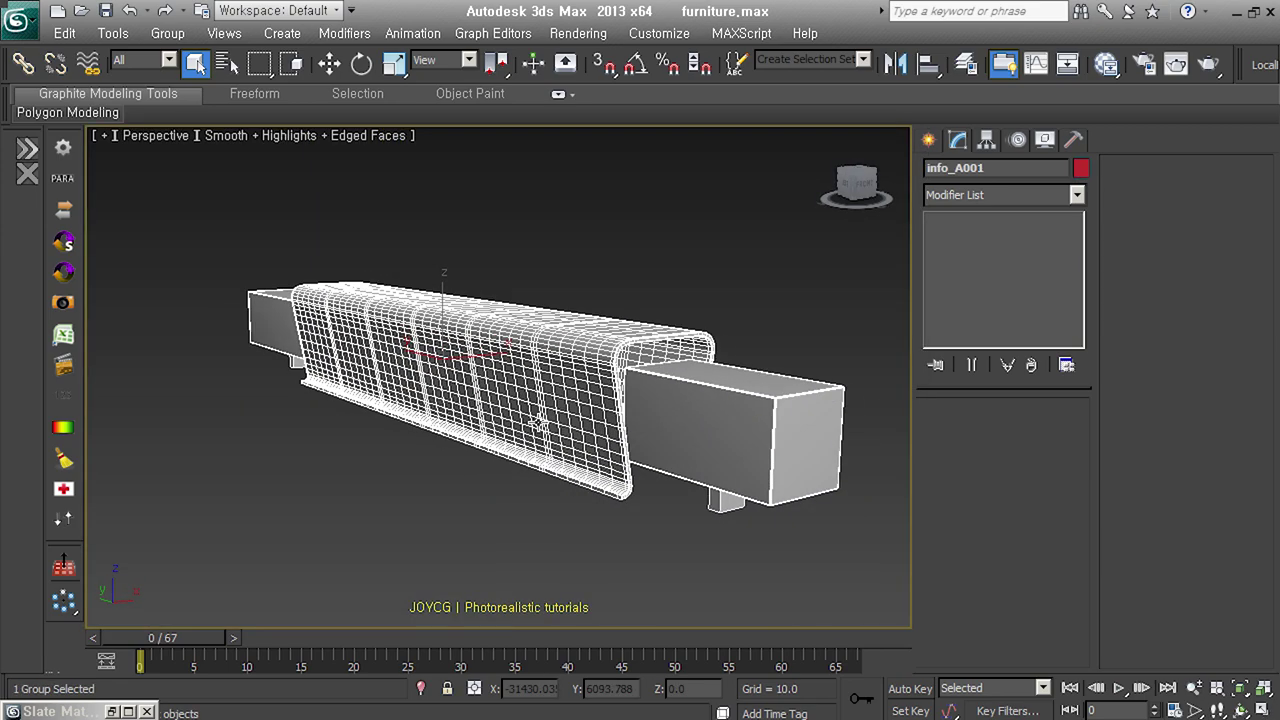
scroll(626, 486, "up", 2)
middle_click_drag(687, 541, 645, 544)
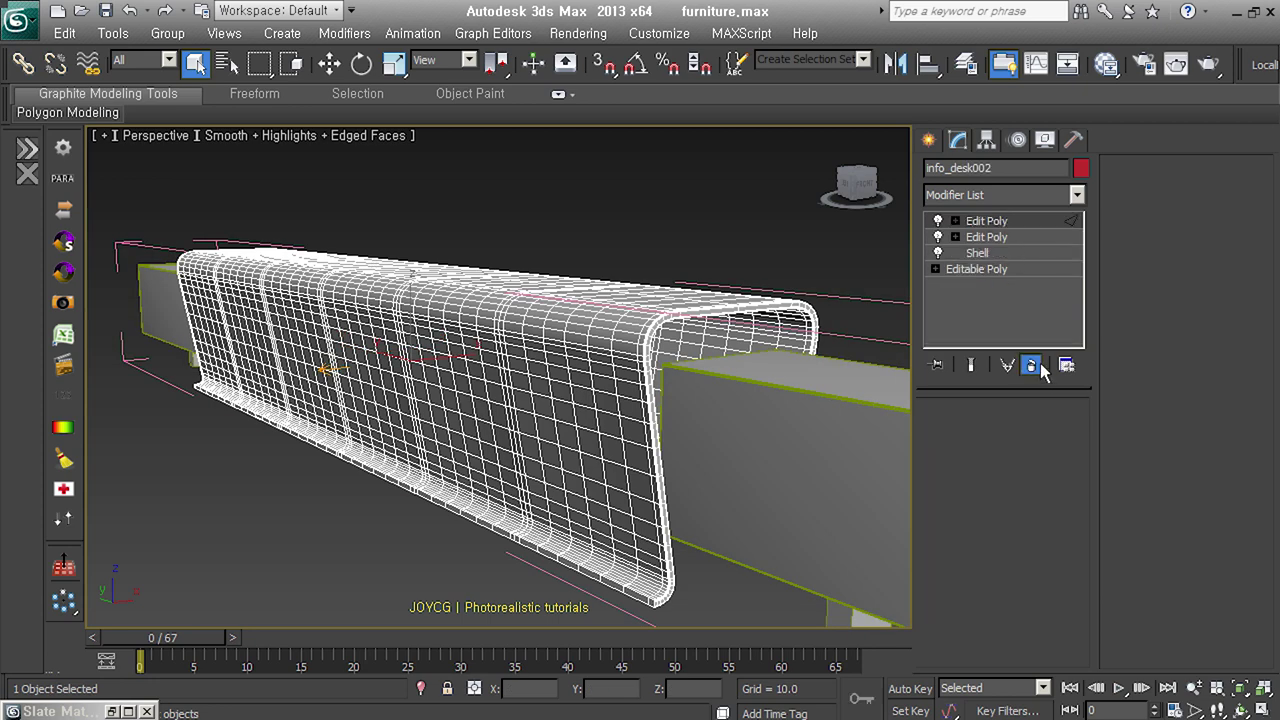
Select the desk piece info_desk002 and switch the view to orthographic
left_click(721, 418)
scroll(721, 418, "down", 3)
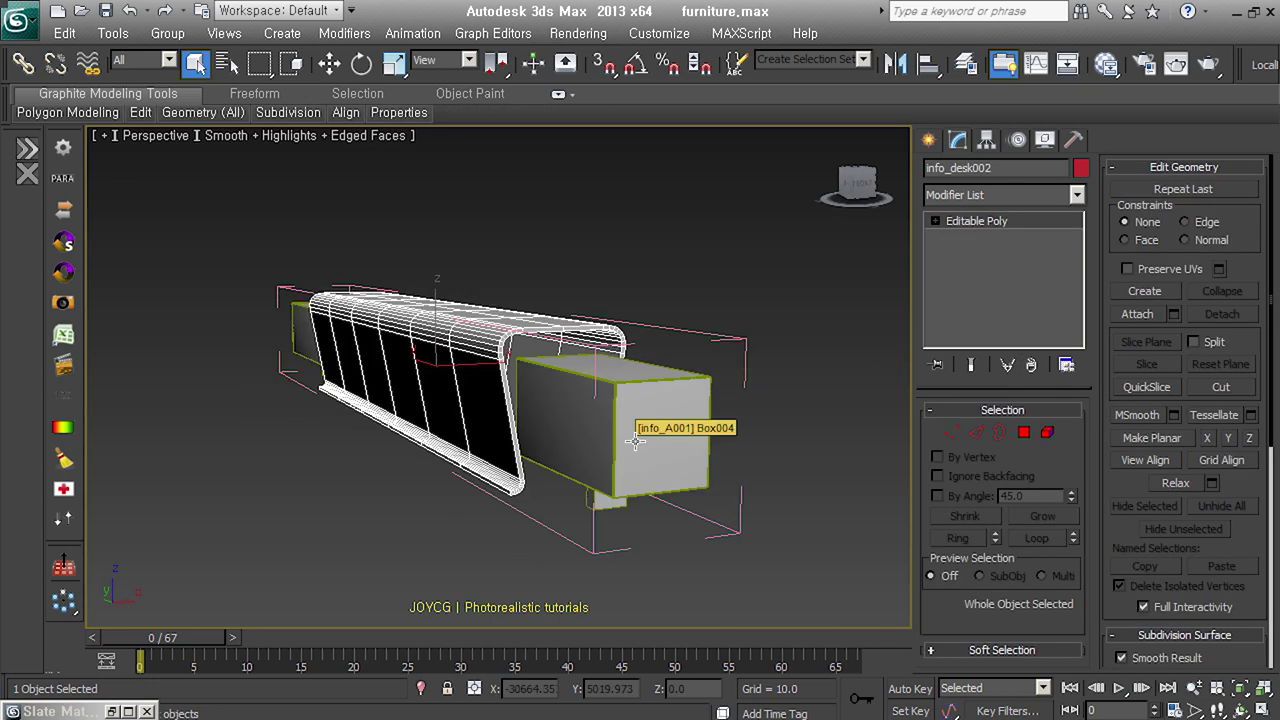
key("u")
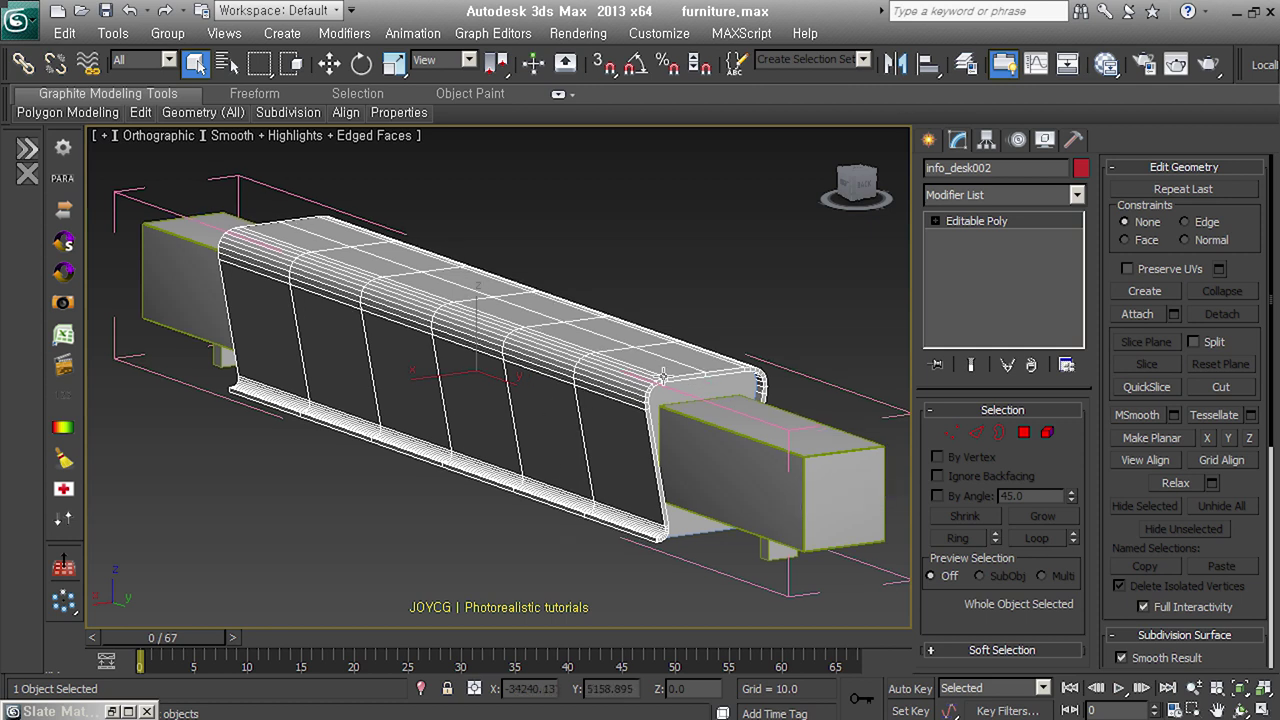
scroll(628, 423, "up", 1)
scroll(630, 420, "up", 2)
scroll(673, 325, "up", 1)
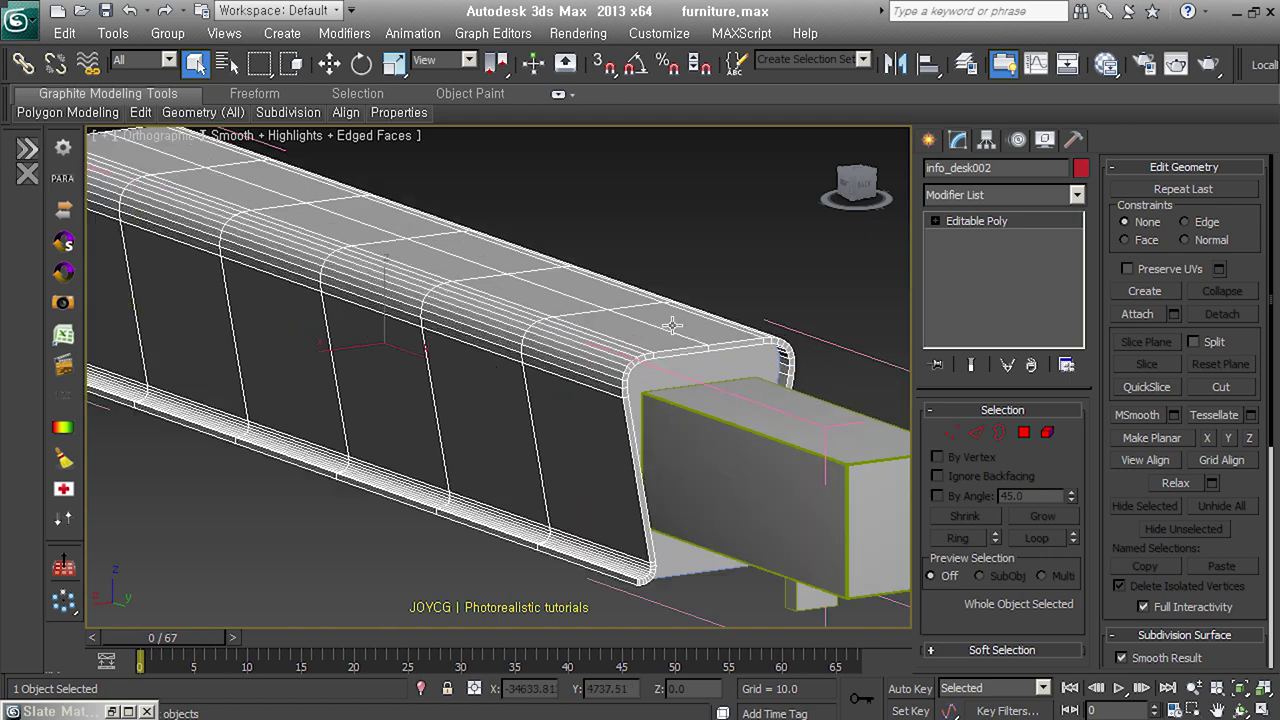
scroll(649, 421, "up", 2)
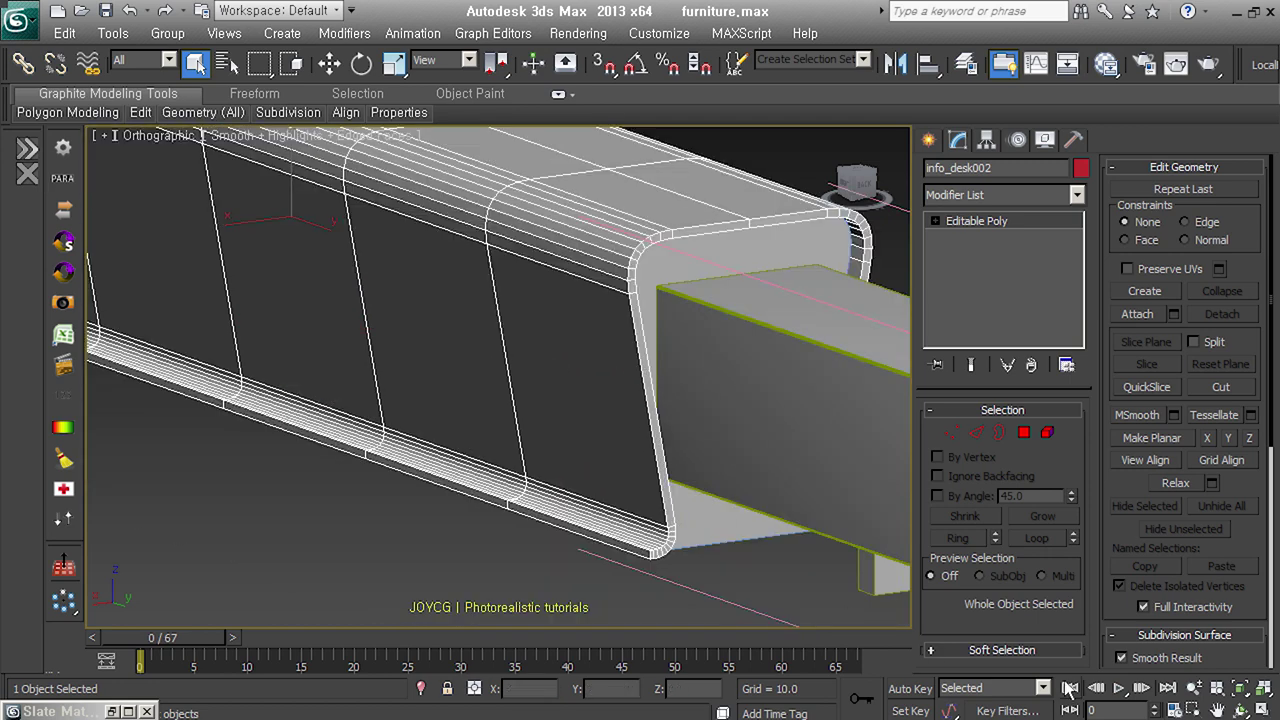
Restore the four-viewport layout and orbit to see the bench from behind
key("alt+w")
scroll(753, 518, "down", 2)
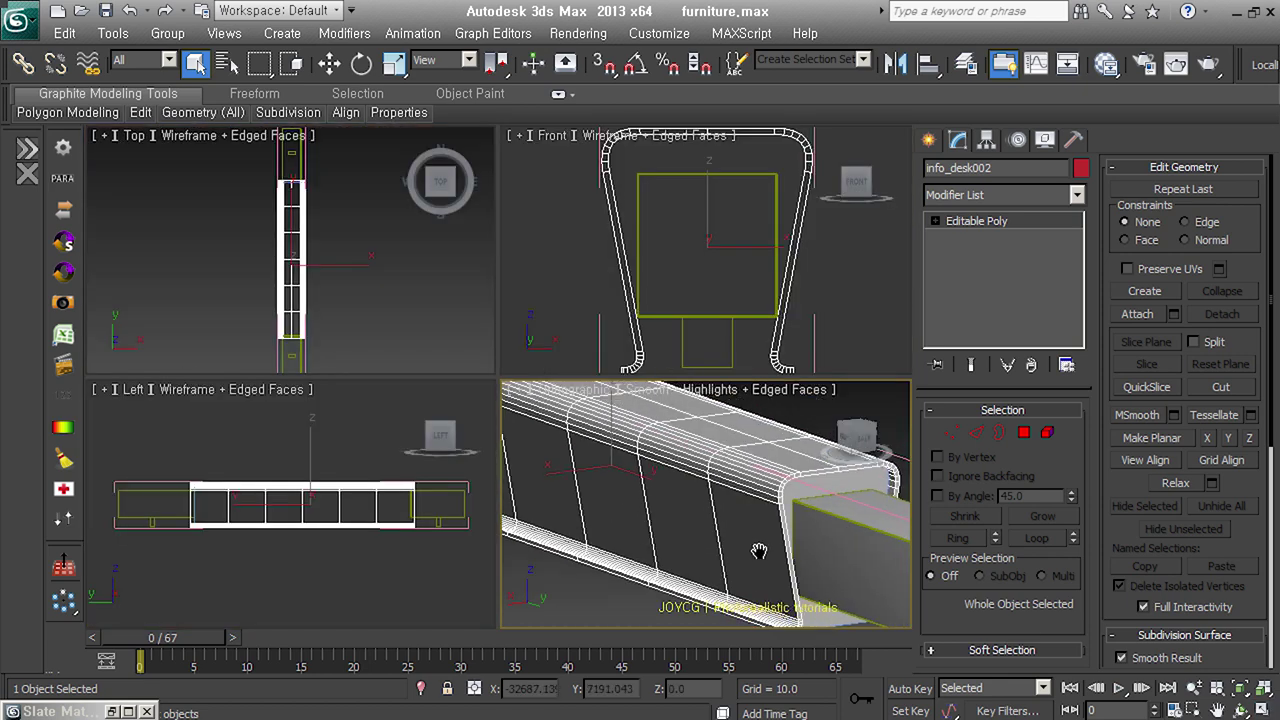
scroll(755, 520, "down", 2)
scroll(757, 543, "down", 2)
scroll(731, 582, "up", 2)
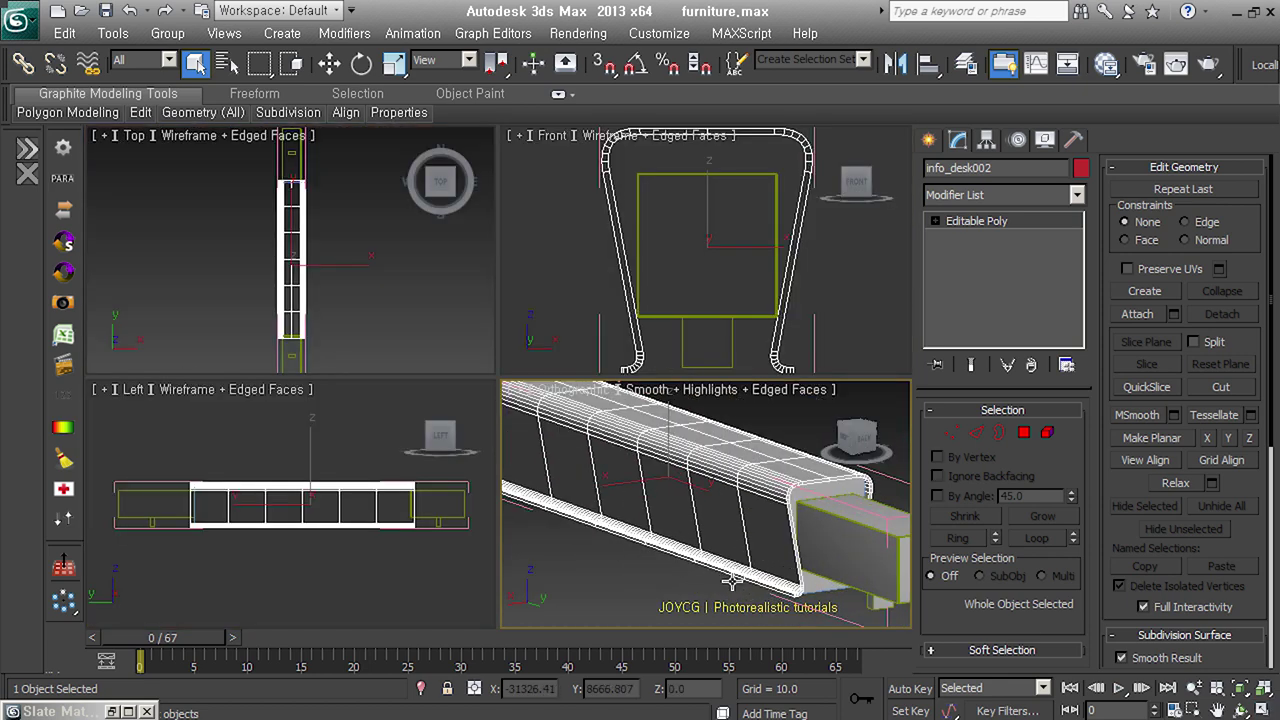
middle_click_drag(828, 607, 741, 566, "alt")
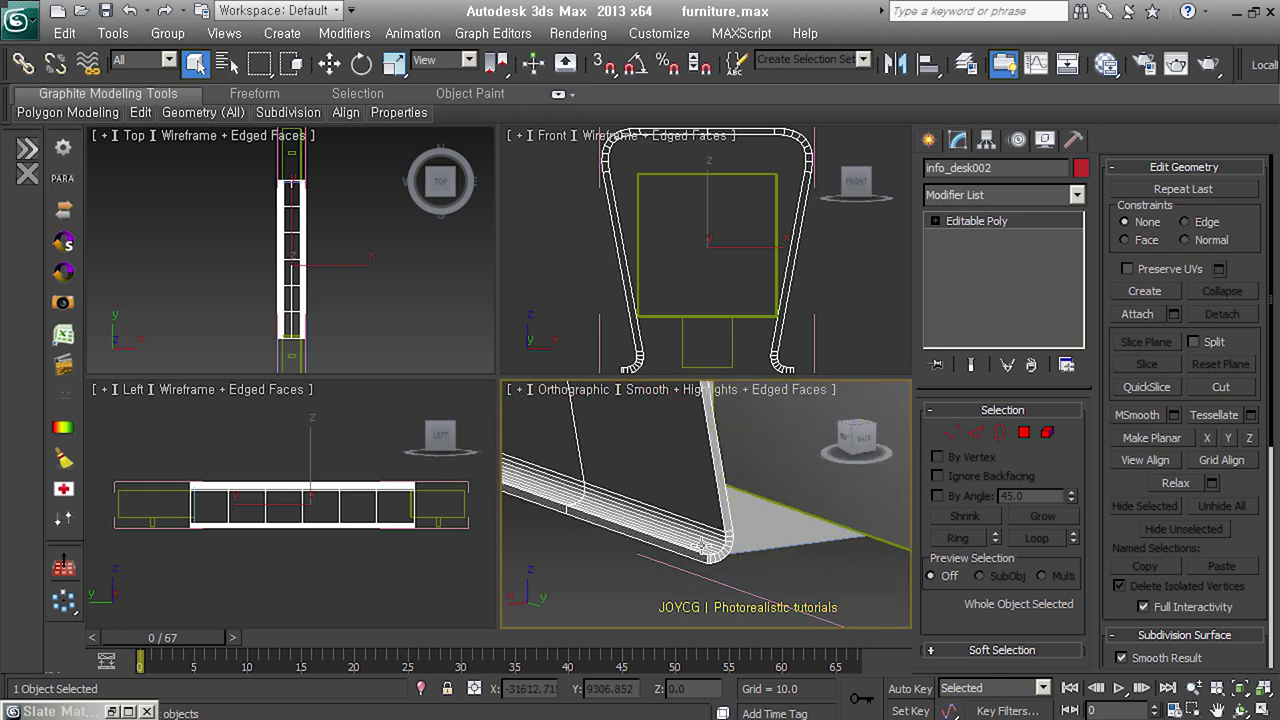
middle_click_drag(741, 566, 760, 560, "alt")
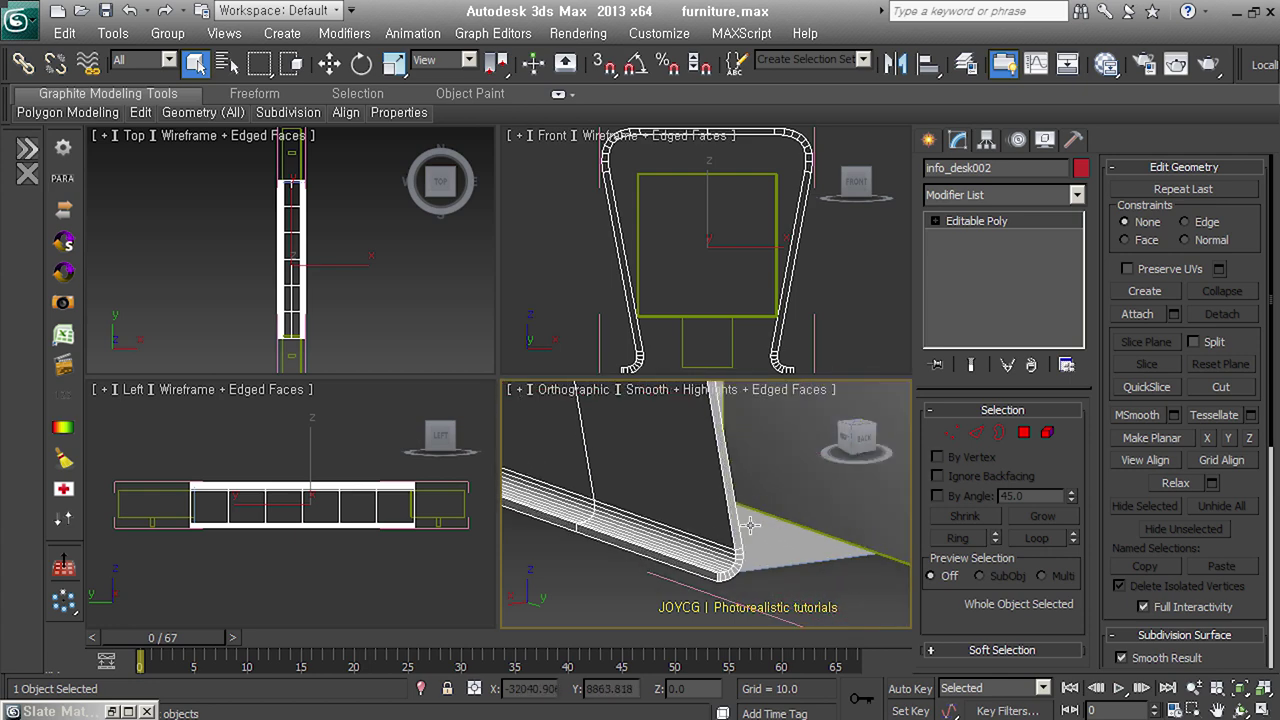
Add an Unwrap UVW modifier to info_desk002 and enter edge selection
left_click(1070, 195)
left_click(1045, 280)
key("ctrl+z")
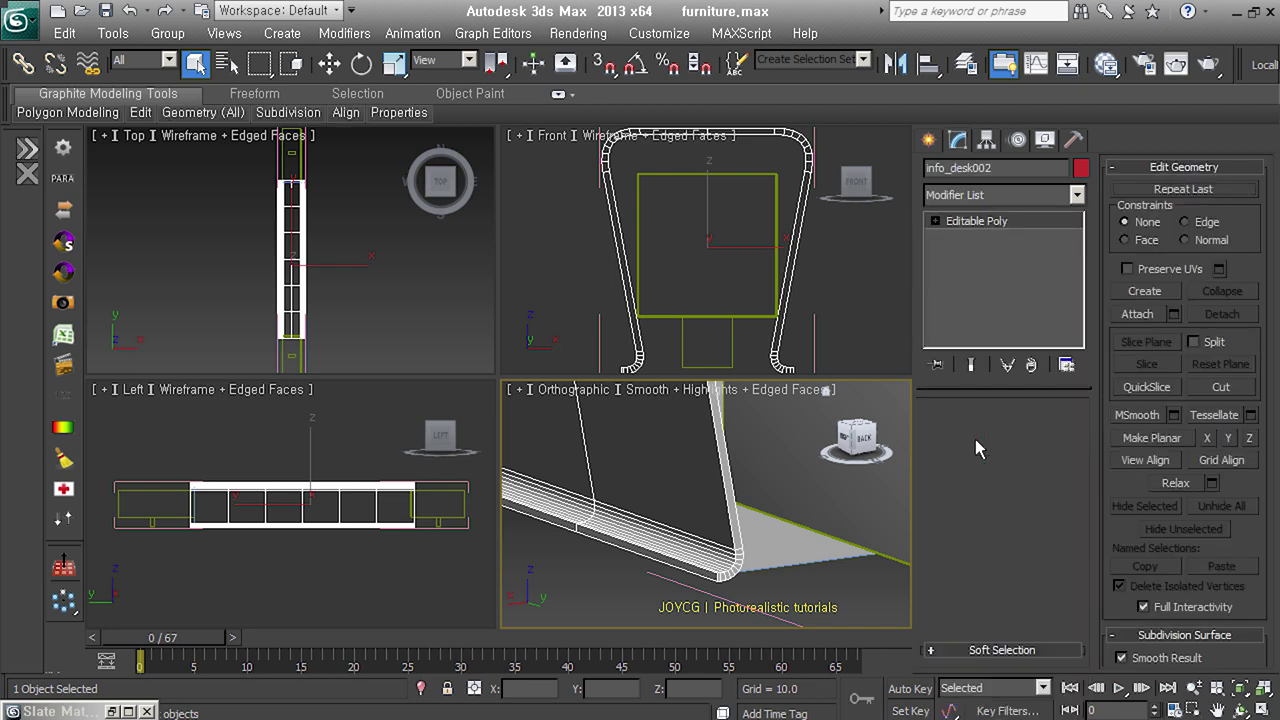
left_click(975, 440)
Select the desk's vertical edges as rings across the legs, plus the long bottom edge
mouse_move(821, 547)
middle_mouse_down()
mouse_move(752, 579)
mouse_move(766, 534)
mouse_move(810, 538)
middle_mouse_up()
left_click(821, 515)
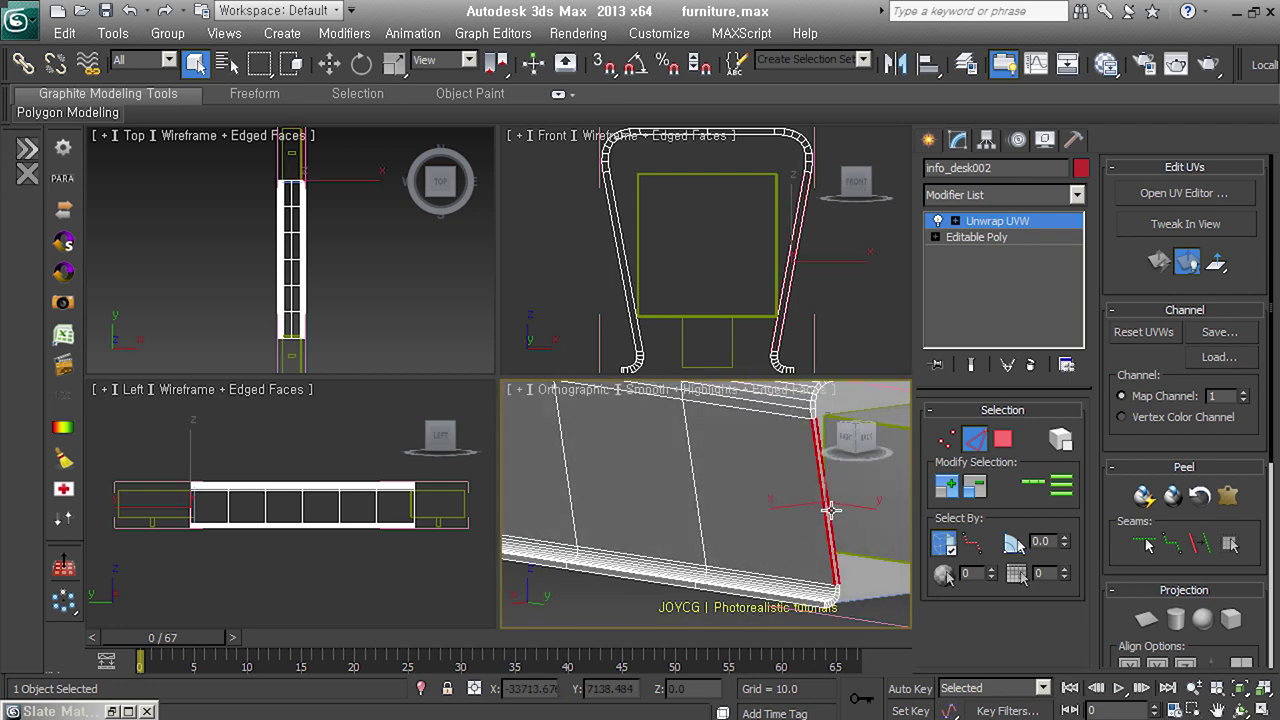
left_click(1041, 490)
mouse_move(720, 540)
middle_mouse_down("alt")
mouse_move(697, 560)
mouse_move(726, 506)
middle_mouse_up("alt")
scroll(697, 560, "down", 3)
scroll(637, 513, "up", 5)
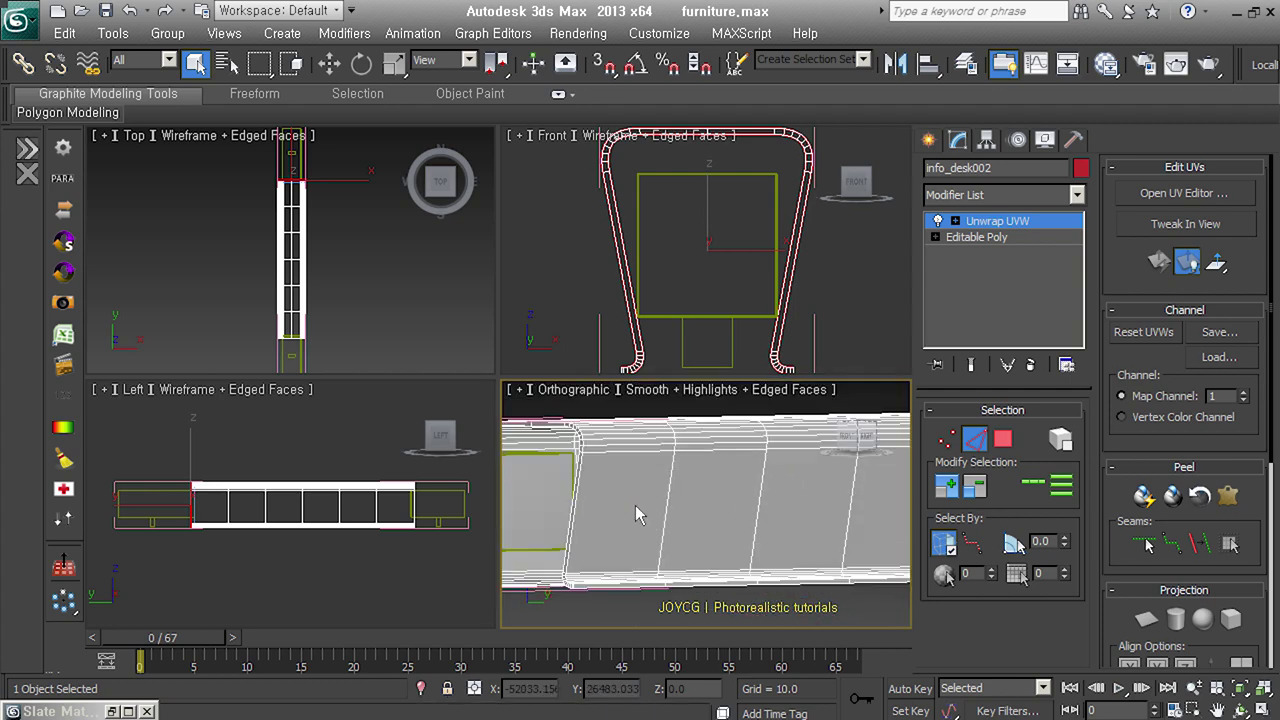
left_click(570, 500)
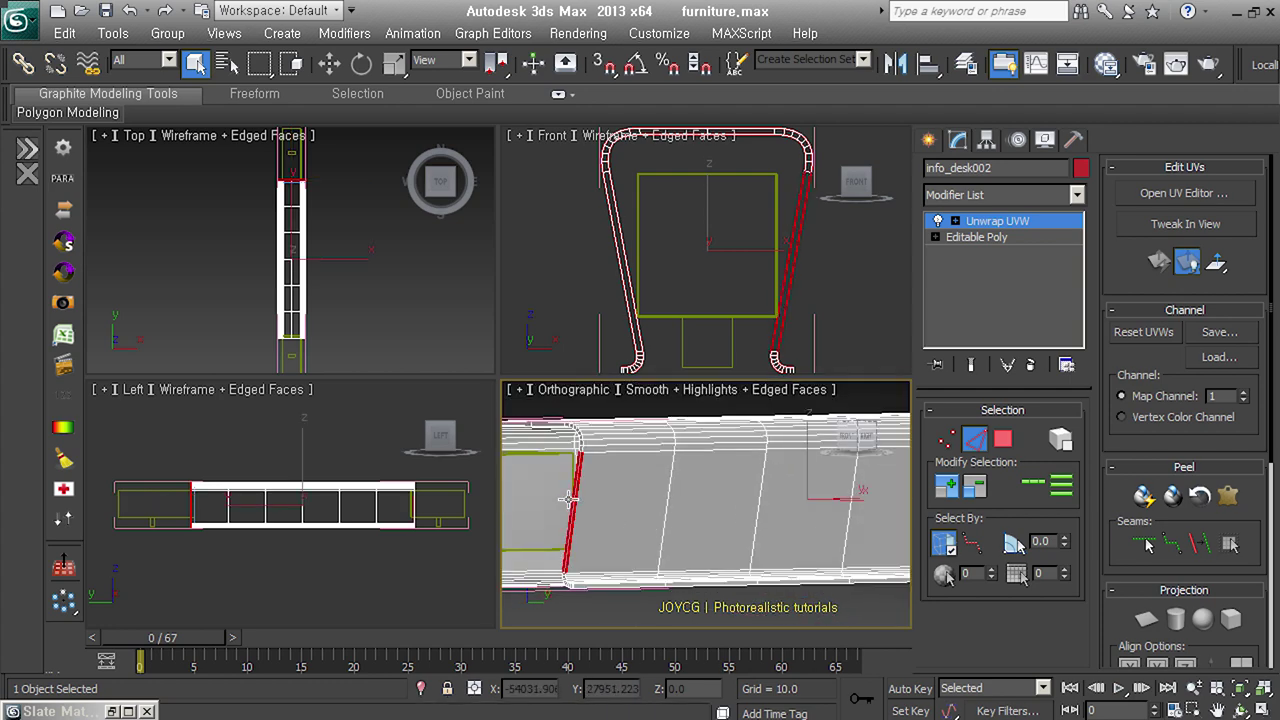
left_click(1033, 486)
mouse_move(600, 520)
middle_mouse_down("alt")
mouse_move(588, 547)
mouse_move(641, 510)
middle_mouse_up("alt")
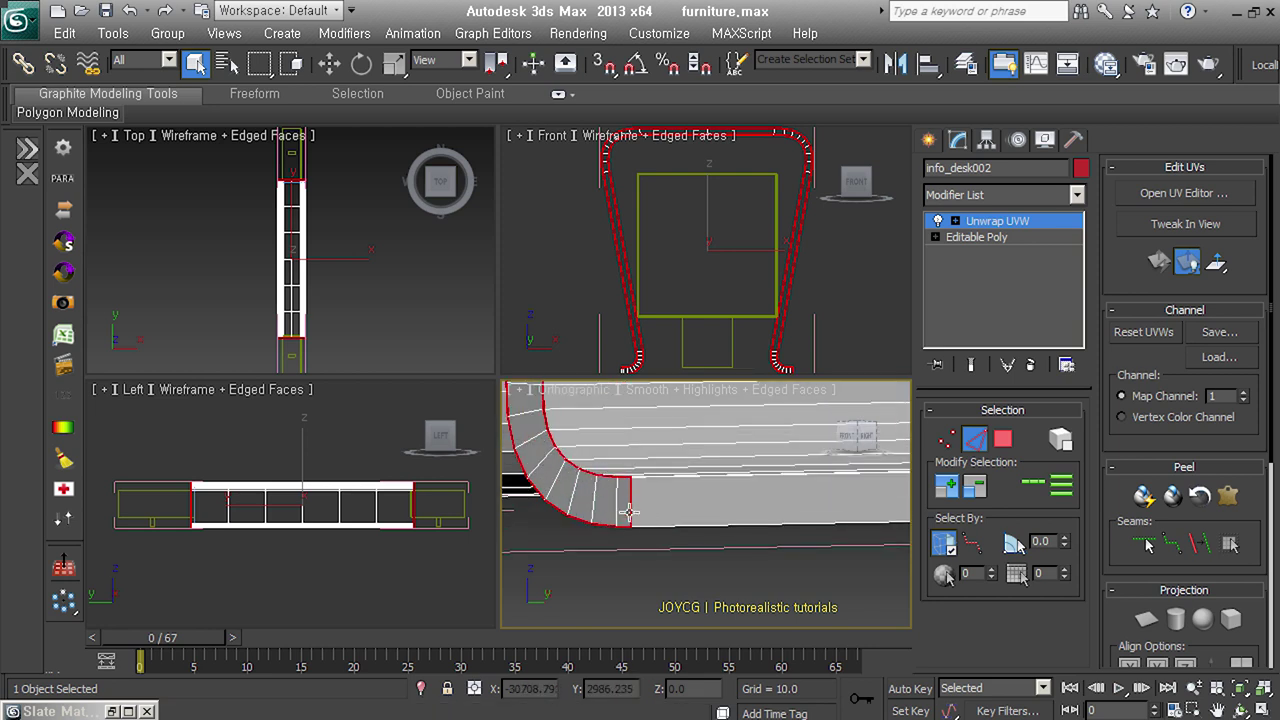
left_click(680, 523, "ctrl")
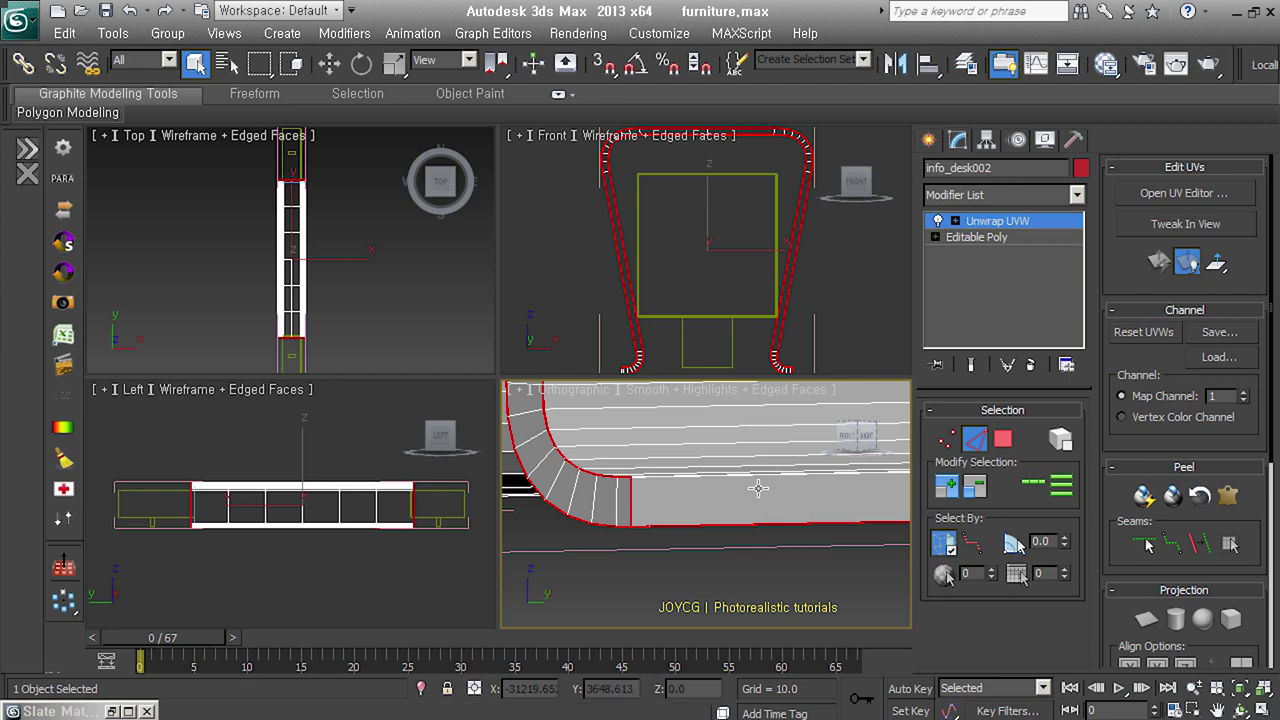
Check the curved corner, then convert the selected rim and bottom edges into peel seams
middle_click_drag(762, 528, 580, 524, "alt")
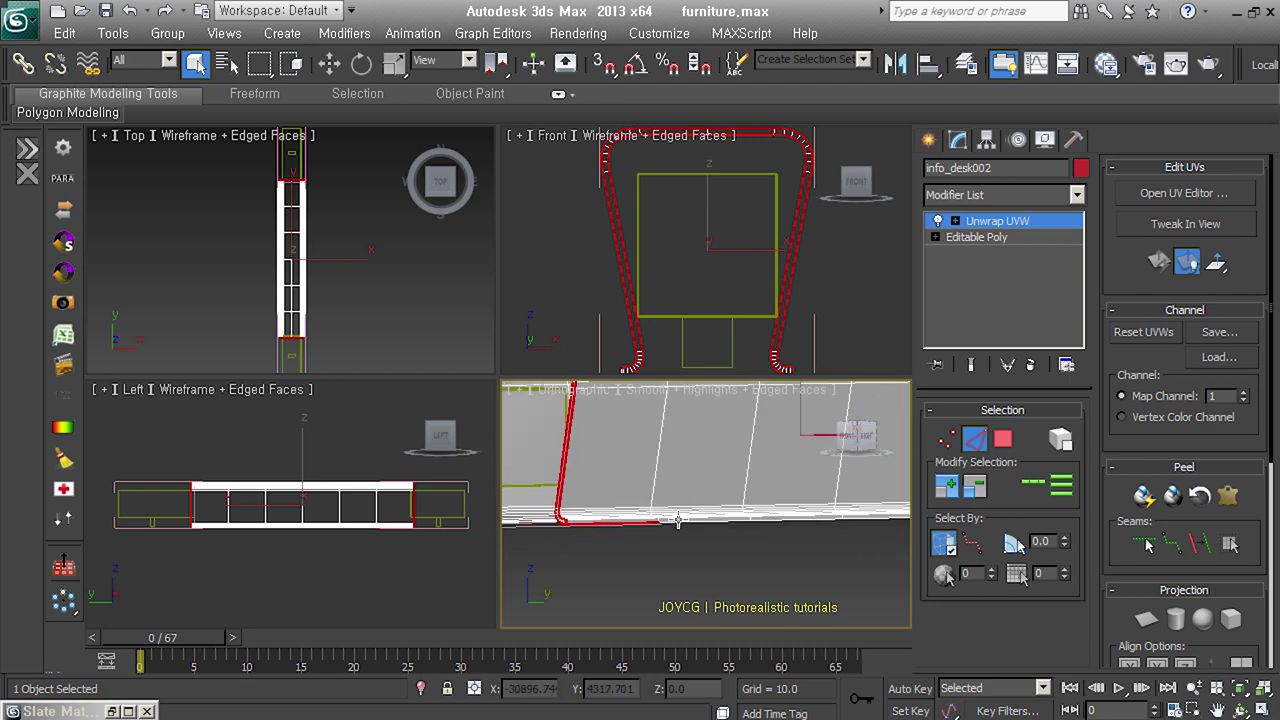
key("z")
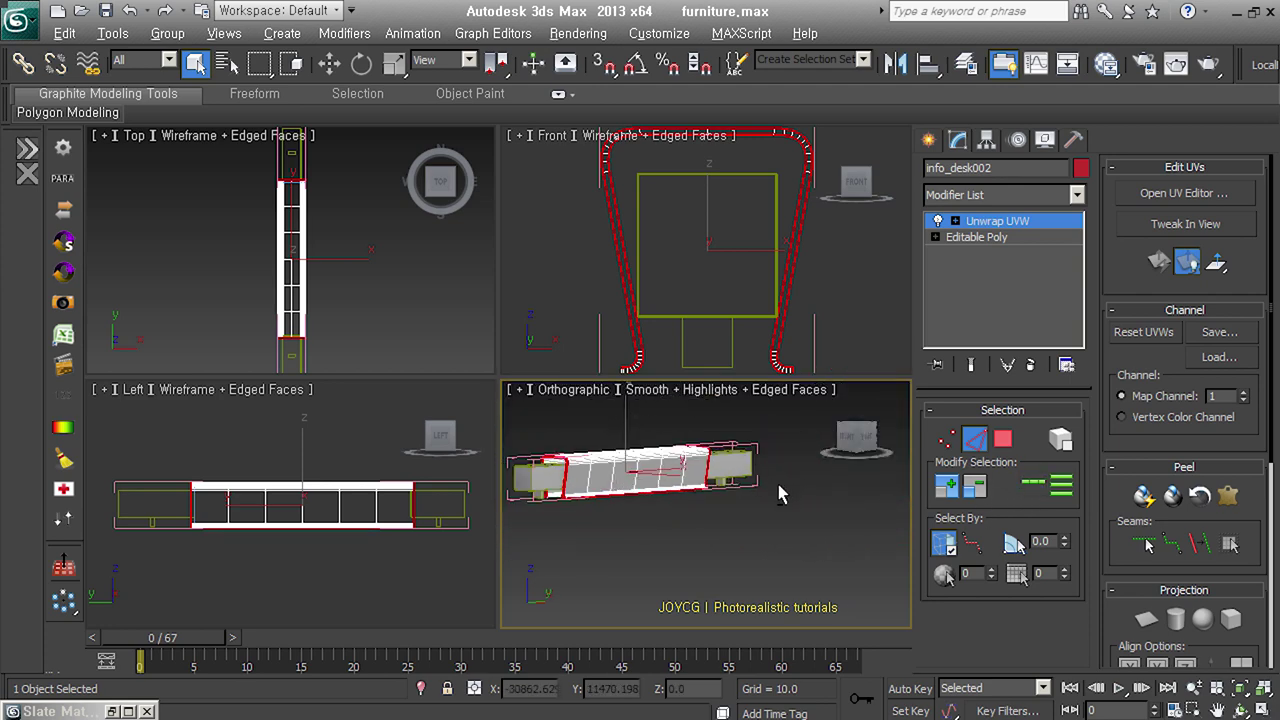
scroll(643, 508, "up", 3)
scroll(700, 520, "up", 2)
scroll(775, 537, "up", 2)
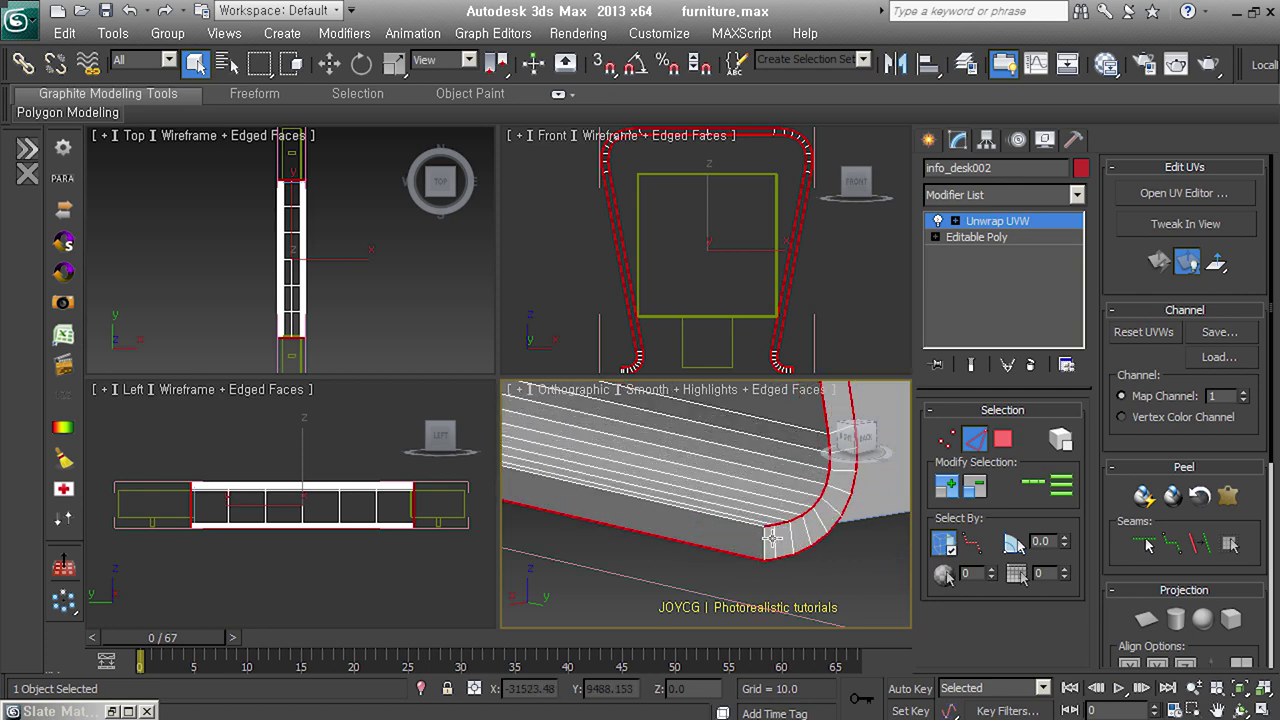
mouse_move(767, 539)
middle_mouse_down("alt")
mouse_move(560, 502)
mouse_move(666, 537)
middle_mouse_up("alt")
scroll(666, 537, "up", 2)
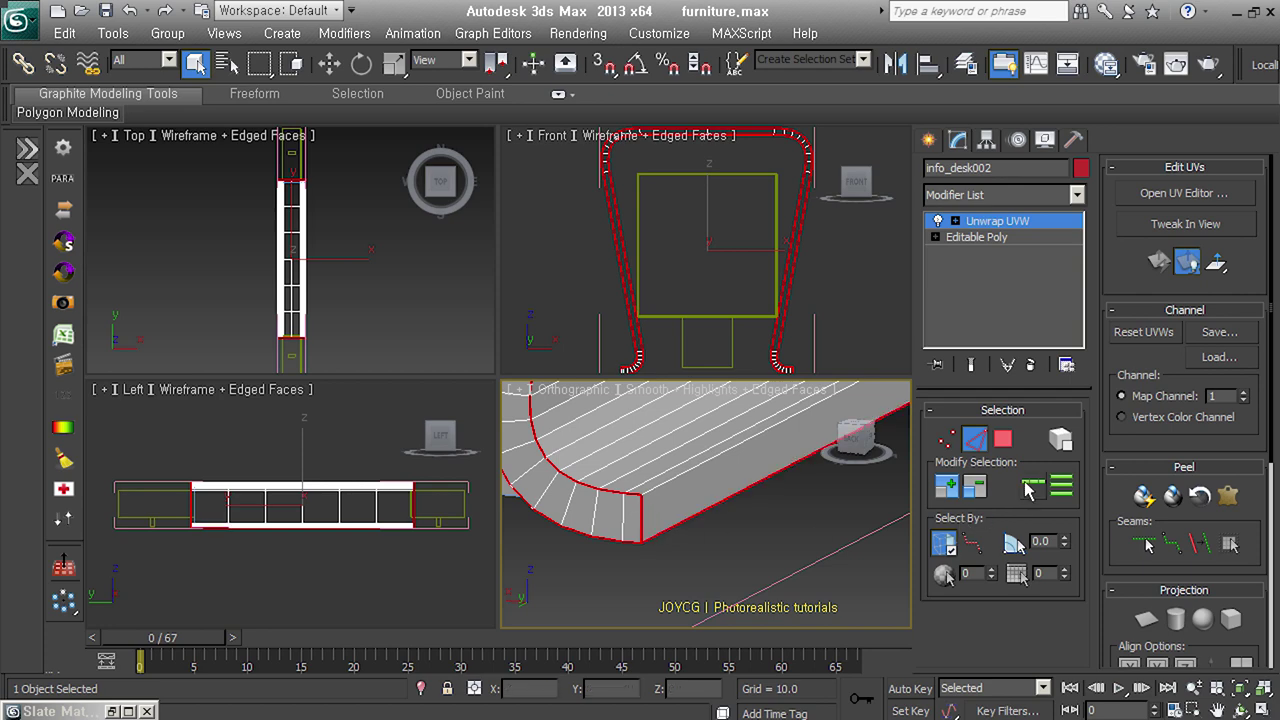
middle_click_drag(718, 535, 710, 532, "alt")
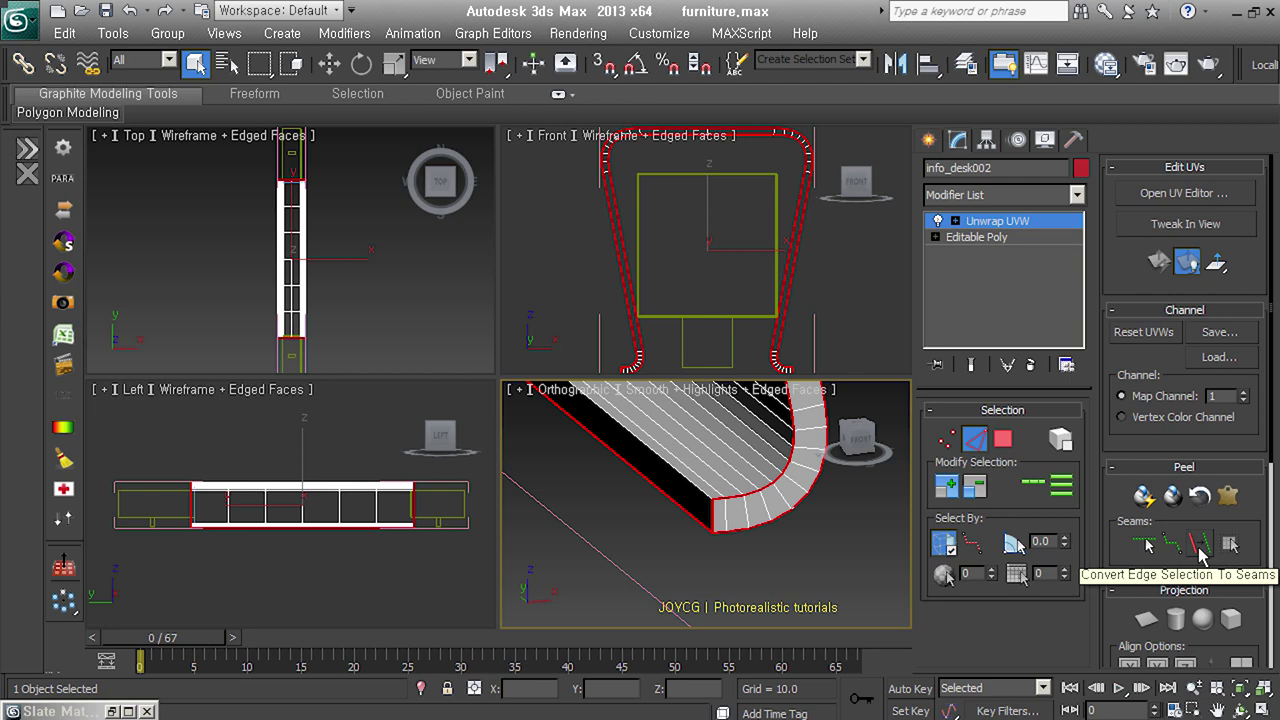
left_click(1200, 550)
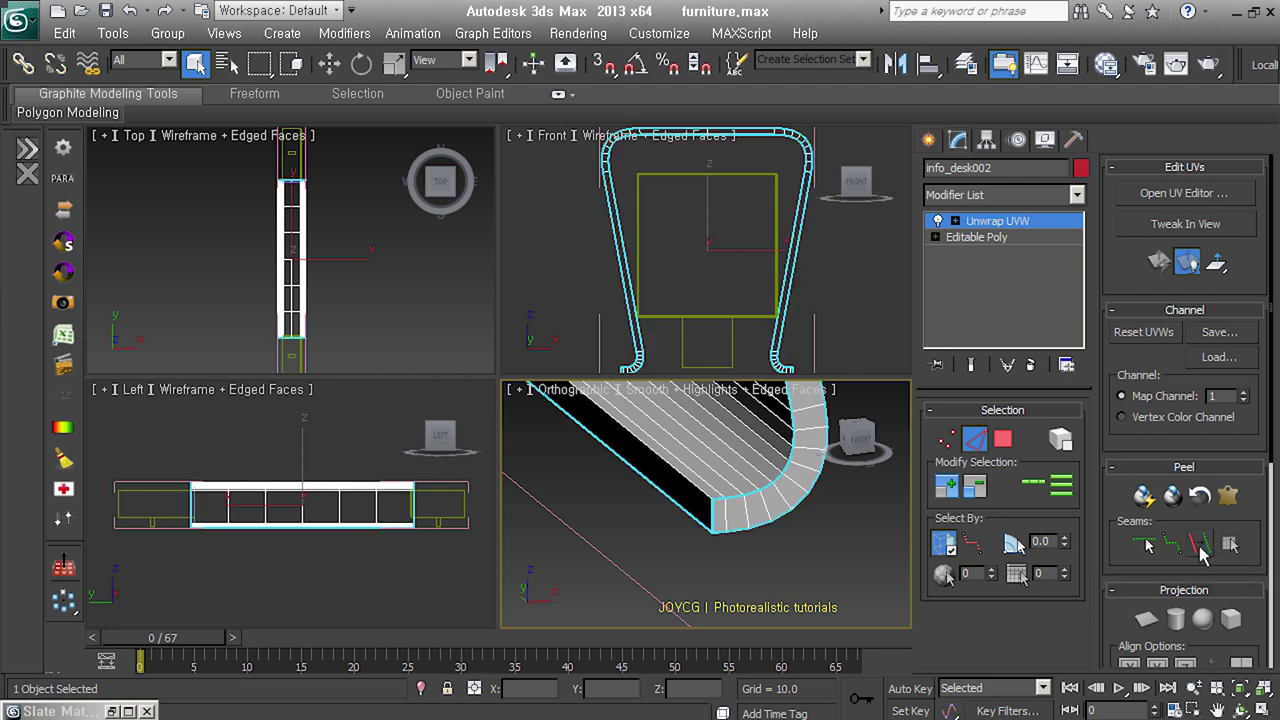
Select a beam face in Polygon mode, expand it to the seams, and start a Pelt map
mouse_move(740, 540)
middle_mouse_down("alt")
mouse_move(770, 565)
mouse_move(730, 472)
mouse_move(800, 500)
middle_mouse_up("alt")
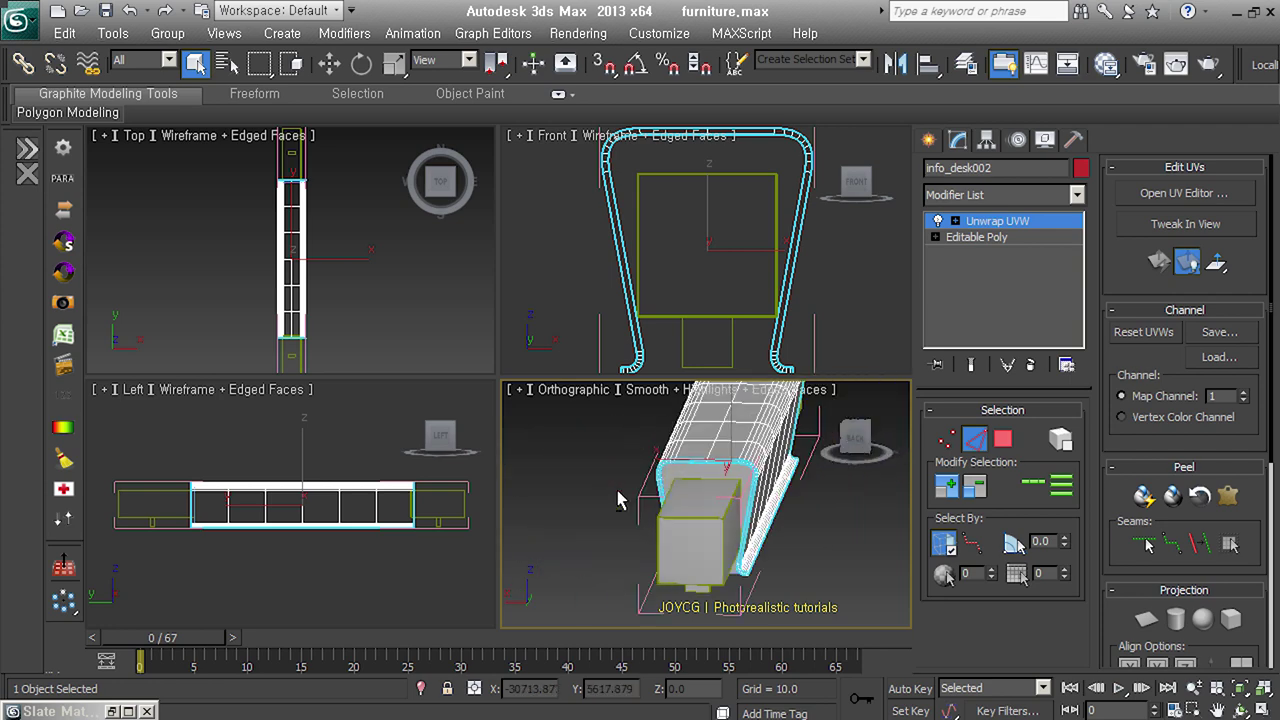
left_click(1003, 439)
left_click(737, 524)
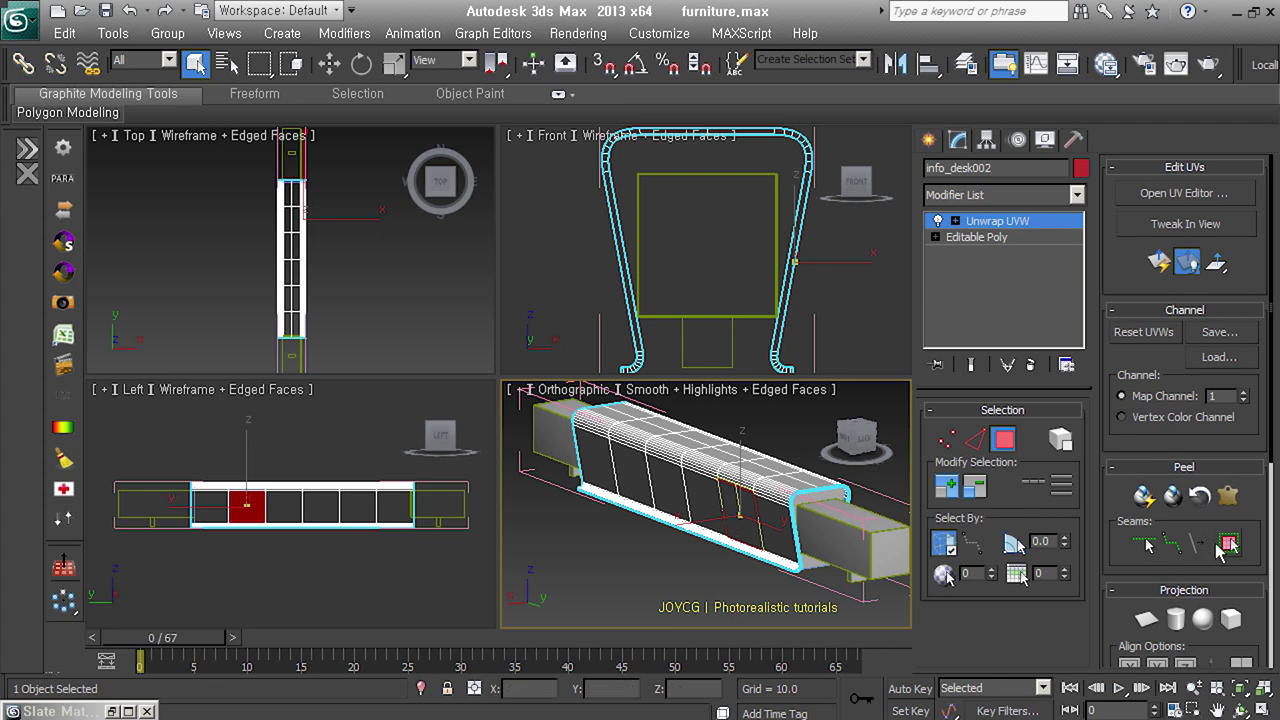
left_click(1230, 545)
left_click(1228, 497)
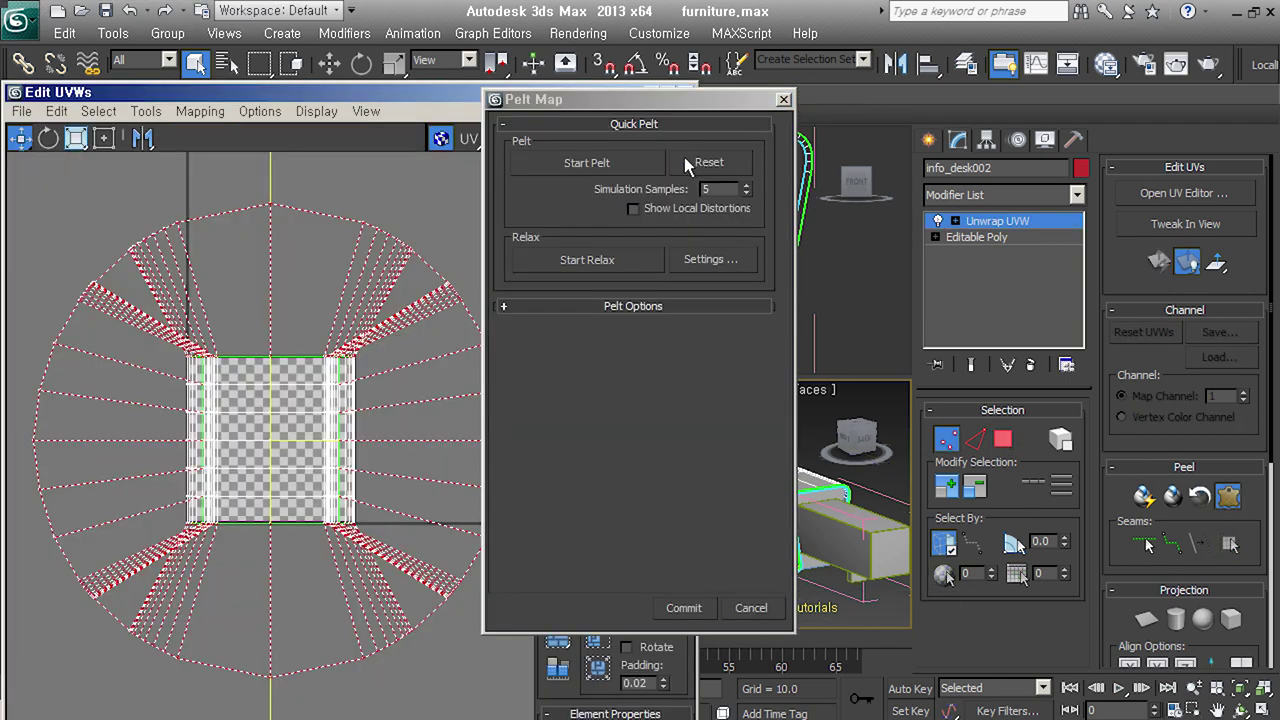
left_click(632, 166)
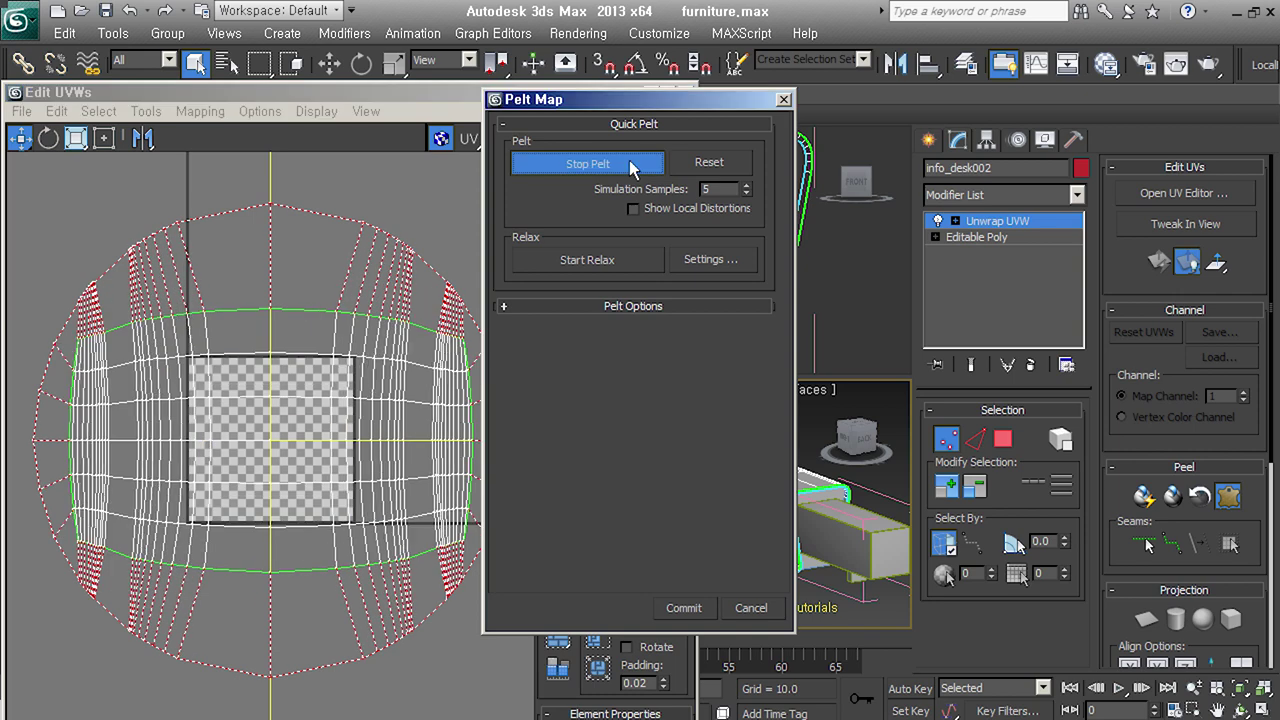
Stop the pelt, relax by face angles at amount 1.0, and commit the first layout
left_click(636, 166)
left_click(716, 260)
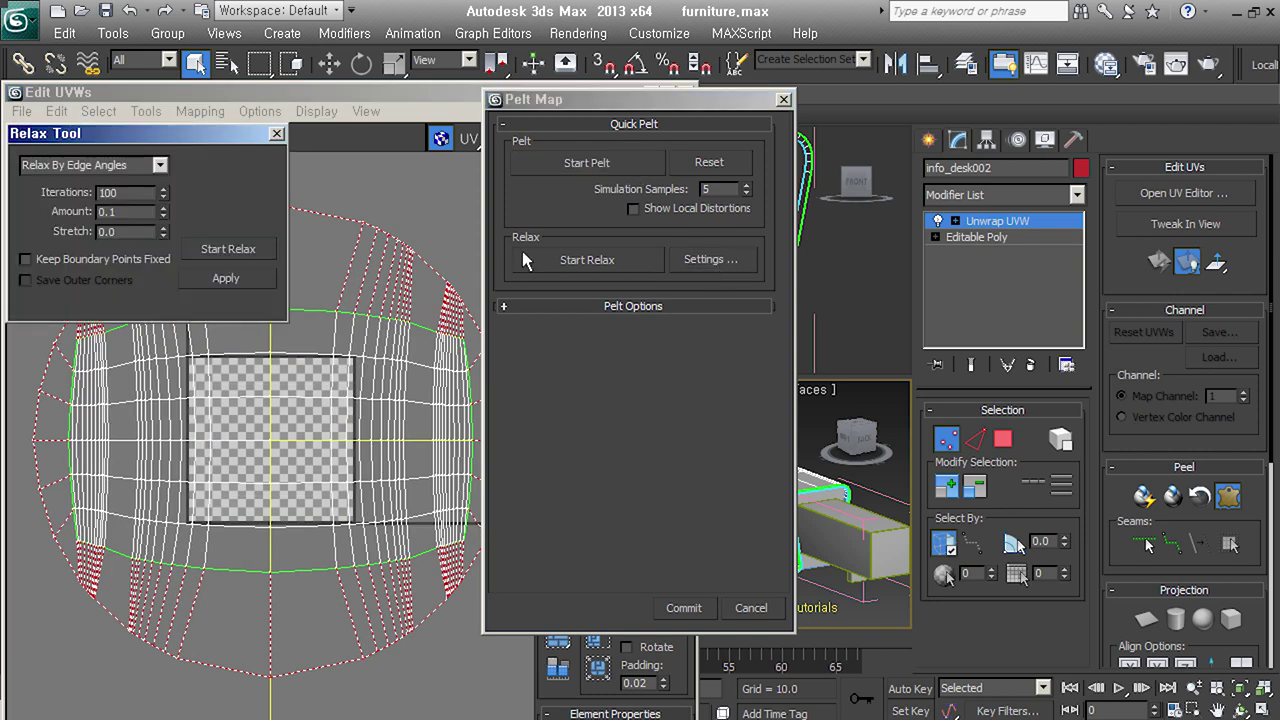
left_click(159, 165)
left_click(80, 180)
left_click(163, 216)
left_click(233, 254)
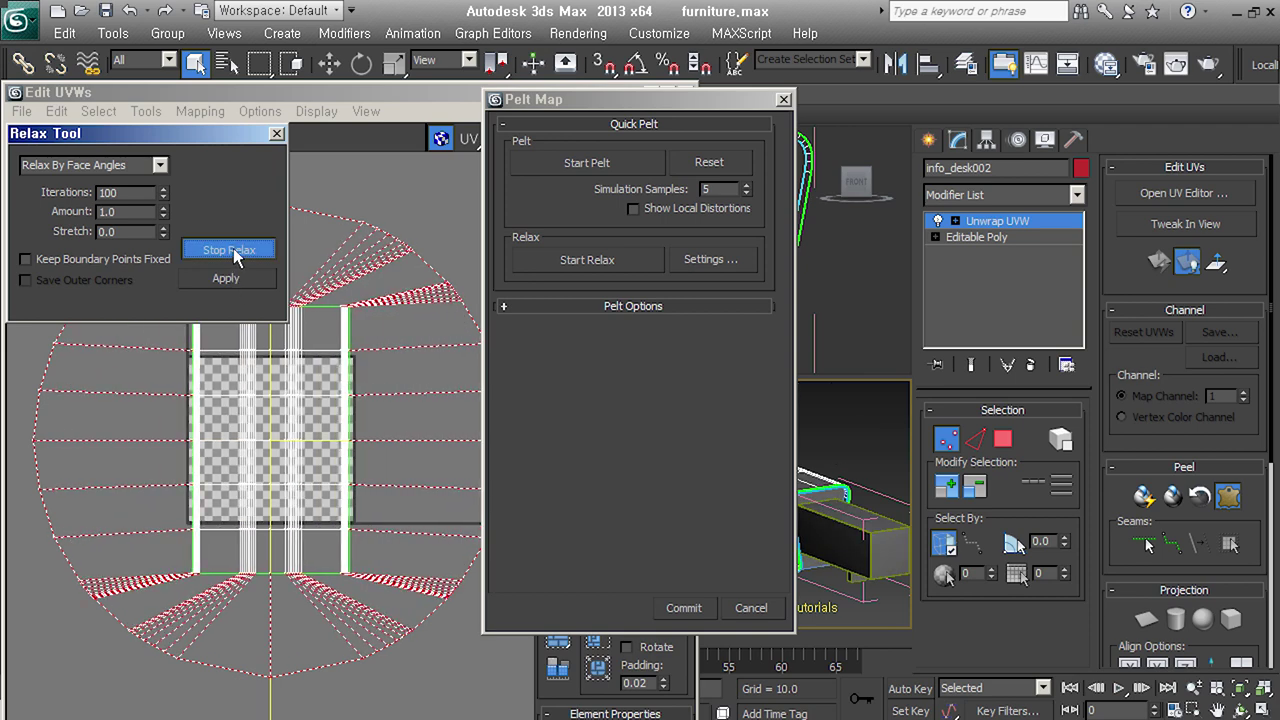
left_click(233, 251)
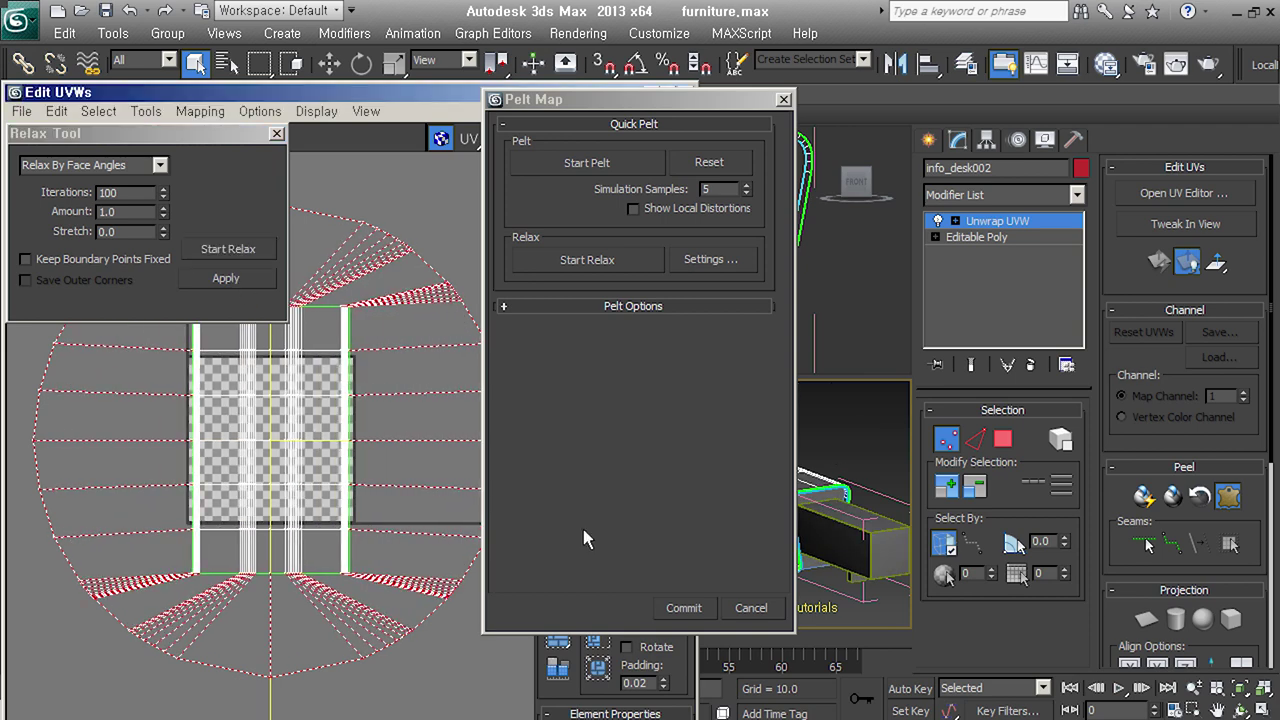
left_click(680, 607)
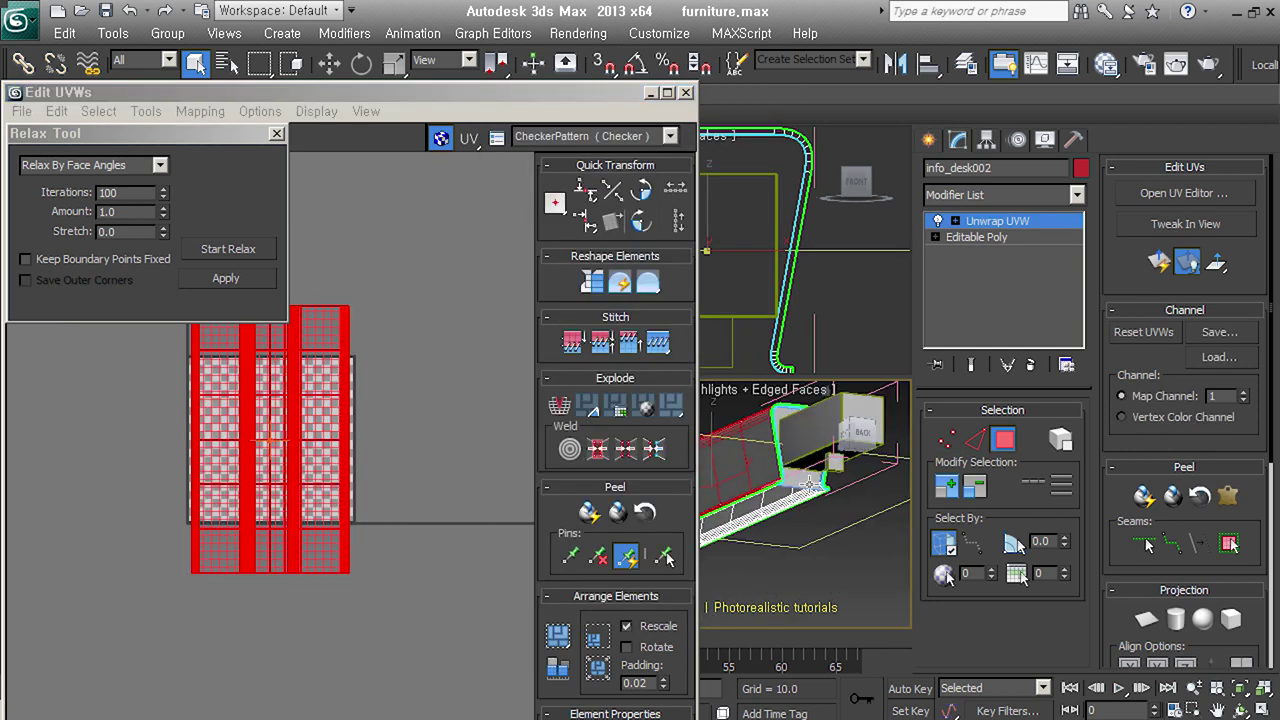
Pelt, relax and commit the second face region of the beam
left_click(785, 512)
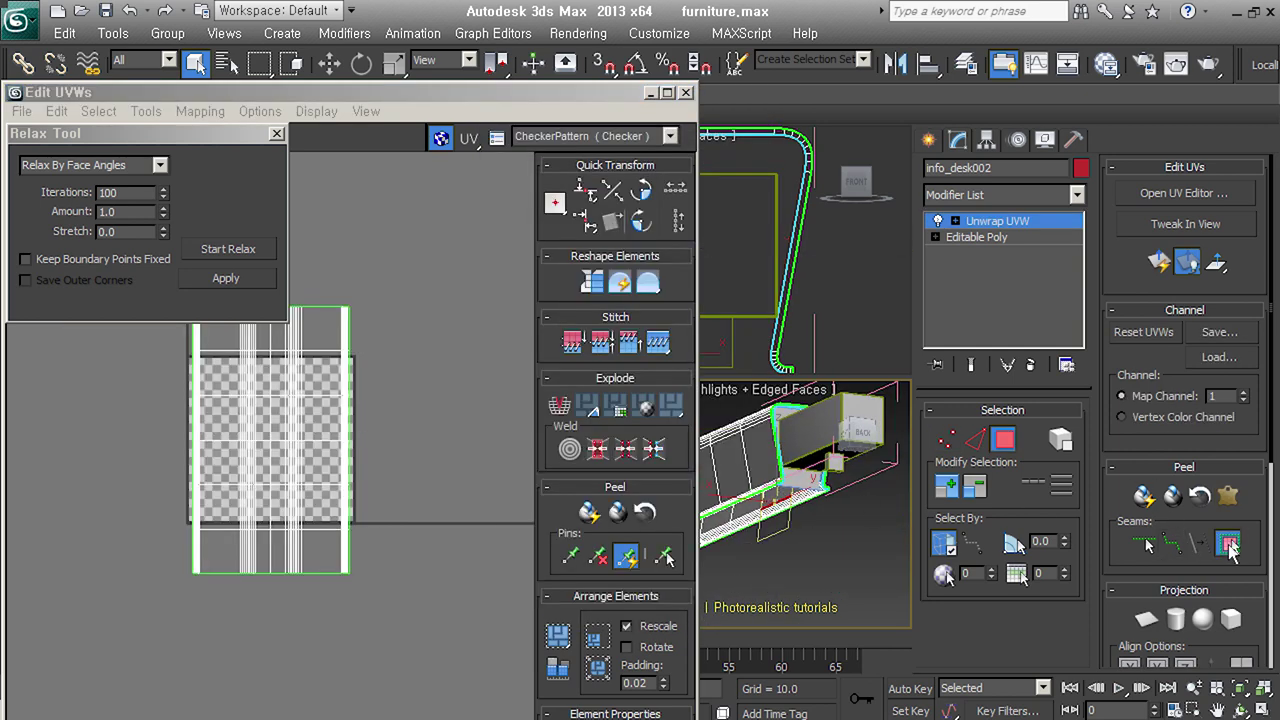
left_click(1228, 495)
left_click(607, 163)
left_click(607, 163)
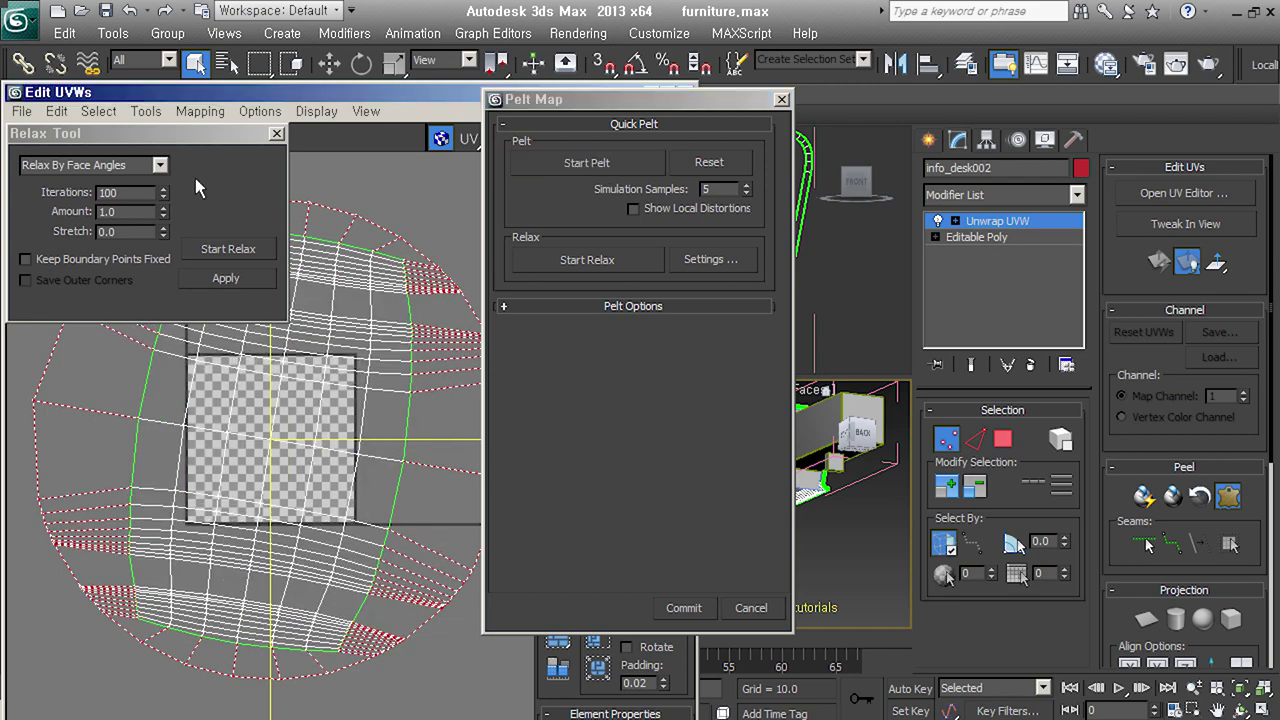
left_click(244, 252)
left_click(244, 252)
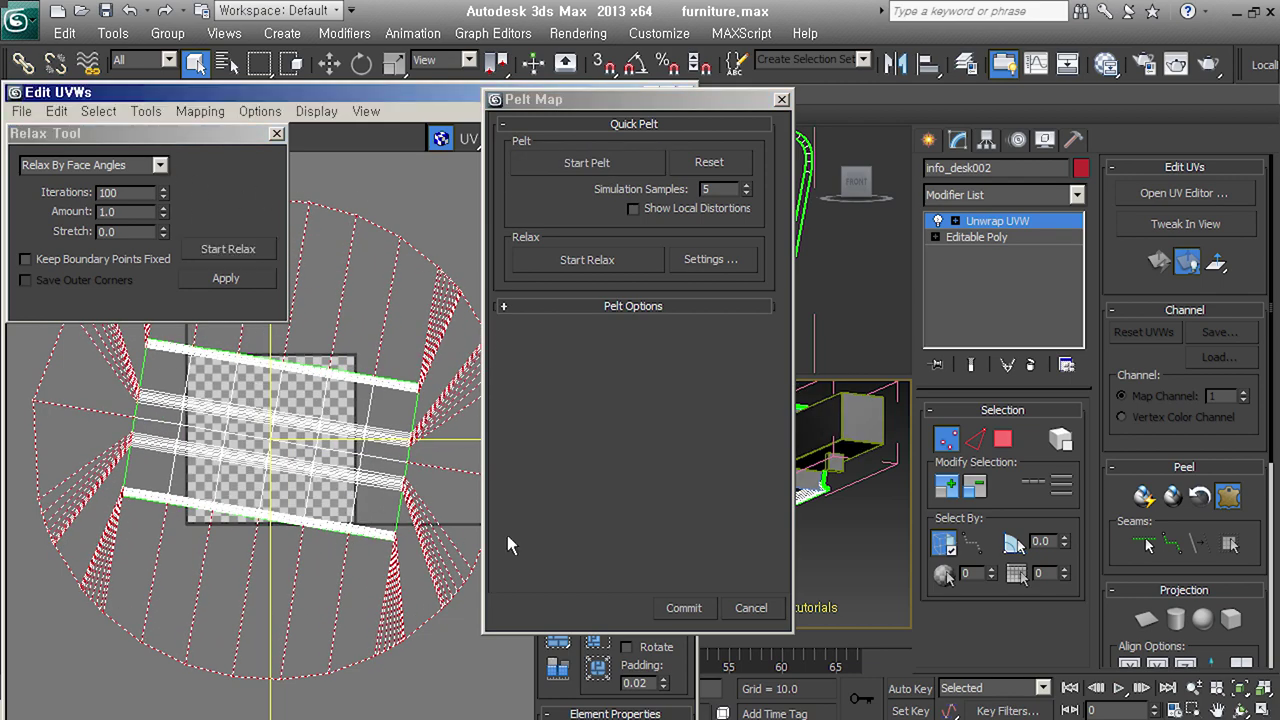
left_click(682, 610)
left_click(410, 640)
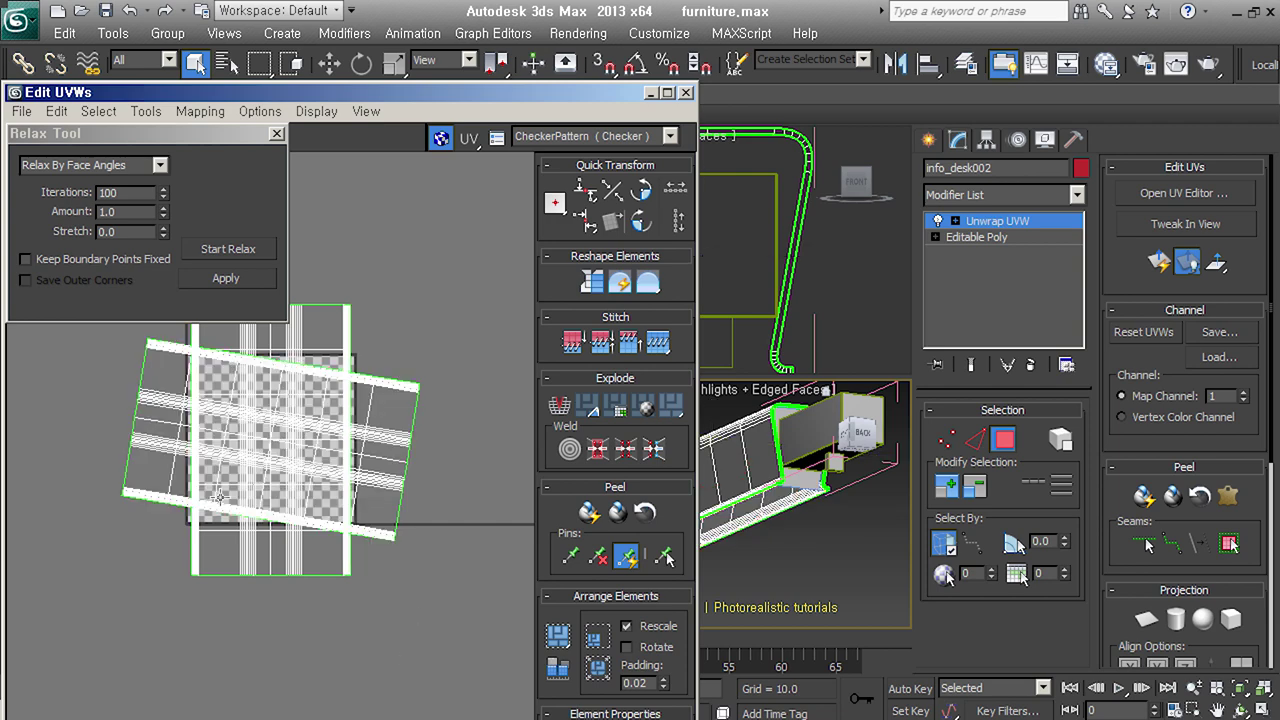
Change the face selection mode and select the curved end of the beam
mouse_move(800, 470)
middle_mouse_down("alt")
mouse_move(750, 506)
mouse_move(770, 480)
middle_mouse_up("alt")
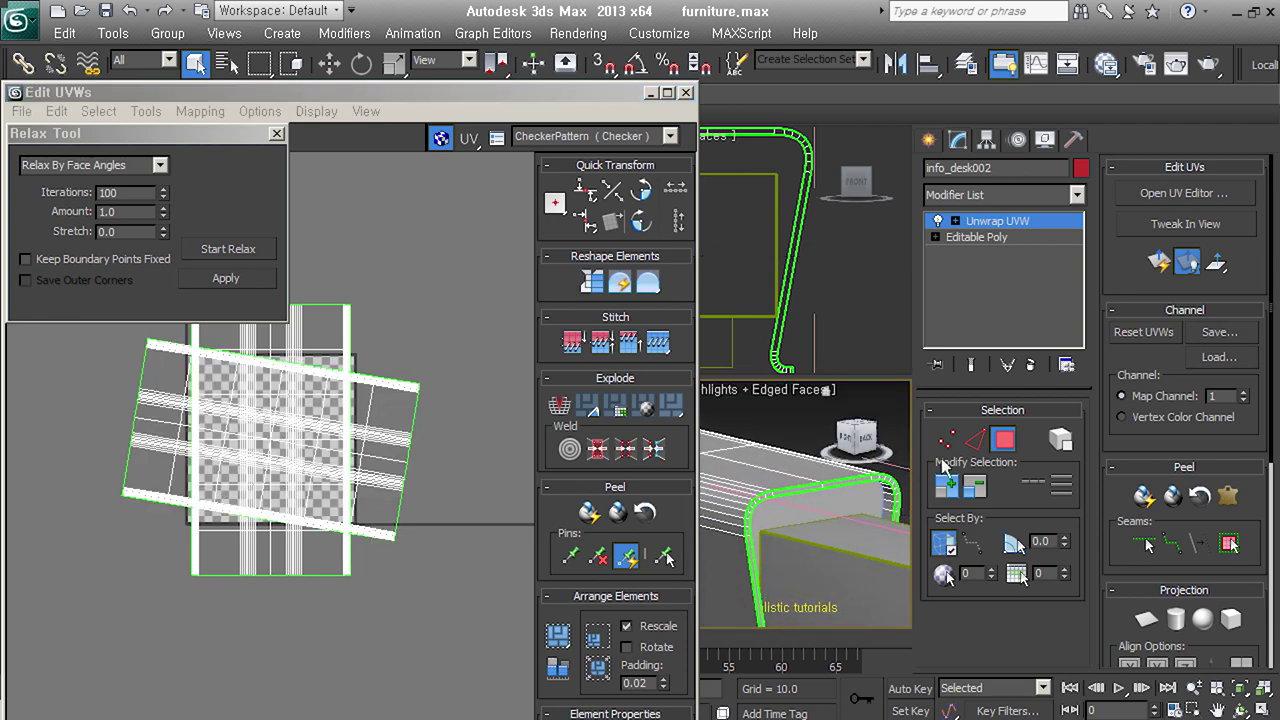
left_click(1015, 541)
left_click(840, 481)
middle_click_drag(840, 481, 700, 471, "alt")
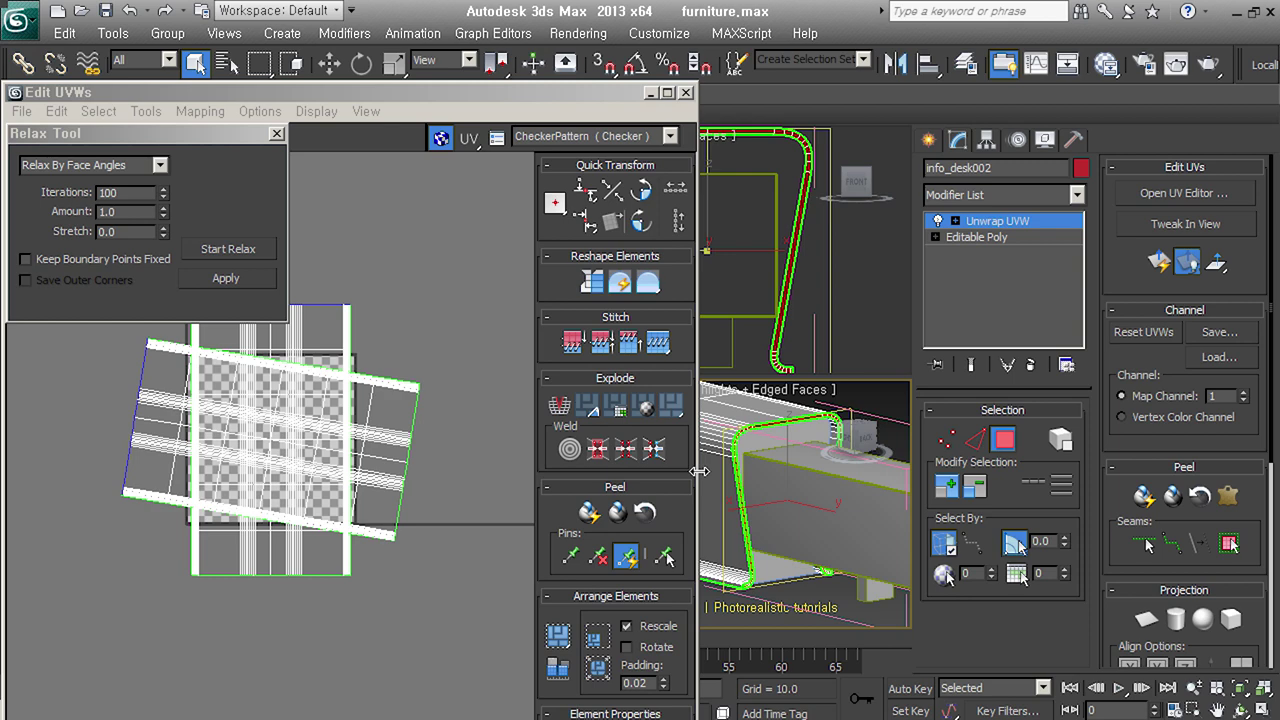
left_click_drag(700, 471, 561, 471)
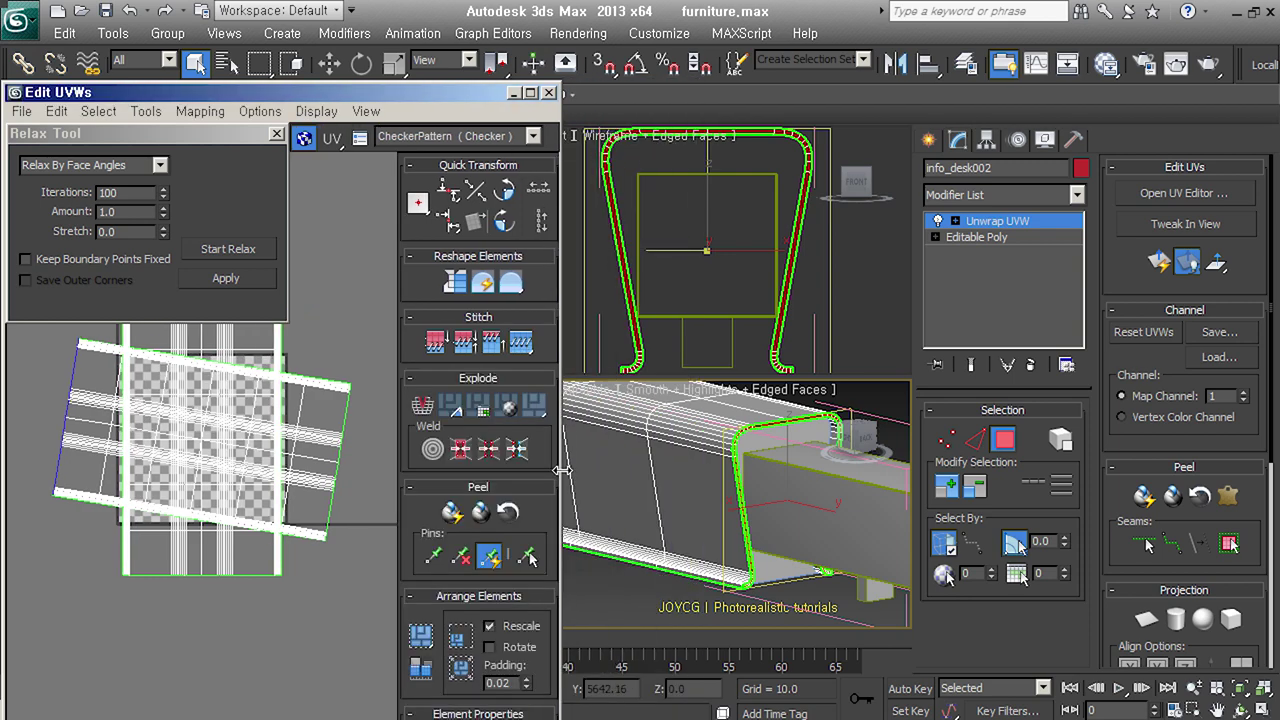
Quick planar map the leg profile faces, then select the faces along the beam's rounded edge
left_click(1159, 265)
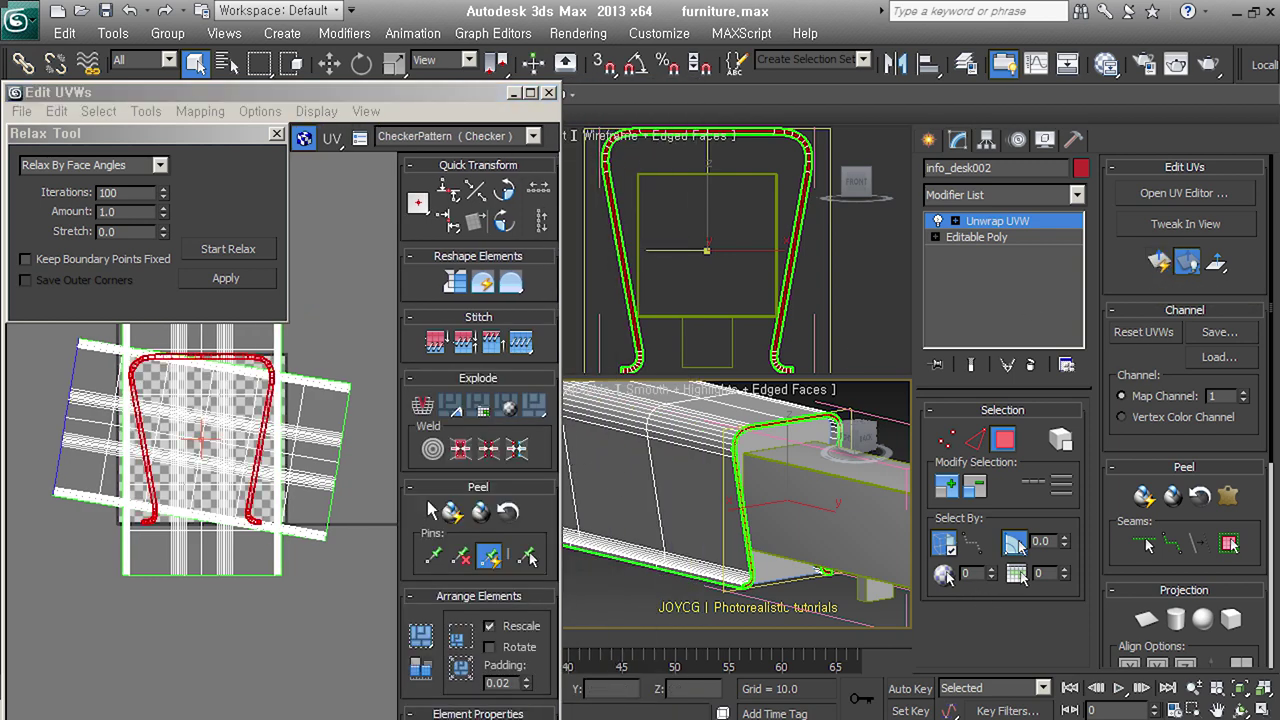
mouse_move(683, 523)
middle_mouse_down("alt")
mouse_move(731, 547)
mouse_move(725, 535)
middle_mouse_up("alt")
key("z")
scroll(718, 521, "up", 5)
scroll(718, 521, "up", 3)
left_click(718, 521)
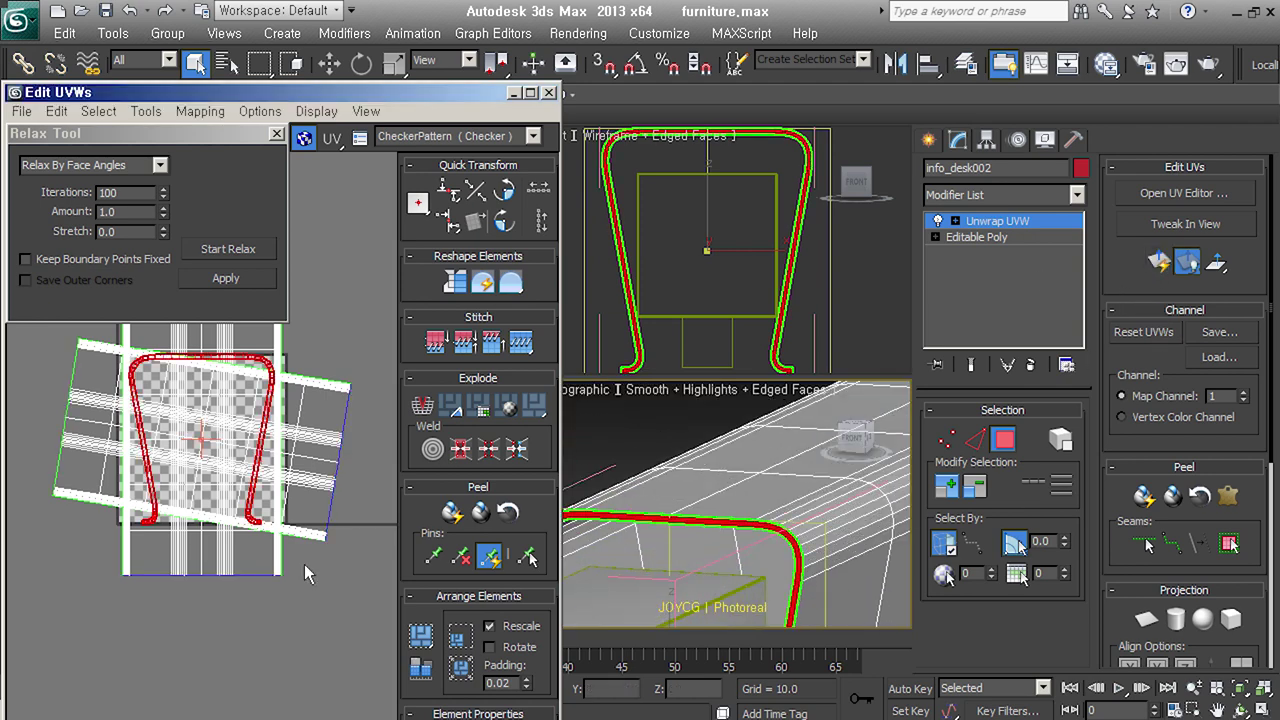
Select all UV pieces, rescale them, and pack with rotation allowed
left_click(276, 134)
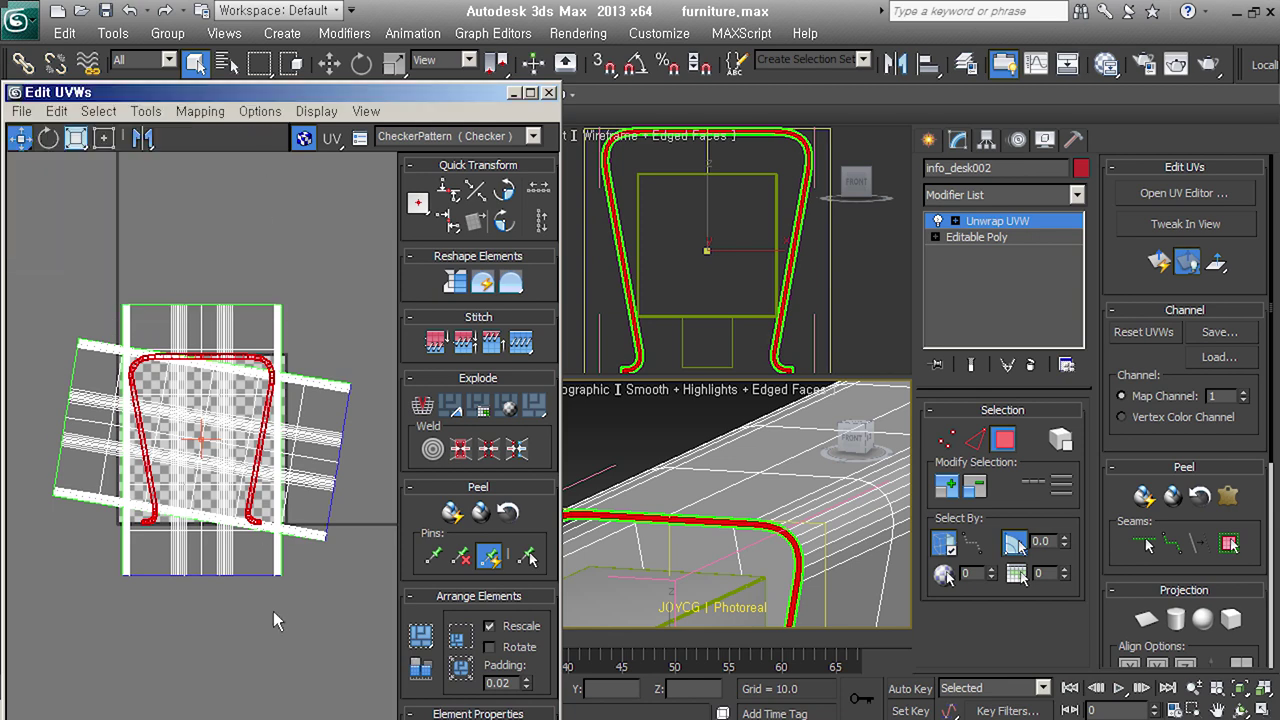
left_click(273, 602)
middle_click_drag(327, 437, 335, 390)
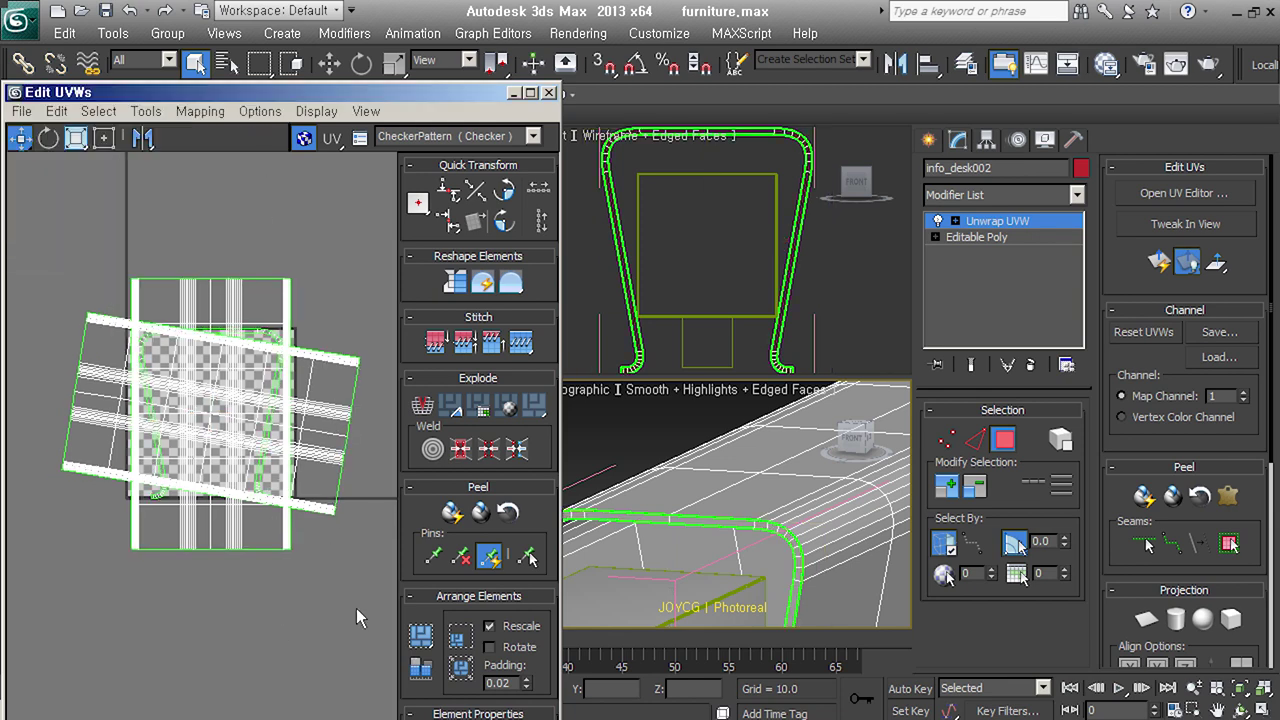
left_click_drag(337, 598, 72, 240)
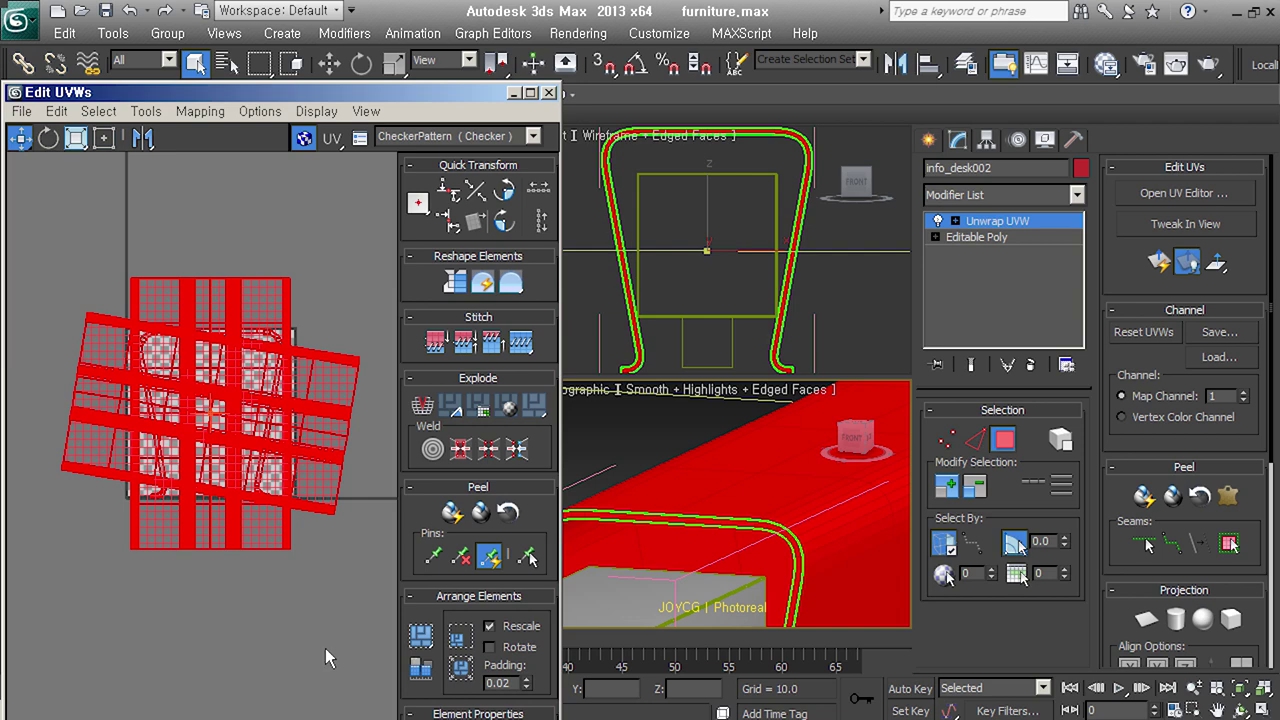
left_click(421, 671)
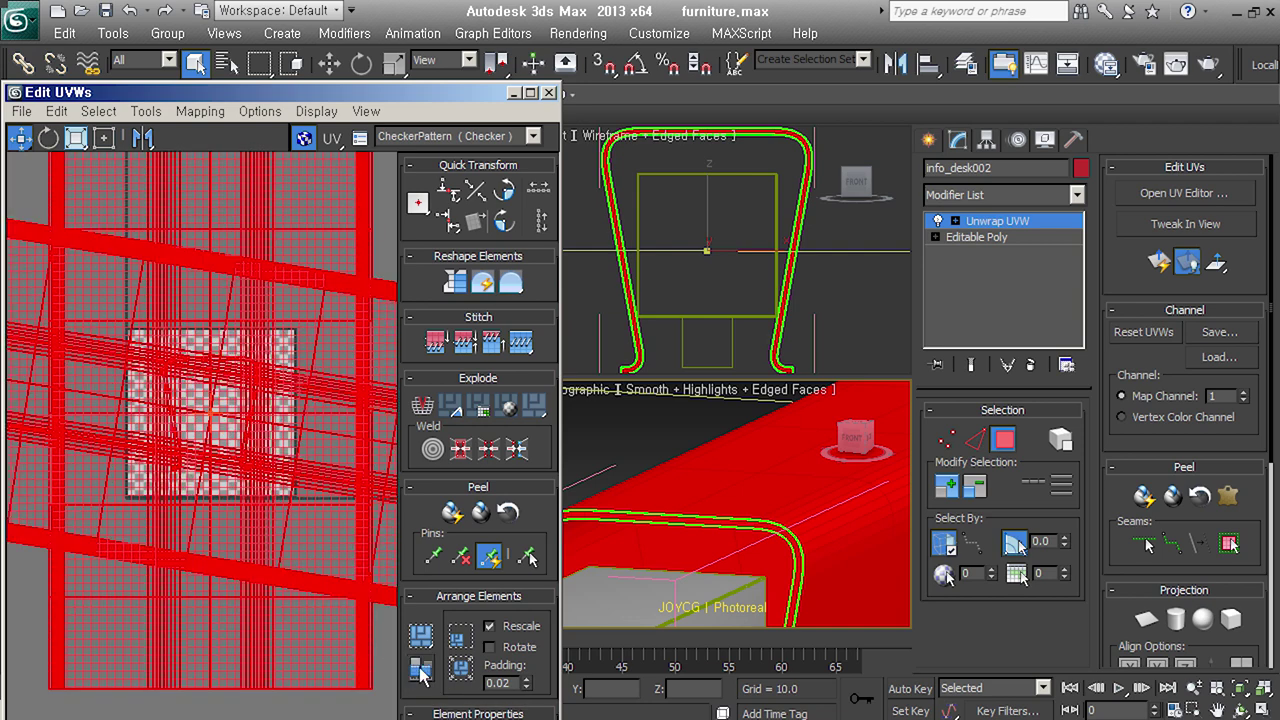
left_click(489, 647)
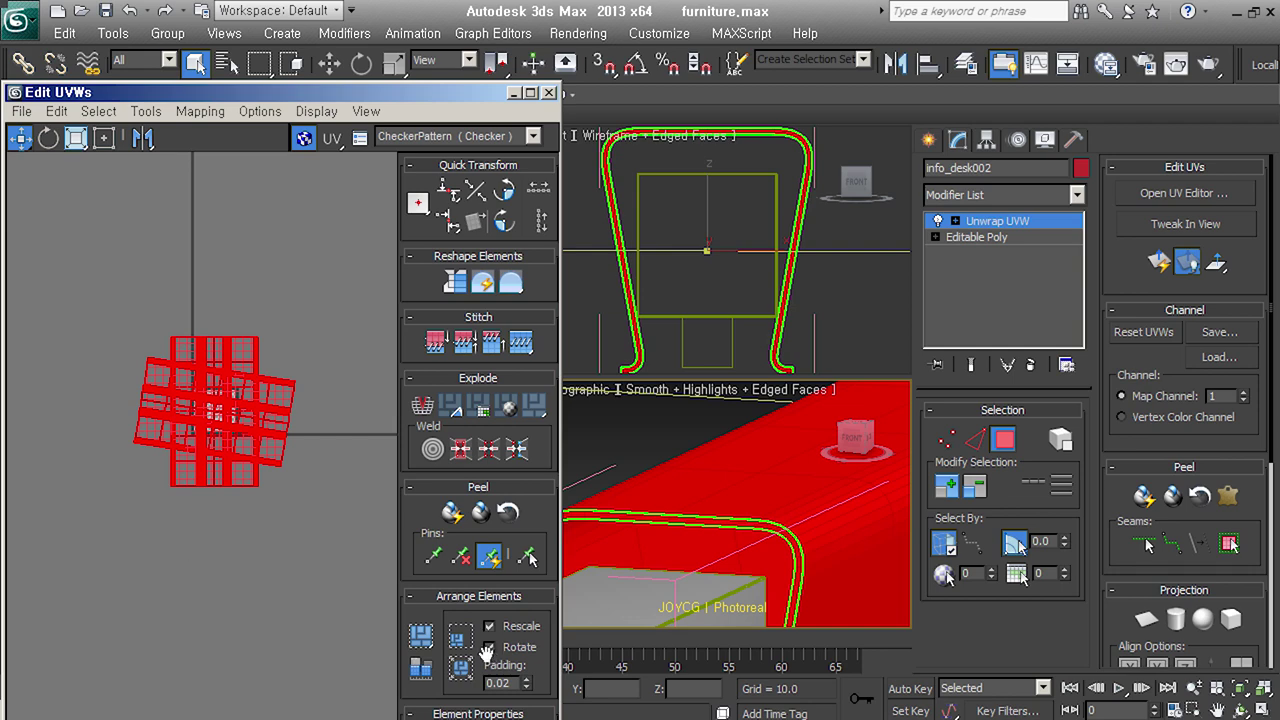
left_click(457, 672)
Align the bottom piece and the upright left piece horizontally, then reposition the left piece
scroll(199, 467, "up", 5)
left_click(199, 467)
scroll(199, 467, "up", 3)
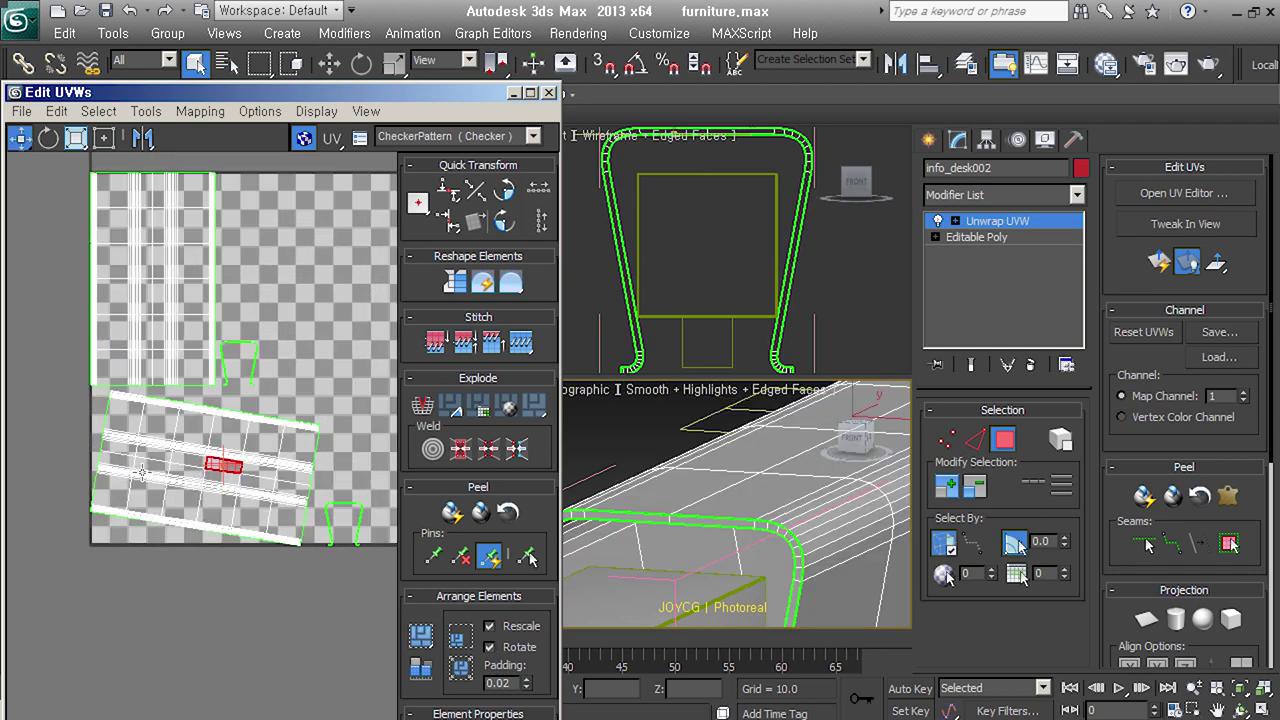
left_click_drag(200, 92, 200, 28)
left_click(48, 677)
left_click(212, 364)
left_click(476, 157)
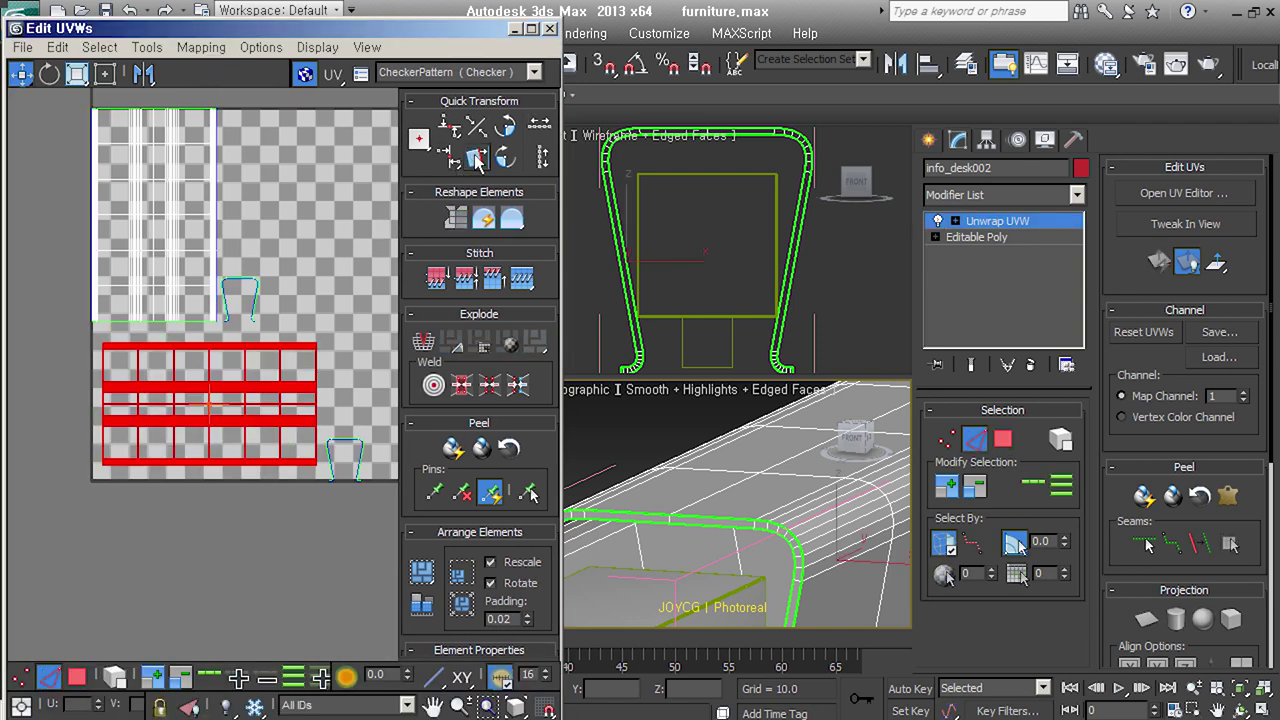
left_click(190, 220)
middle_click_drag(190, 220, 243, 297)
left_click(113, 678)
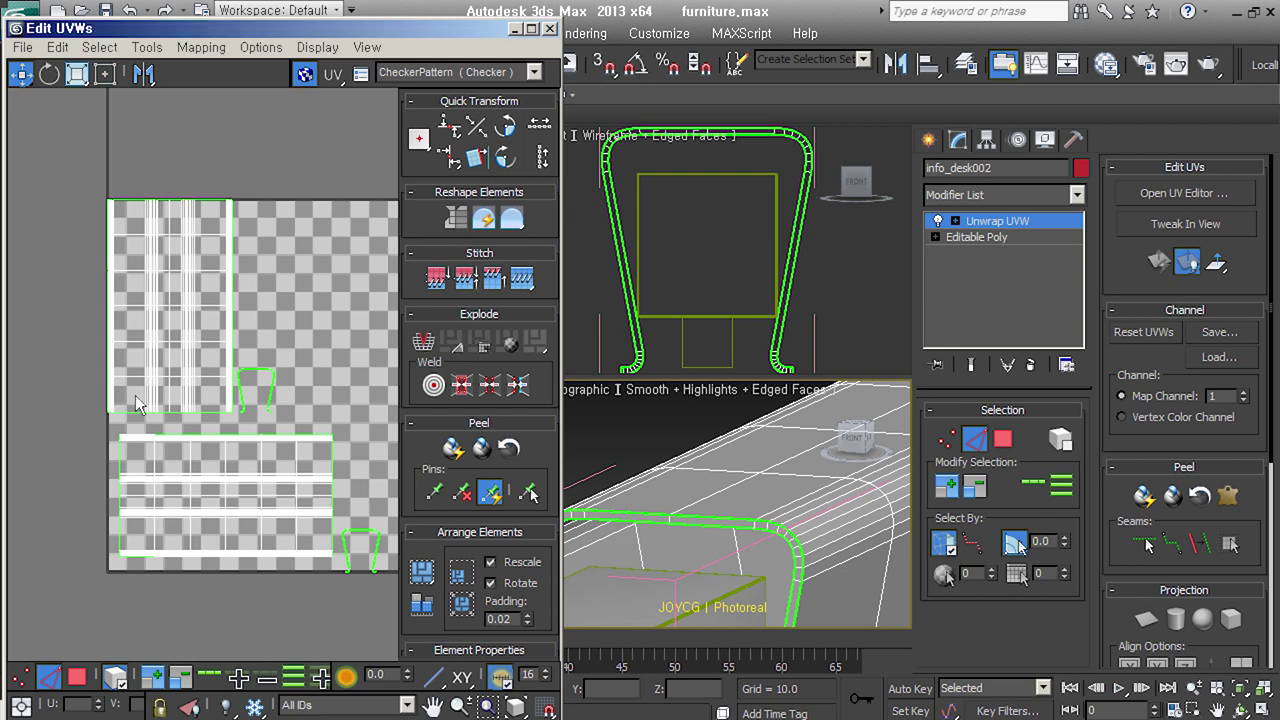
left_click(157, 316)
left_click(473, 158)
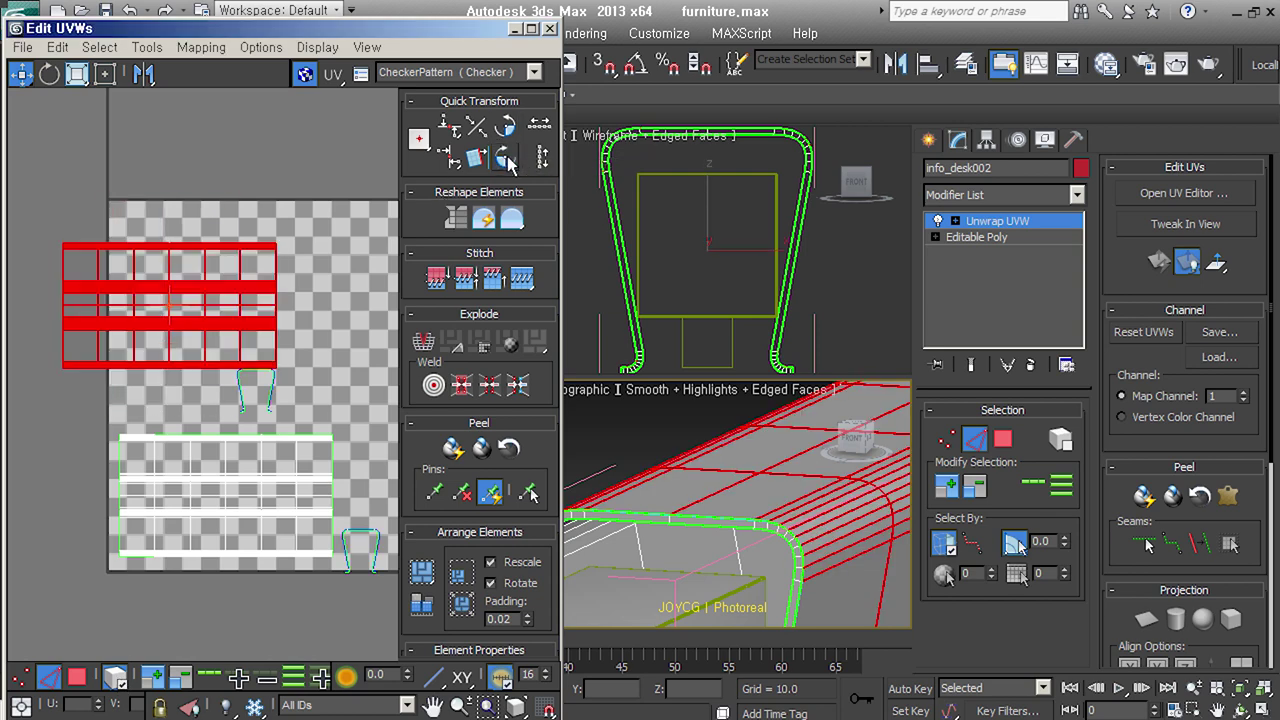
left_click_drag(217, 280, 272, 335)
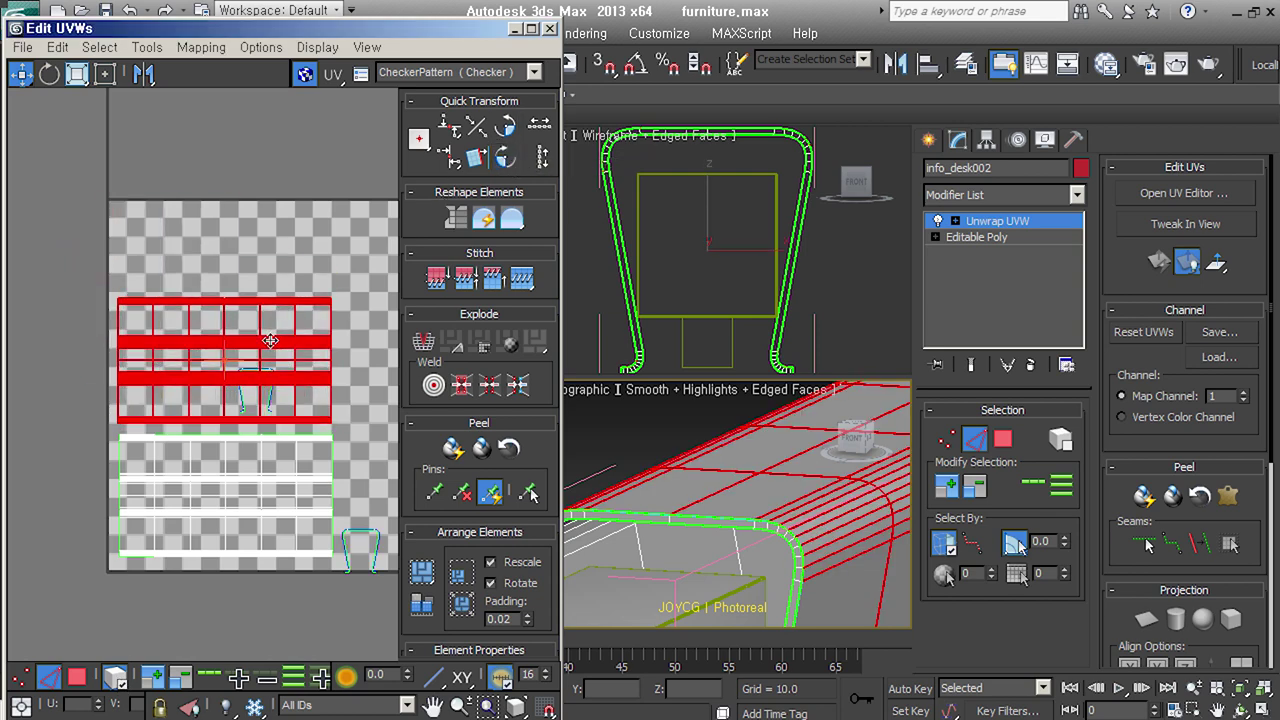
Repack all UV pieces into the square and select the legs piece
key("ctrl+a")
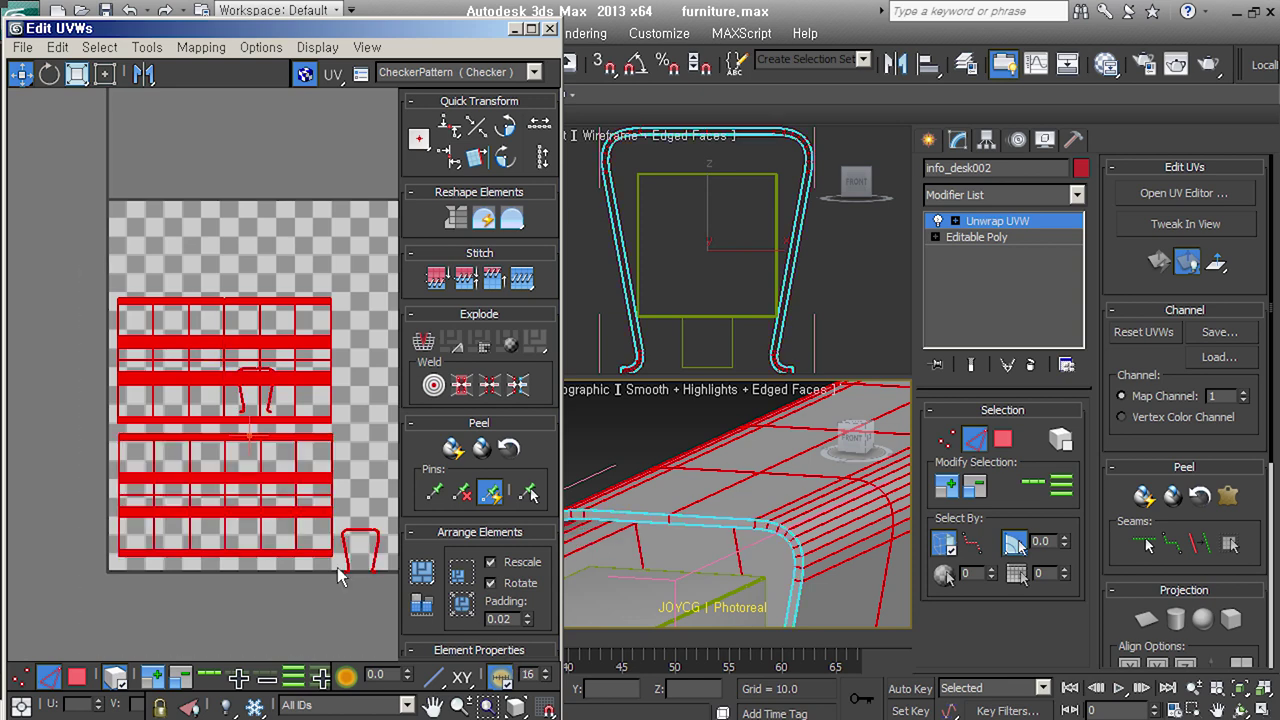
left_click(422, 570)
scroll(218, 552, "up", 2)
scroll(218, 552, "down", 2)
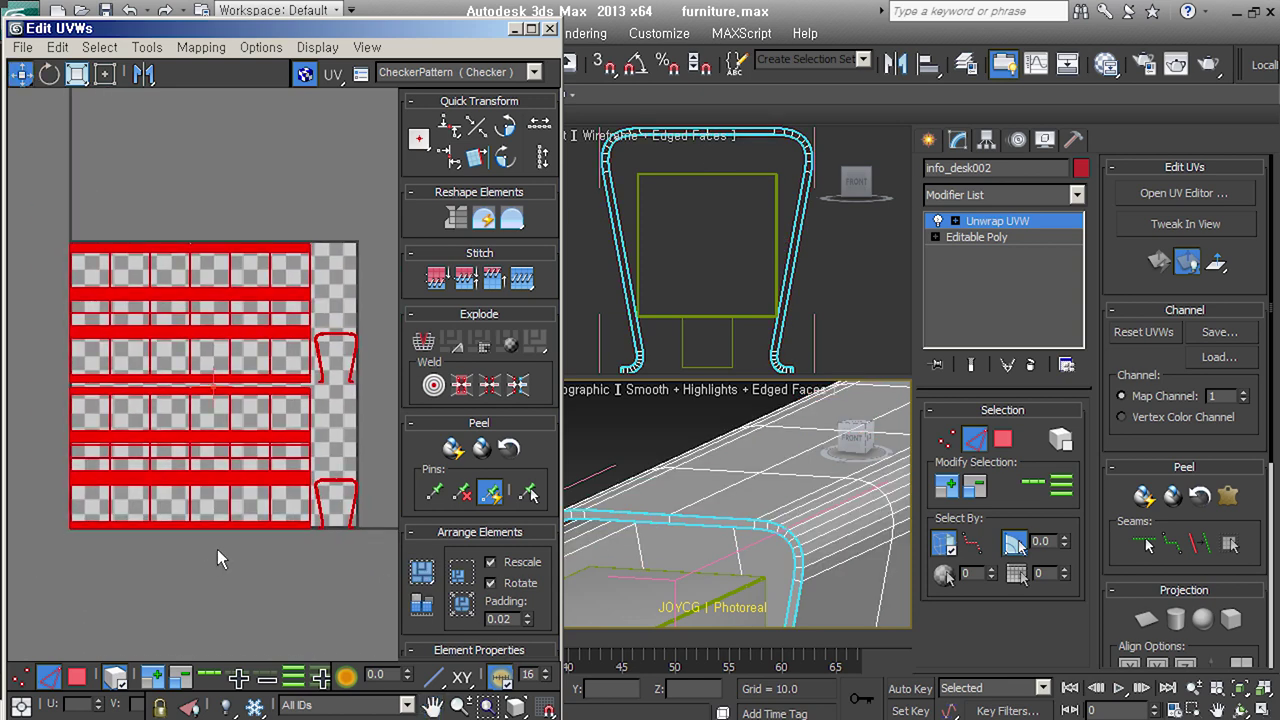
left_click(352, 515)
scroll(330, 400, "up", 2)
scroll(299, 379, "up", 2)
scroll(295, 340, "up", 2)
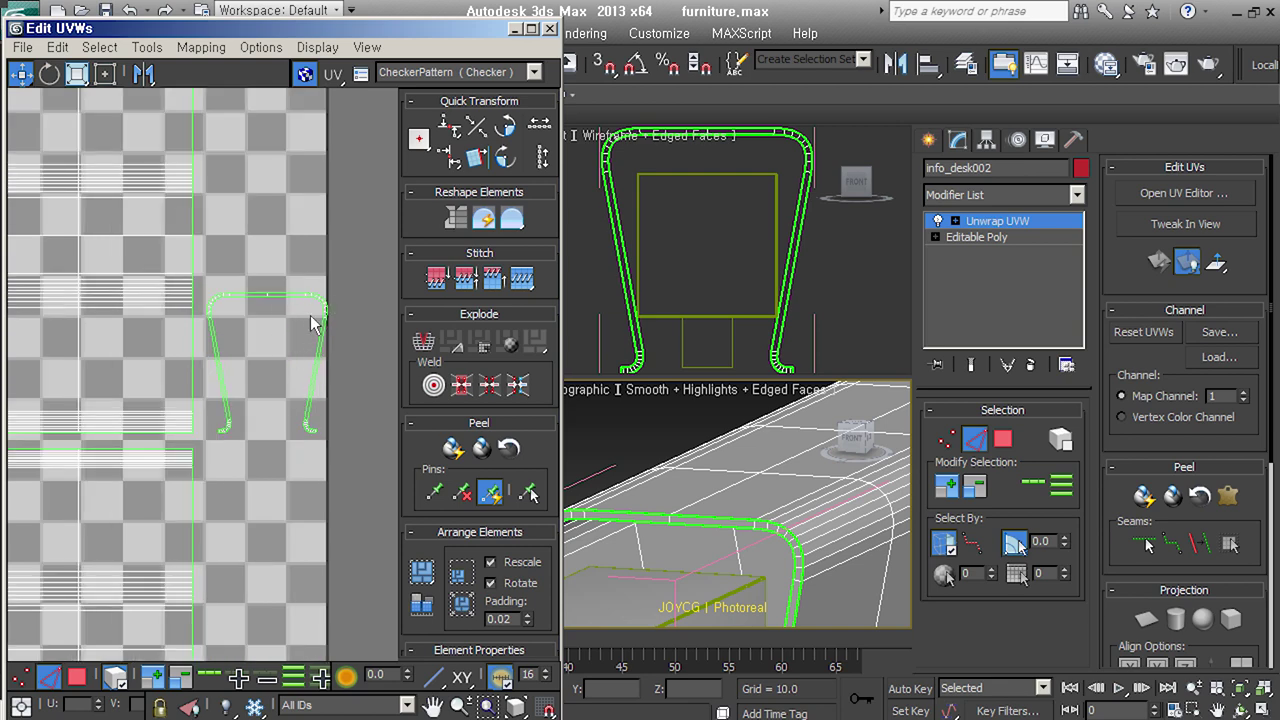
Straighten the first U-shaped leg shell into a flat strip
left_click(80, 676)
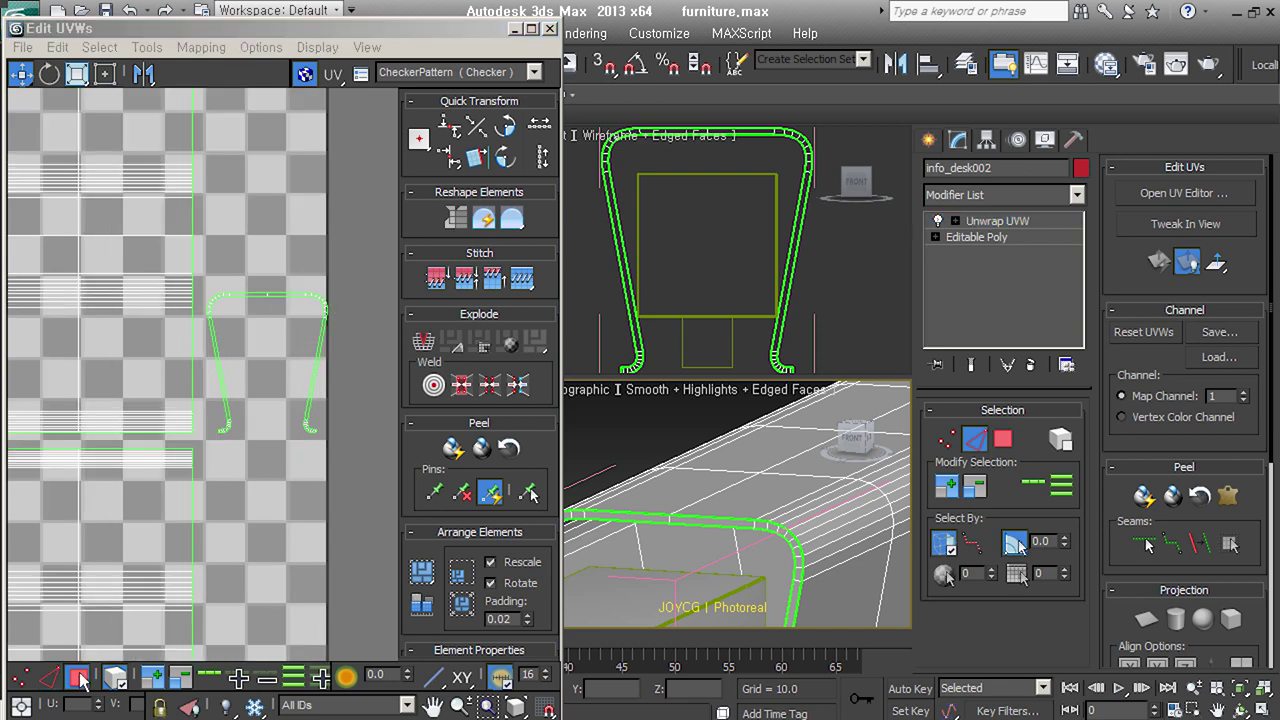
left_click(324, 300)
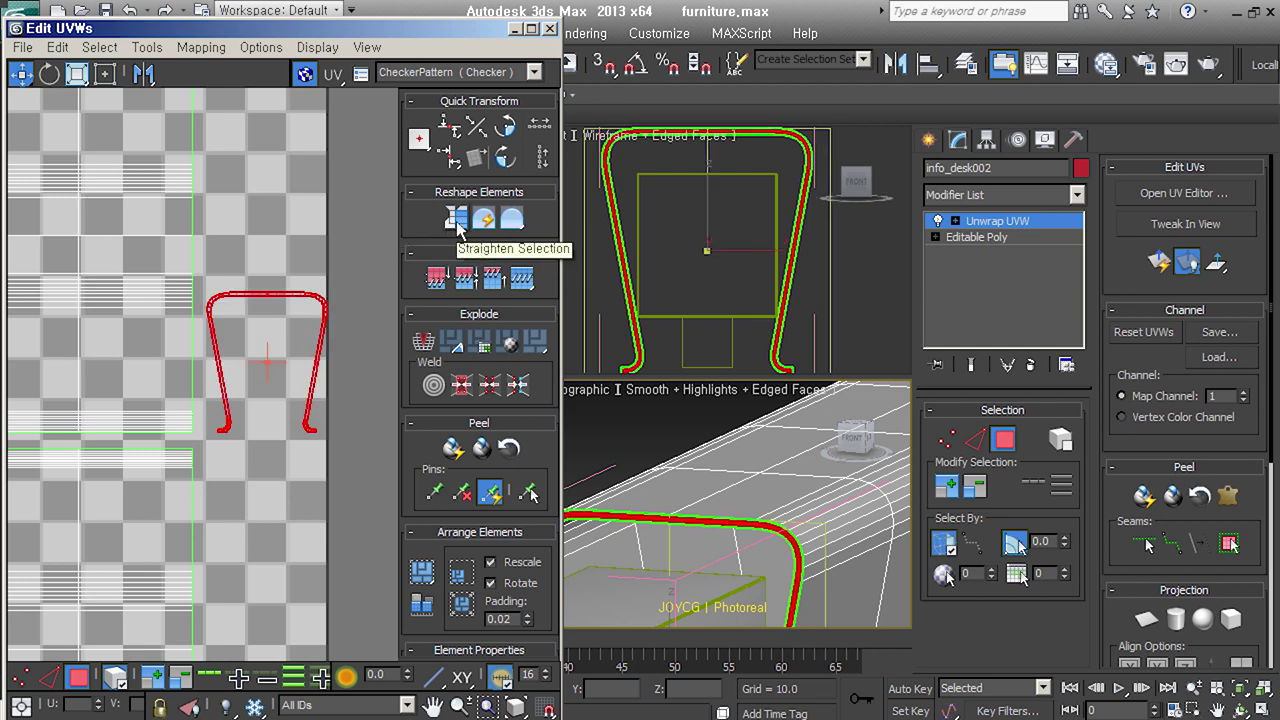
left_click(457, 222)
Straighten the second leg shell and pack both strips inside the square
mouse_move(357, 362)
middle_mouse_down()
mouse_move(214, 420)
mouse_move(301, 363)
middle_mouse_up()
scroll(301, 363, "up", 2)
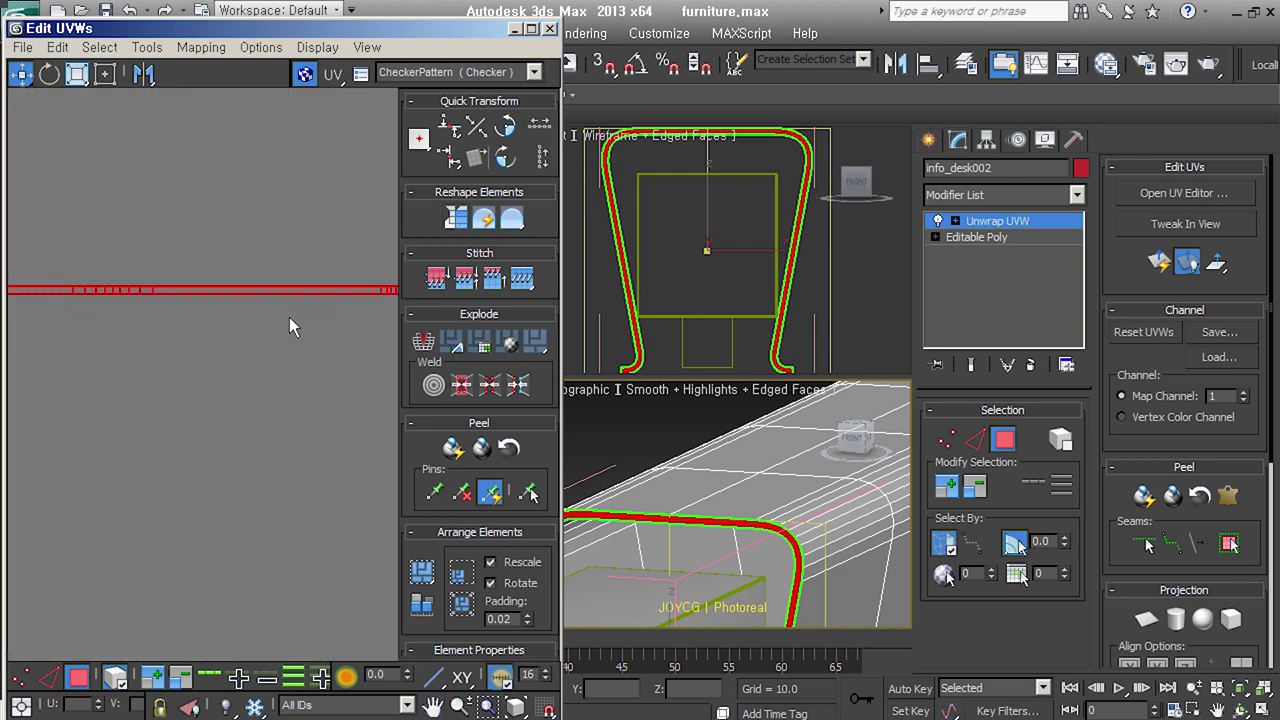
scroll(162, 475, "up", 2)
middle_click_drag(162, 475, 171, 571)
scroll(252, 444, "down", 4)
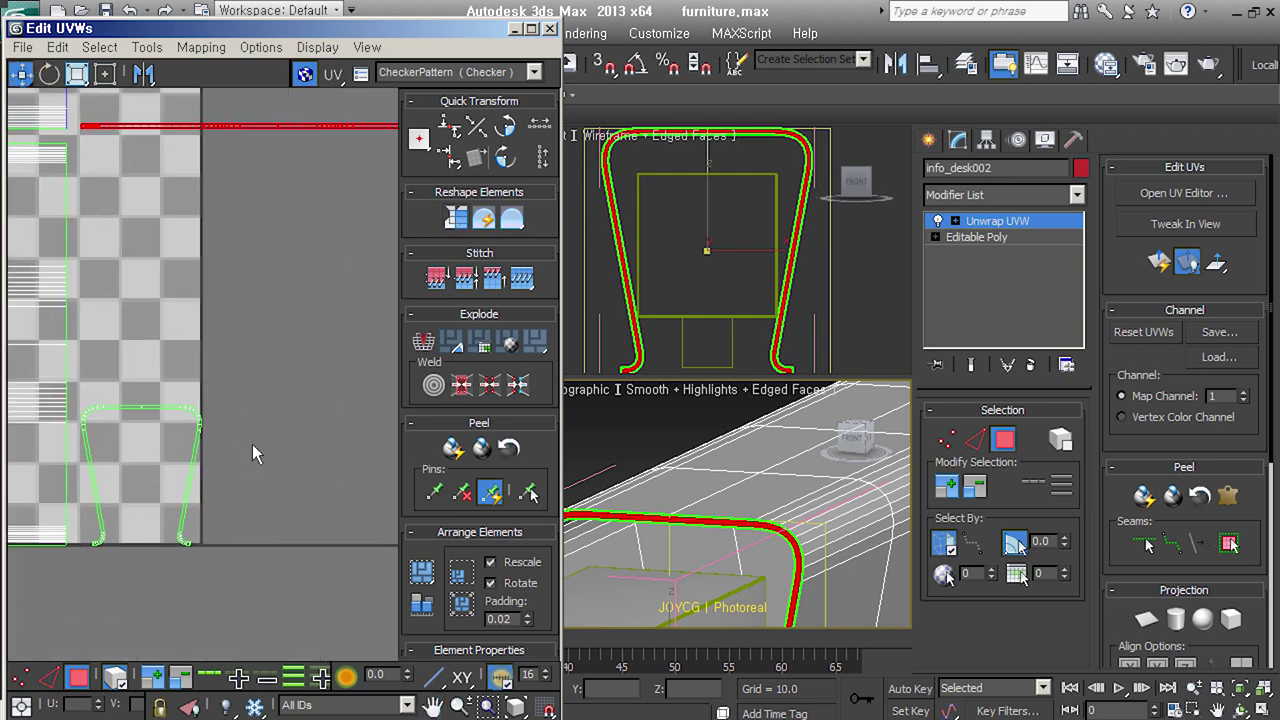
left_click(200, 425)
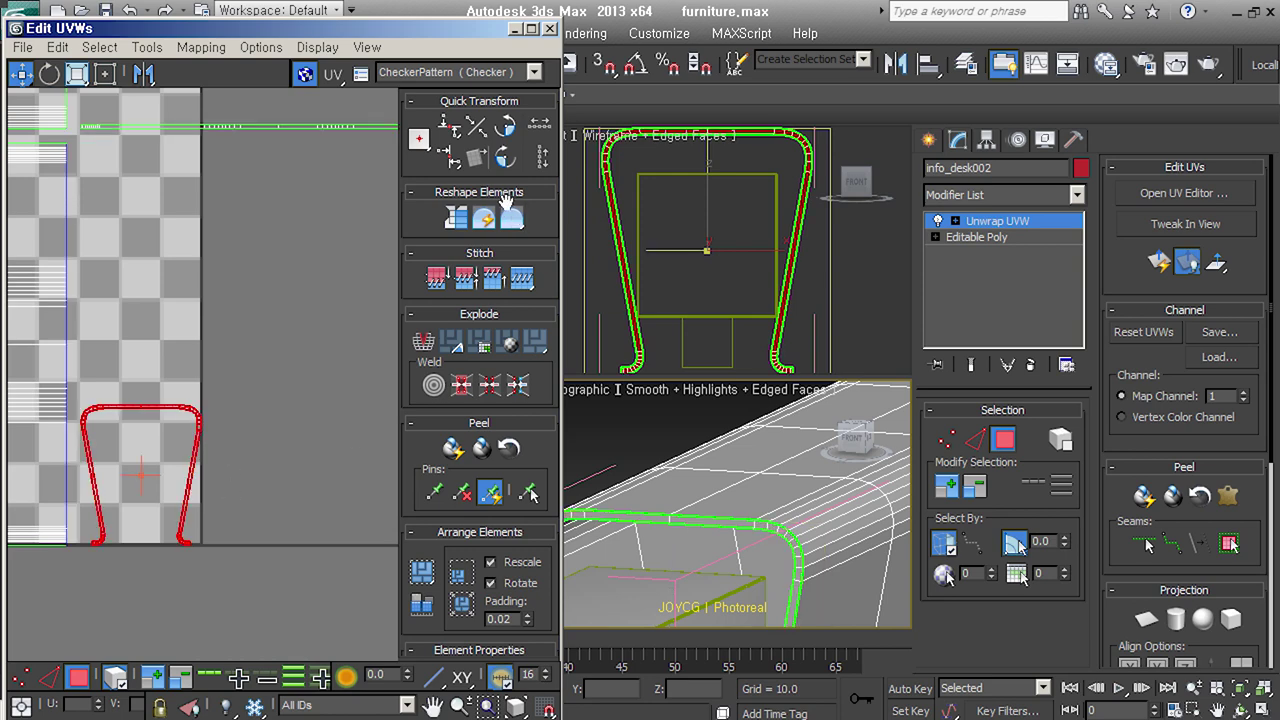
left_click(457, 218)
scroll(277, 349, "down", 2)
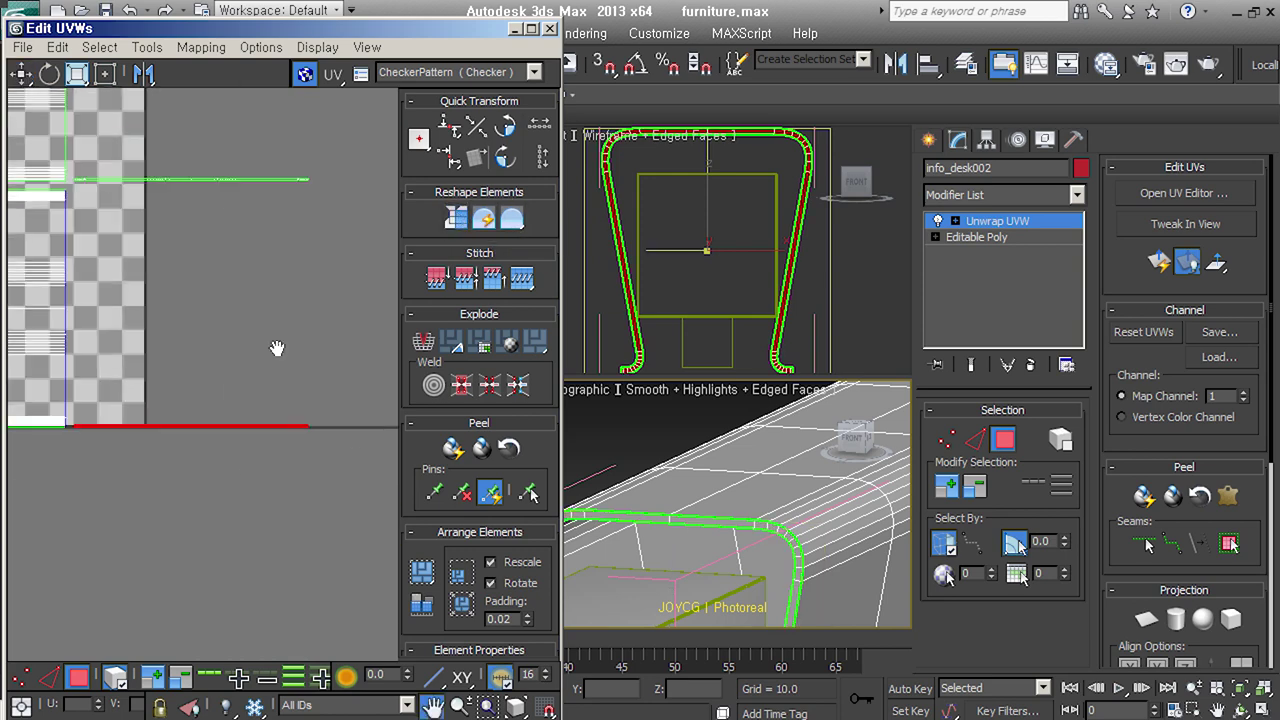
left_click_drag(217, 209, 150, 181)
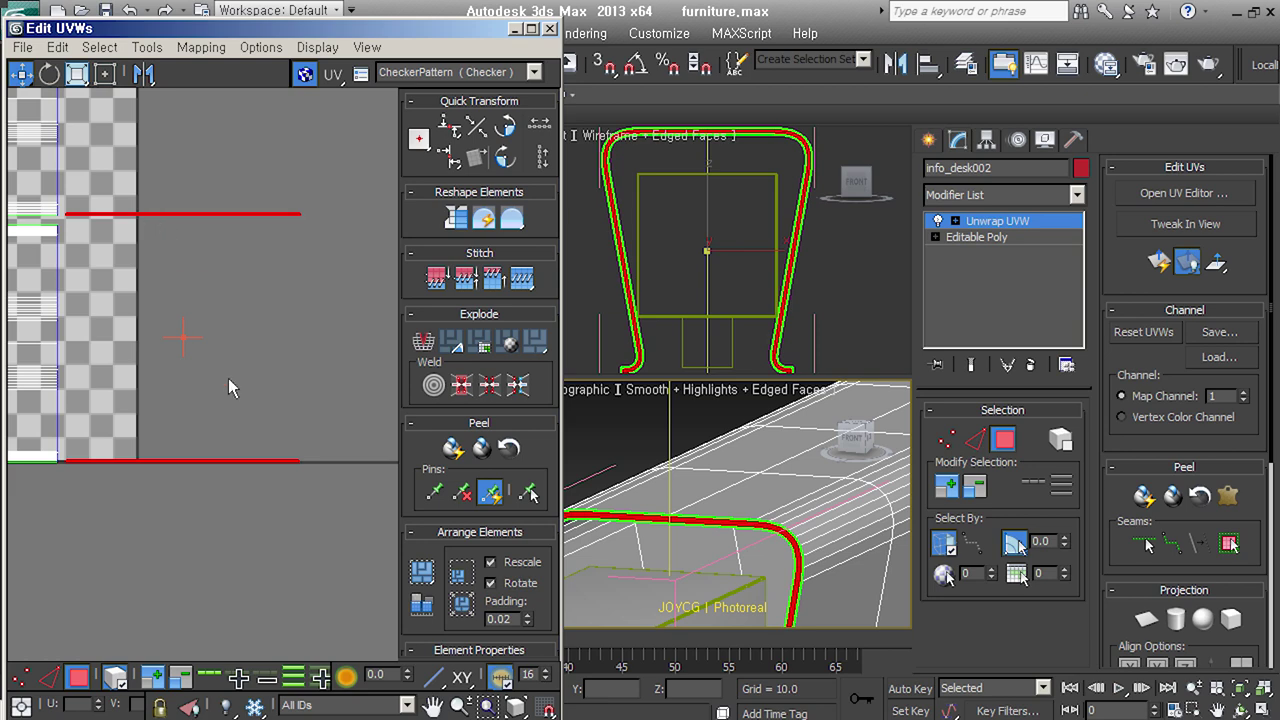
left_click(421, 604)
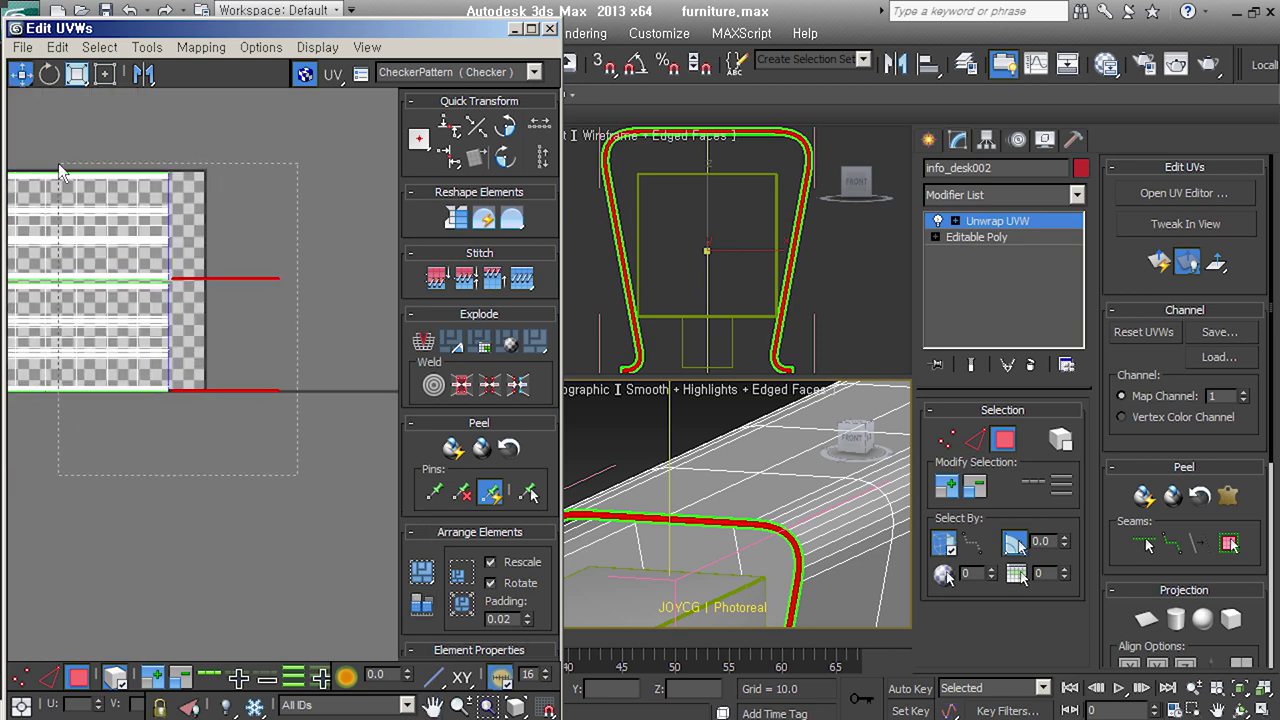
In UV edge mode, select a single vertical edge on the strip boundary
left_click_drag(58, 170, 58, 166)
middle_click_drag(58, 170, 148, 185)
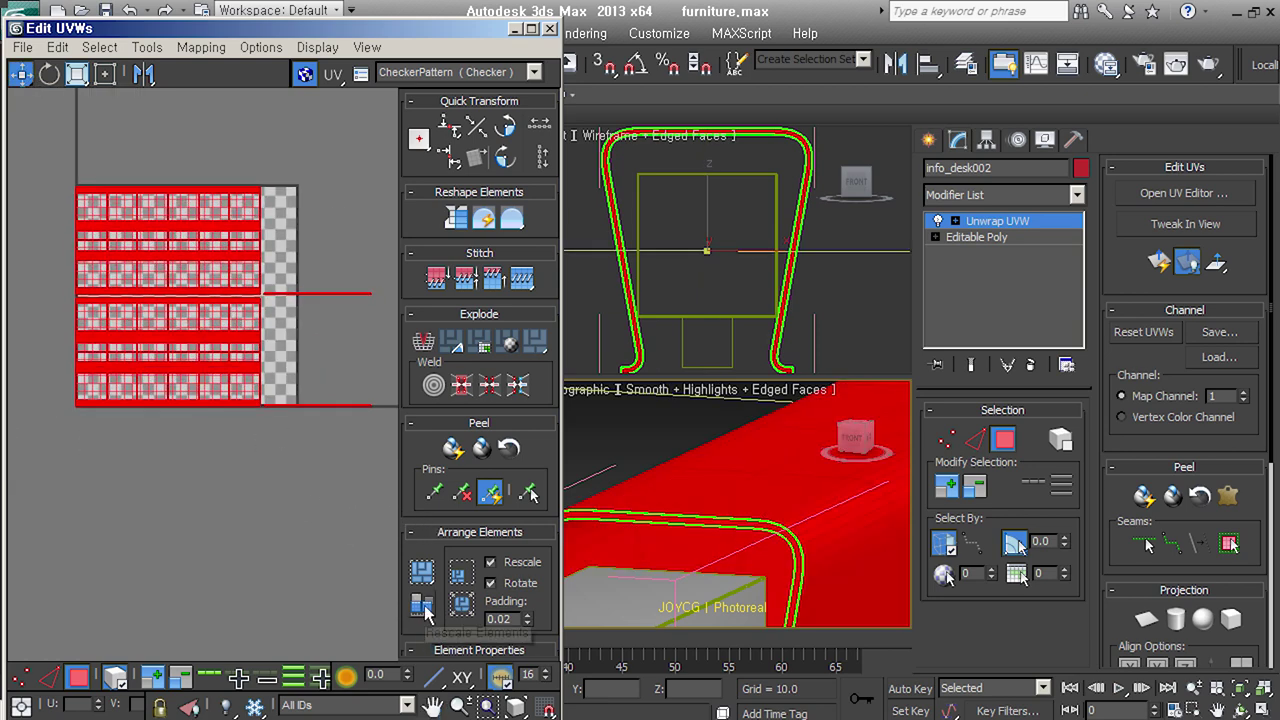
middle_click_drag(338, 487, 319, 499)
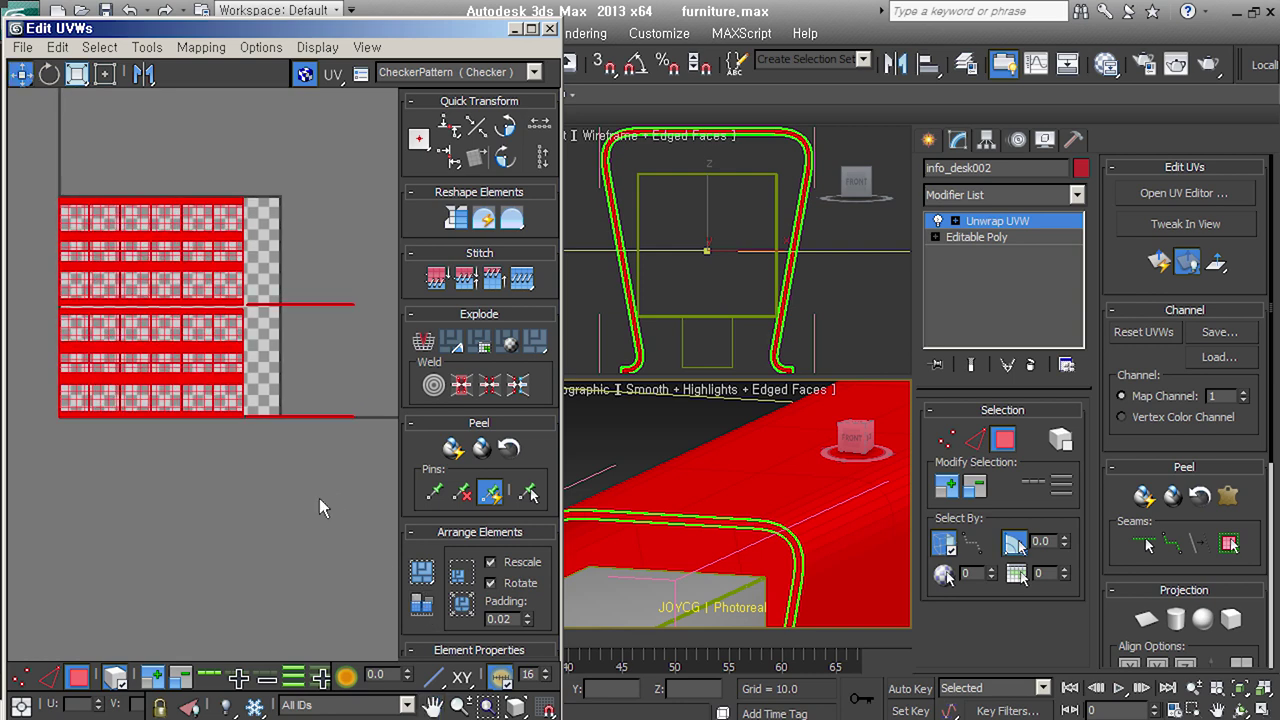
left_click(319, 498)
left_click(49, 677)
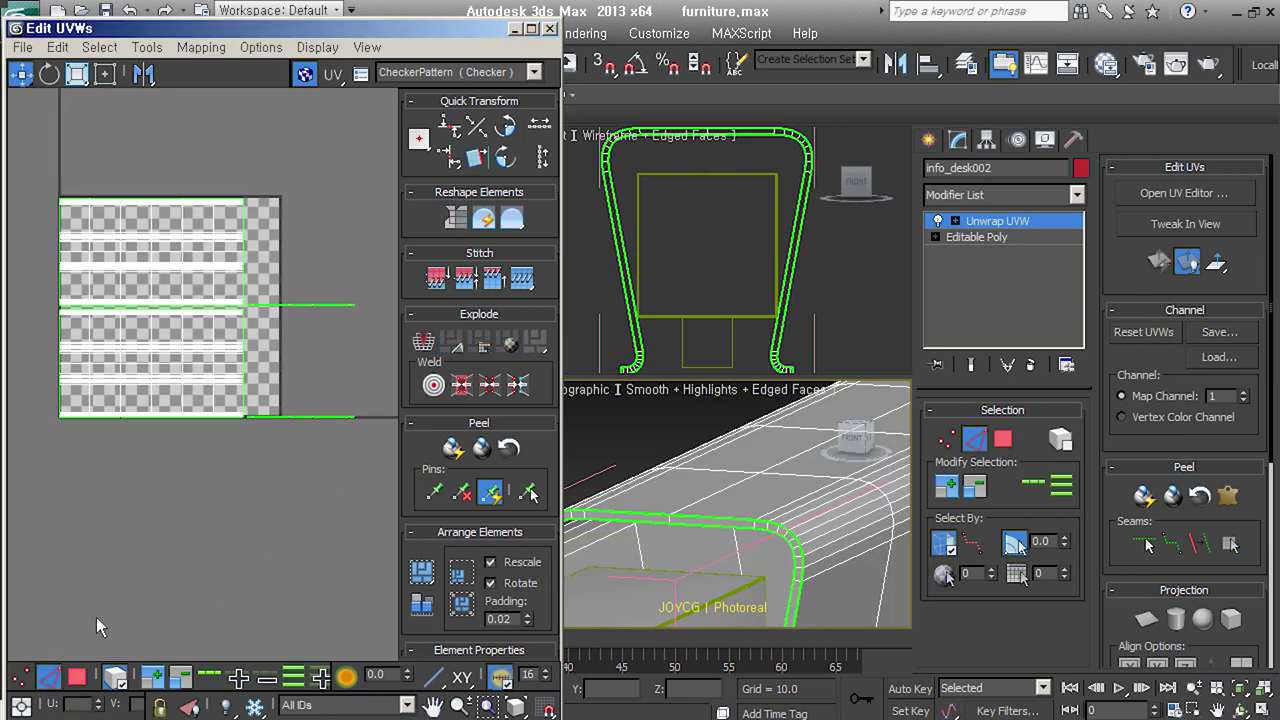
scroll(266, 288, "up", 3)
middle_click_drag(266, 288, 210, 381)
scroll(247, 295, "up", 2)
scroll(270, 280, "up", 2)
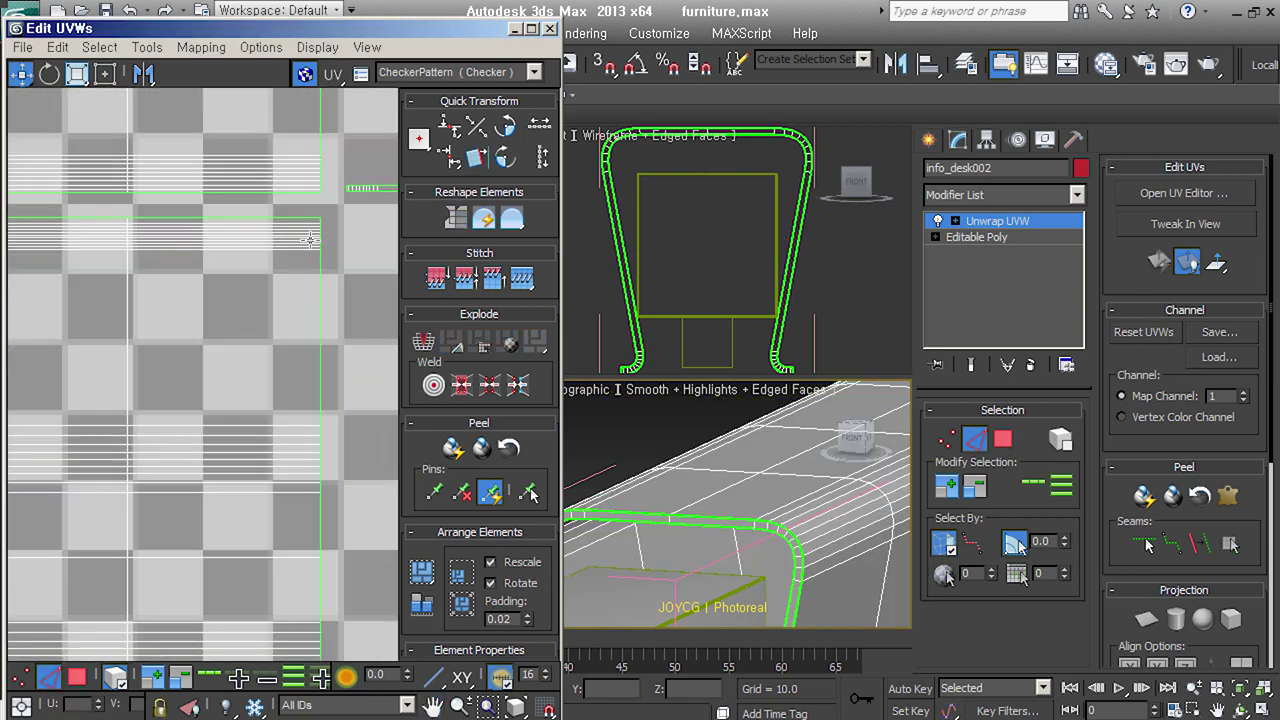
scroll(300, 260, "up", 2)
scroll(330, 241, "up", 2)
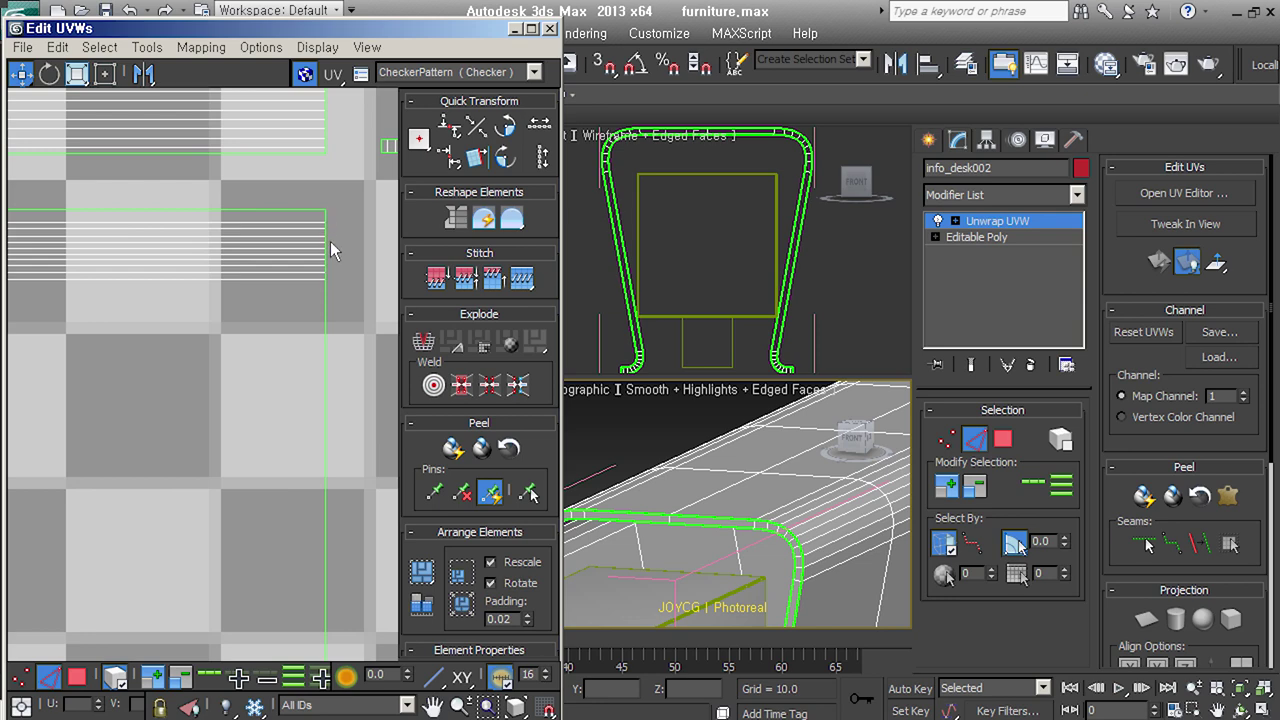
left_click(324, 330)
left_click(324, 470)
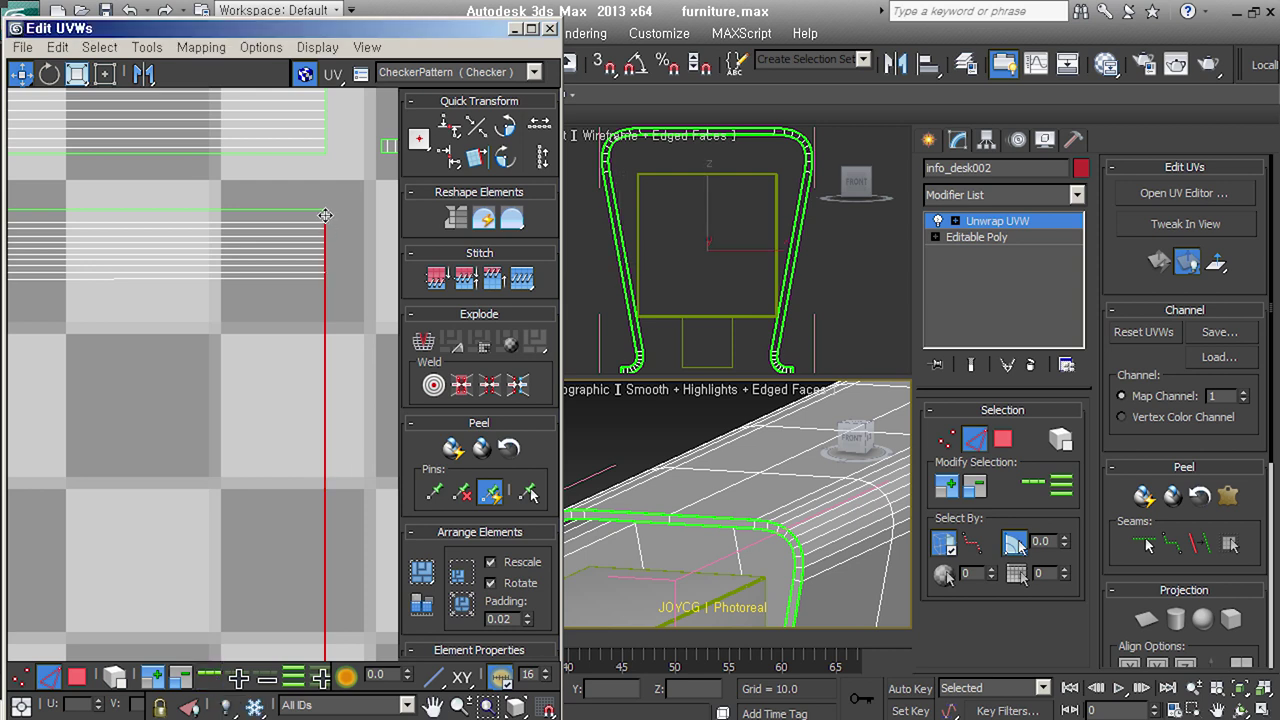
Stitch the selected strip-boundary edge with Stitch Selected
middle_click_drag(635, 336, 665, 282)
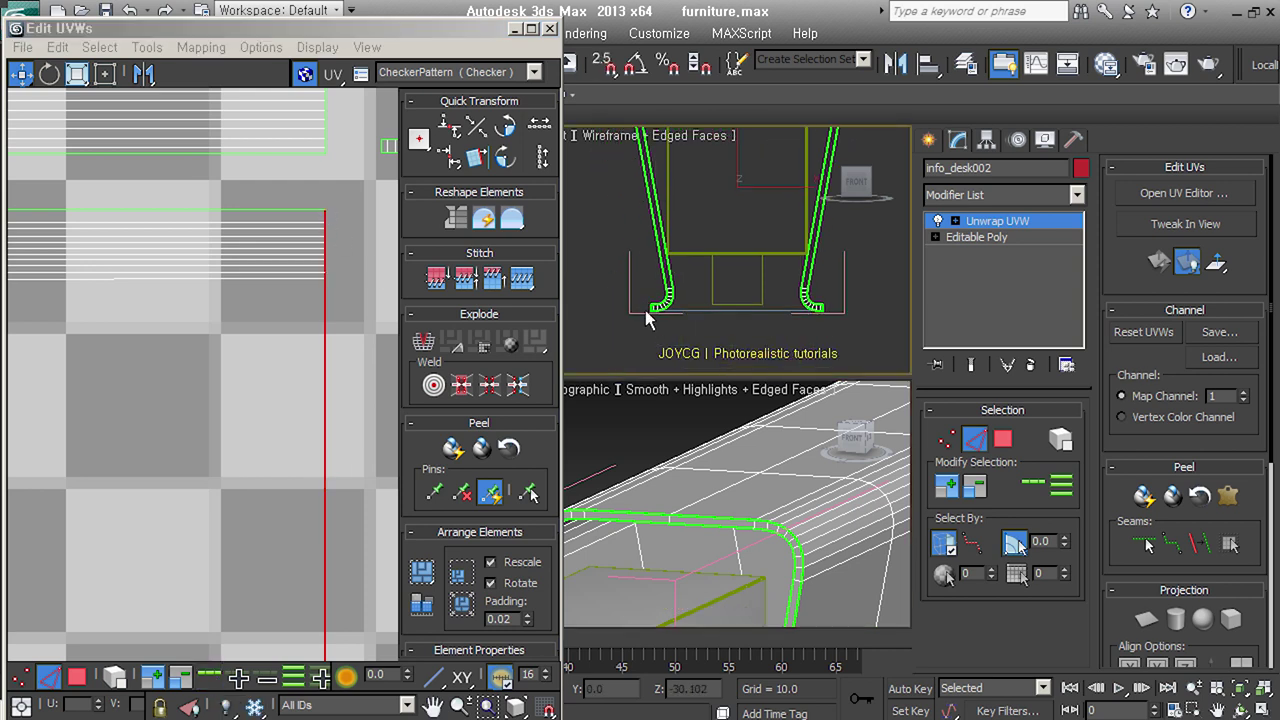
scroll(290, 350, "down", 2)
scroll(280, 494, "down", 2)
scroll(204, 570, "down", 2)
scroll(252, 438, "down", 3)
scroll(252, 438, "up", 3)
scroll(216, 457, "up", 1)
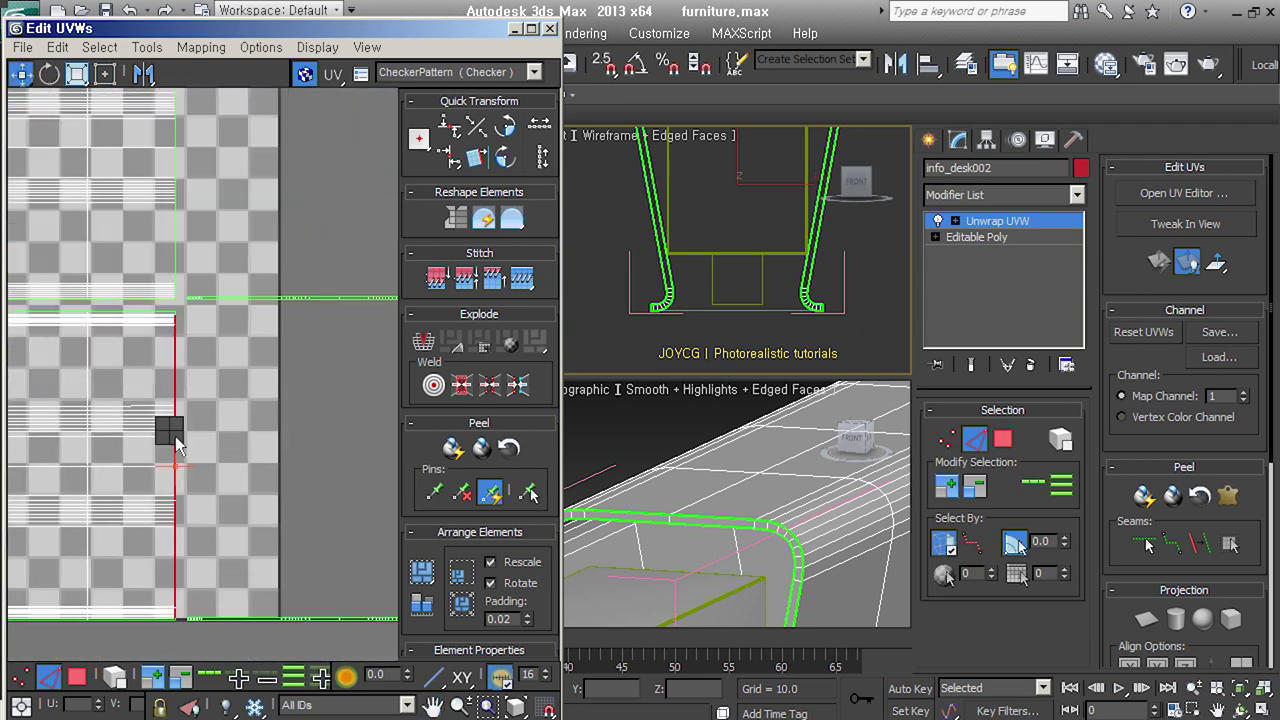
right_click(175, 436)
left_click(140, 520)
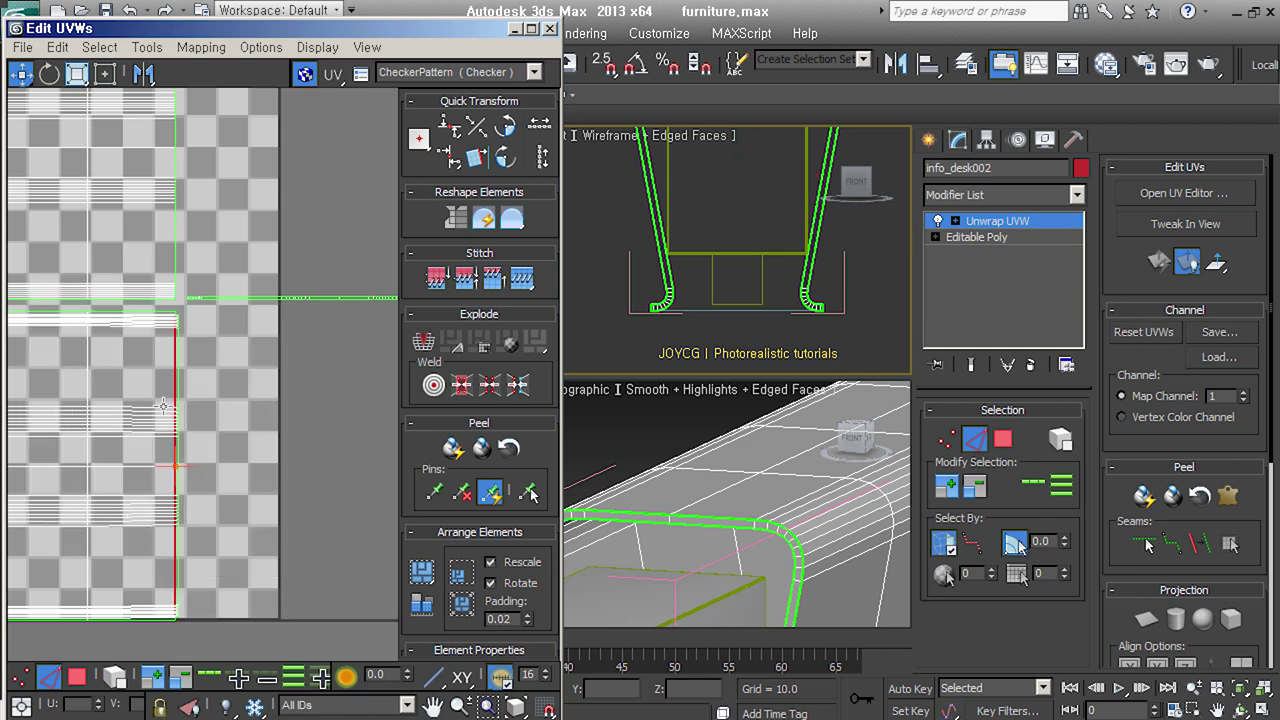
Select the left vertical UV edge loop and break the UVs along it
scroll(165, 404, "up", 5)
scroll(210, 340, "down", 3)
scroll(185, 335, "down", 2)
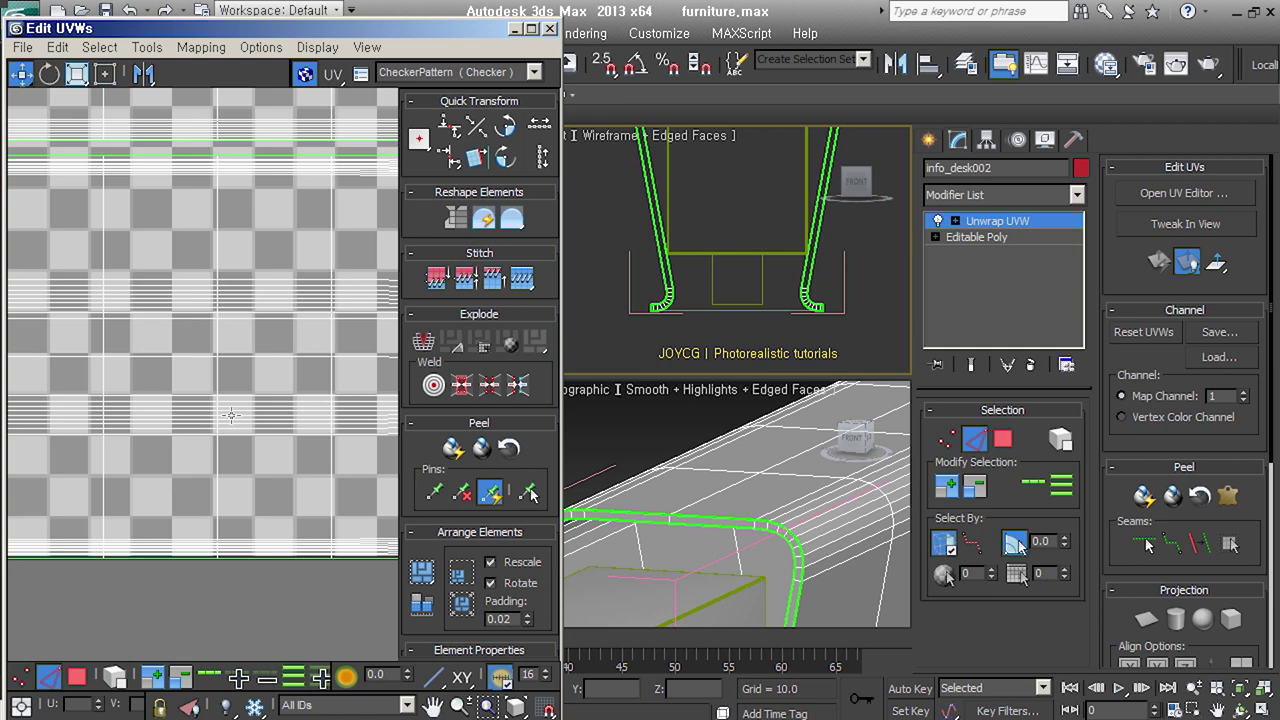
scroll(160, 330, "down", 2)
scroll(136, 324, "up", 2)
scroll(116, 292, "up", 1)
left_click(120, 294)
left_click(236, 678)
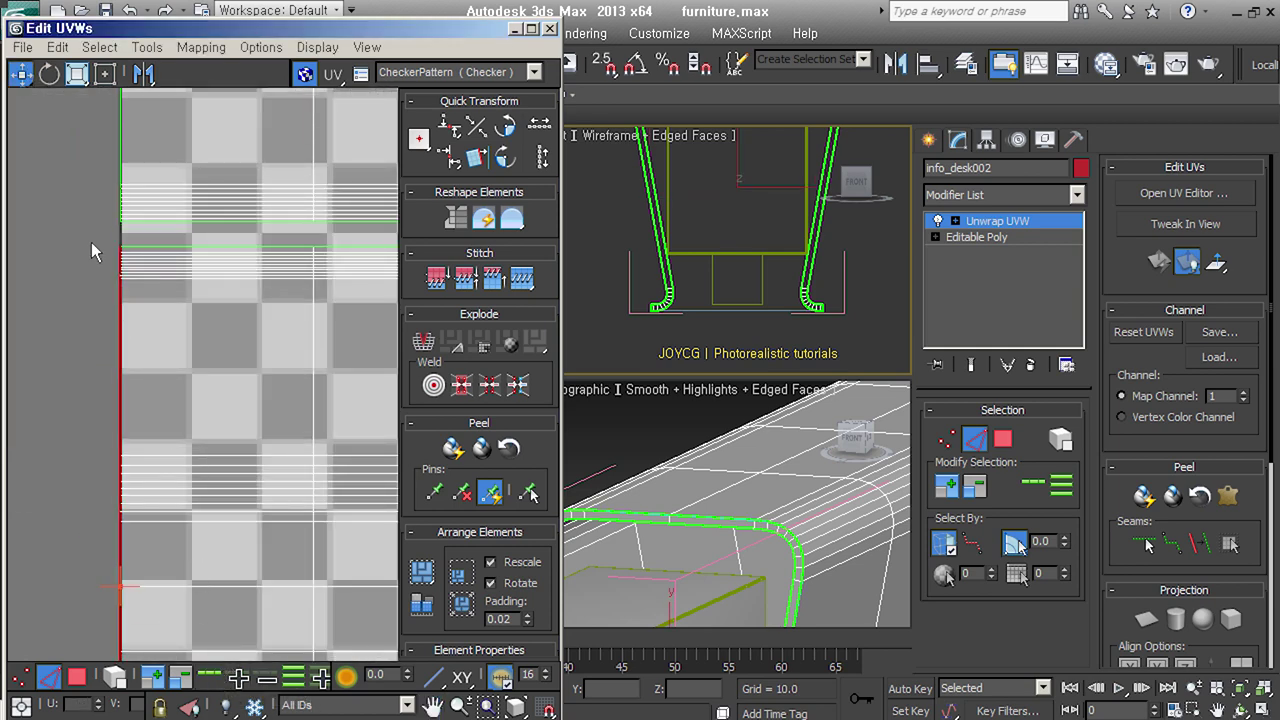
scroll(166, 250, "up", 2)
mouse_move(133, 262)
middle_mouse_down()
mouse_move(223, 257)
mouse_move(214, 526)
middle_mouse_up()
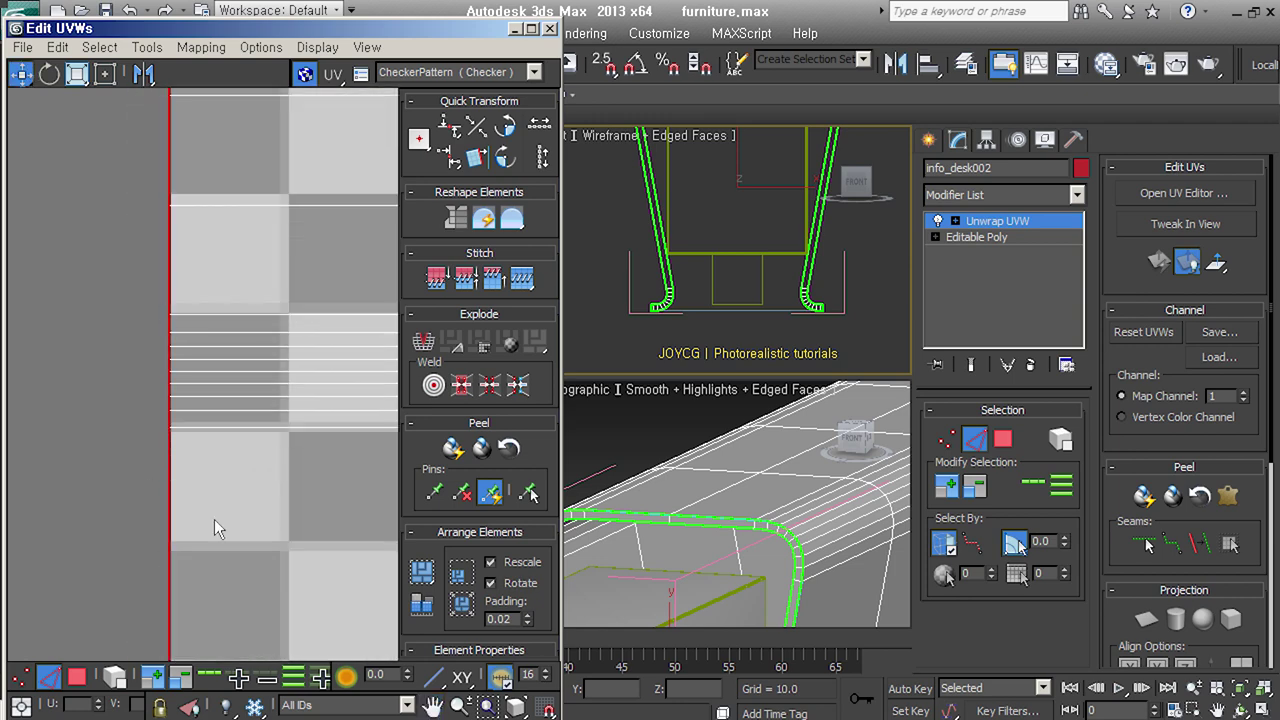
middle_click_drag(134, 466, 244, 466)
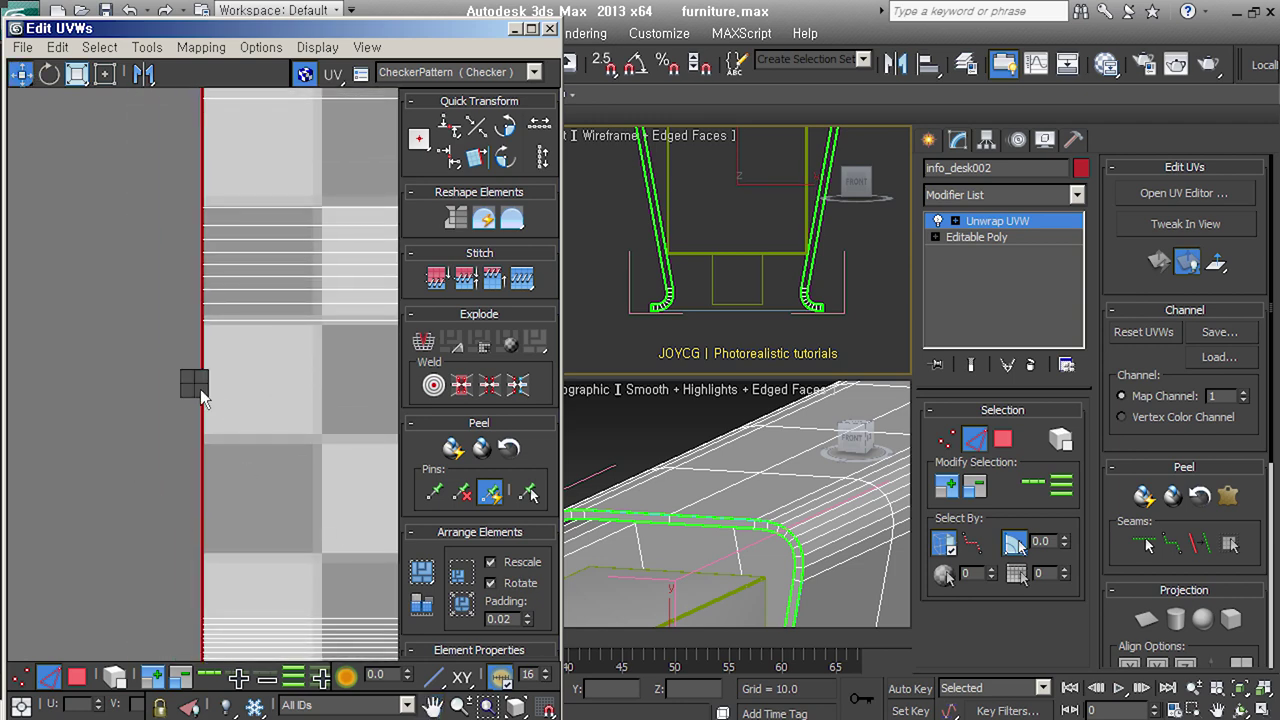
right_click(202, 389)
left_click(172, 471)
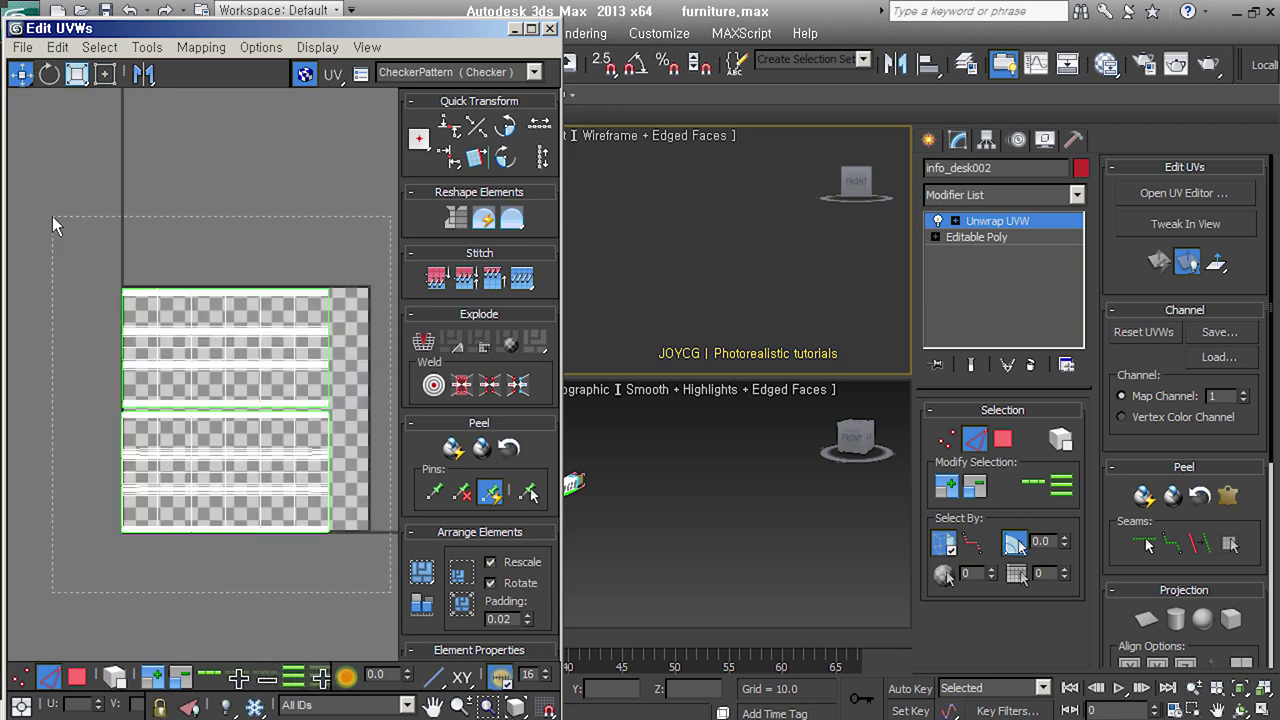
Select all UV clusters in face mode and zoom to show the whole layout
left_click_drag(390, 592, 58, 221)
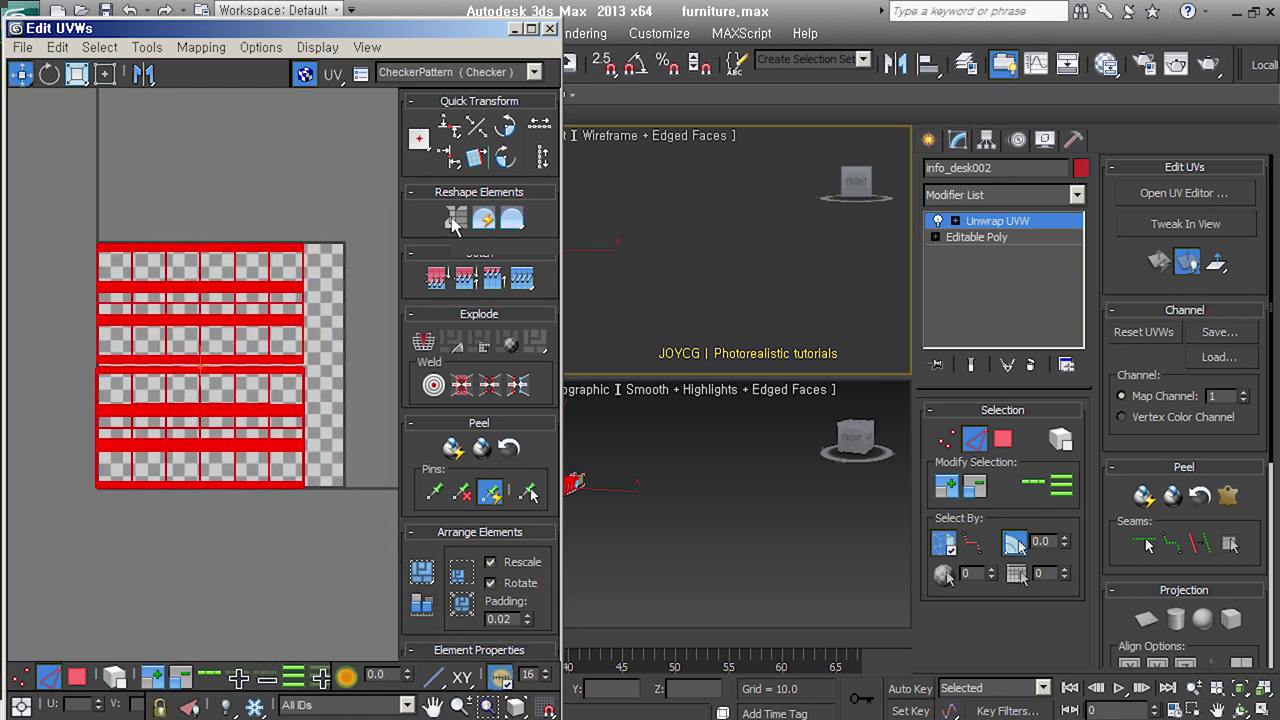
key("3")
scroll(307, 389, "up", 5)
key("z")
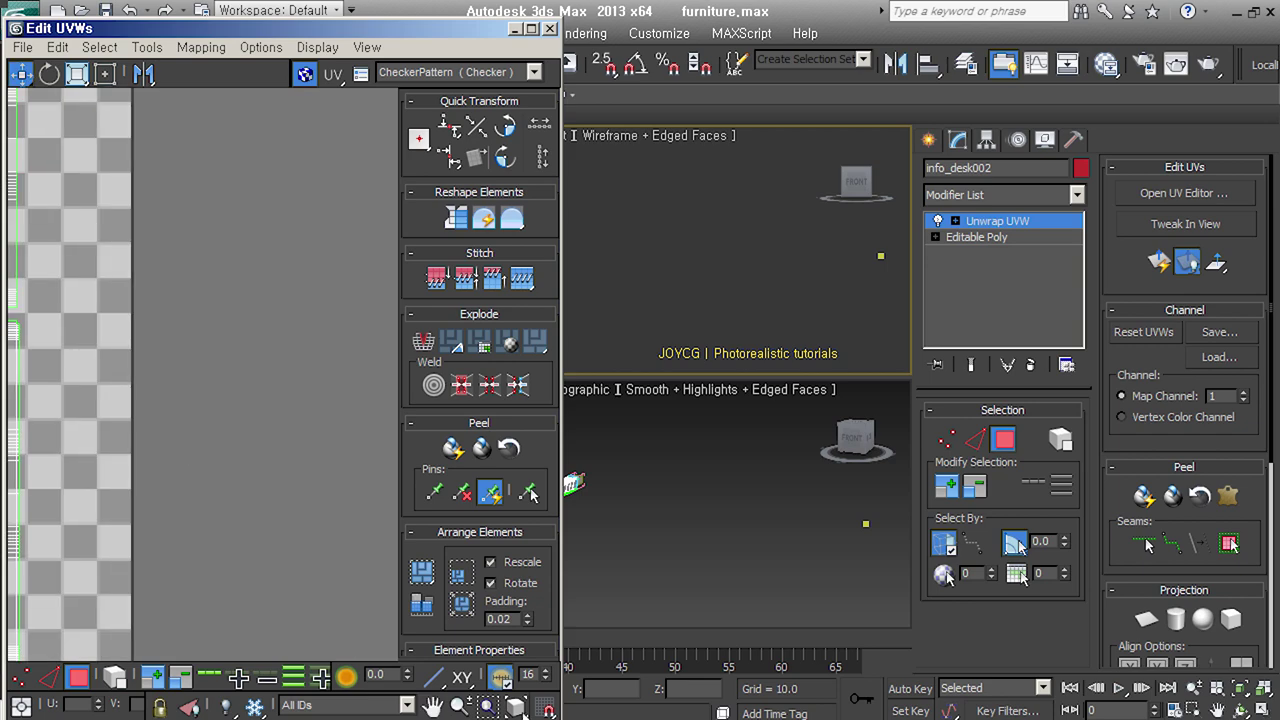
Minimise the Edit UVWs window and exit Unwrap UVW's face sub-object level on info_desk002
left_click(516, 29)
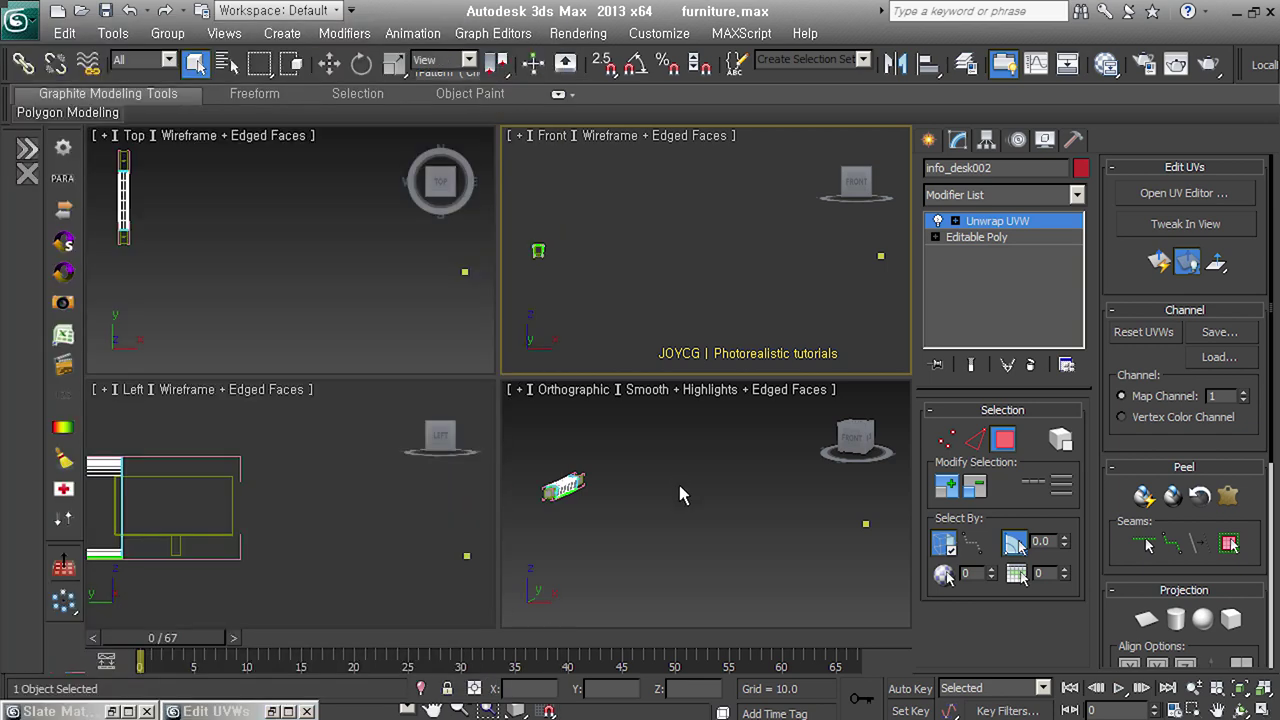
middle_click(608, 534)
middle_click_drag(615, 537, 768, 510)
scroll(740, 495, "up", 5)
scroll(720, 480, "up", 3)
scroll(705, 468, "up", 3)
scroll(692, 457, "up", 2)
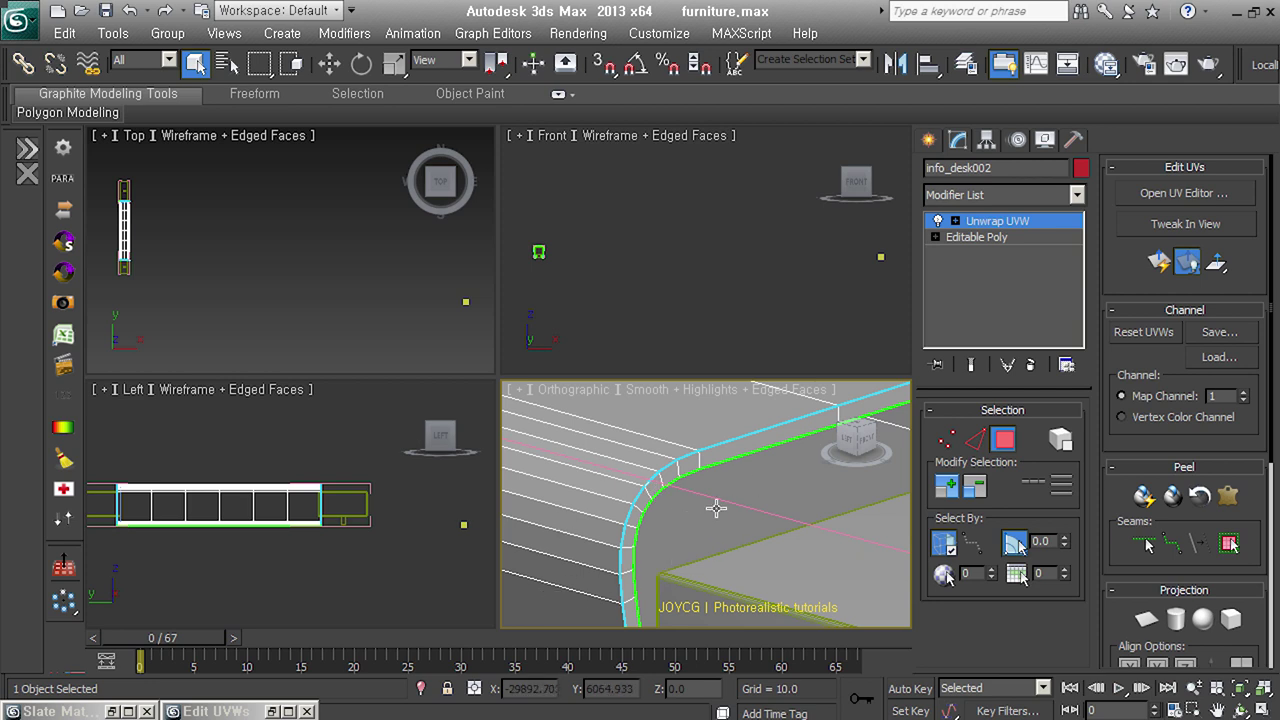
left_click(1025, 221)
mouse_move(704, 492)
middle_mouse_down()
mouse_move(729, 520)
mouse_move(796, 508)
middle_mouse_up()
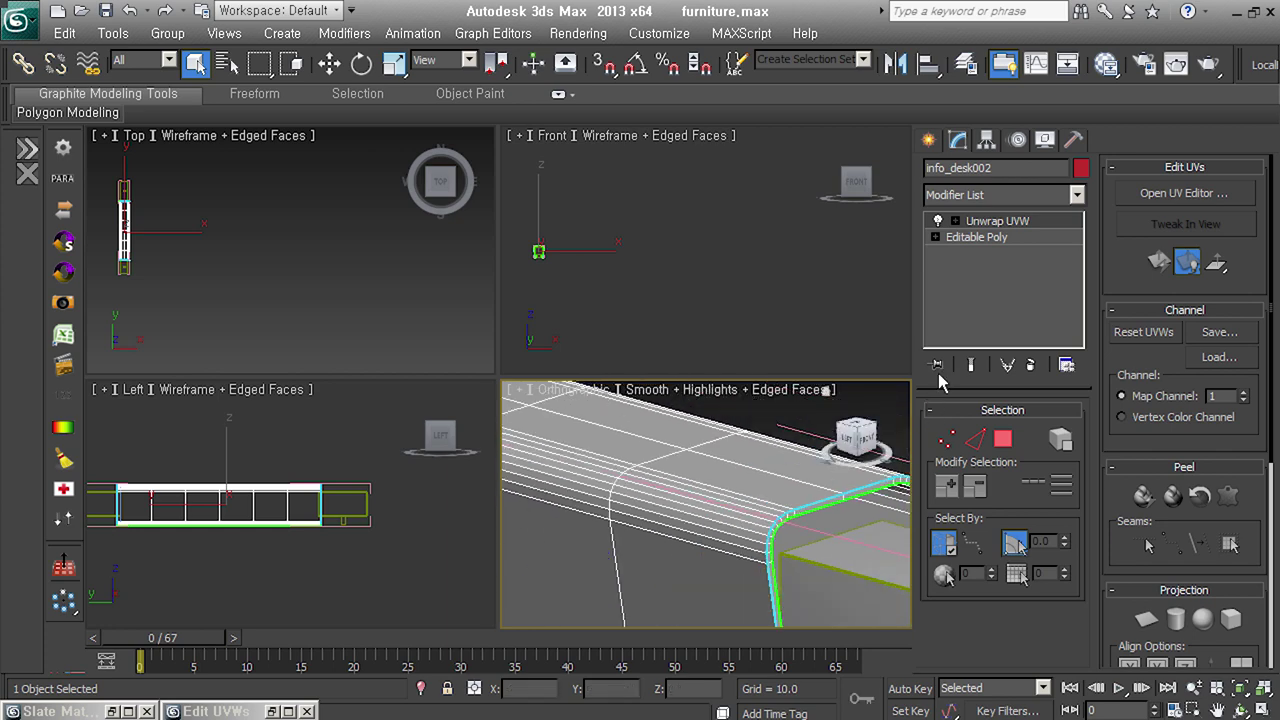
middle_click_drag(760, 540, 773, 578, "alt")
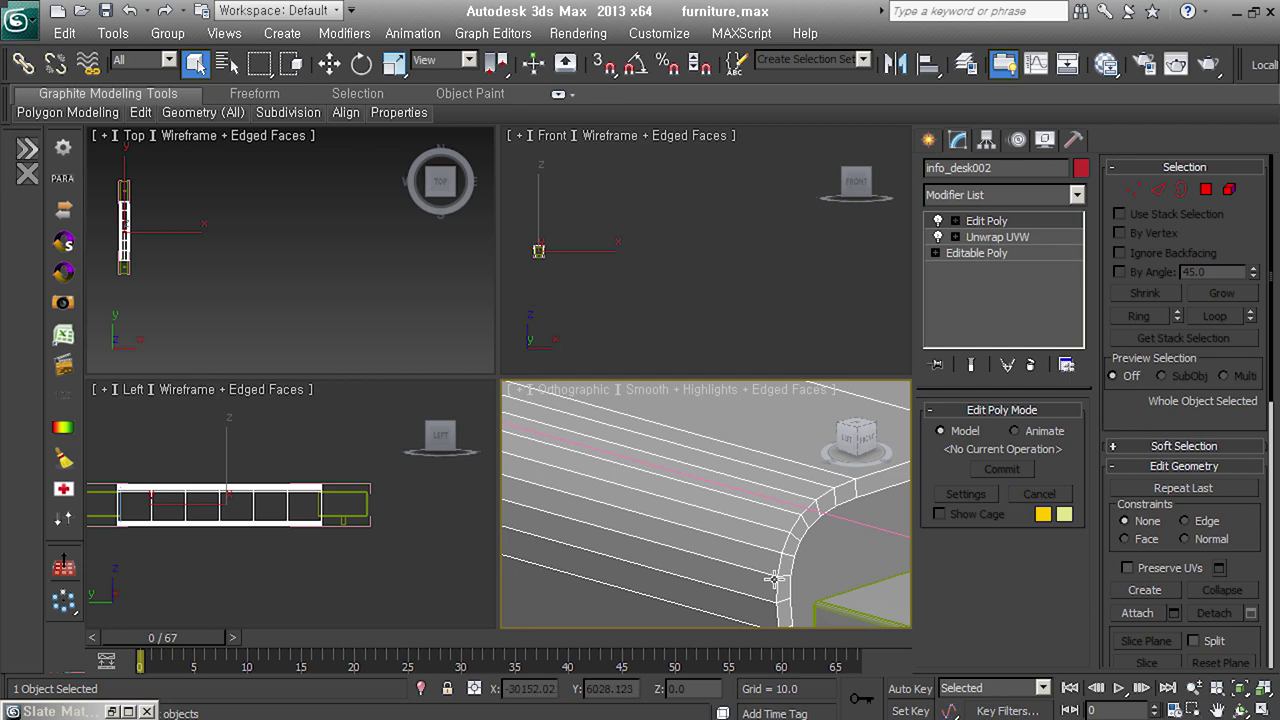
Add TurboSmooth to info_desk002 (Ctrl+T), separating smoothing by smoothing groups
scroll(771, 548, "down", 5)
scroll(780, 535, "down", 3)
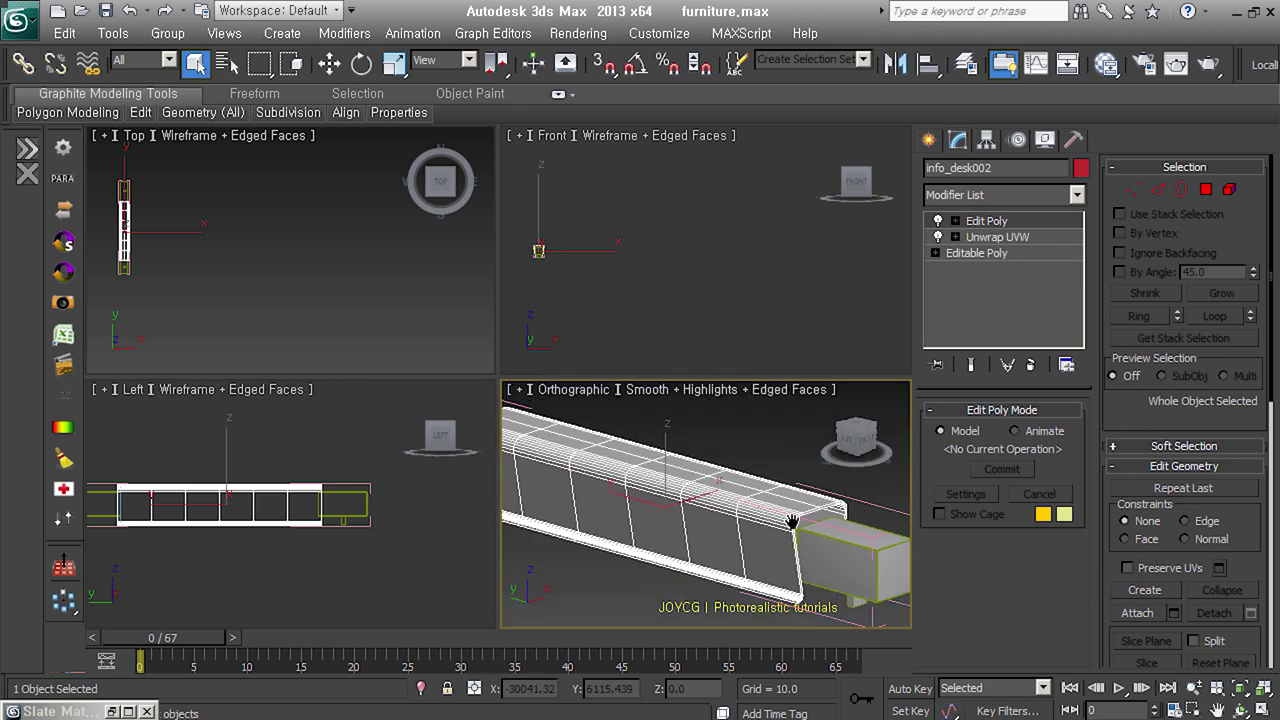
key("ctrl+t")
scroll(795, 512, "up", 5)
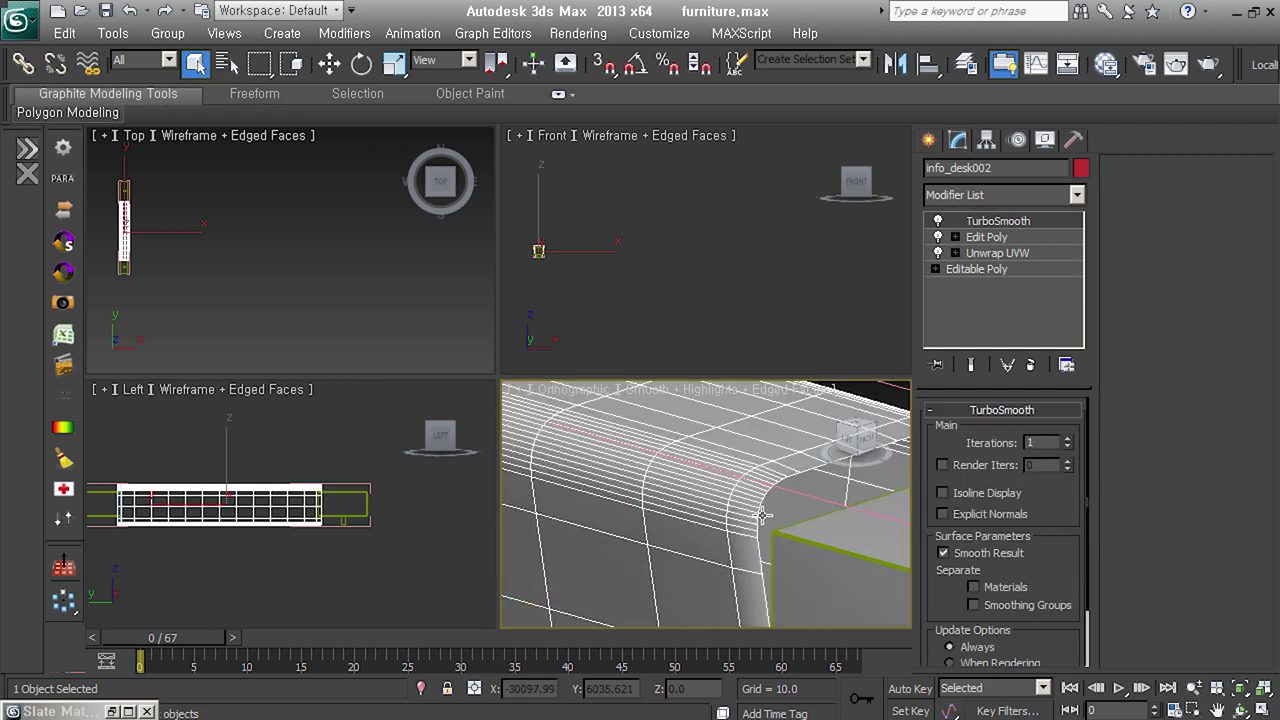
left_click(1025, 605)
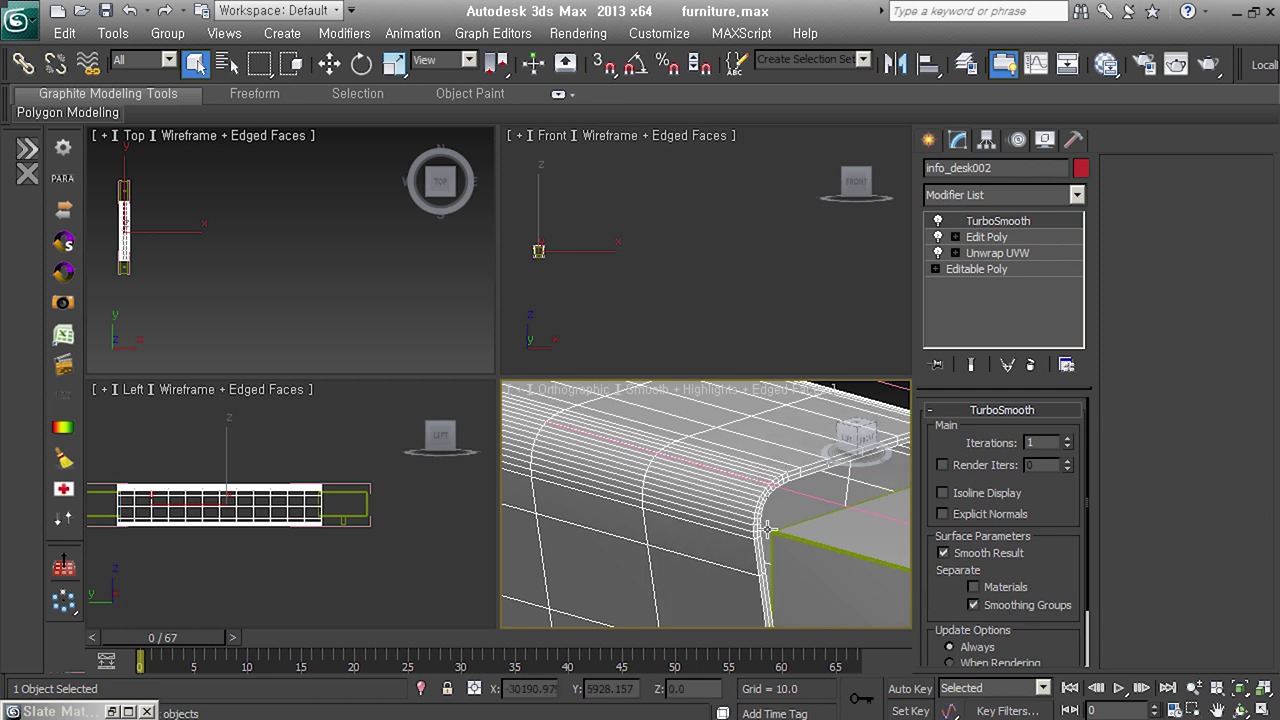
Orbit and zoom around the desk to inspect the smoothed rounded corner and top slab
mouse_move(776, 507)
middle_mouse_down("alt")
mouse_move(774, 478)
mouse_move(780, 500)
middle_mouse_up("alt")
scroll(780, 500, "down", 3)
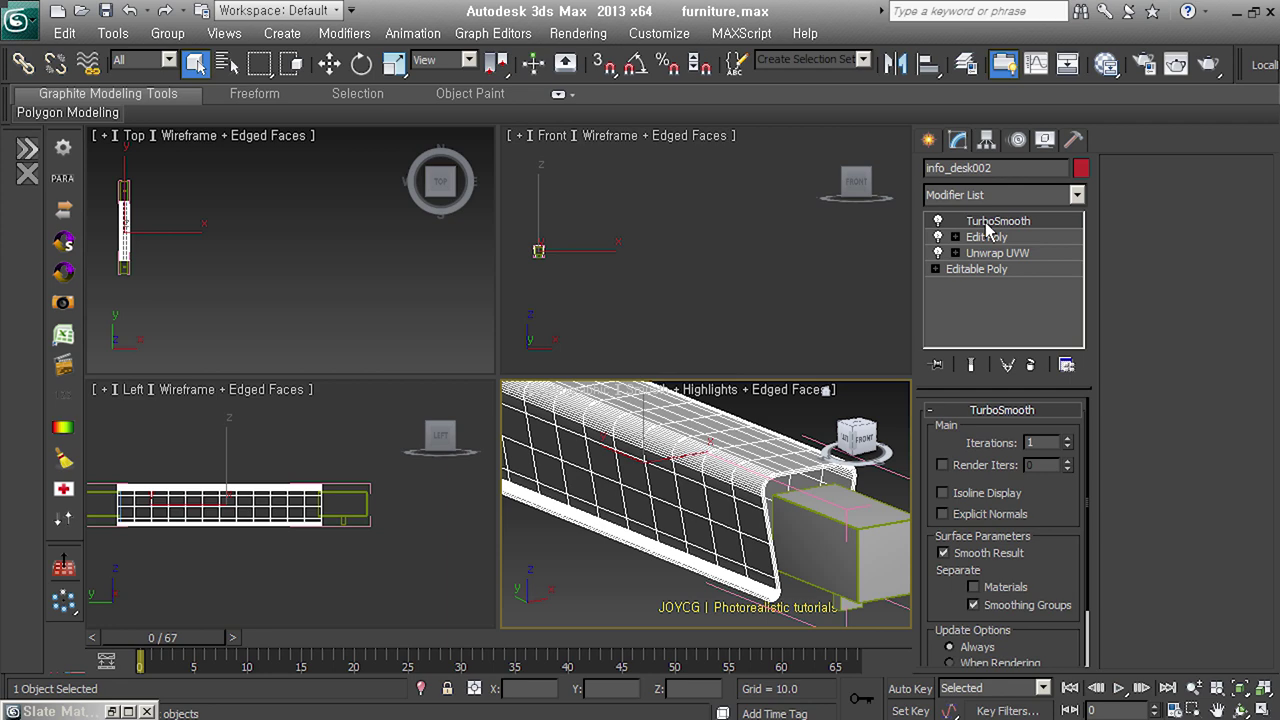
scroll(763, 497, "up", 4)
scroll(763, 490, "down", 3)
mouse_move(763, 490)
middle_mouse_down("alt")
mouse_move(660, 478)
mouse_move(720, 500)
middle_mouse_up("alt")
scroll(660, 478, "down", 3)
scroll(720, 480, "up", 2)
scroll(710, 470, "up", 2)
scroll(705, 460, "up", 2)
middle_click_drag(705, 460, 702, 453)
scroll(702, 453, "down", 3)
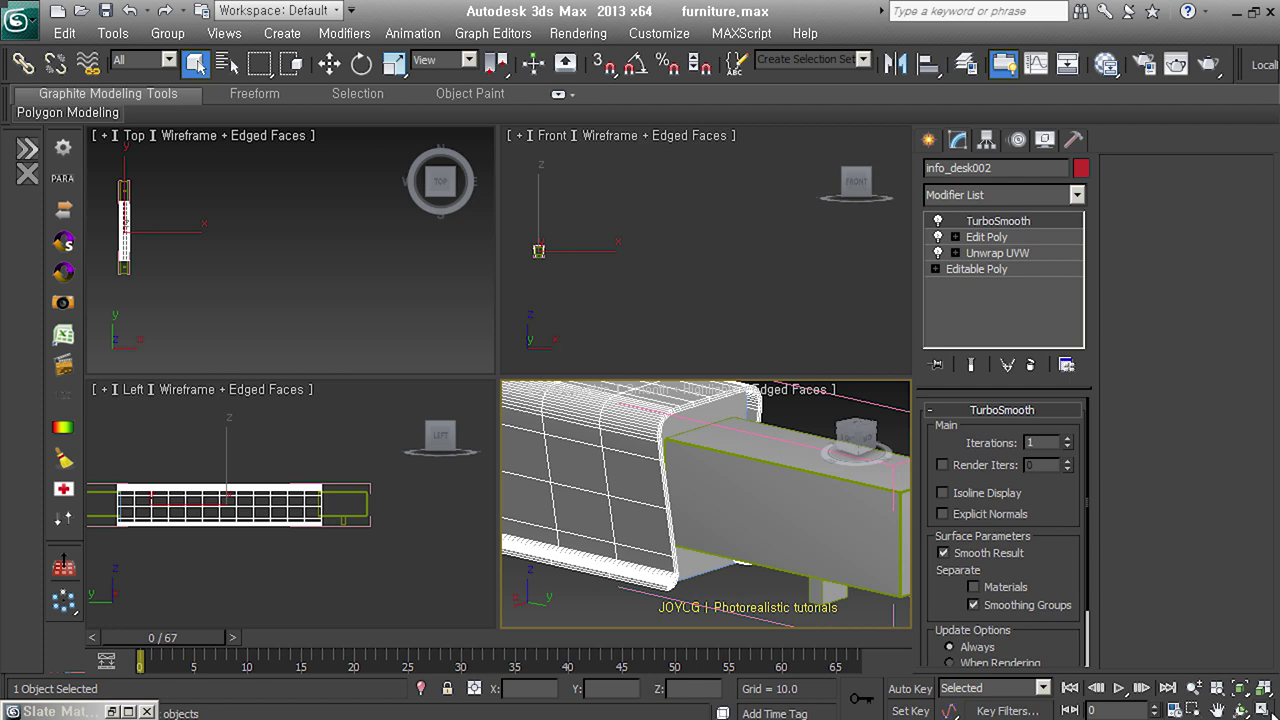
Maximise the perspective viewport and select Box005 beside the desk top
left_click(1264, 710)
middle_click_drag(522, 372, 545, 415)
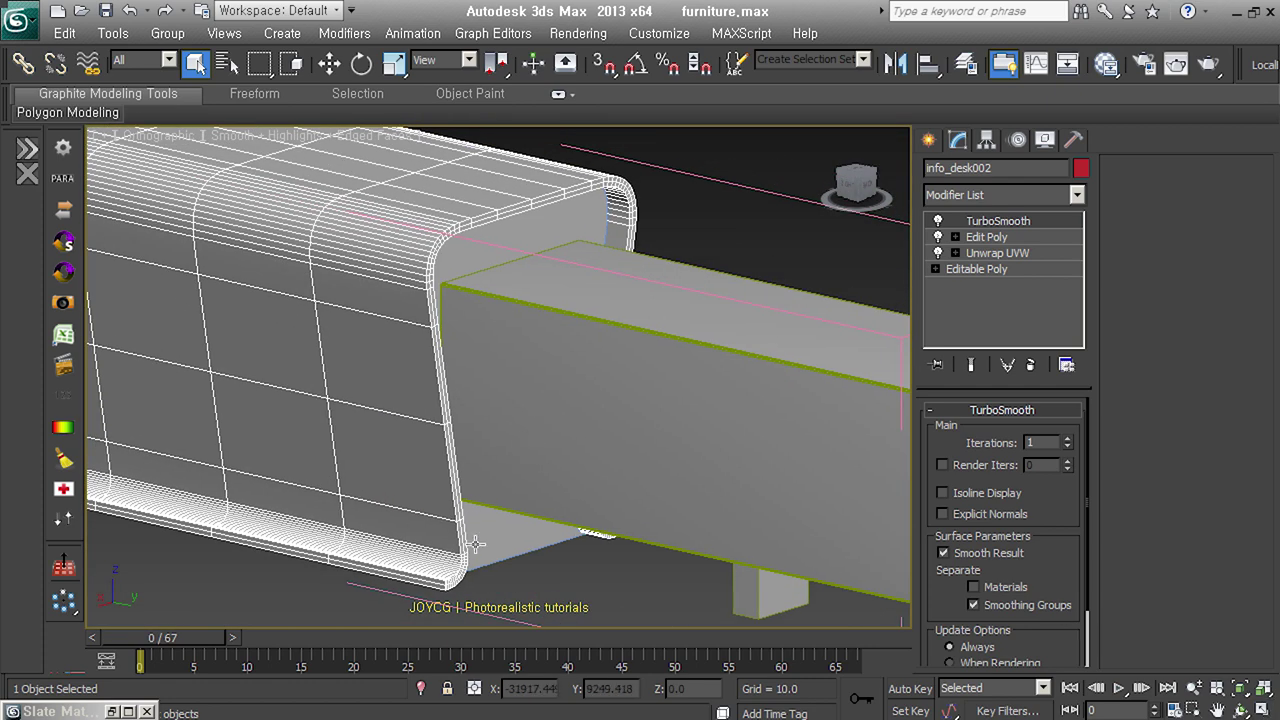
scroll(600, 400, "down", 3)
left_click(600, 400)
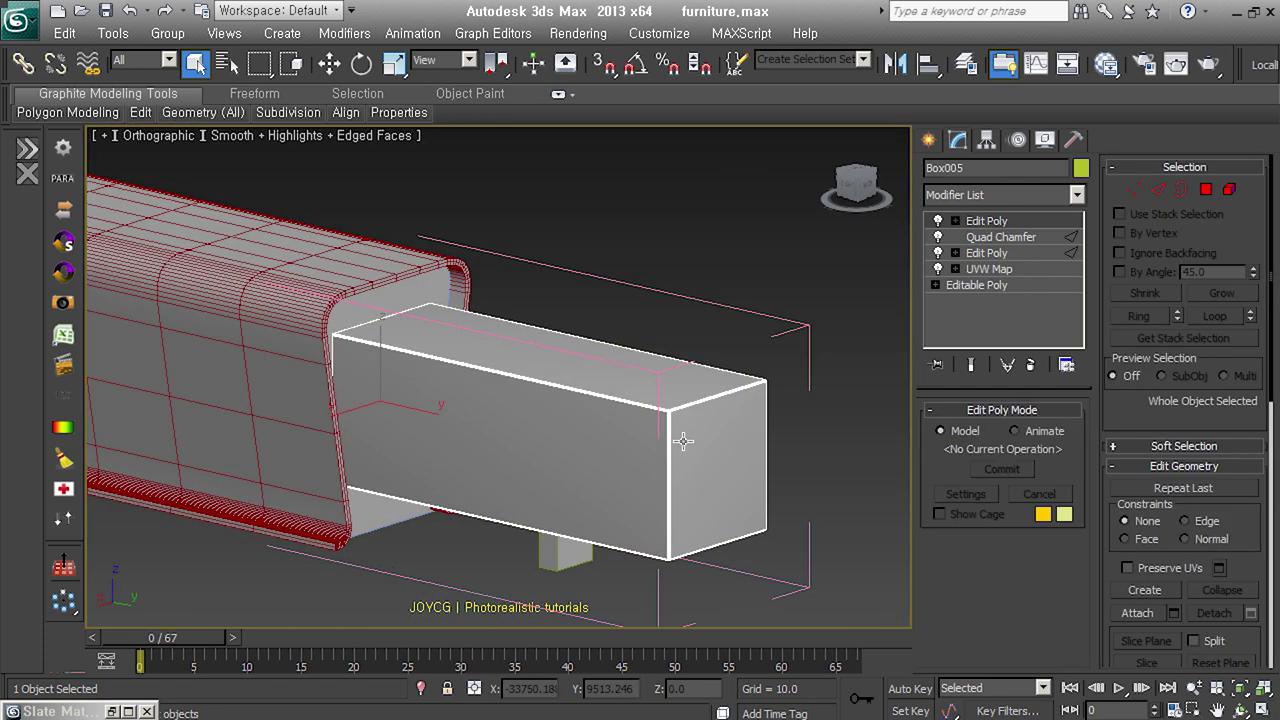
scroll(683, 441, "up", 5)
scroll(641, 350, "up", 3)
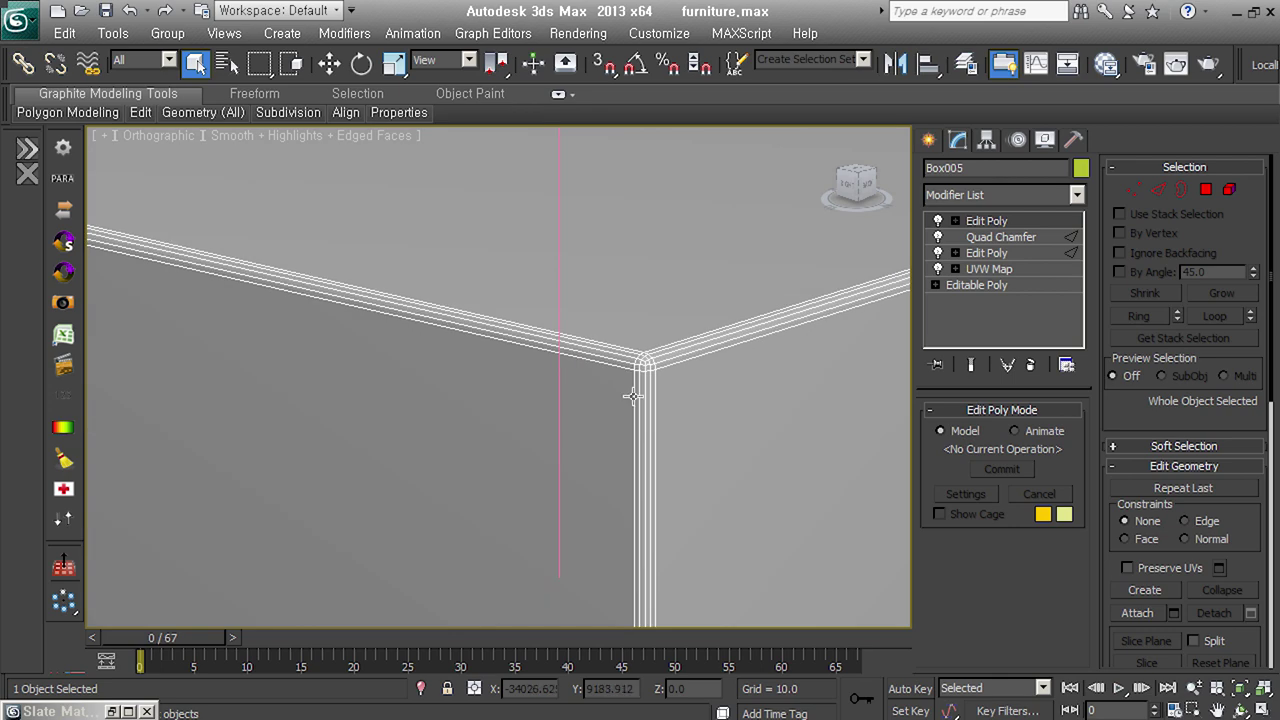
scroll(631, 396, "down", 2)
scroll(633, 396, "up", 2)
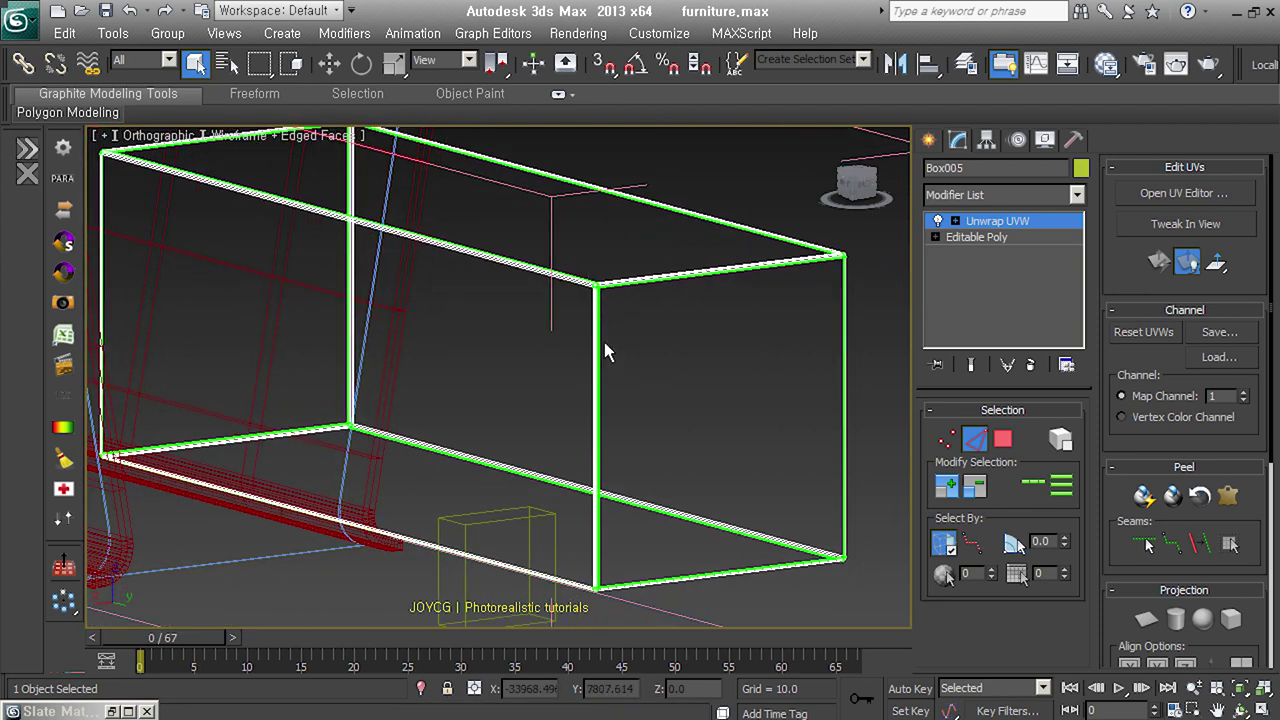
Turn off Map Seams display in Unwrap UVW's Configure rollout for Box005
scroll(626, 318, "up", 4)
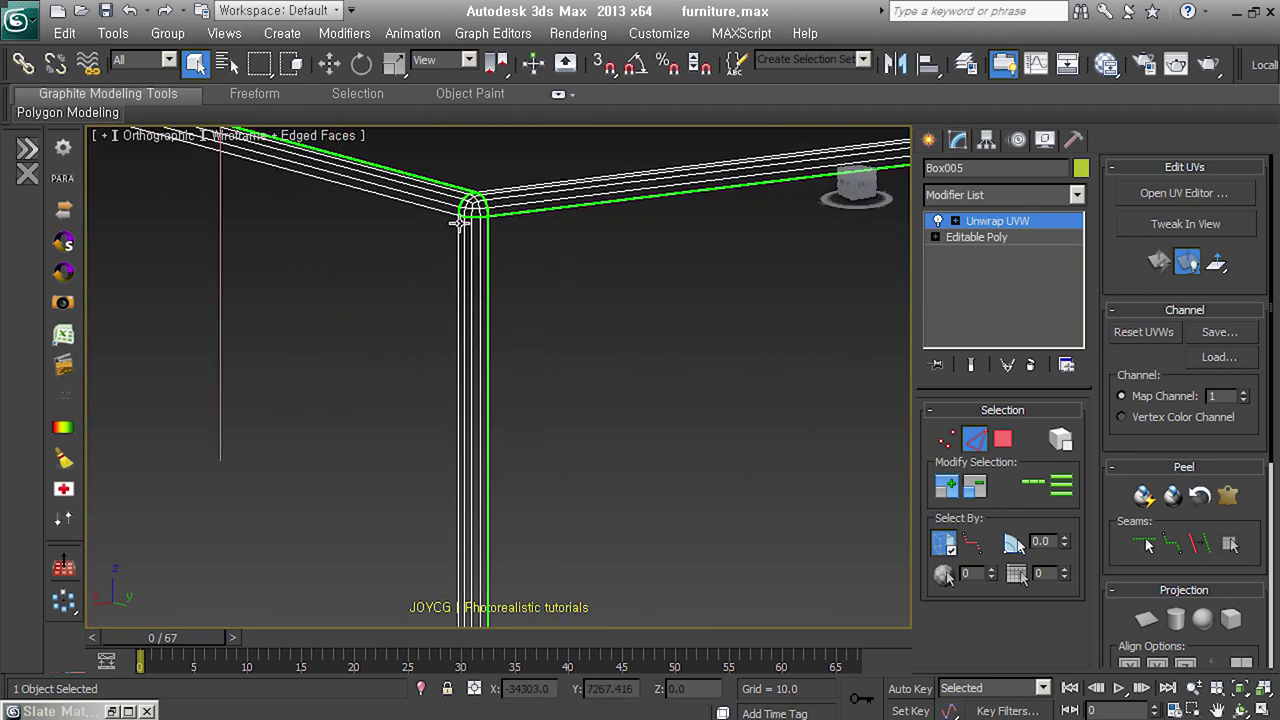
scroll(1114, 371, "down", 5)
scroll(1114, 257, "down", 3)
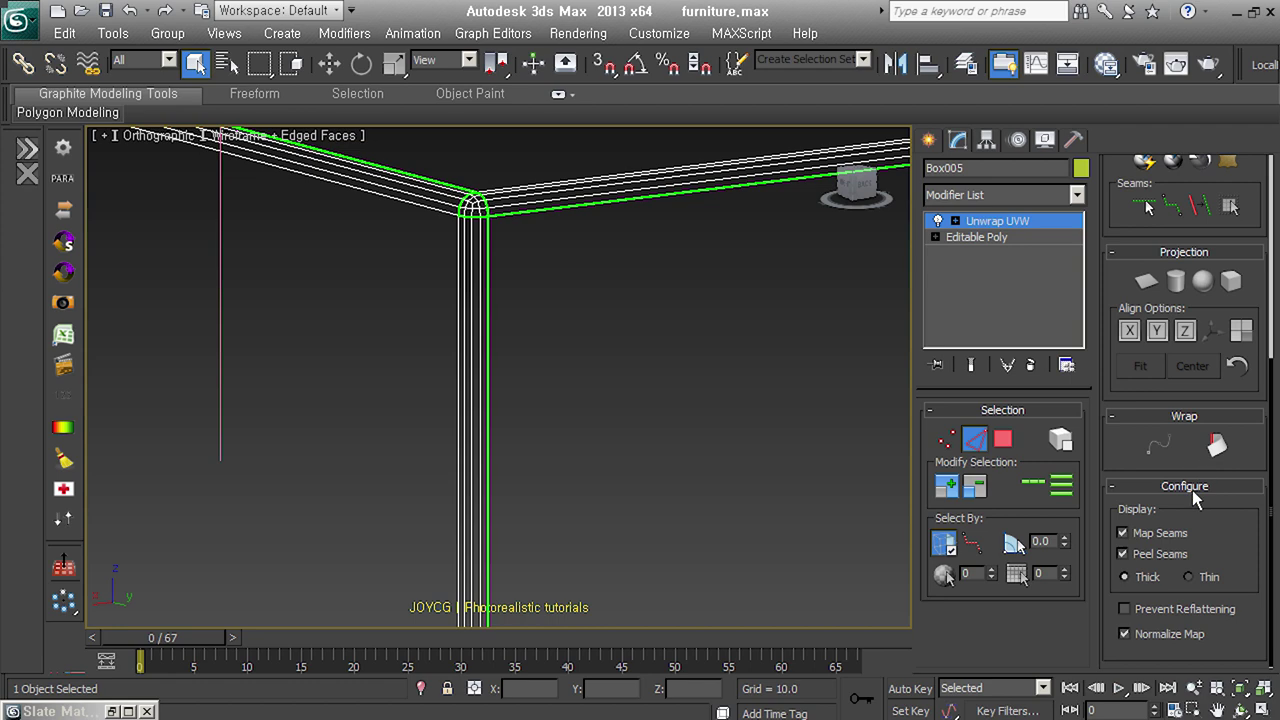
left_click(1164, 532)
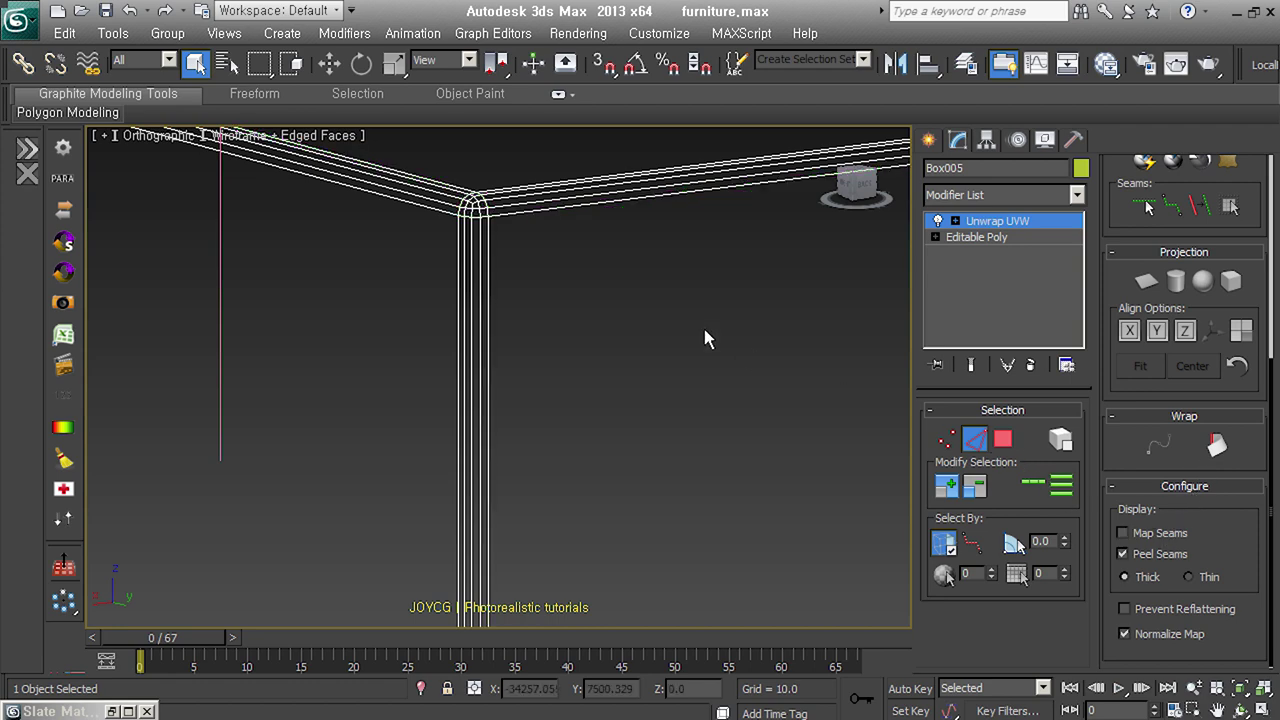
Inspect Box005 from below and along the red table frame, then enter Polygon sub-object level
scroll(717, 443, "down", 5)
scroll(631, 438, "up", 2)
scroll(631, 440, "up", 3)
scroll(709, 371, "down", 4)
scroll(531, 286, "up", 3)
scroll(407, 425, "down", 2)
scroll(407, 416, "up", 2)
middle_click_drag(600, 463, 586, 277, "alt")
scroll(586, 277, "up", 3)
scroll(520, 384, "down", 2)
scroll(714, 414, "down", 3)
scroll(743, 437, "down", 2)
scroll(706, 400, "up", 3)
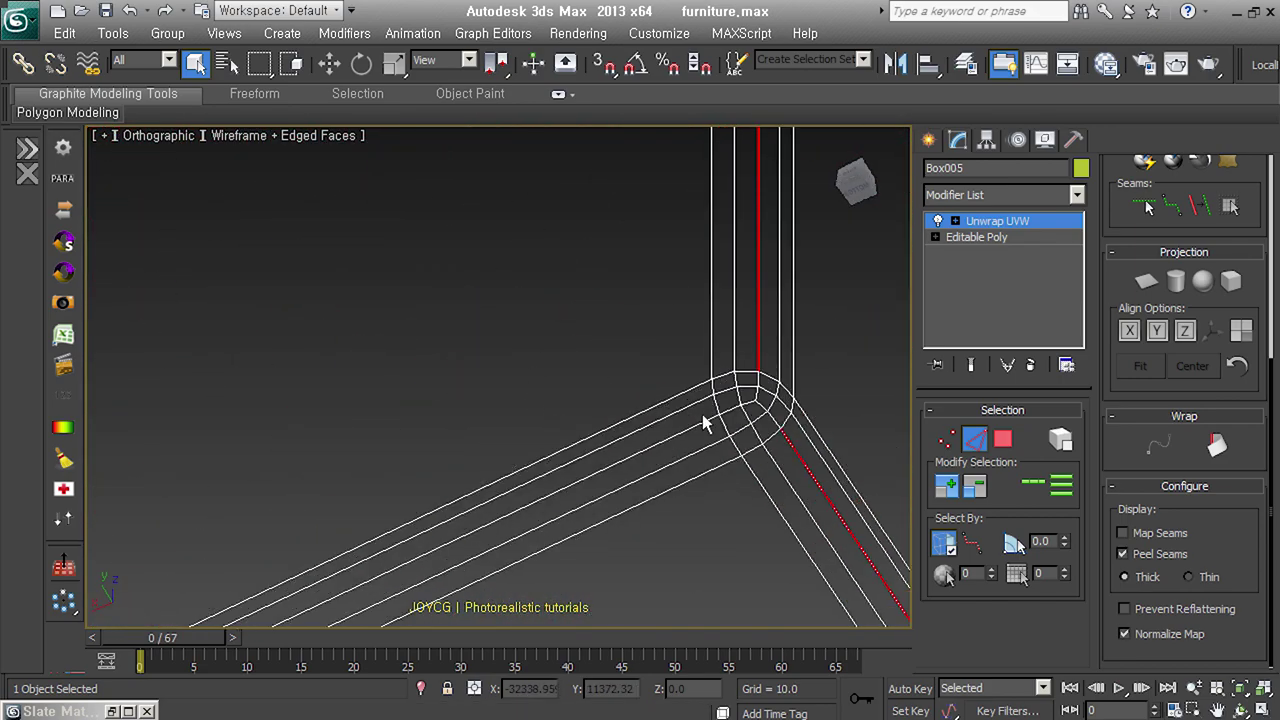
scroll(729, 335, "down", 5)
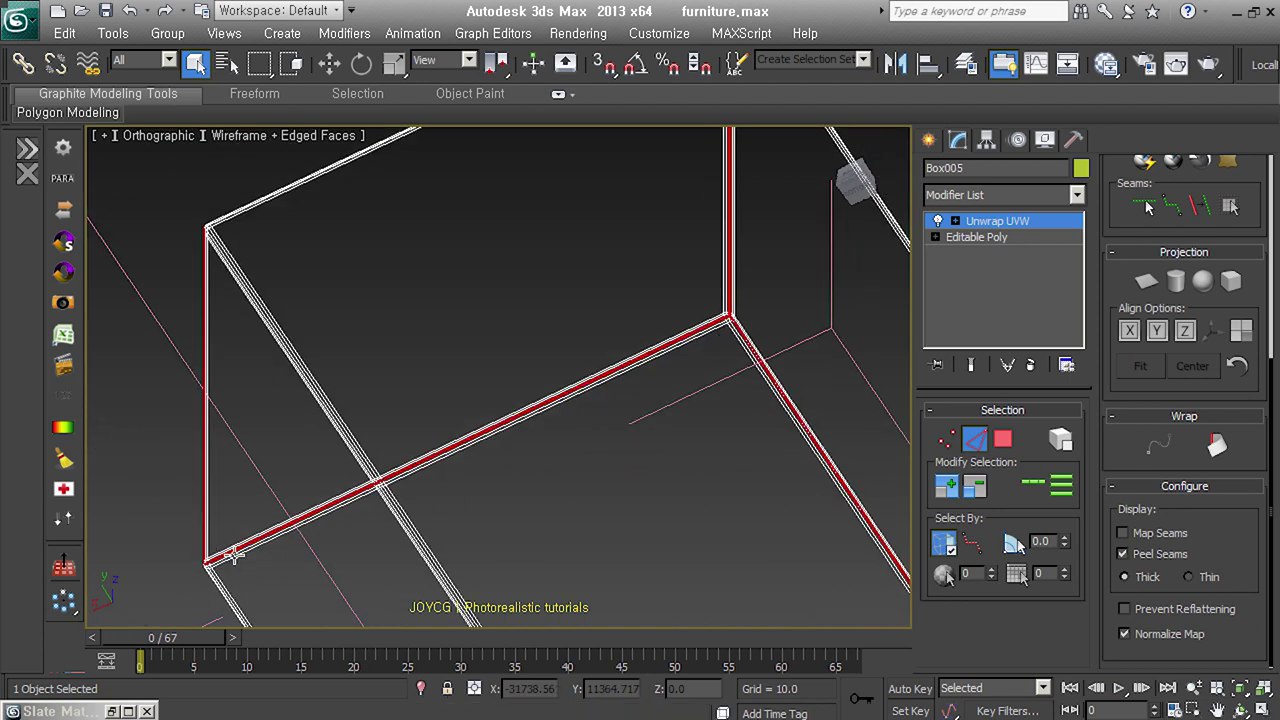
scroll(735, 320, "up", 3)
scroll(686, 333, "down", 4)
scroll(686, 338, "down", 3)
middle_click_drag(686, 338, 720, 486, "alt")
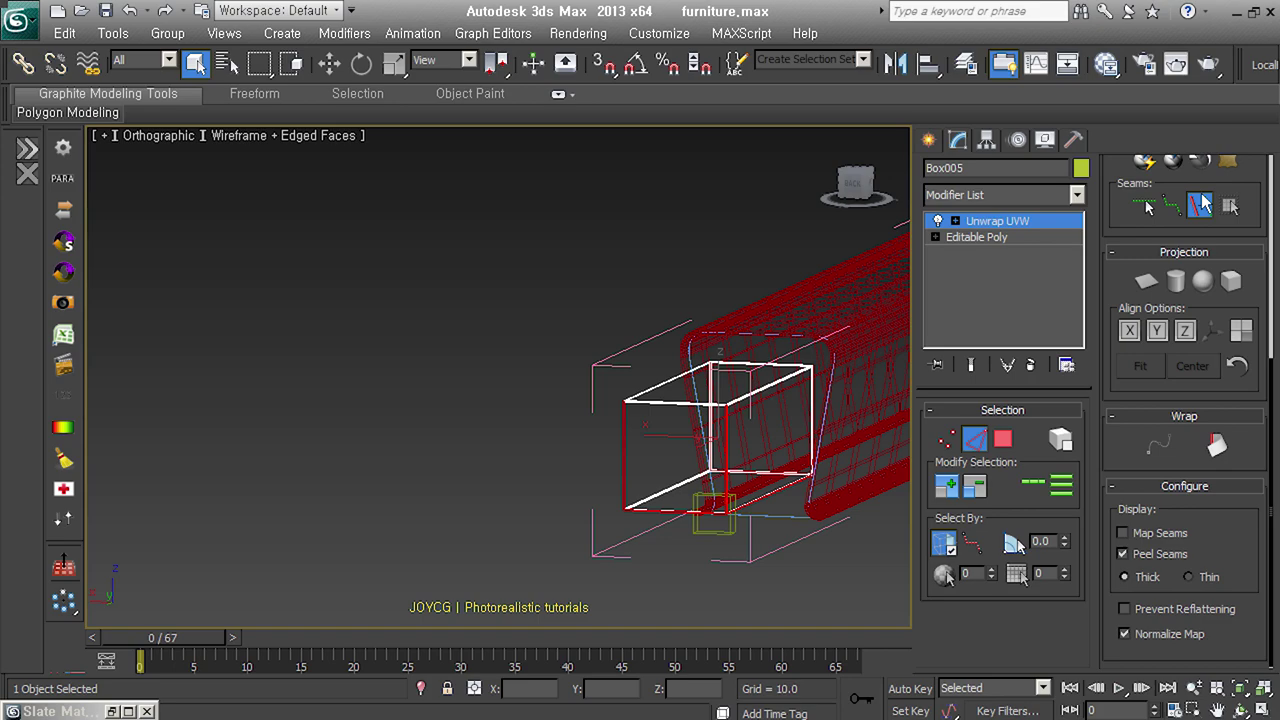
middle_click_drag(866, 455, 1159, 455, "alt")
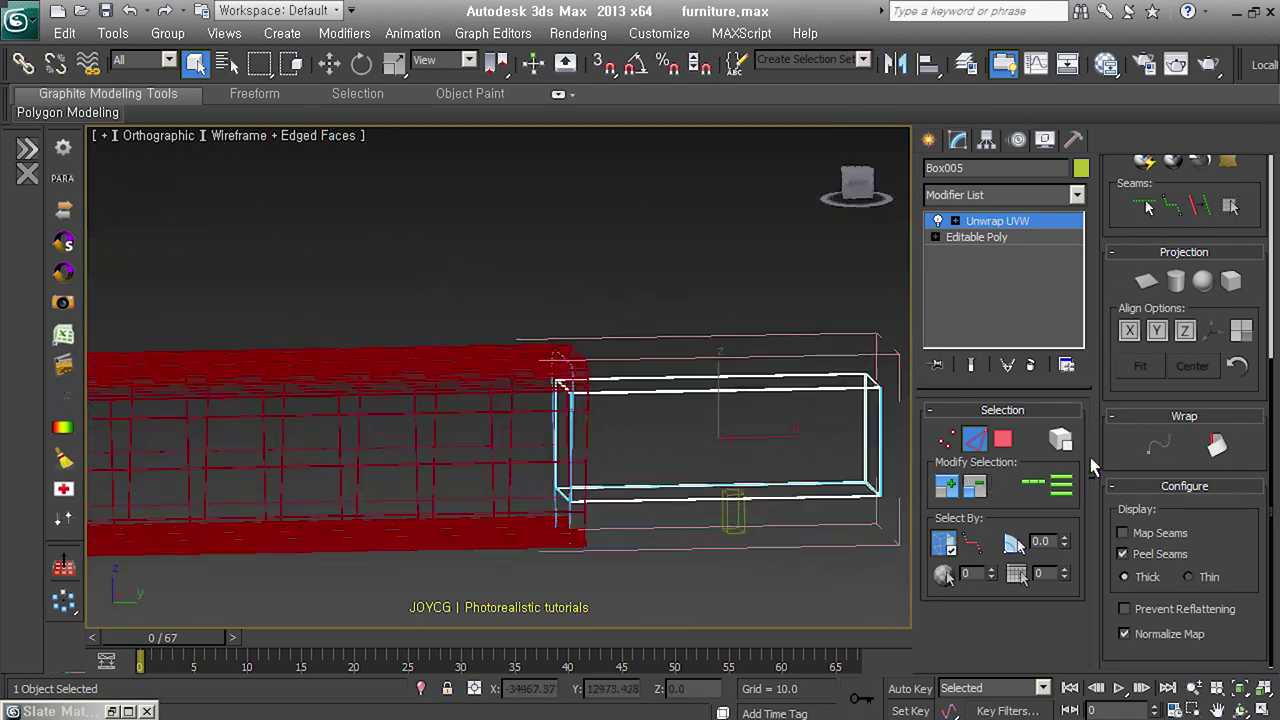
left_click(1002, 440)
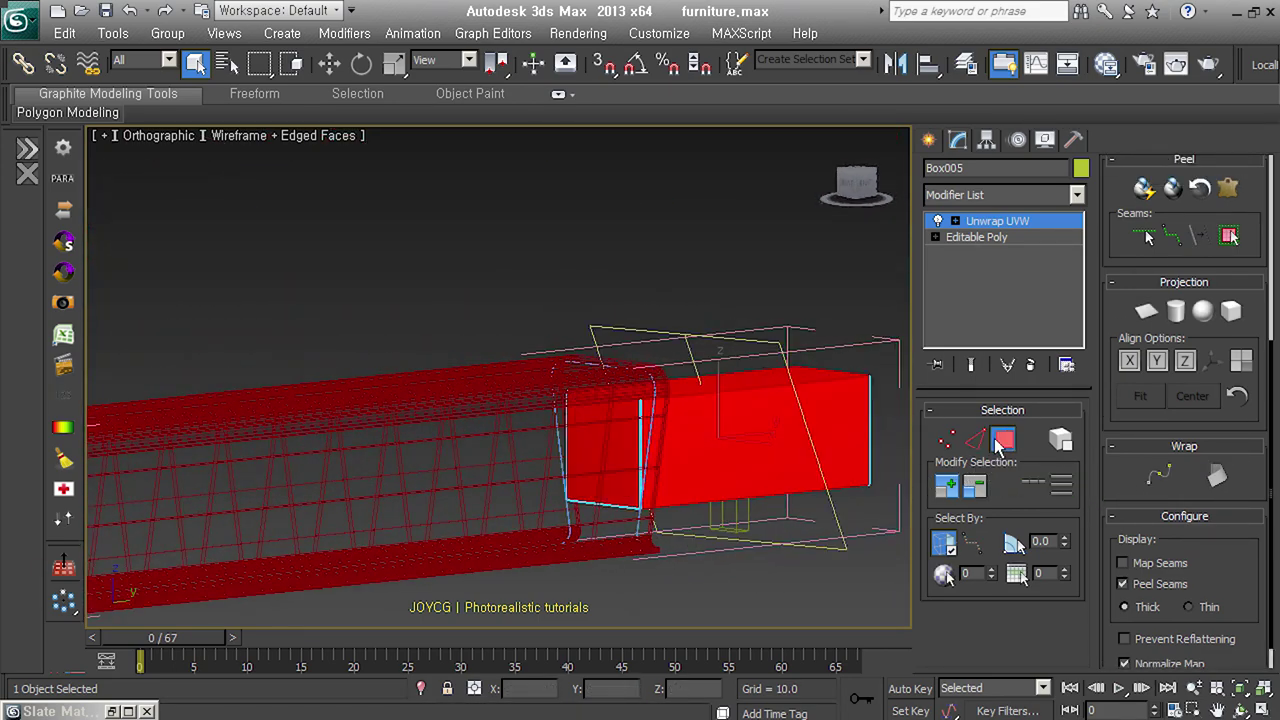
Pelt Box005's UVs, relax them by face angles with amount 1.0, and commit
left_click(1229, 187)
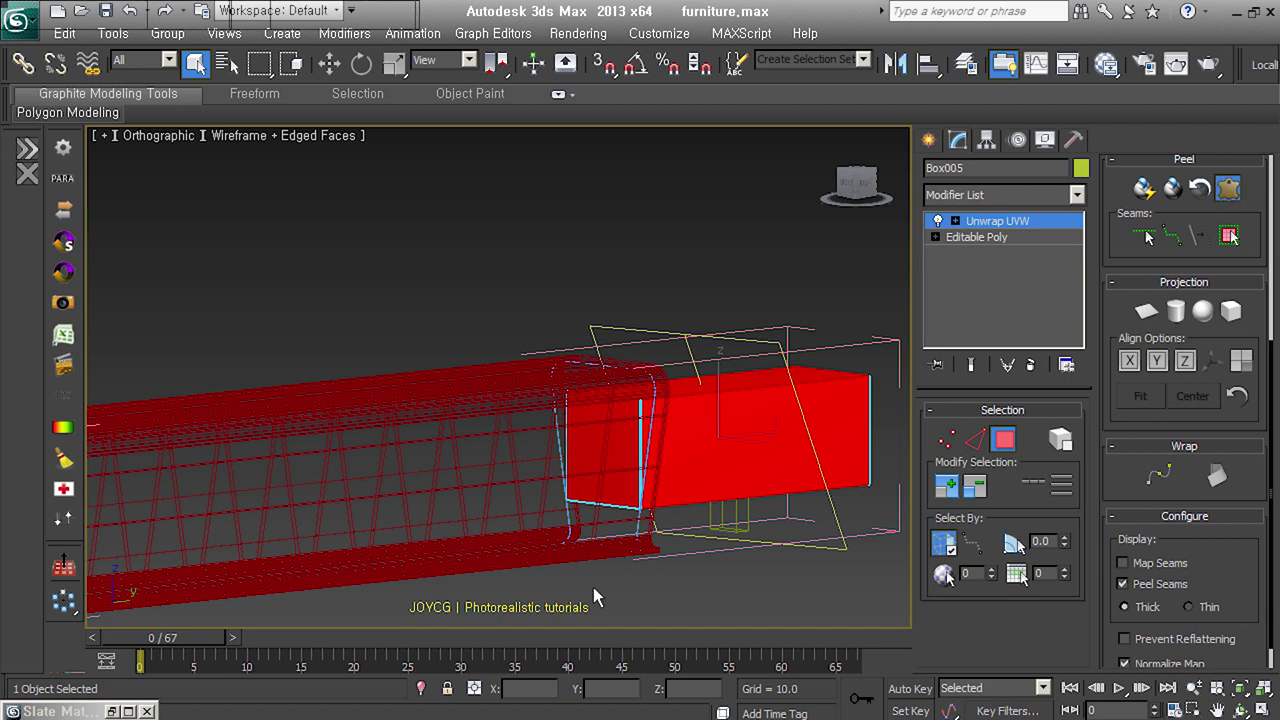
left_click(587, 163)
left_click(708, 262)
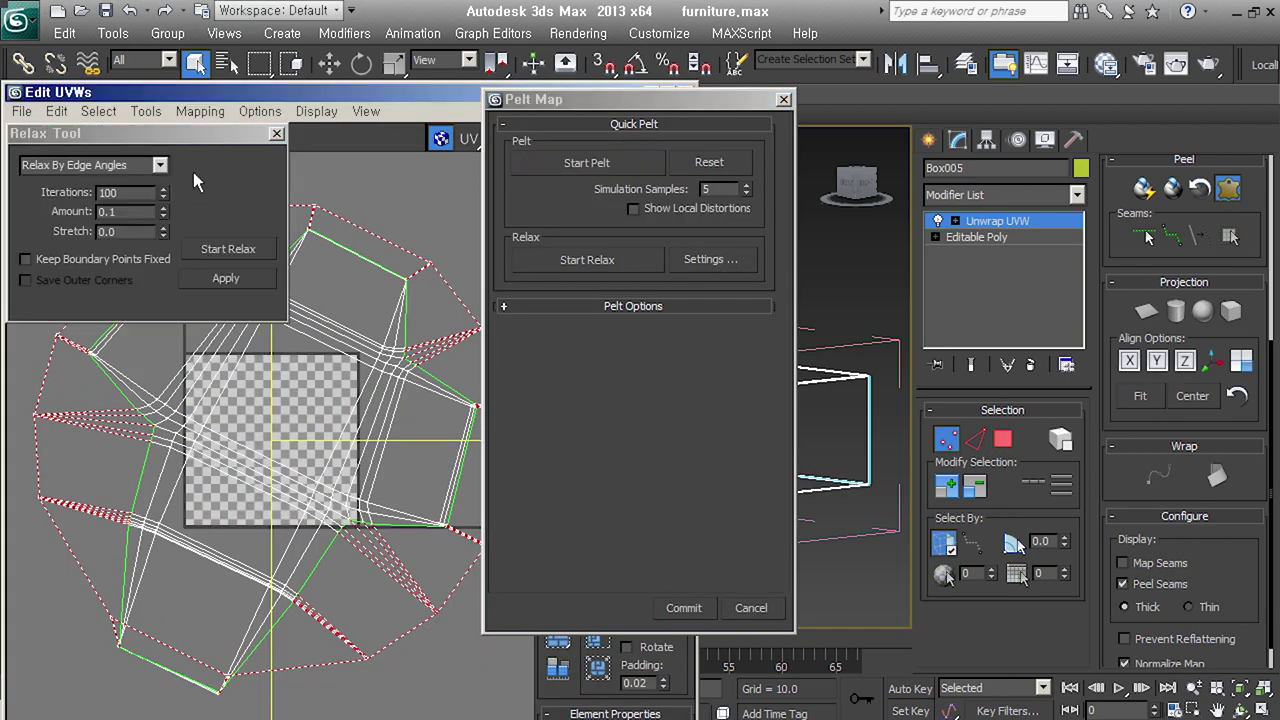
left_click(157, 166)
left_click(156, 184)
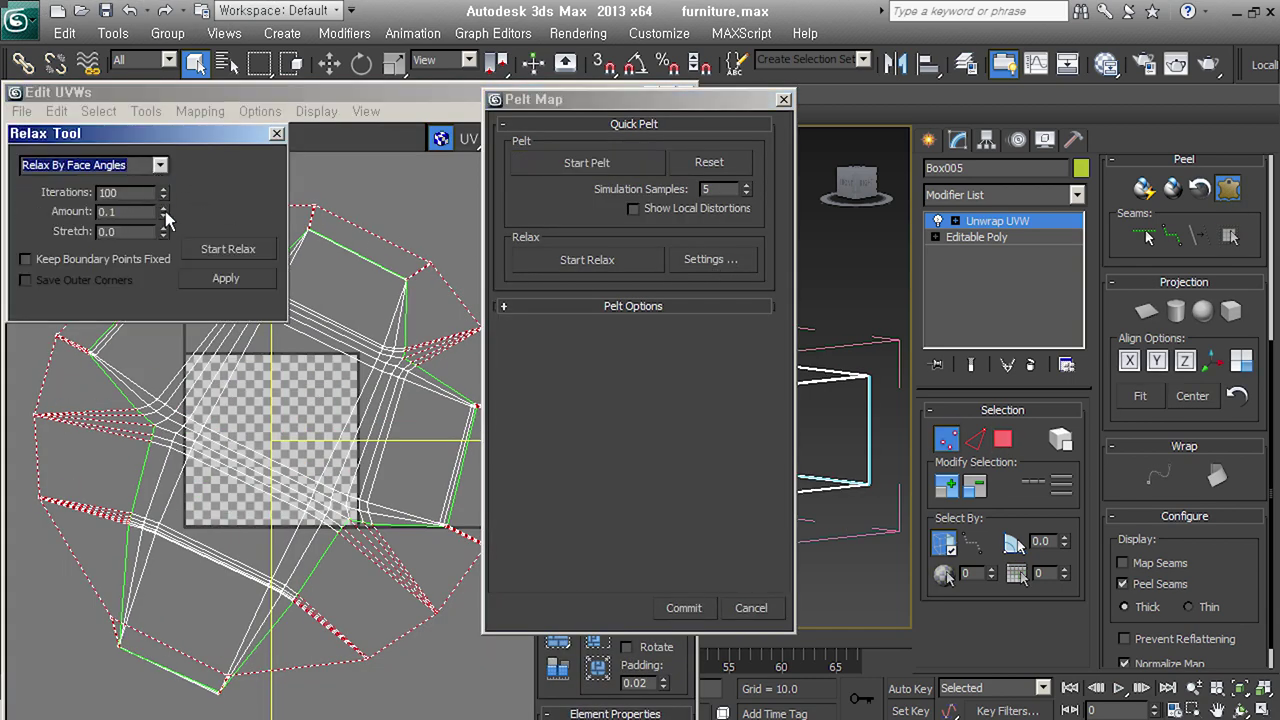
left_click_drag(165, 214, 205, 200)
left_click(249, 257)
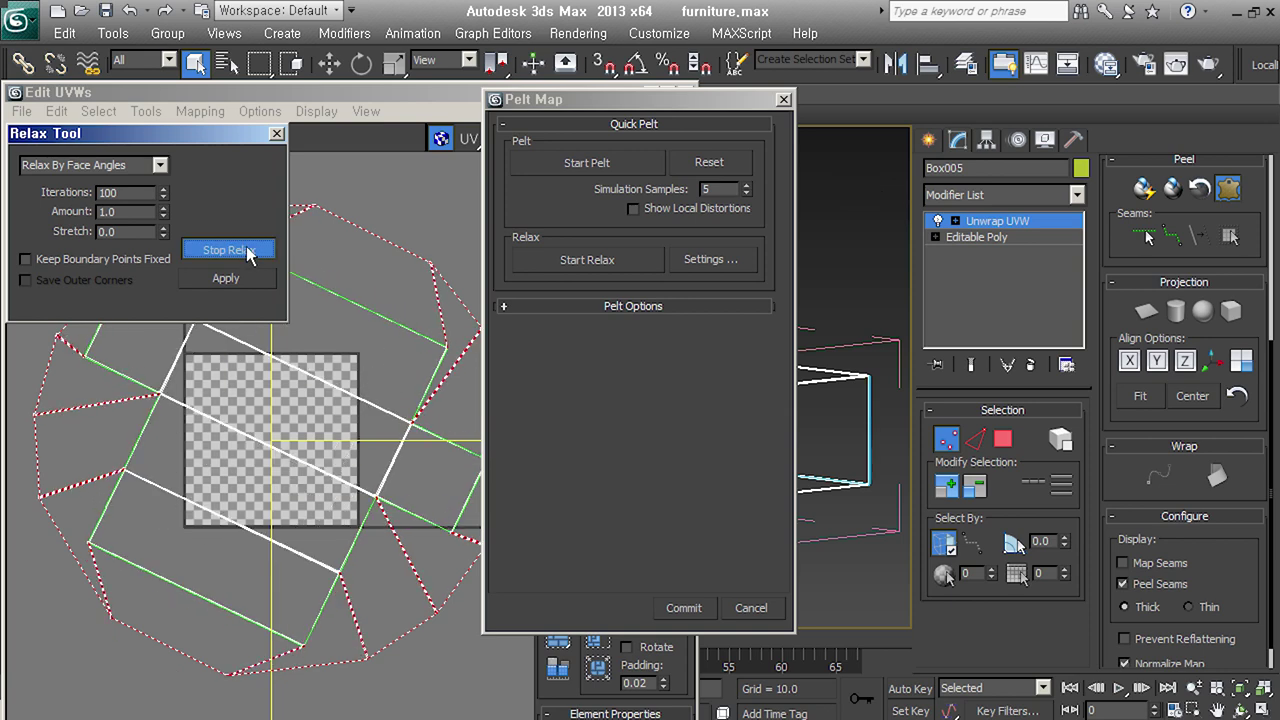
left_click(249, 252)
left_click(681, 607)
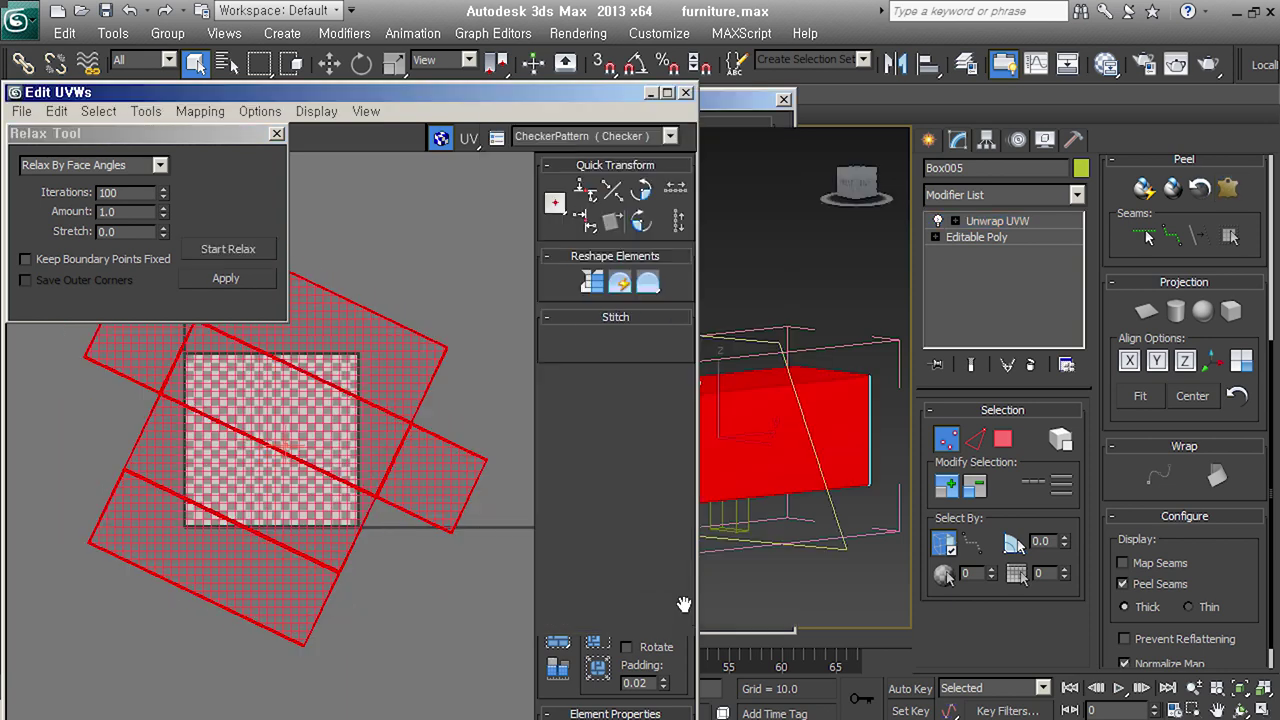
Pack the UV shells with Rotate enabled and clear the face selection
left_click(648, 648)
left_click(597, 668)
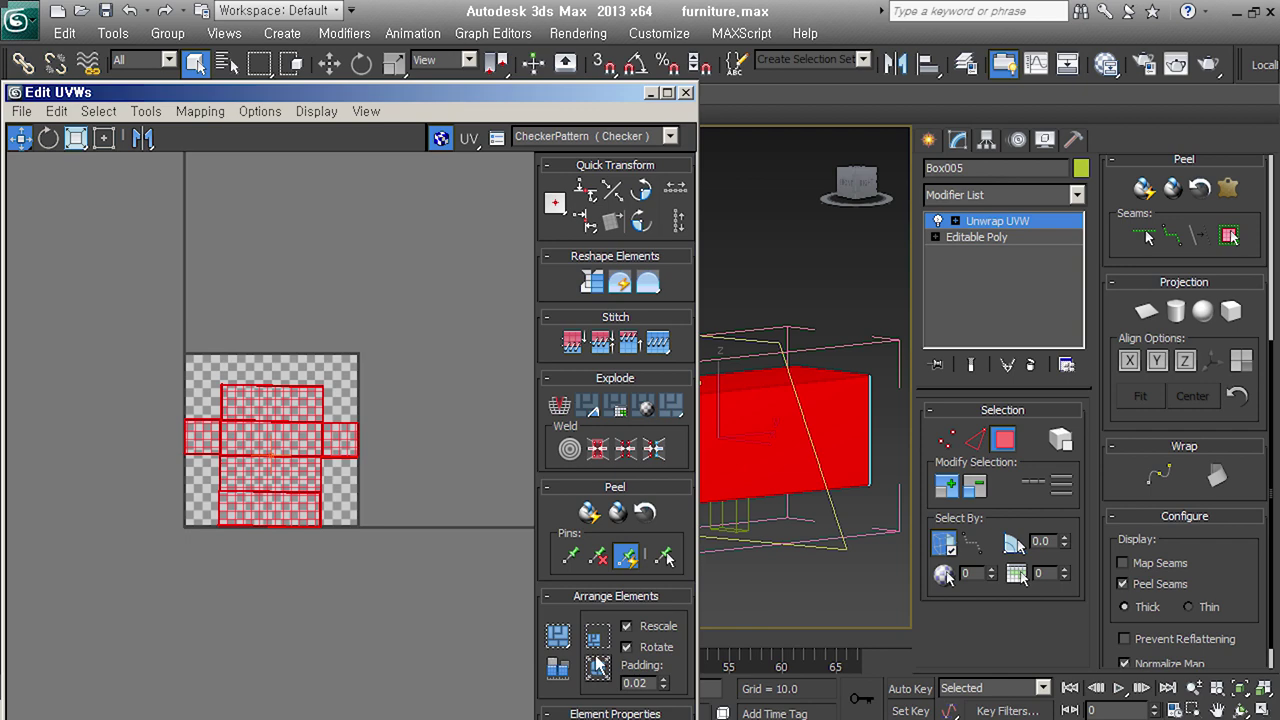
scroll(349, 449, "up", 3)
middle_click_drag(349, 449, 352, 445)
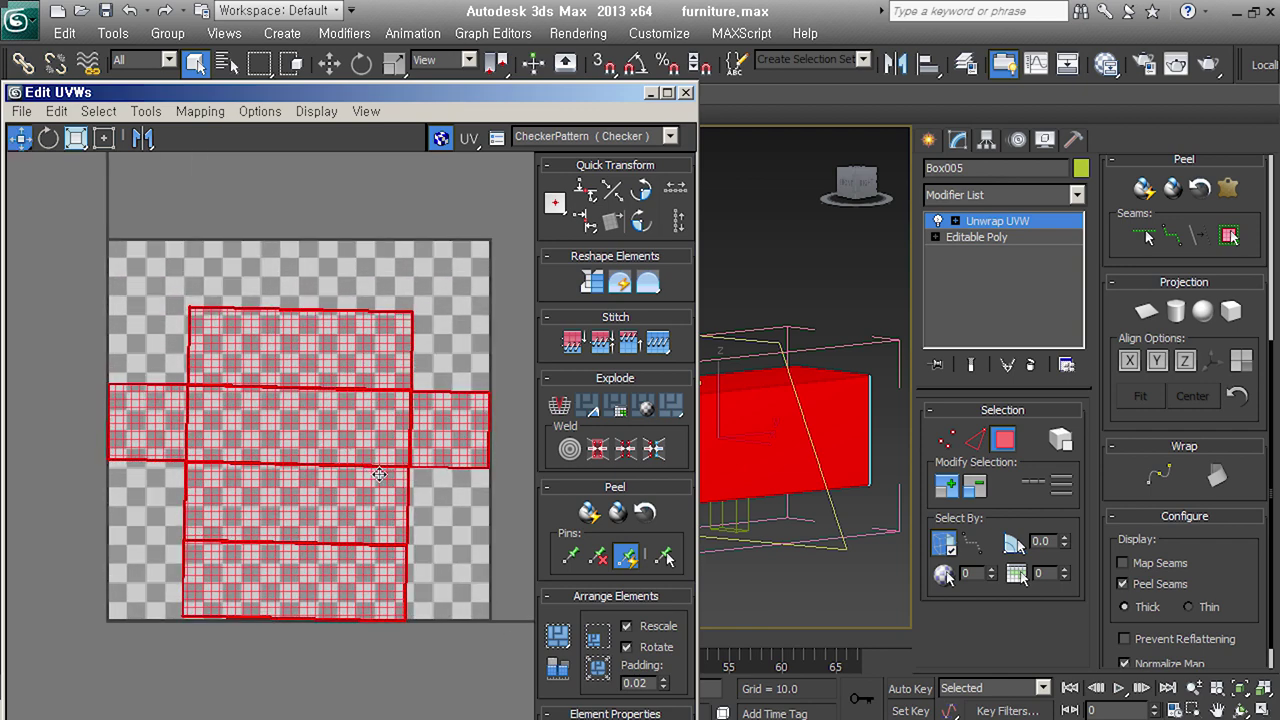
left_click(424, 633)
left_click_drag(266, 92, 273, 31)
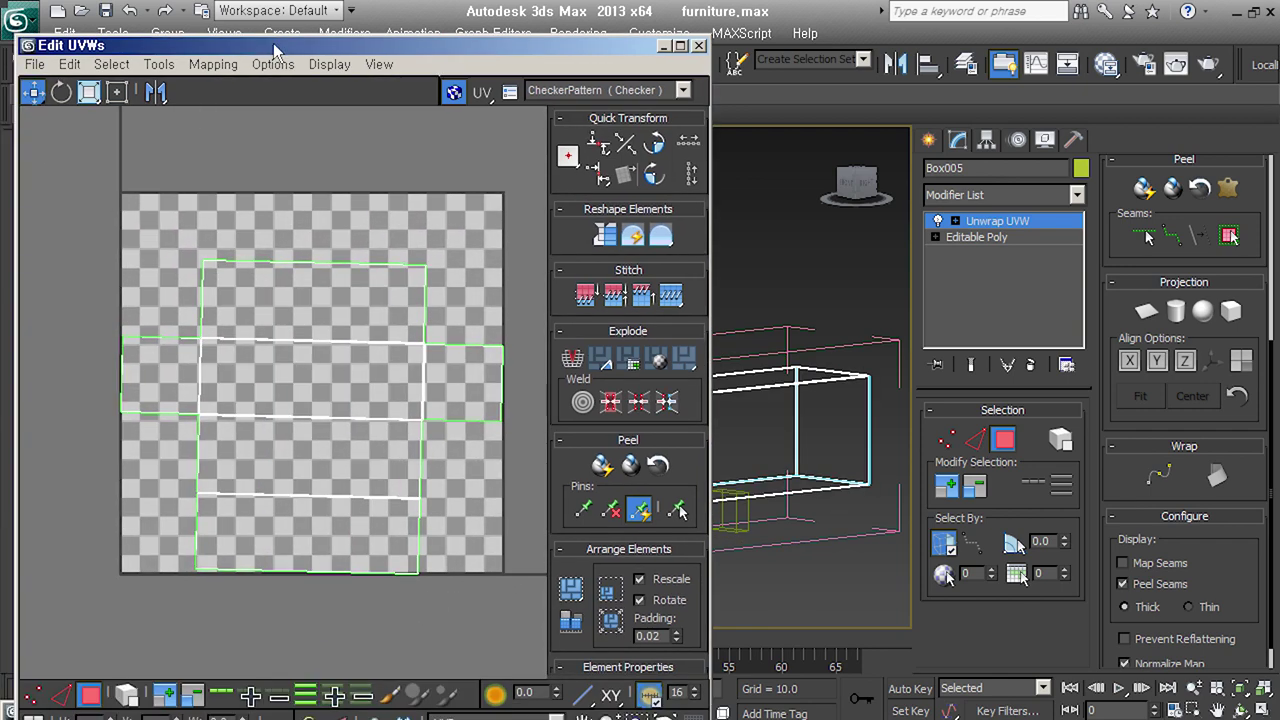
Straighten the UV shell into a rectangular grid from selected edges, then close Edit UVWs
key("2")
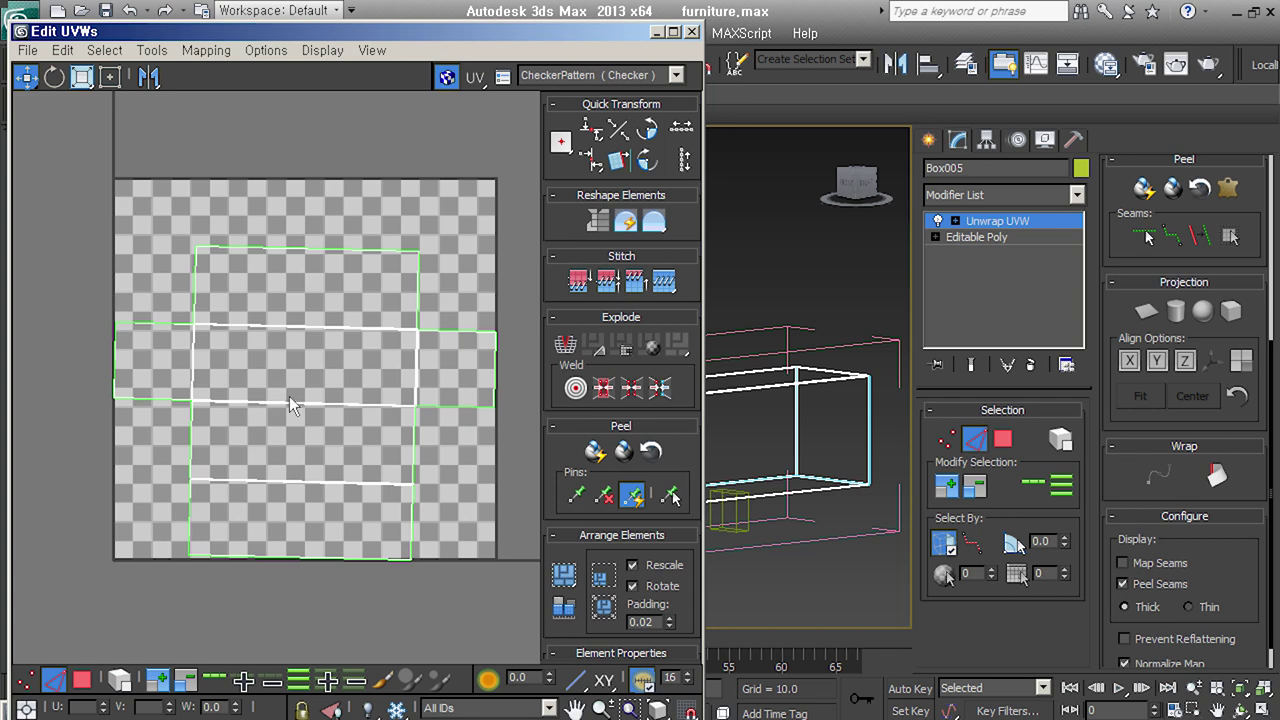
left_click(291, 401)
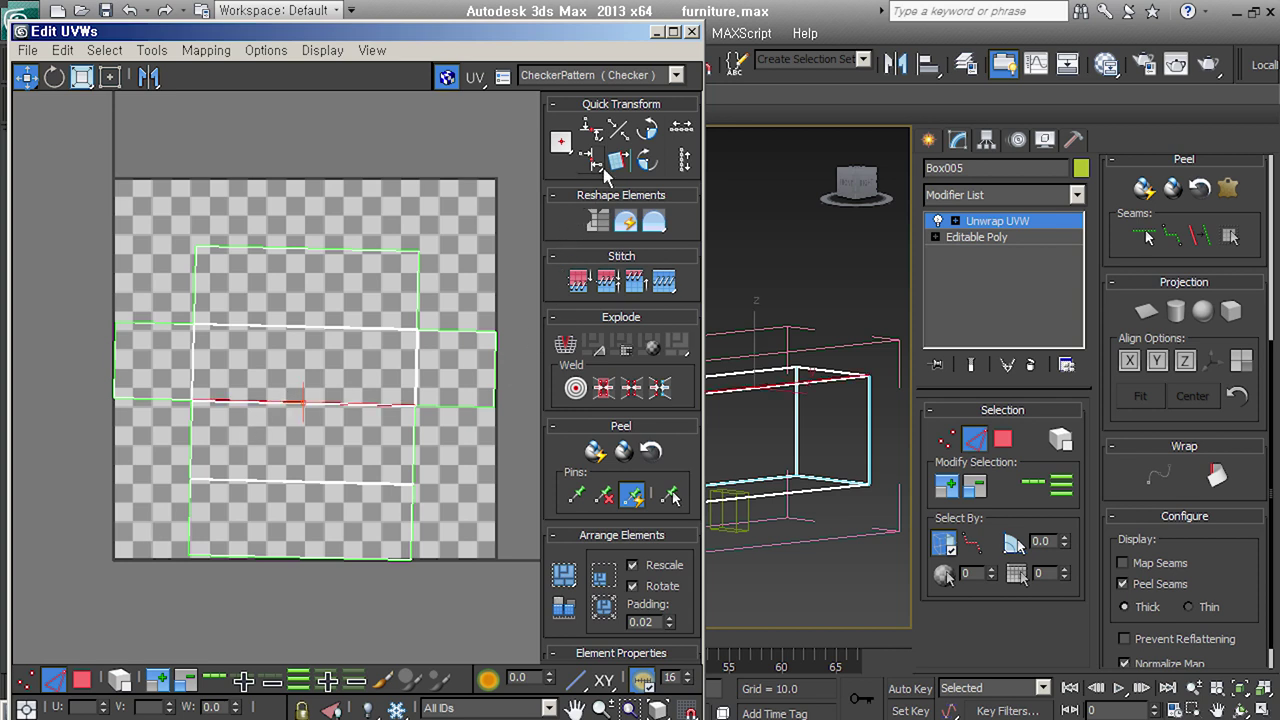
left_click(417, 354)
left_click(619, 163)
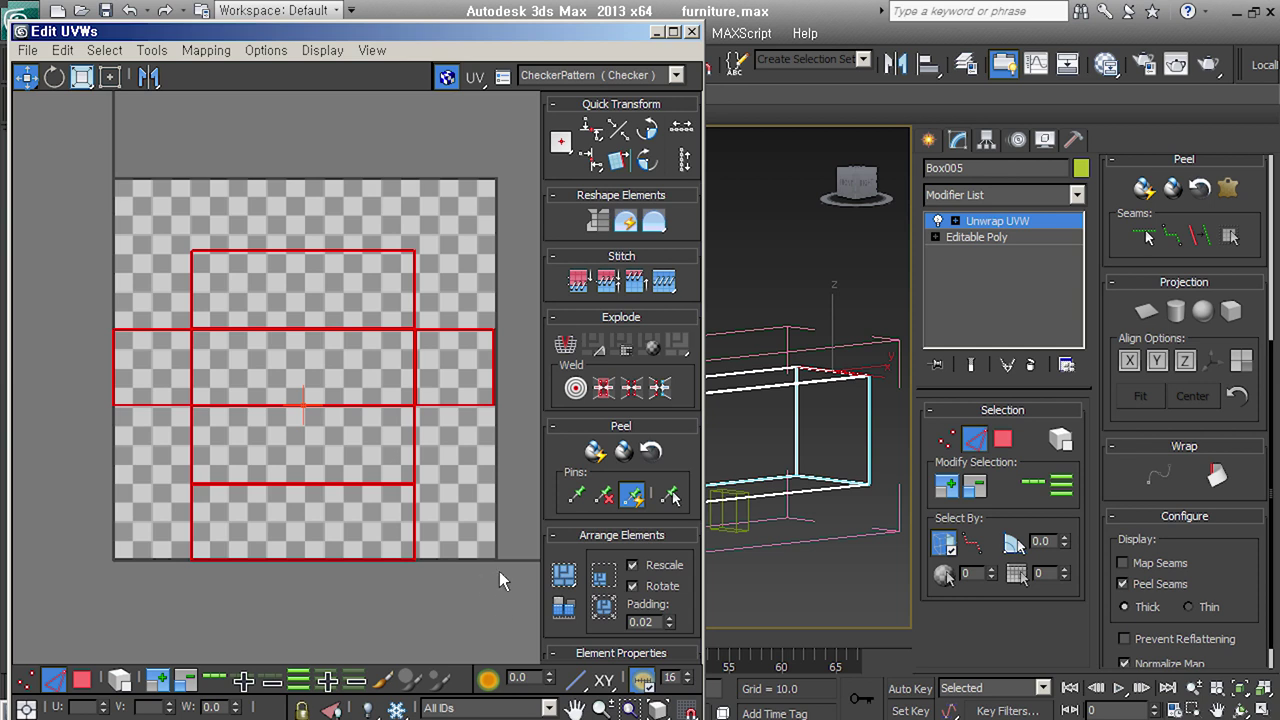
left_click(449, 622)
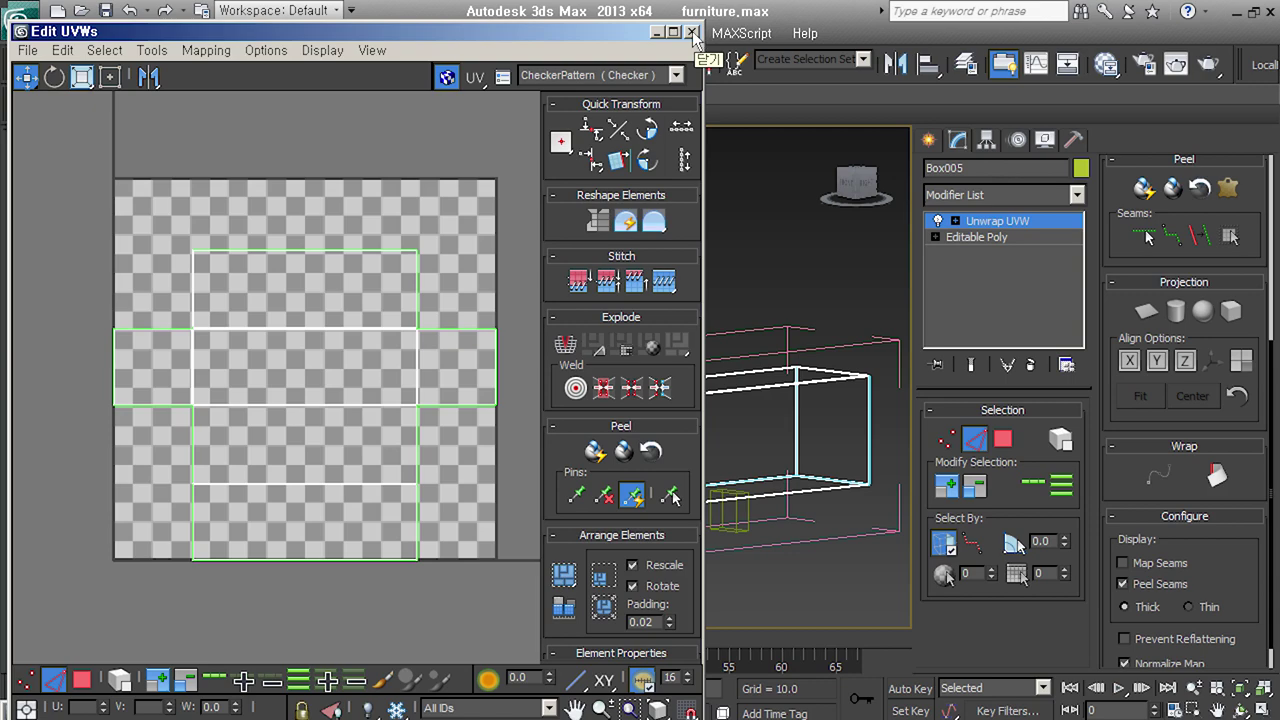
left_click(692, 33)
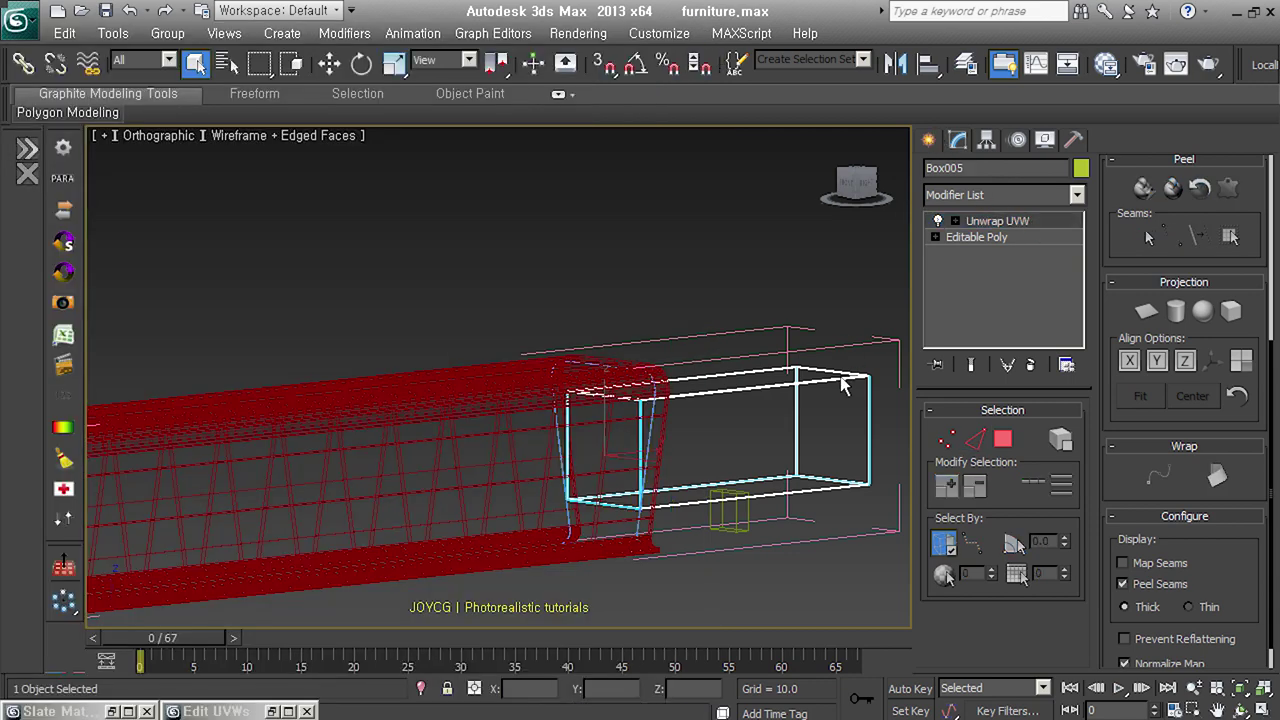
Switch the view to smooth shaded (F3) and check the wood material in the material editor
middle_click_drag(842, 385, 610, 435, "alt")
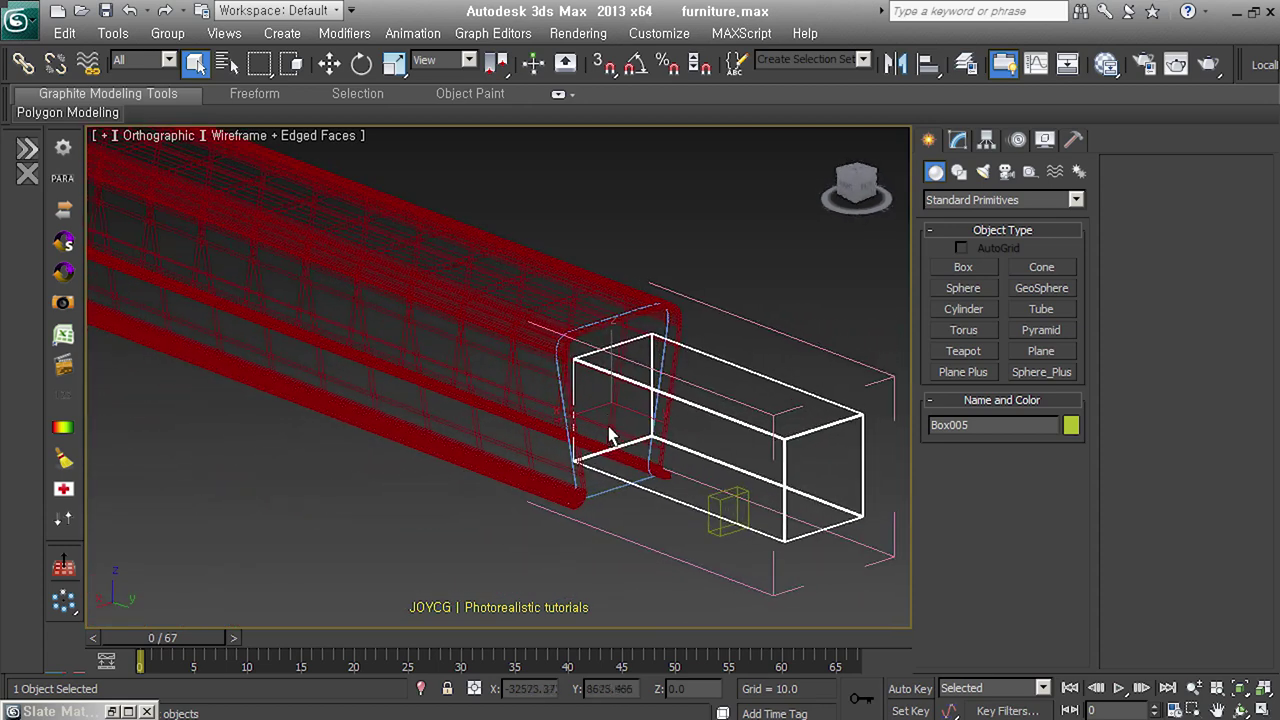
middle_click_drag(766, 437, 720, 469)
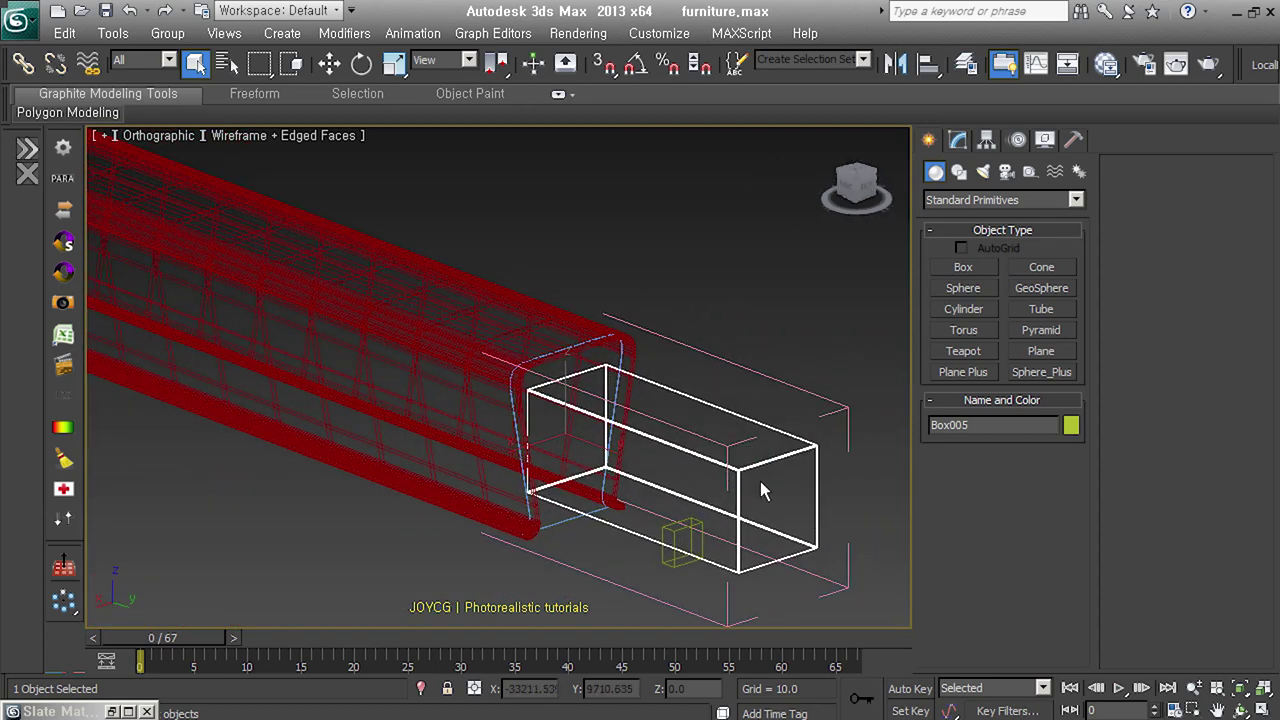
key("F3")
scroll(760, 479, "up", 5)
scroll(760, 477, "down", 2)
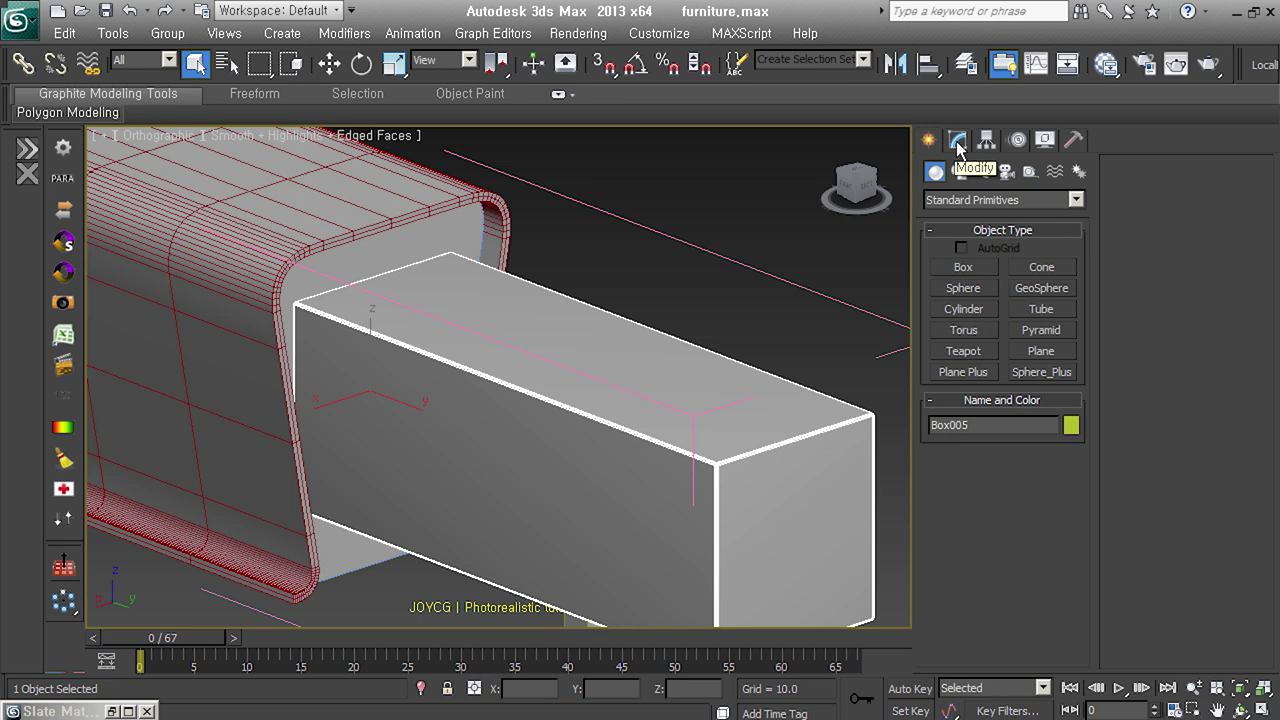
left_click(1106, 63)
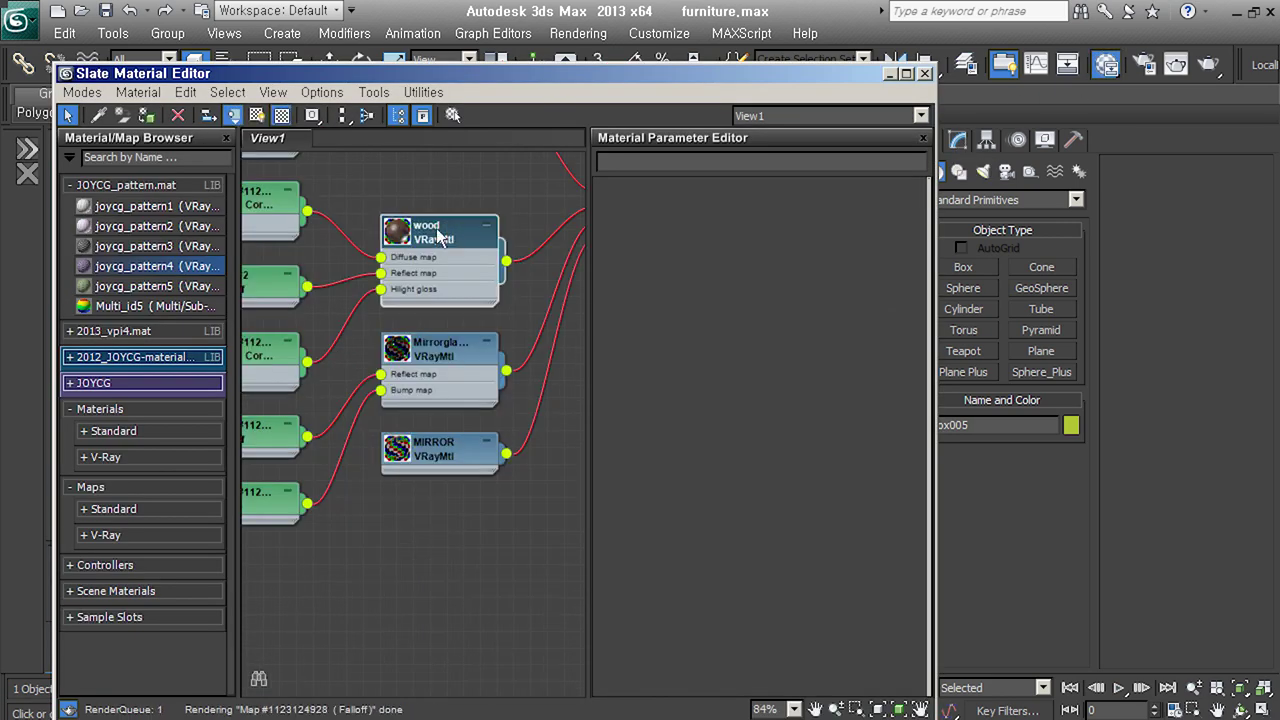
Return to Box005's modifier stack, showing Unwrap UVW, and open the Modifier List
left_click(889, 73)
left_click(957, 139)
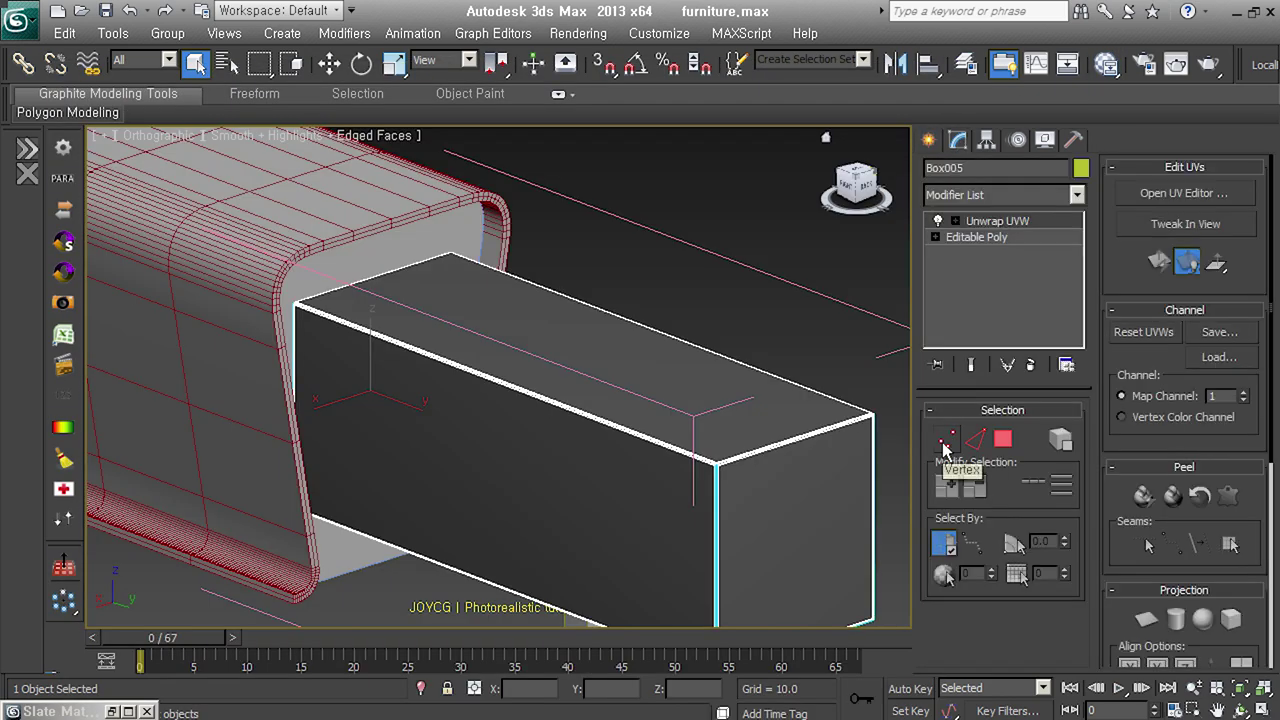
middle_click_drag(814, 483, 803, 465)
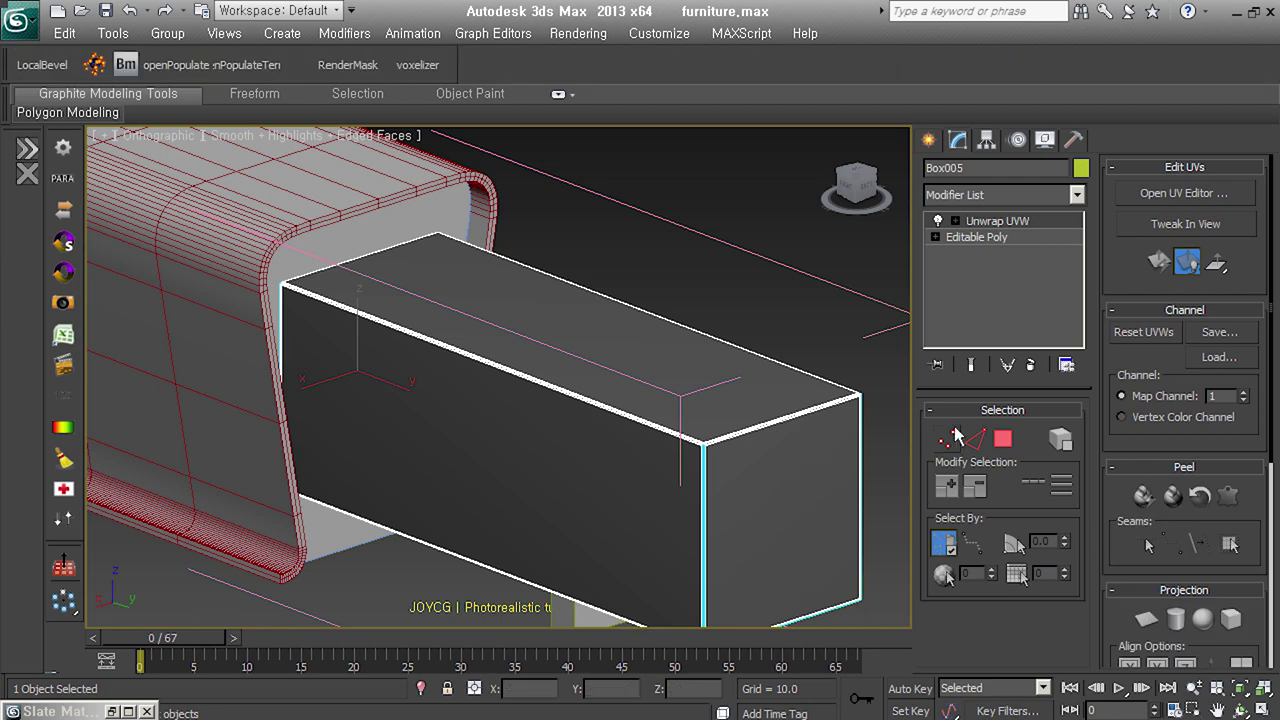
left_click(1000, 194)
Add a Material modifier (ID 2) and show the wood material shaded on Box005
left_click(957, 360)
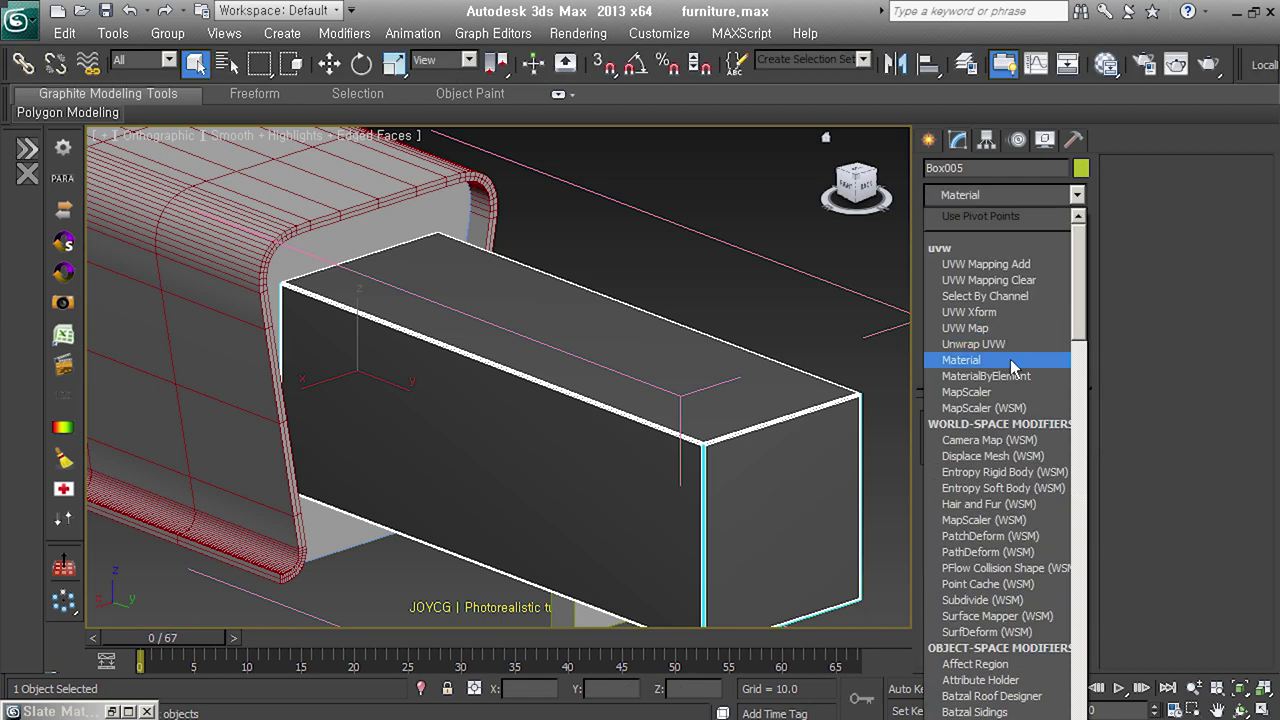
left_click(1106, 63)
left_click(258, 115)
left_click(891, 74)
Disable Unwrap UVW and set the UVW Map modifier to Box projection
scroll(787, 341, "up", 2)
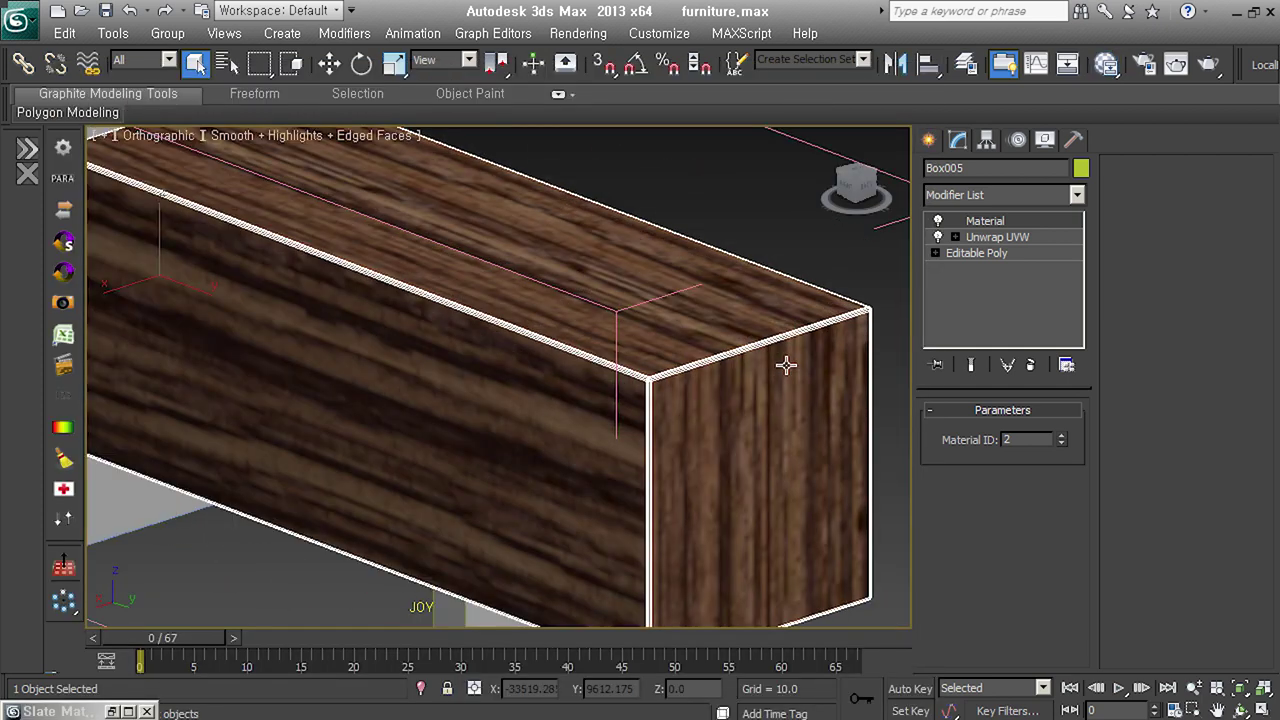
left_click(938, 237)
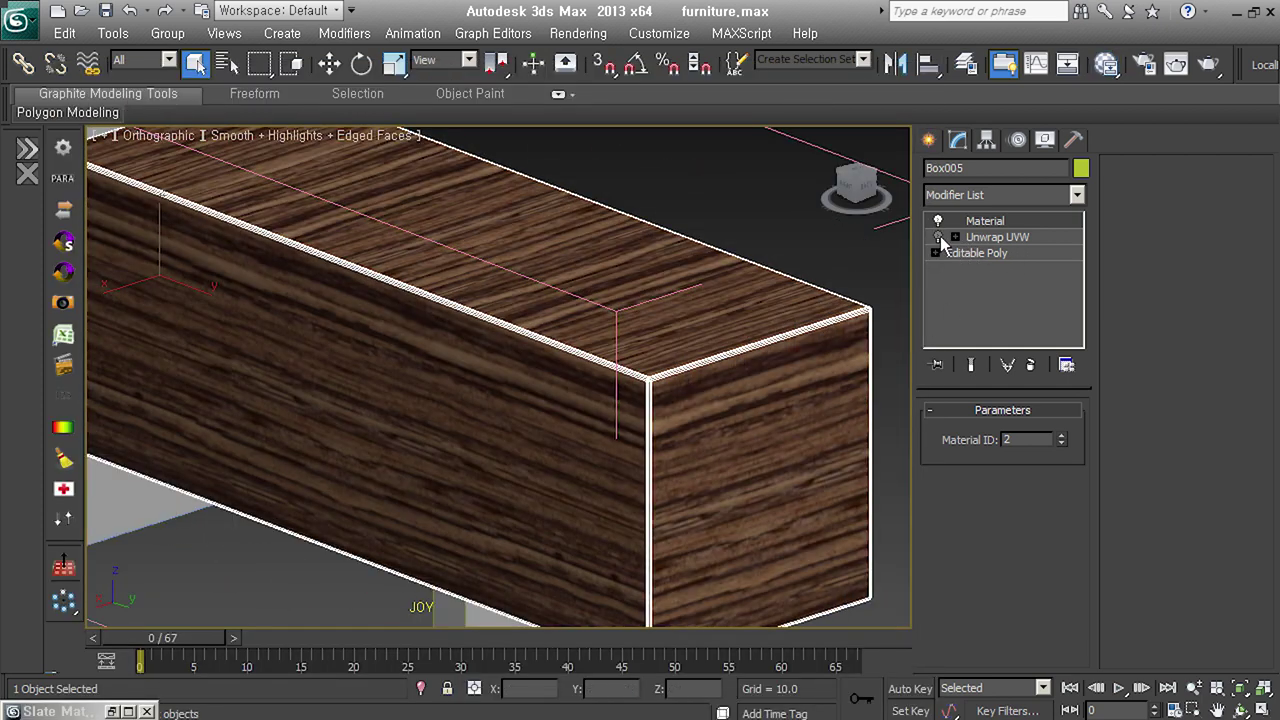
scroll(791, 503, "down", 3)
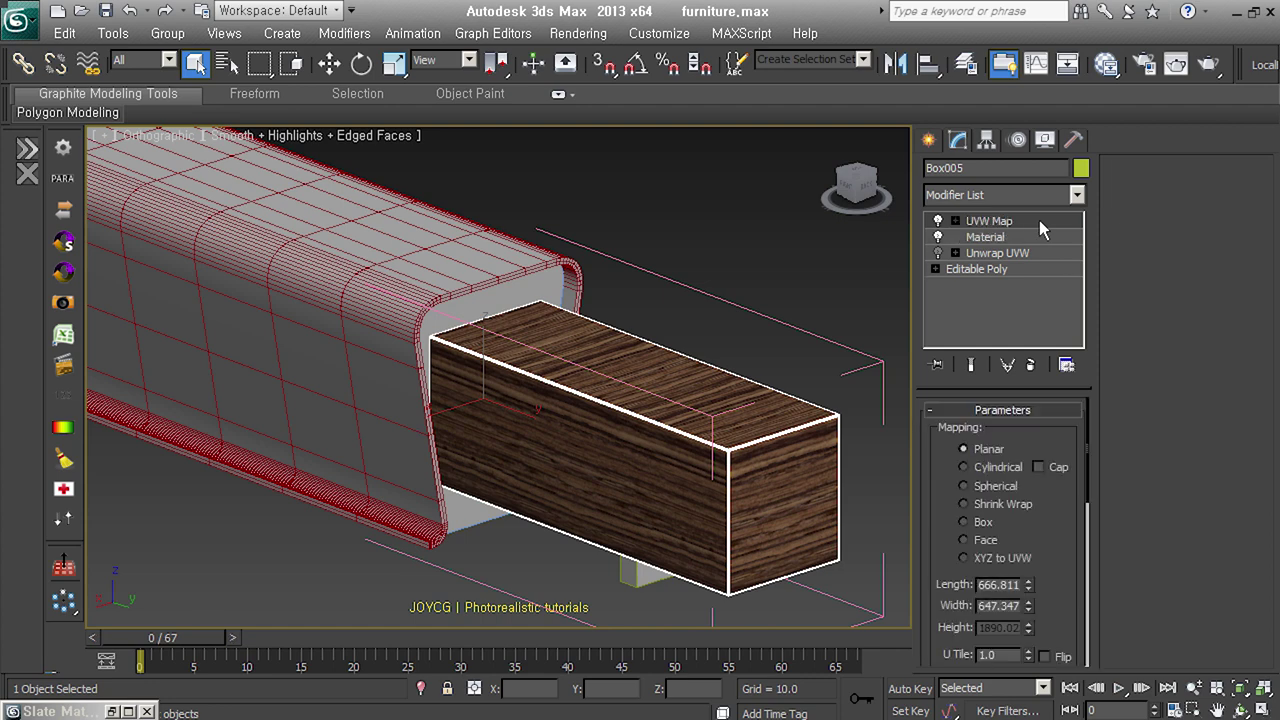
left_click(984, 524)
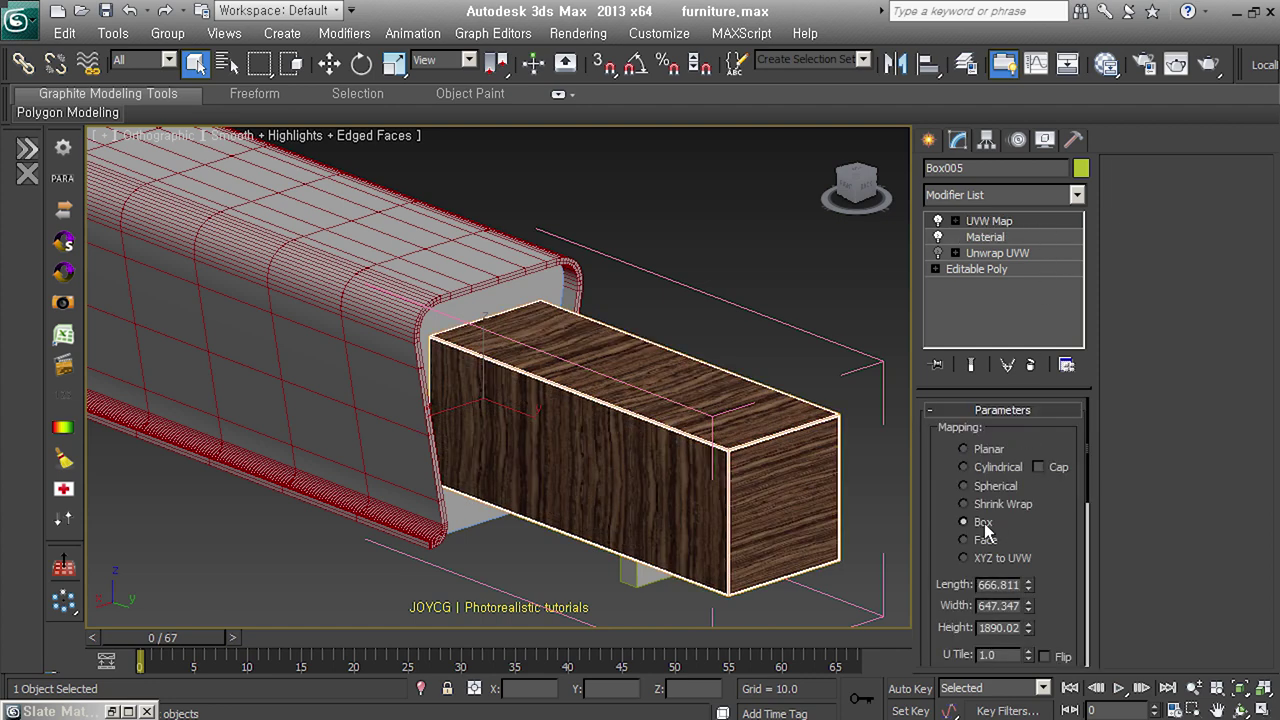
Align the Box UVW Map gizmo to Y and set Length, Width and Height to 1000
scroll(1040, 565, "down", 5)
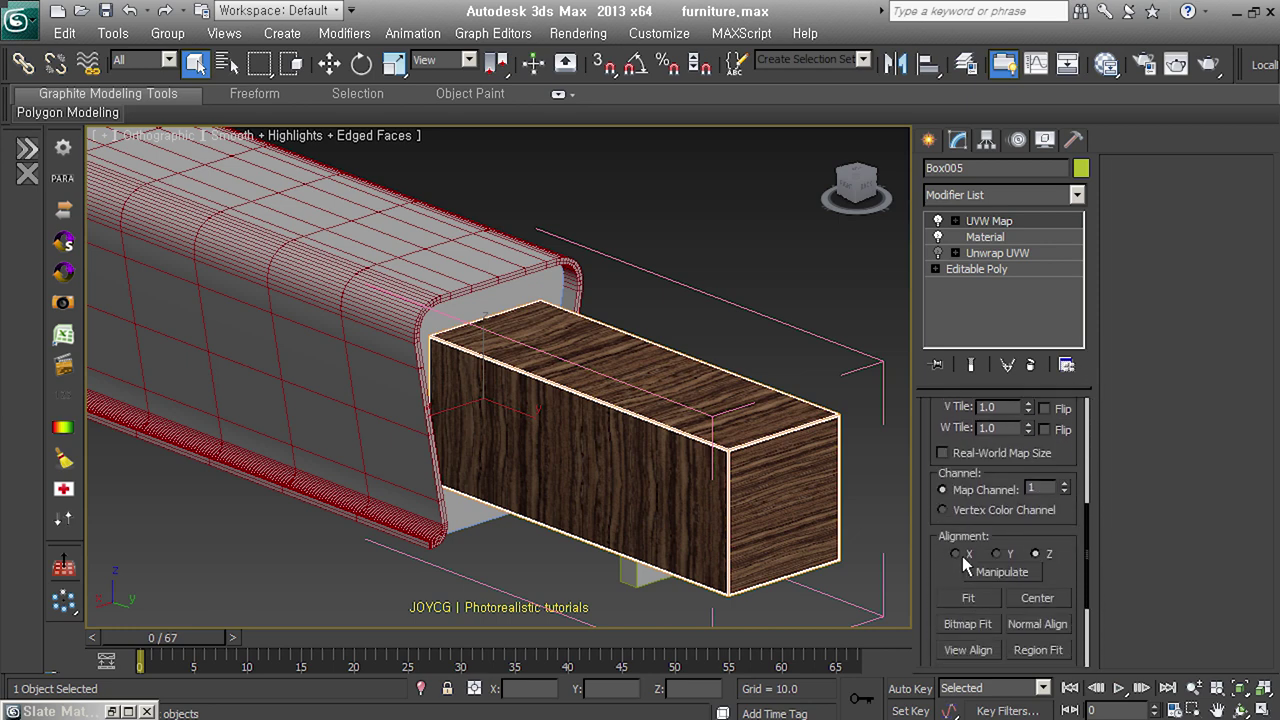
left_click(970, 552)
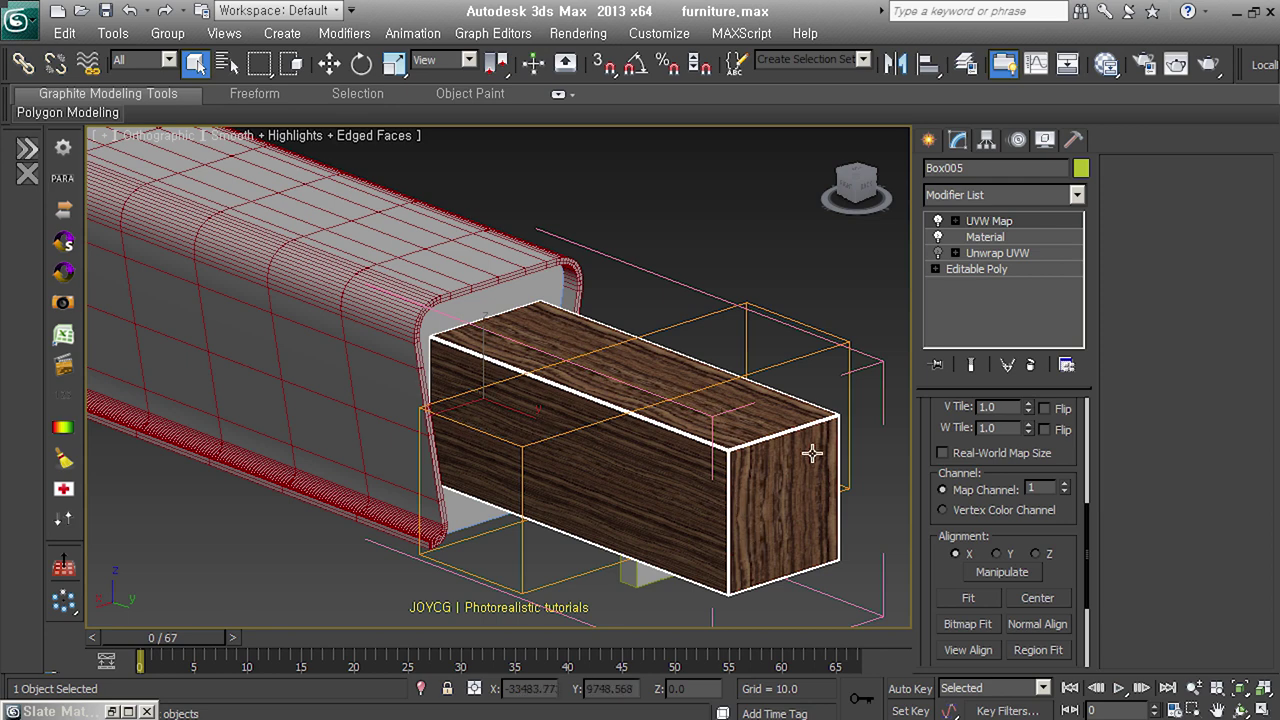
left_click(1005, 554)
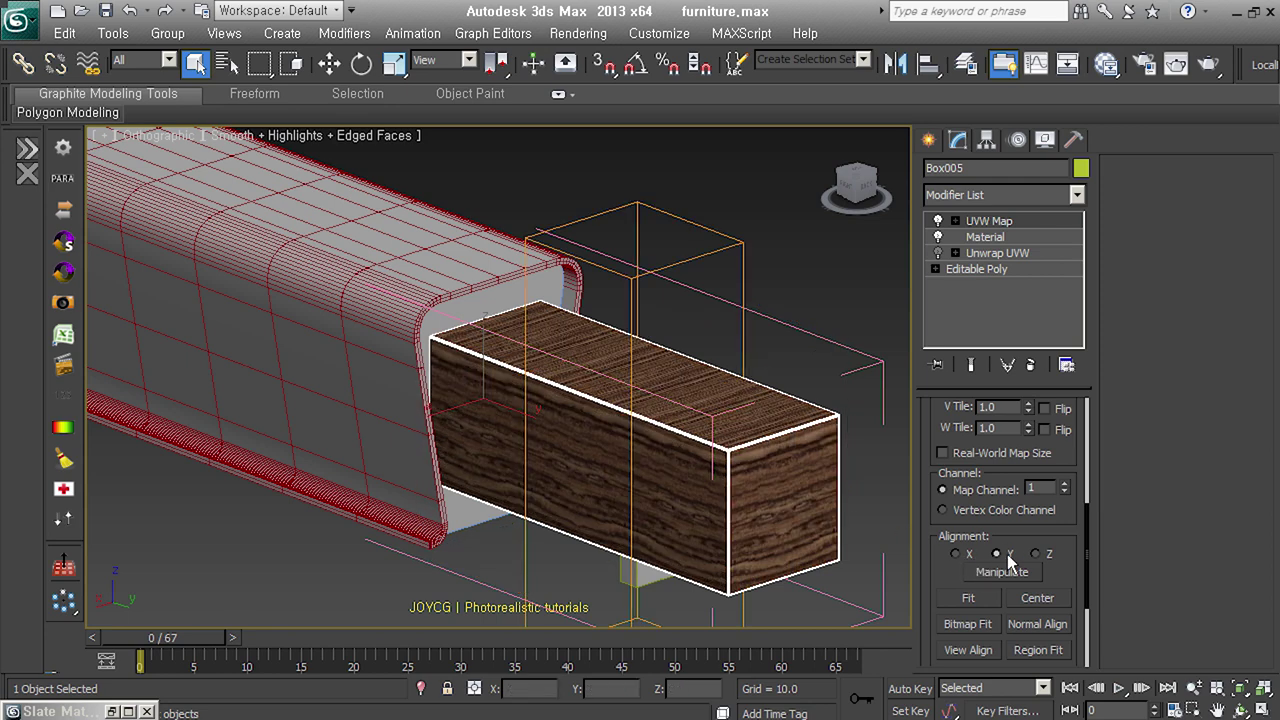
scroll(945, 432, "up", 5)
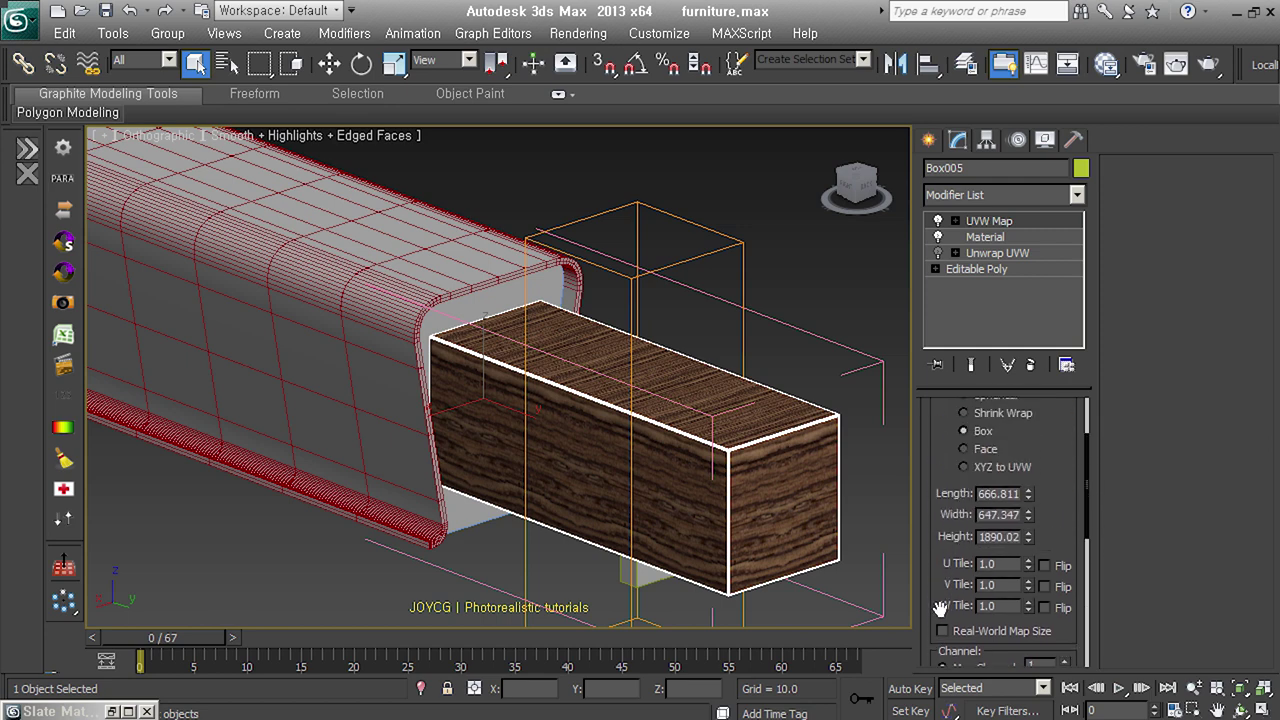
double_click(998, 494)
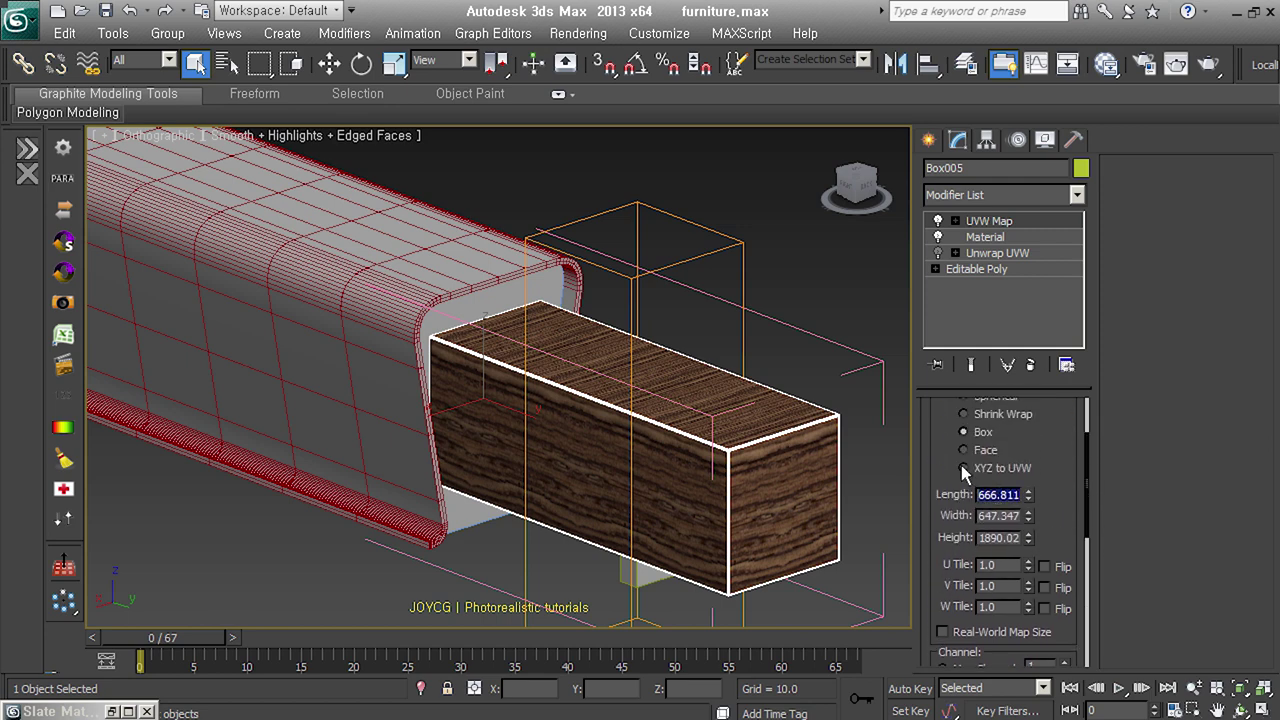
type("1000")
key("Tab")
type("1000")
key("Tab")
type("1000")
key("Return")
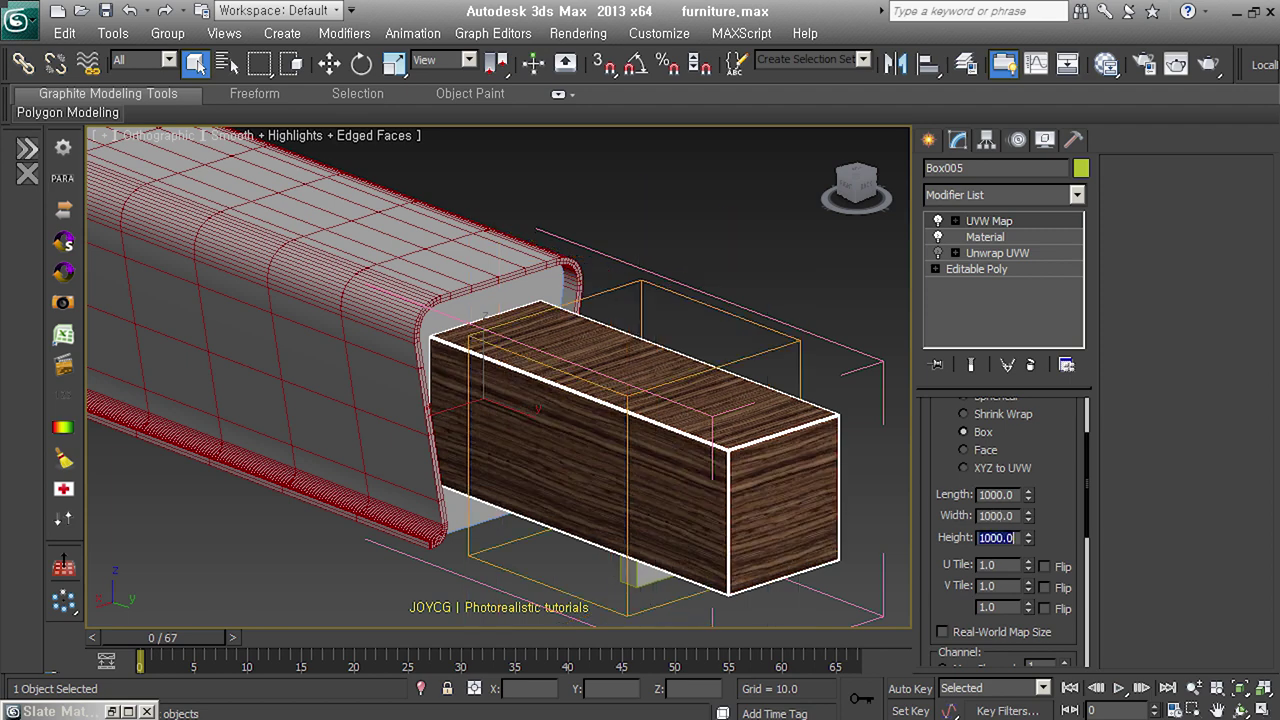
Rotate the mapping gizmo -30° around Z with angle snap on
middle_click_drag(799, 489, 592, 406, "alt")
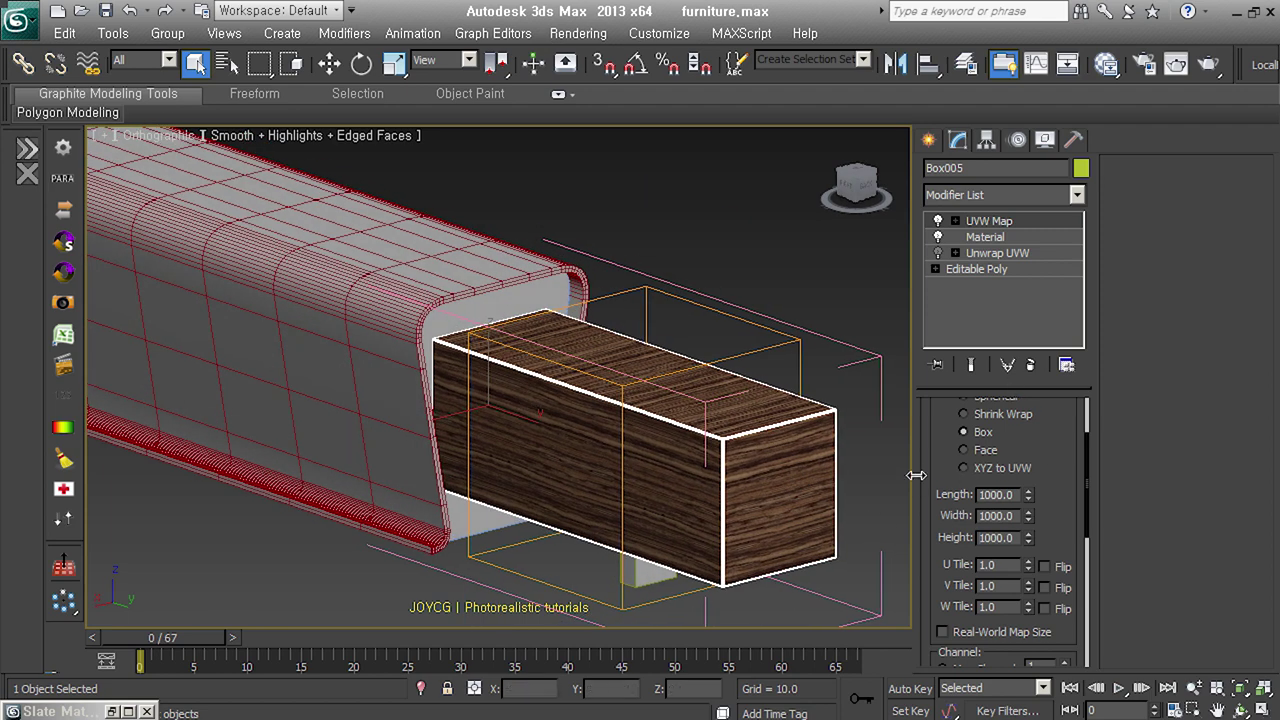
key("e")
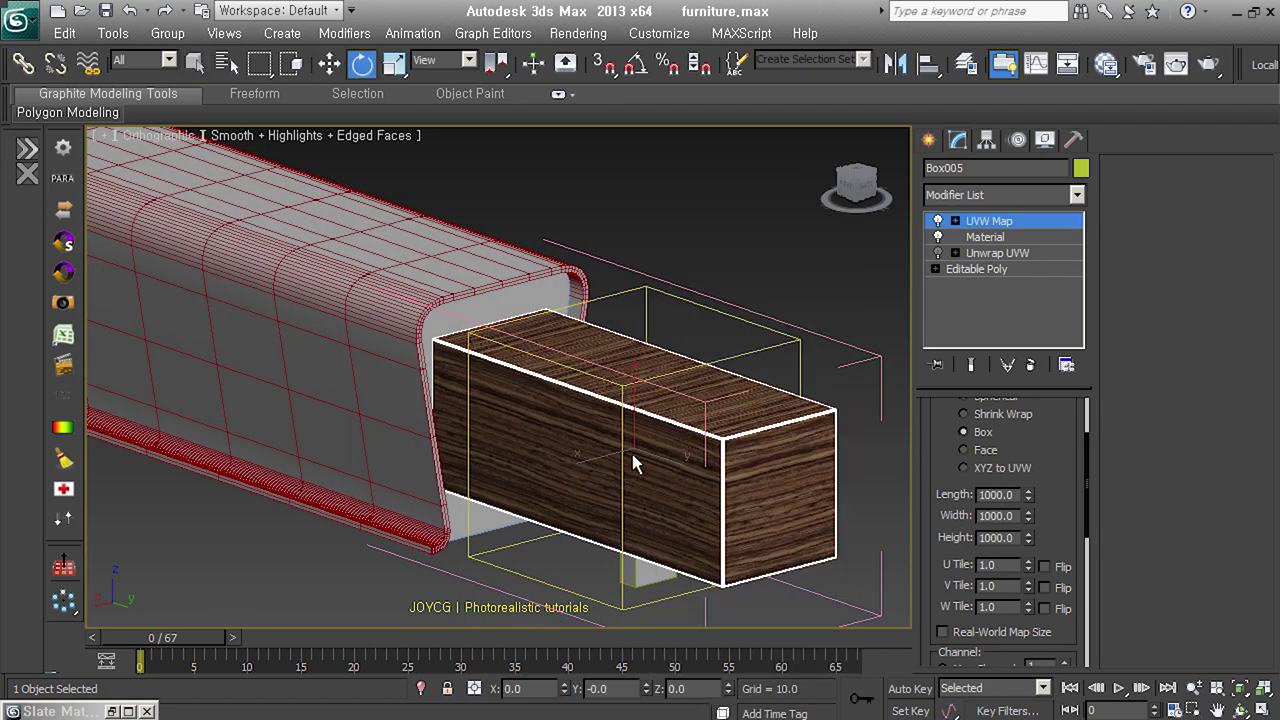
key("a")
left_click_drag(600, 462, 491, 445)
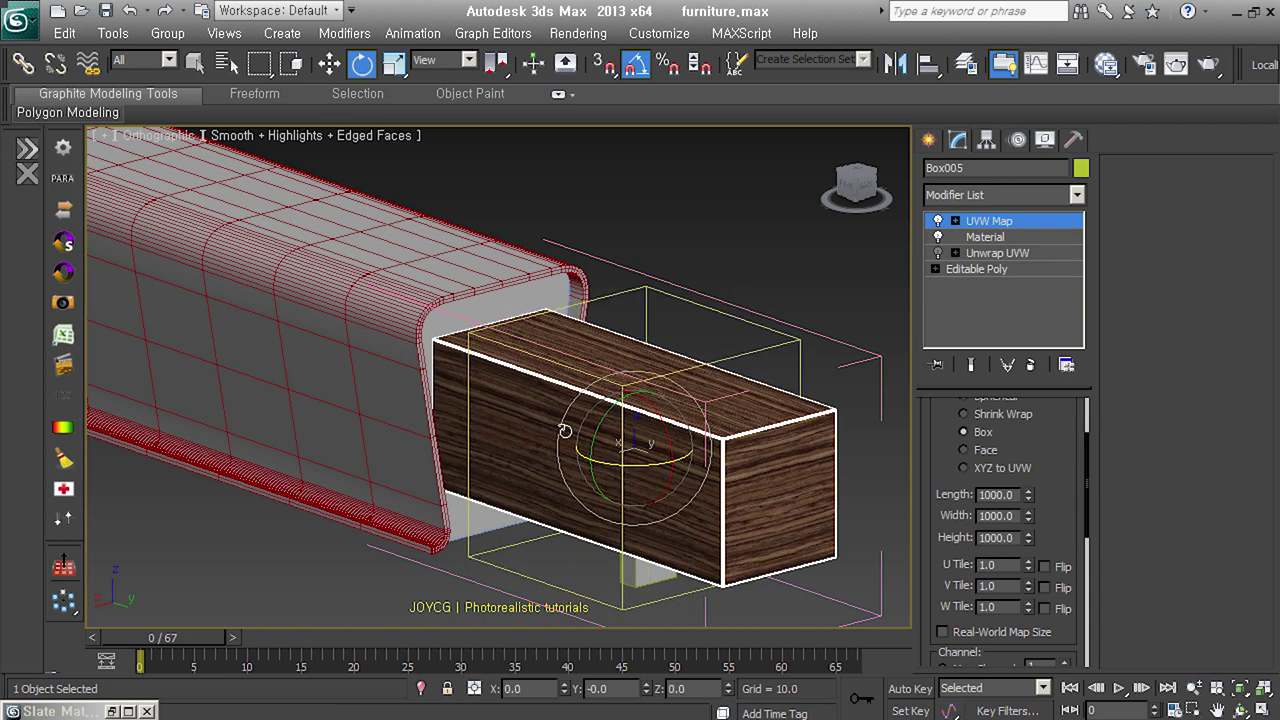
left_click(1030, 221)
Re-enable Unwrap UVW and rescale the box's UV net with Freeform mode in the UV editor
middle_click_drag(780, 478, 785, 487, "alt")
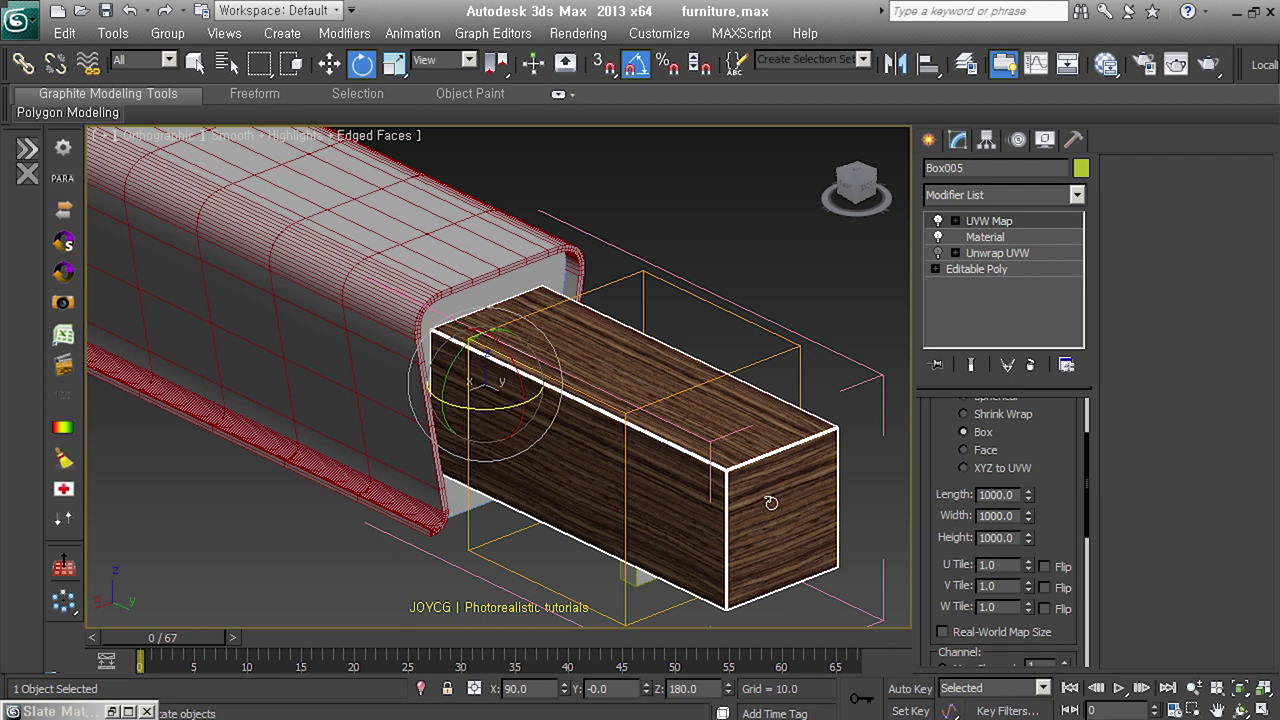
scroll(733, 464, "up", 10)
scroll(638, 524, "down", 5)
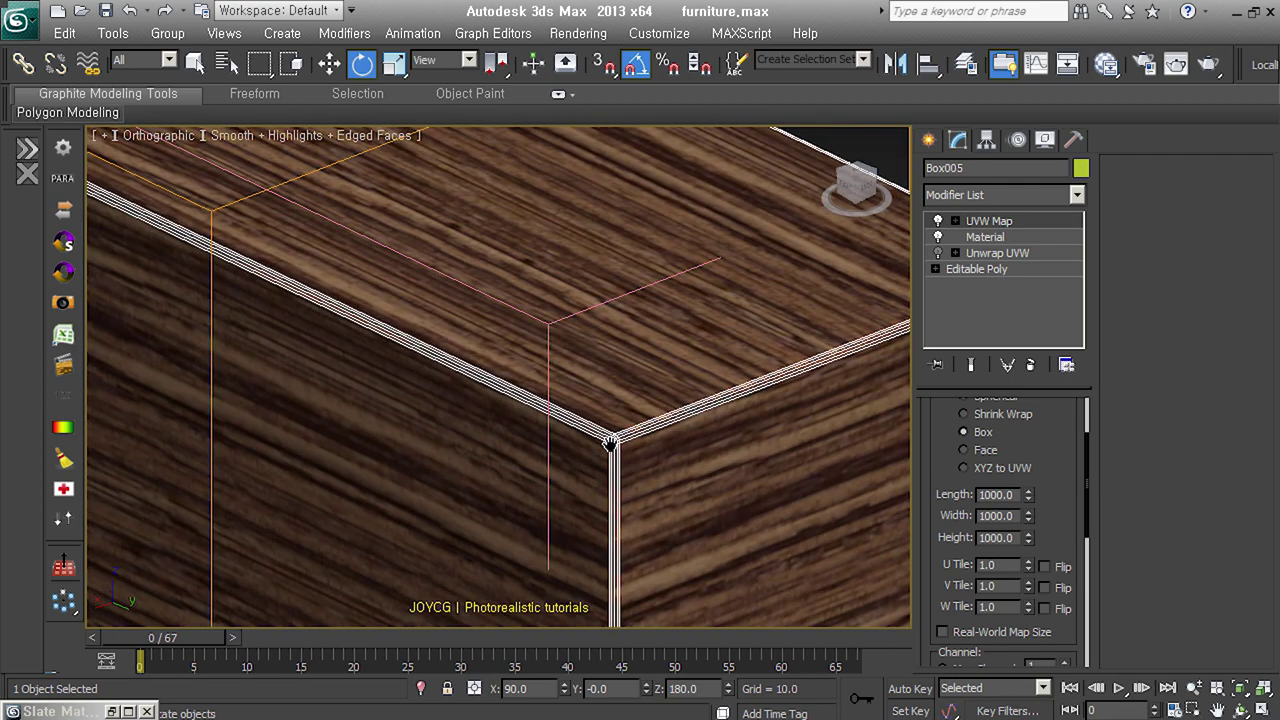
scroll(610, 453, "down", 5)
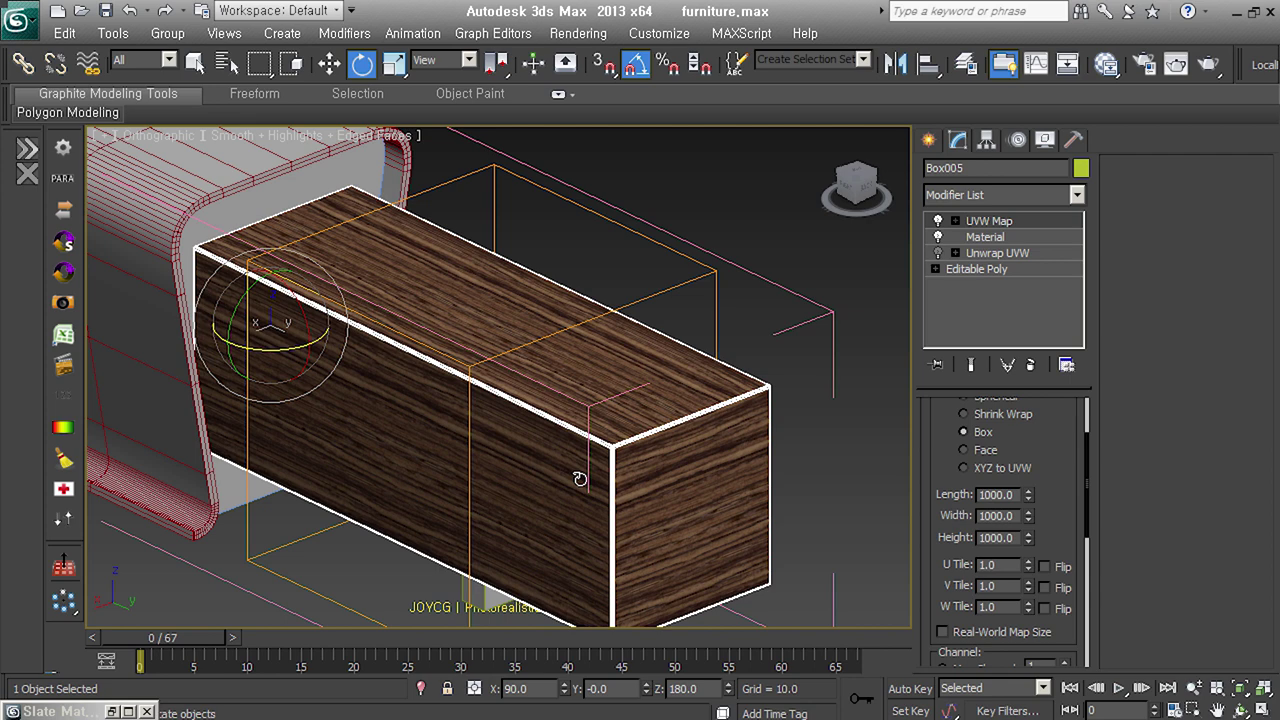
left_click(948, 255)
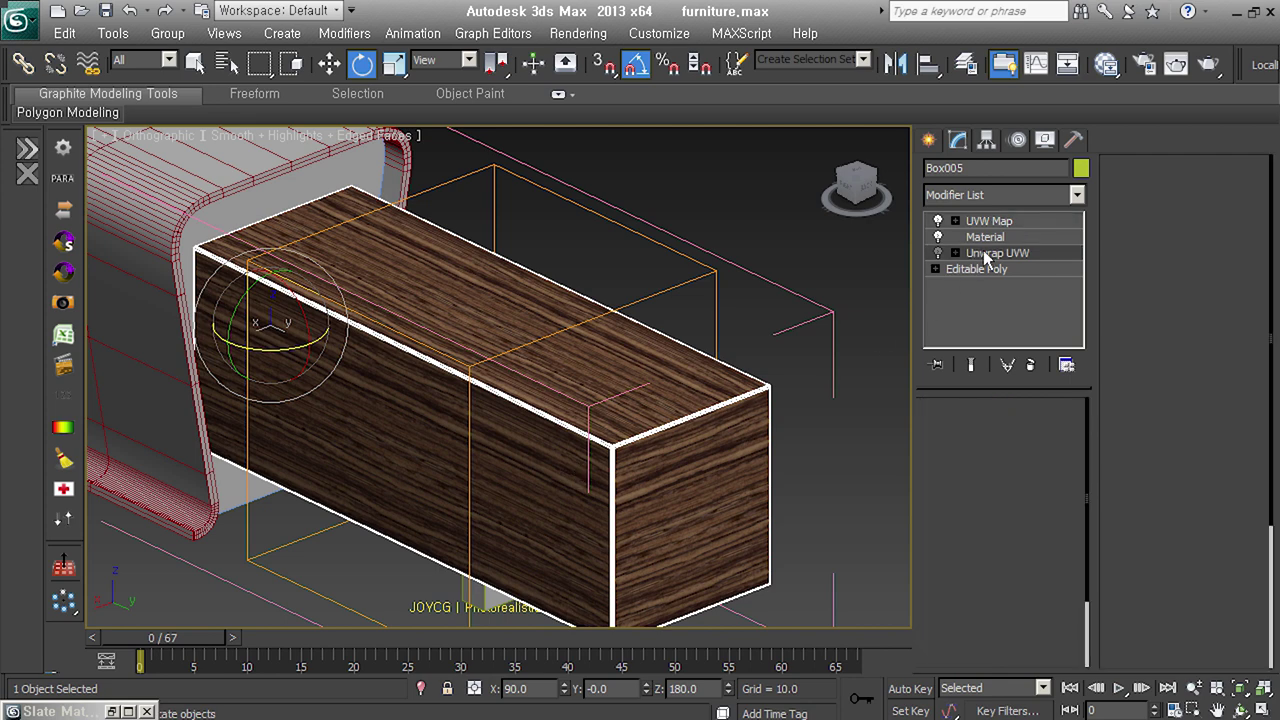
left_click(938, 253)
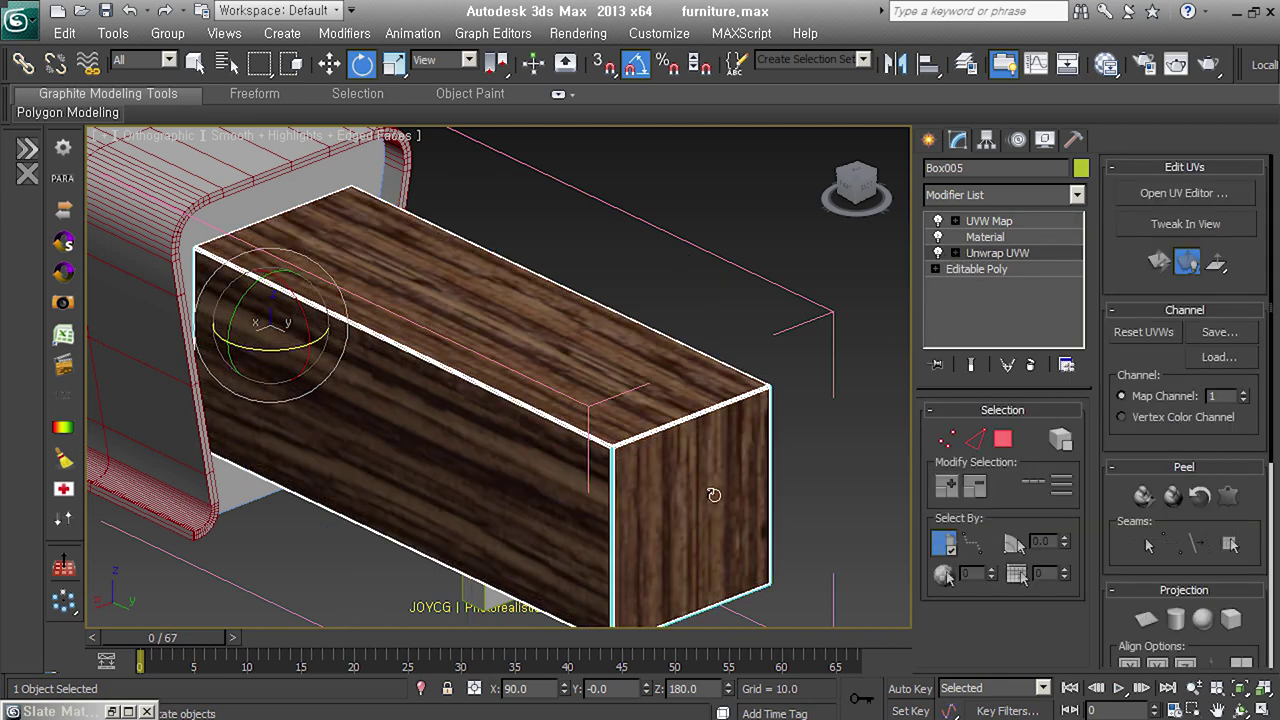
left_click(1184, 193)
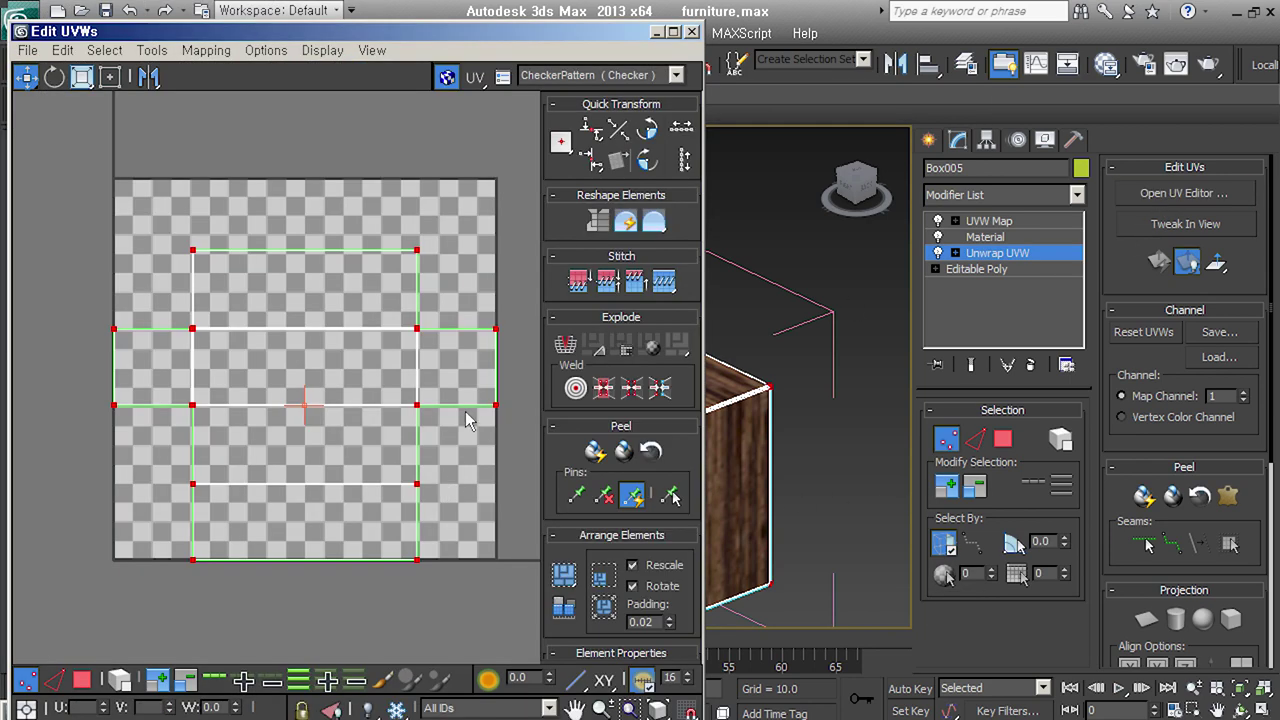
left_click(110, 76)
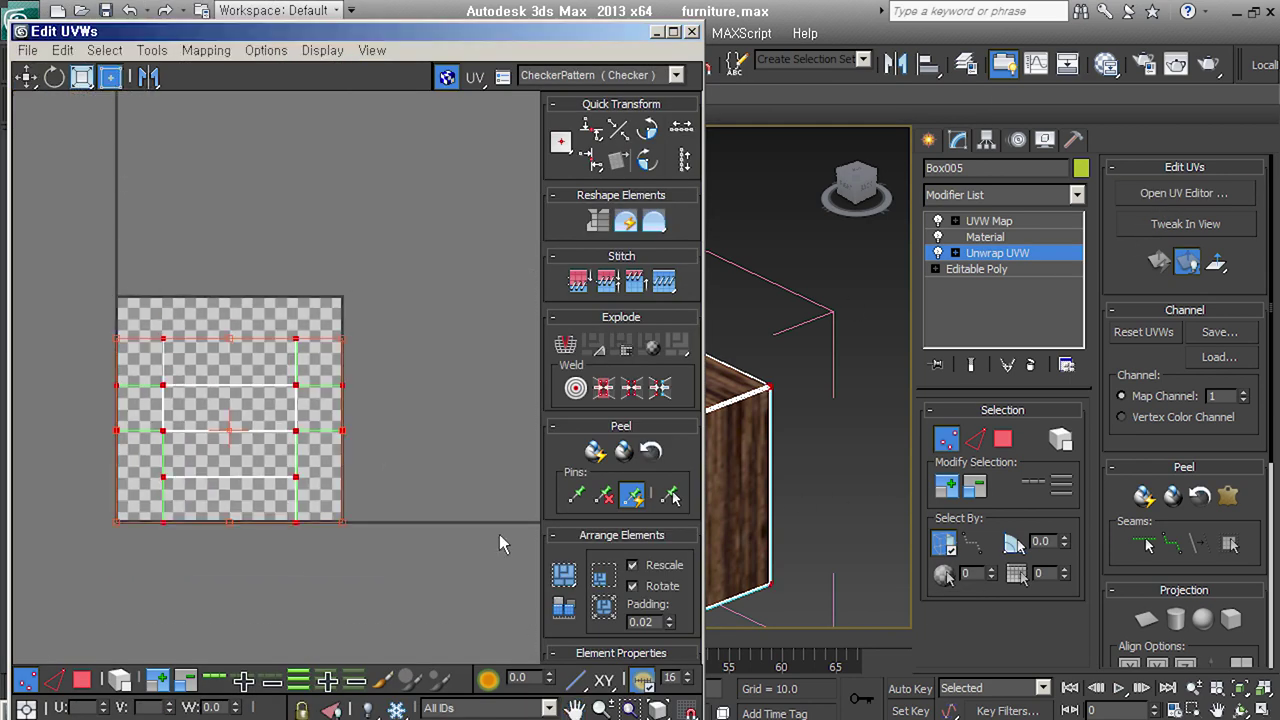
left_click_drag(348, 341, 490, 140)
left_click(657, 31)
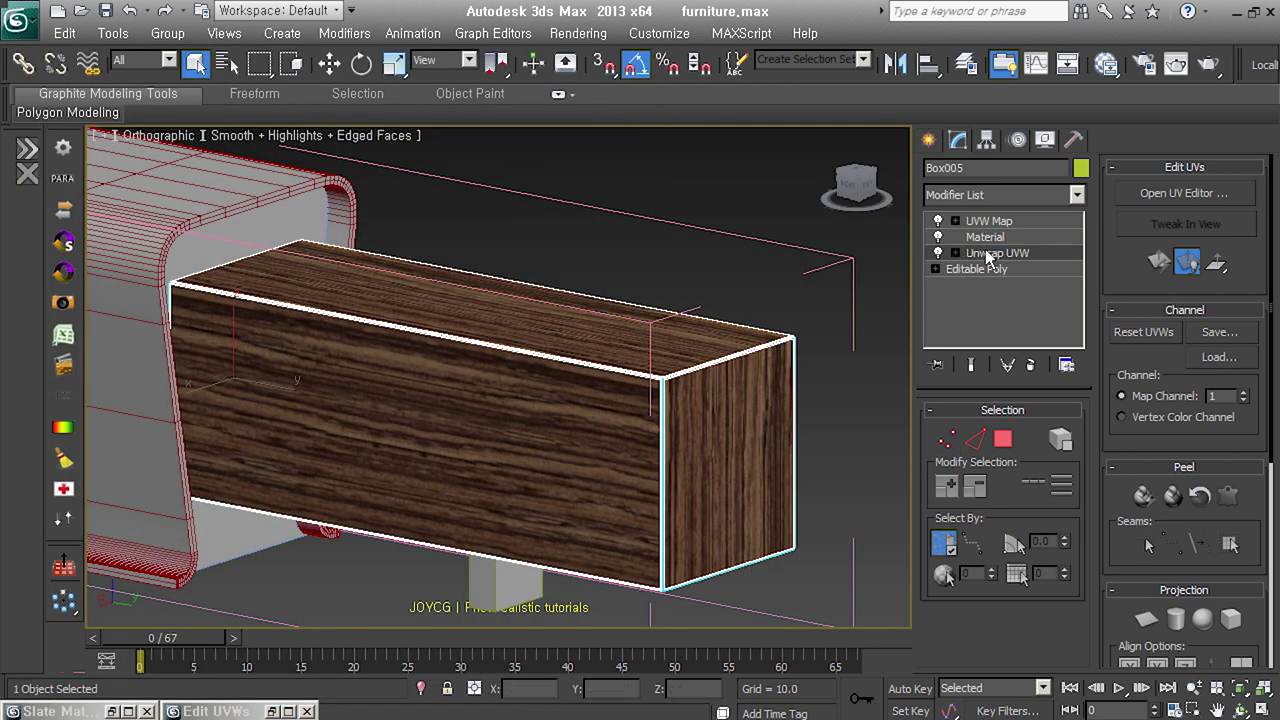
left_click(20, 16)
left_click(50, 157)
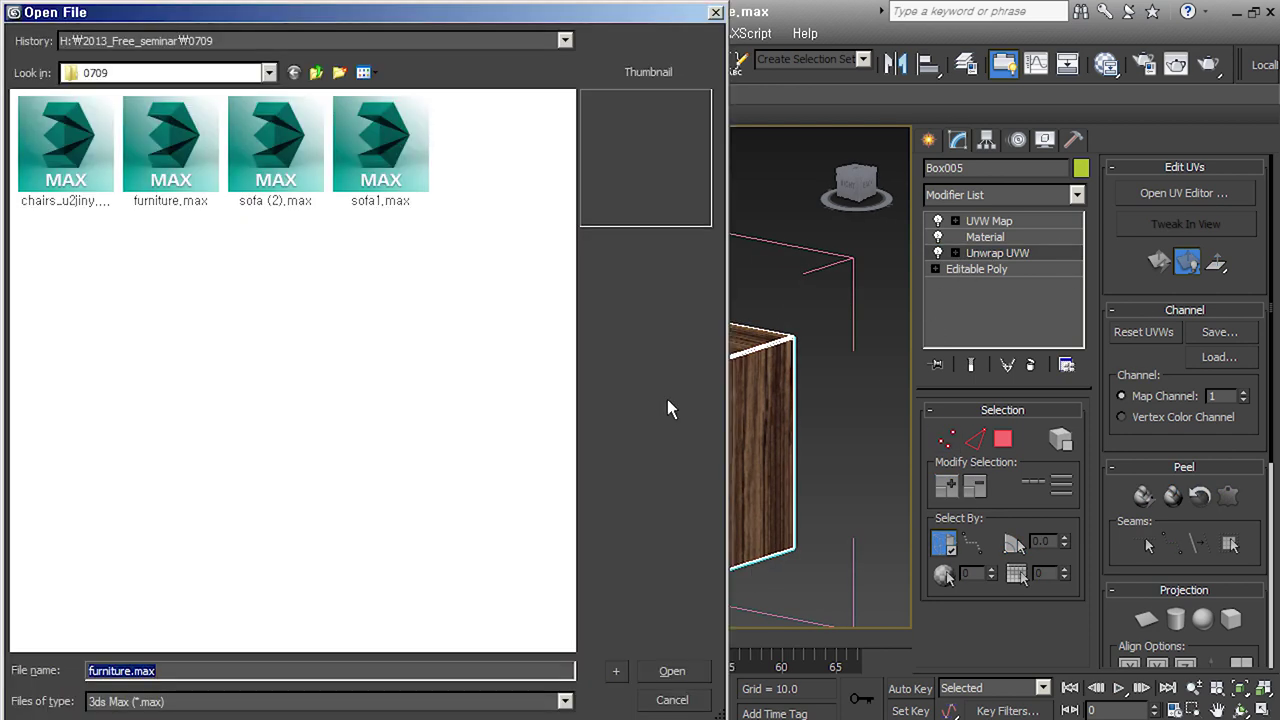
left_click(390, 172)
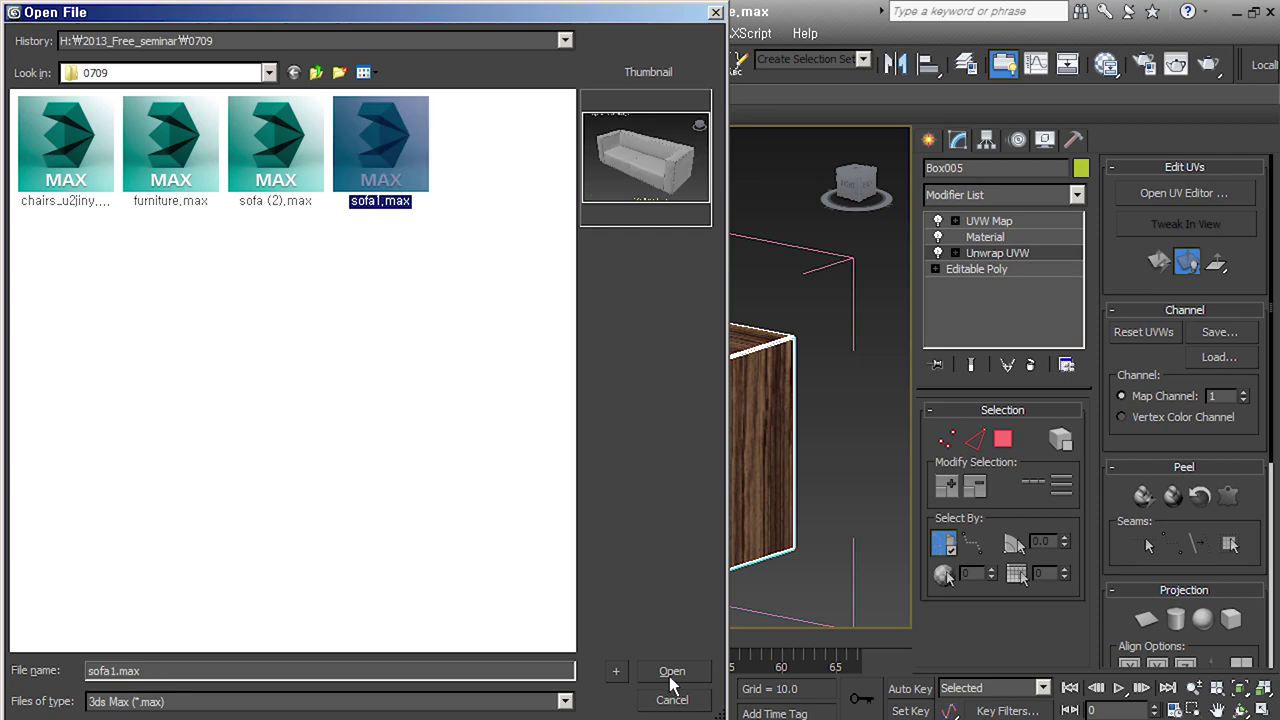
left_click(672, 672)
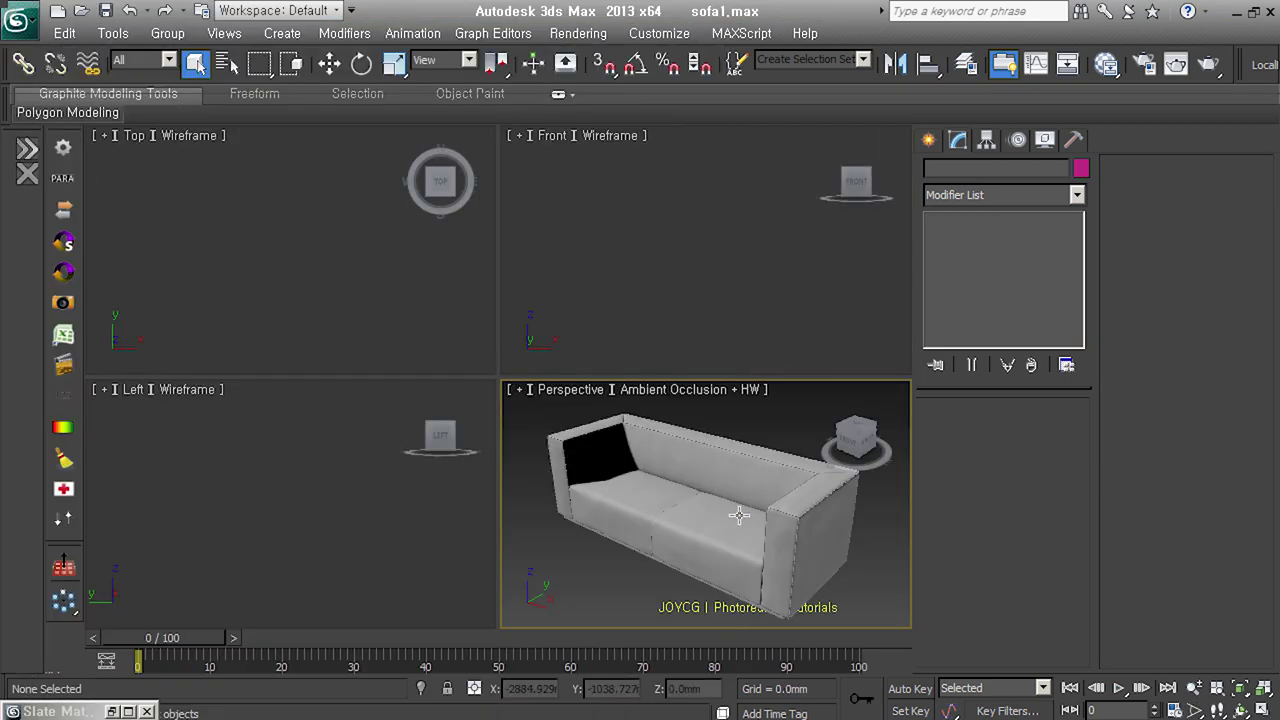
left_click(714, 403)
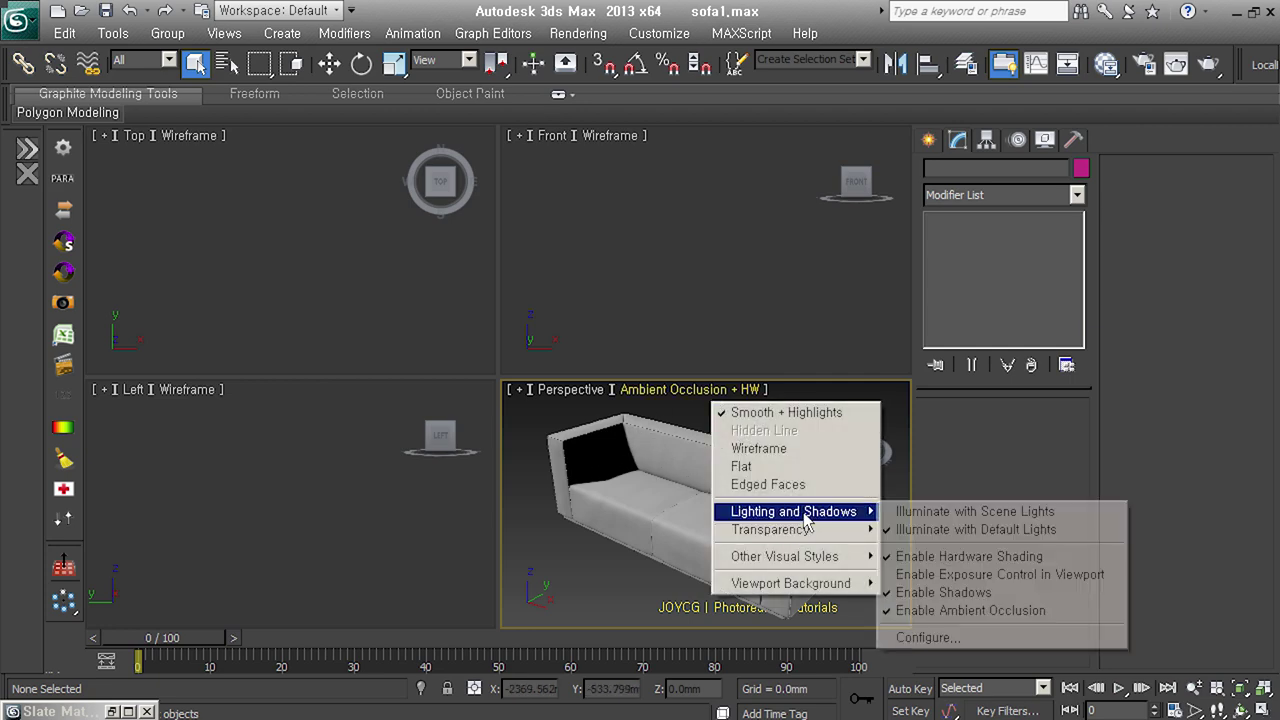
left_click(960, 551)
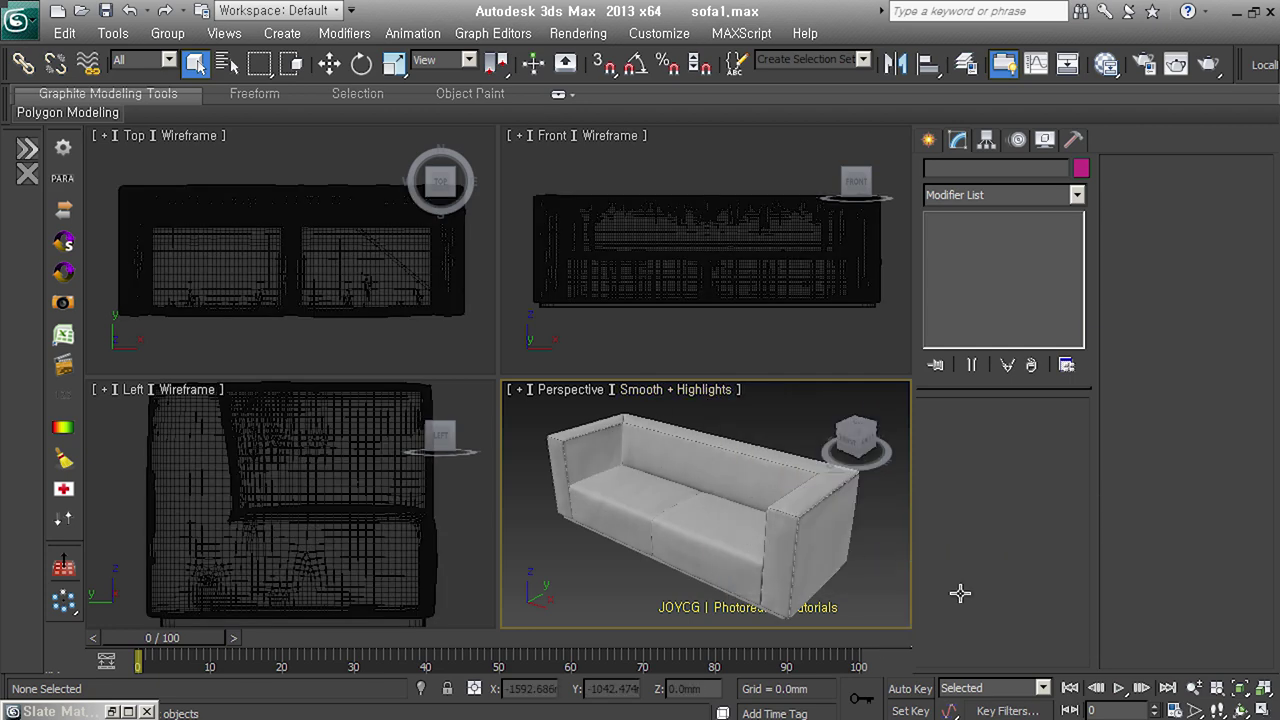
key("alt+w")
mouse_move(514, 366)
middle_mouse_down("alt")
mouse_move(591, 397)
mouse_move(547, 317)
middle_mouse_up("alt")
scroll(547, 317, "up", 5)
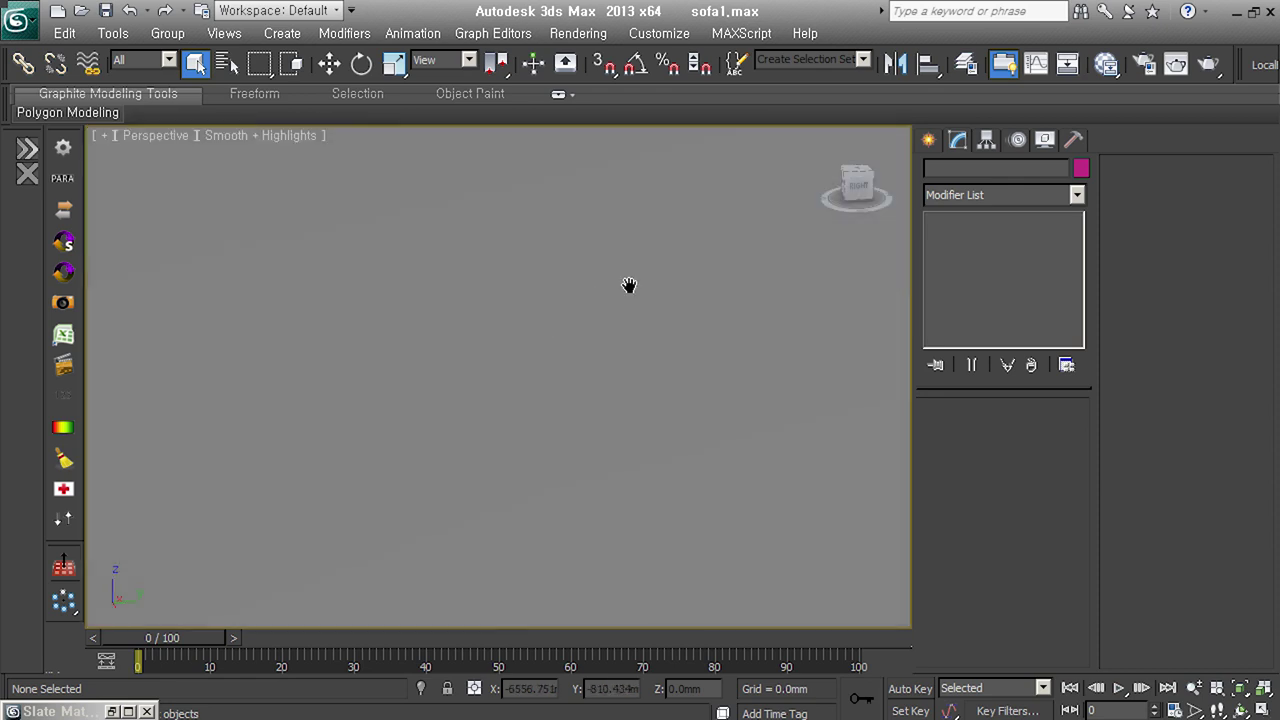
scroll(629, 286, "down", 3)
scroll(614, 409, "down", 2)
mouse_move(623, 414)
middle_mouse_down("alt")
mouse_move(633, 335)
mouse_move(648, 338)
middle_mouse_up("alt")
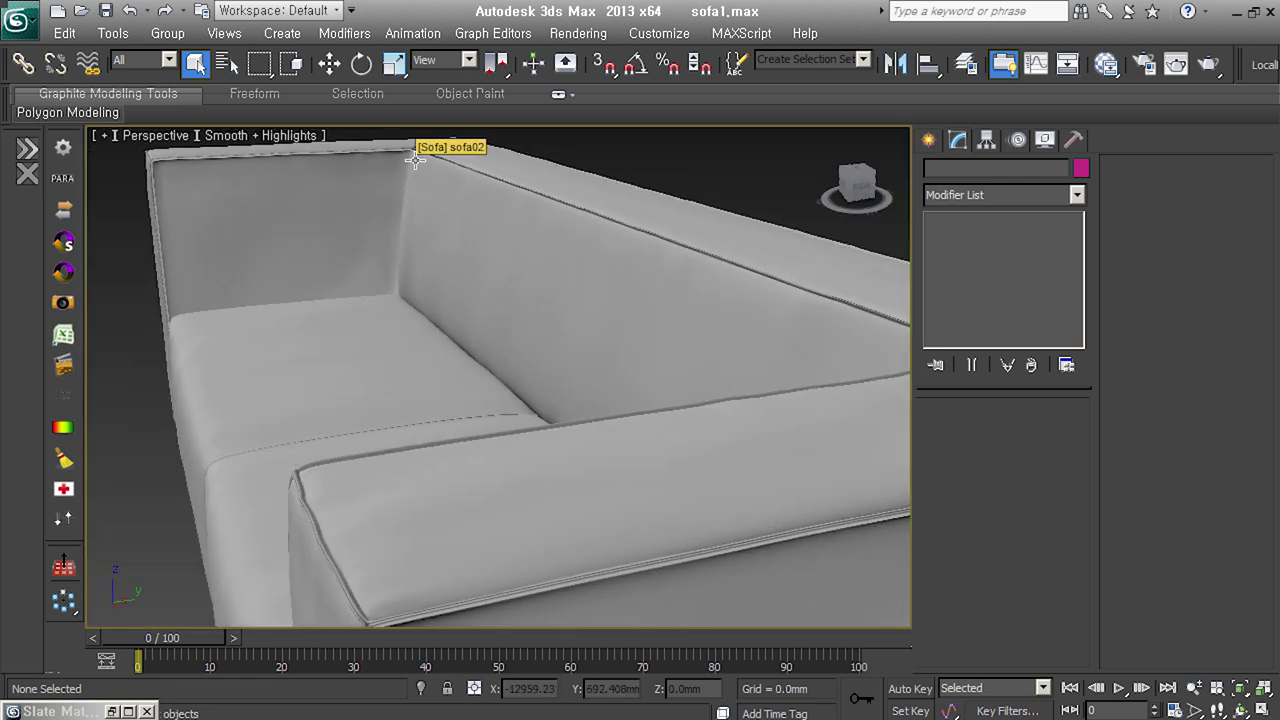
scroll(457, 450, "down", 5)
middle_click_drag(457, 450, 480, 451, "alt")
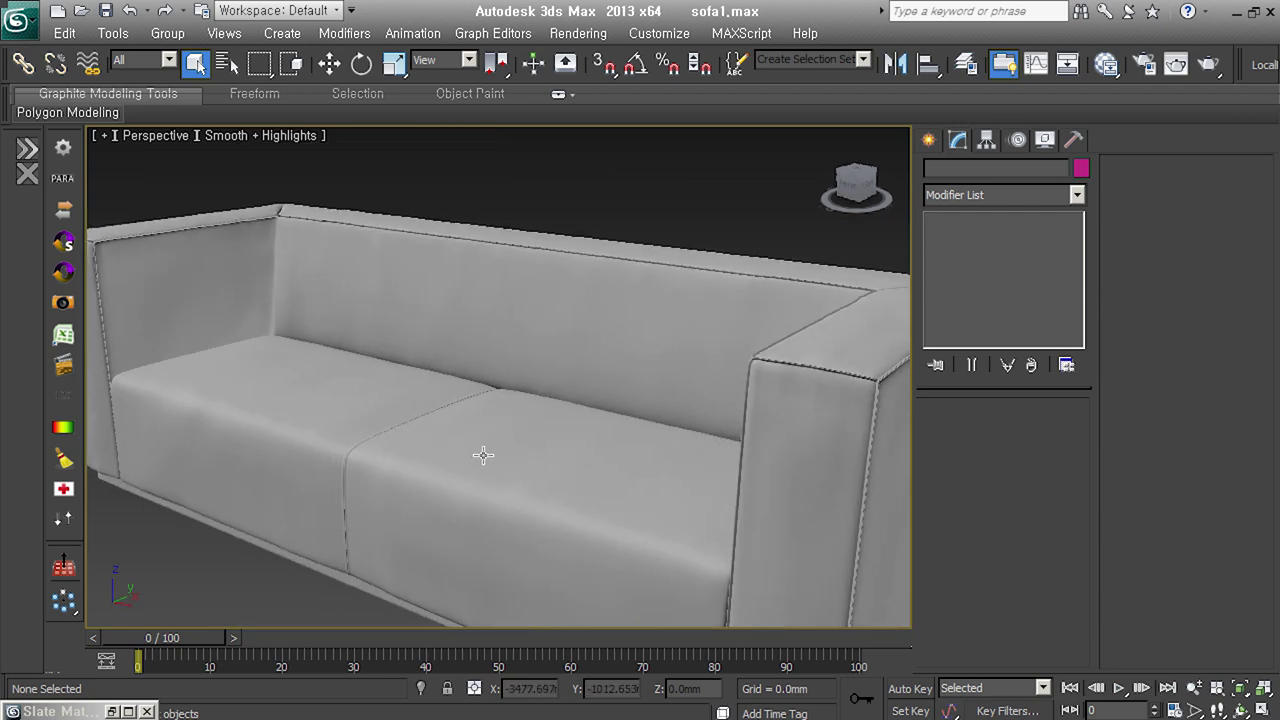
scroll(503, 458, "up", 4)
middle_click_drag(891, 432, 726, 423)
scroll(726, 423, "up", 3)
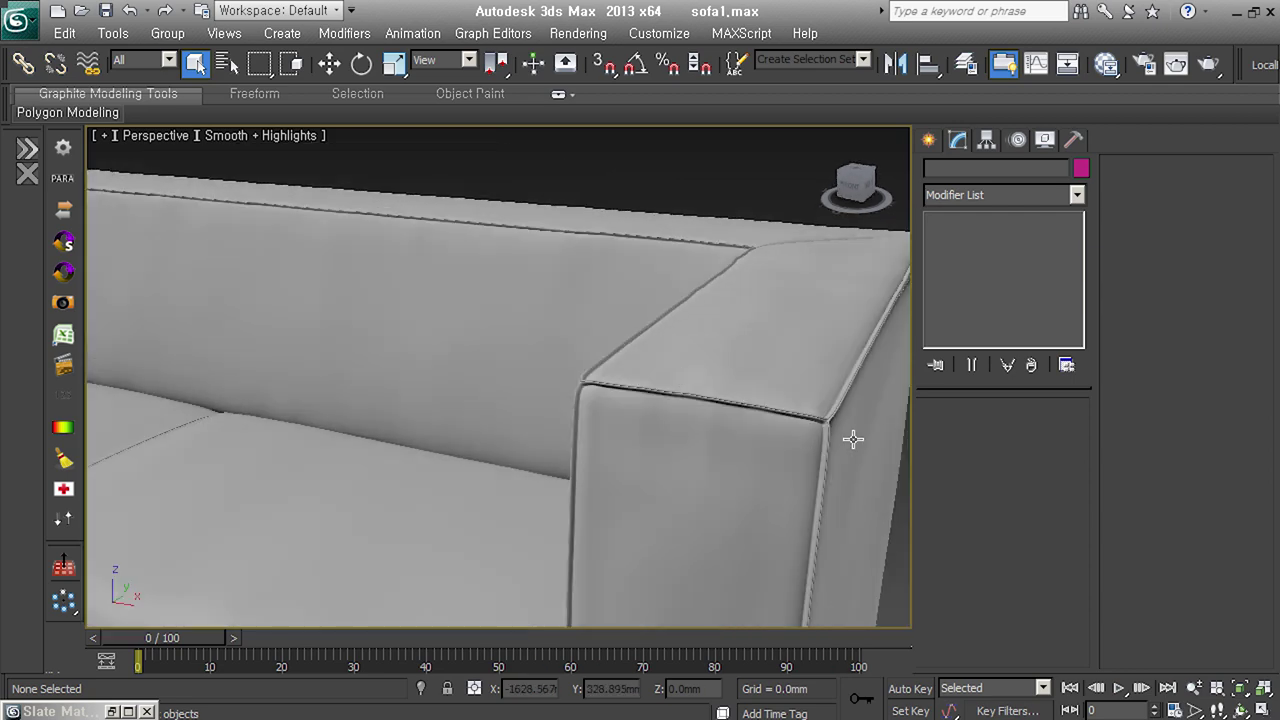
mouse_move(830, 418)
middle_mouse_down("alt")
mouse_move(760, 443)
mouse_move(775, 300)
mouse_move(733, 371)
mouse_move(645, 462)
mouse_move(471, 416)
mouse_move(629, 366)
mouse_move(615, 365)
mouse_move(605, 405)
middle_mouse_up("alt")
scroll(789, 293, "down", 3)
scroll(471, 416, "down", 3)
right_click(527, 387)
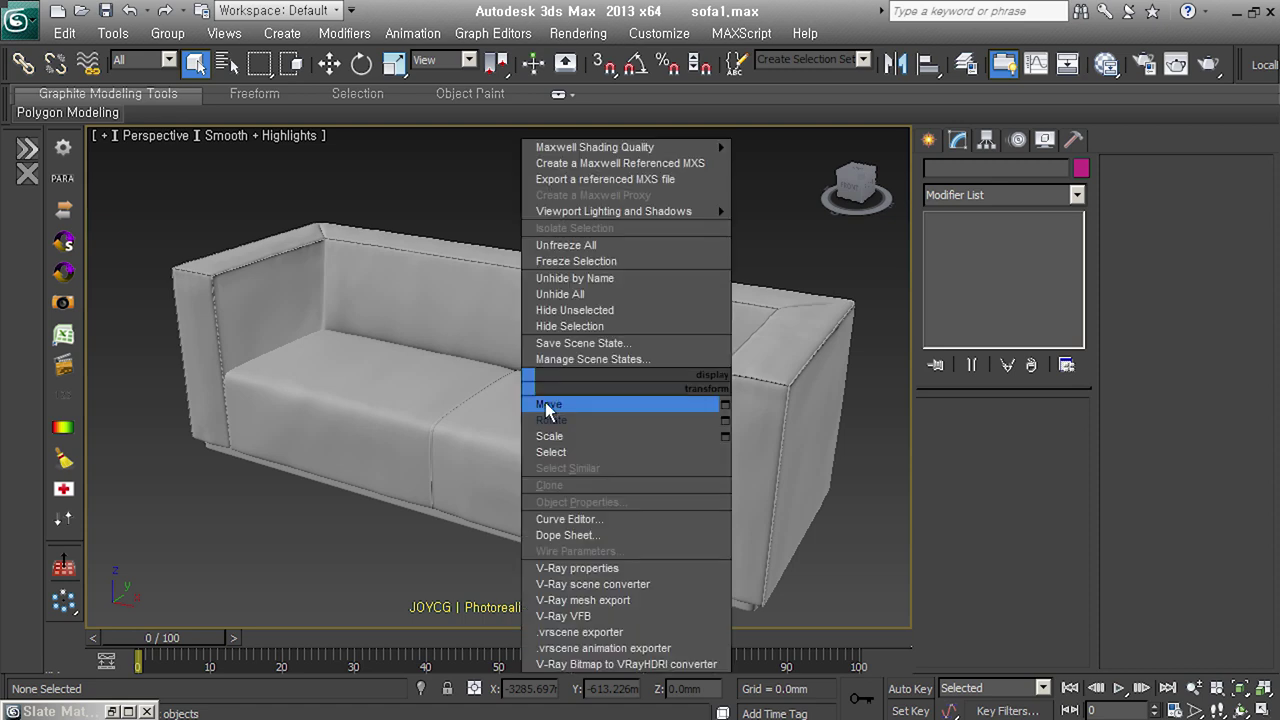
Try sliding the seat cushion sofa01 forward-left, undoing both attempts
left_click(543, 403)
middle_click_drag(634, 446, 481, 368, "alt")
left_click(481, 368)
left_click(481, 368)
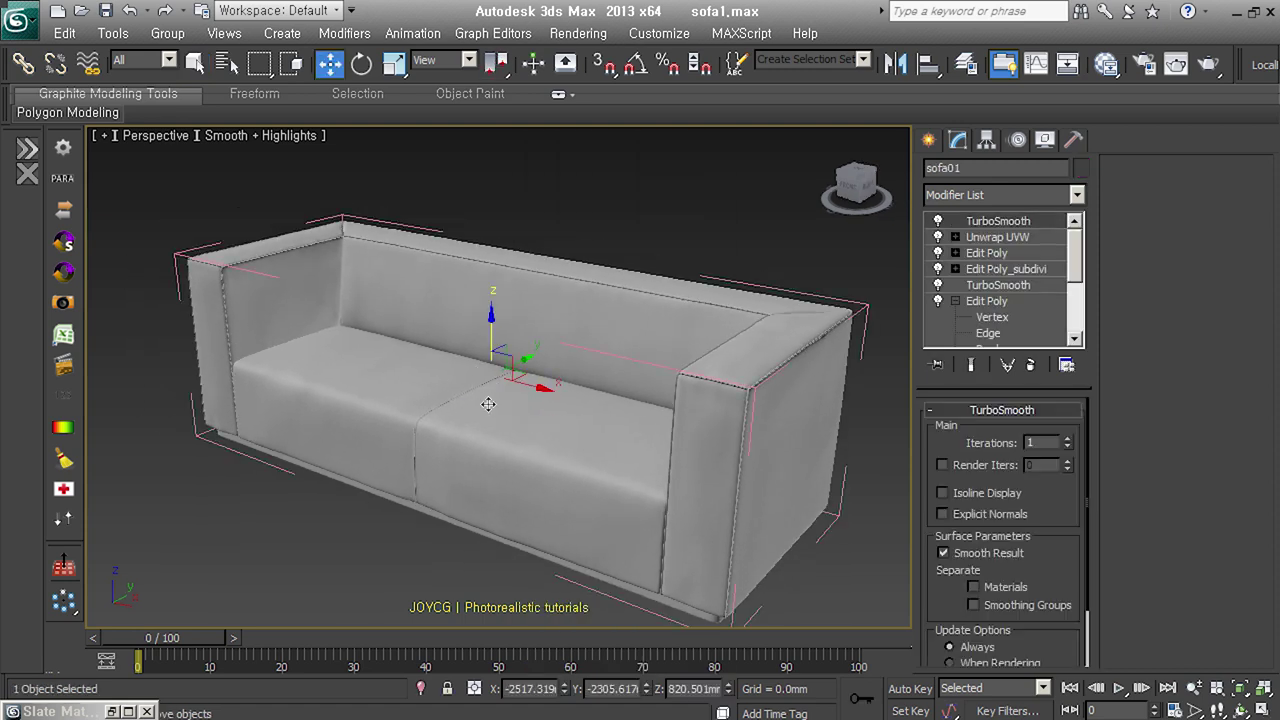
left_click_drag(481, 368, 366, 451)
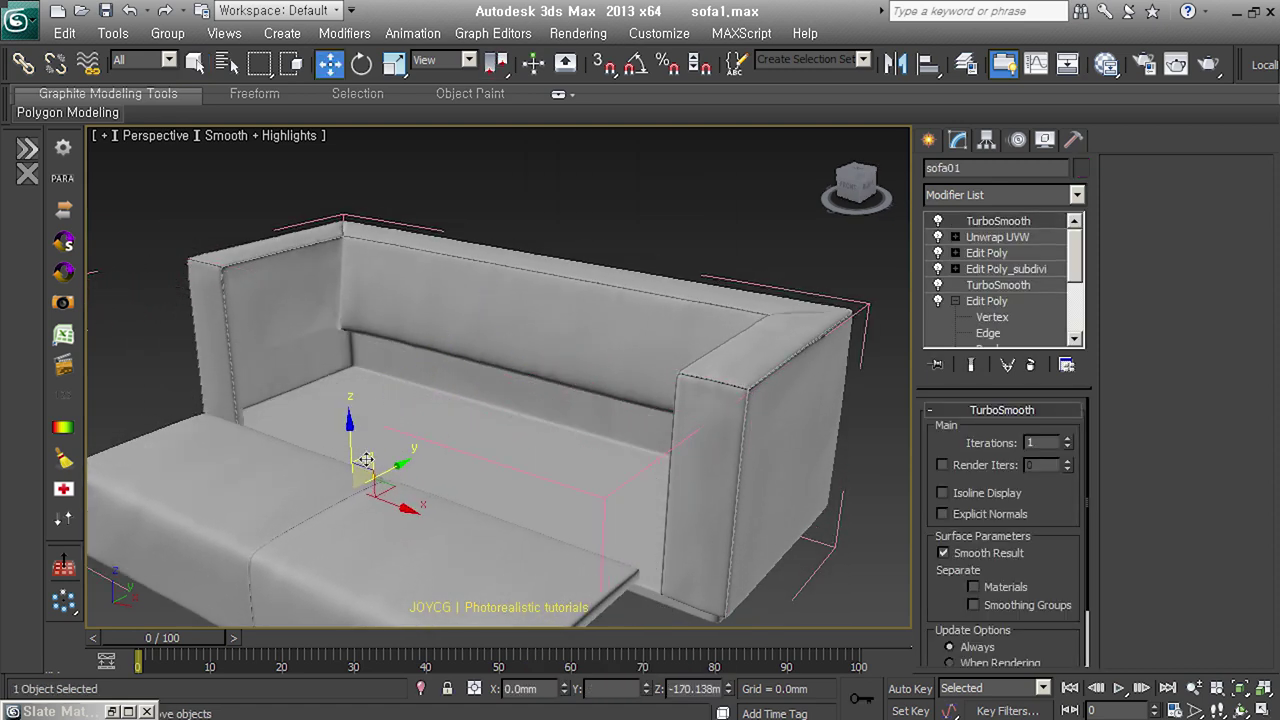
key("ctrl+z")
key("shift+z")
key("shift+z")
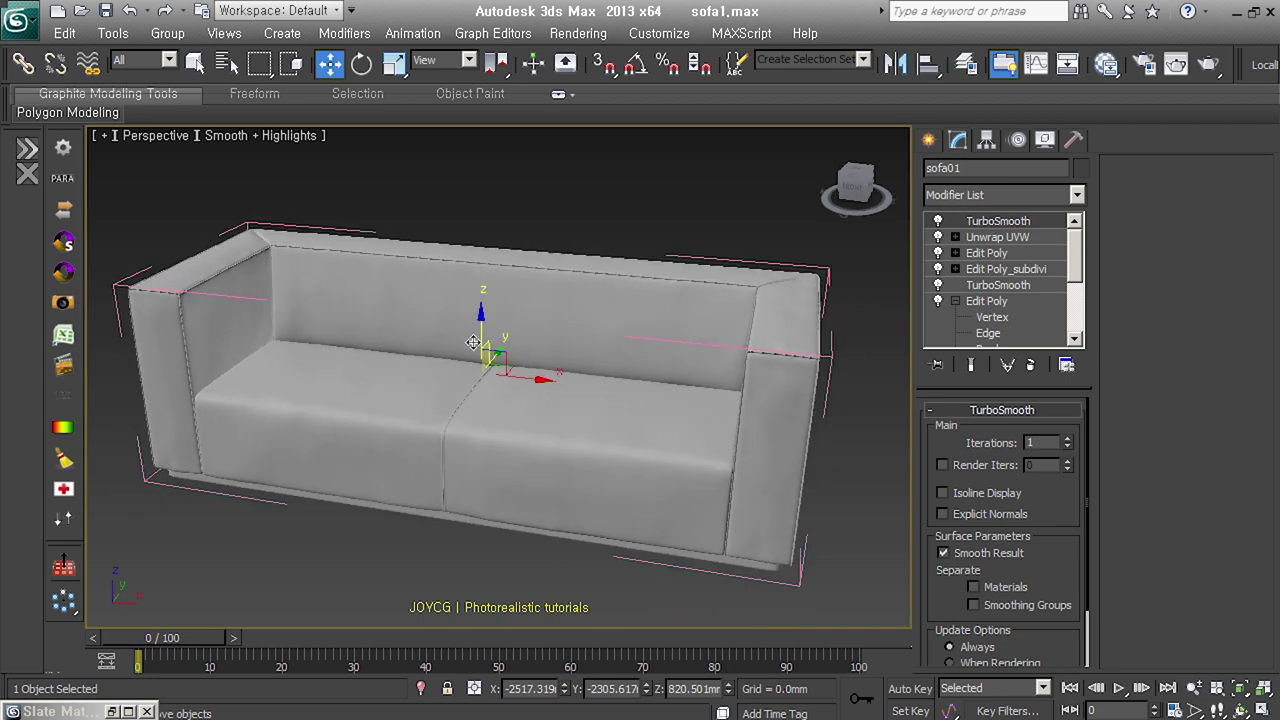
left_click_drag(490, 342, 397, 511)
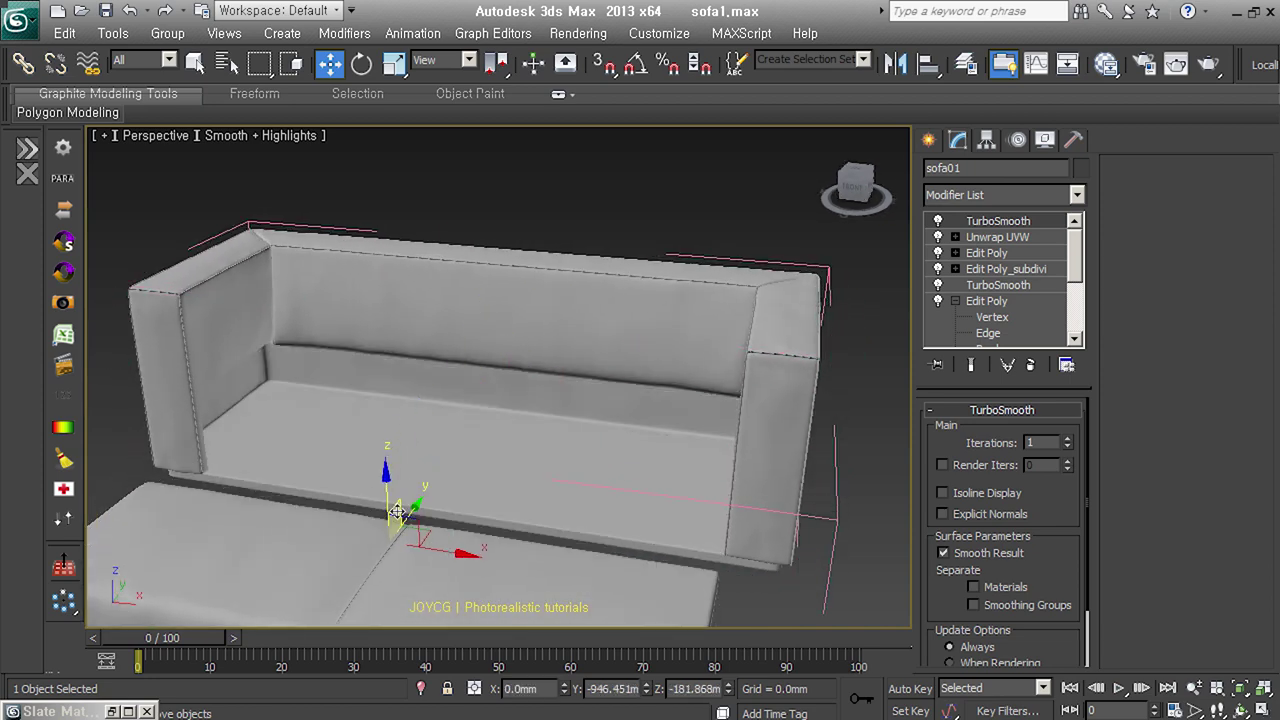
key("ctrl+z")
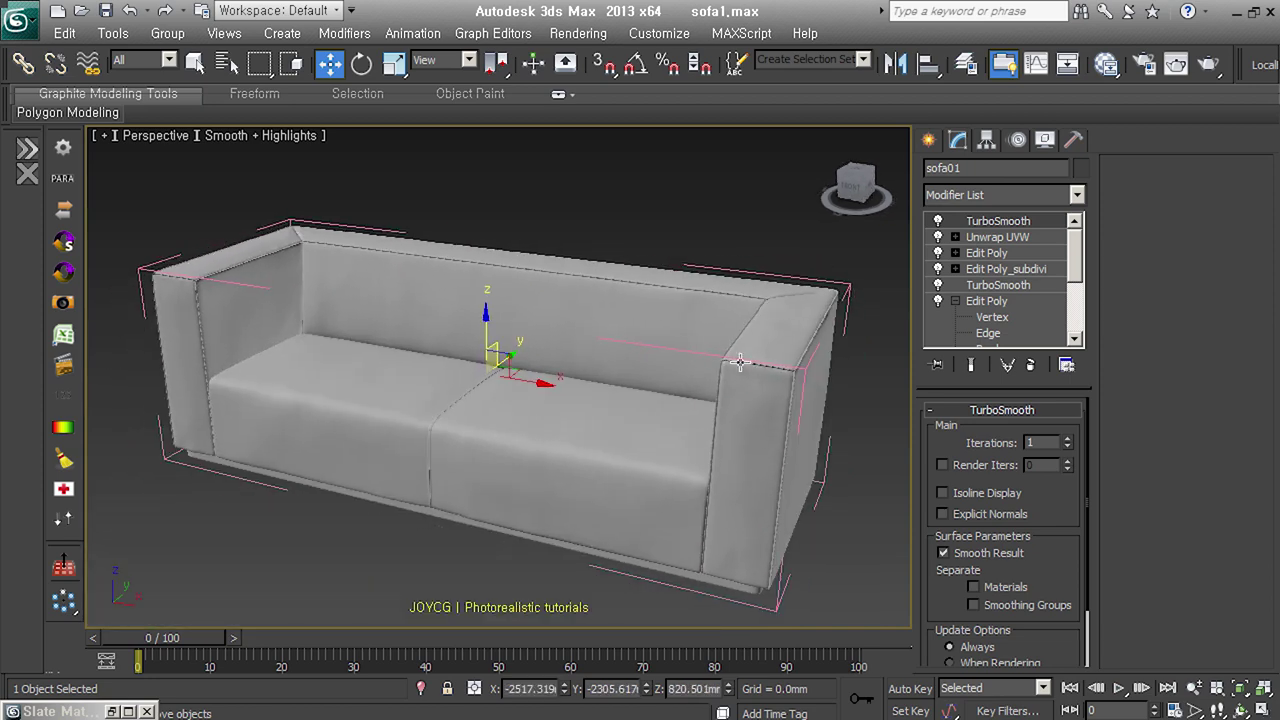
Nudge sofa02 down slightly and slide sofa01 forward-left out of the sofa frame
left_click(689, 316)
middle_click_drag(689, 316, 695, 178, "alt")
left_click_drag(695, 178, 695, 187)
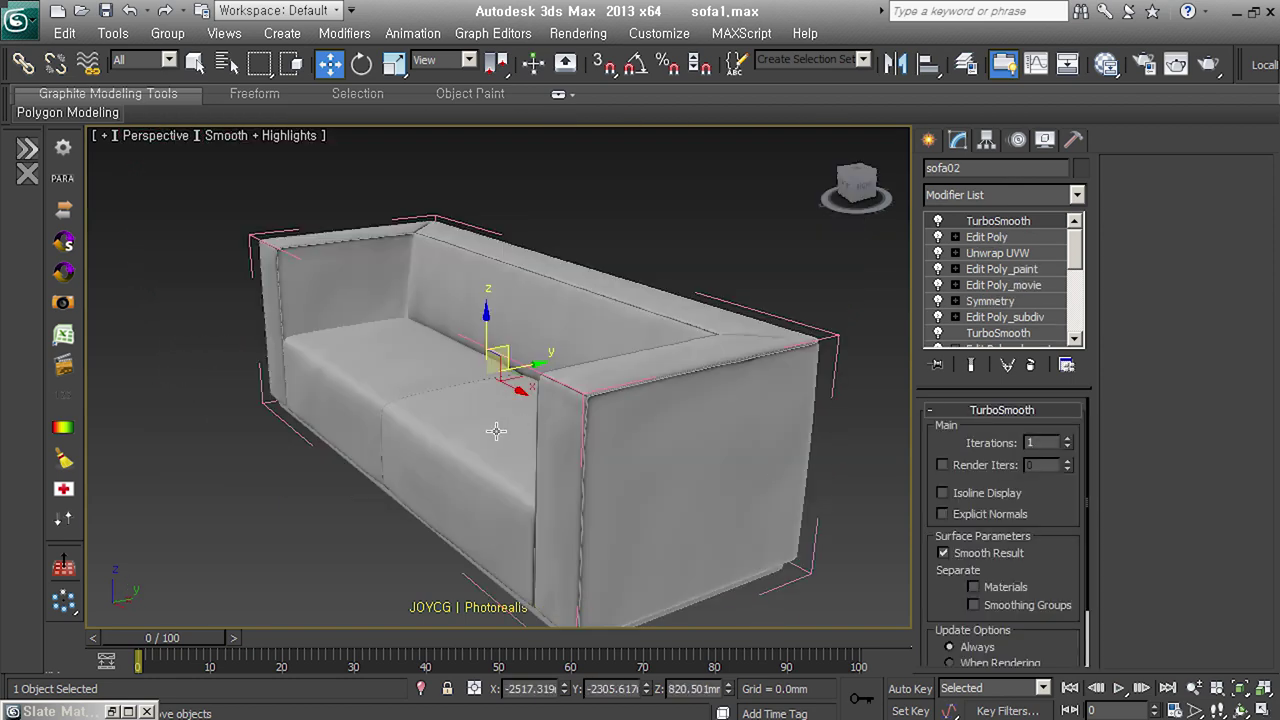
left_click(497, 428)
mouse_move(499, 425)
left_mouse_down()
mouse_move(268, 330)
mouse_move(217, 343)
left_mouse_up()
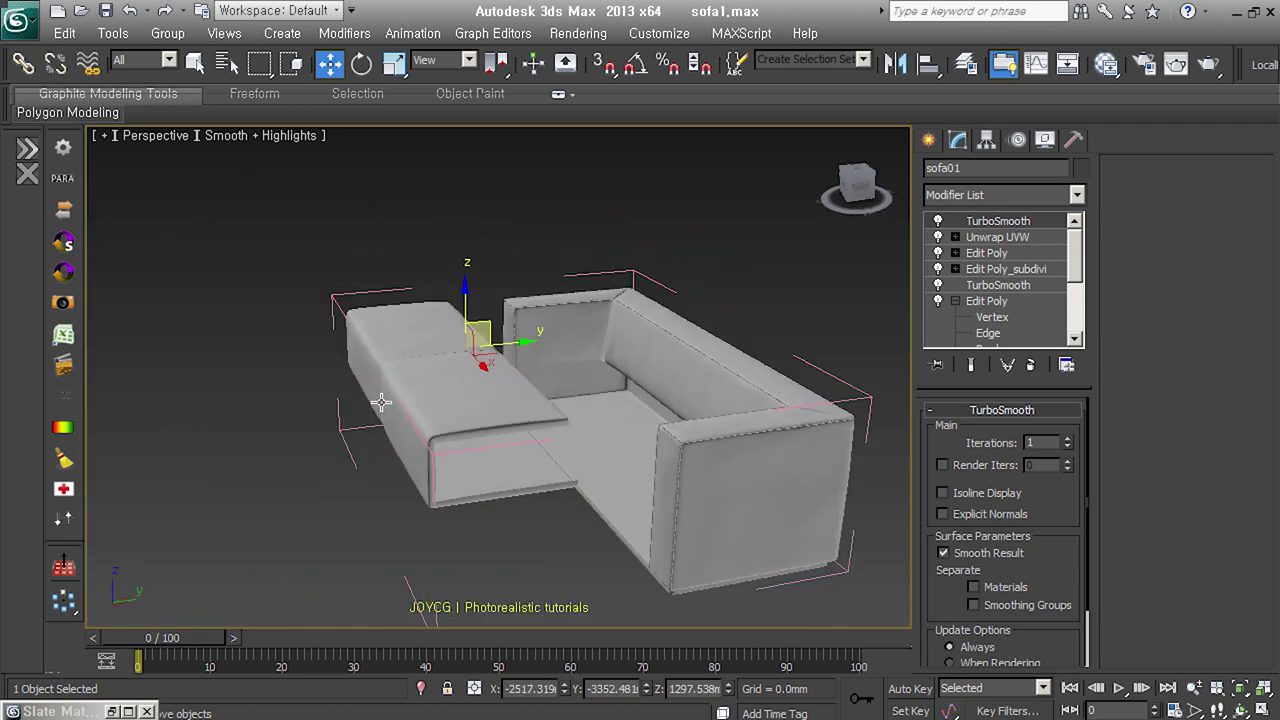
scroll(506, 409, "up", 3)
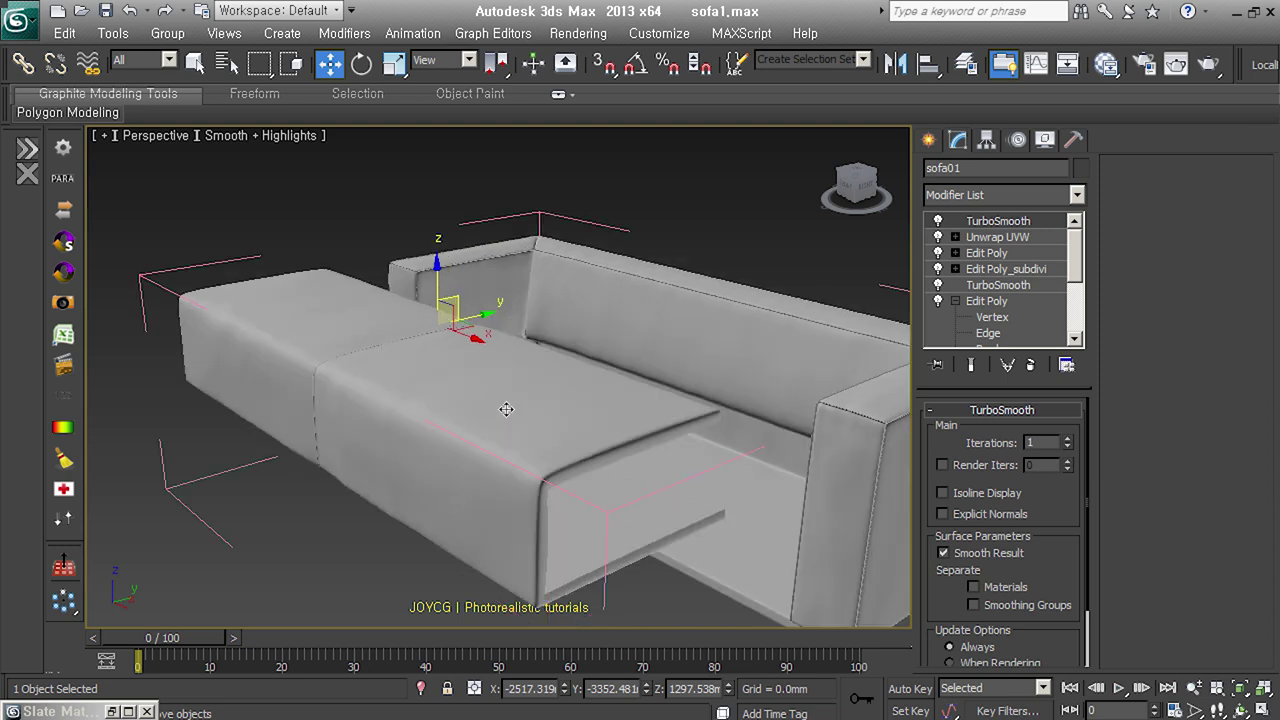
left_click(997, 237)
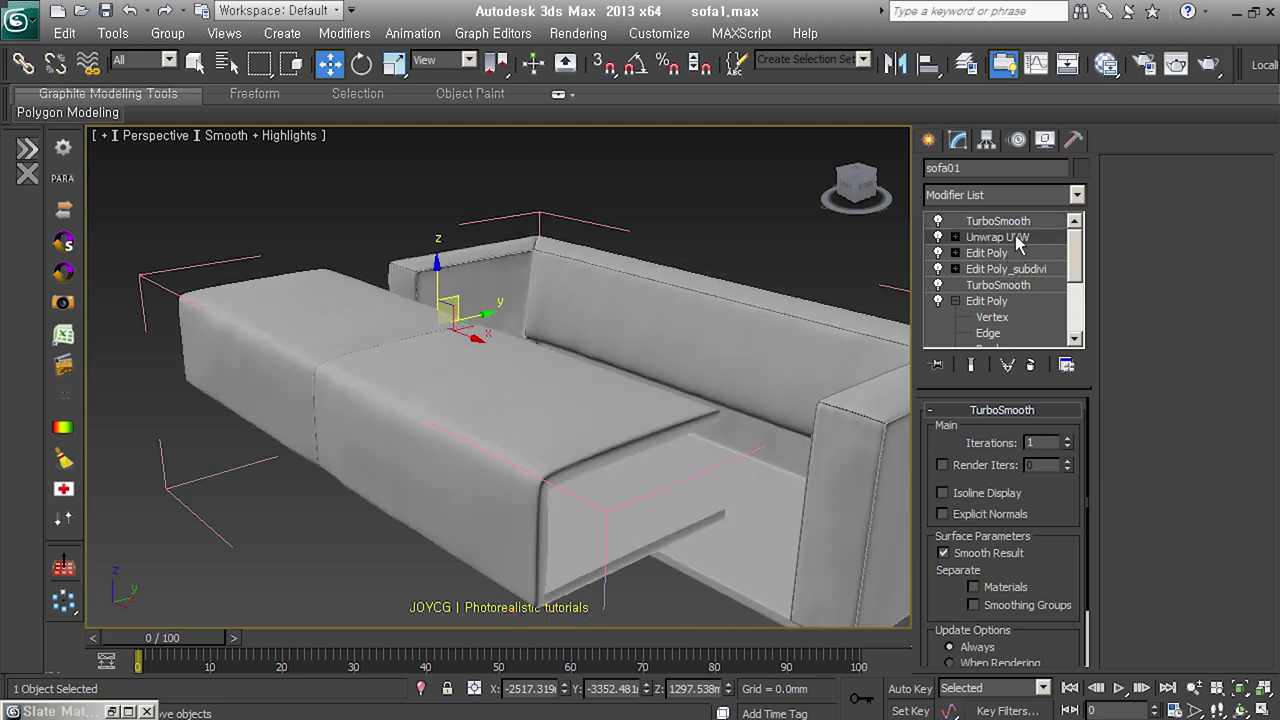
left_click(1190, 199)
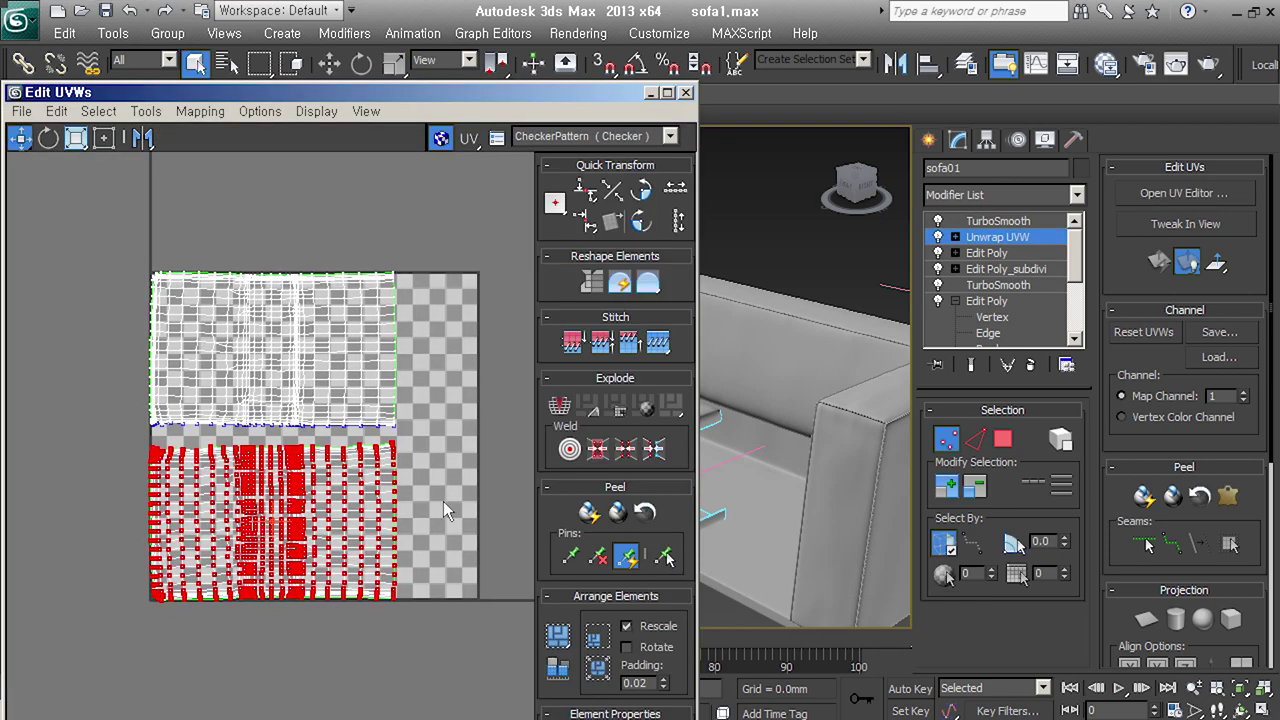
scroll(443, 501, "up", 2)
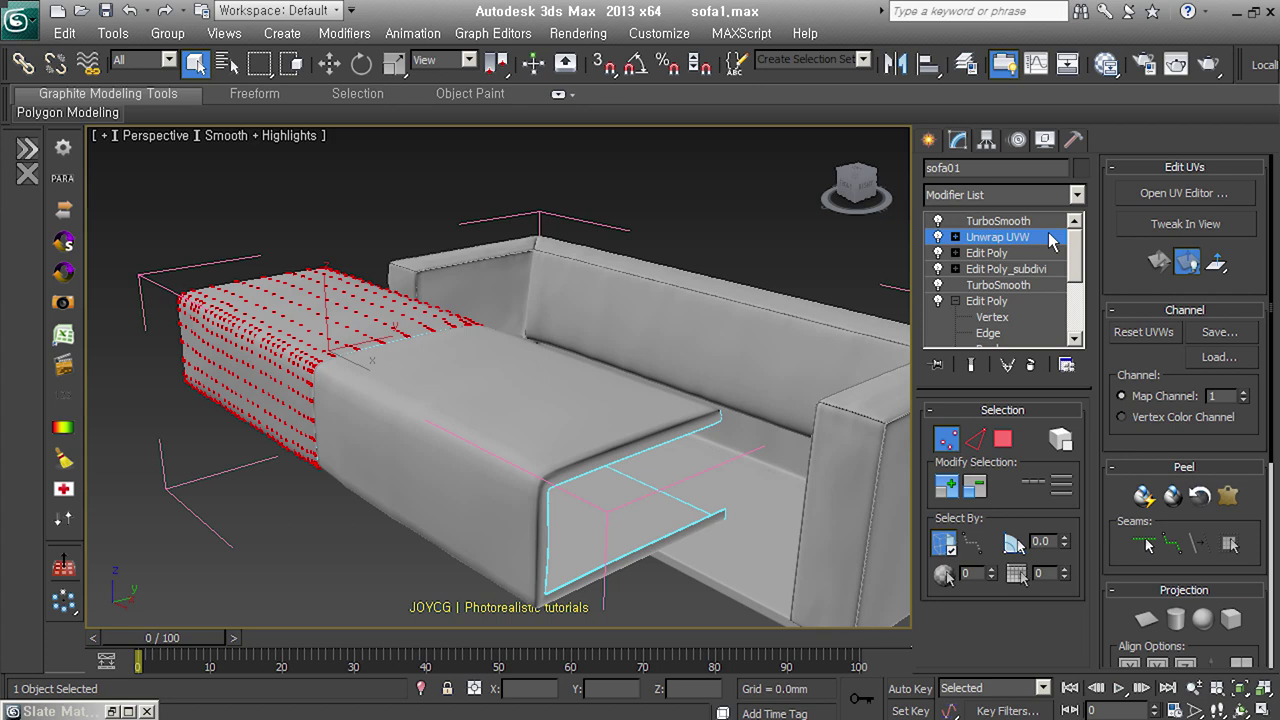
left_click(1048, 221)
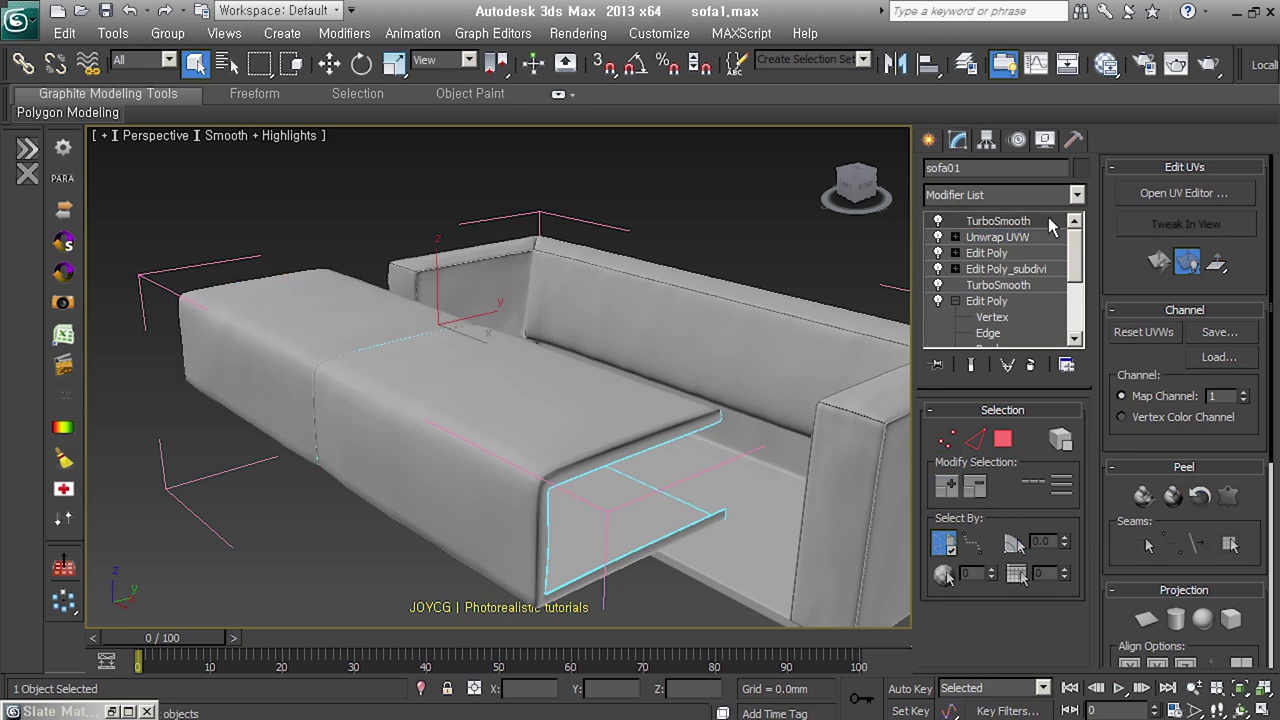
middle_click_drag(809, 424, 611, 449, "alt")
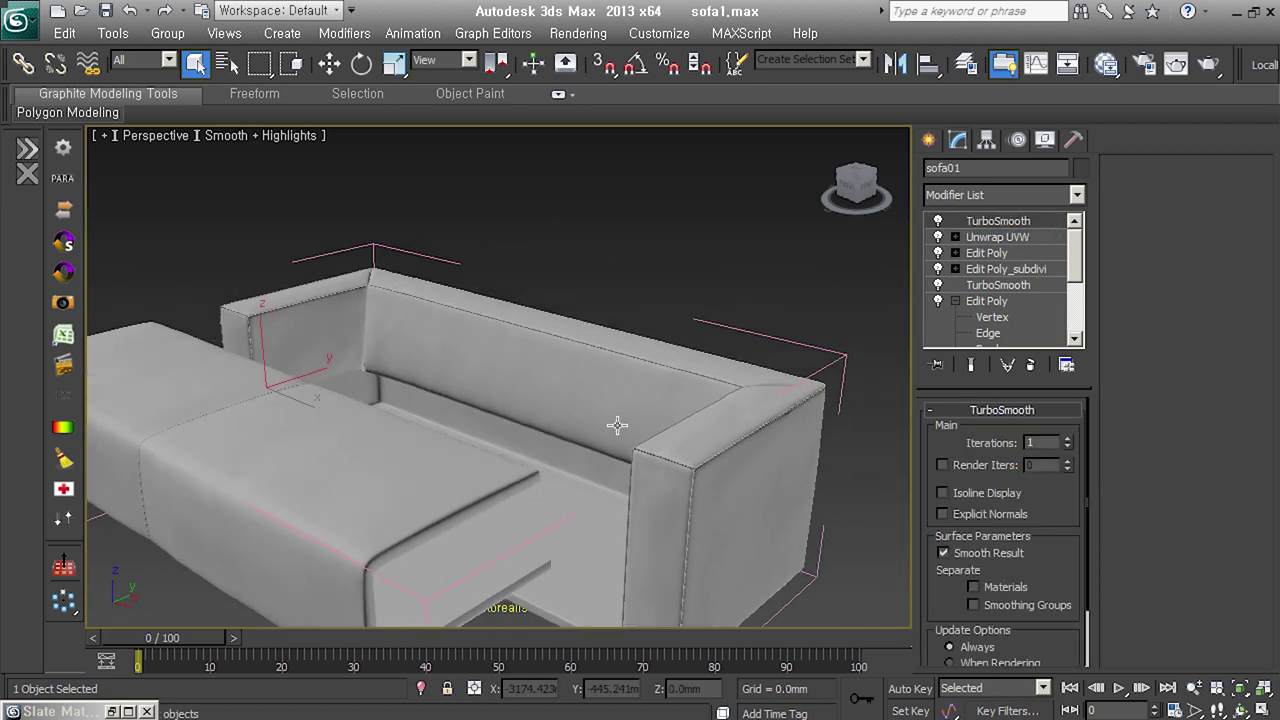
left_click(619, 390)
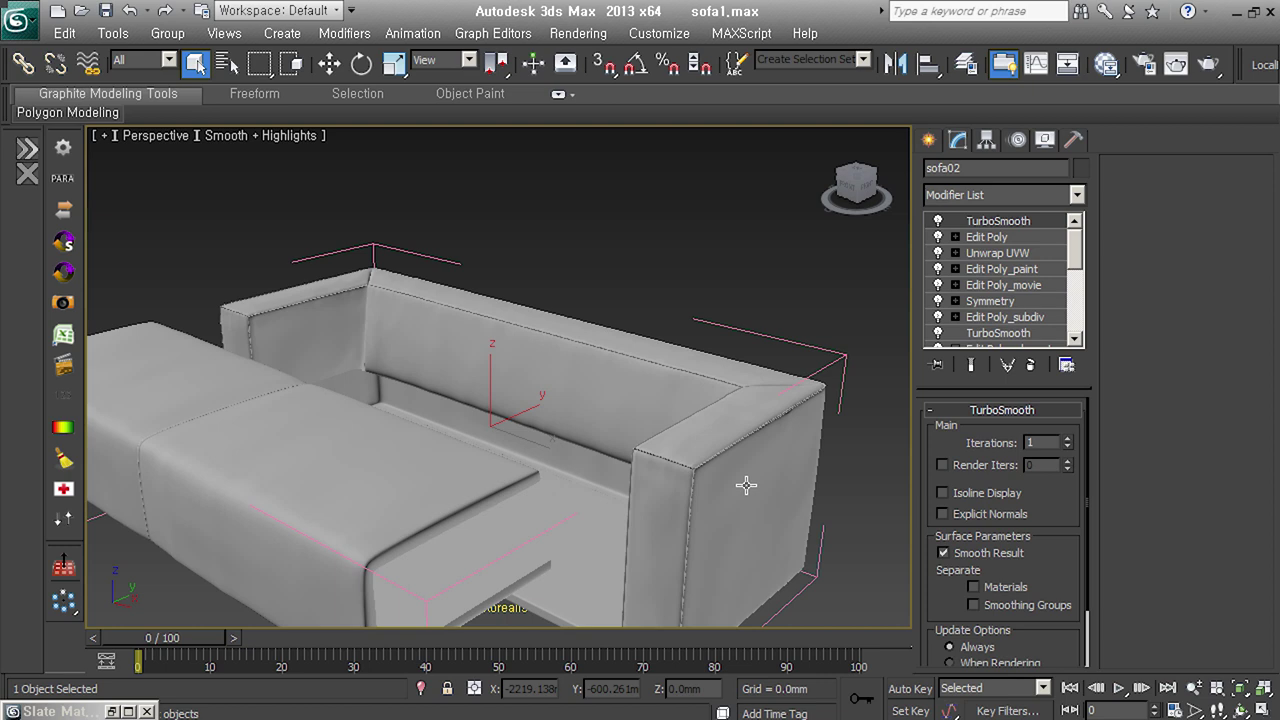
Accept the topology warning on sofa02's Unwrap UVW and inspect its UV layout in the UV editor
left_click(1039, 254)
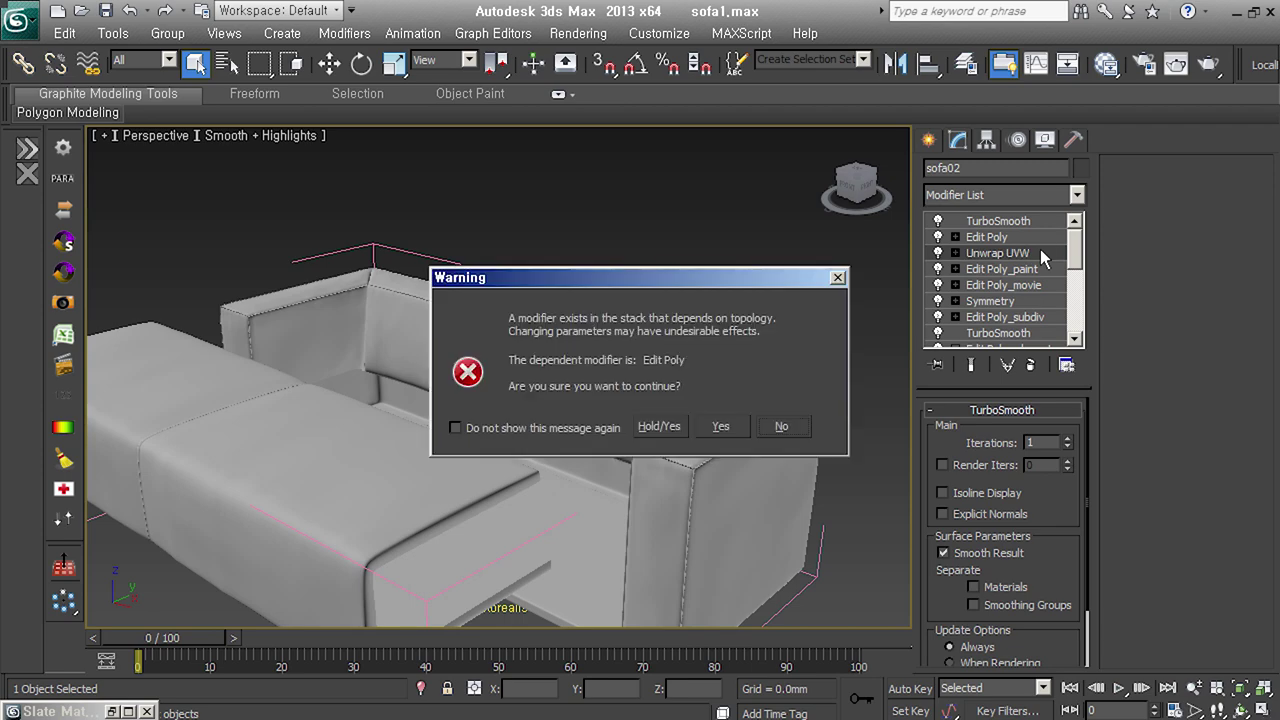
left_click(740, 427)
left_click(1190, 193)
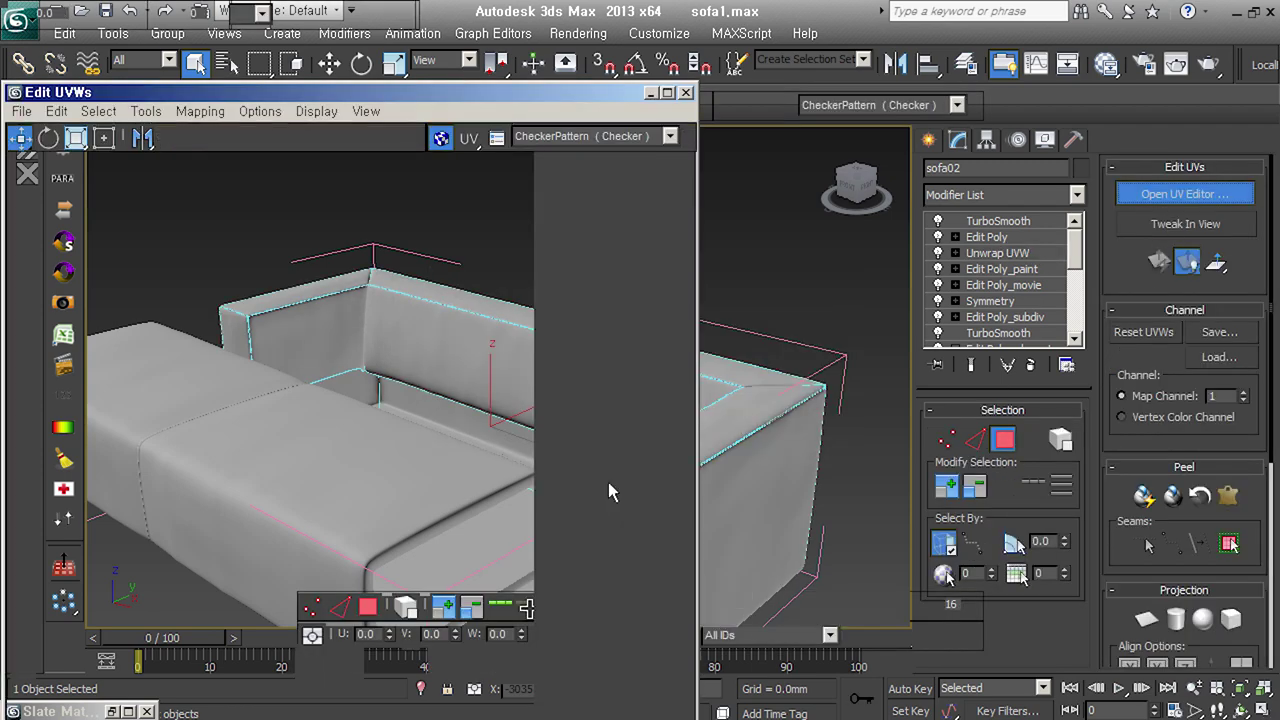
middle_click_drag(267, 385, 250, 363)
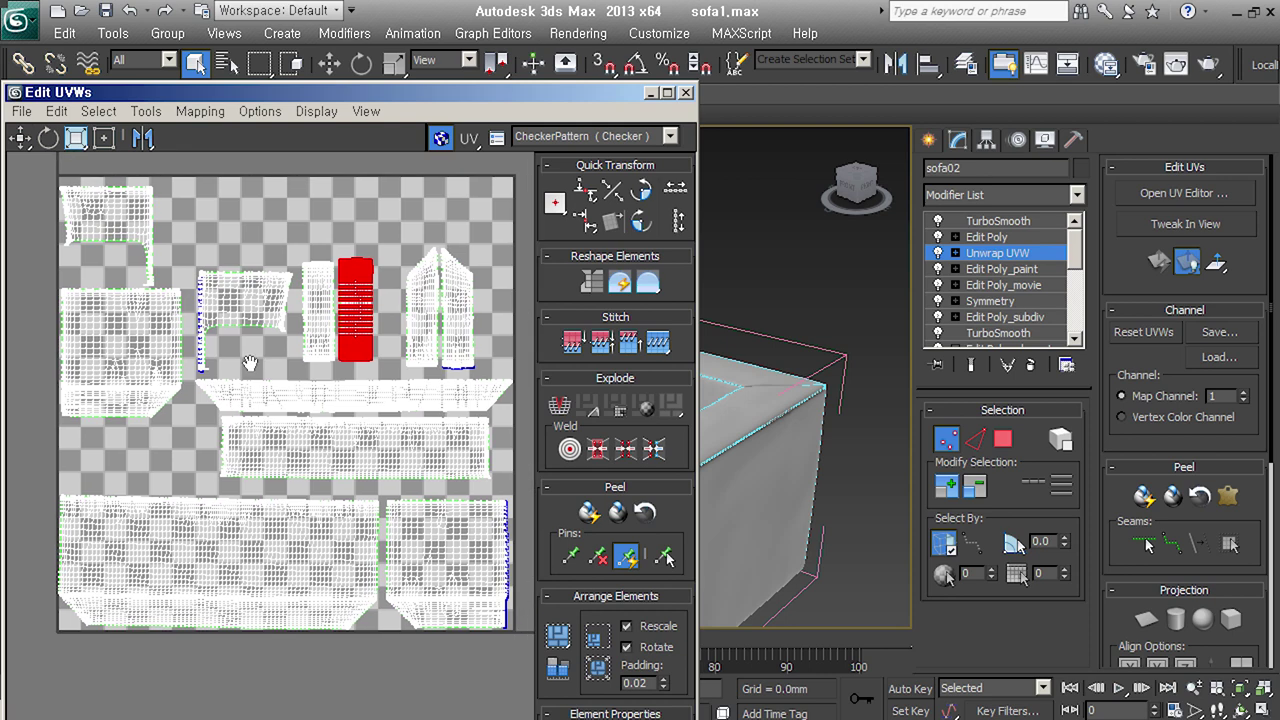
left_click_drag(589, 93, 1137, 85)
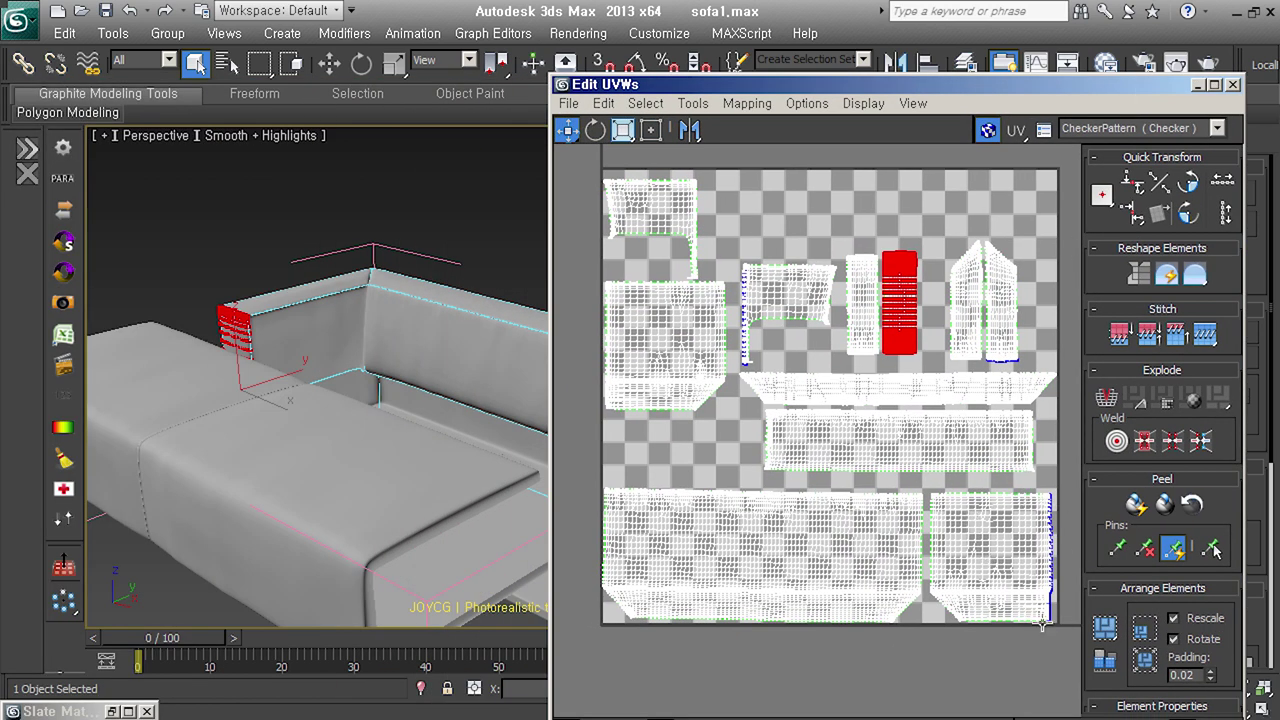
left_click_drag(1121, 85, 648, 78)
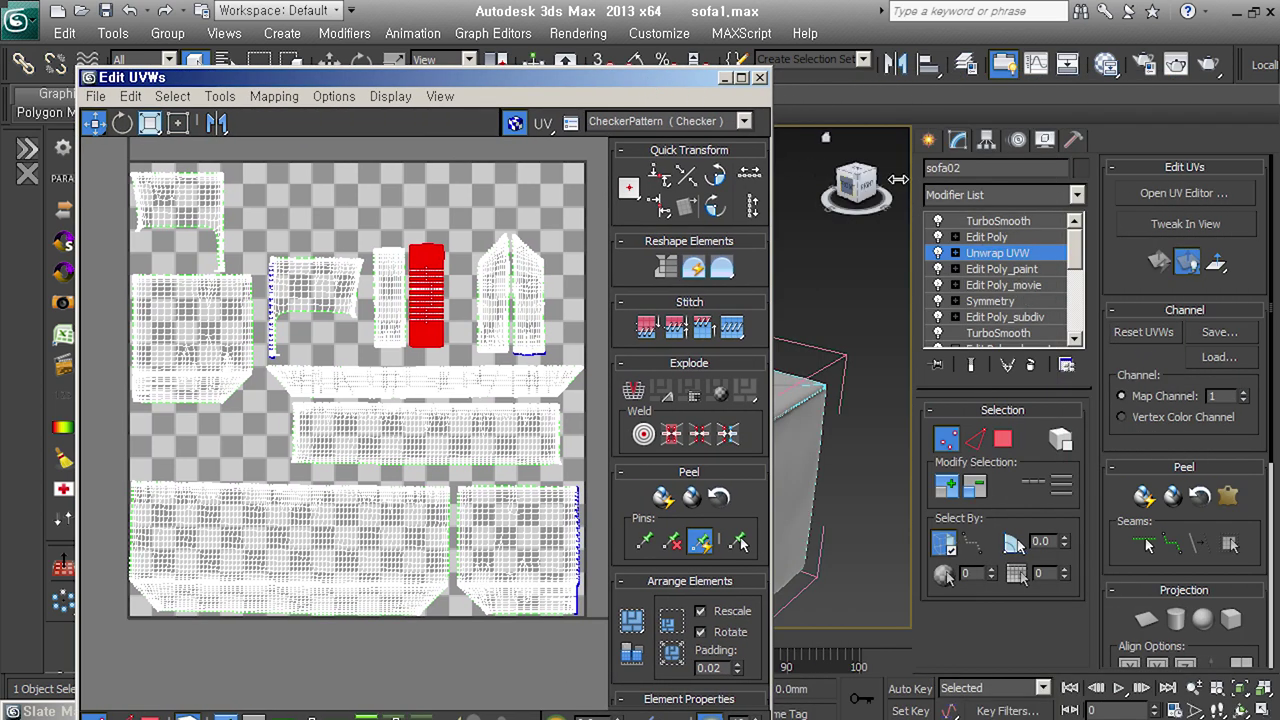
left_click(760, 78)
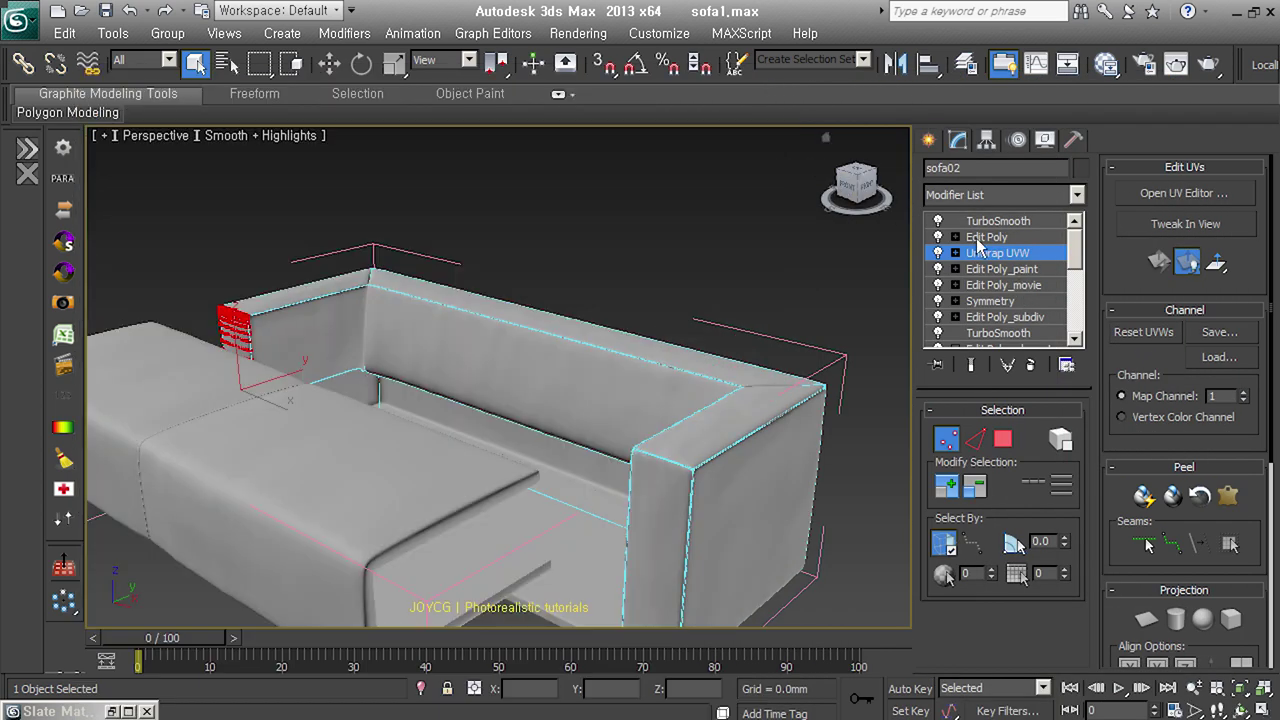
Collapse sofa02's modifier stack into a single Editable Poly
left_click(998, 221)
left_click(937, 221)
left_click(1005, 317)
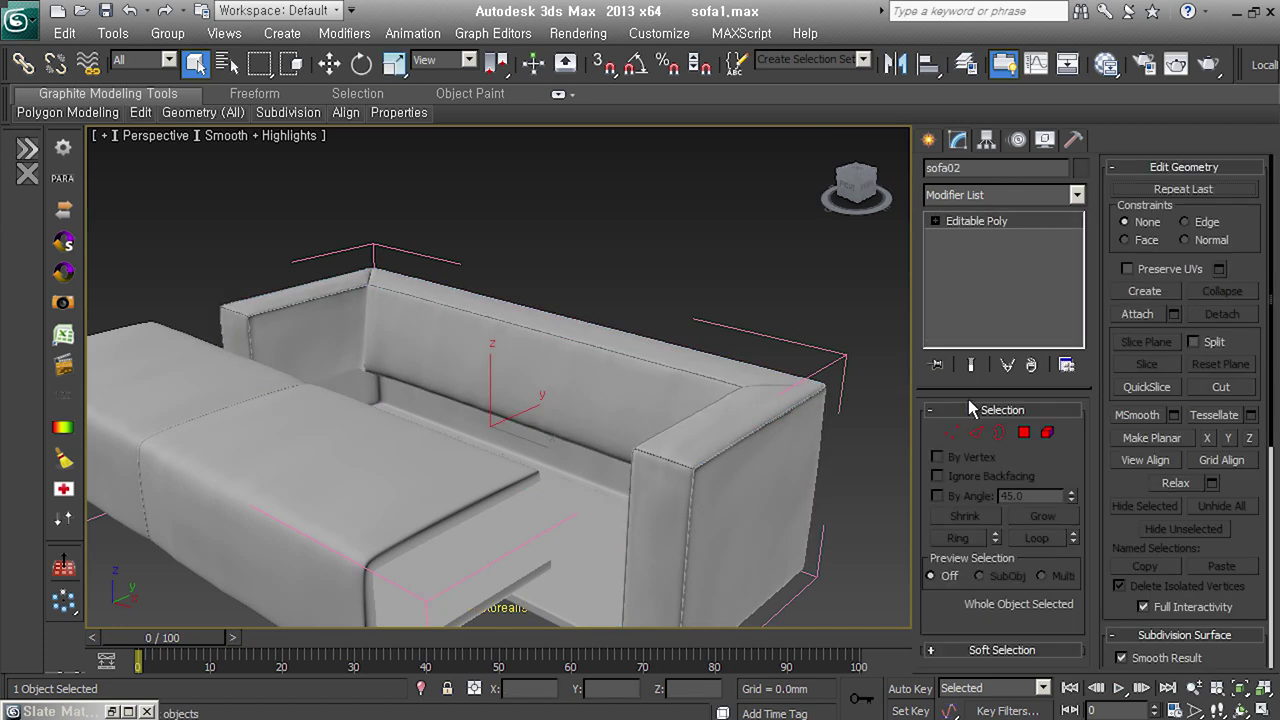
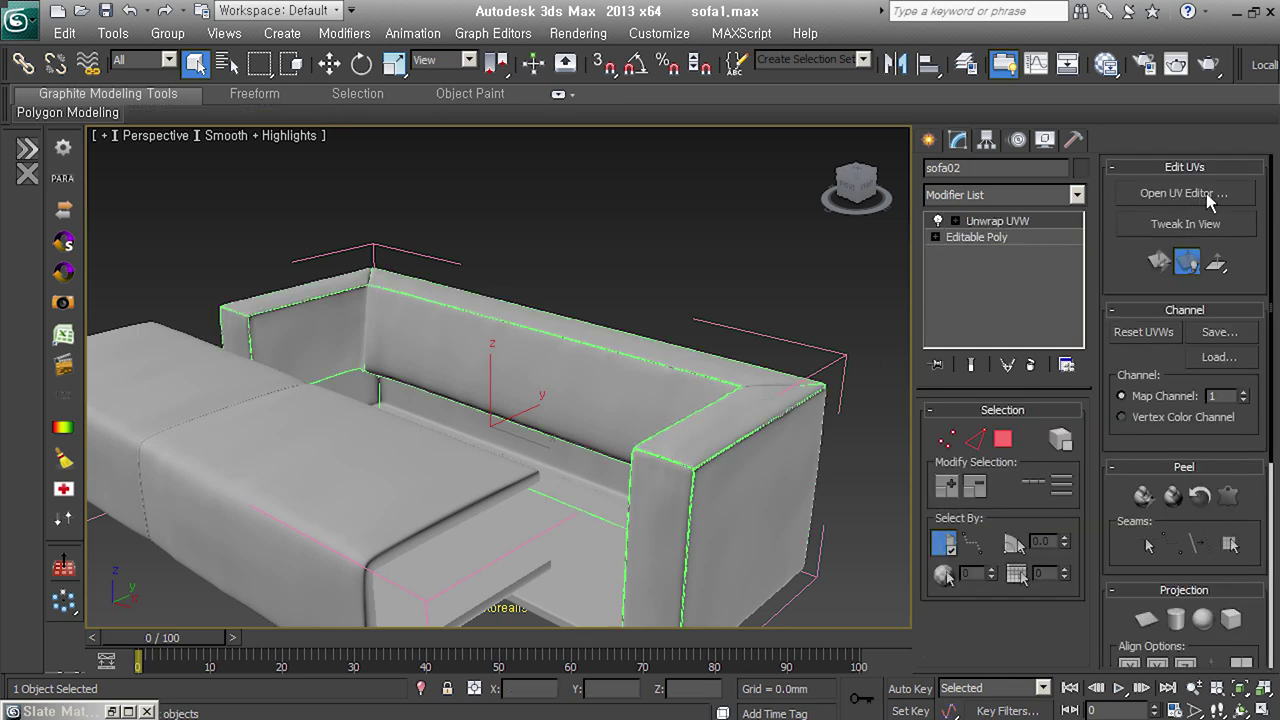
Check sofa02's UV layout, then remove its Unwrap UVW modifier from the stack
left_click(1208, 196)
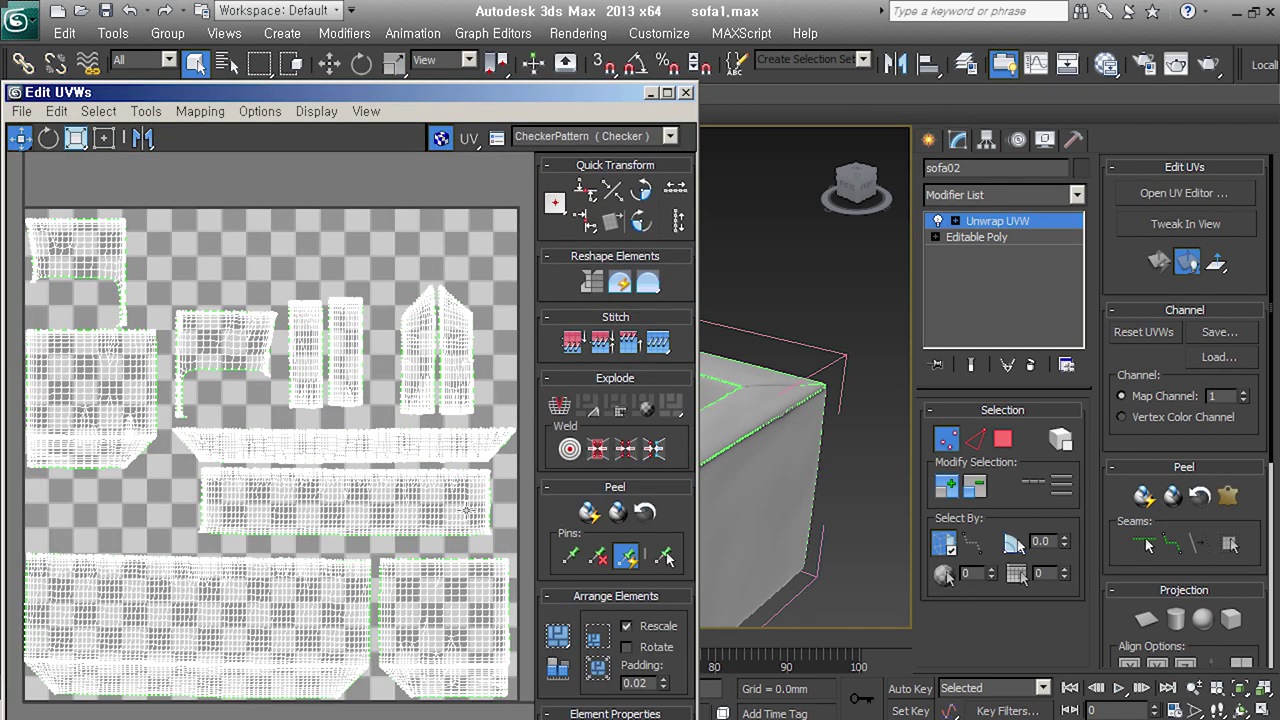
left_click(686, 92)
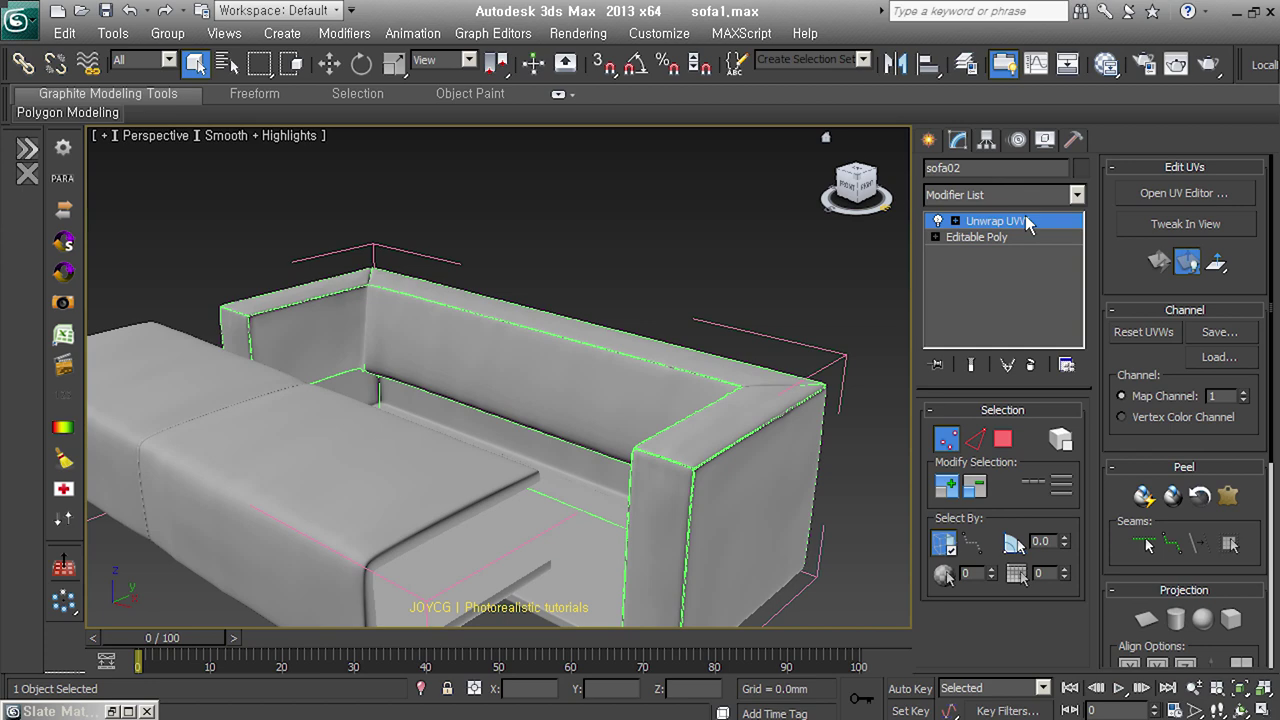
left_click(1031, 366)
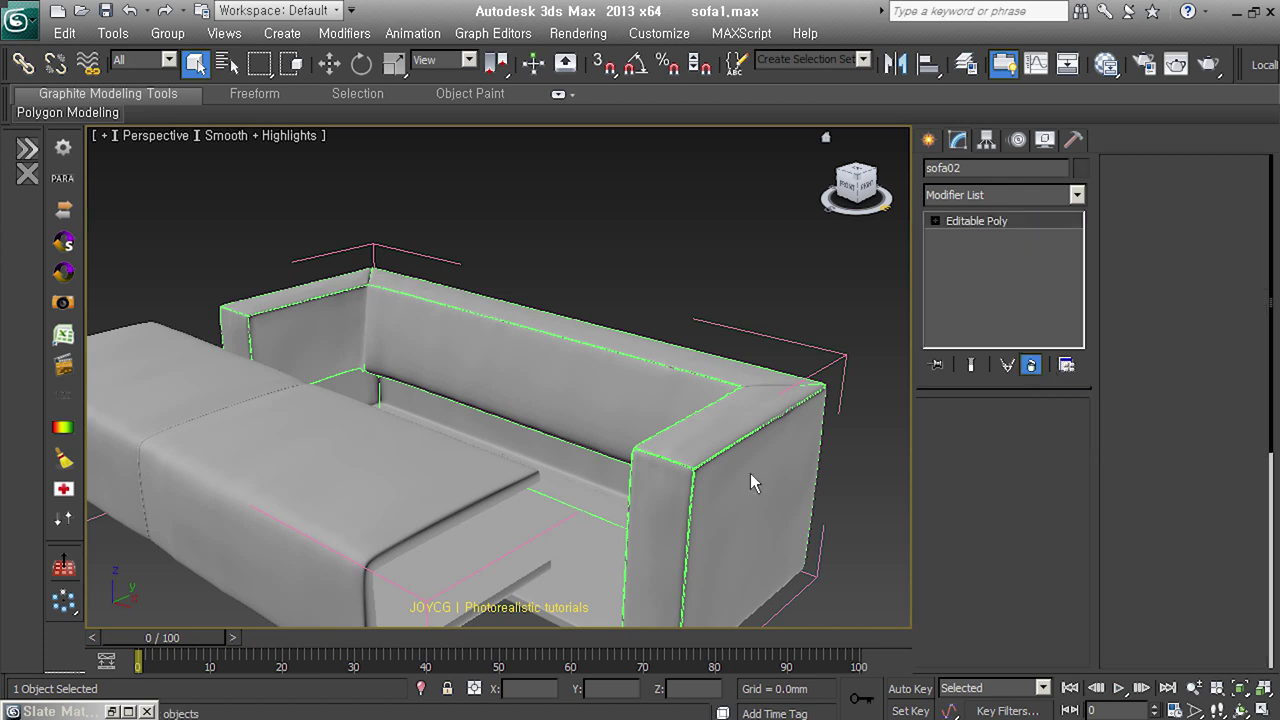
Select the whole Sofa group to inspect its even purple checker, then bring up the application menu
left_click(457, 507)
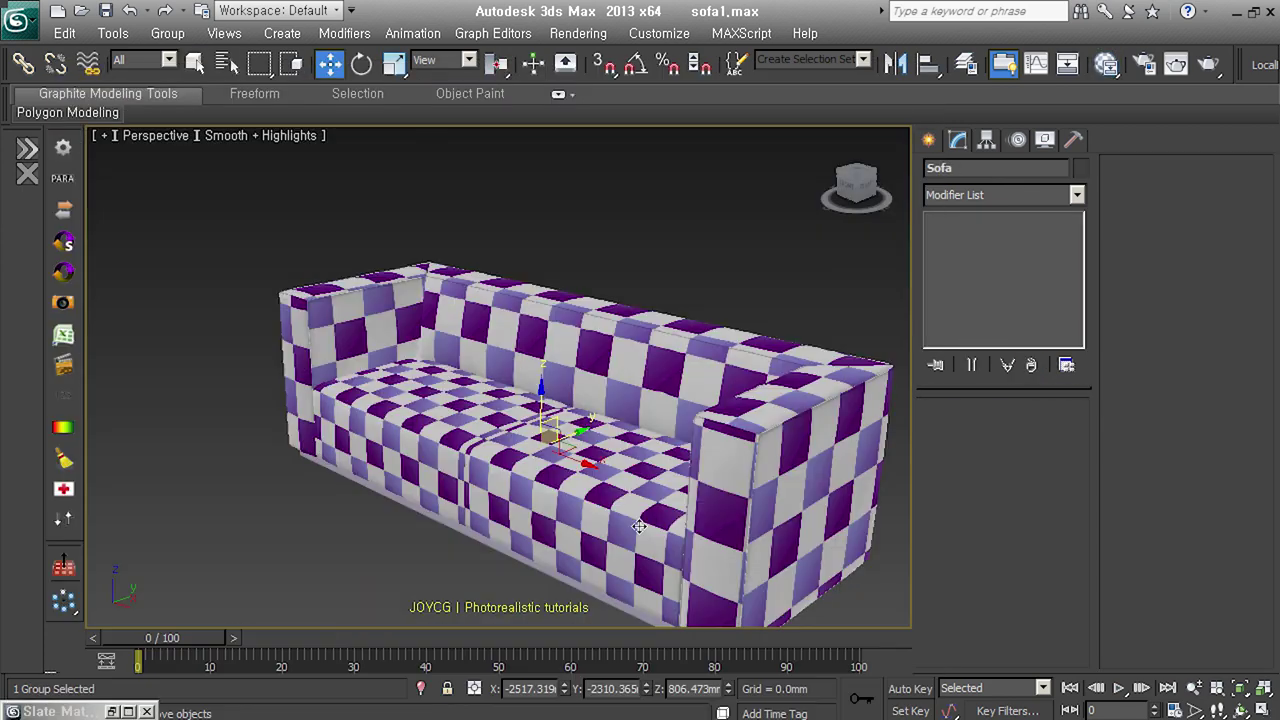
mouse_move(697, 483)
middle_mouse_down()
mouse_move(647, 460)
mouse_move(811, 633)
middle_mouse_up()
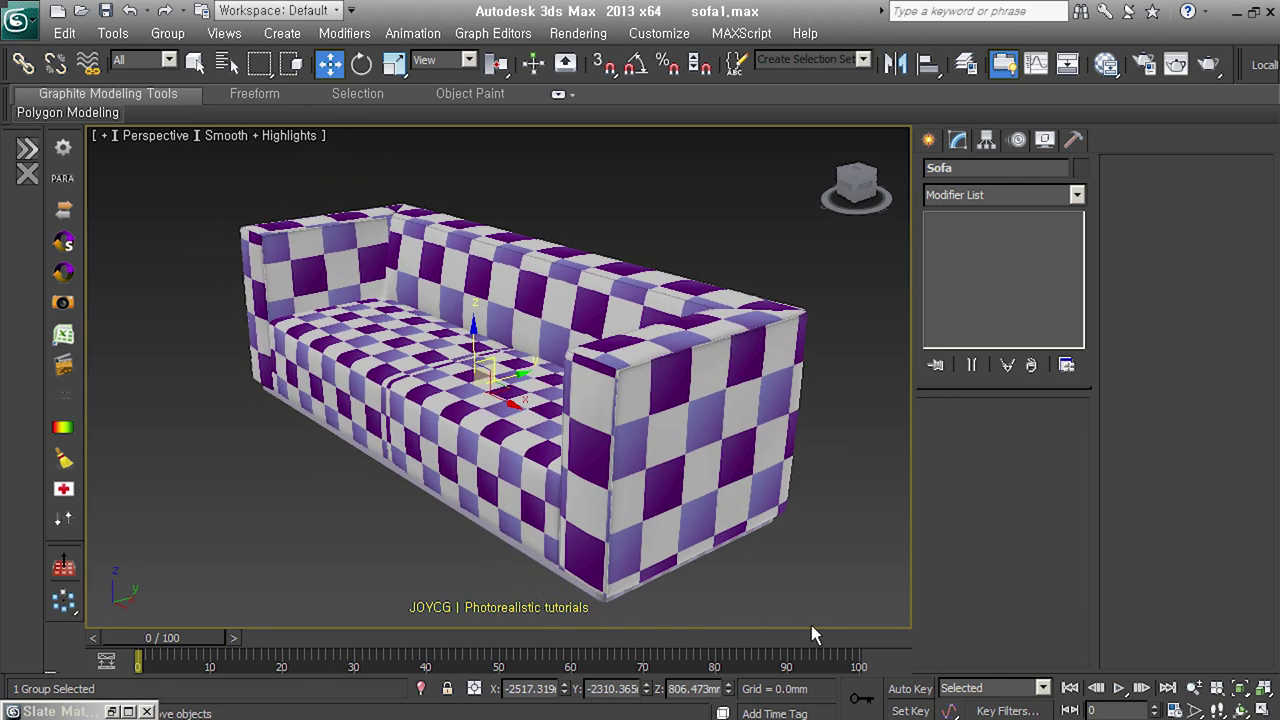
left_click(17, 19)
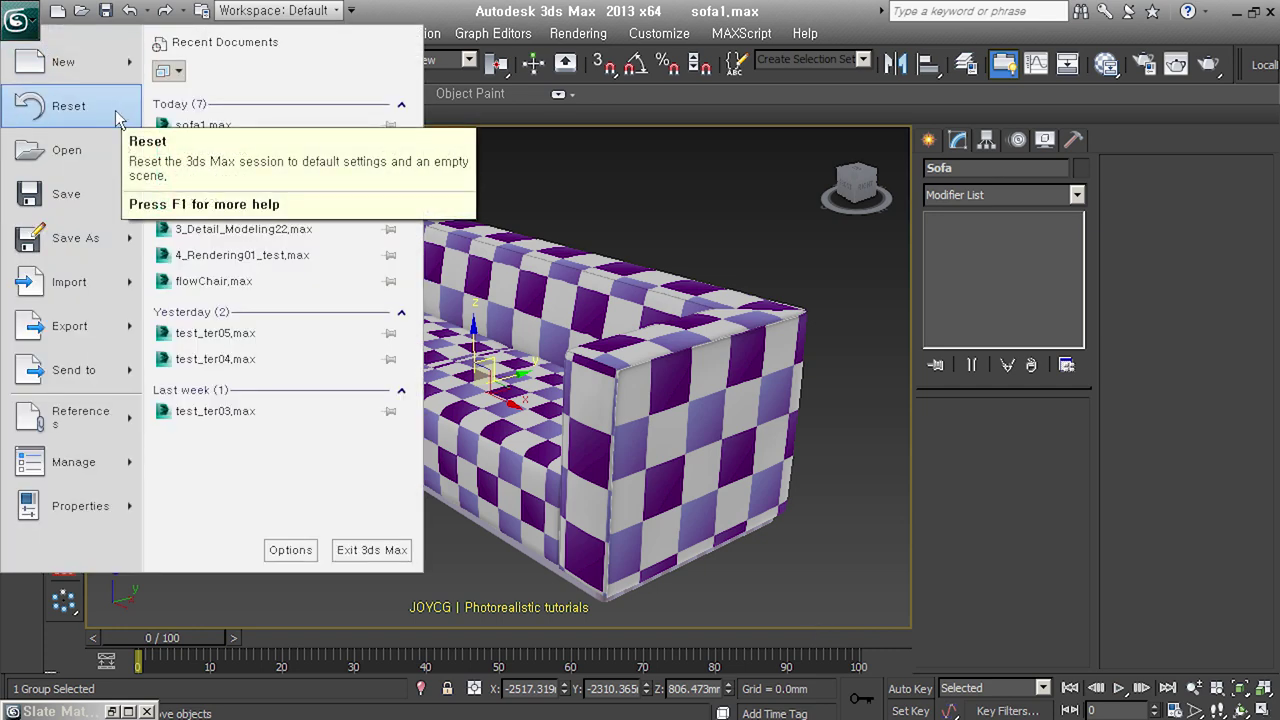